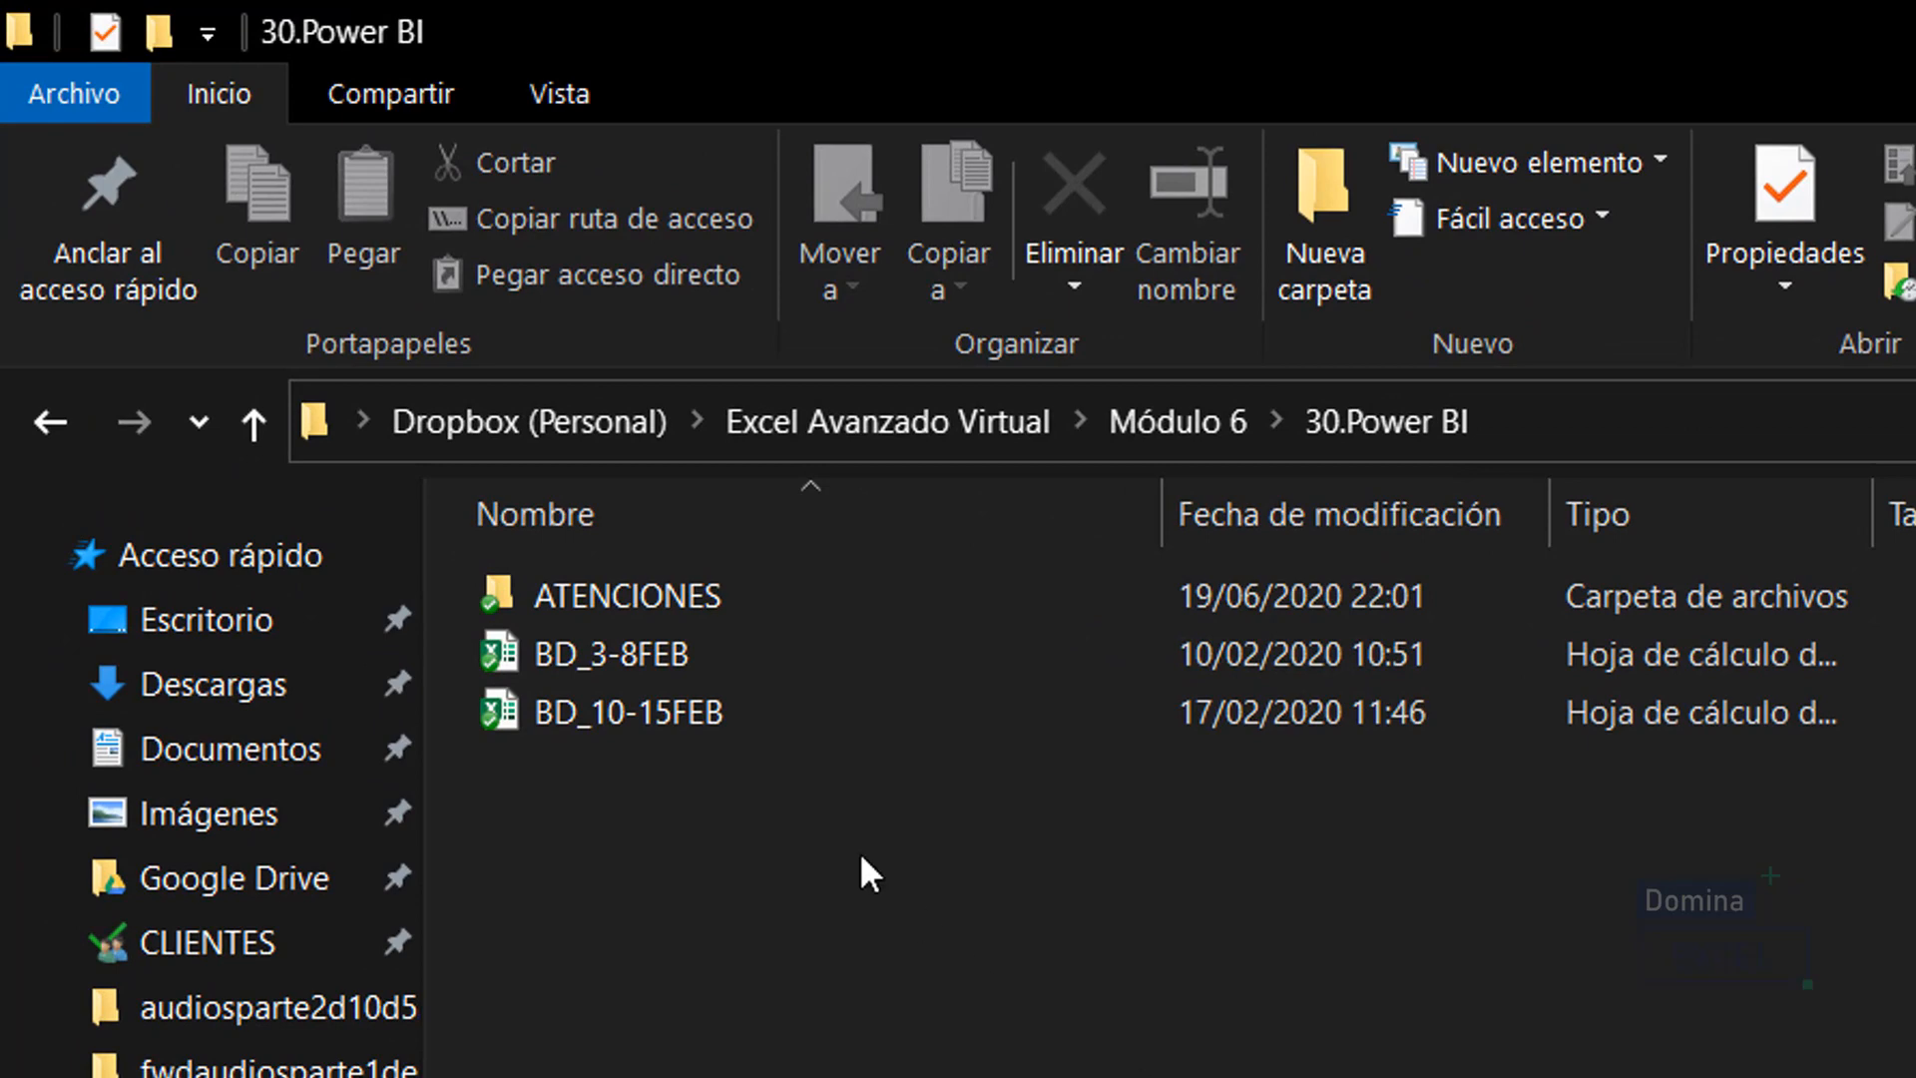
- Look at the weekly workbooks in the ATENCIONES folder, return to 30.Power BI, and check the February workbooks there
left_click(663, 597)
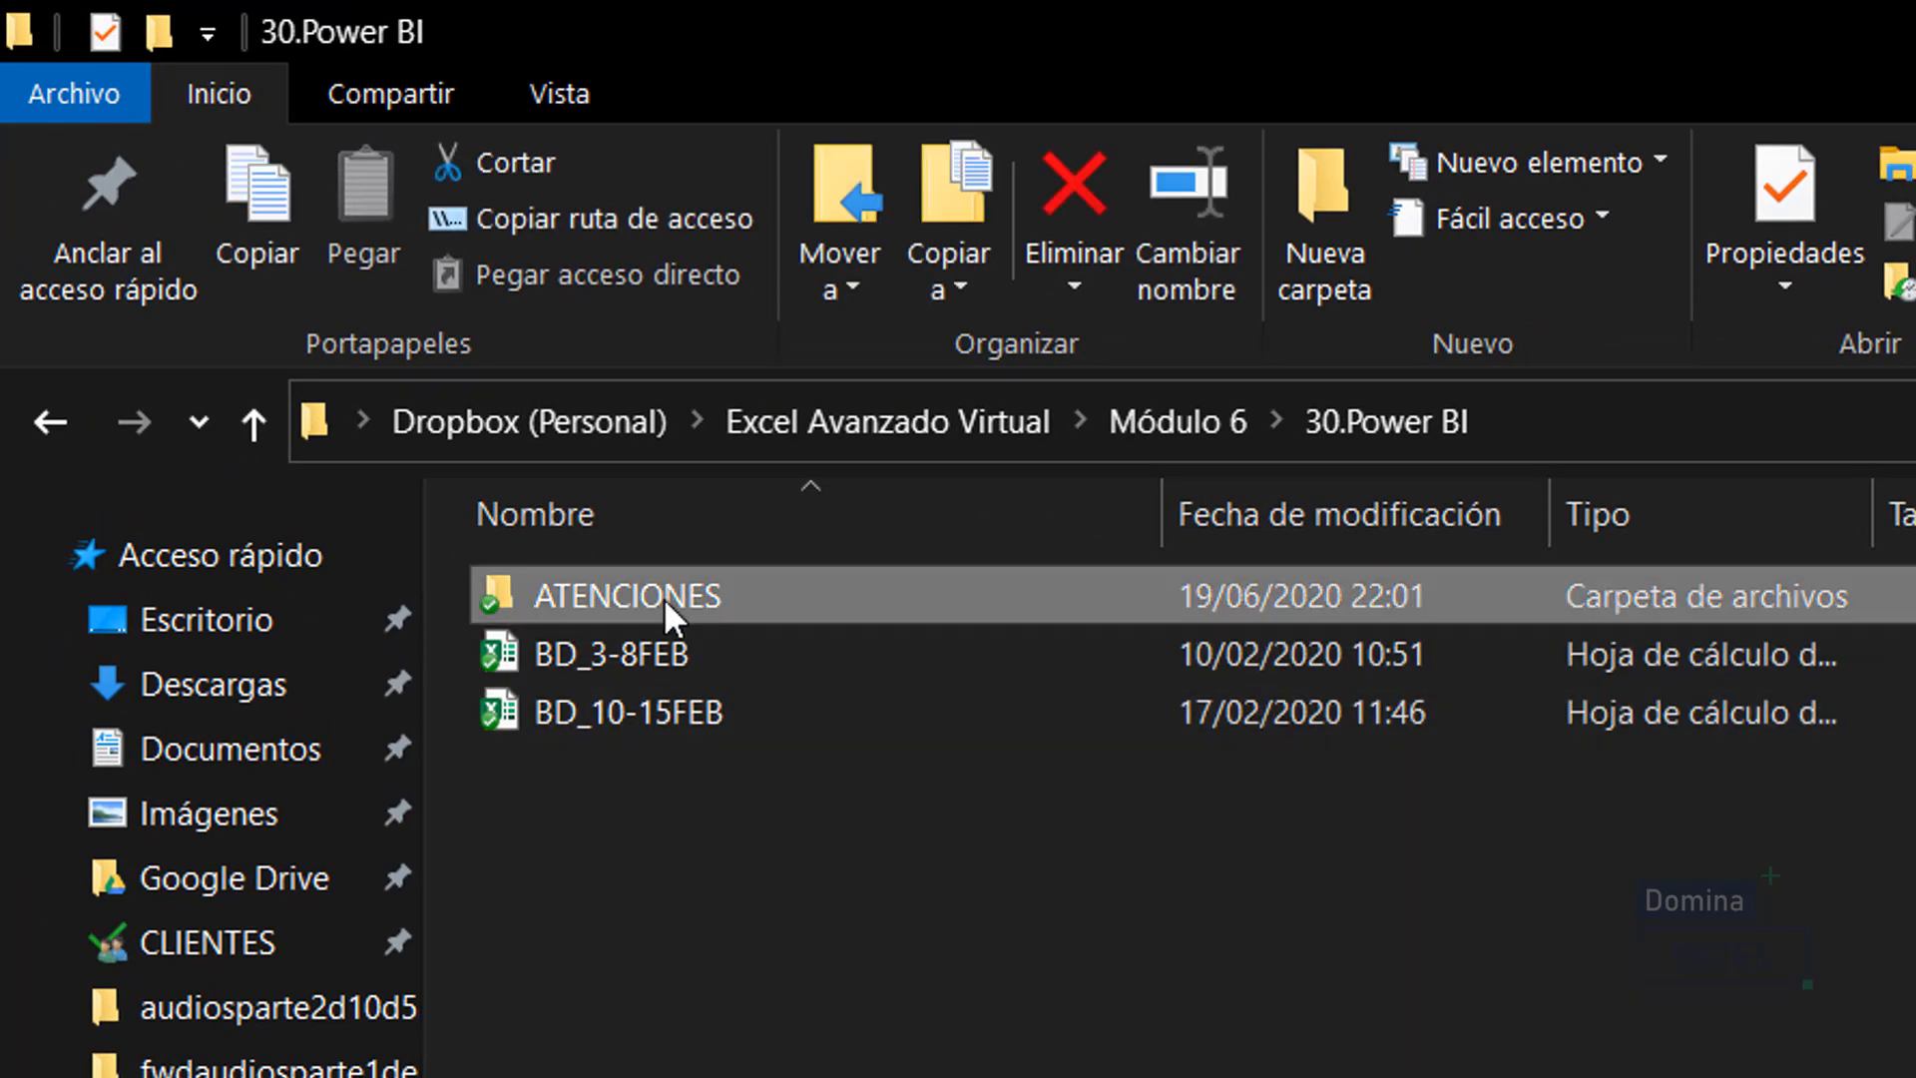
double_click(663, 596)
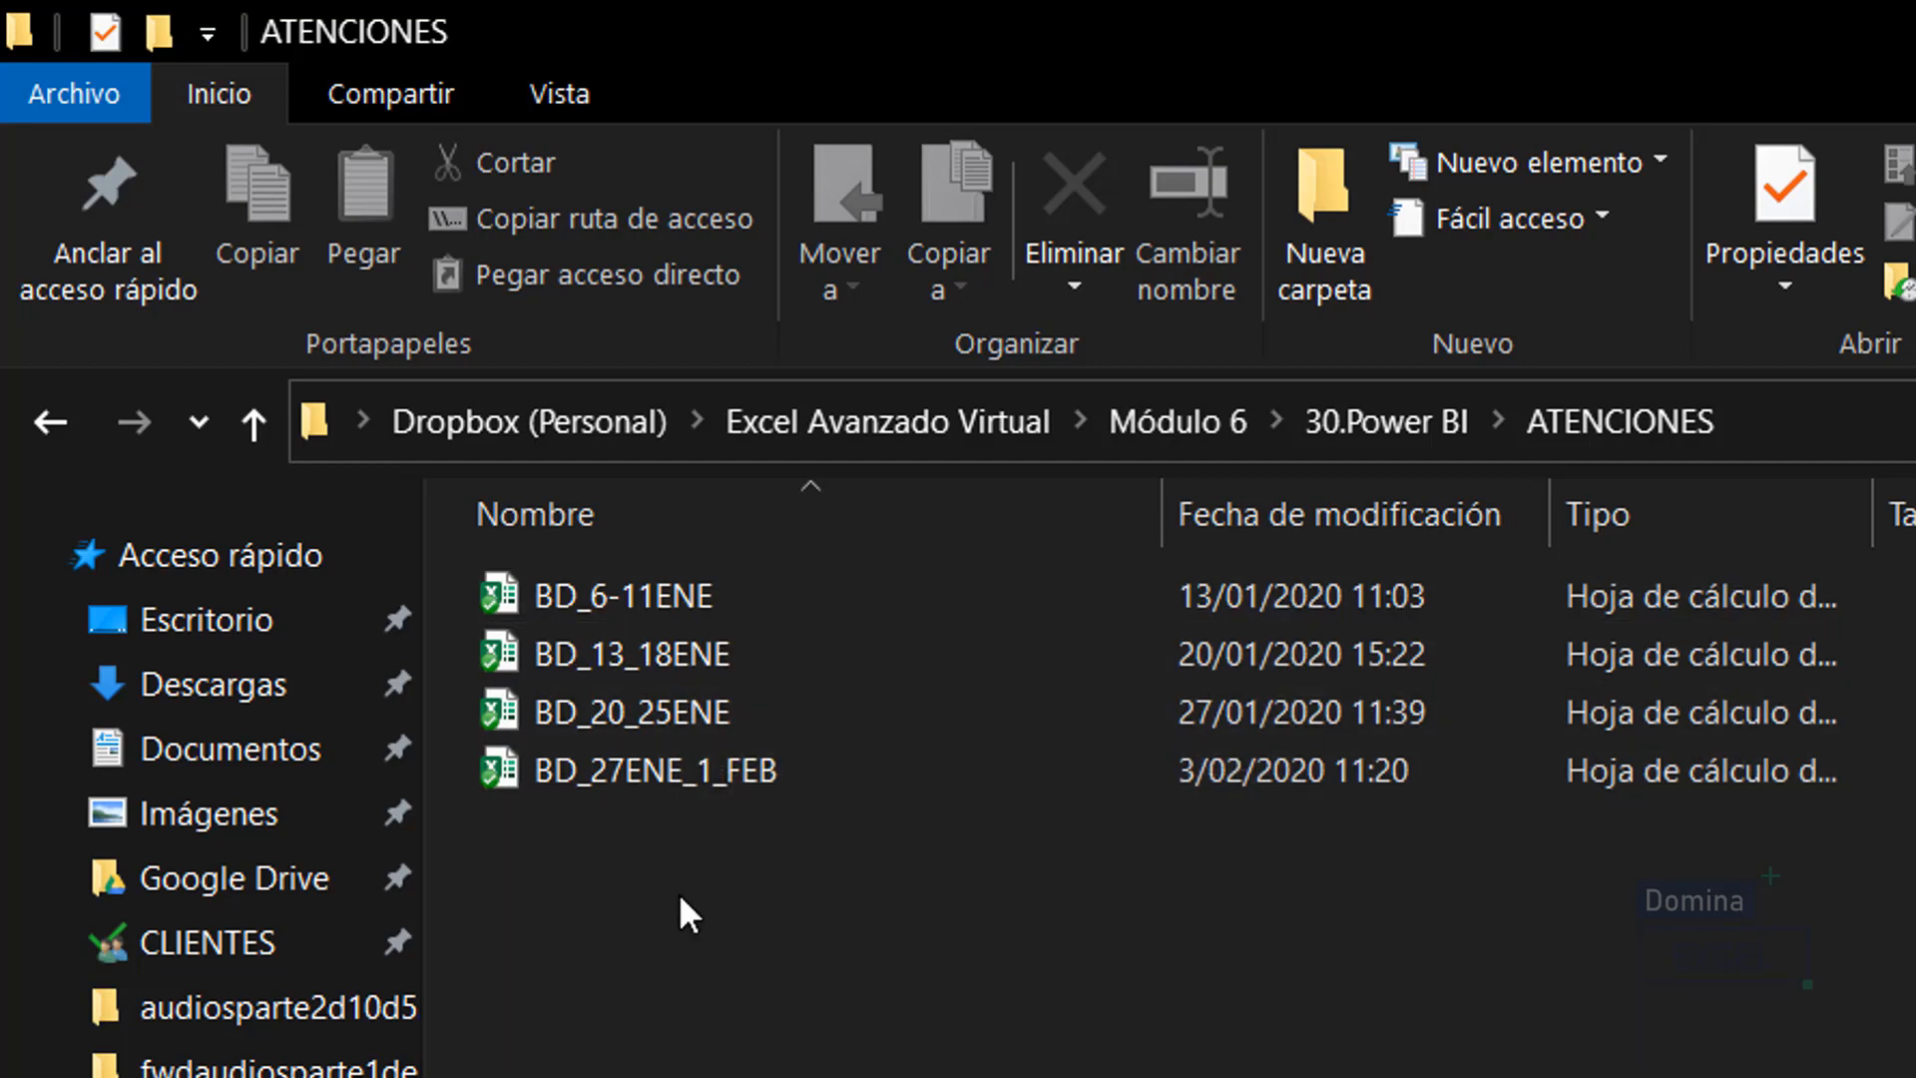
mouse_move(721, 782)
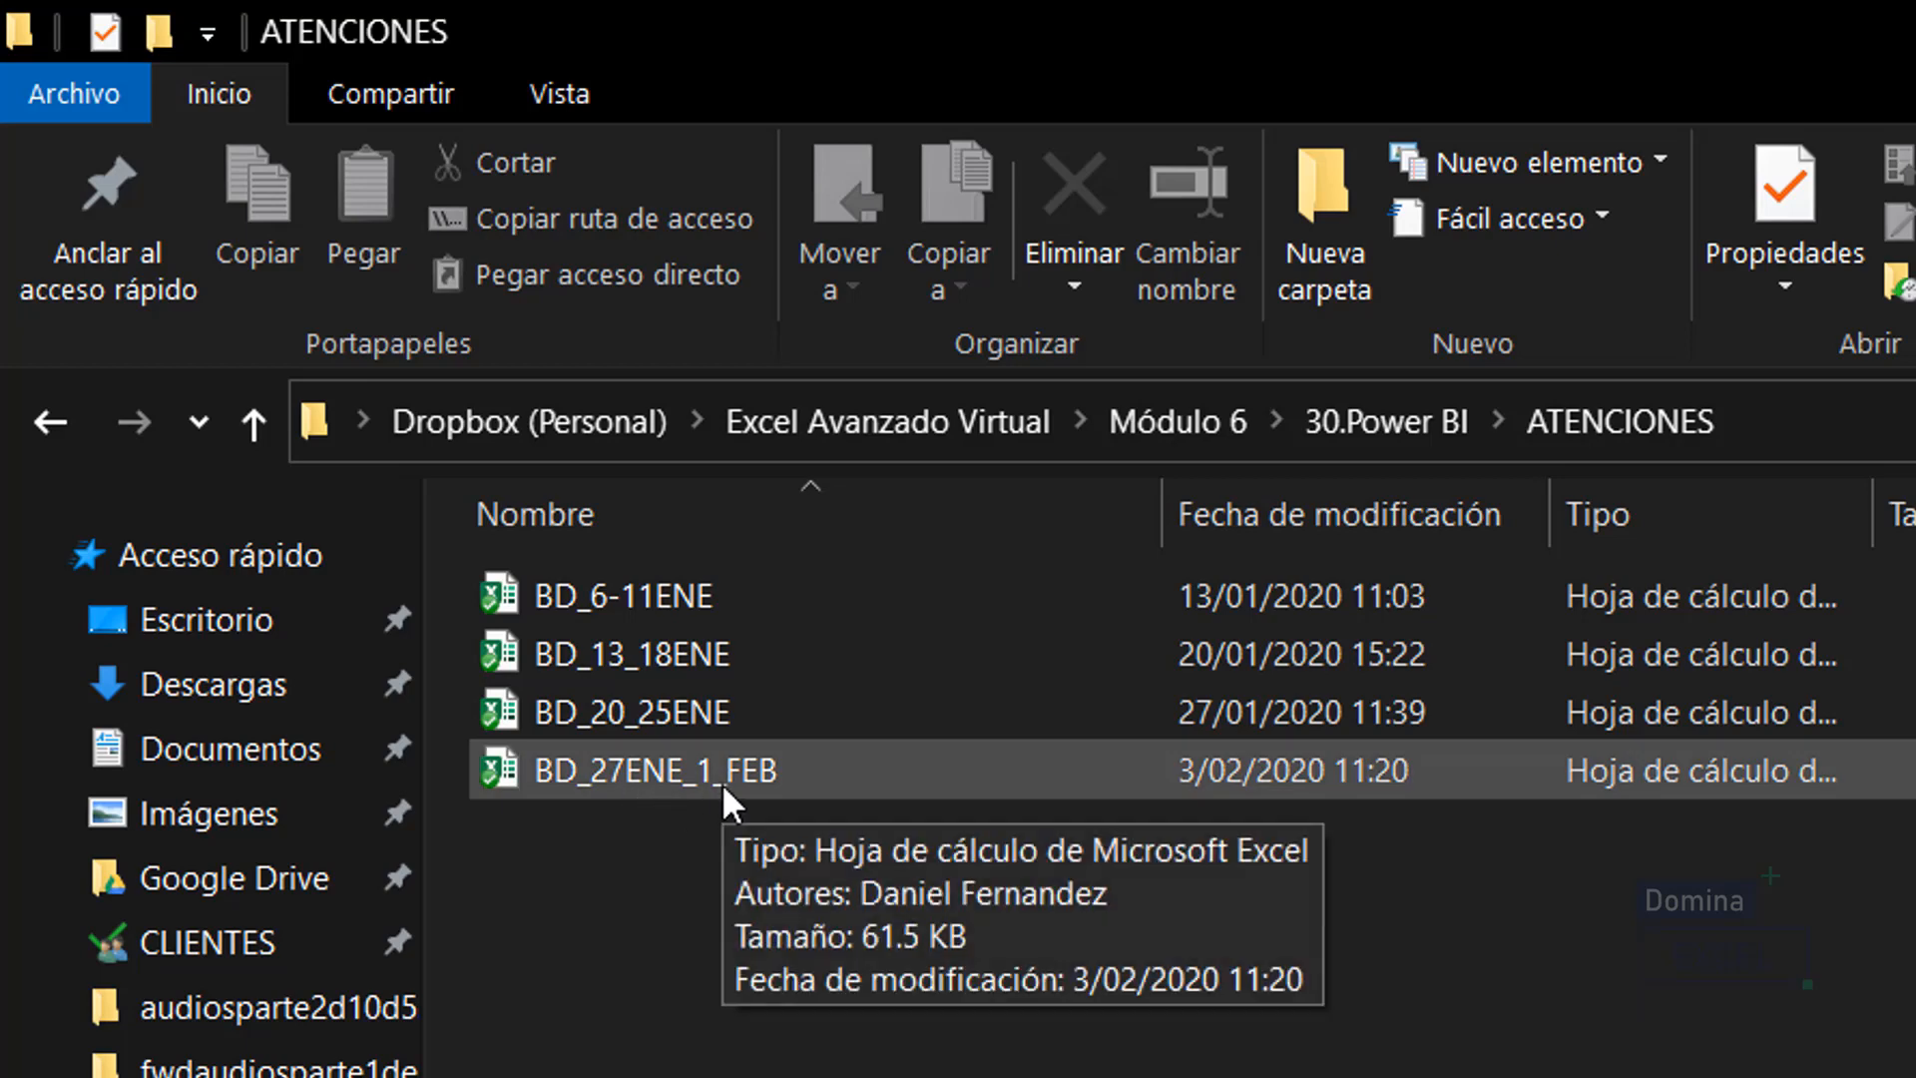
left_click(1359, 419)
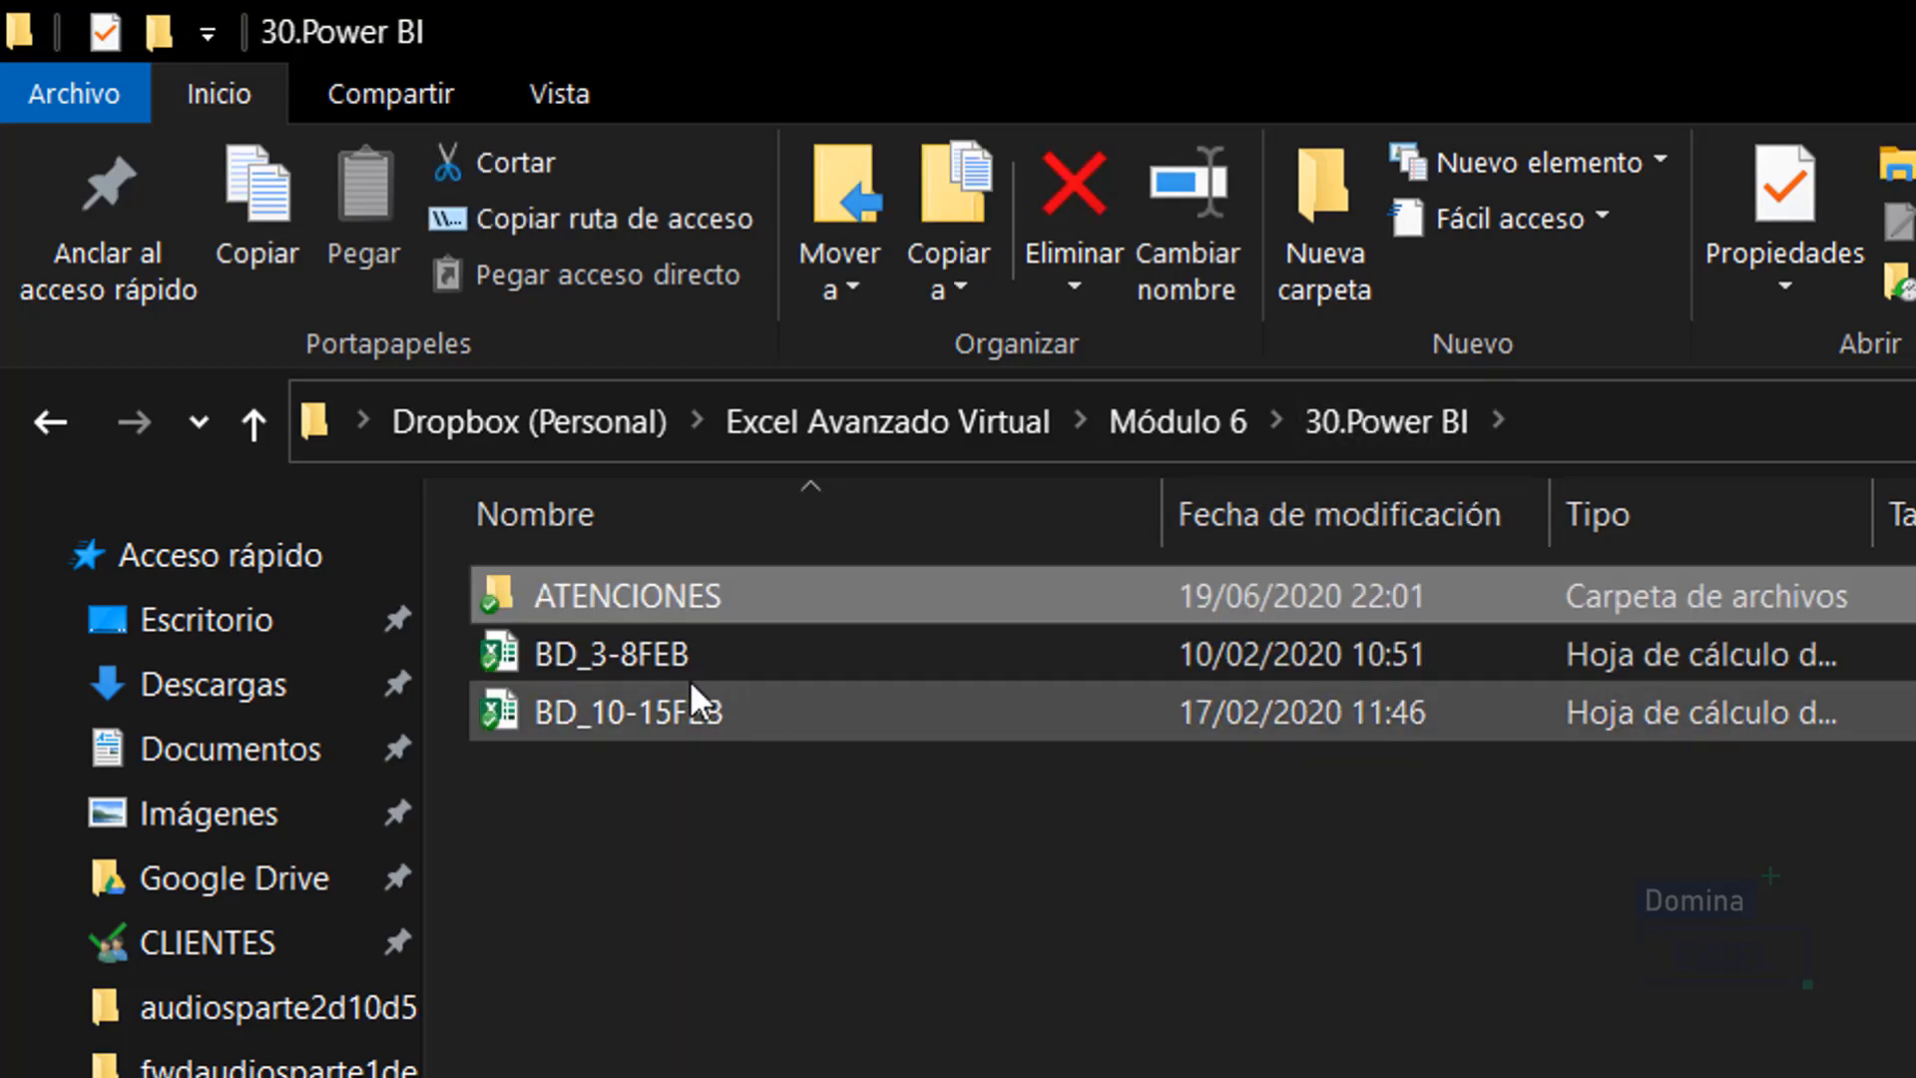
mouse_move(711, 650)
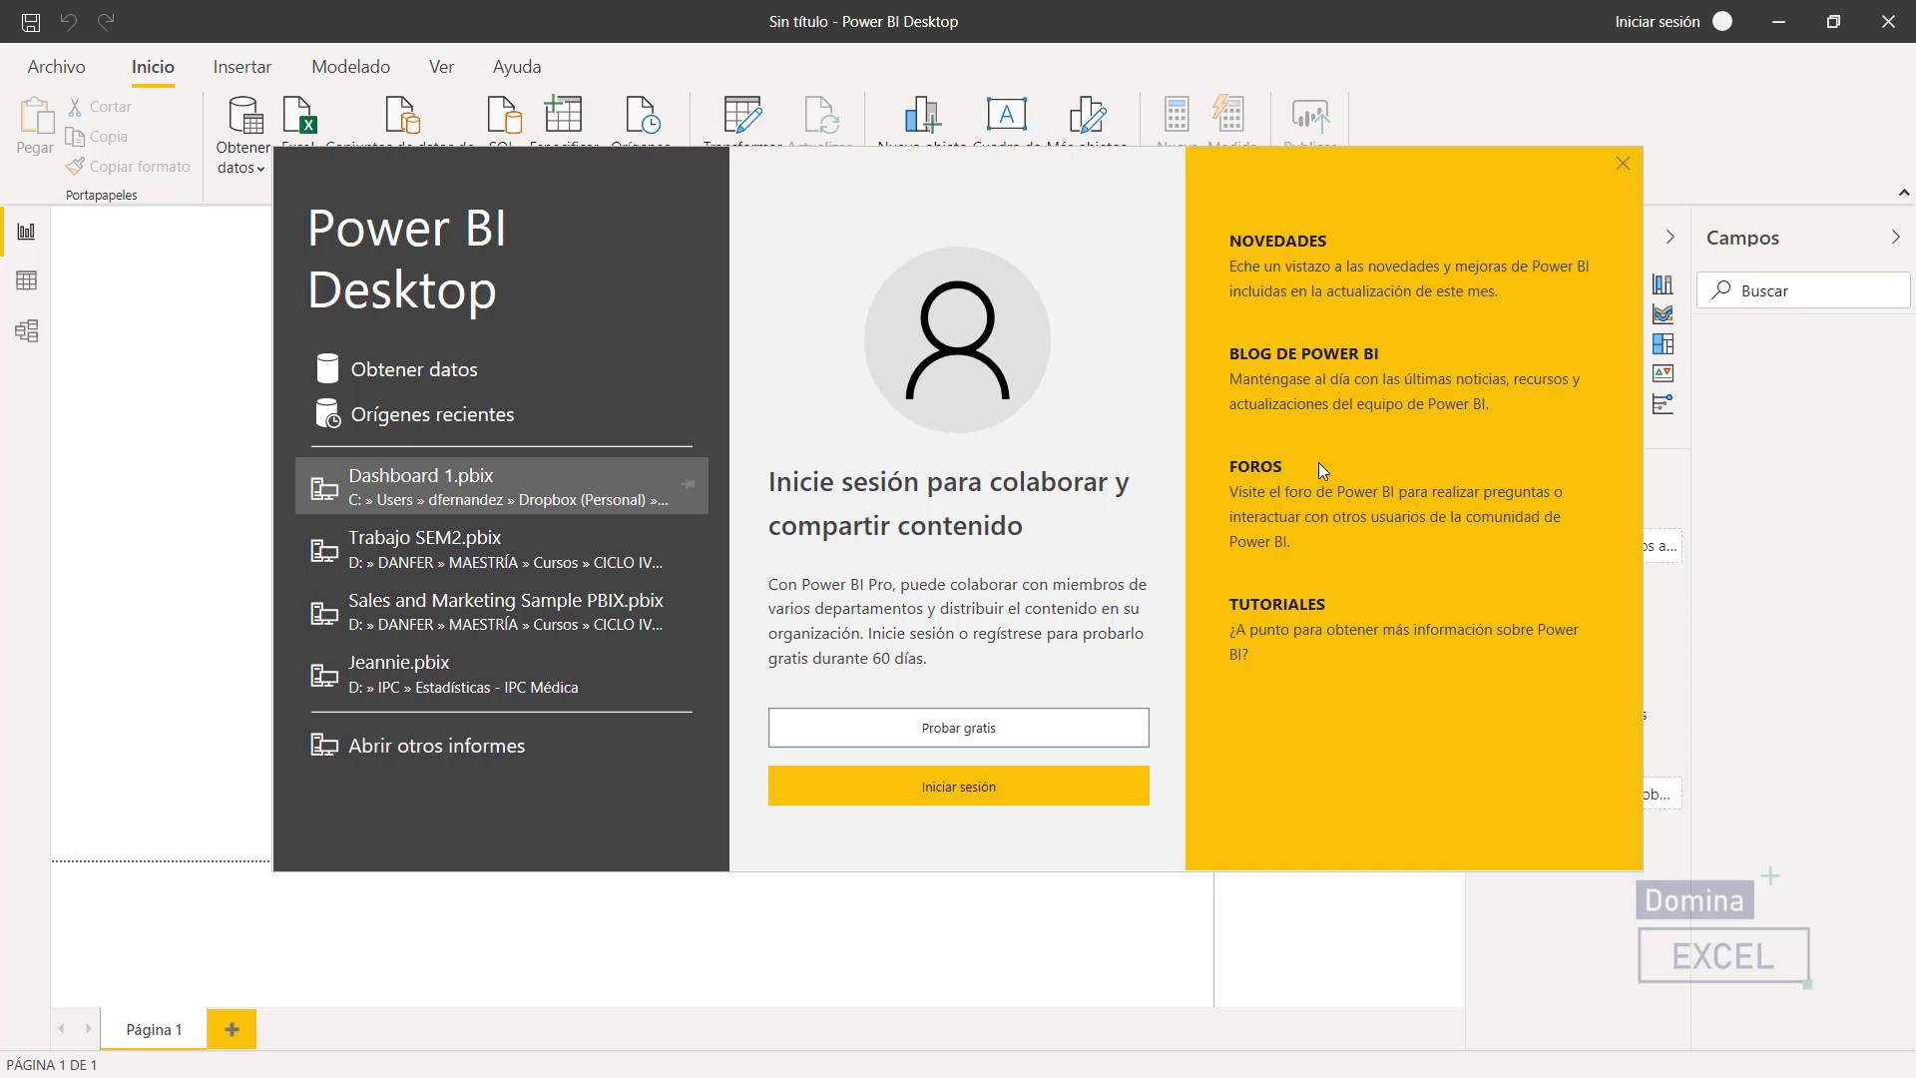
- Switch to Power BI Desktop, dismiss its start screen, and look at the Data and Model views before returning to the Report view
left_click(1624, 164)
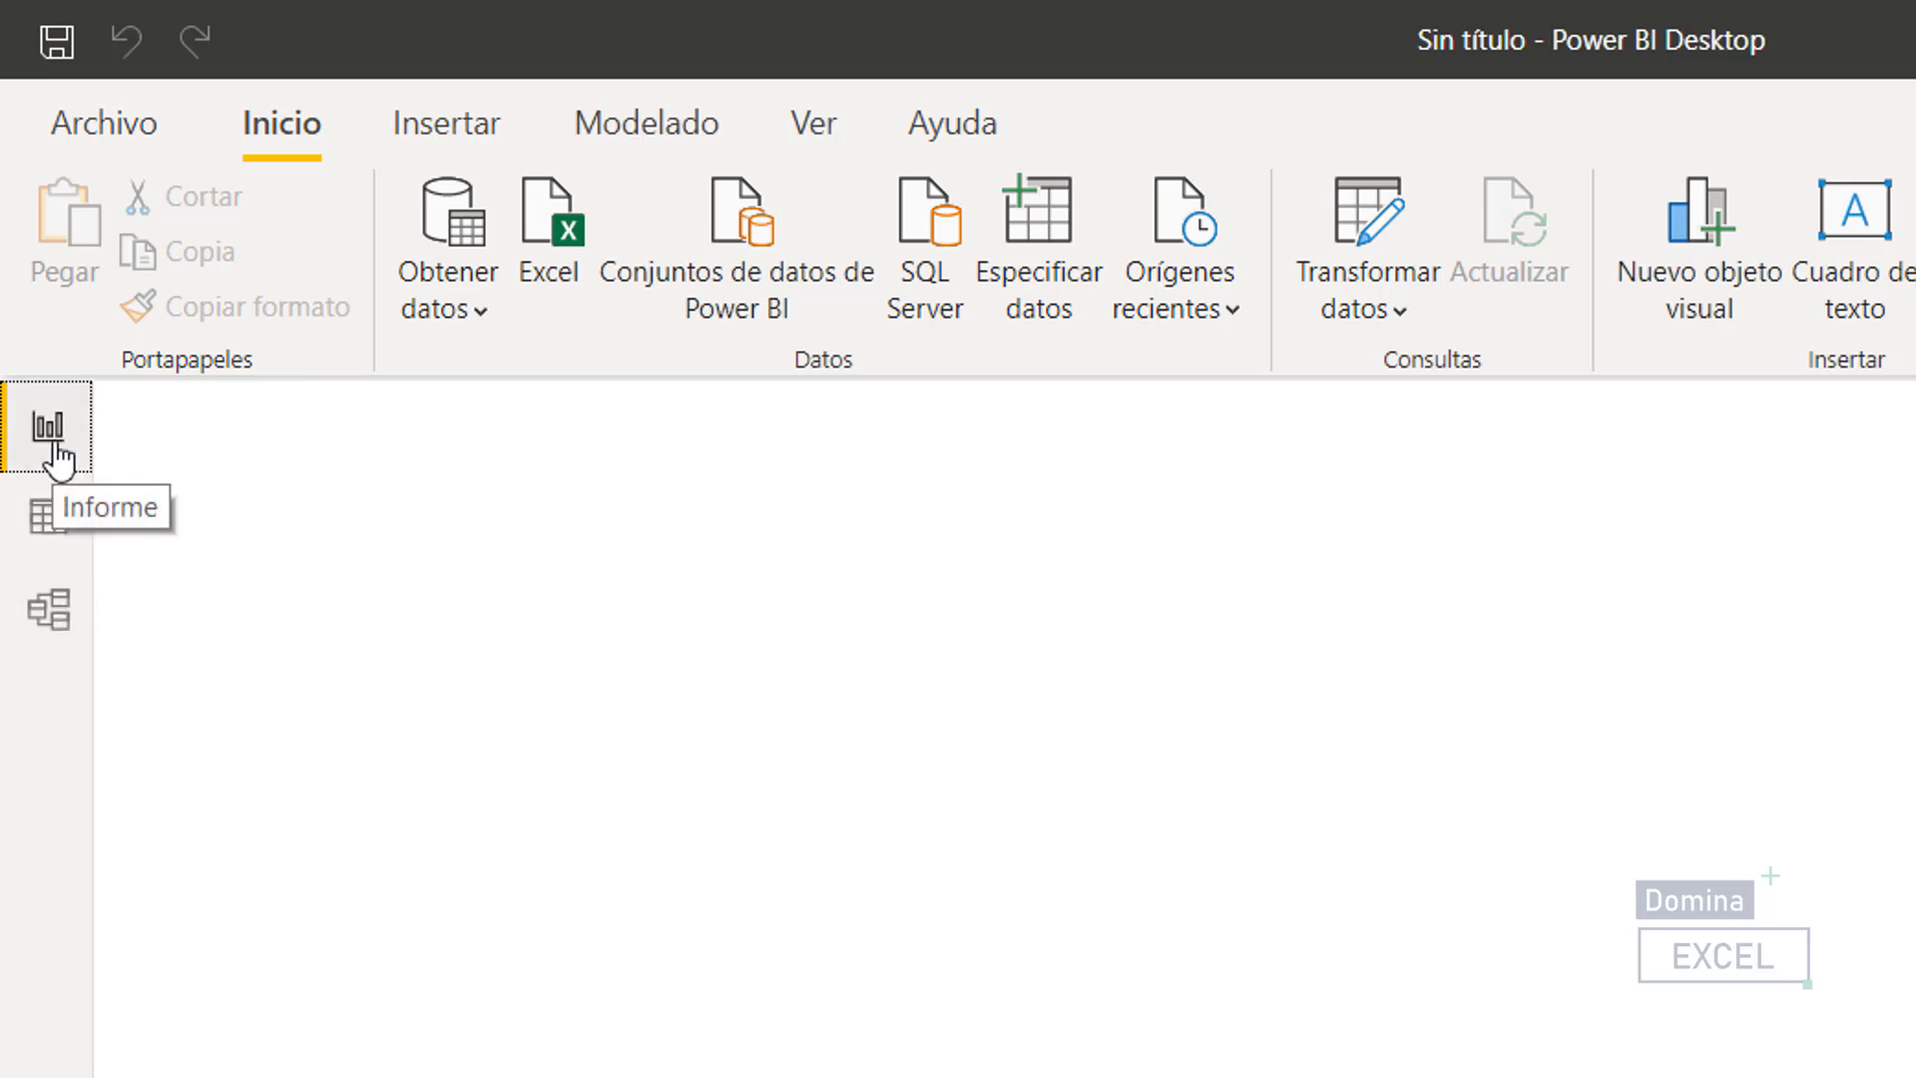
left_click(49, 517)
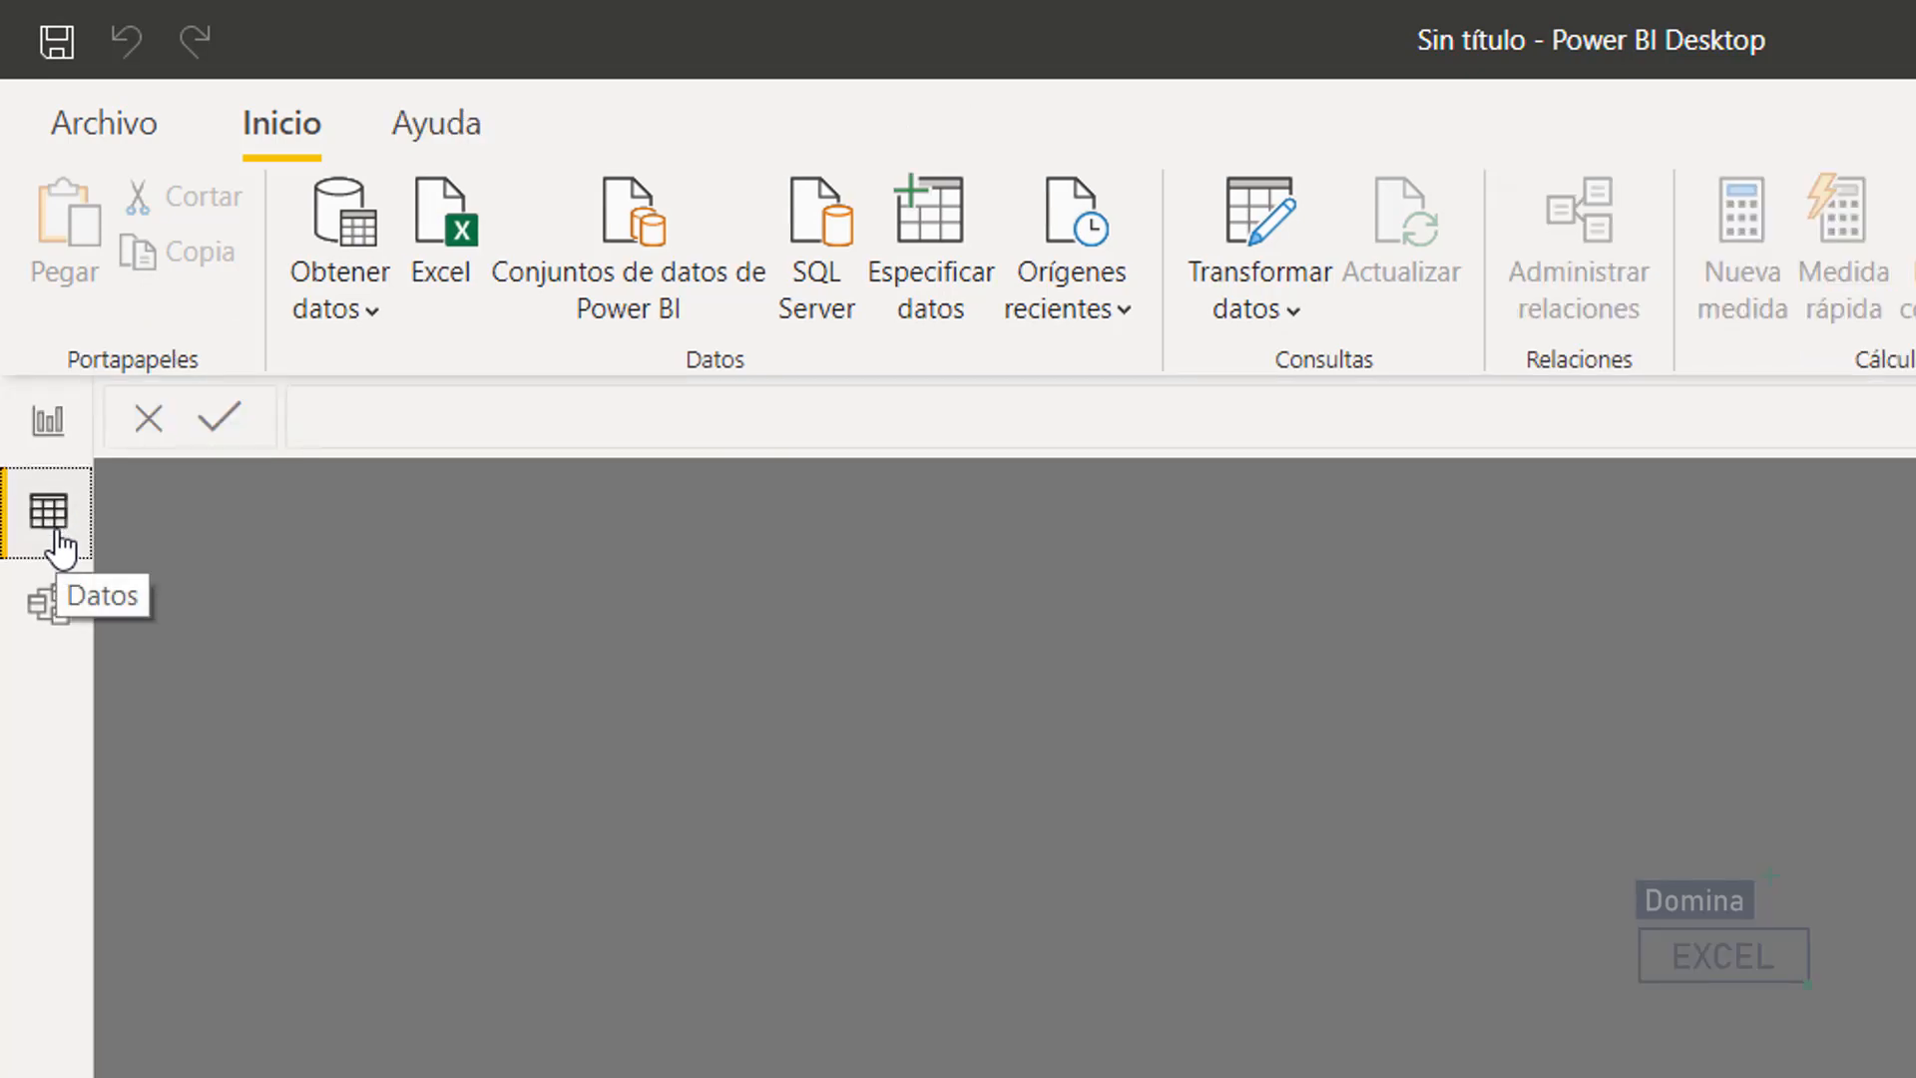
left_click(47, 623)
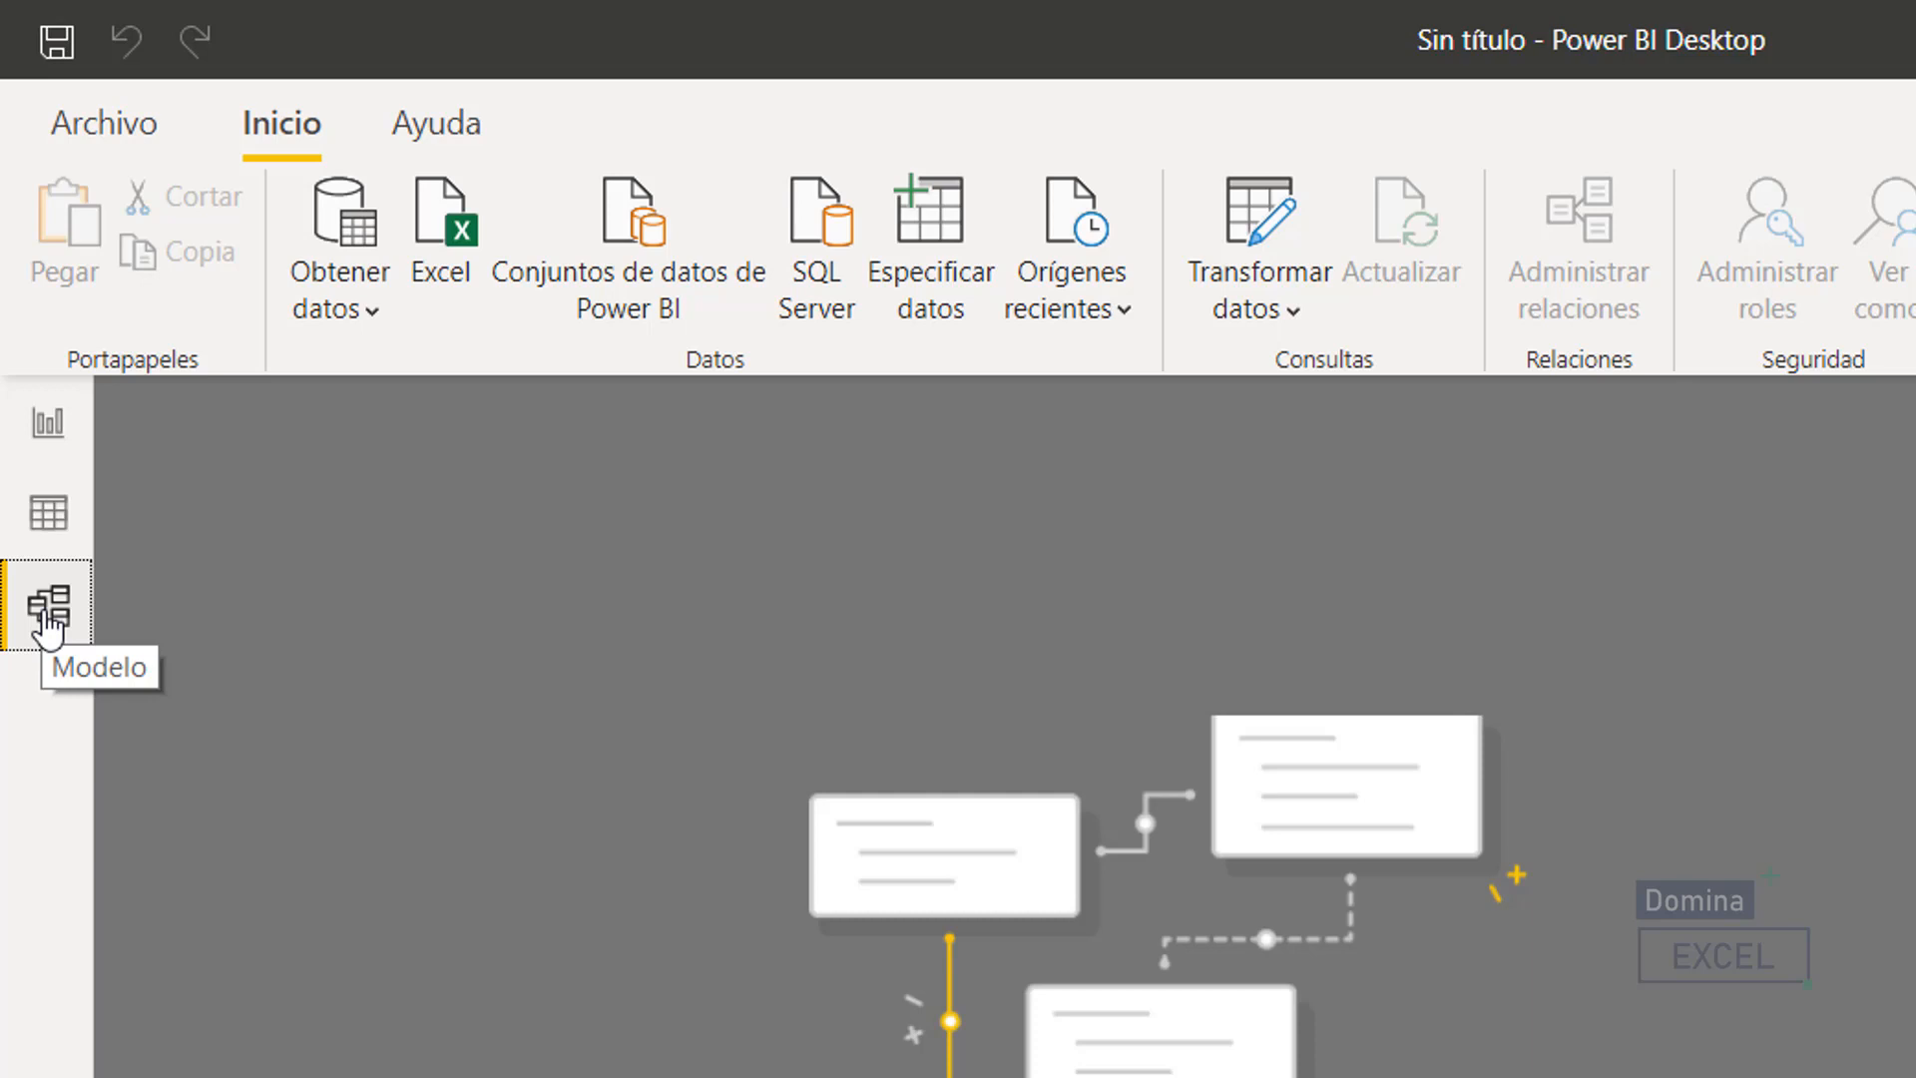
left_click(52, 409)
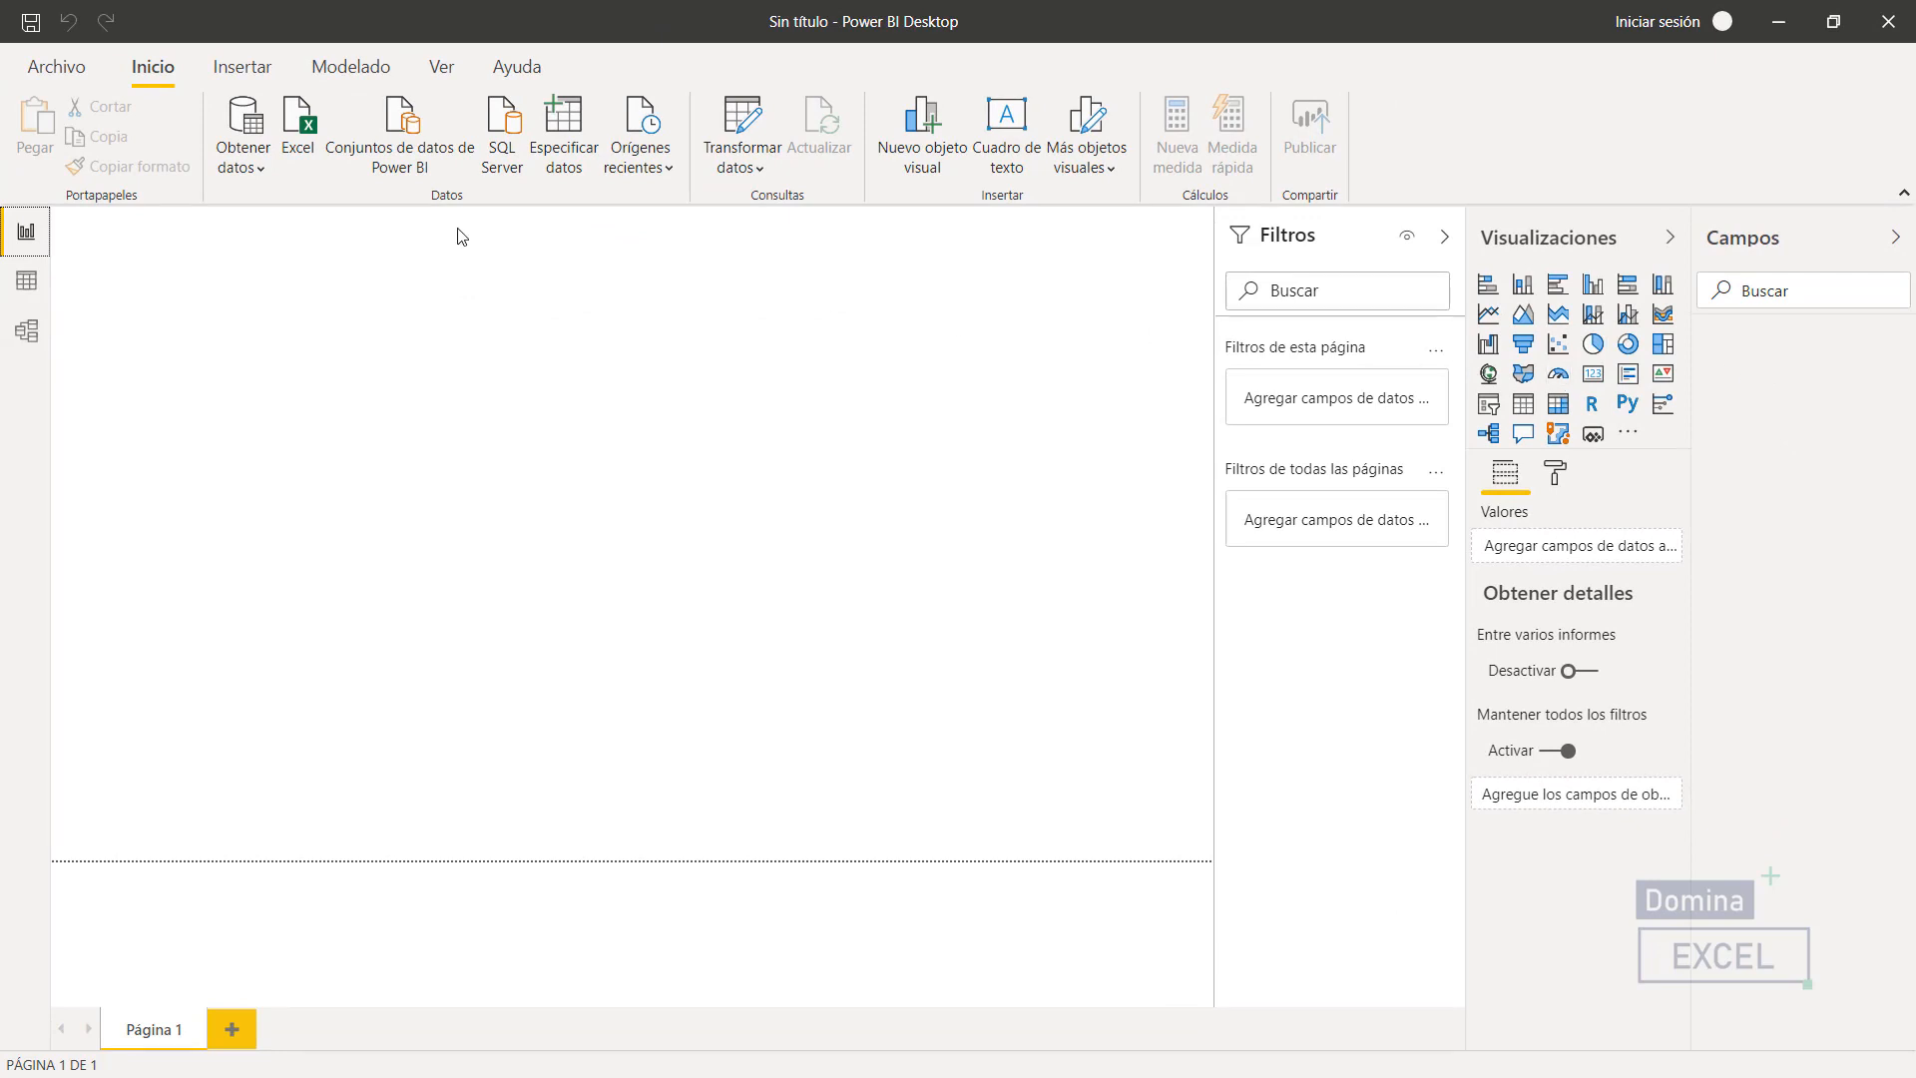
- Begin a new data connection using the Carpeta source from the full list of data sources
left_click(240, 169)
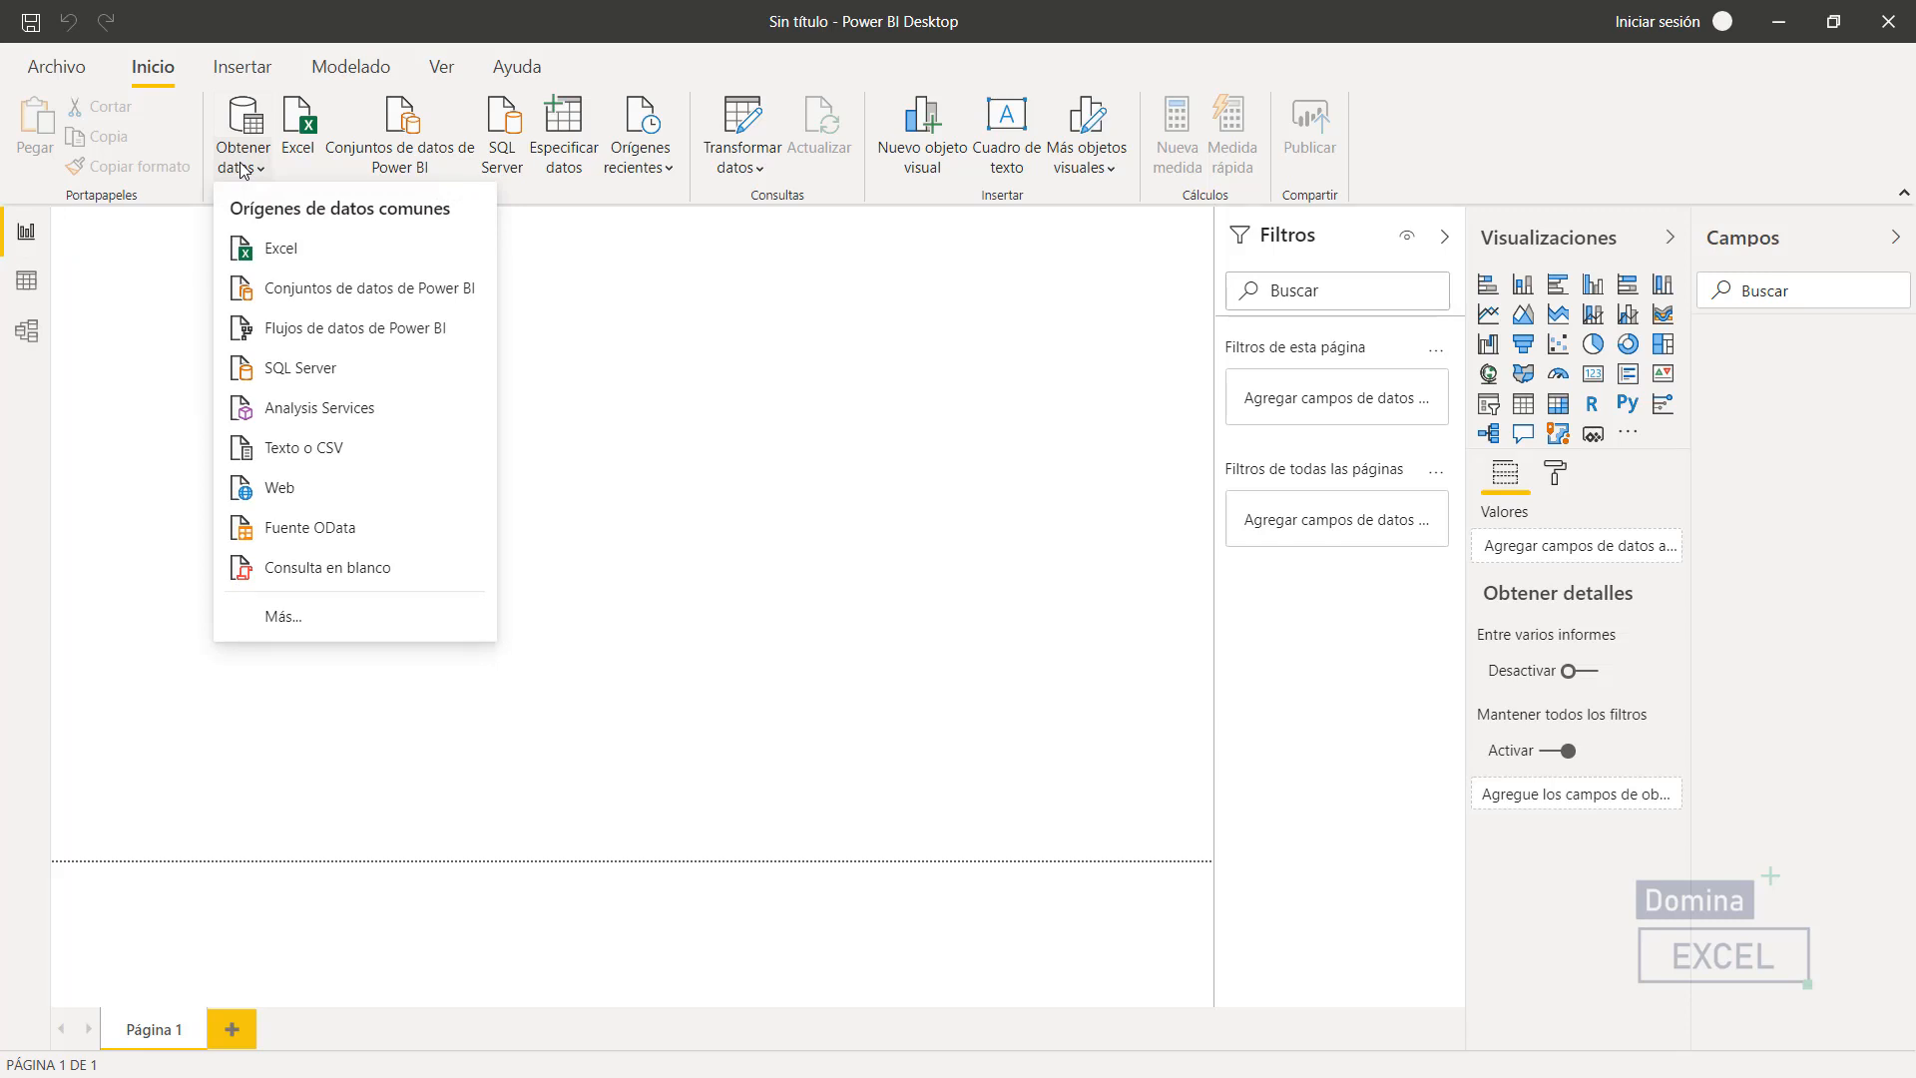
left_click(281, 618)
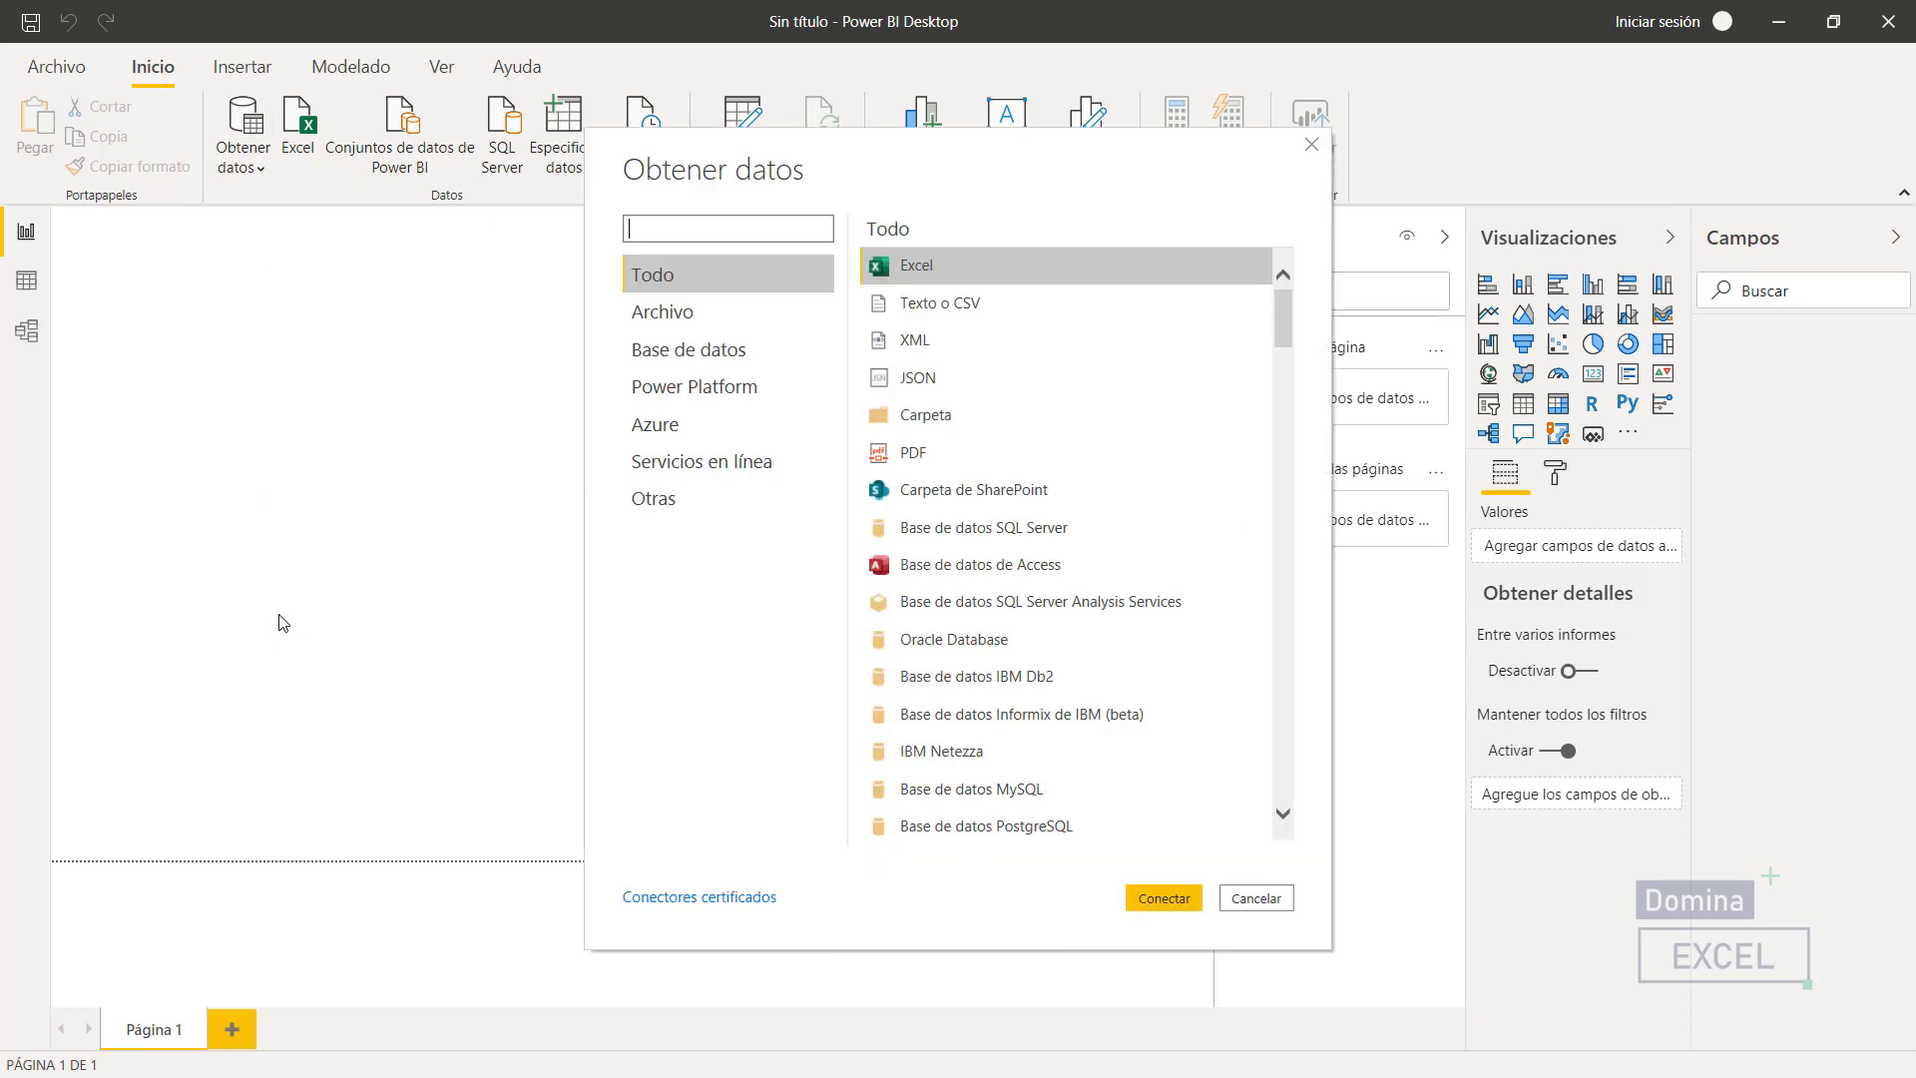
left_click(894, 424)
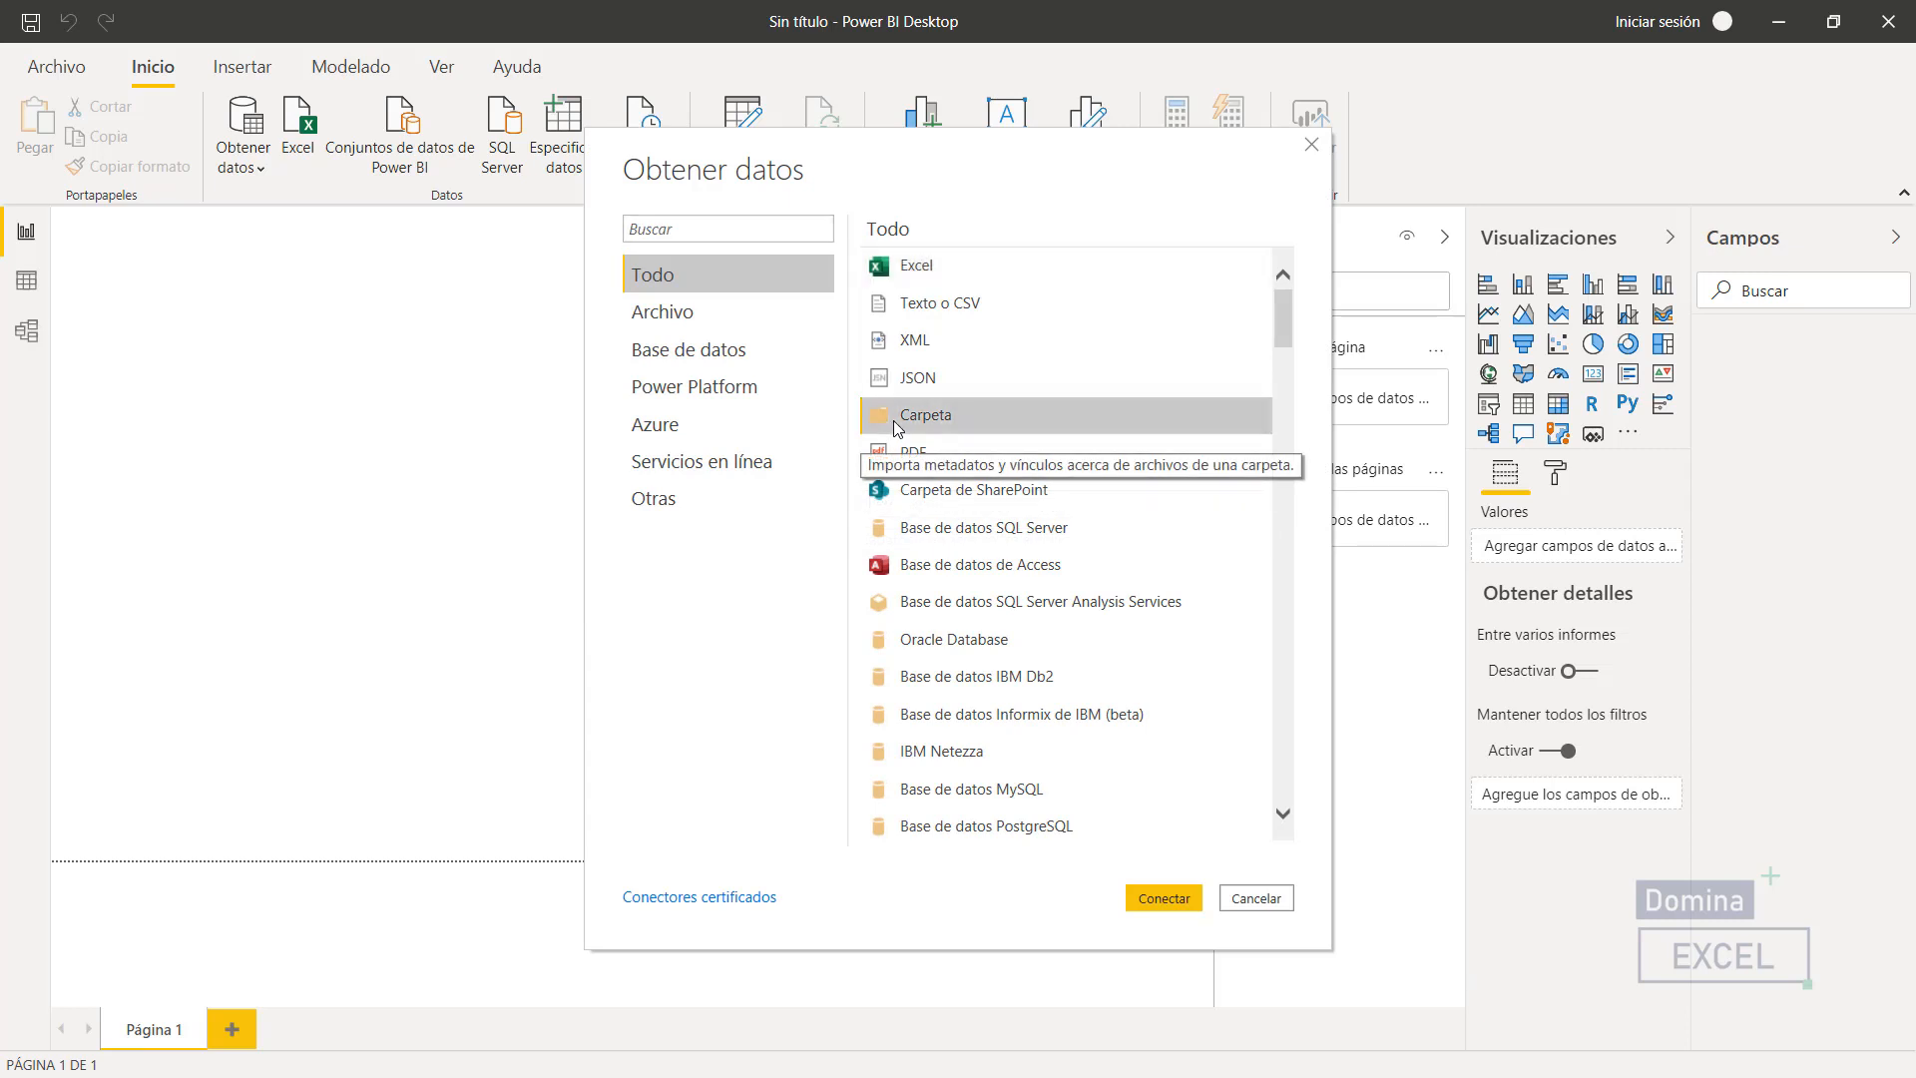
left_click(1169, 899)
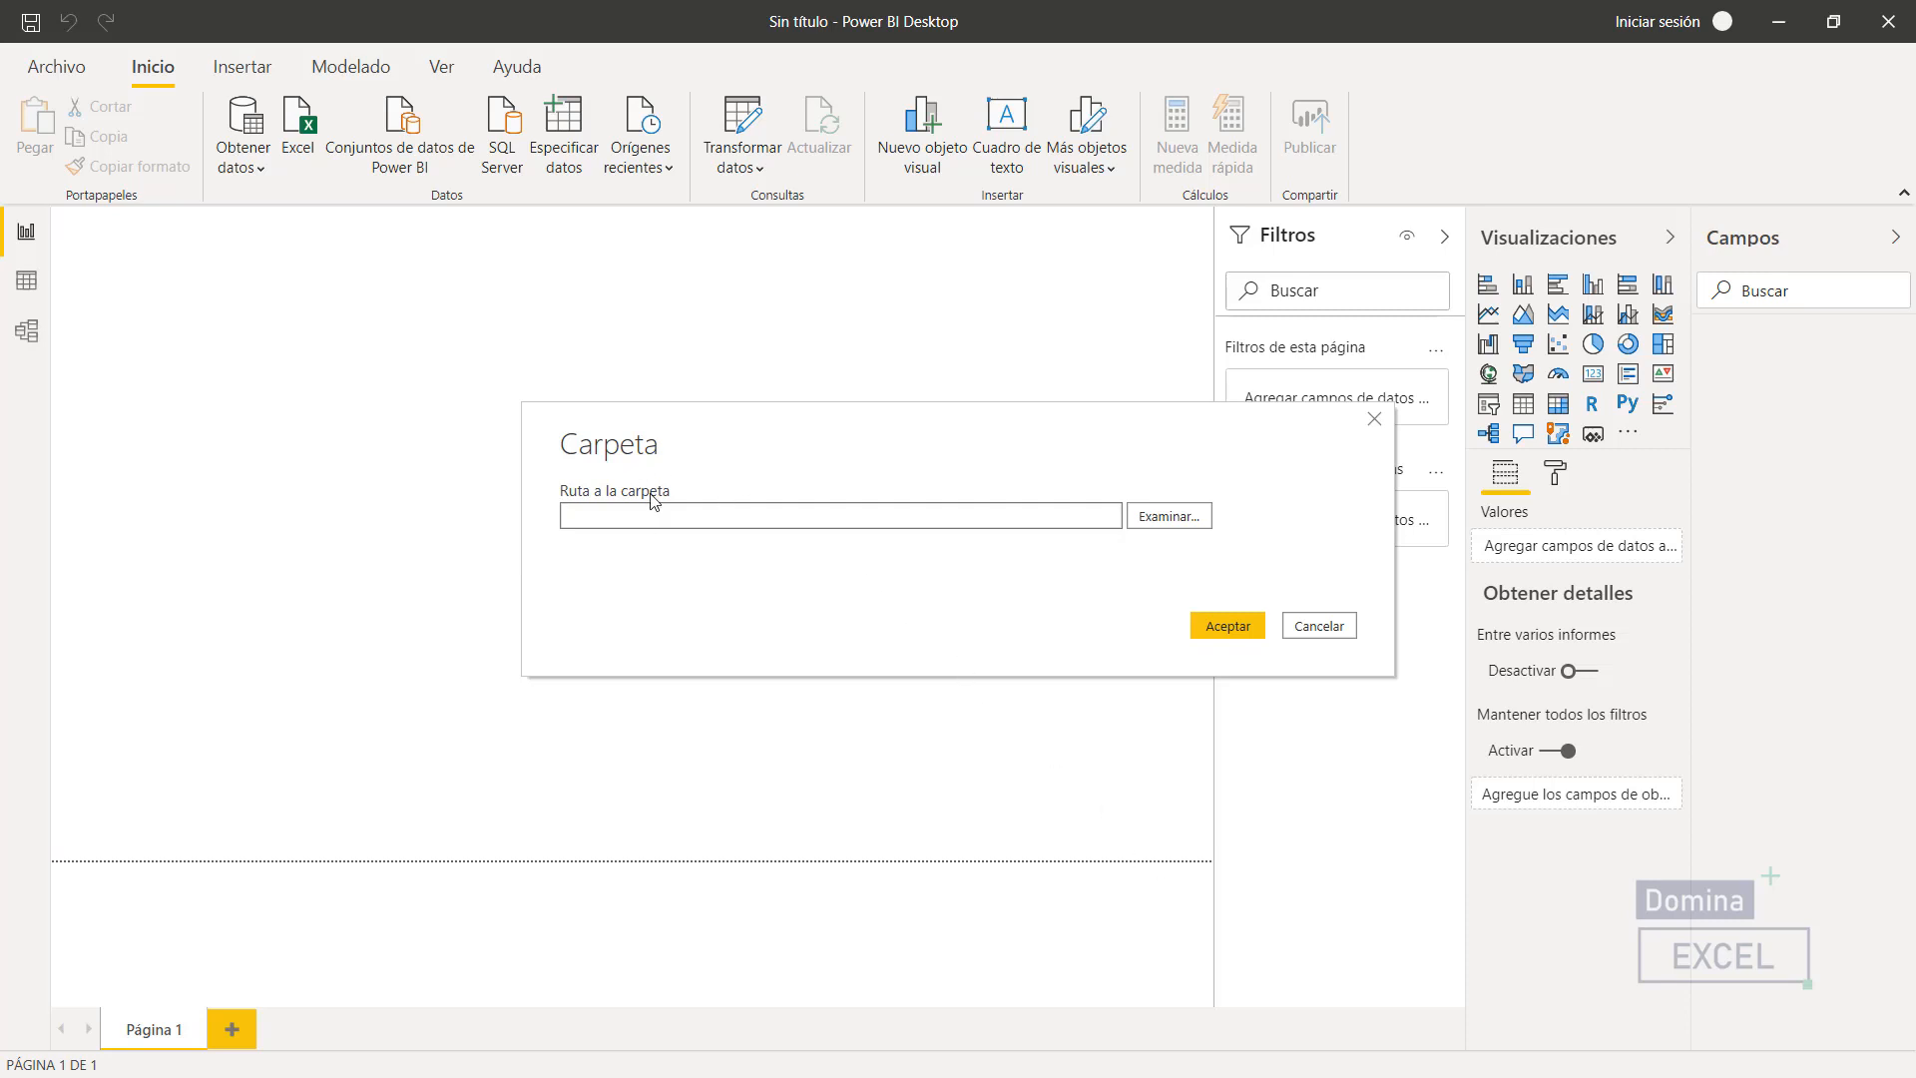
- Set the source folder to ATENCIONES under Dropbox (Personal), Excel Avanzado Virtual, Módulo 6, 30.Power BI, and accept the path
left_click(1157, 527)
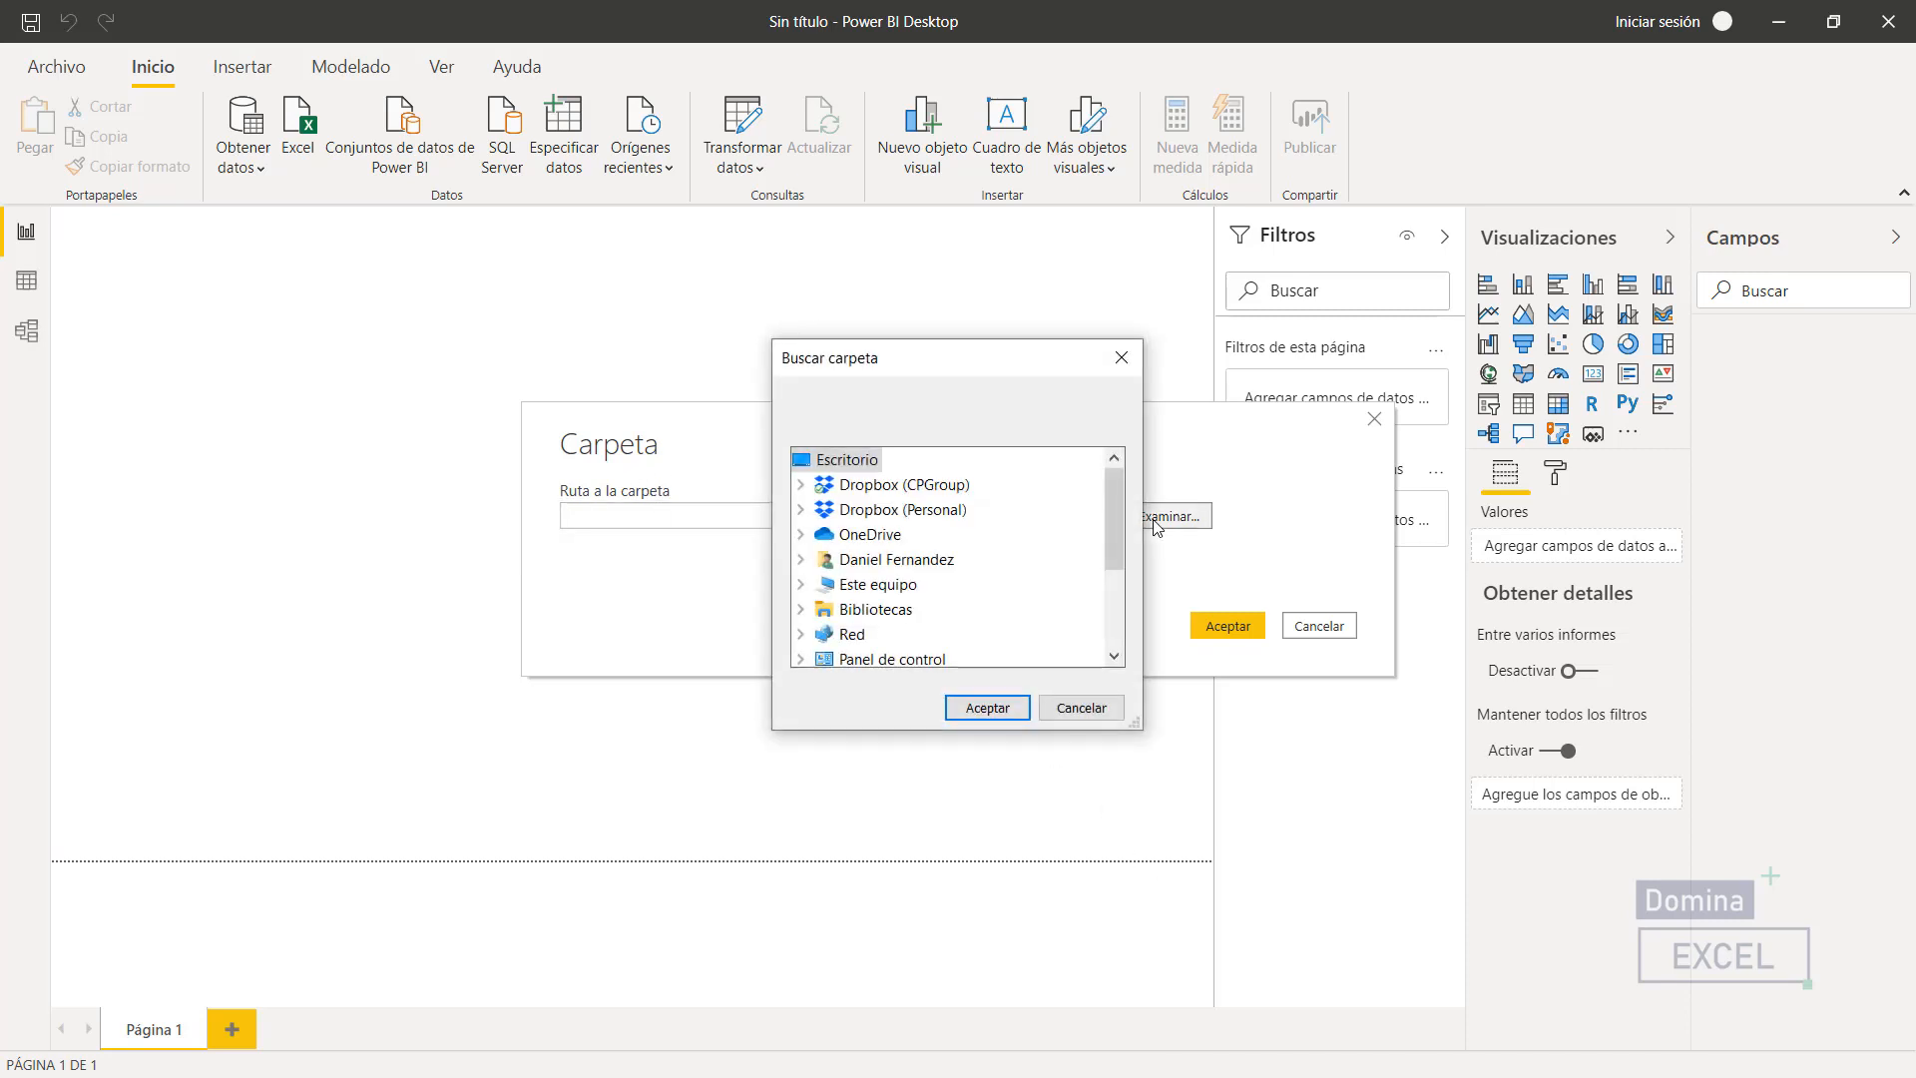
double_click(903, 509)
scroll(901, 523, "down", 1)
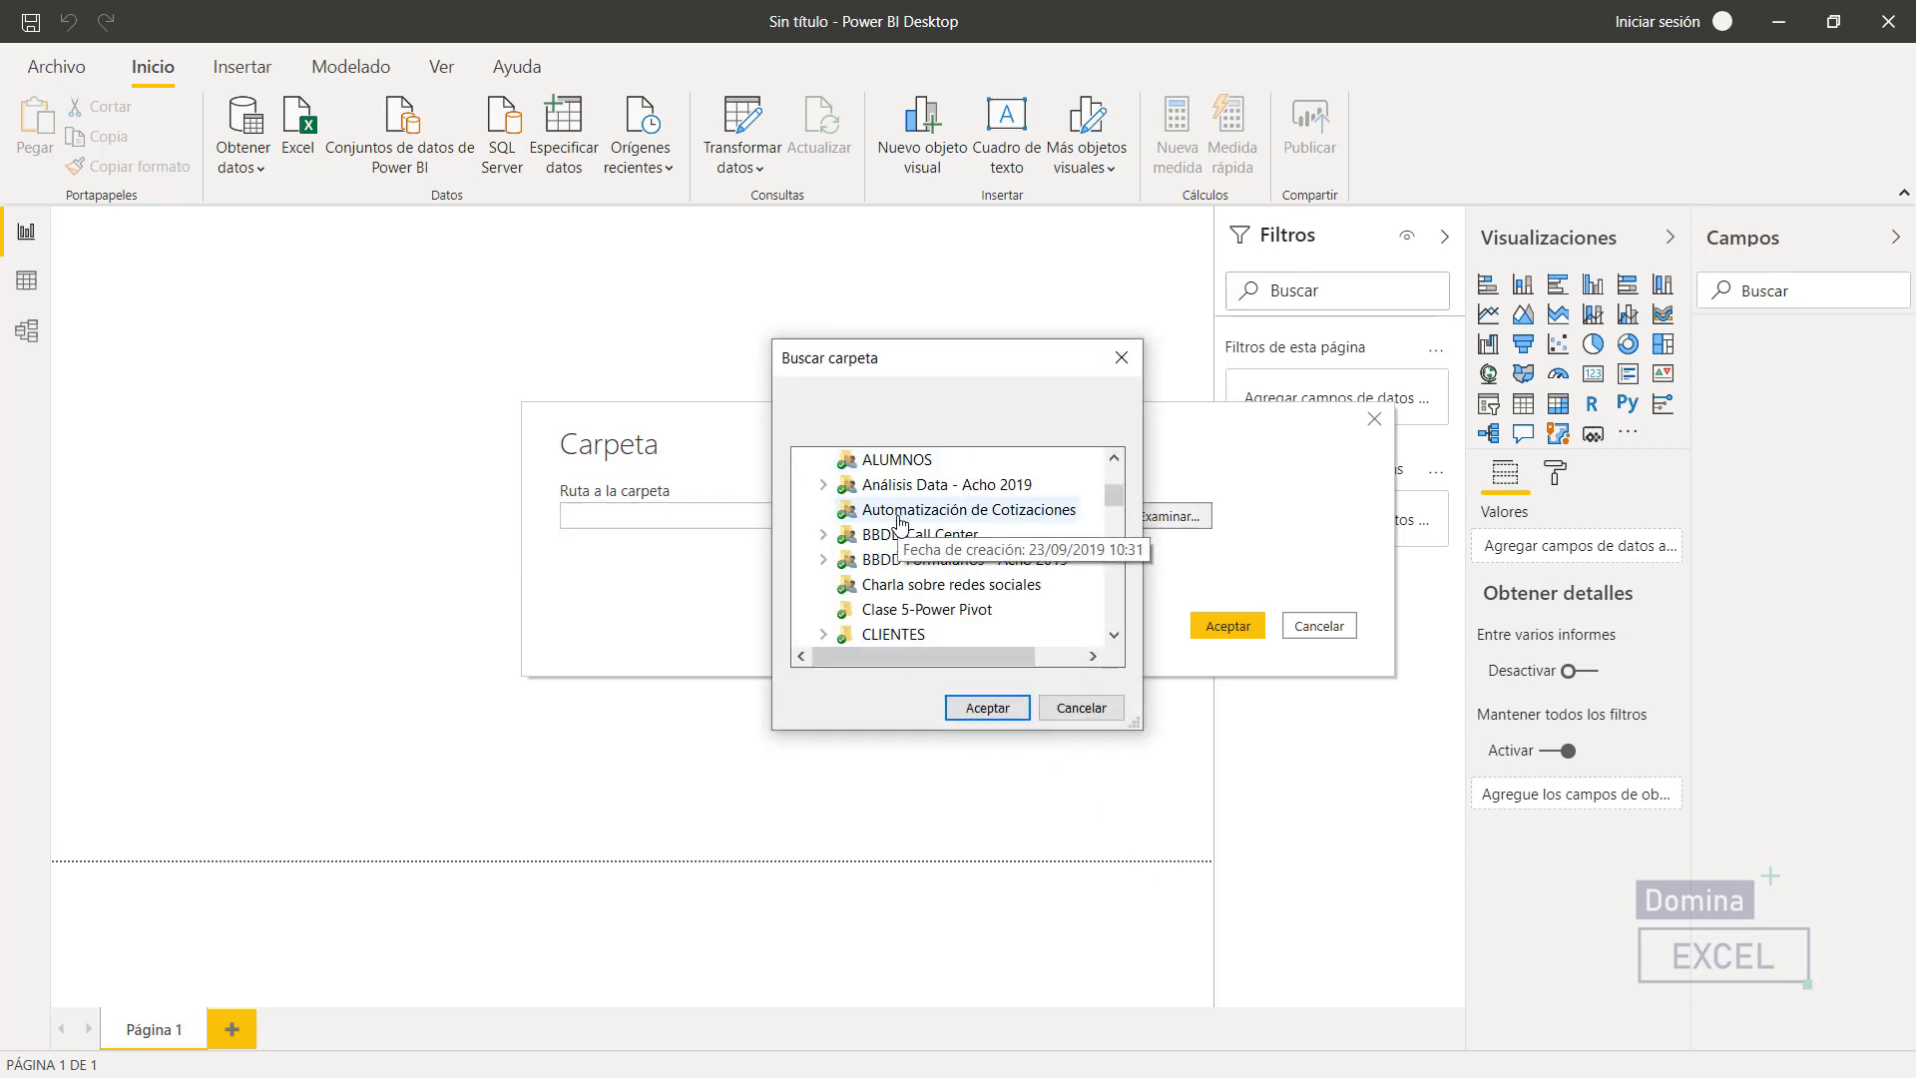
scroll(901, 521, "down", 3)
scroll(913, 646, "down", 1)
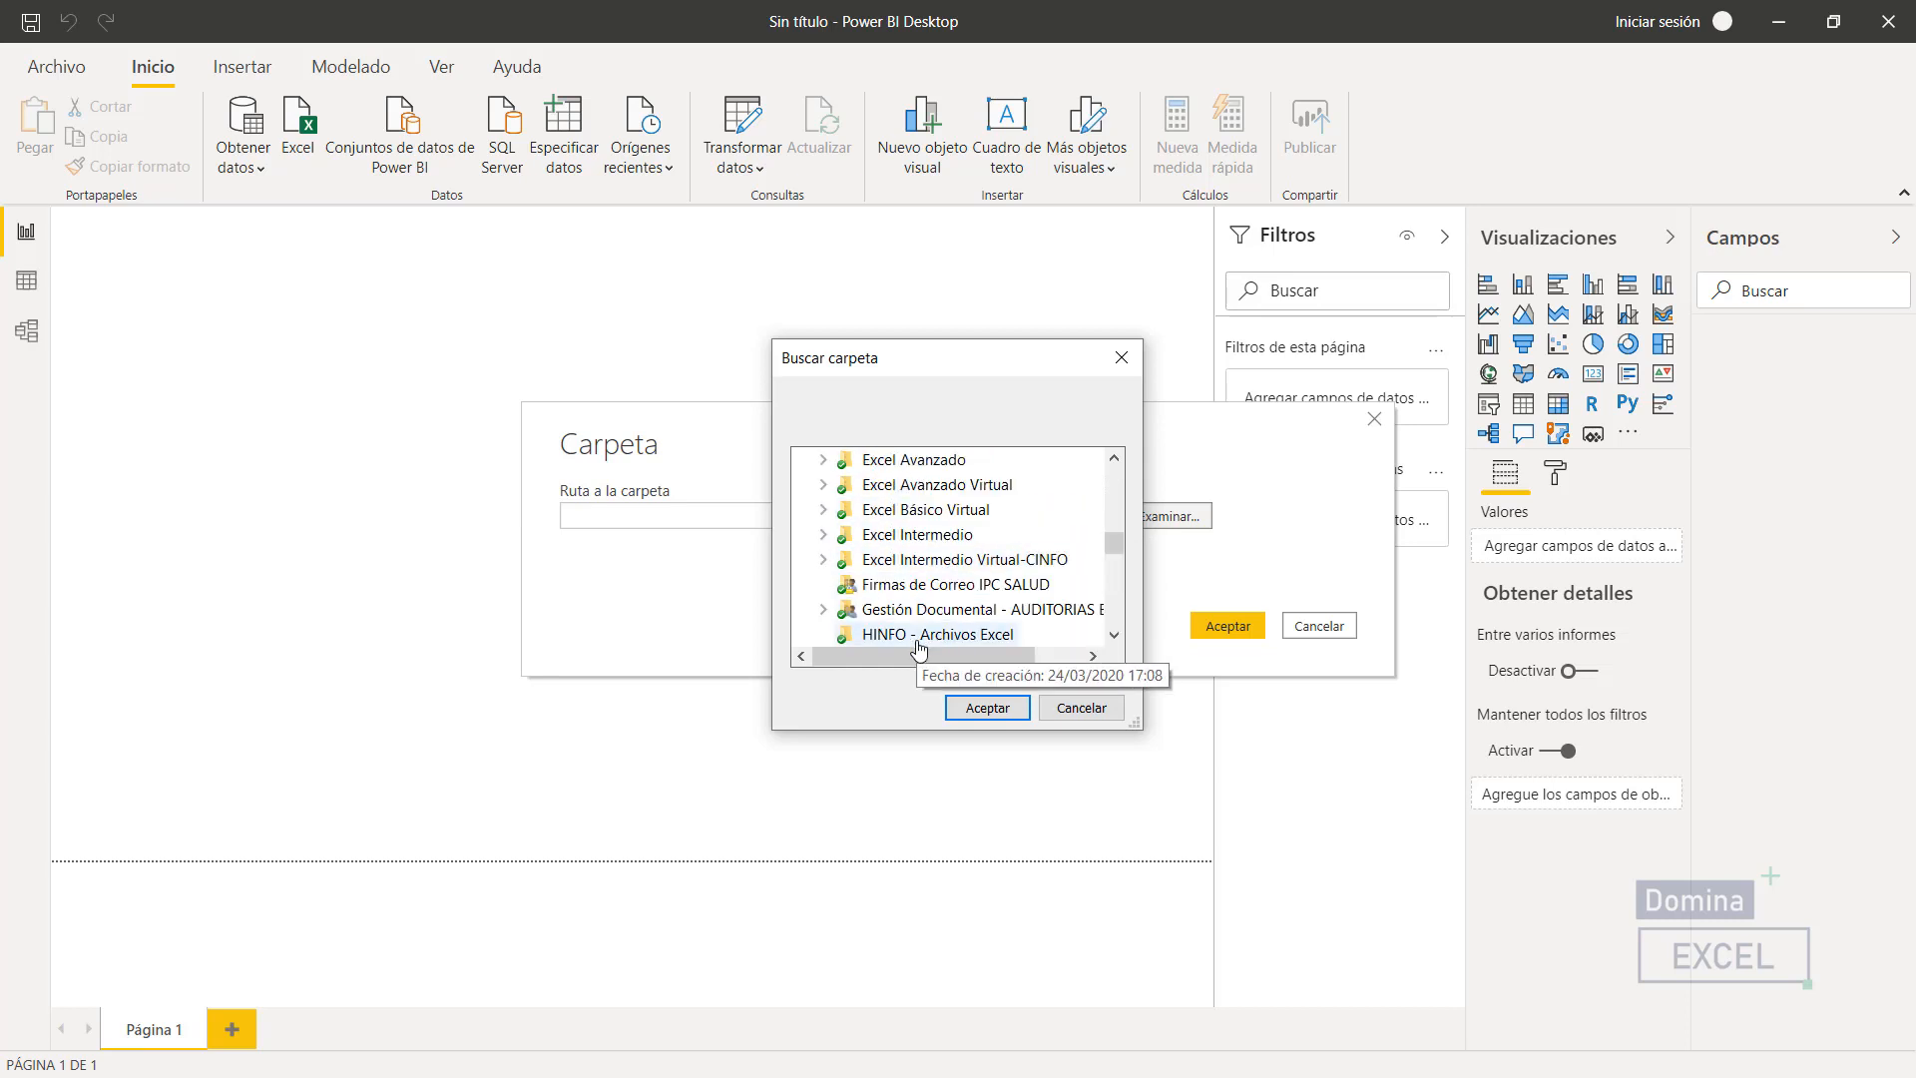
double_click(933, 485)
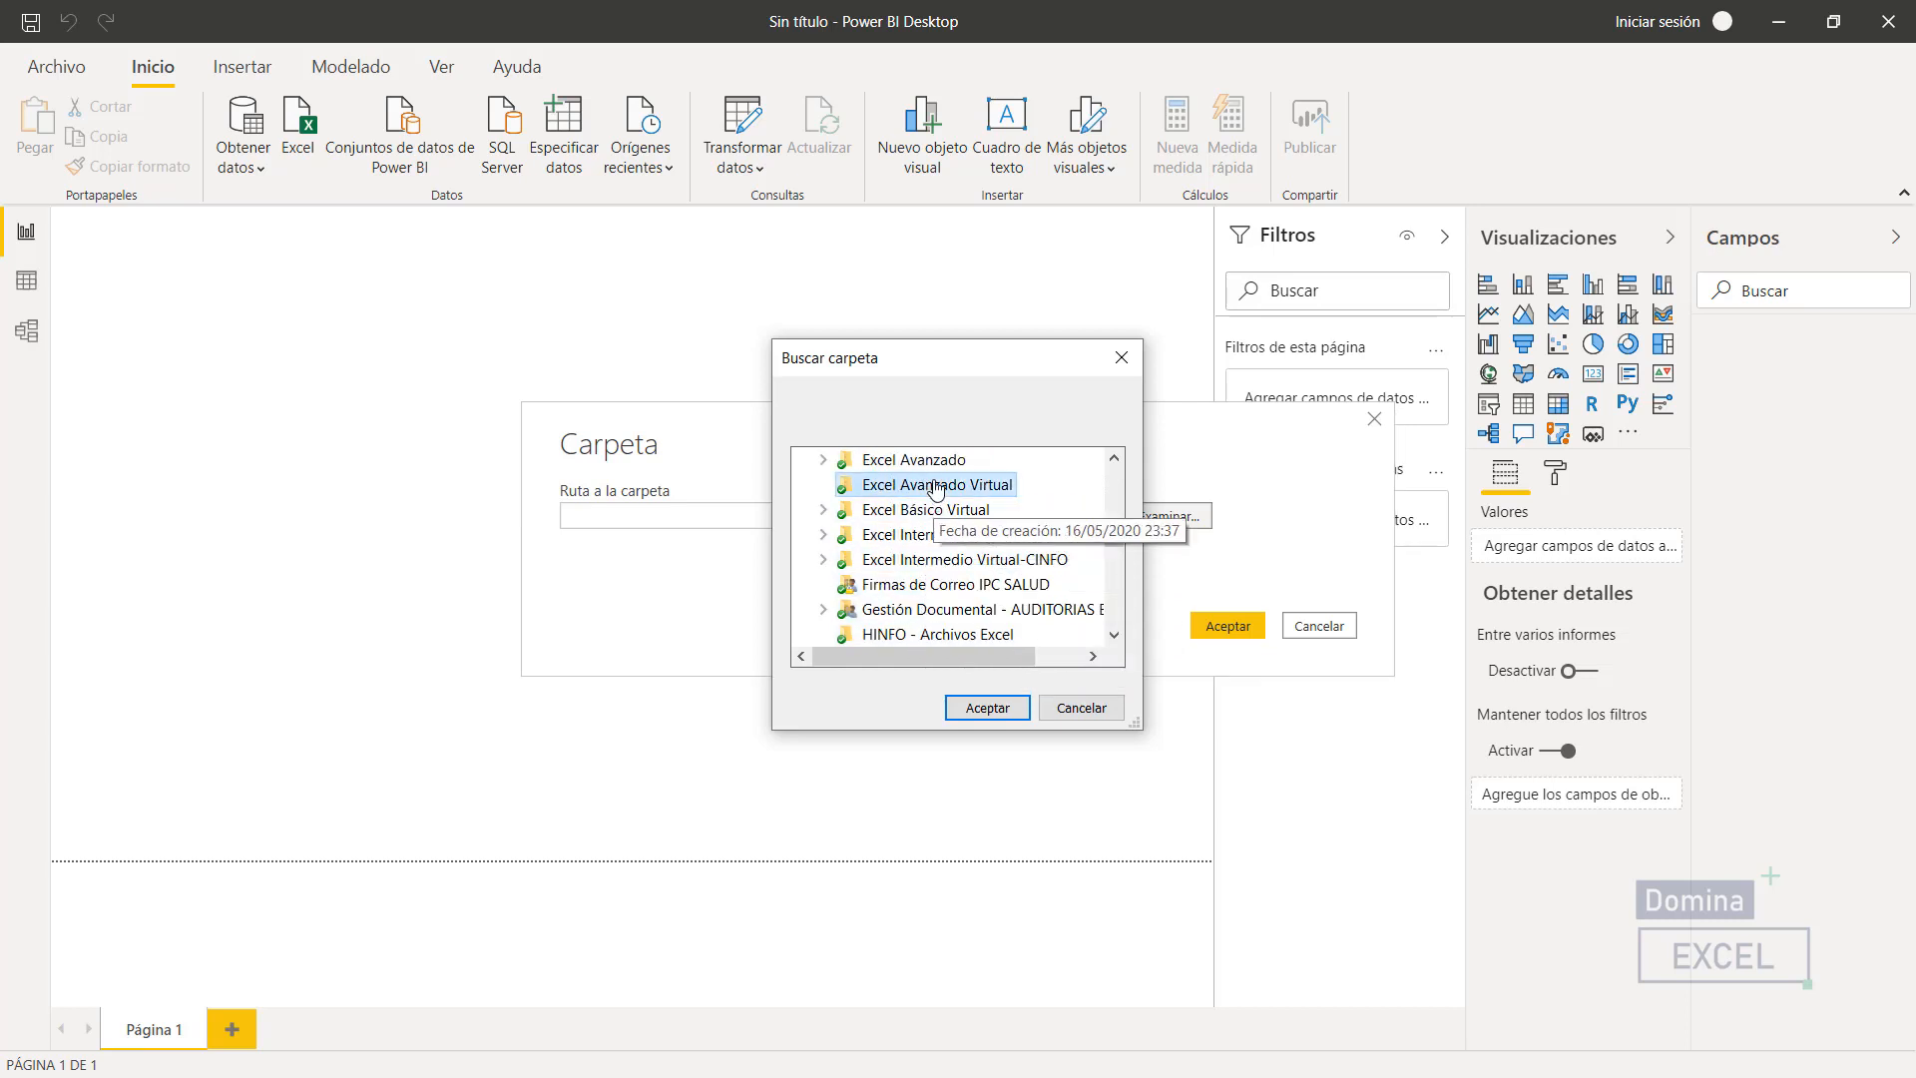
scroll(934, 496, "down", 2)
double_click(934, 487)
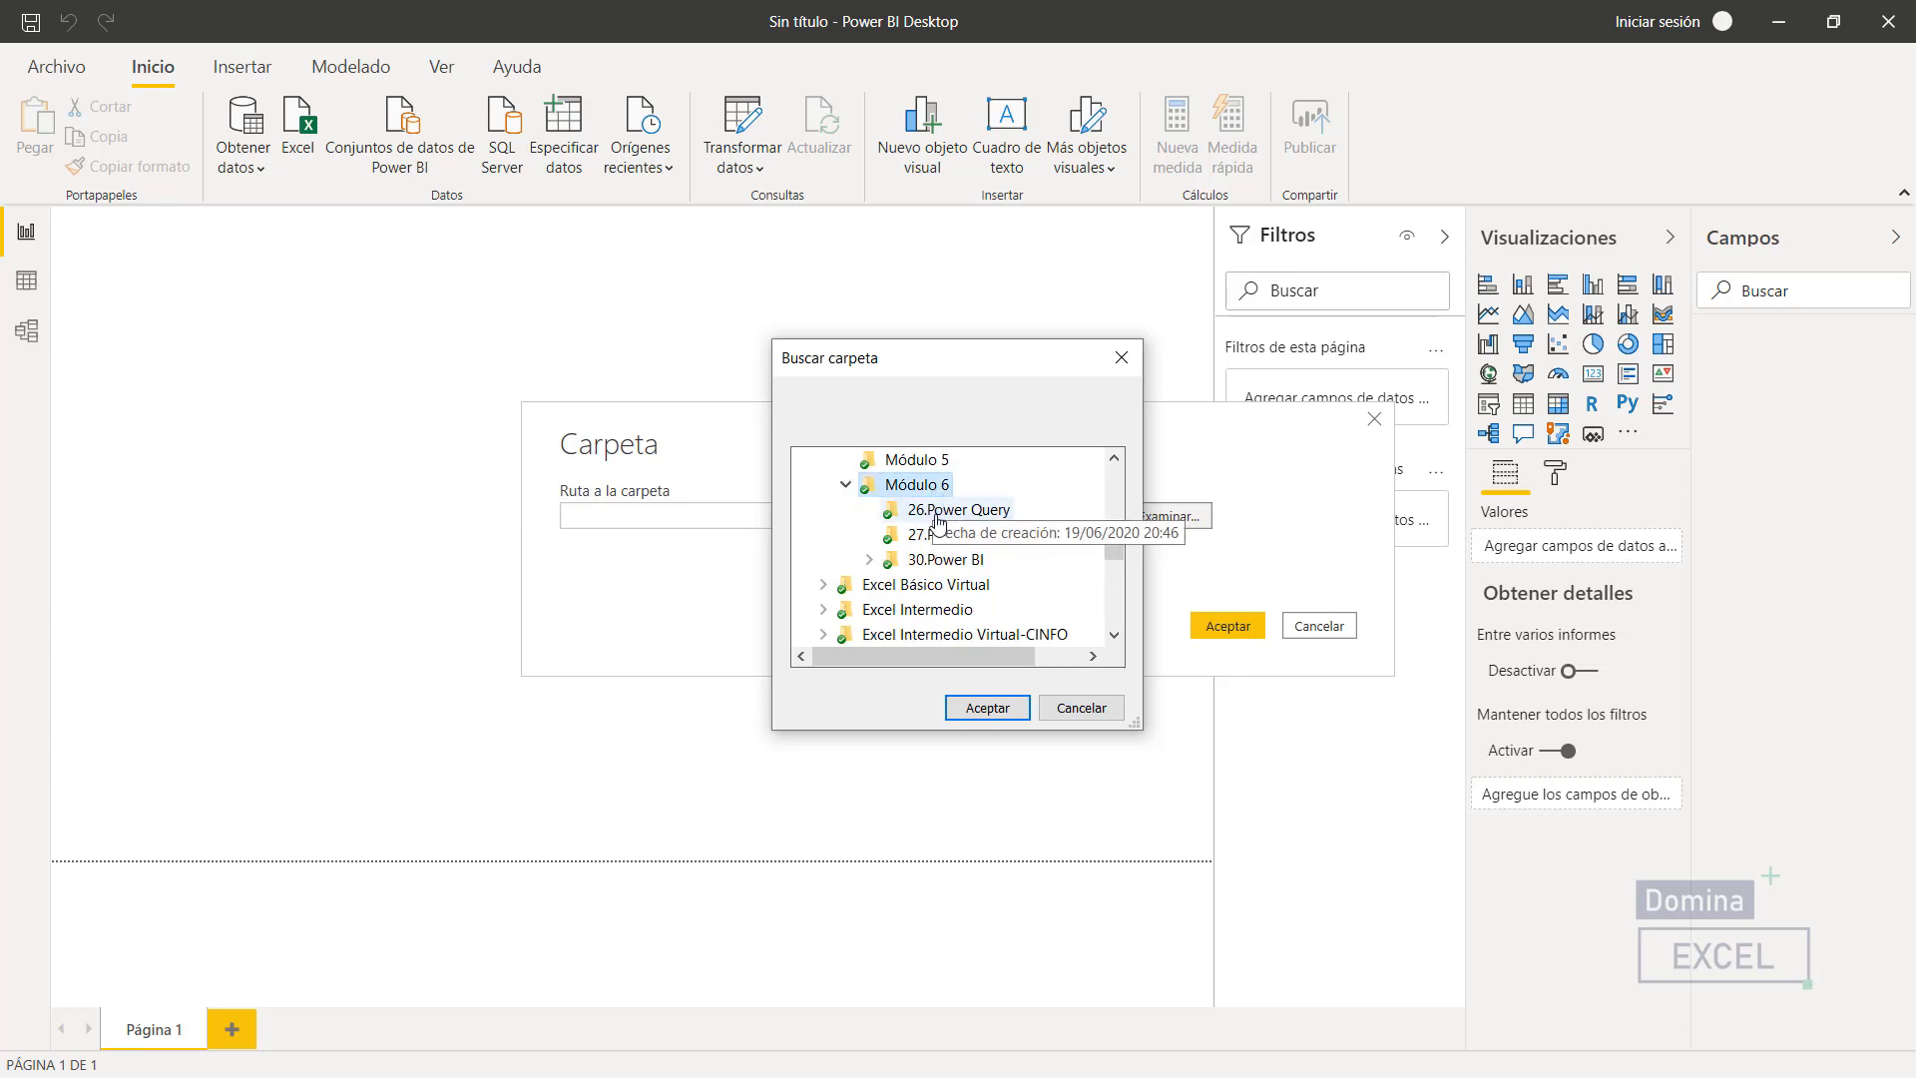
double_click(956, 557)
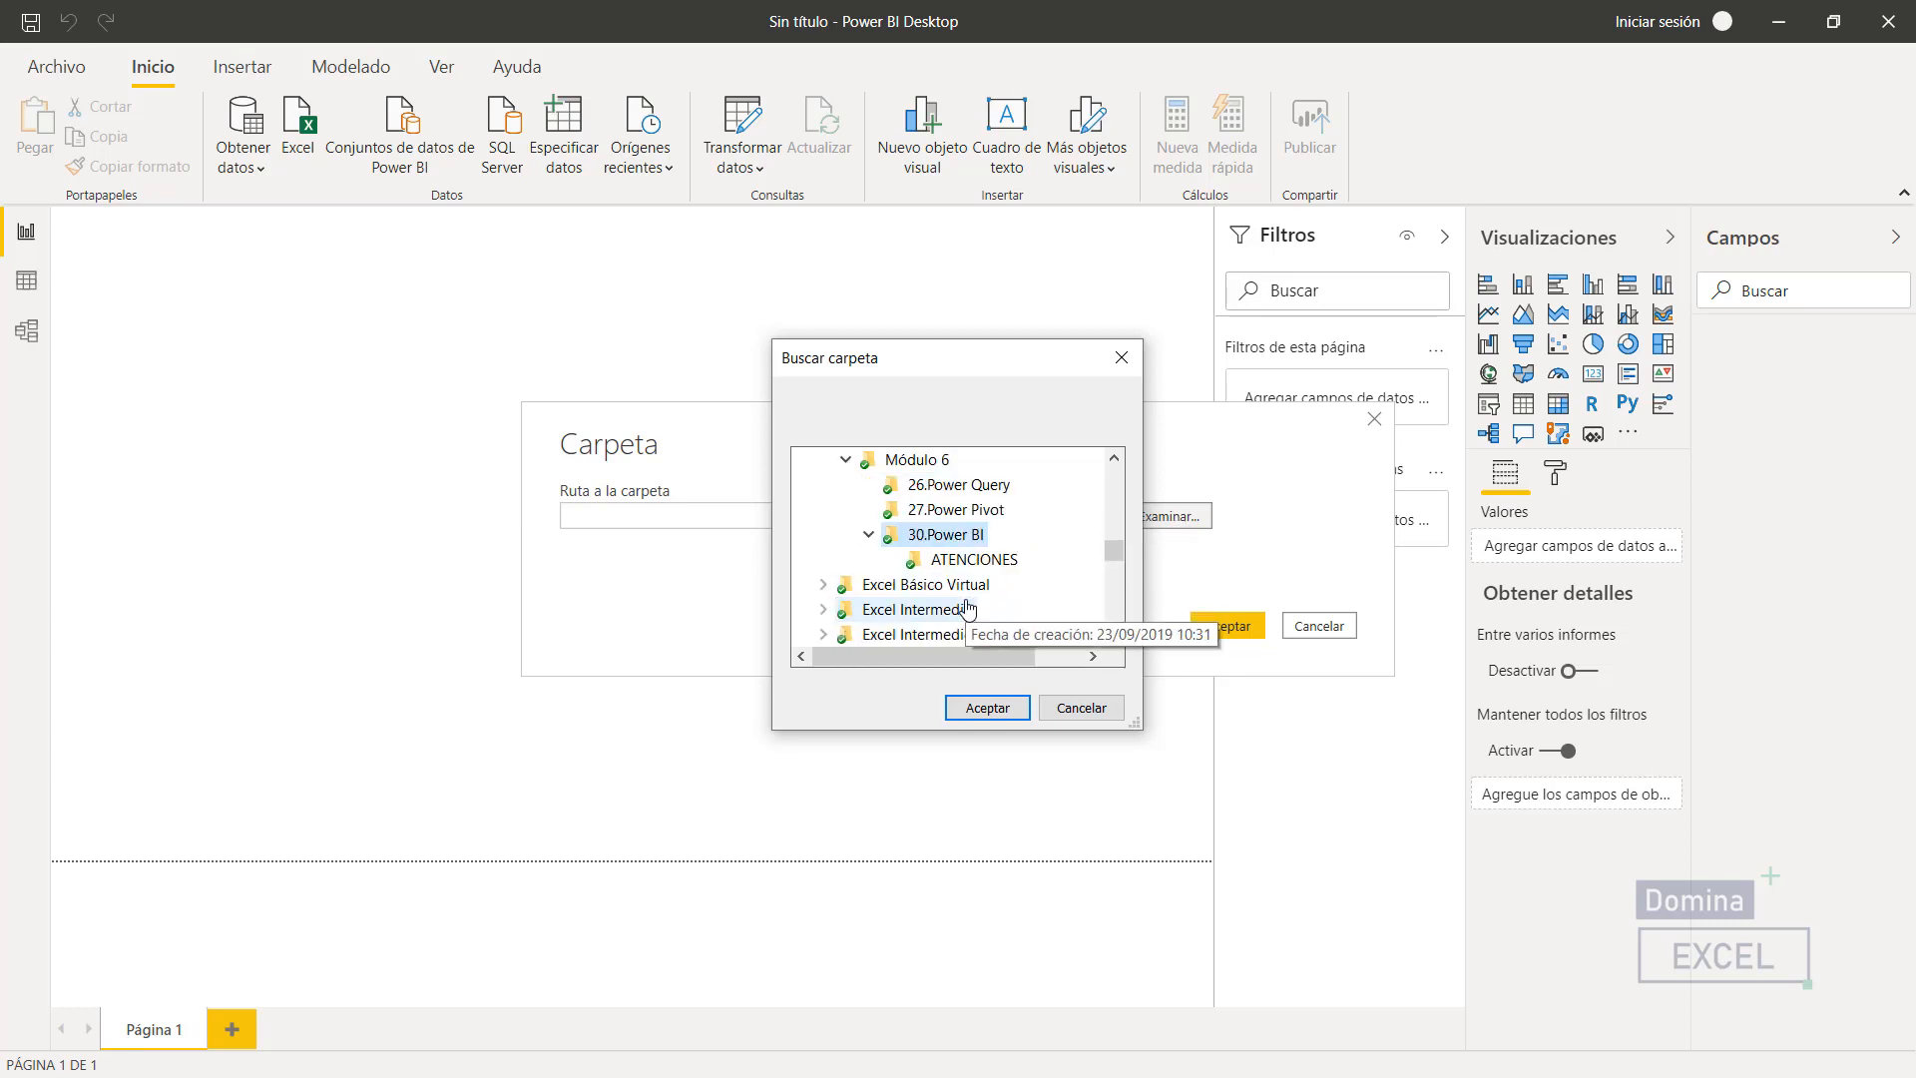
left_click(983, 561)
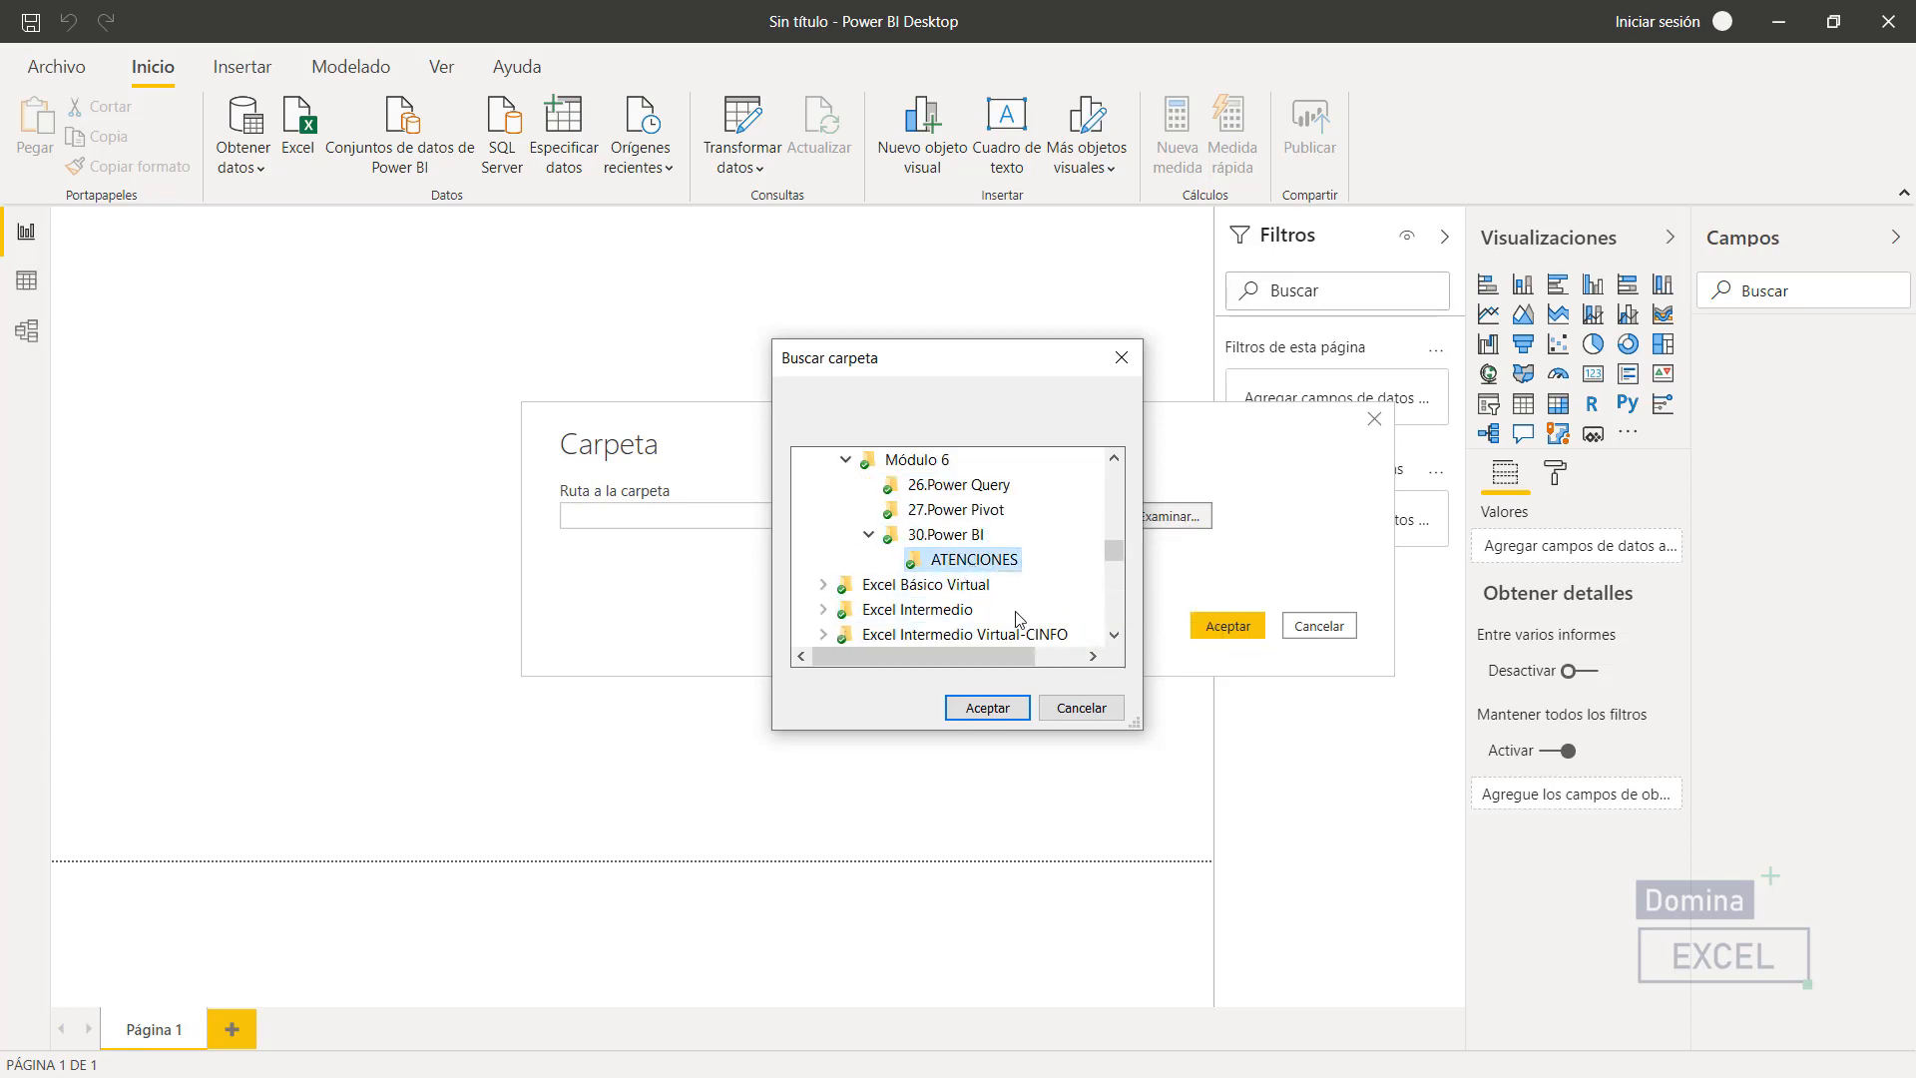
left_click(994, 707)
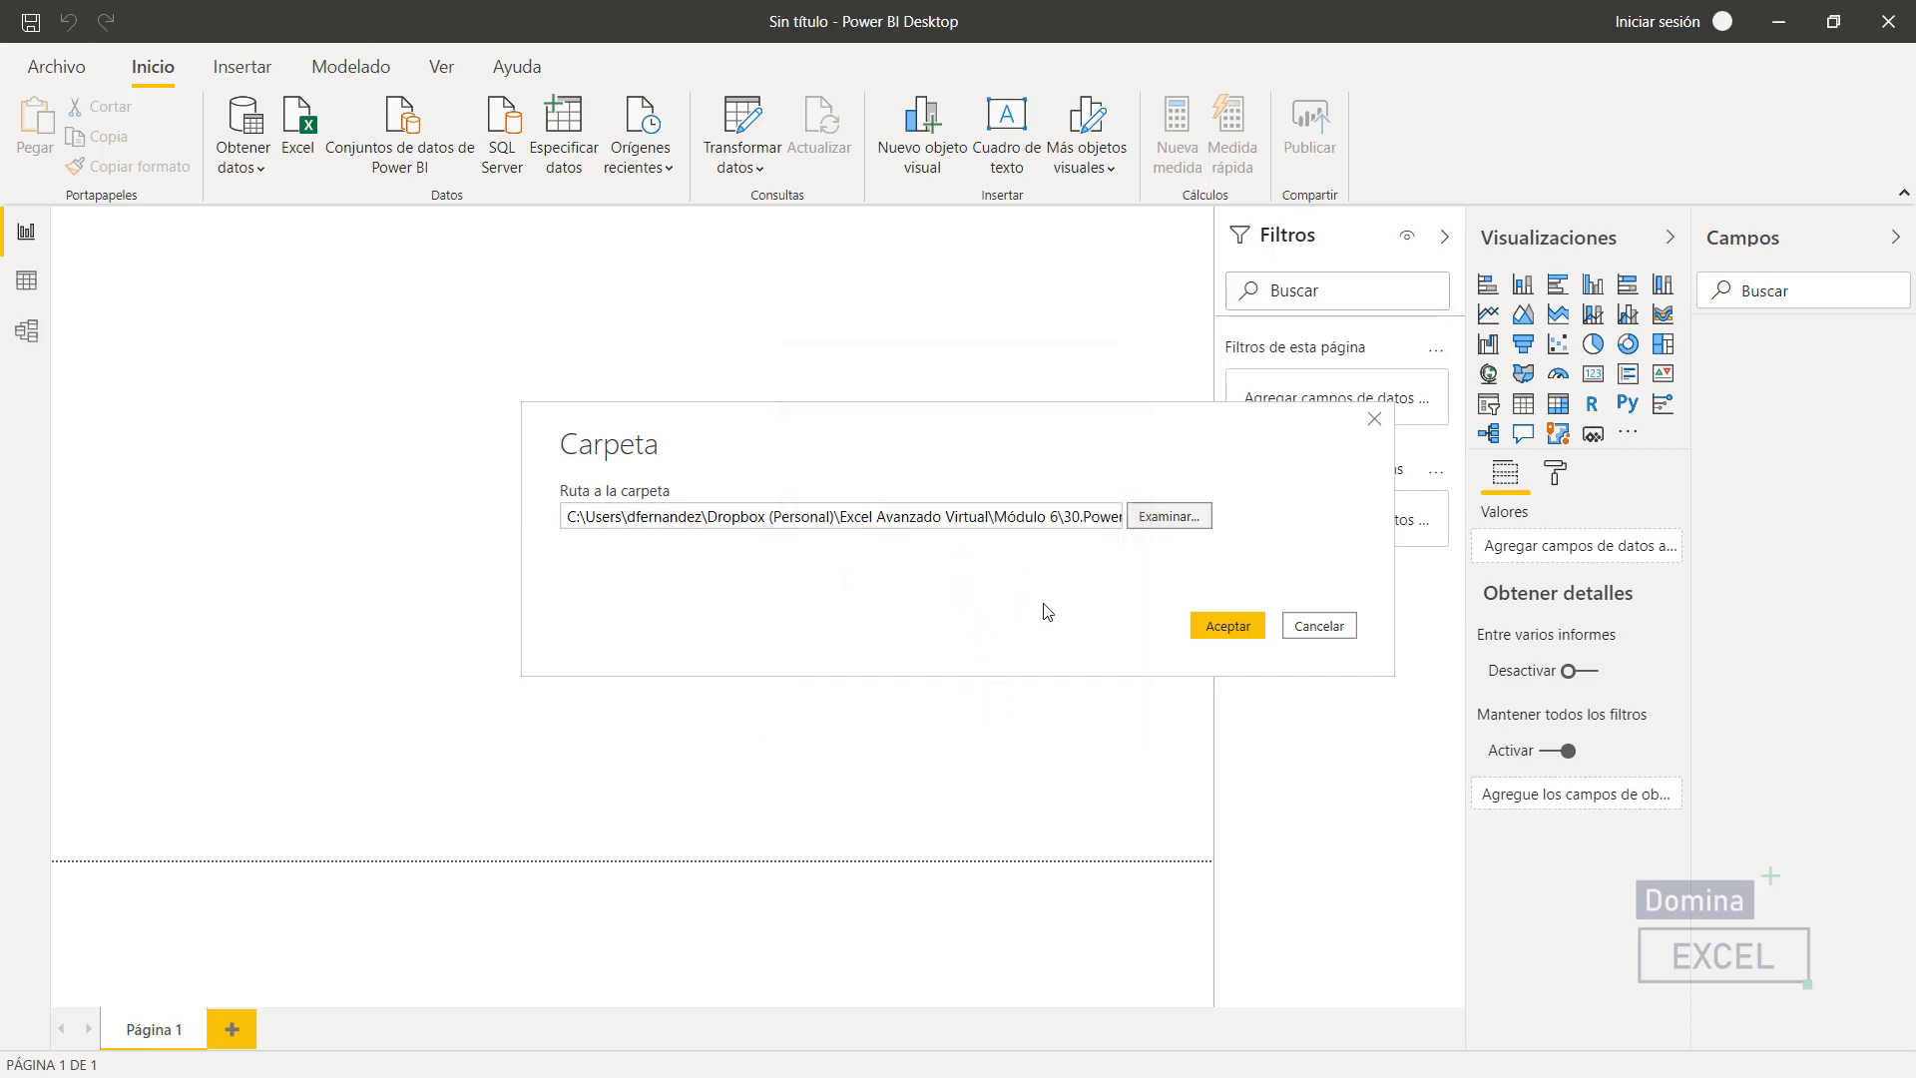
left_click(1211, 634)
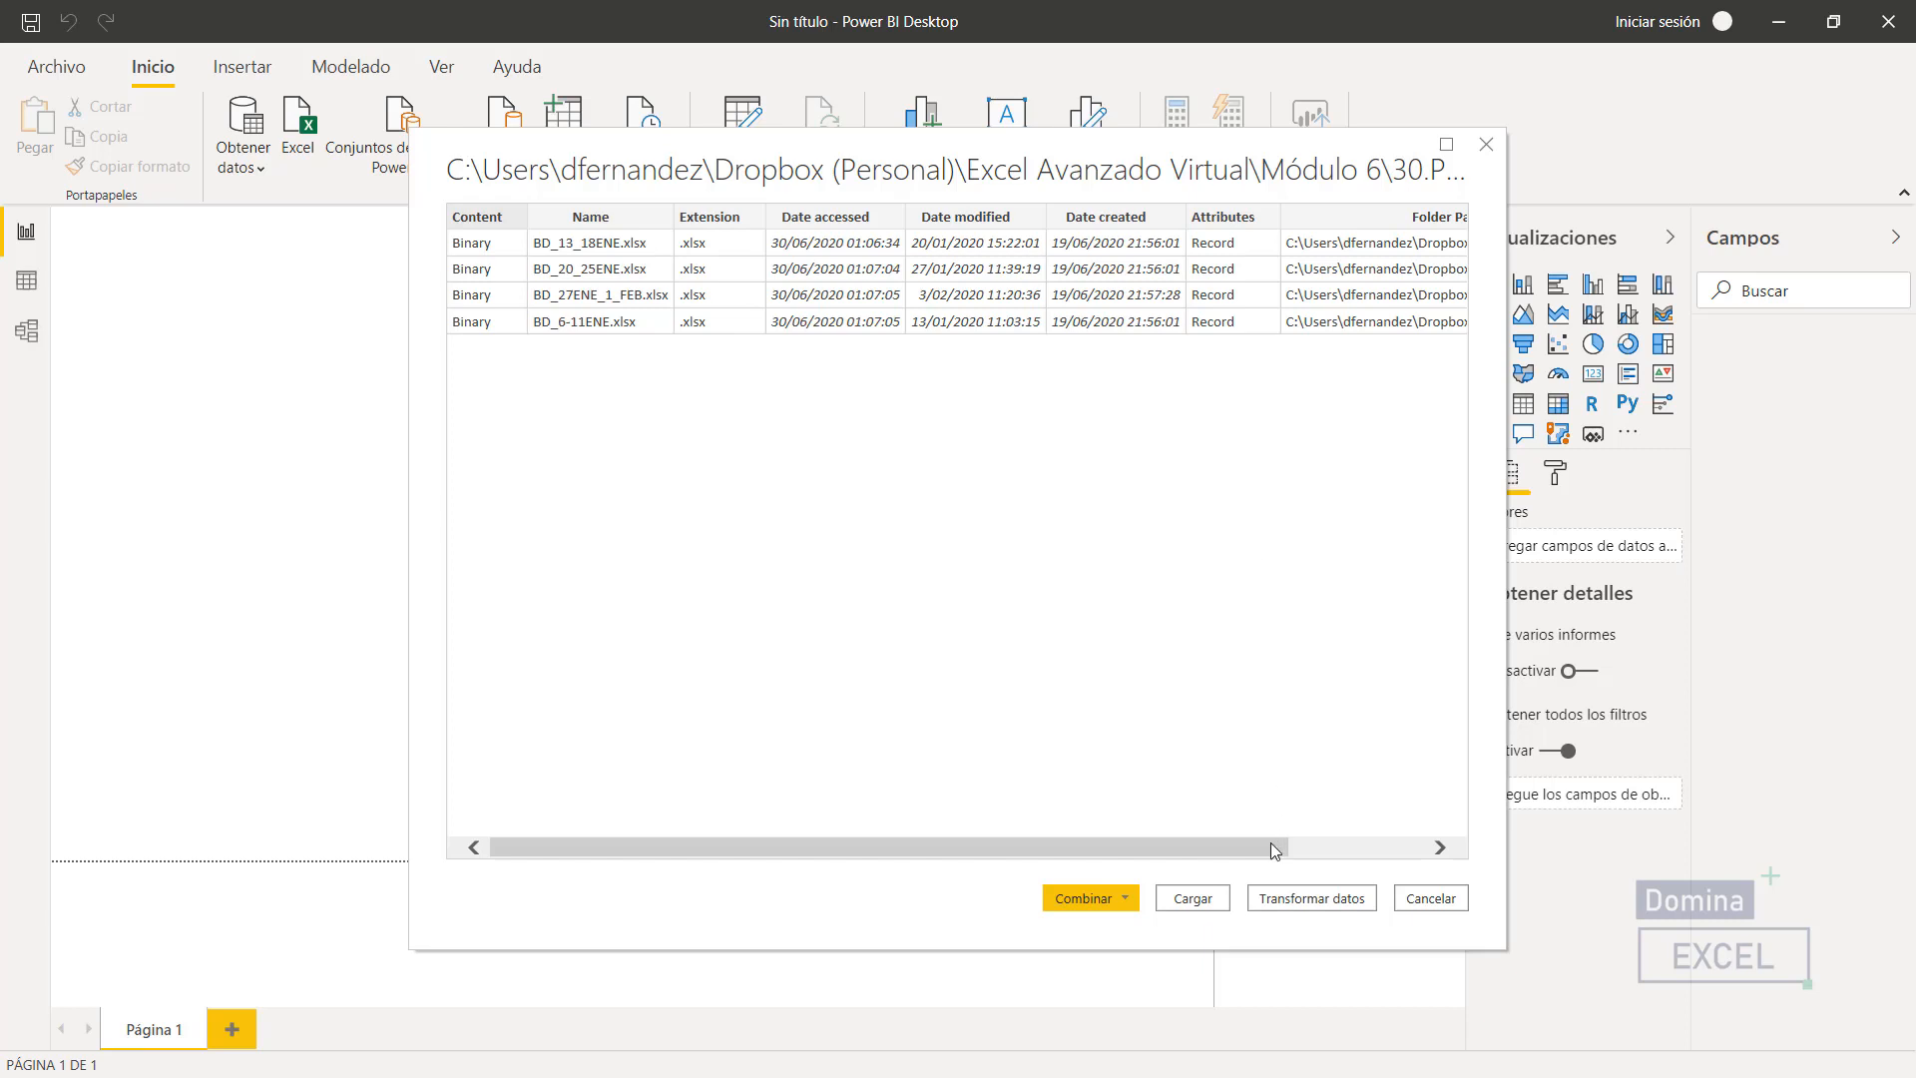
- Open the folder's file list for transformation in Power Query and remove every column except Content
left_click(1289, 901)
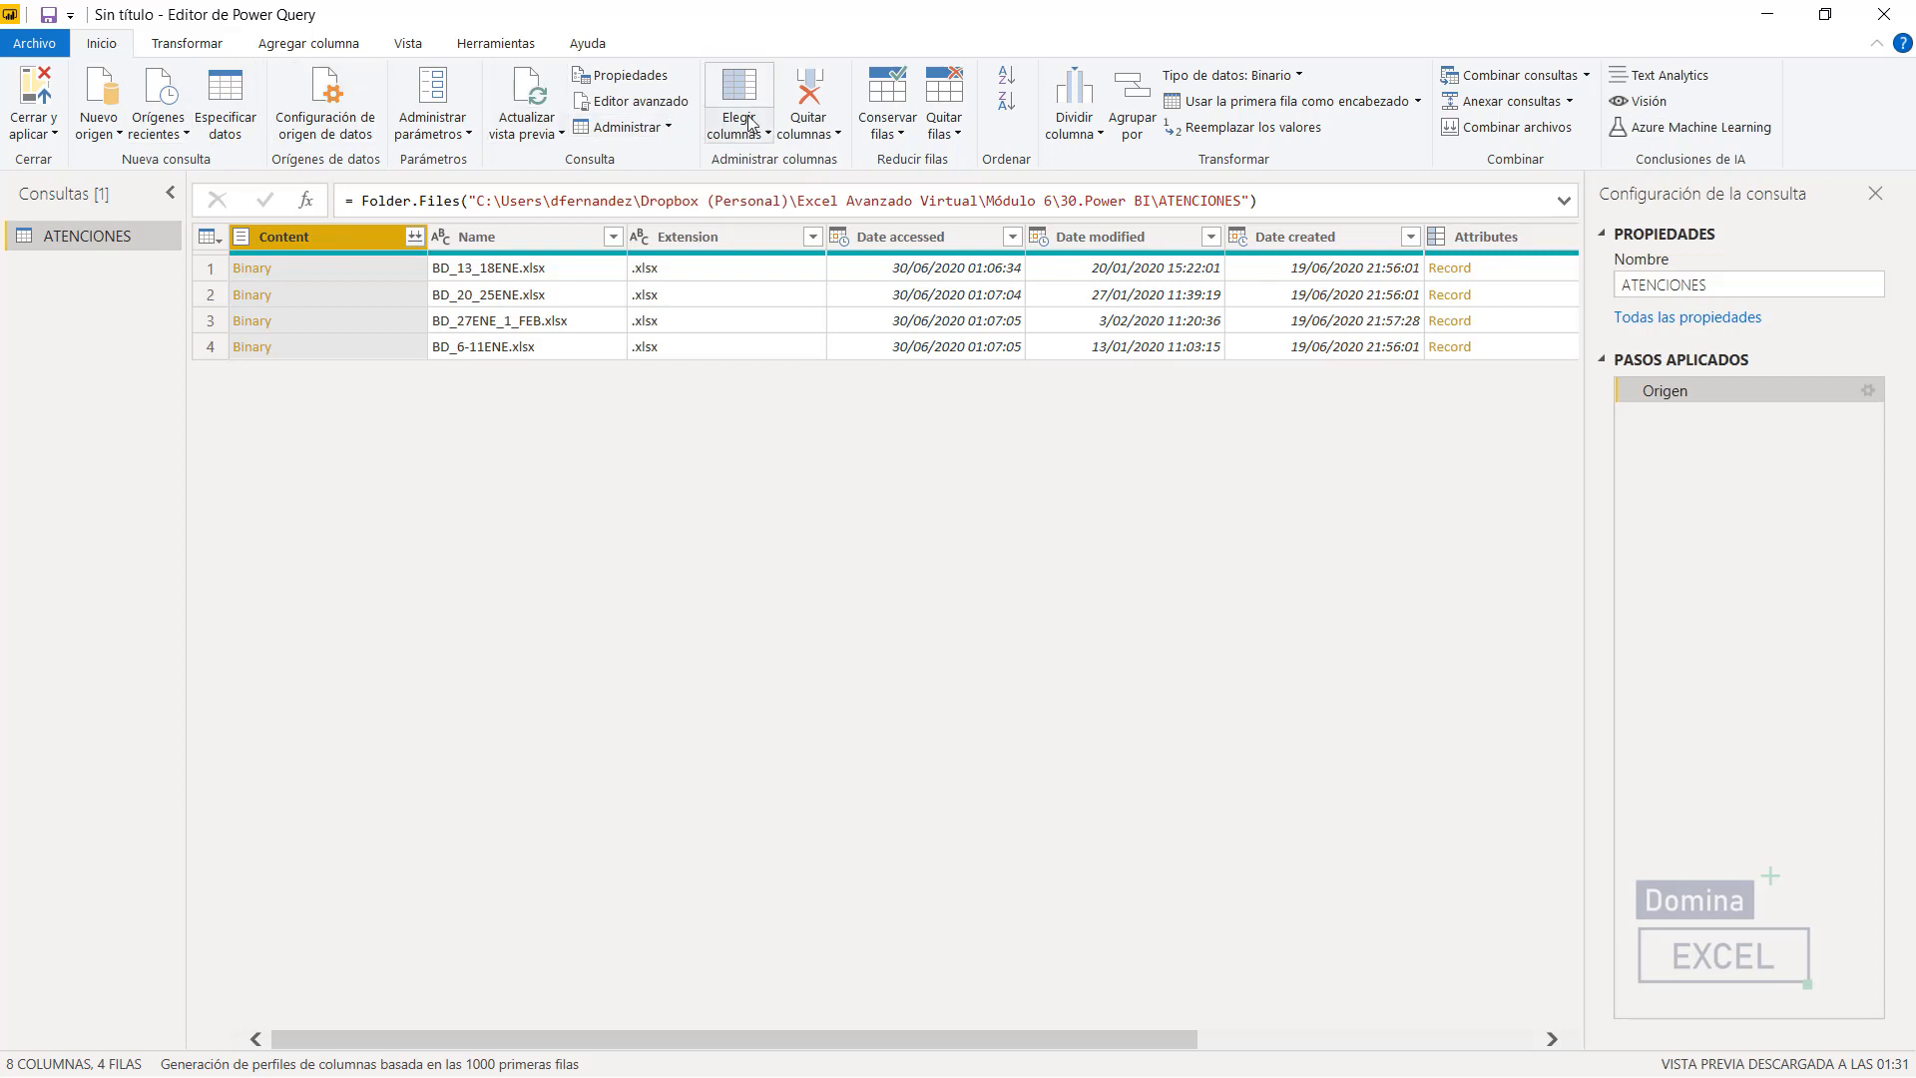
left_click(835, 136)
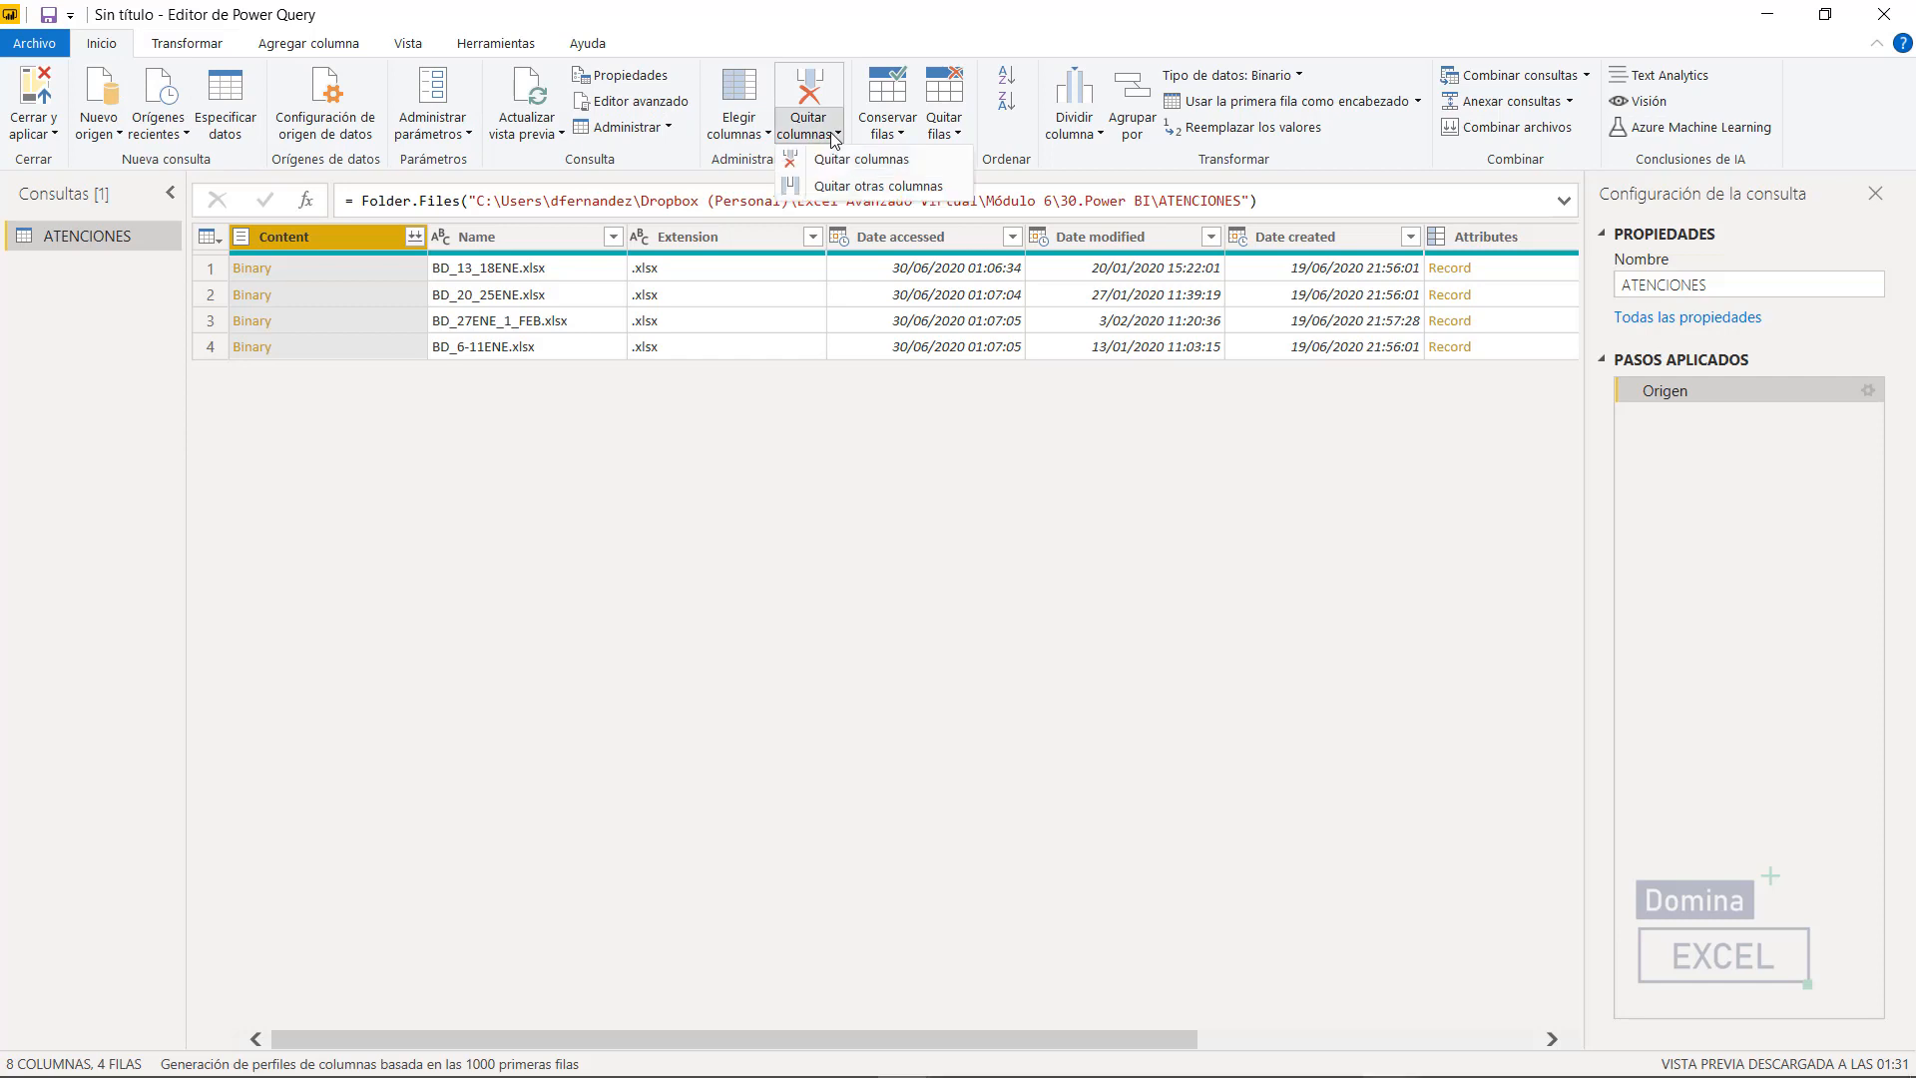
left_click(827, 187)
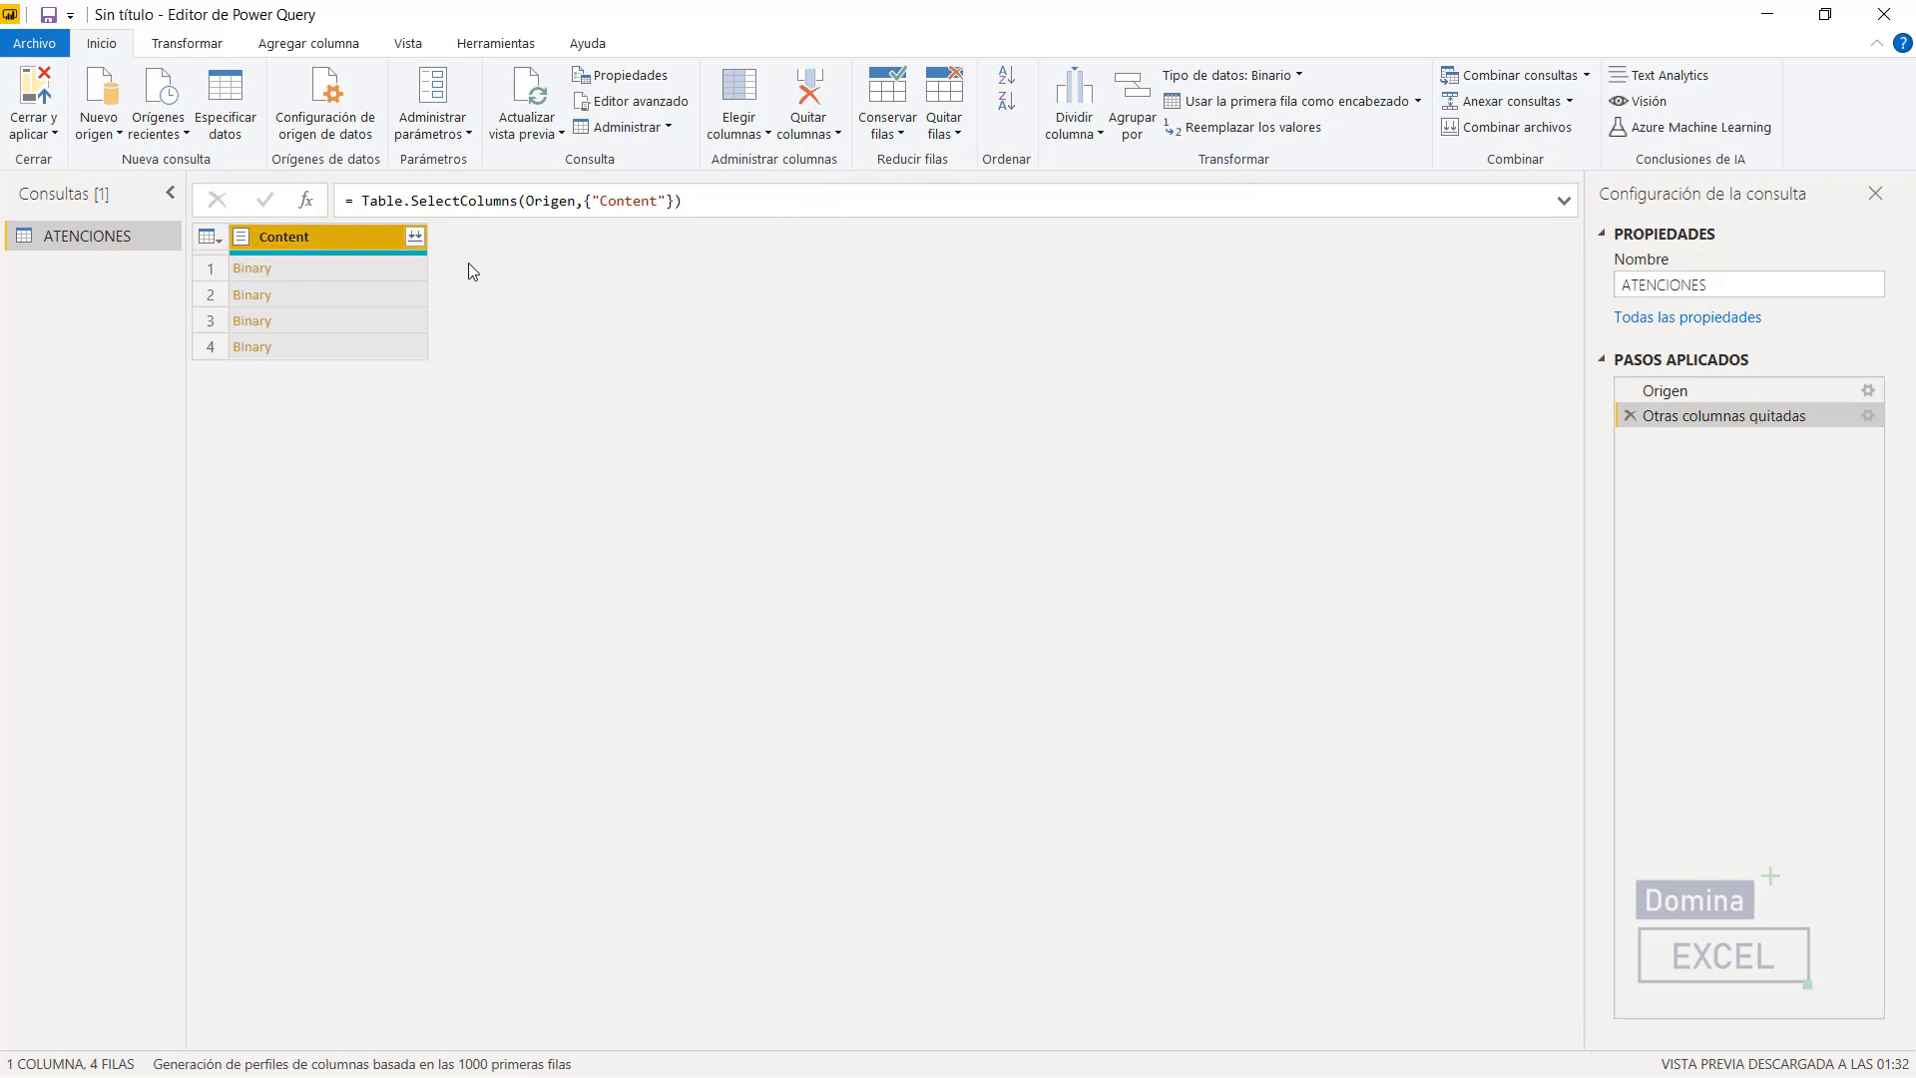
- Create a custom column in the ATENCIONES query and name it Datos
left_click(333, 50)
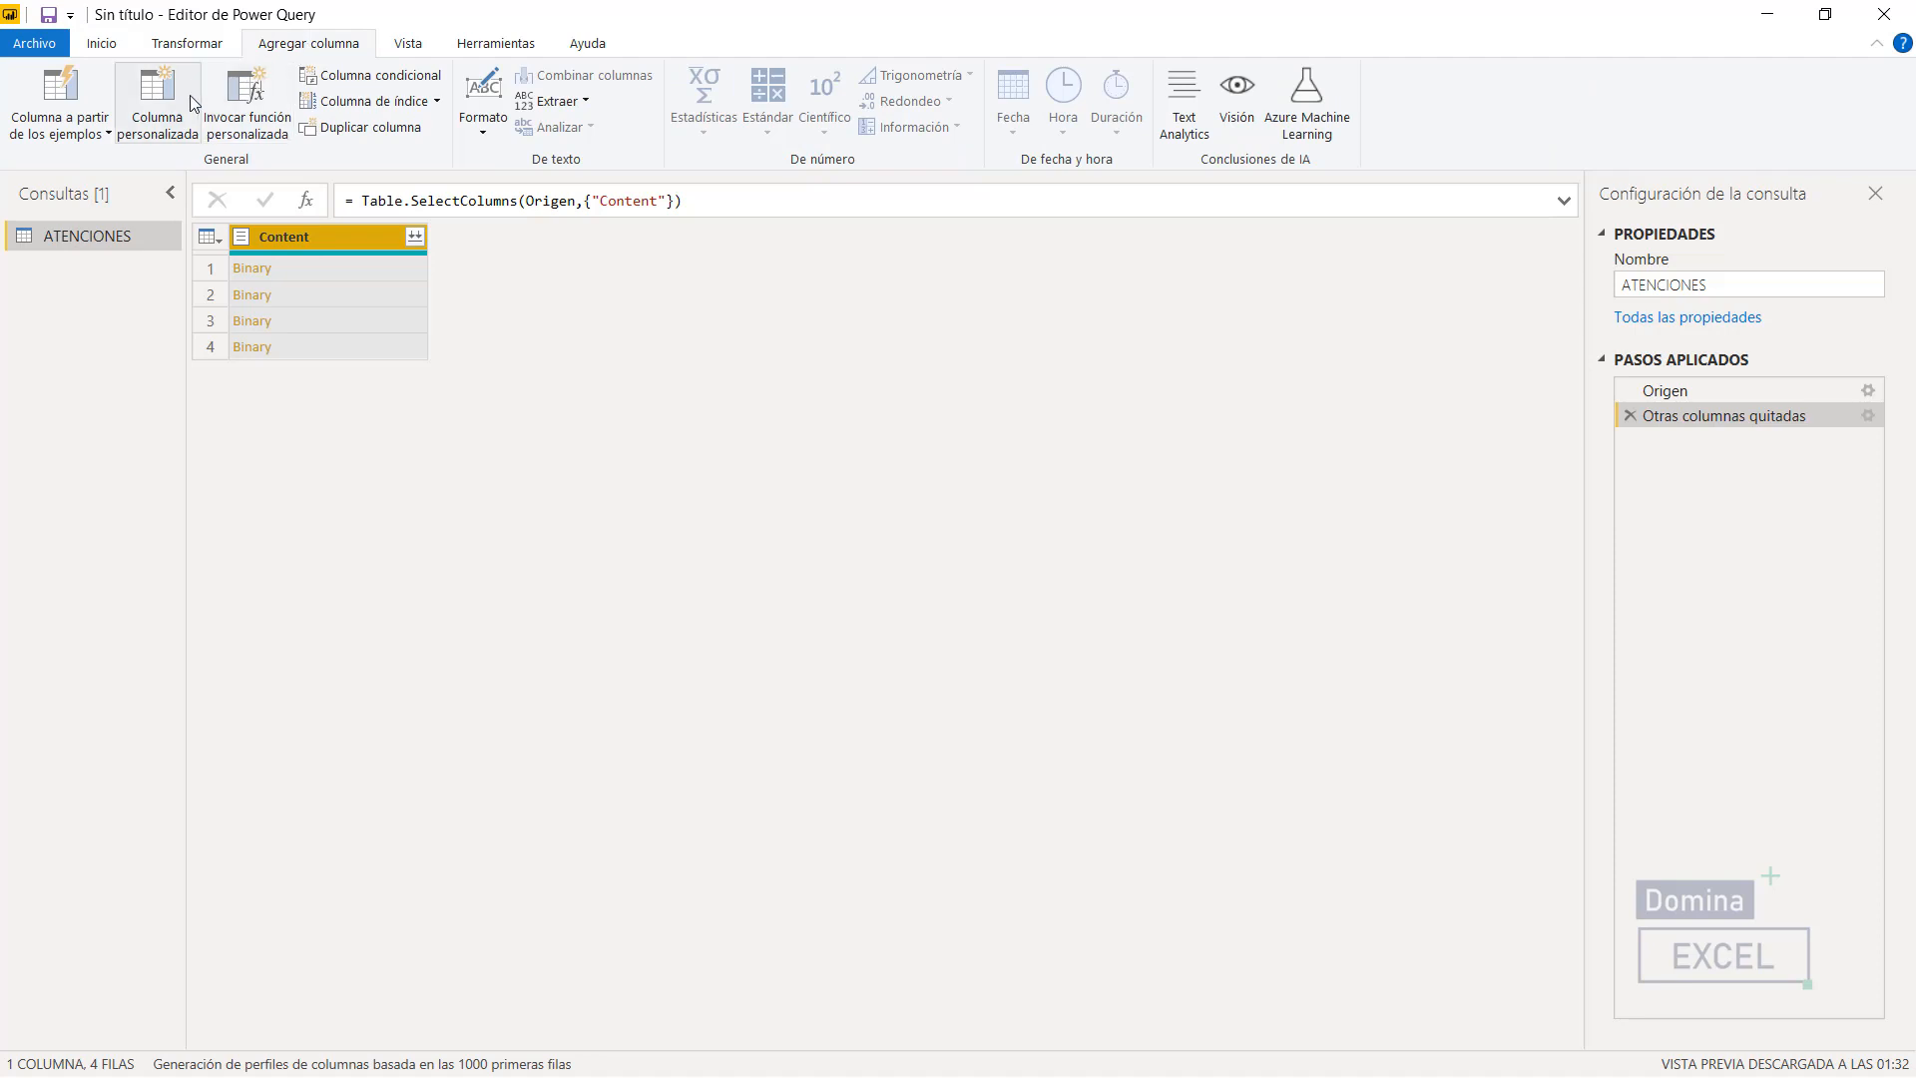
left_click(157, 131)
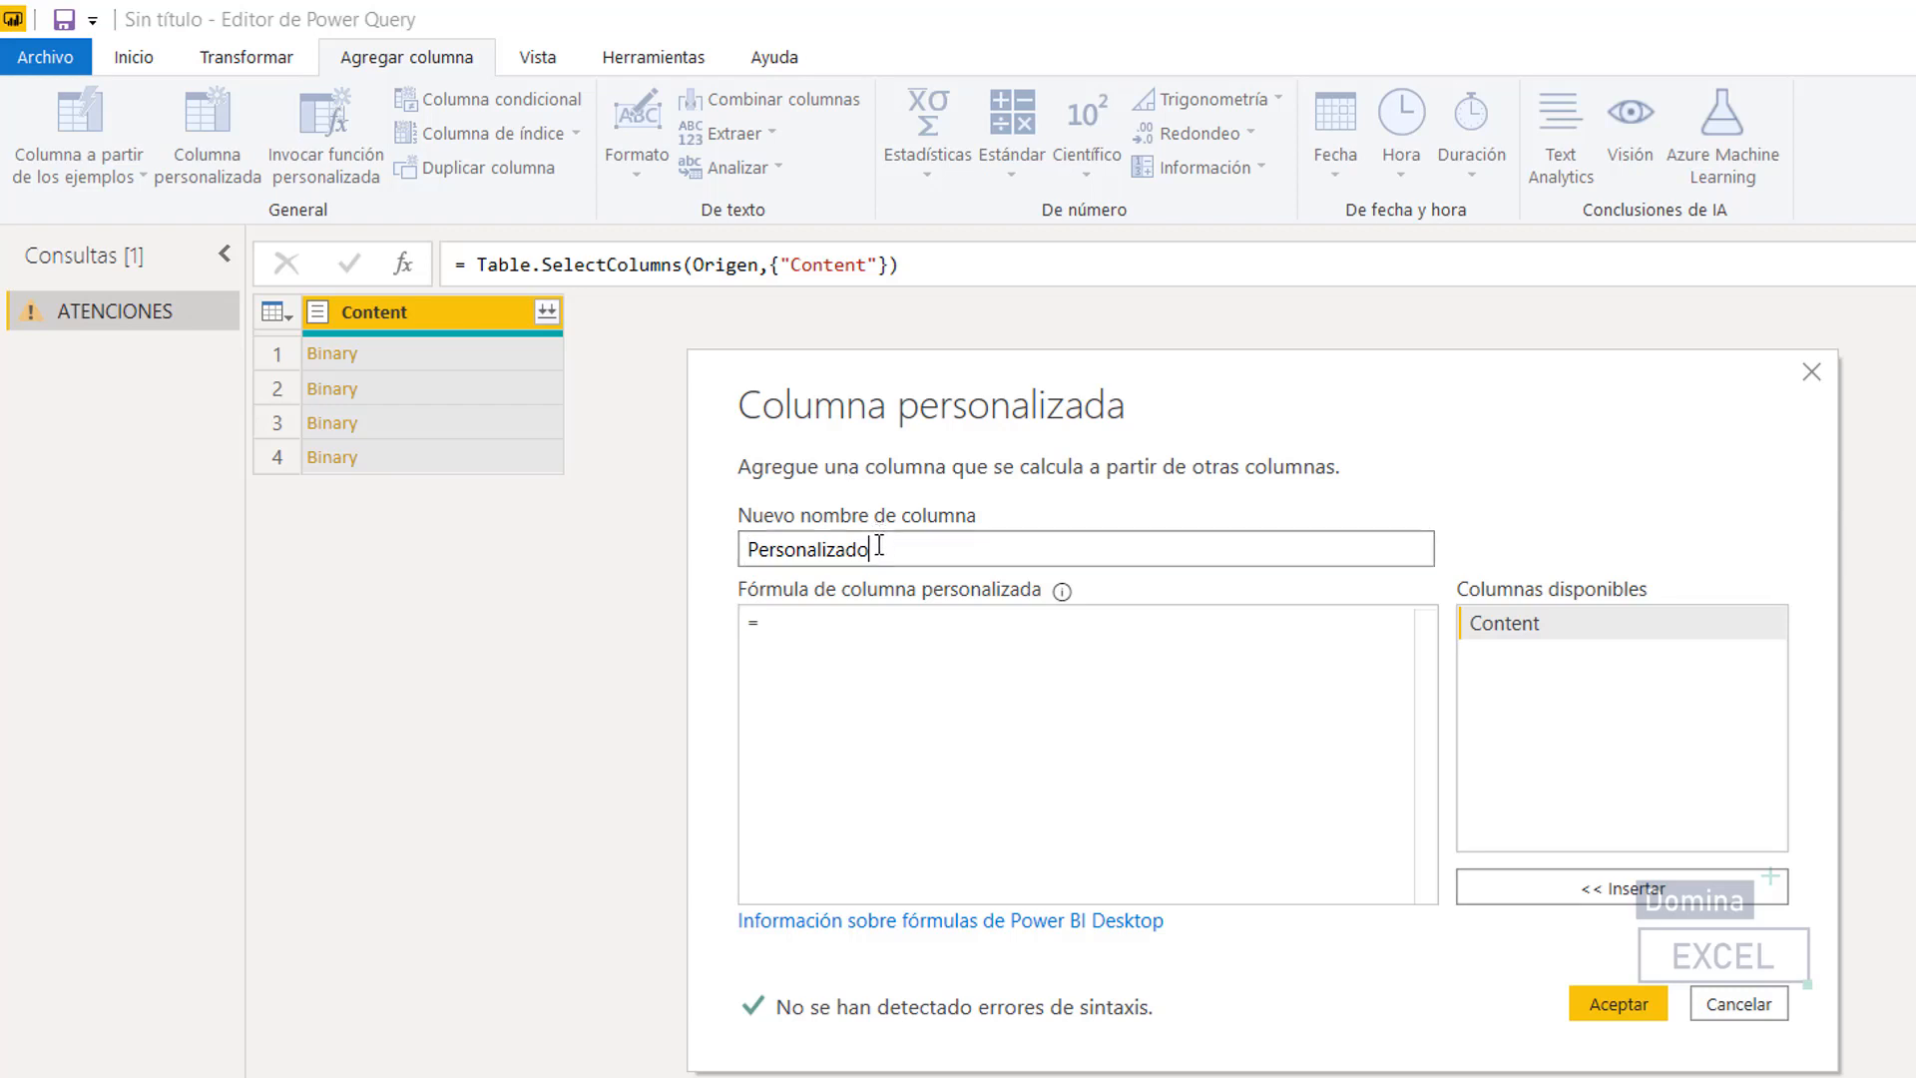
left_click_drag(878, 549, 691, 544)
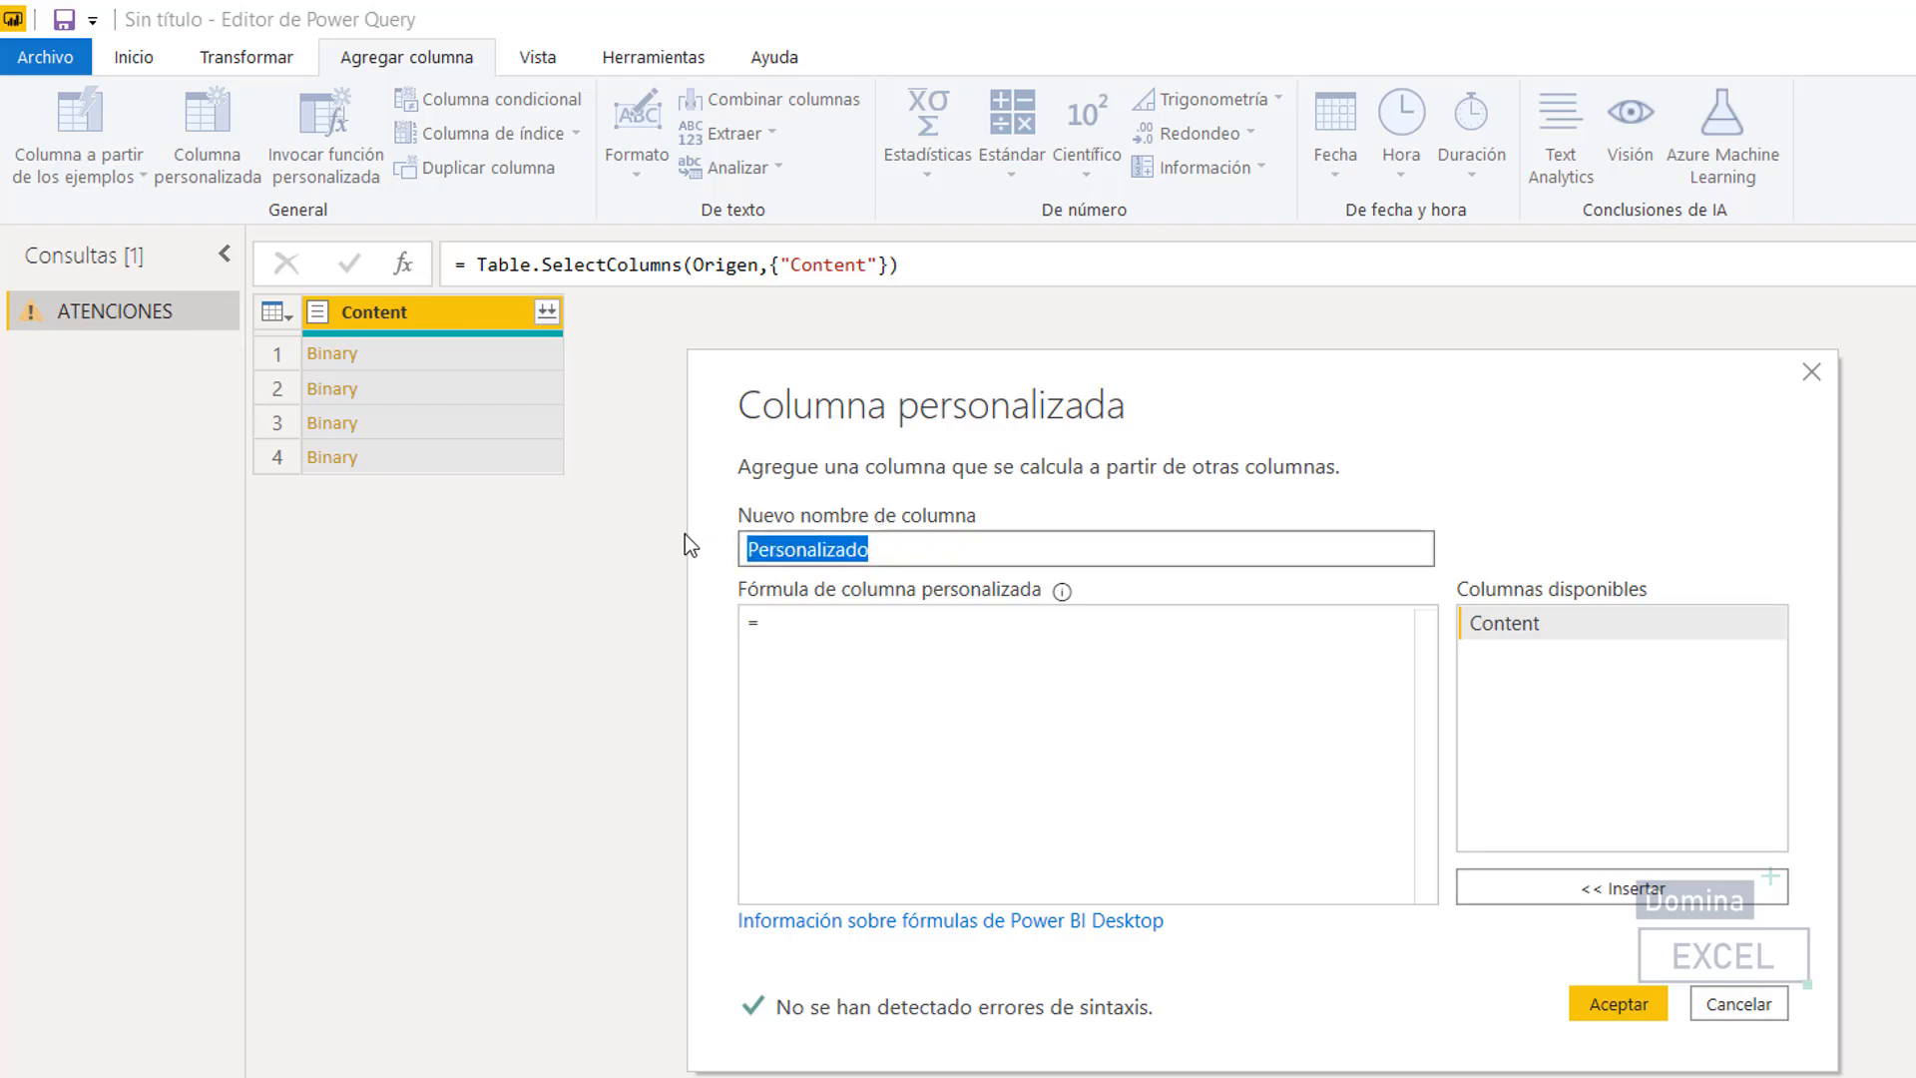
type("Datos")
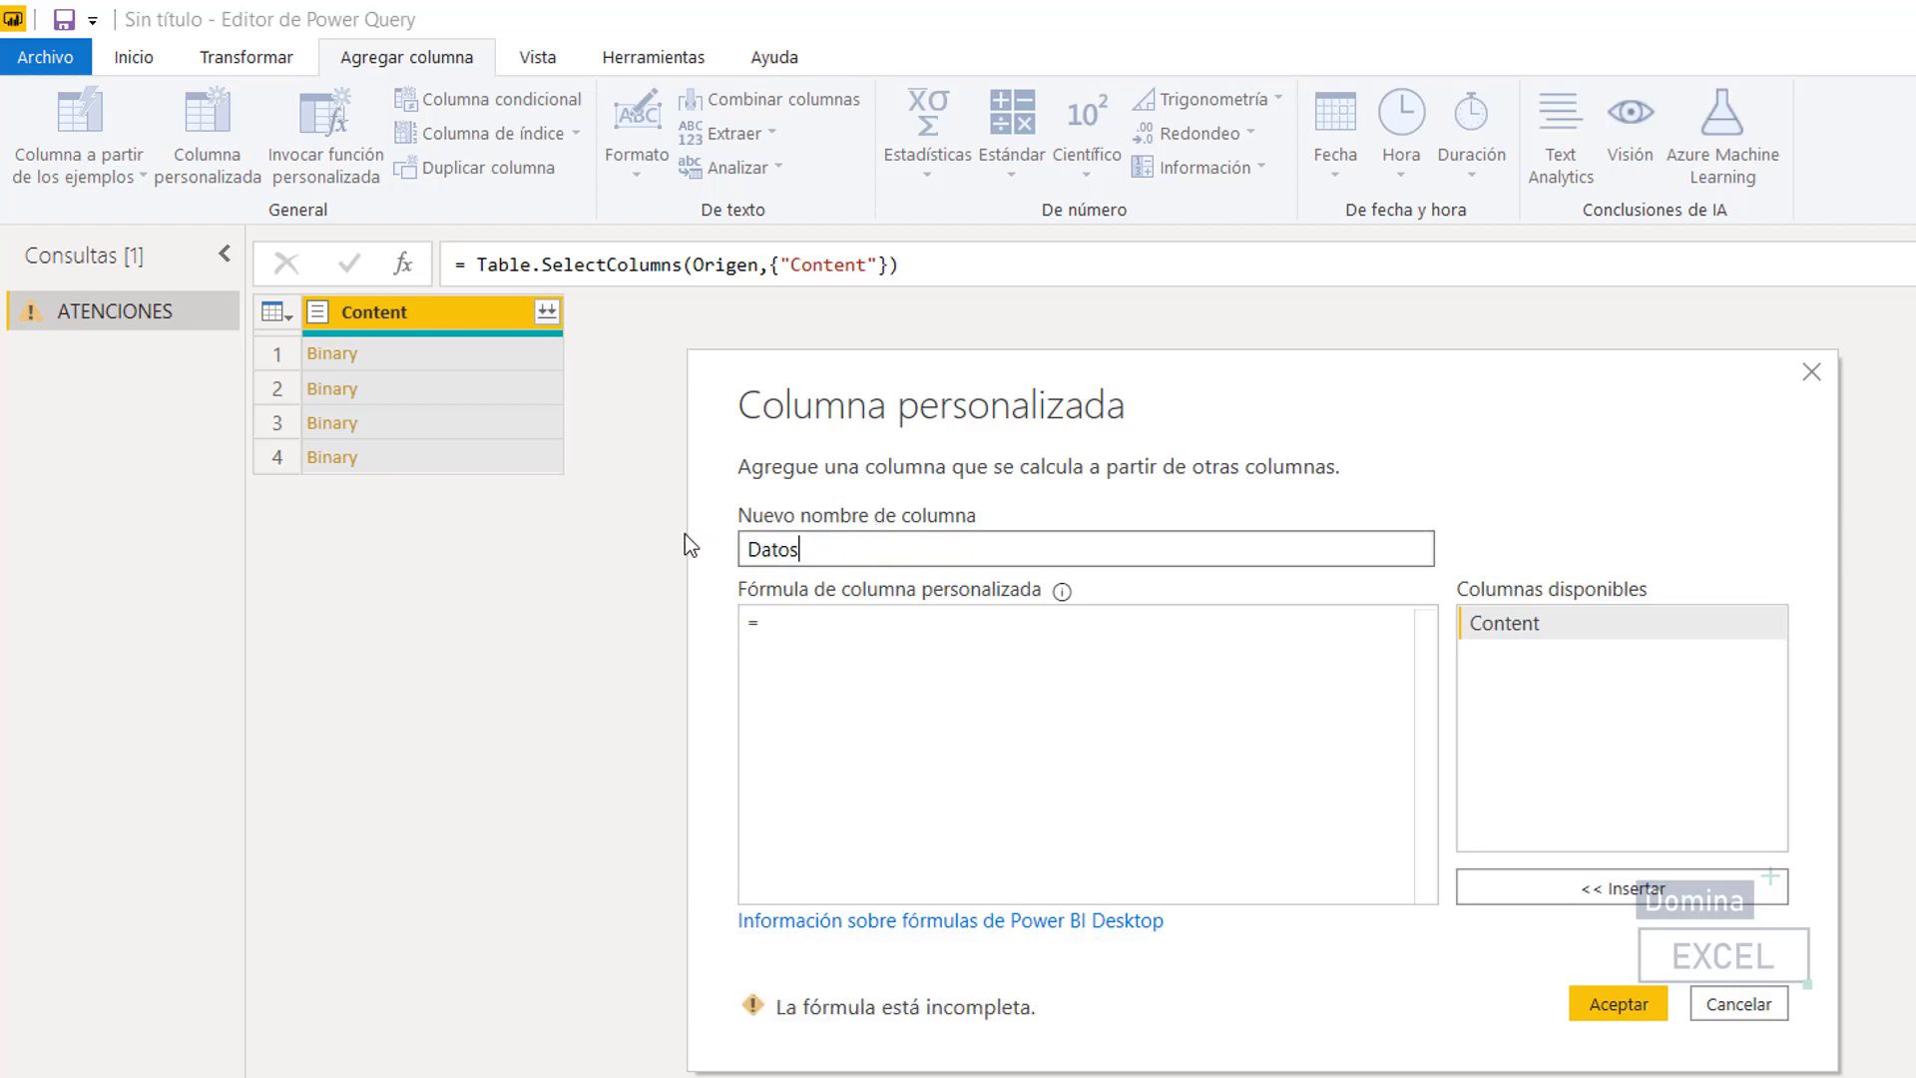
- Define the Datos custom column with the formula Excel.Workbook([Content]) and add it to the query
left_click(833, 629)
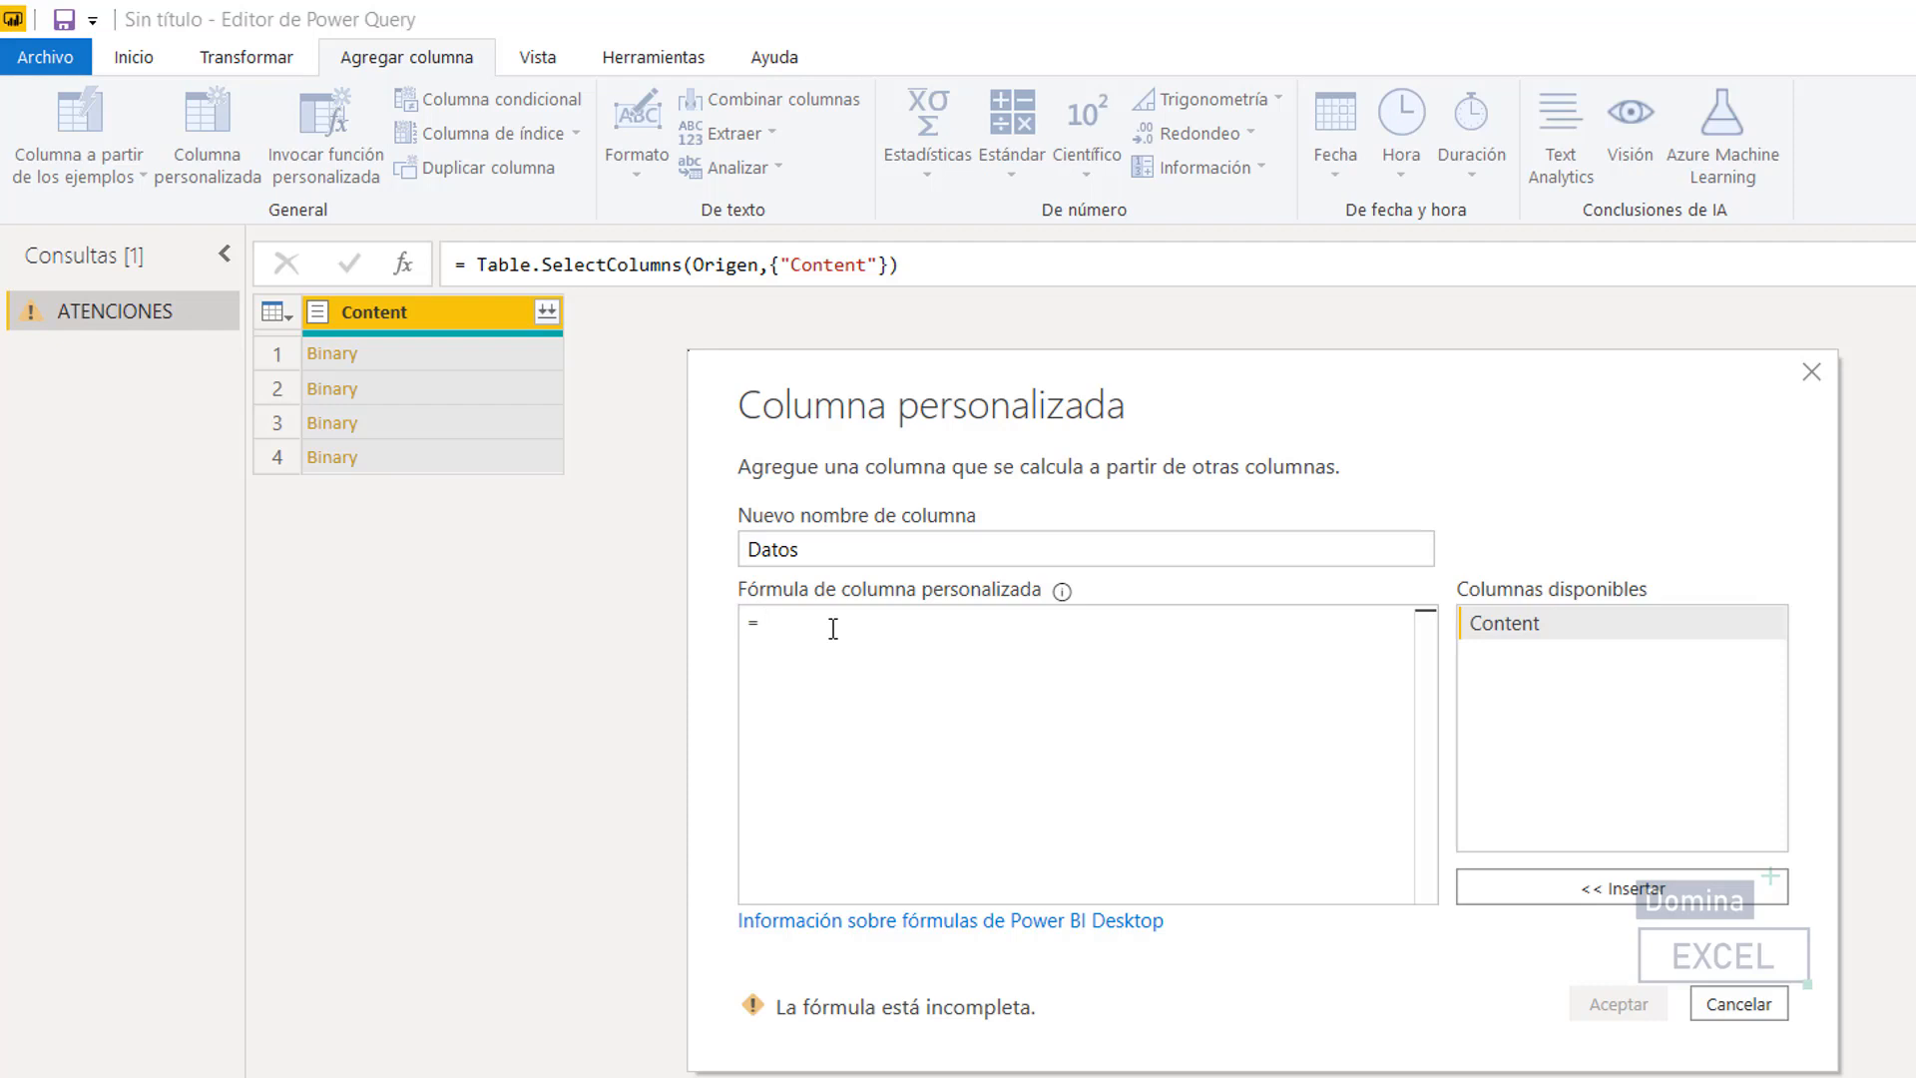
type("Exce")
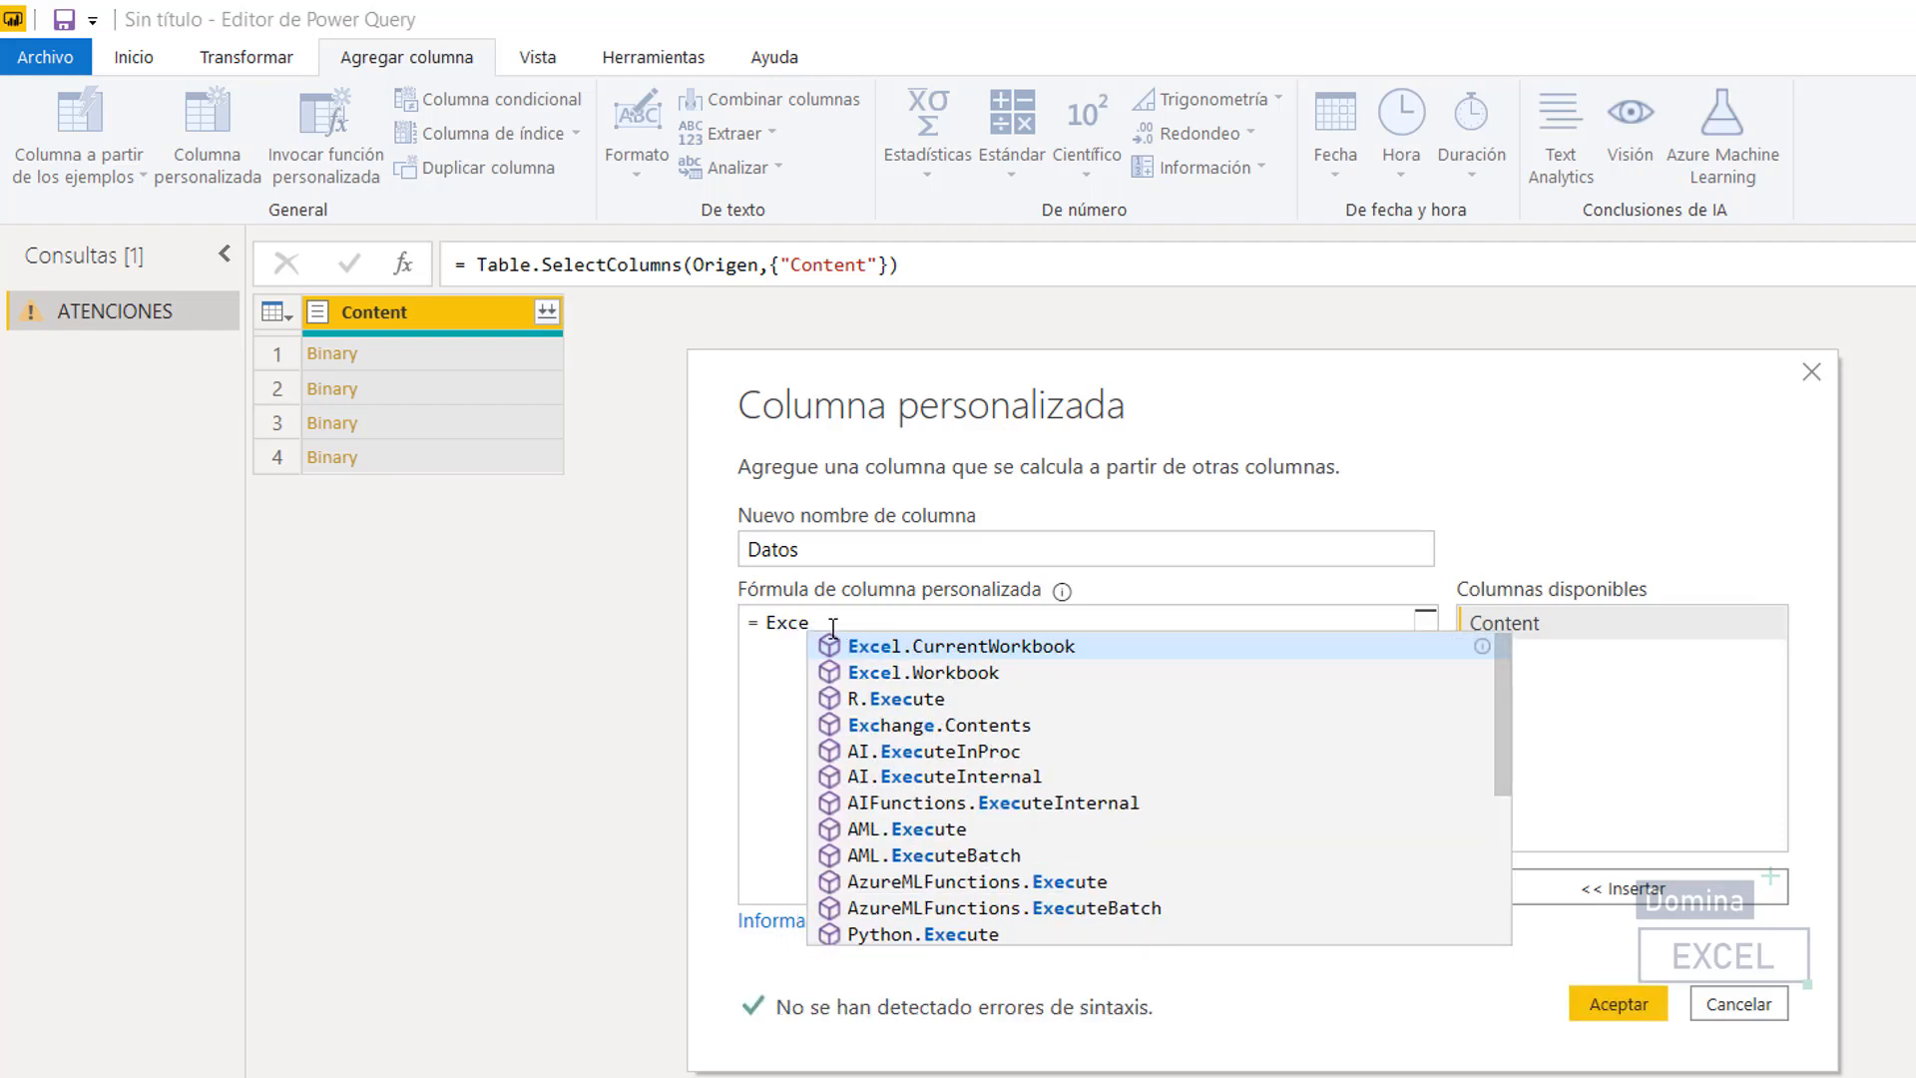
key("Down")
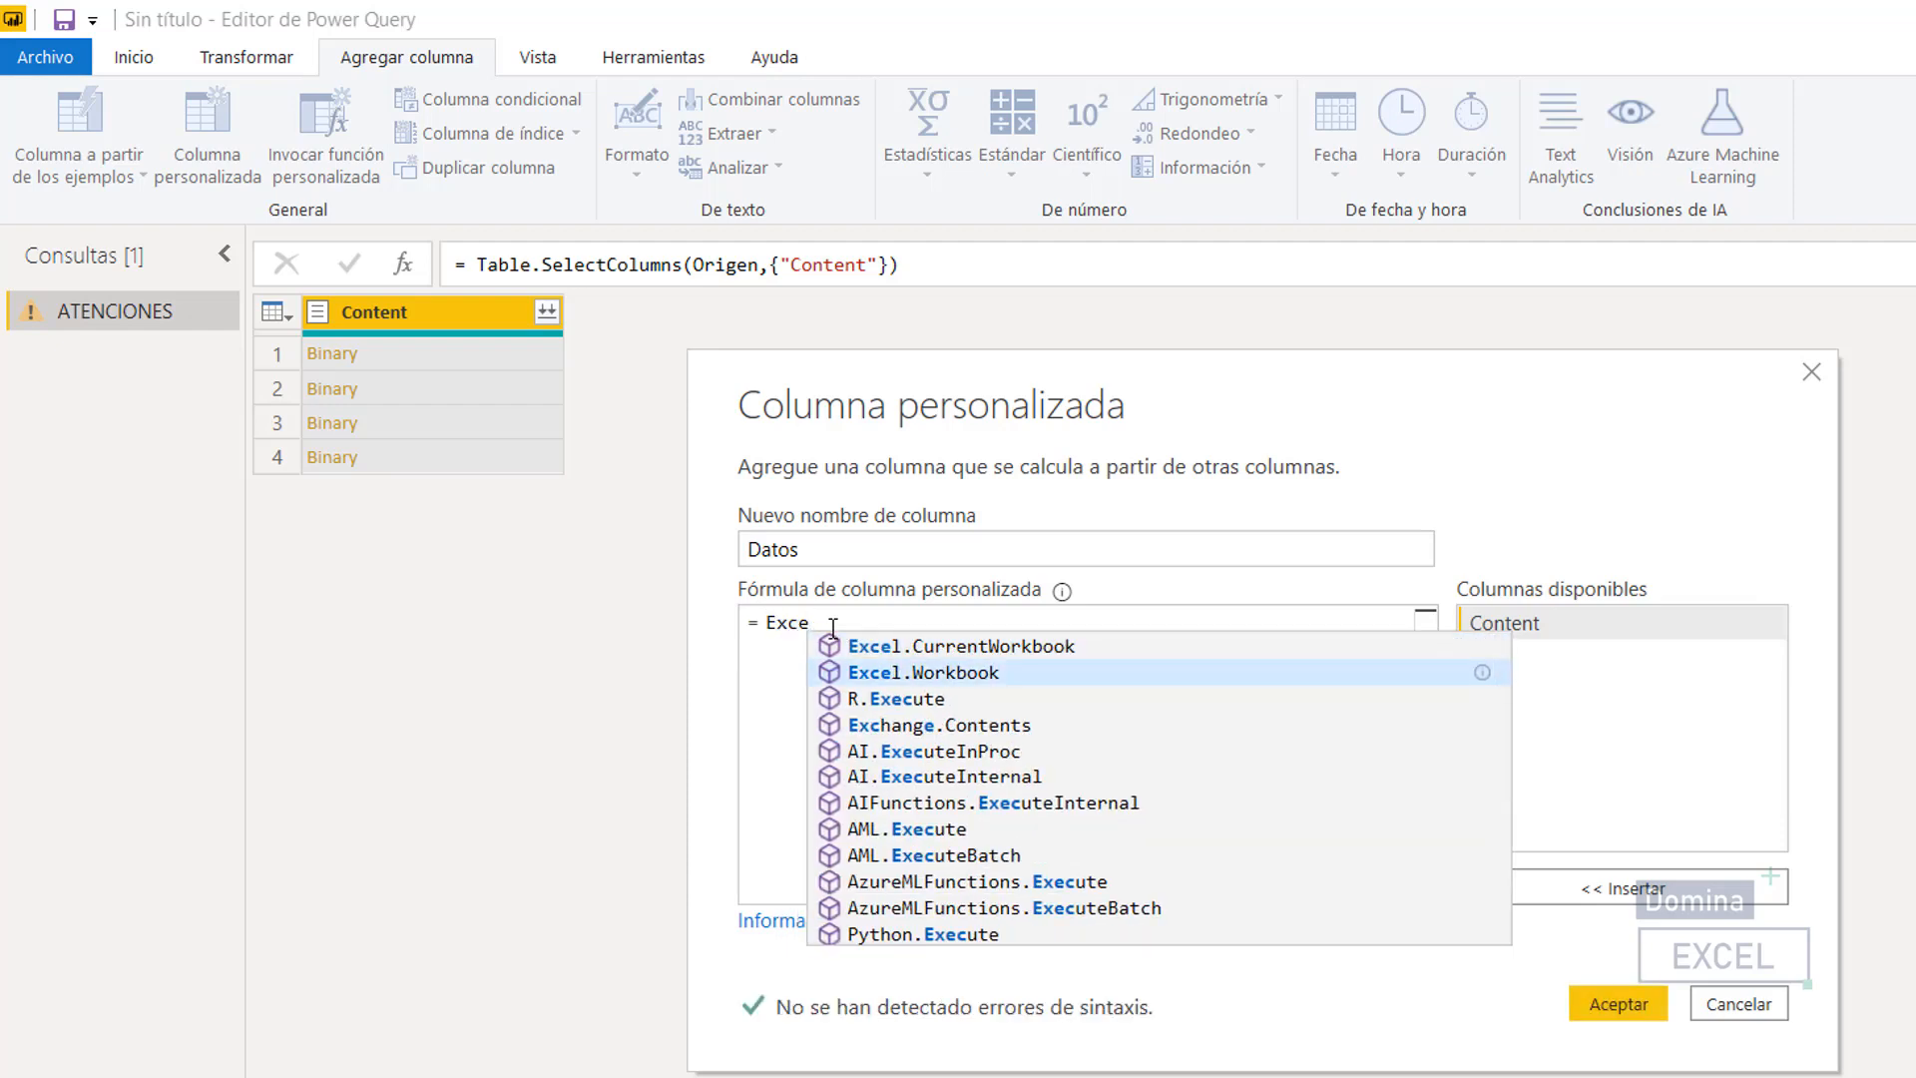
key("Tab")
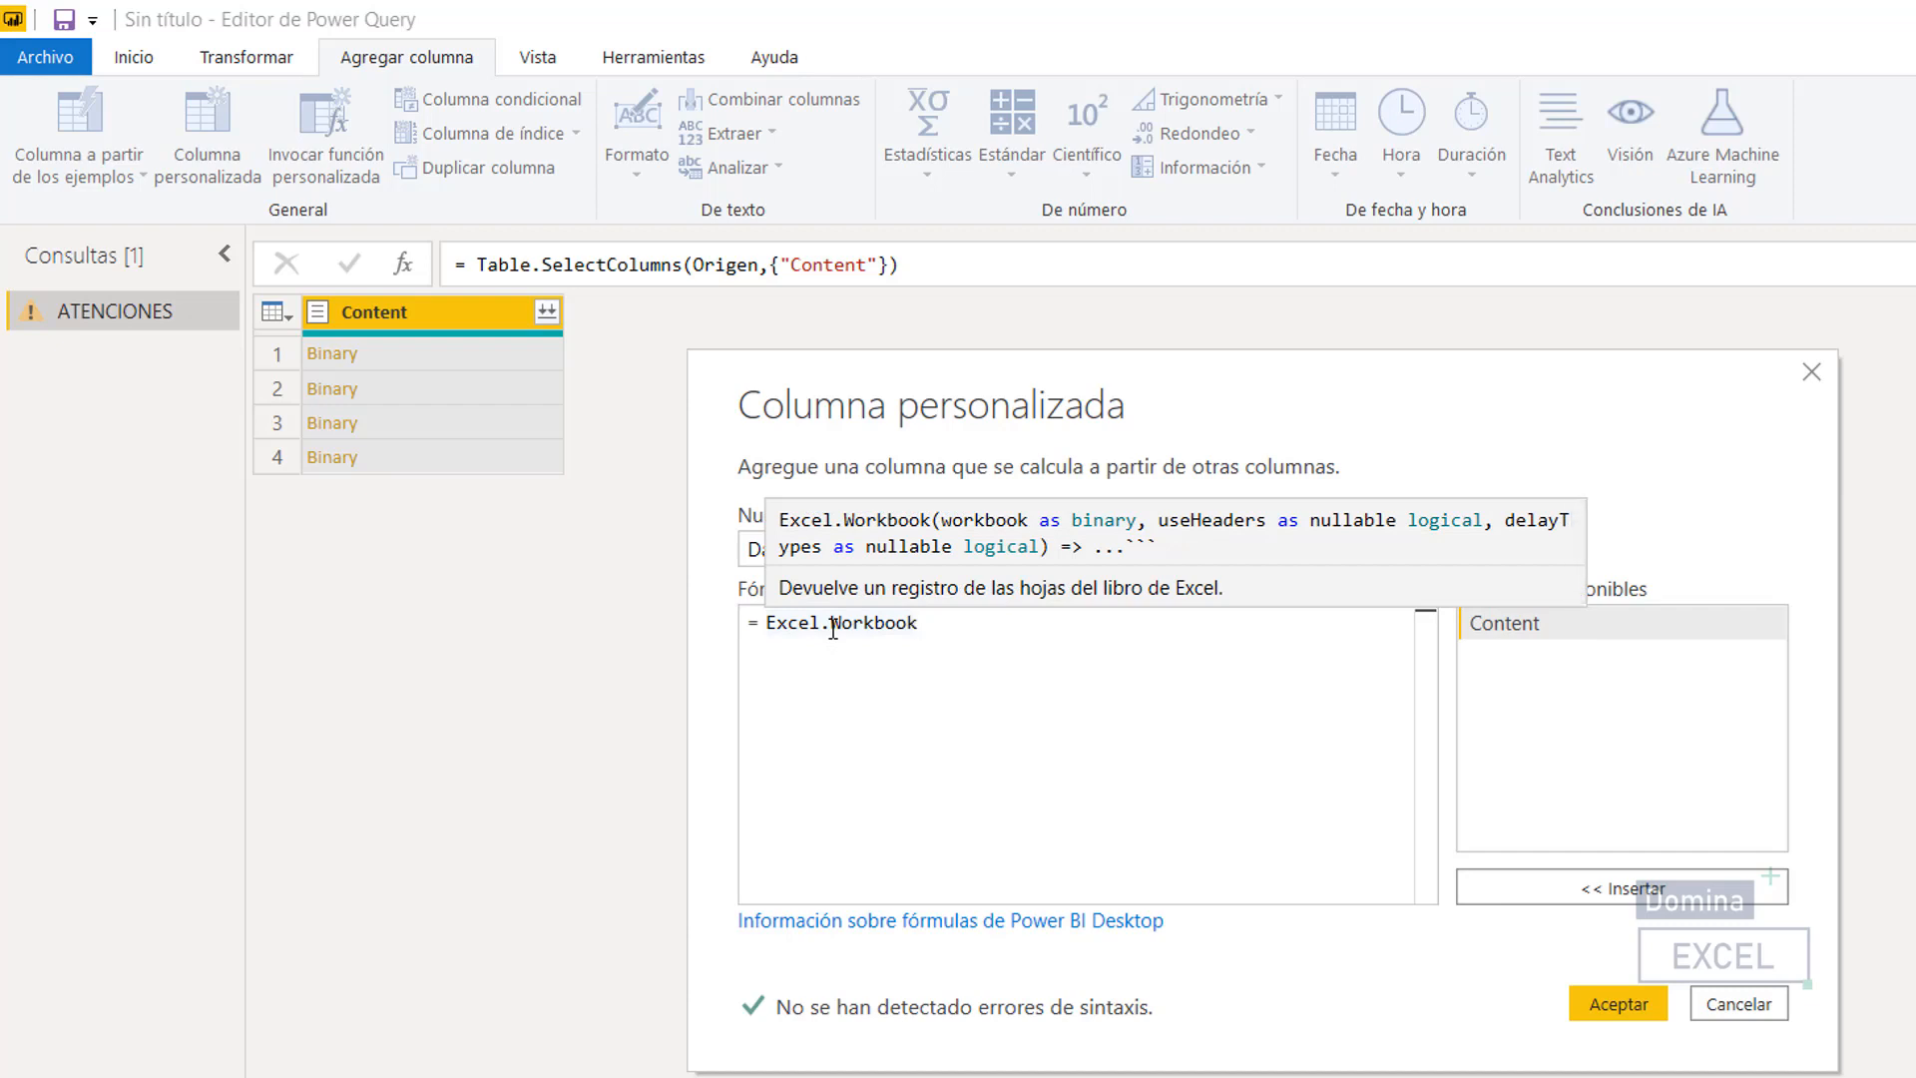
type("(")
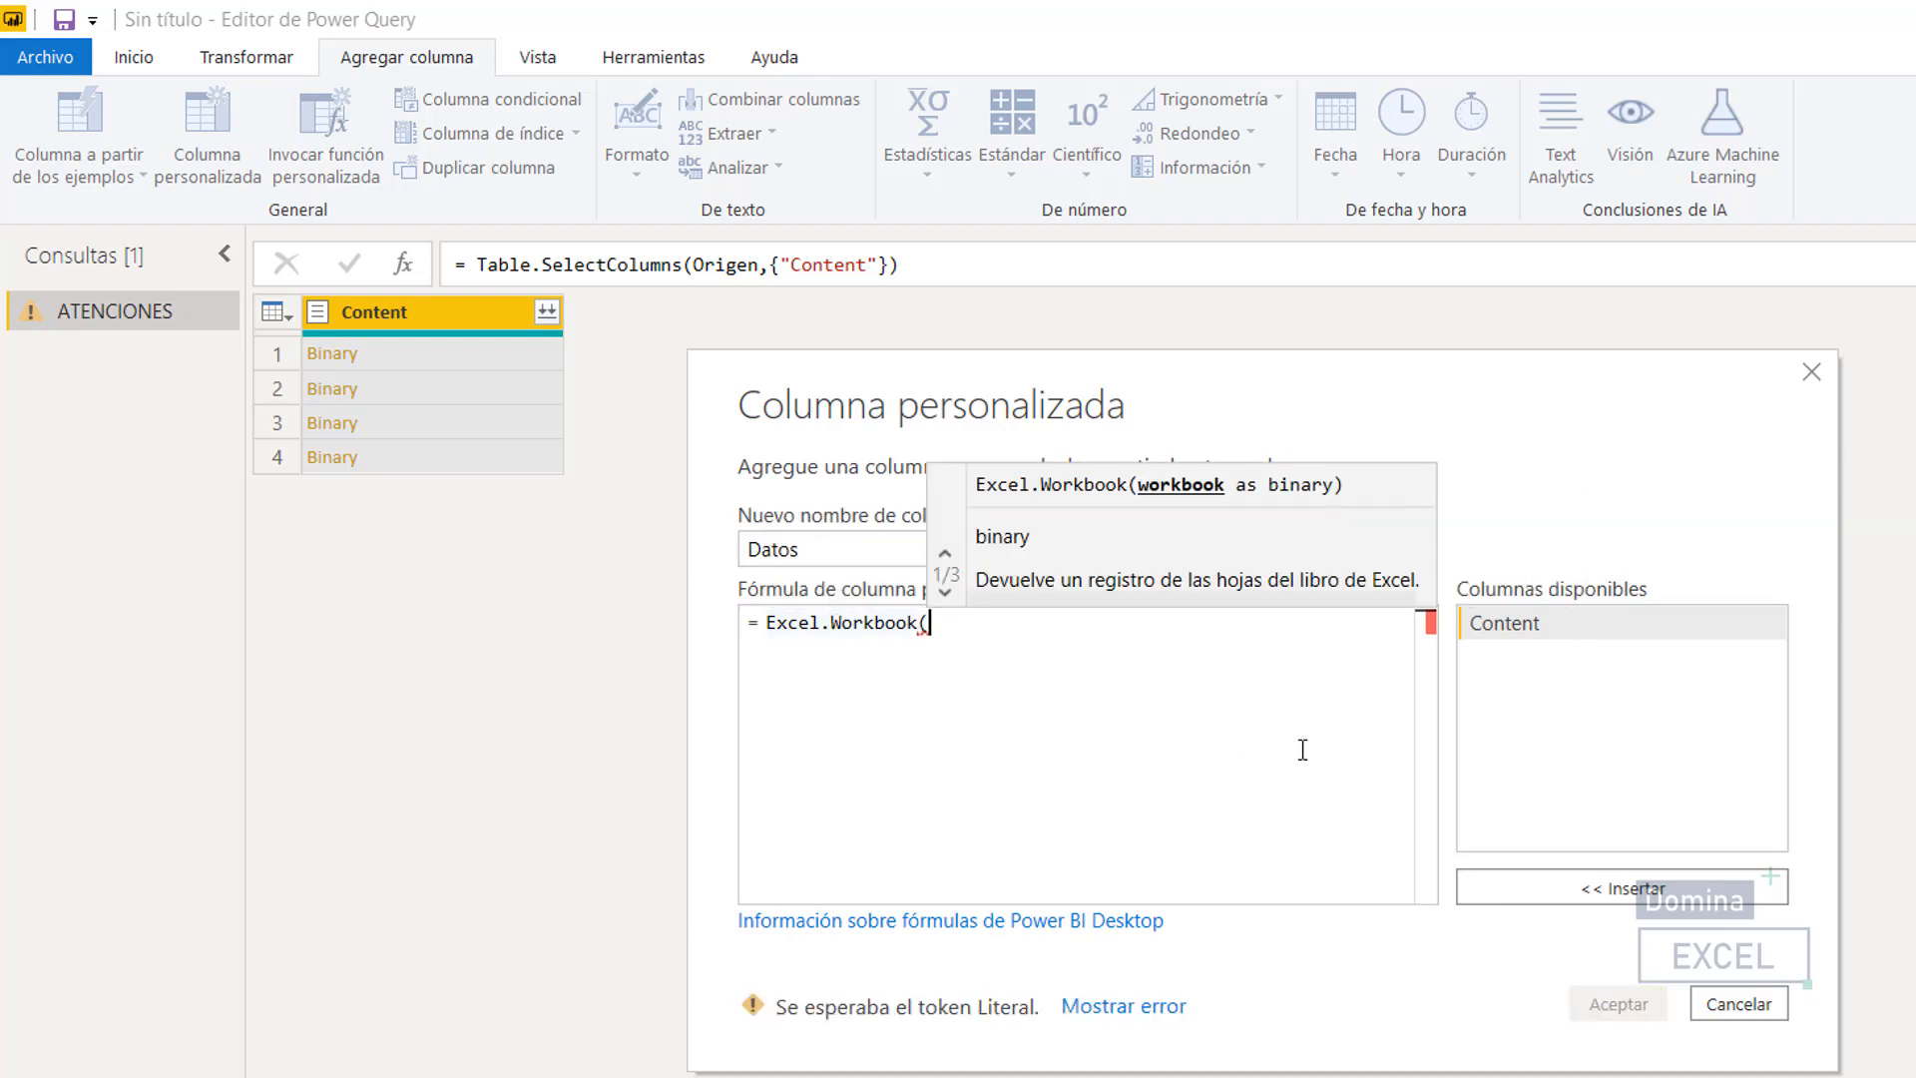
left_click(1547, 627)
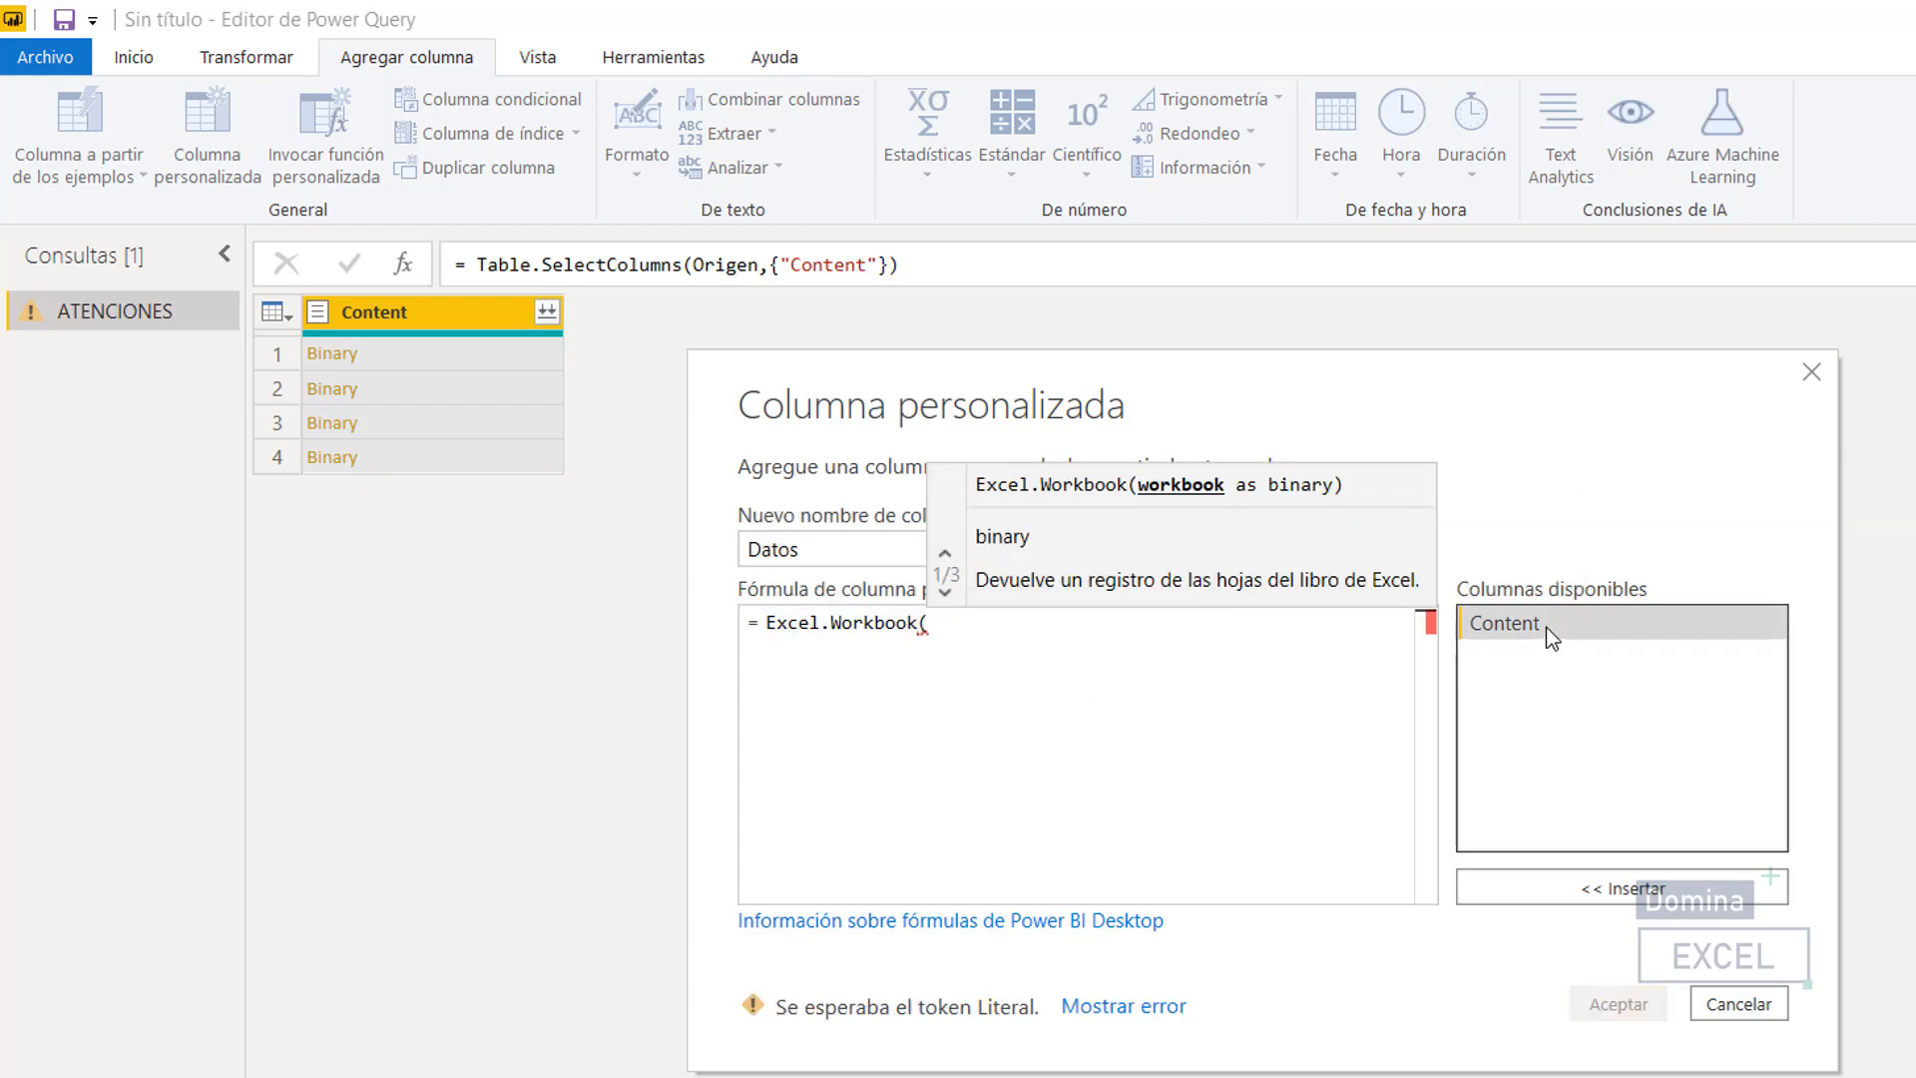
left_click(1625, 888)
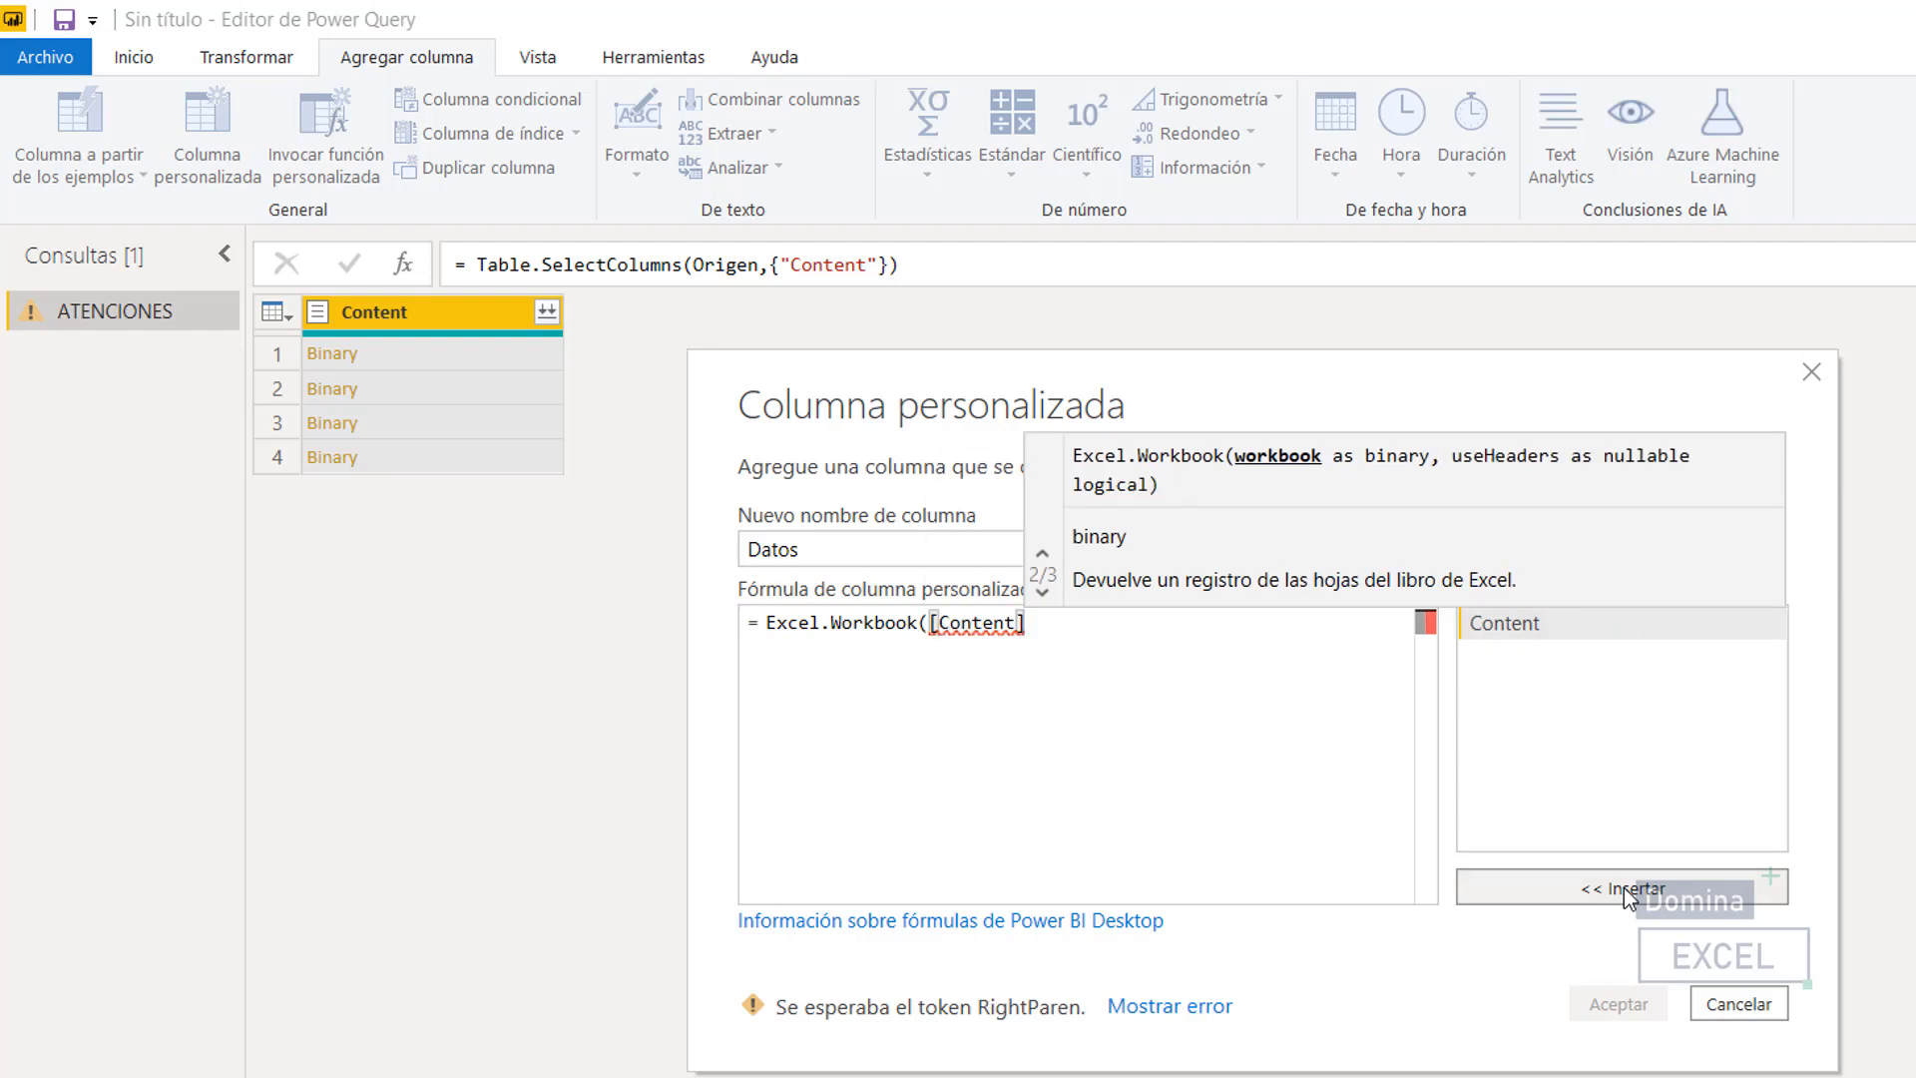
type(")")
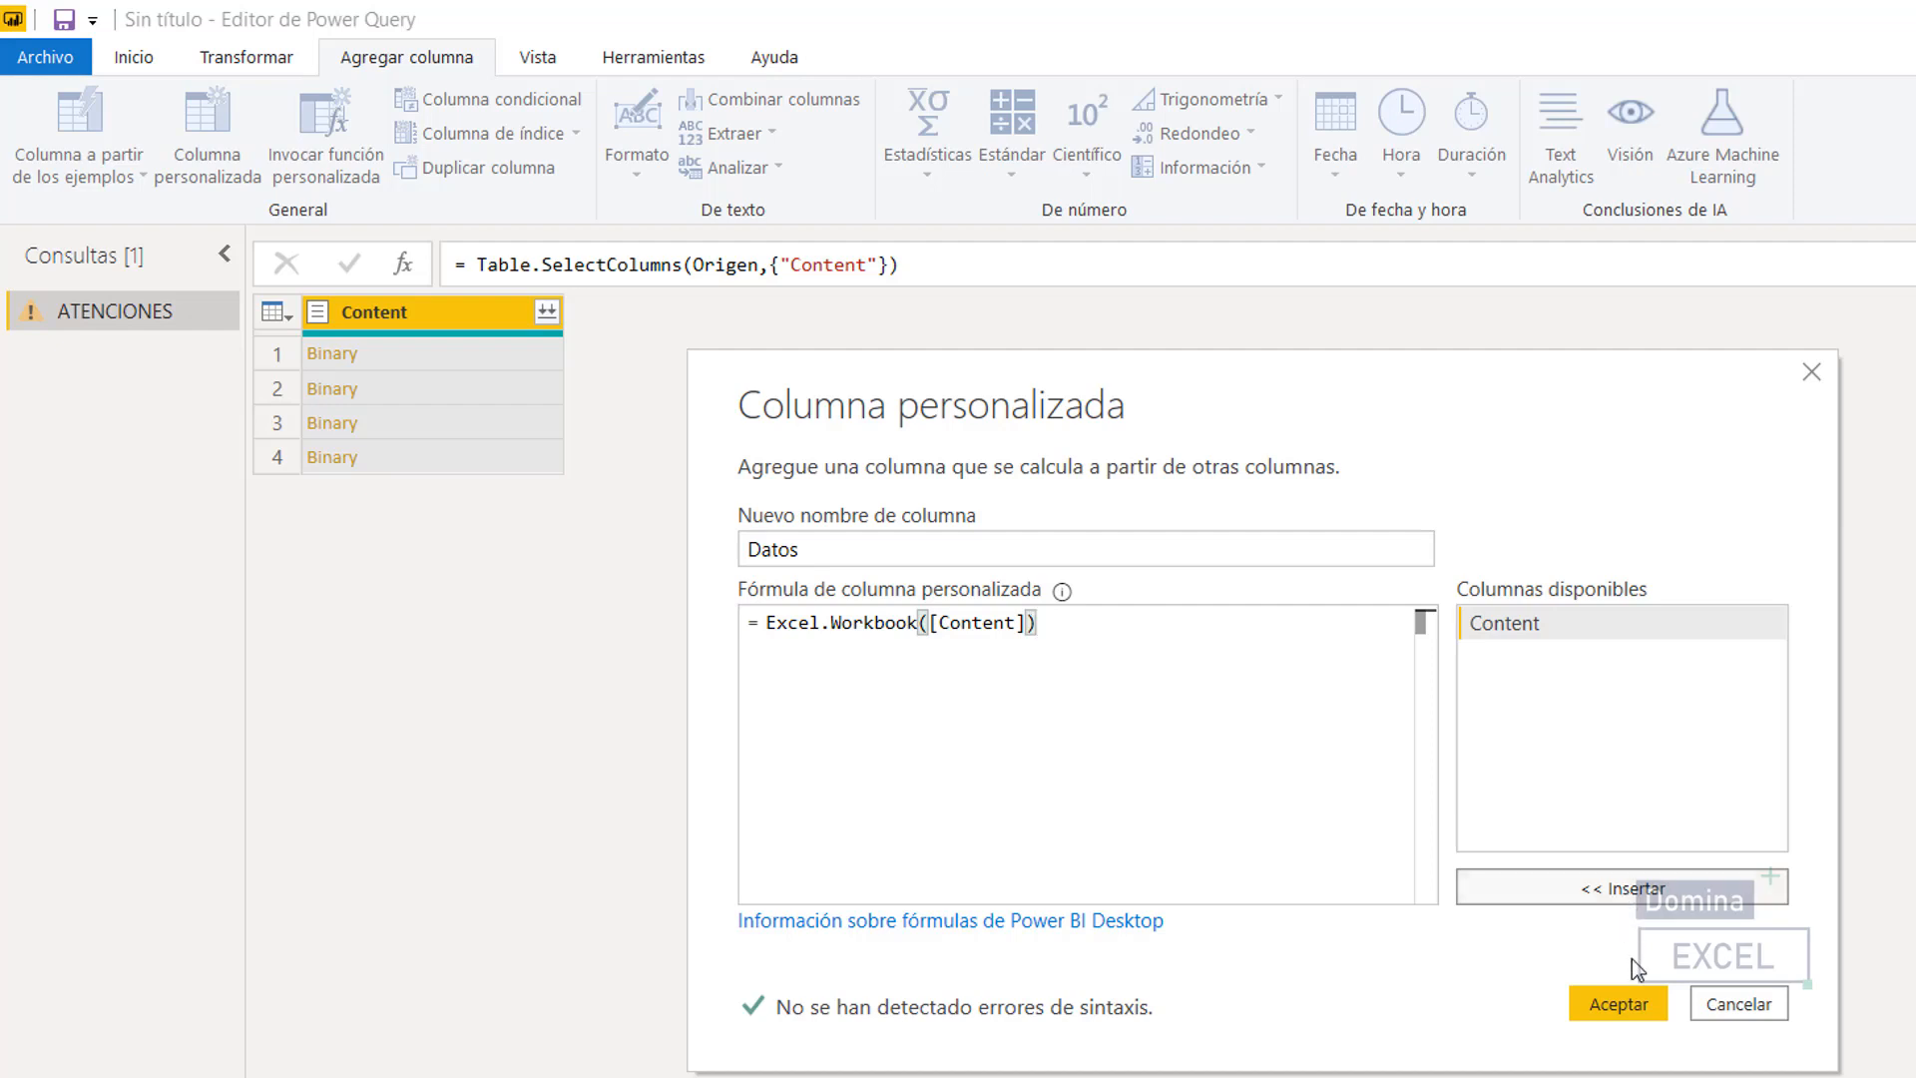
left_click(1632, 1003)
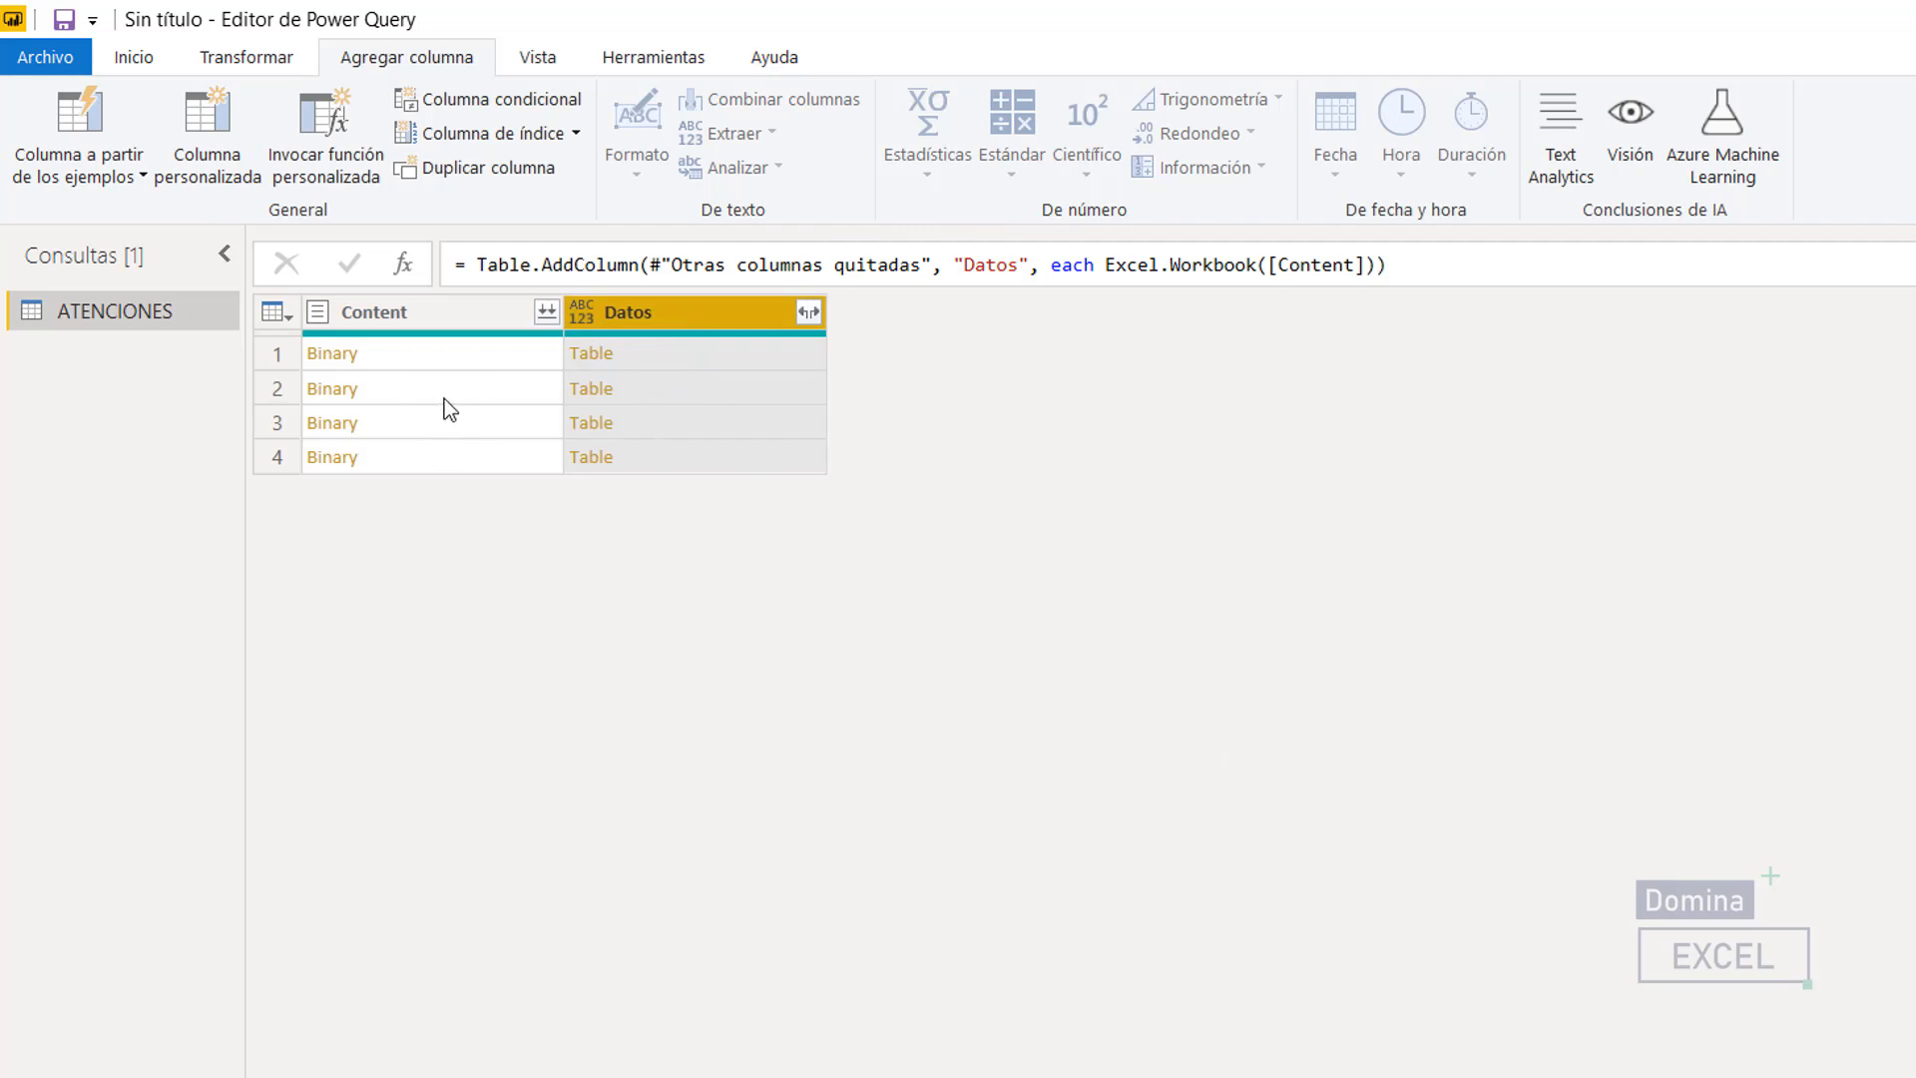
- Remove the Content column and expand the Datos column to only its Data field, keeping the original name as prefix
right_click(433, 315)
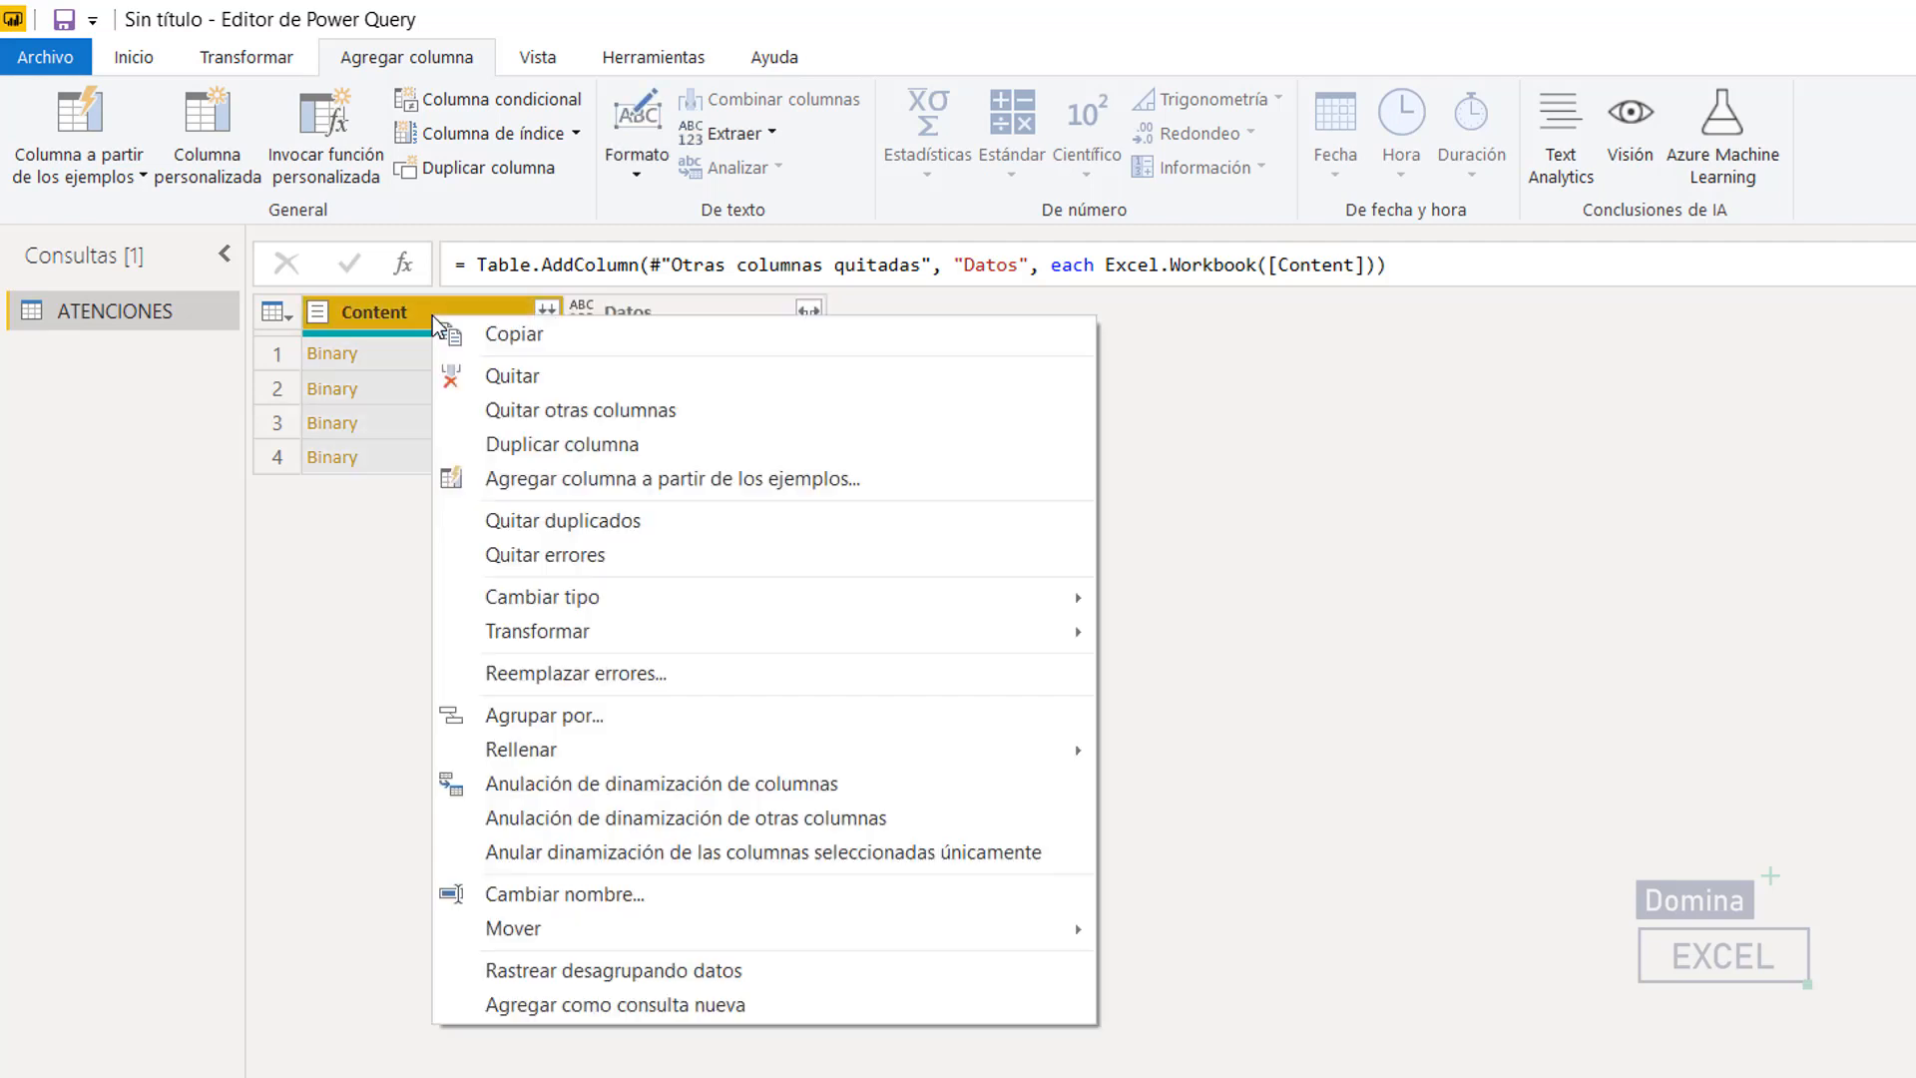
left_click(502, 377)
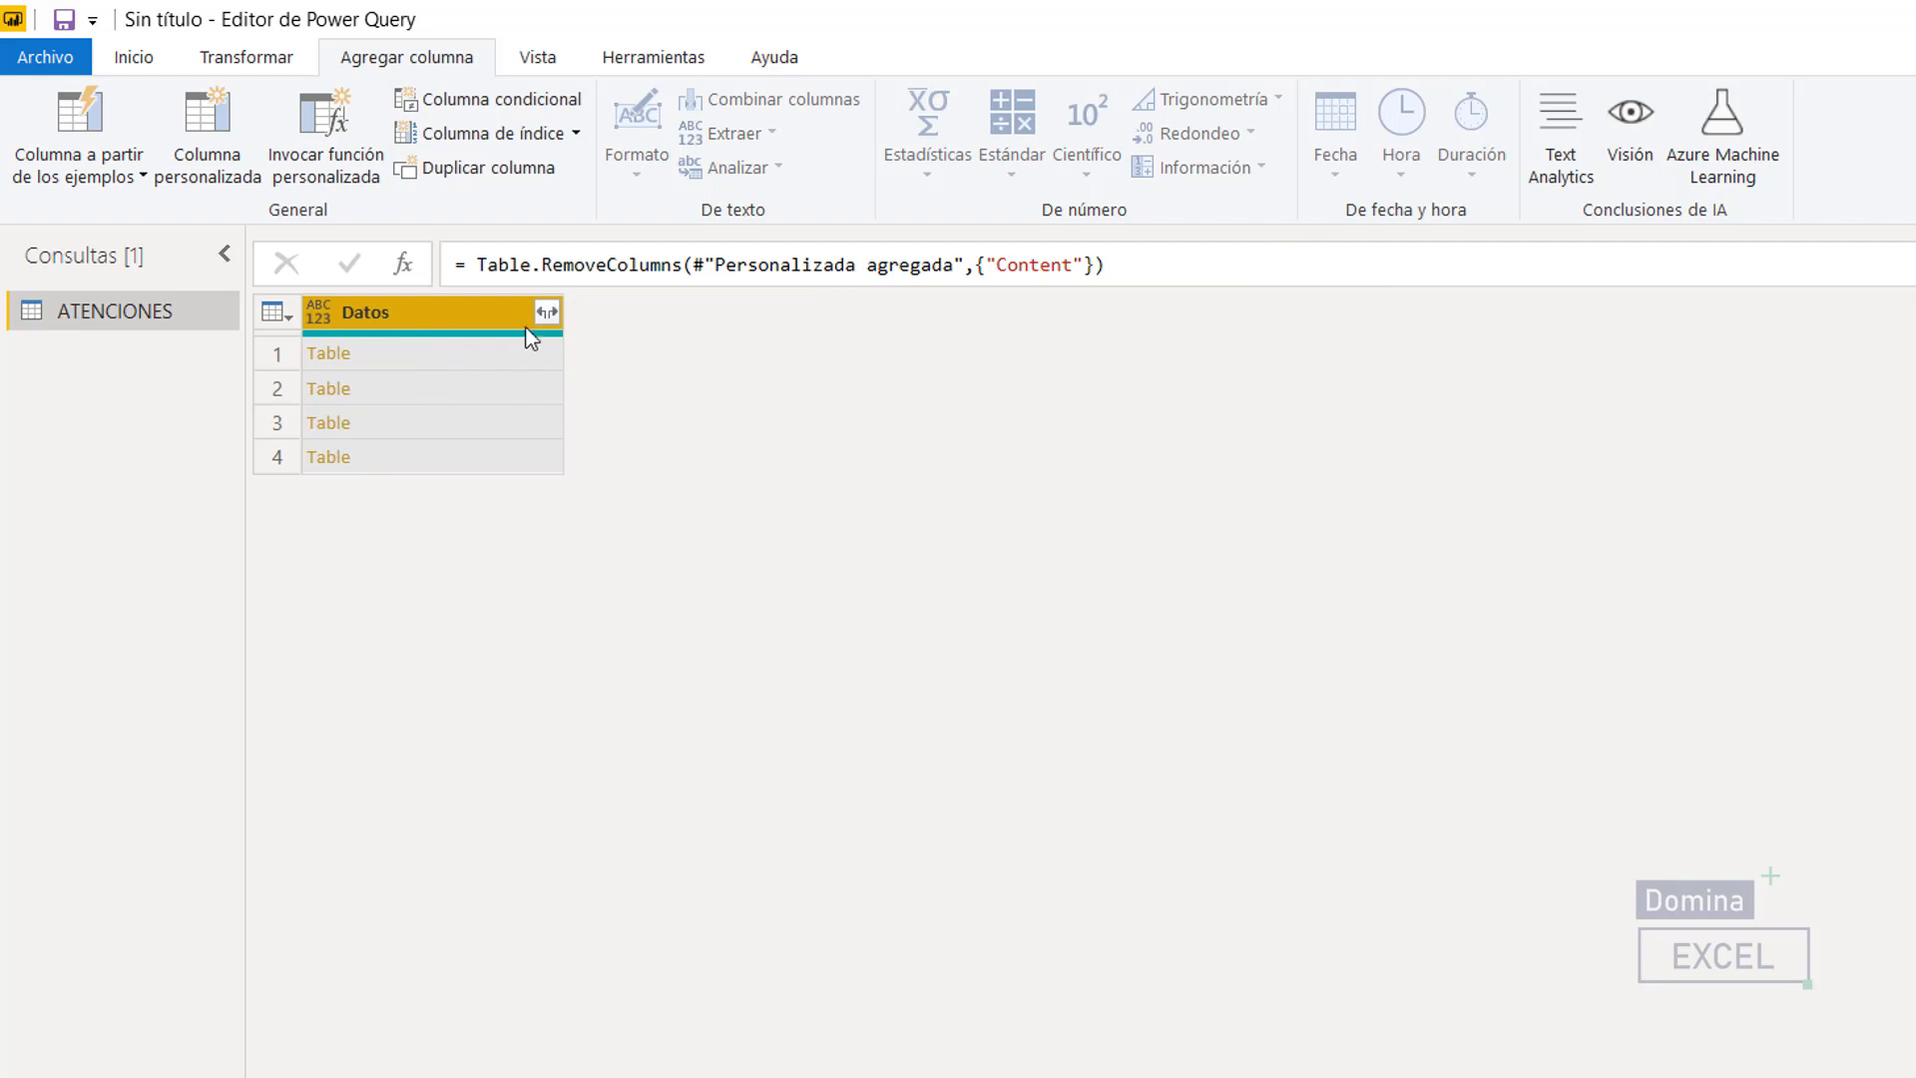
left_click(548, 313)
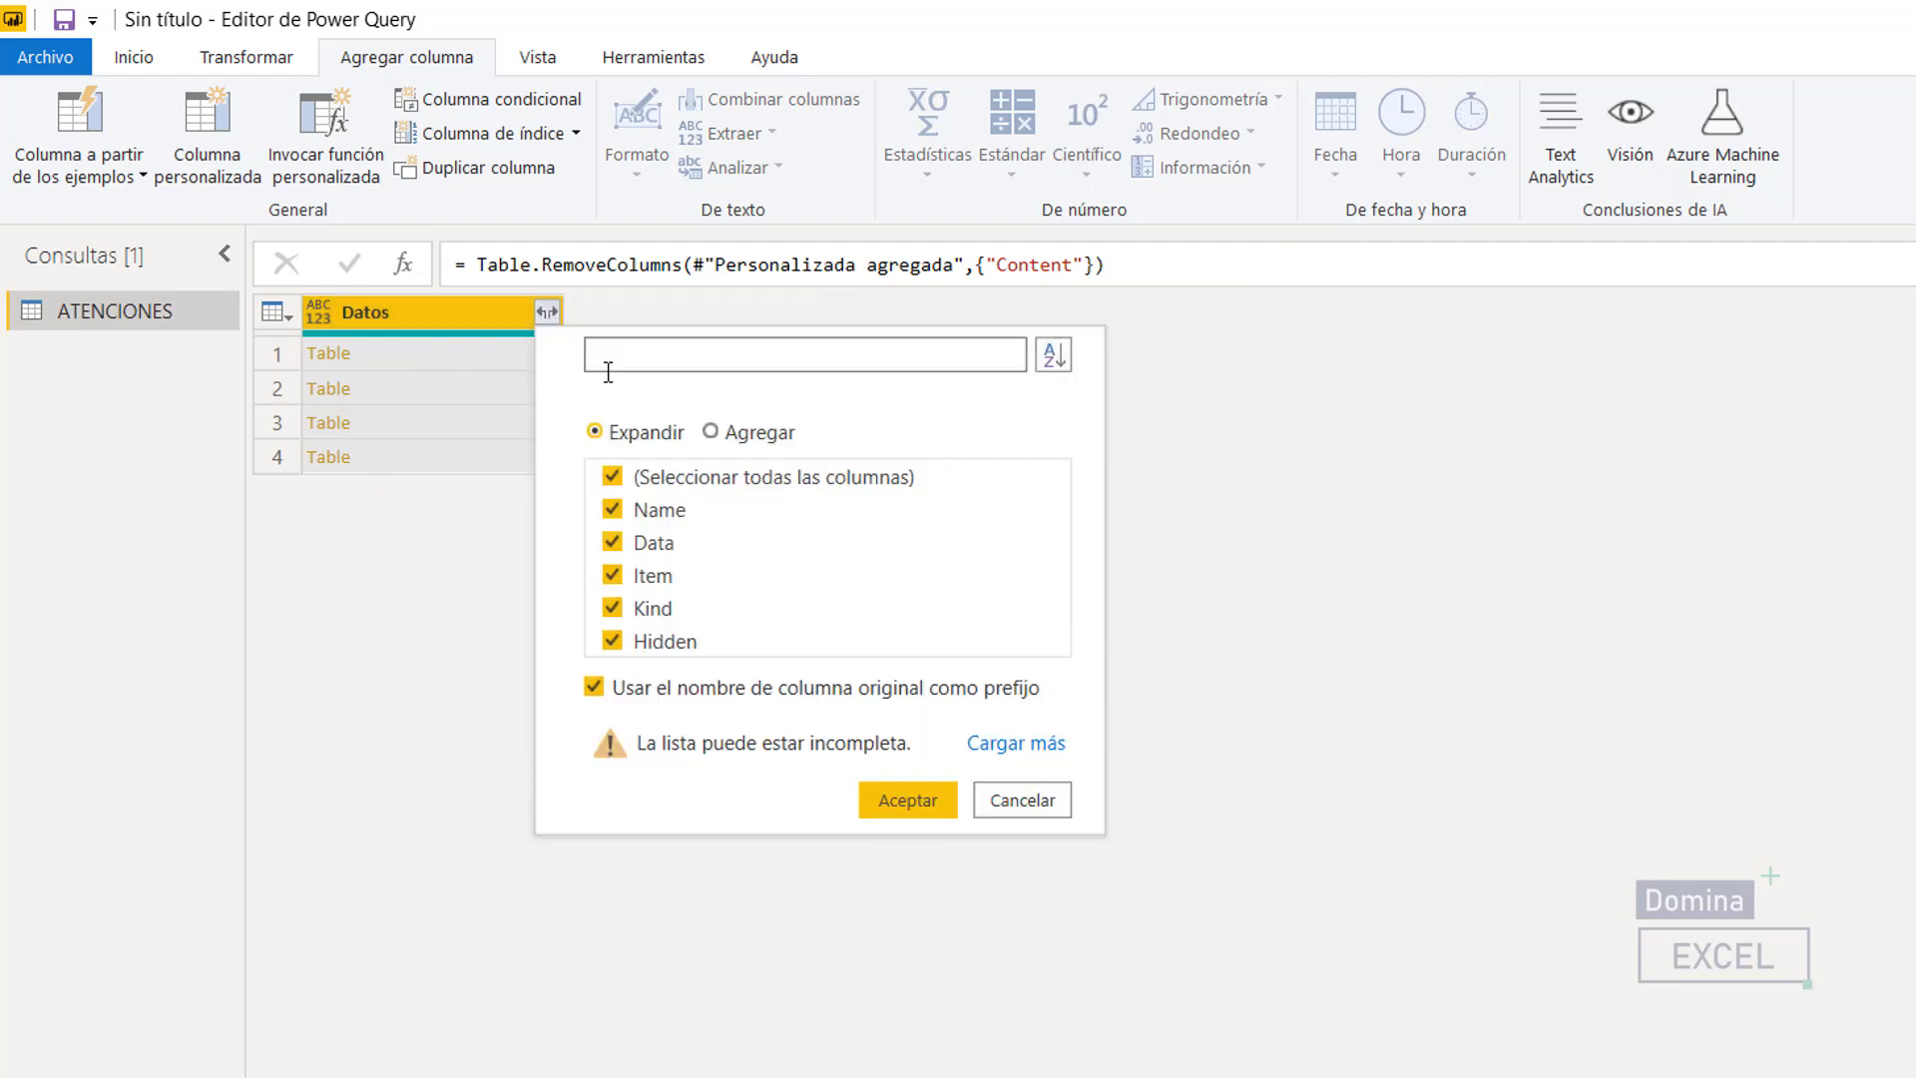
left_click(613, 477)
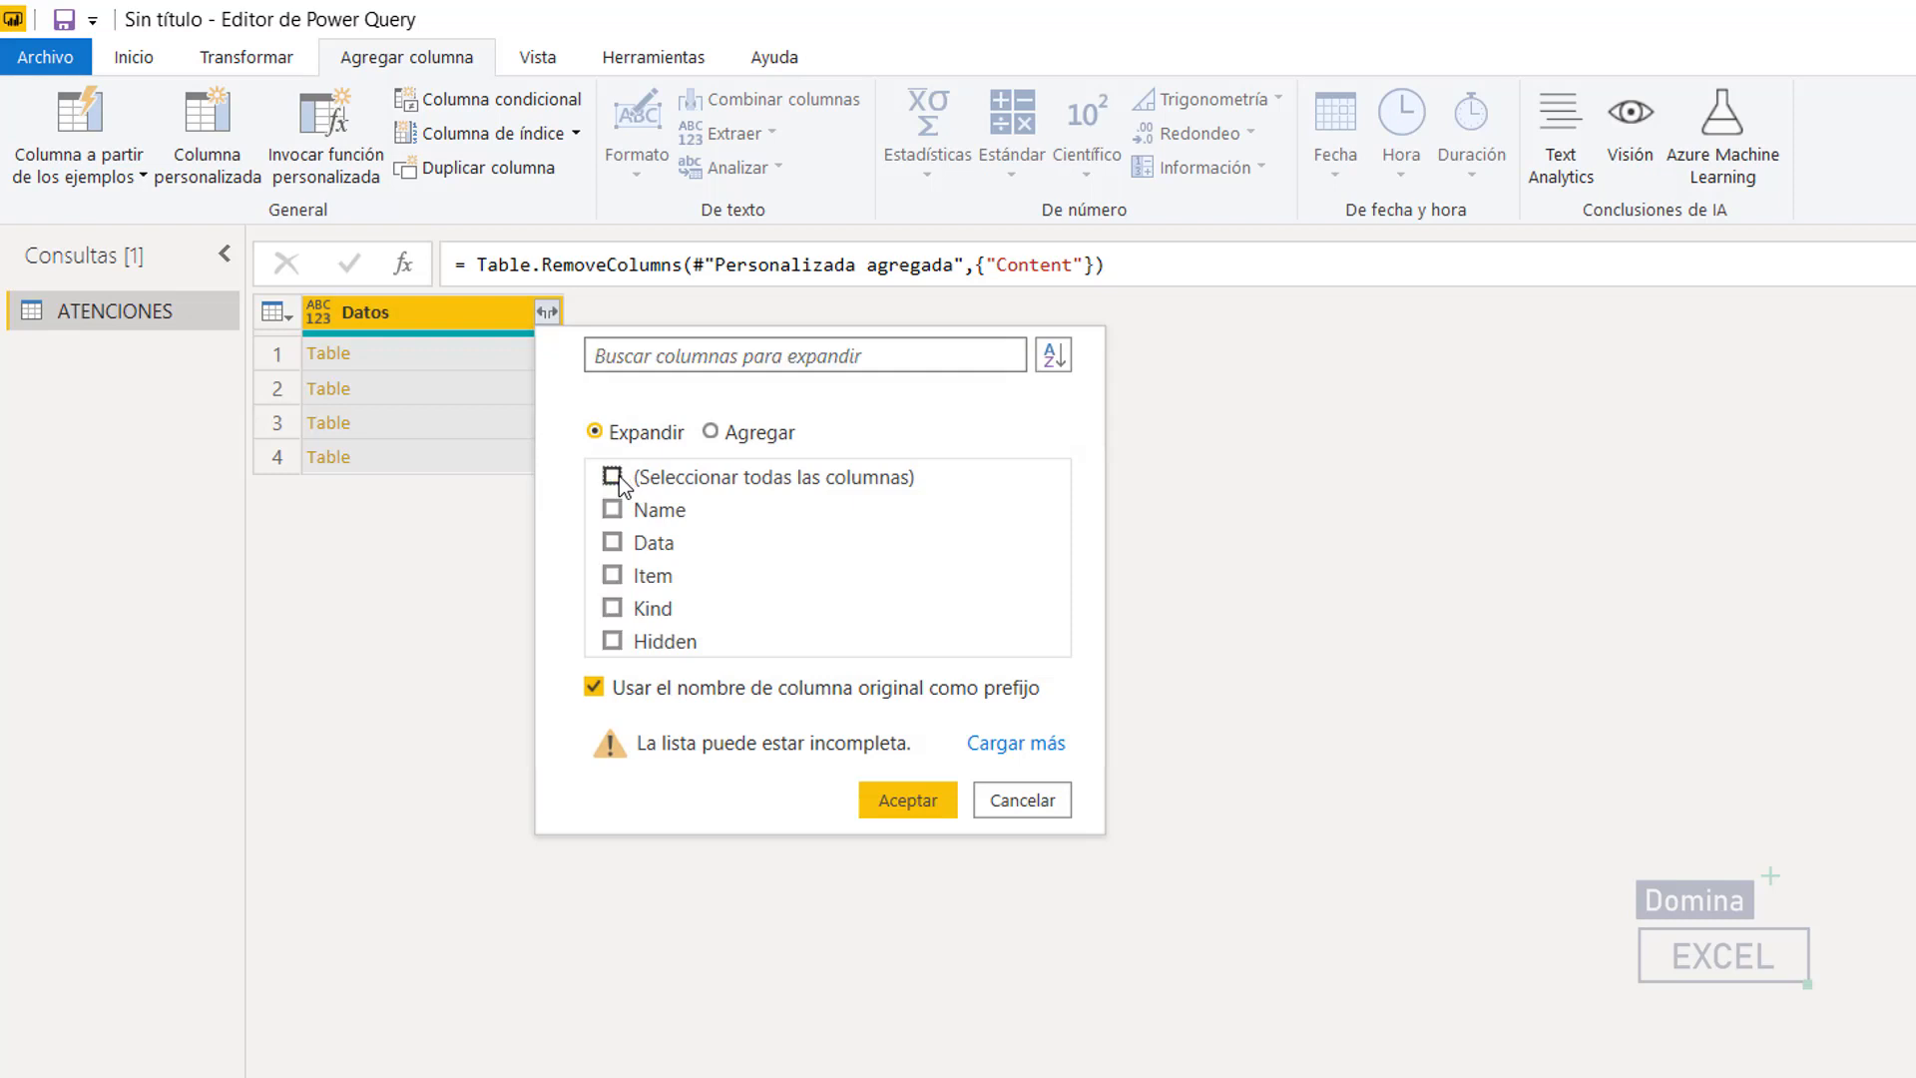
left_click(612, 542)
left_click(906, 801)
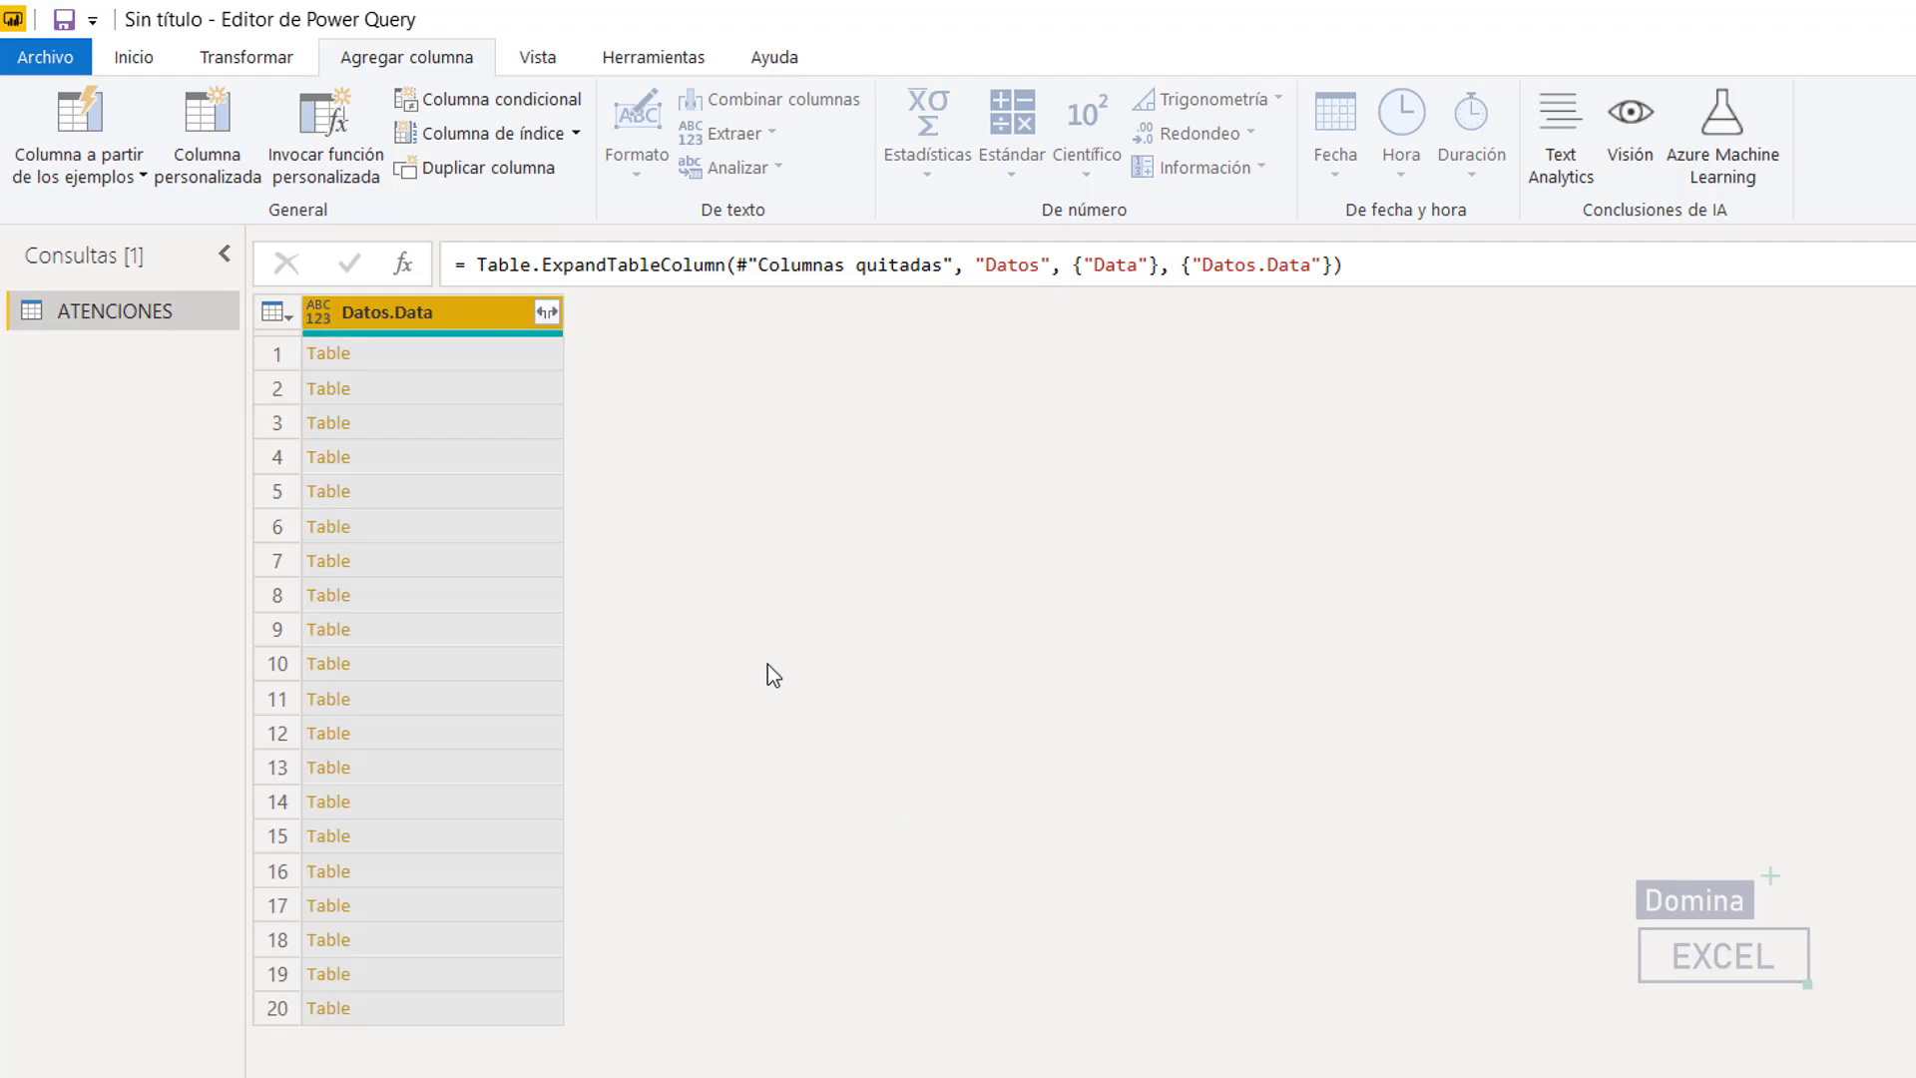
- Expand all columns of the Datos.Data tables and use the first row as headers
left_click(545, 314)
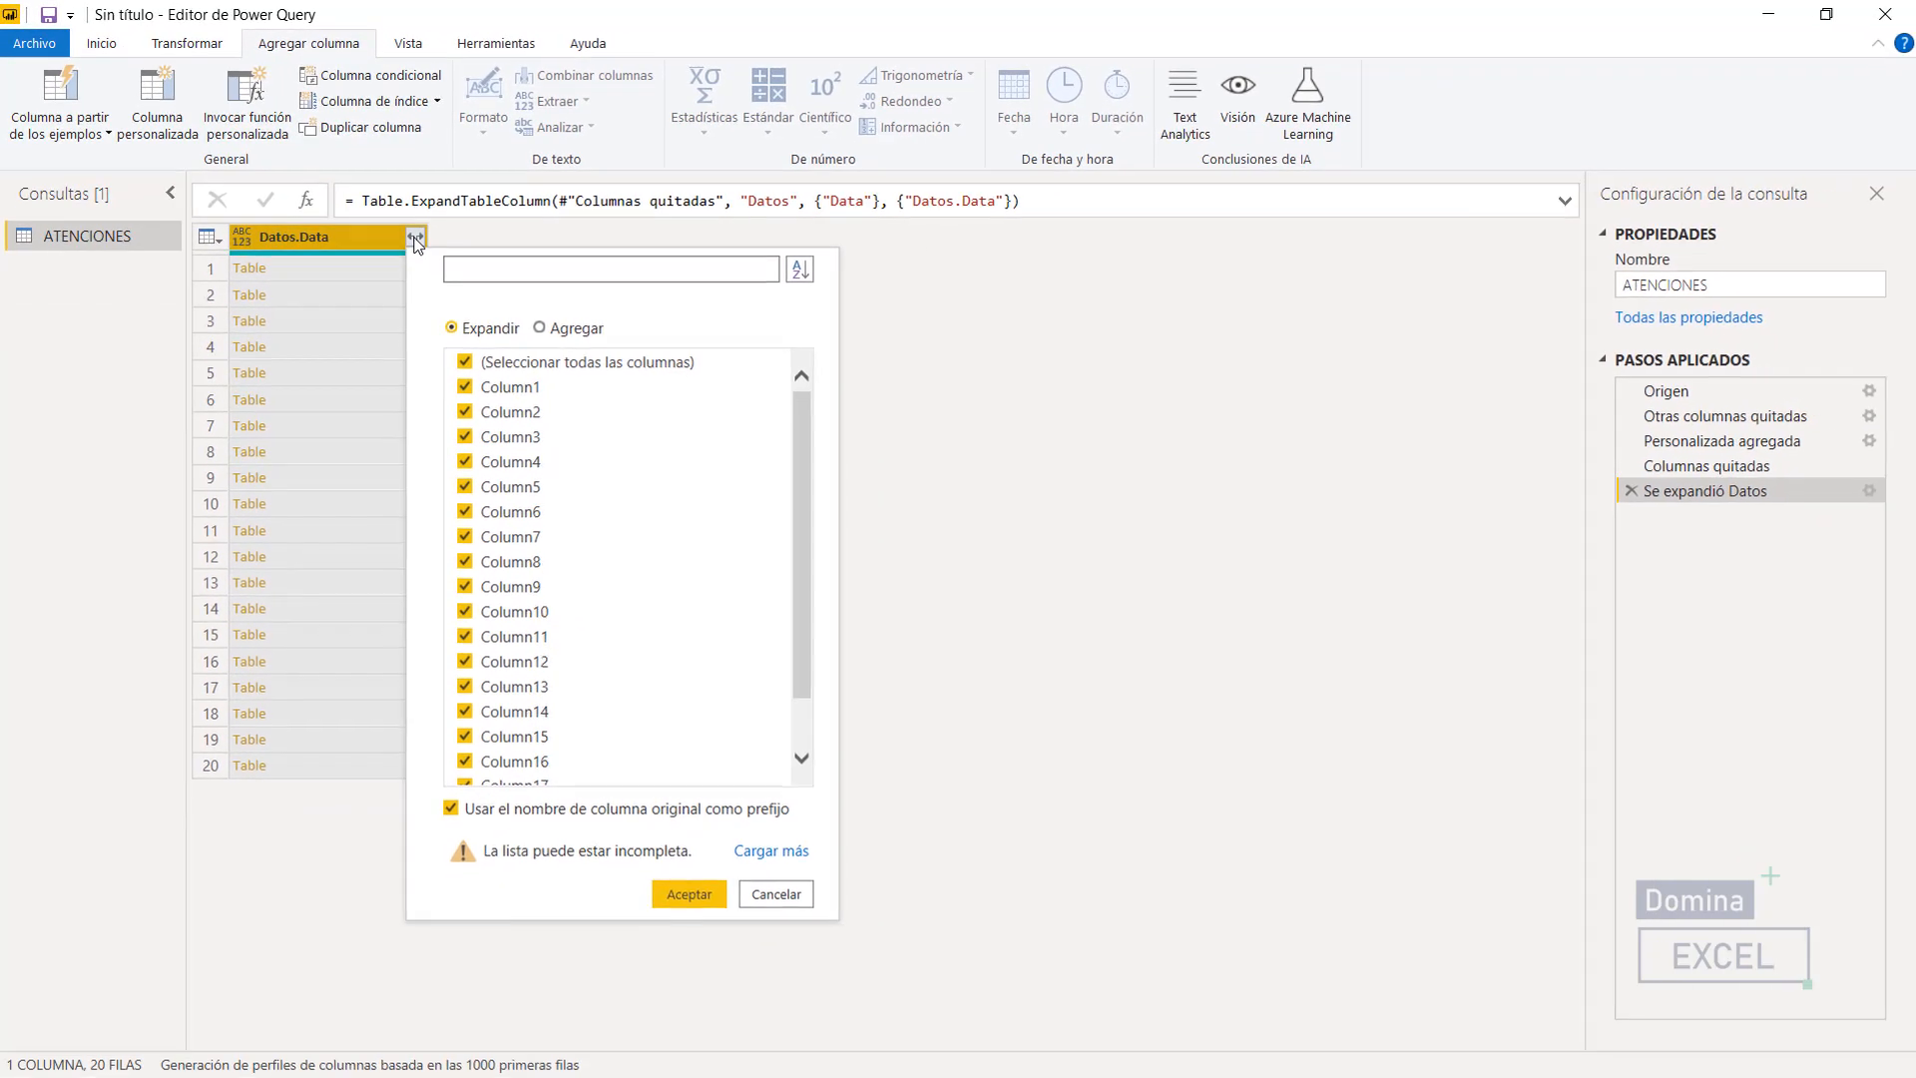
left_click(663, 890)
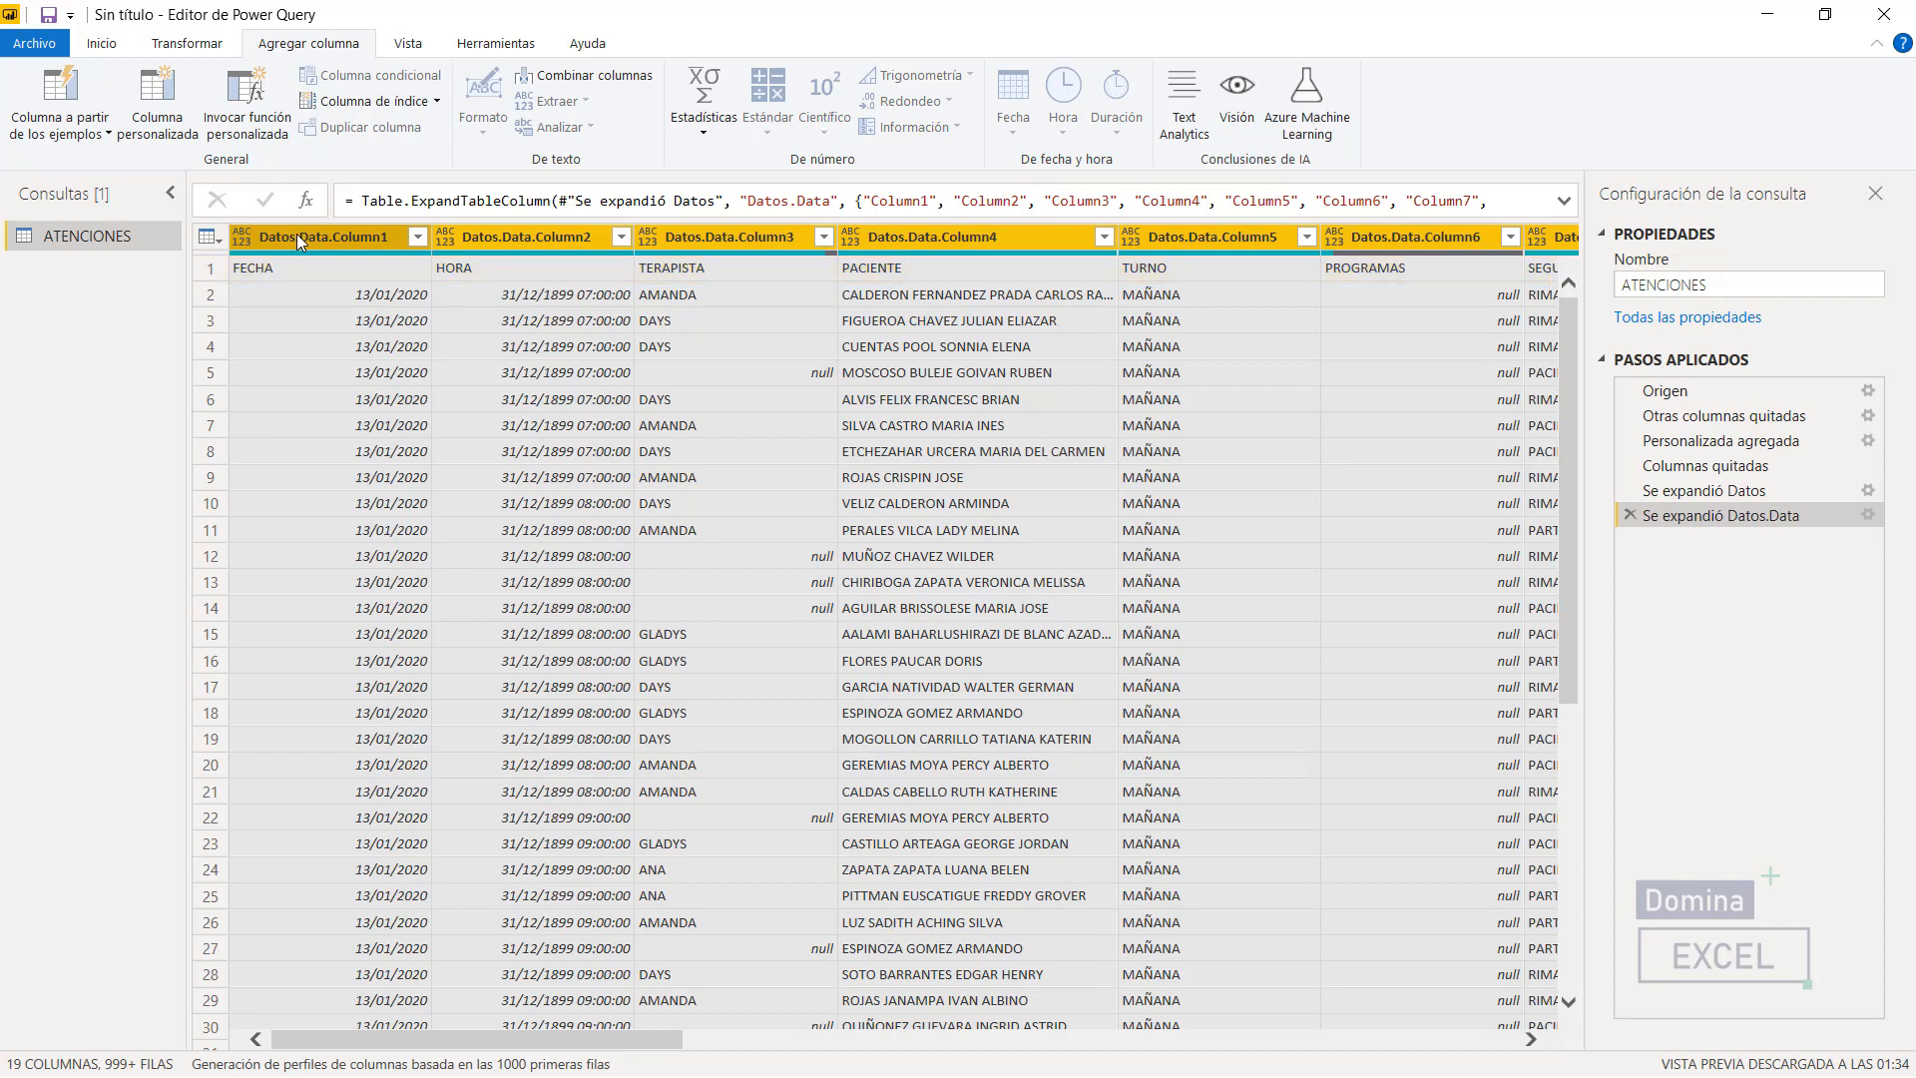
left_click(101, 45)
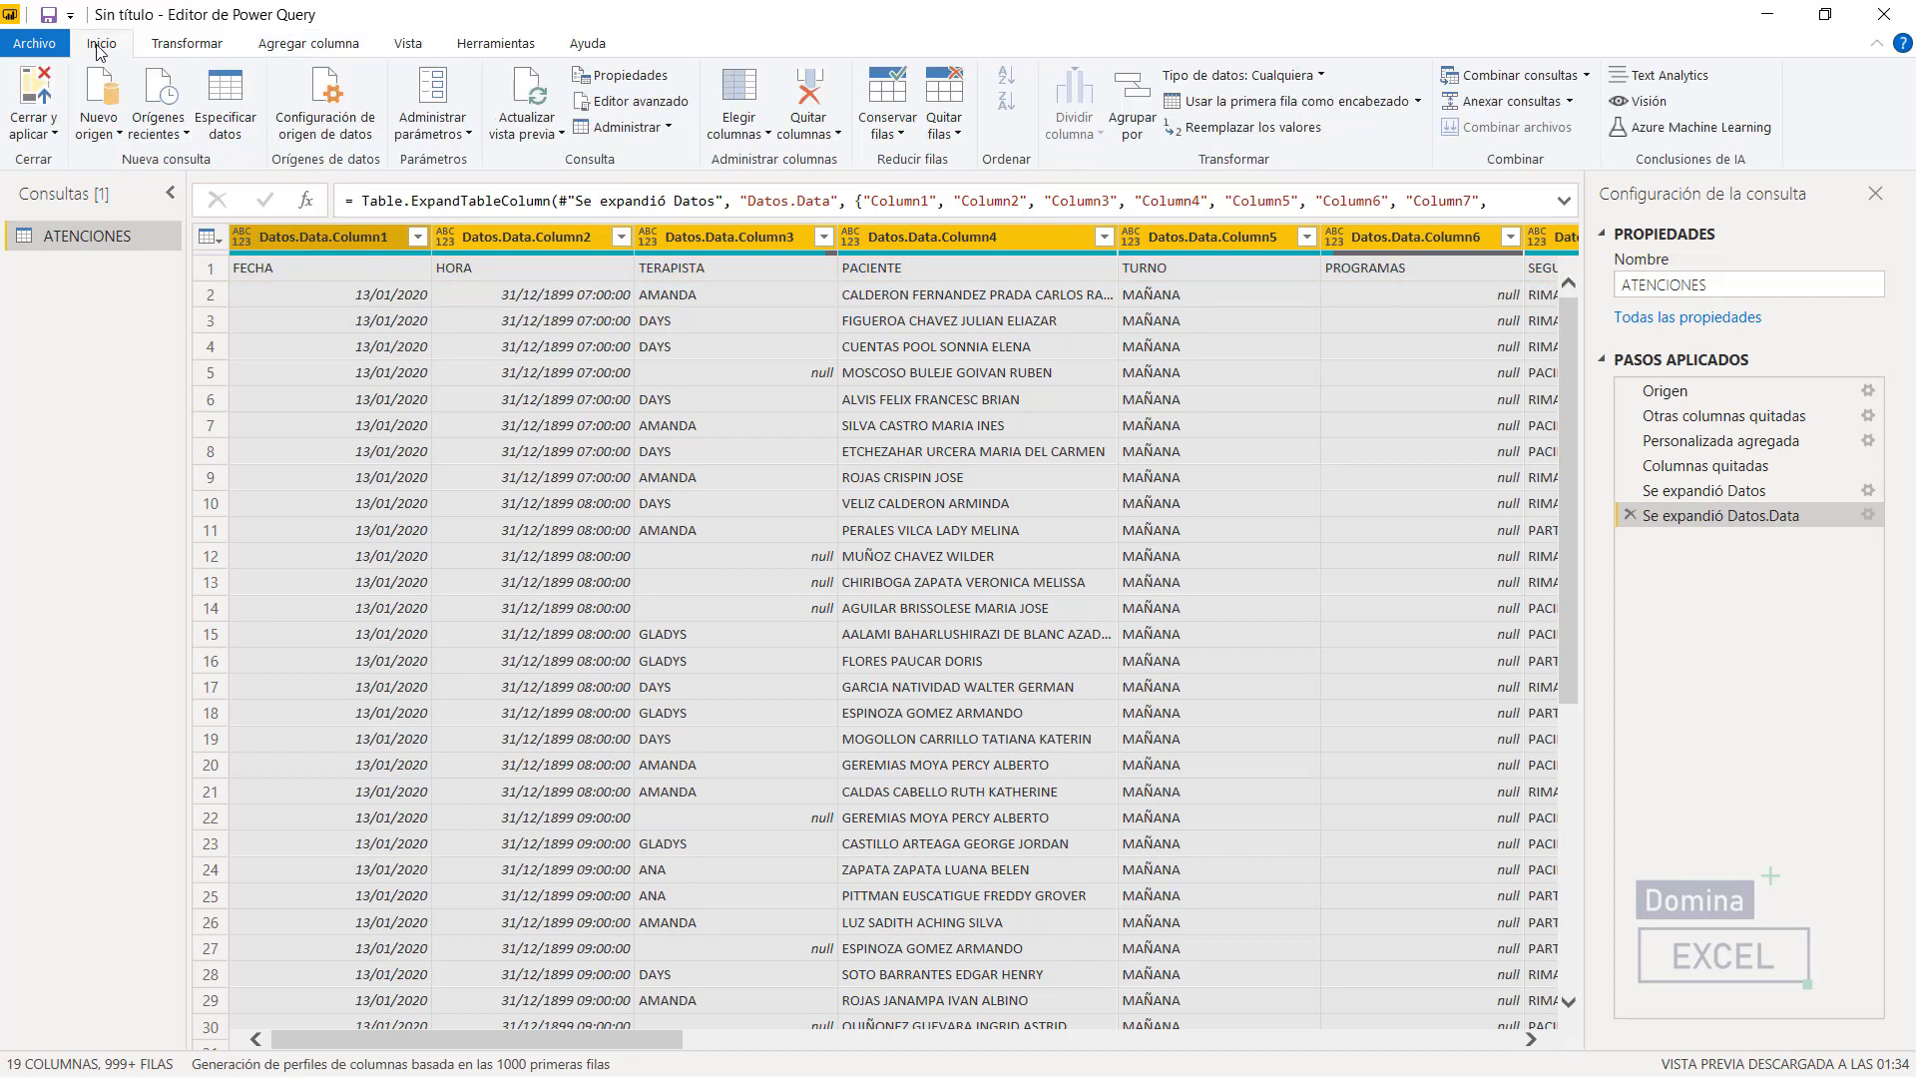
left_click(1221, 103)
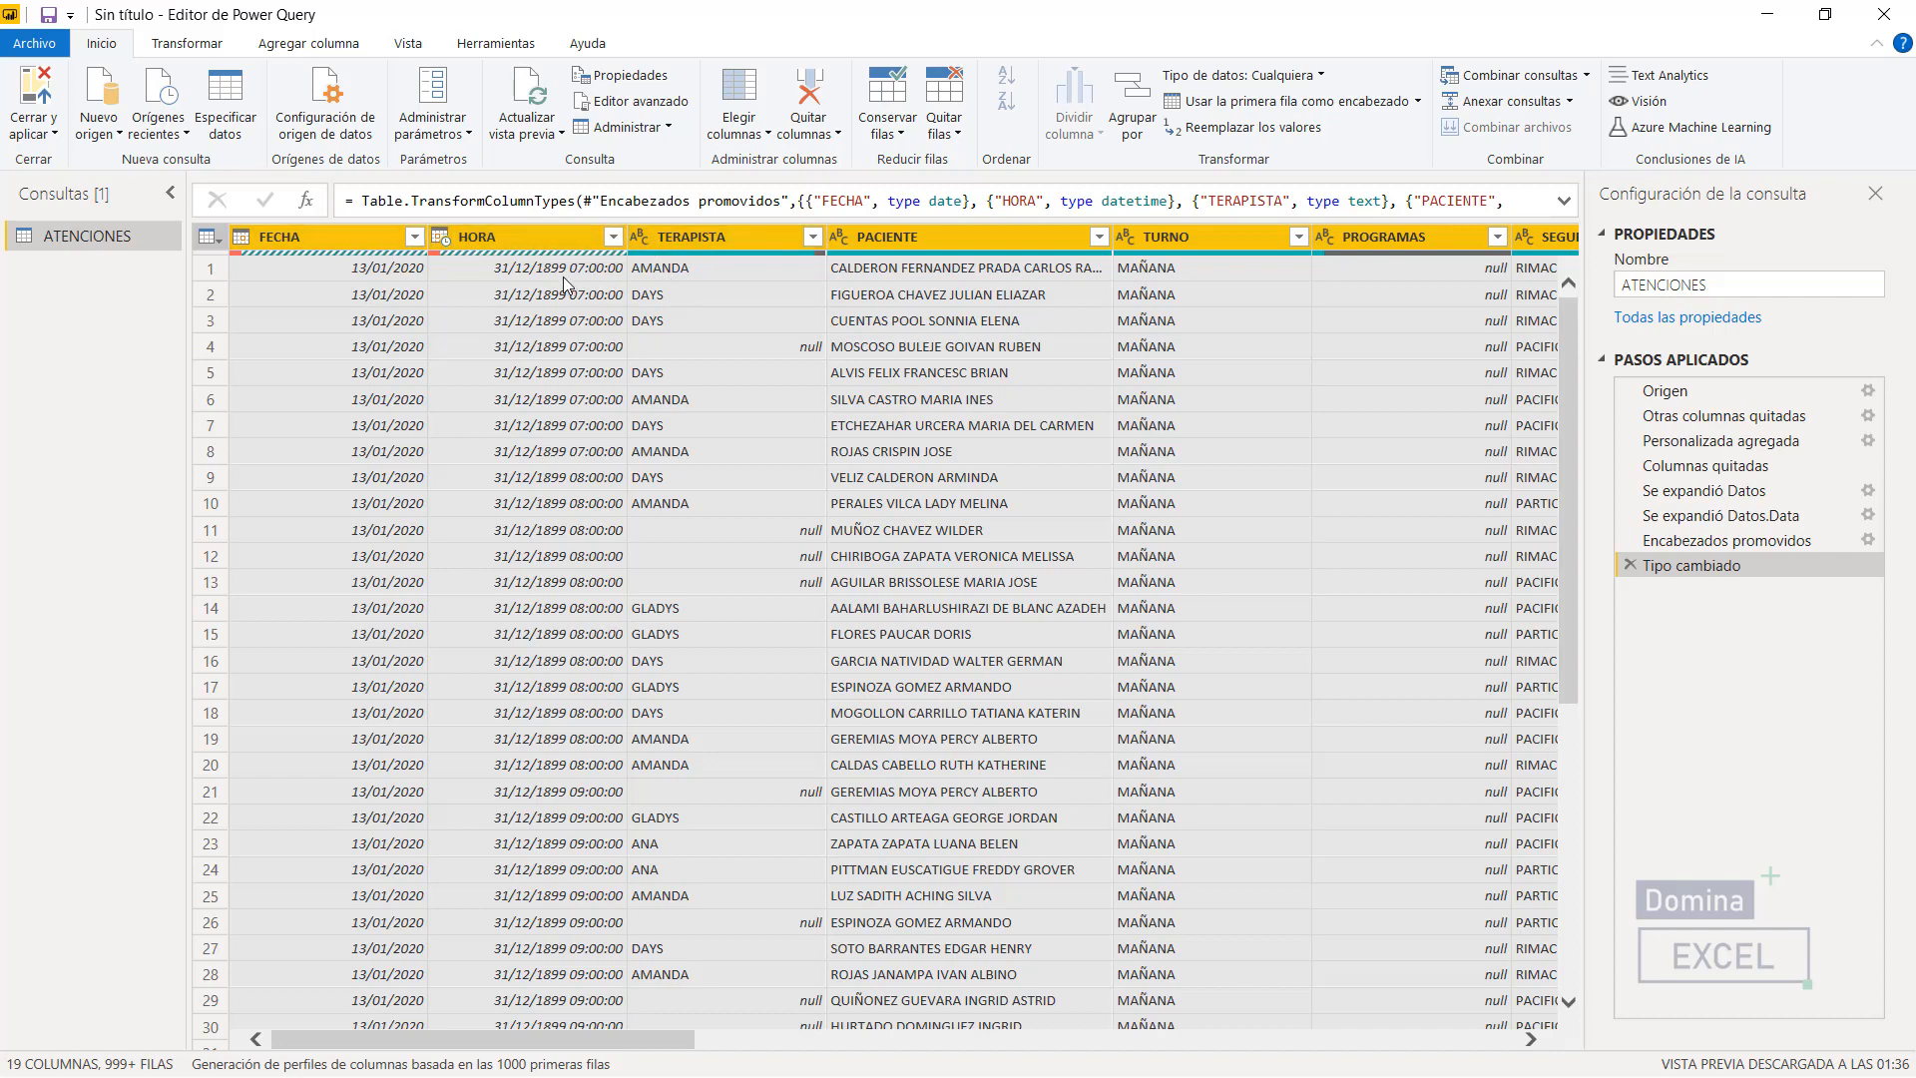
- Look through the combined rows of the ATENCIONES query, checking the FECHA and HORA values where one sheet or workbook follows another
scroll(551, 399, "down", 20)
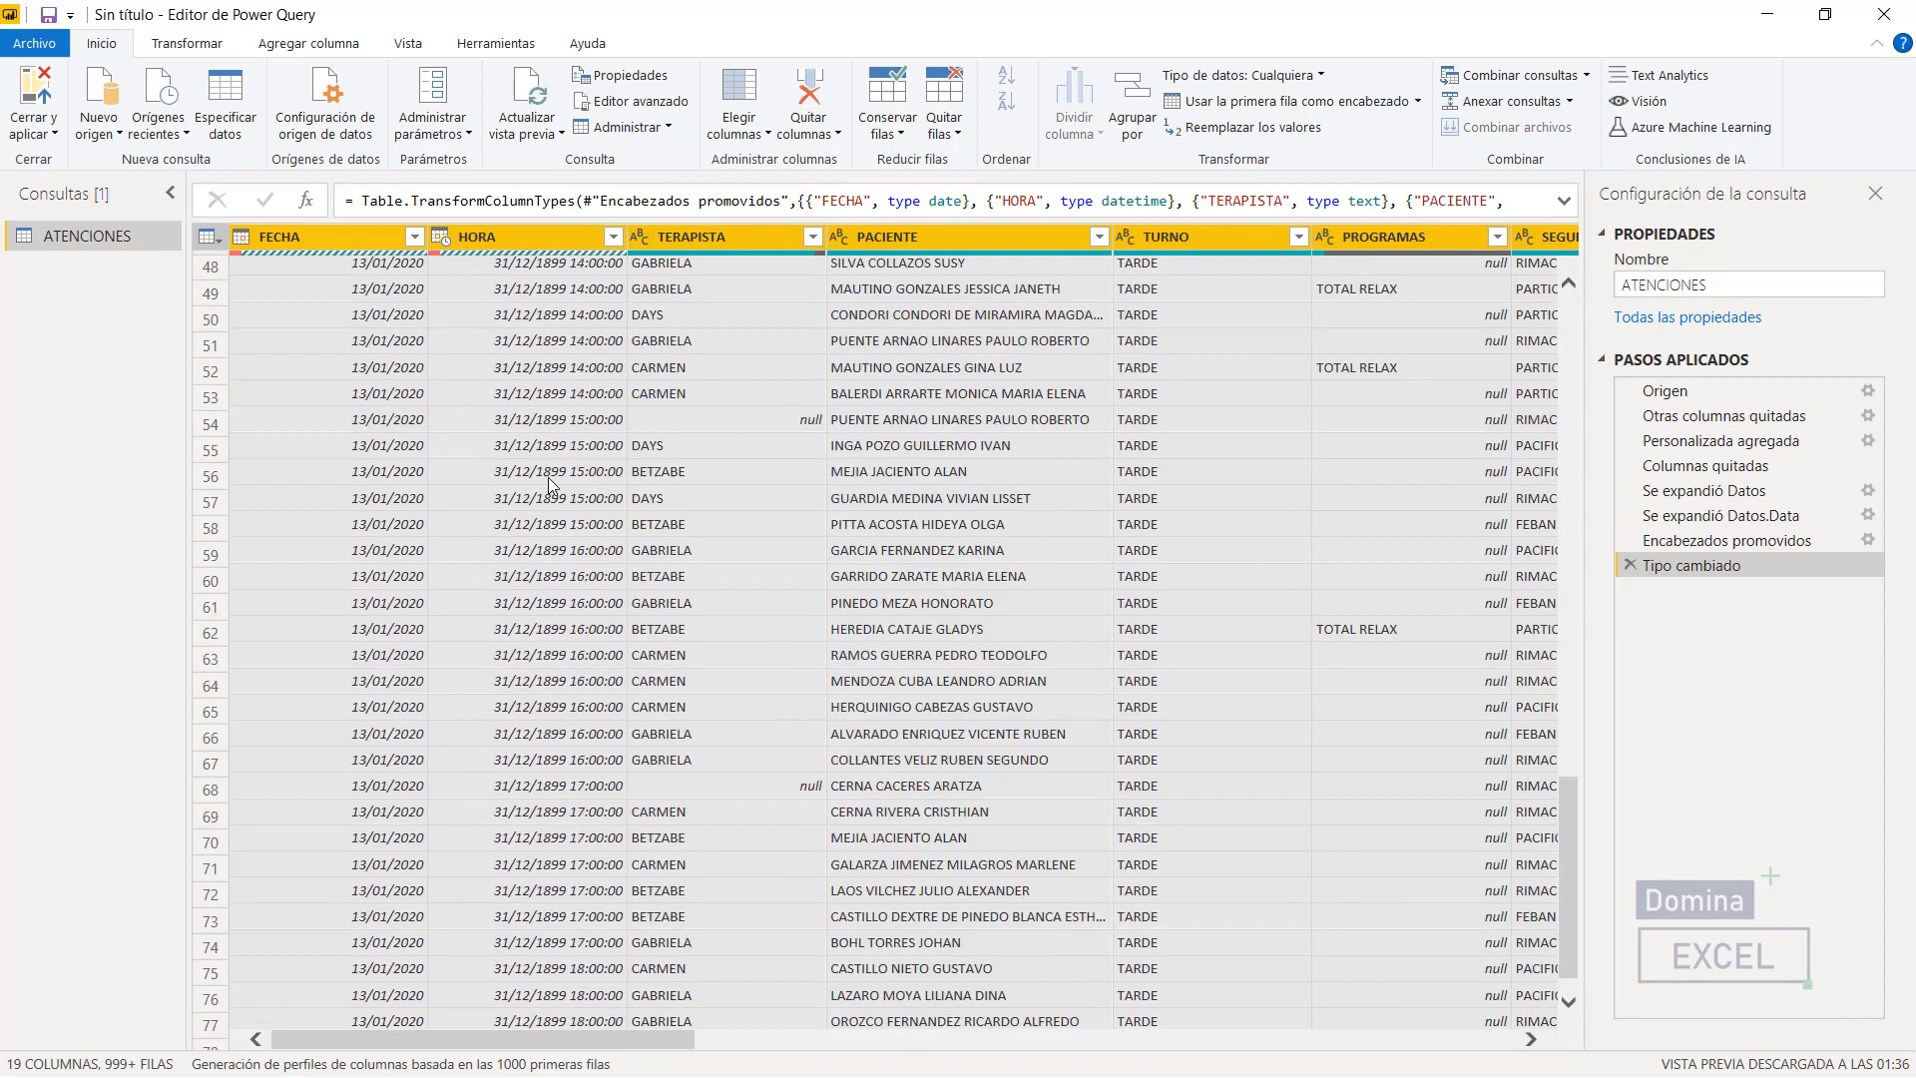
scroll(541, 488, "down", 20)
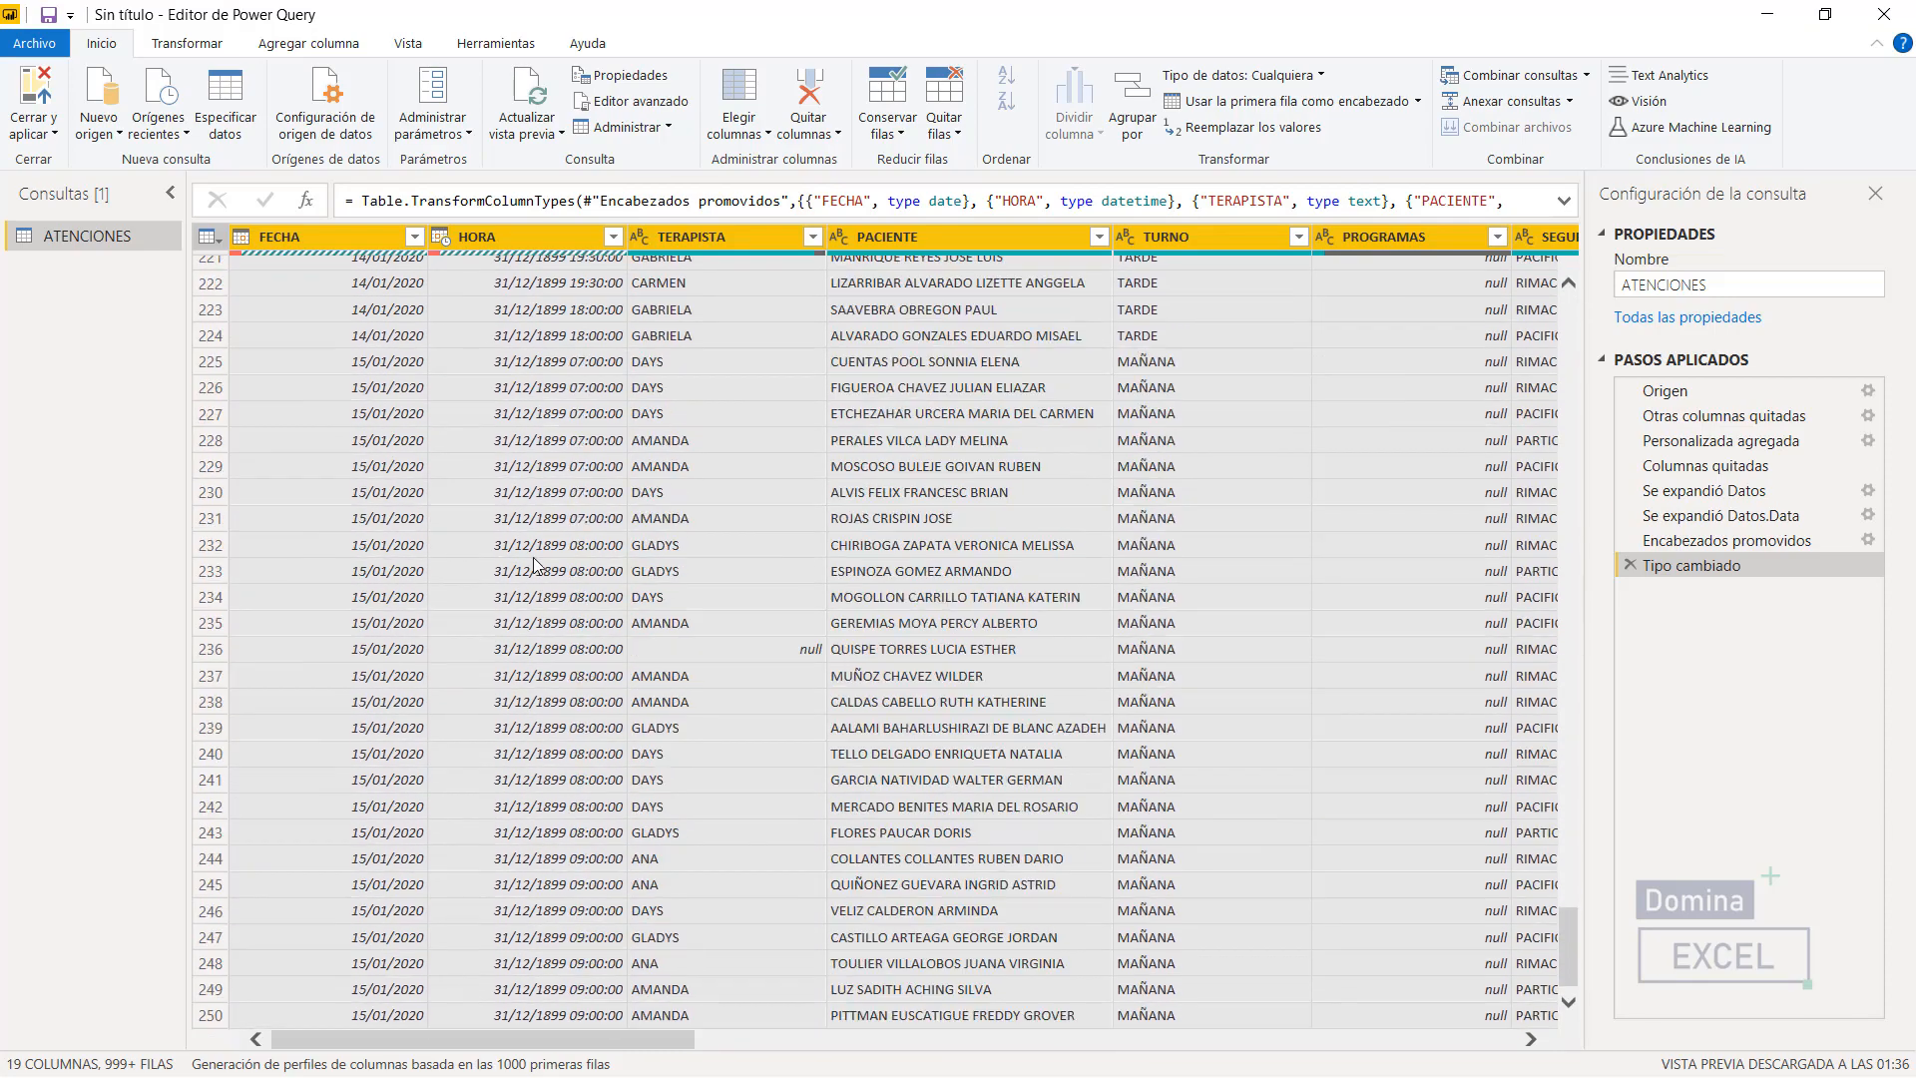
scroll(537, 568, "down", 20)
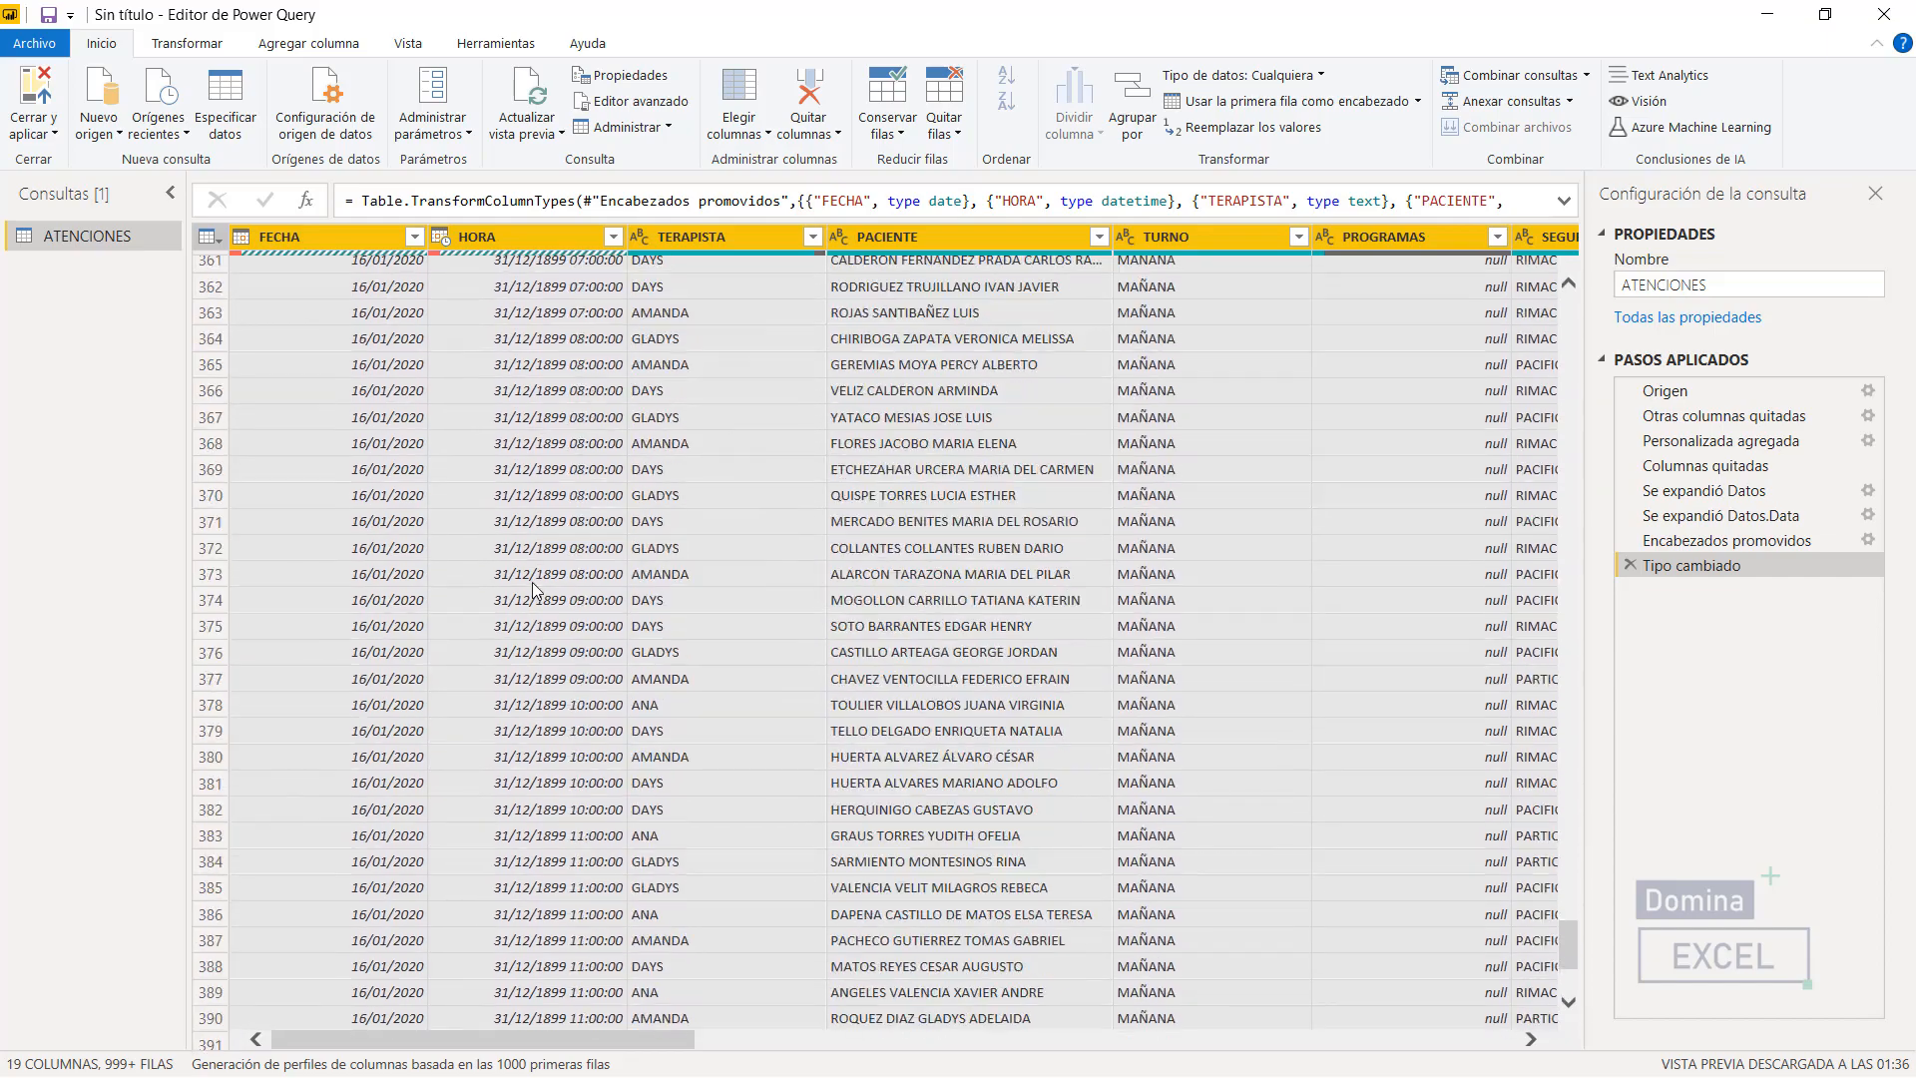
scroll(537, 588, "down", 20)
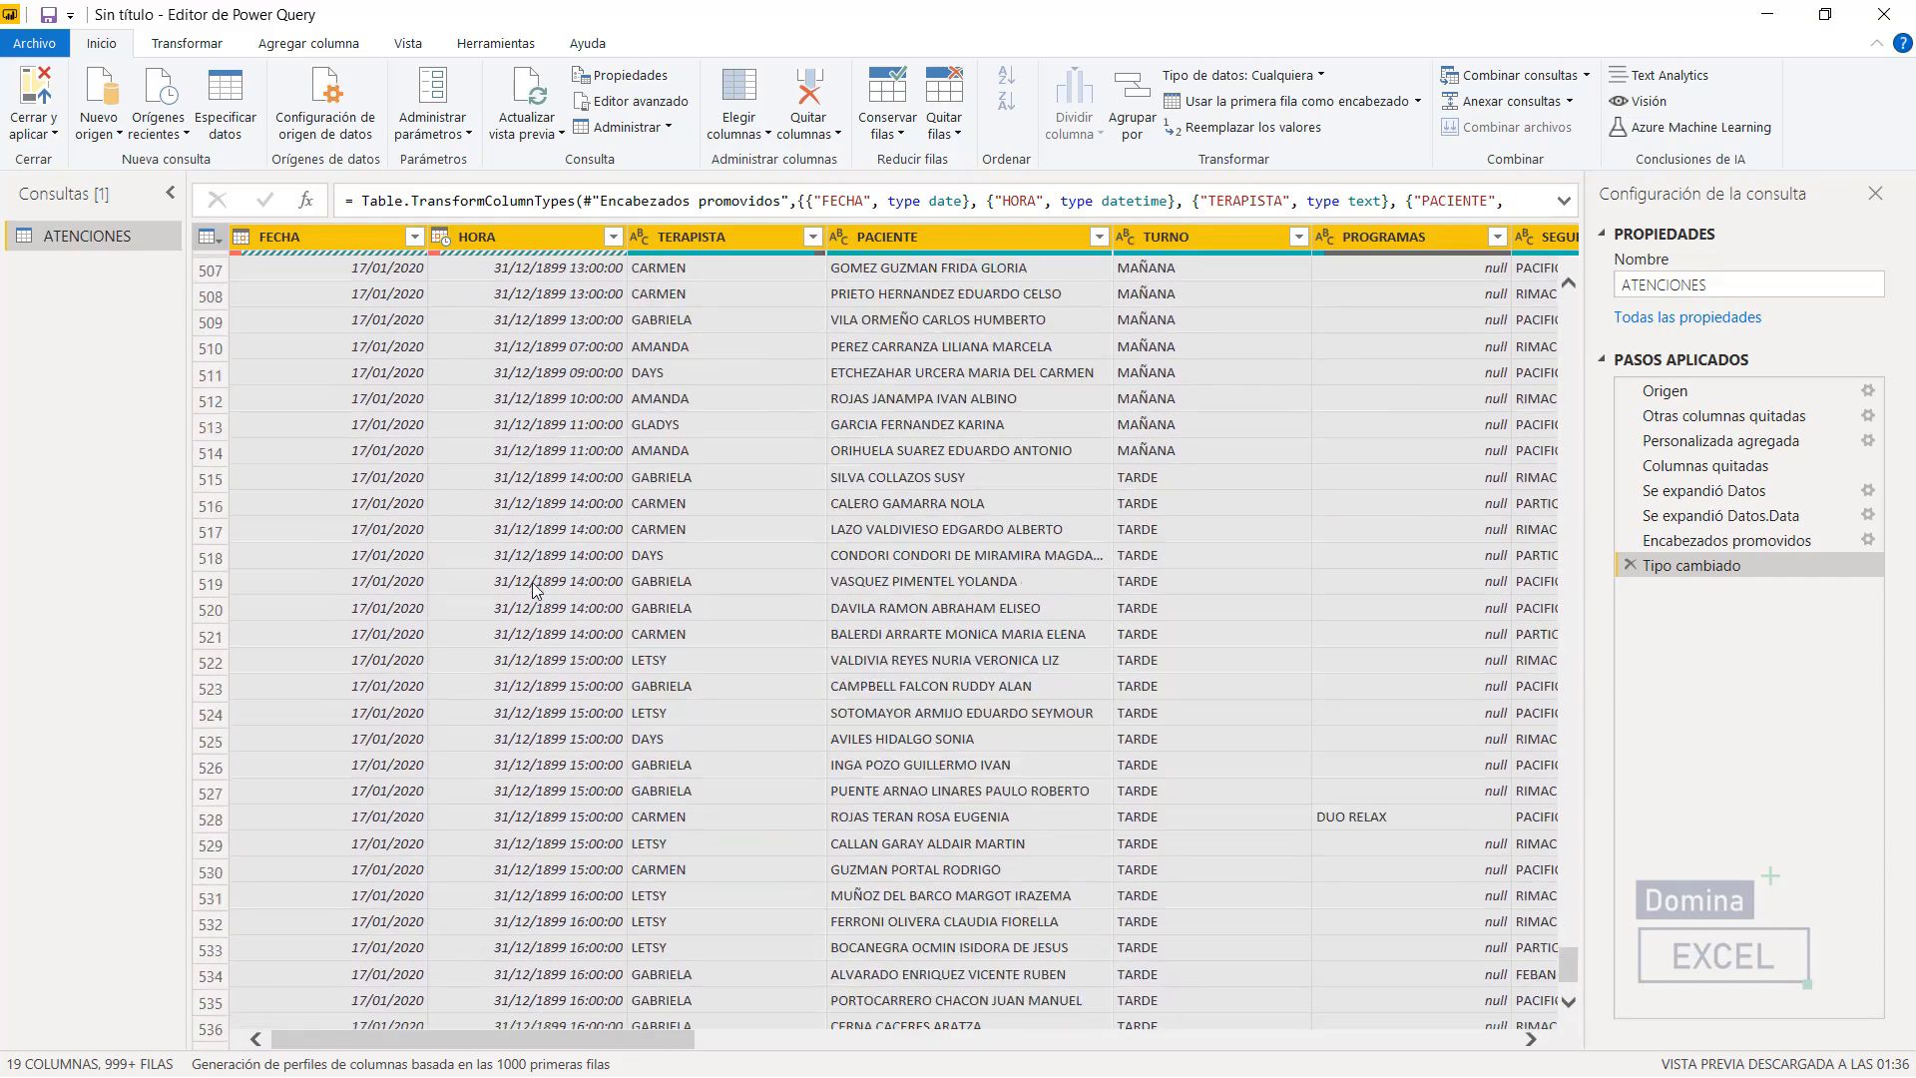
scroll(536, 589, "down", 20)
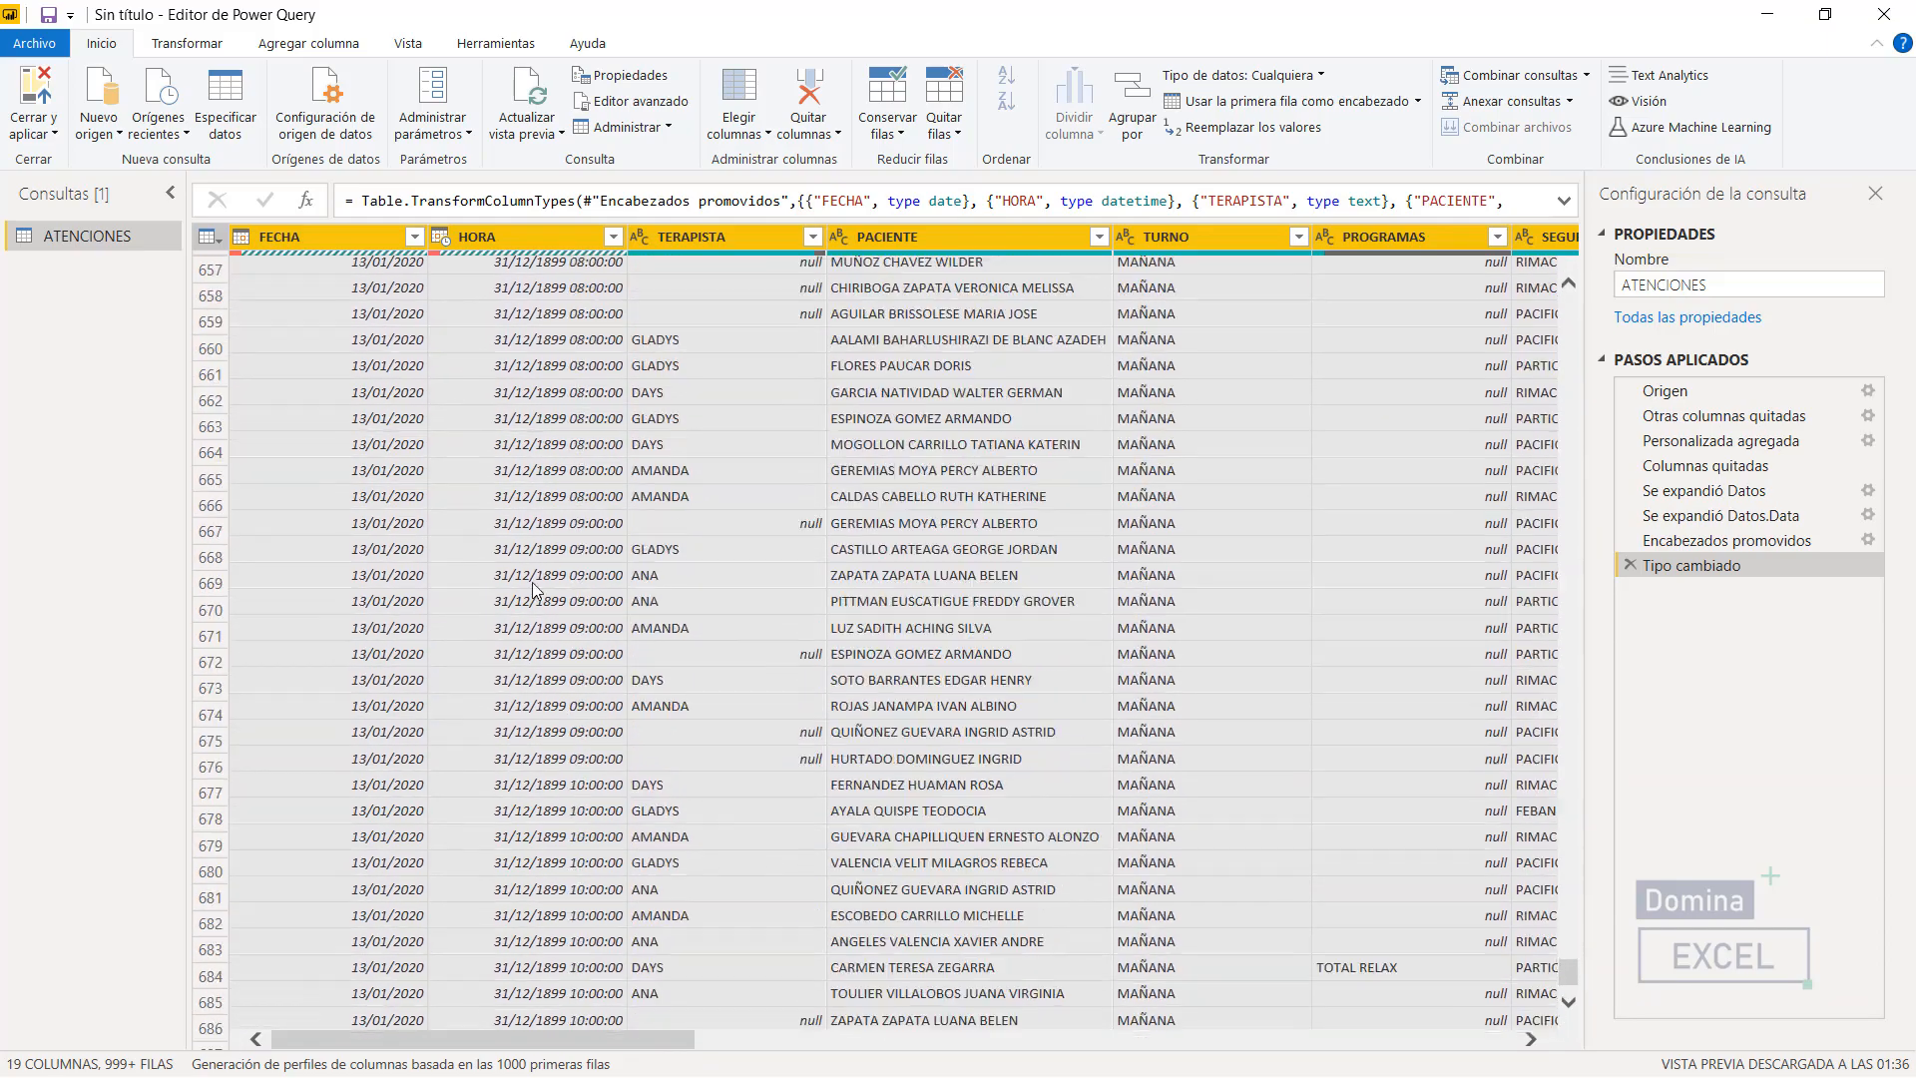
scroll(537, 590, "up", 9)
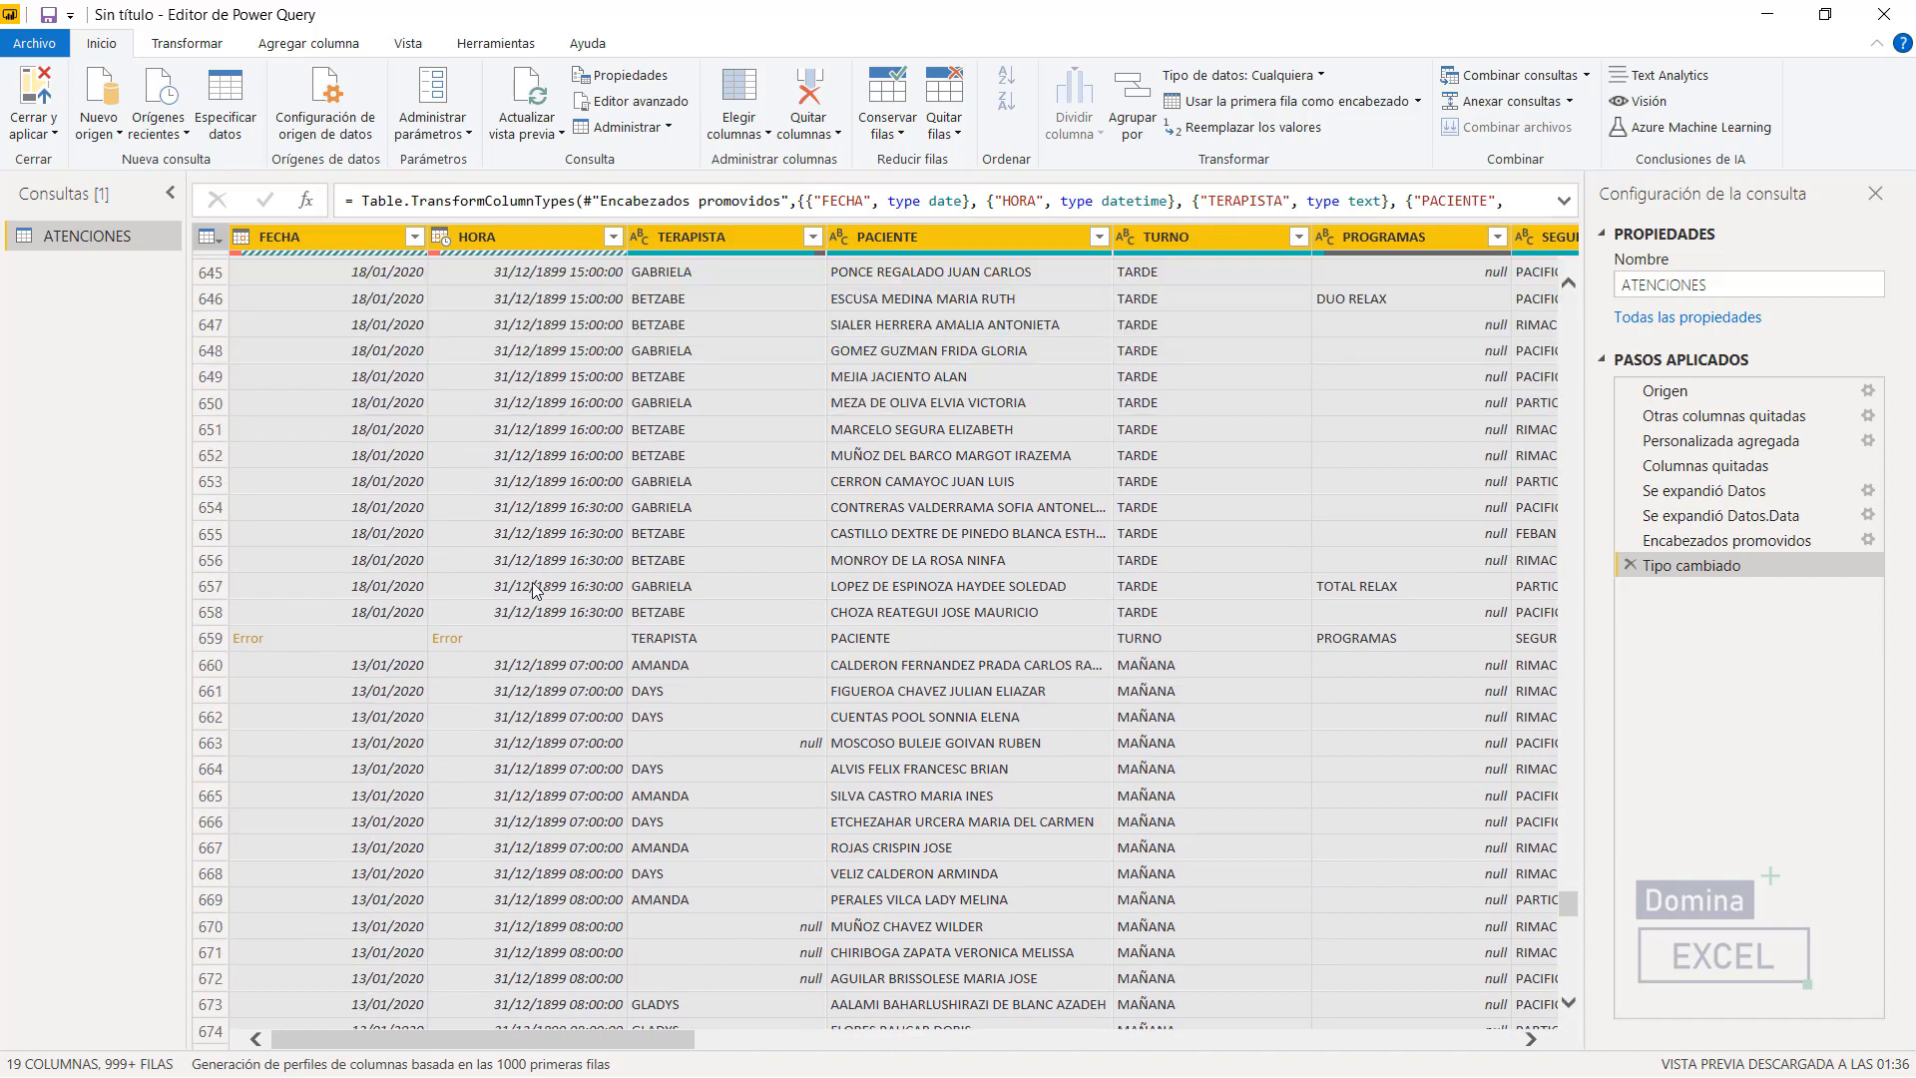
scroll(527, 645, "down", 20)
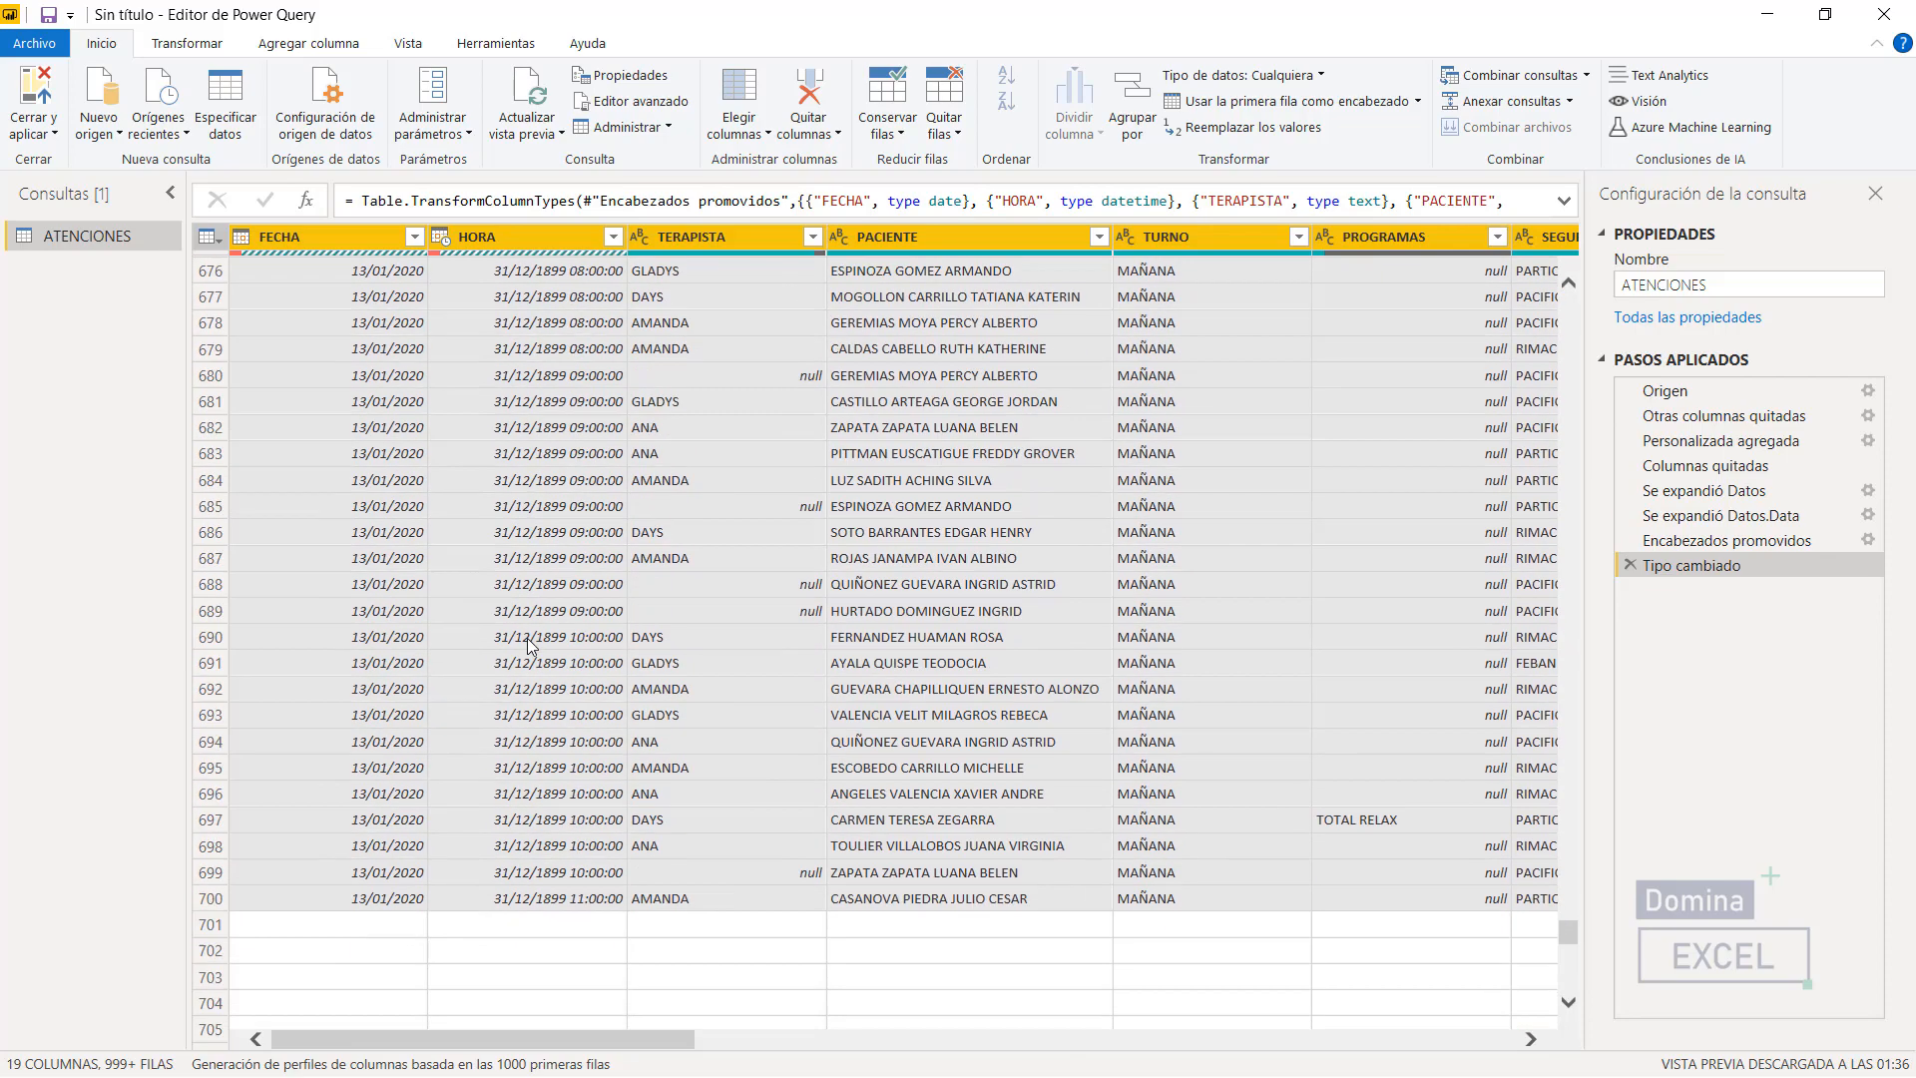
scroll(527, 646, "down", 20)
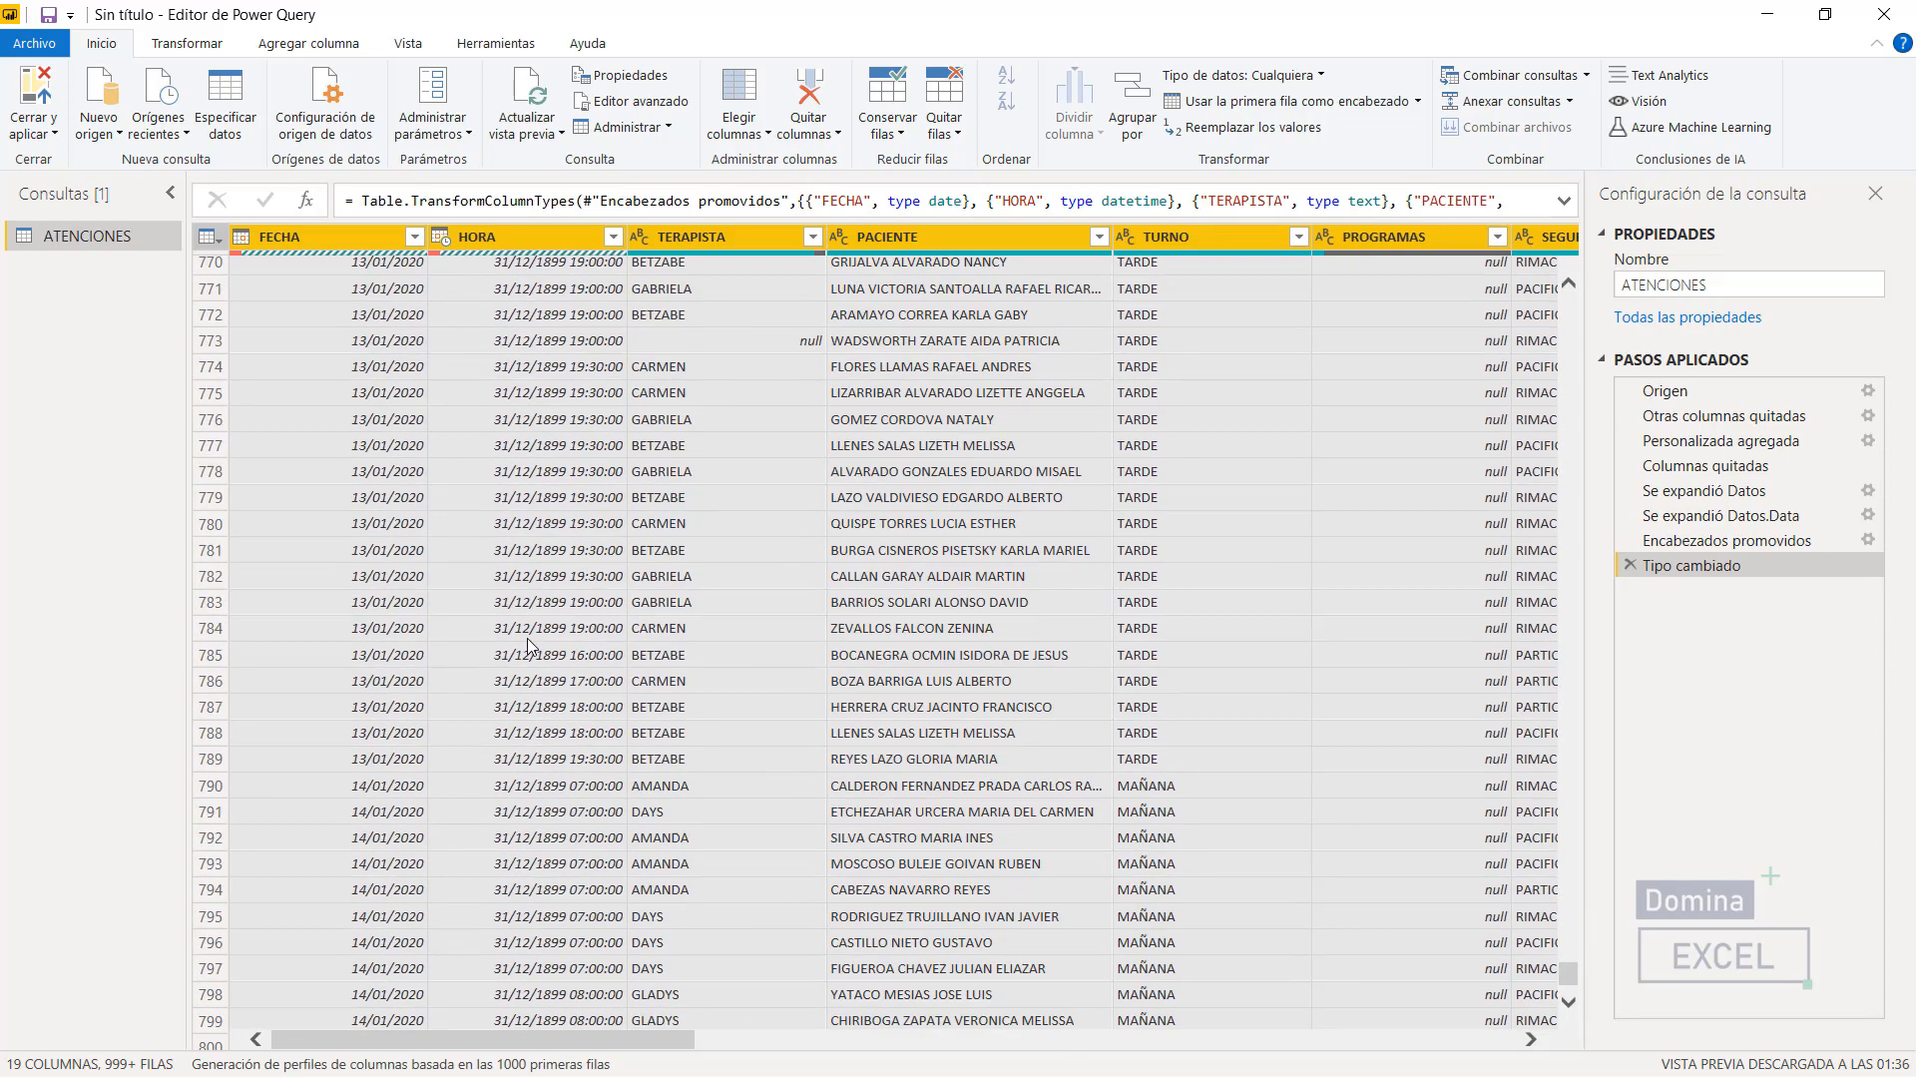
scroll(527, 646, "down", 20)
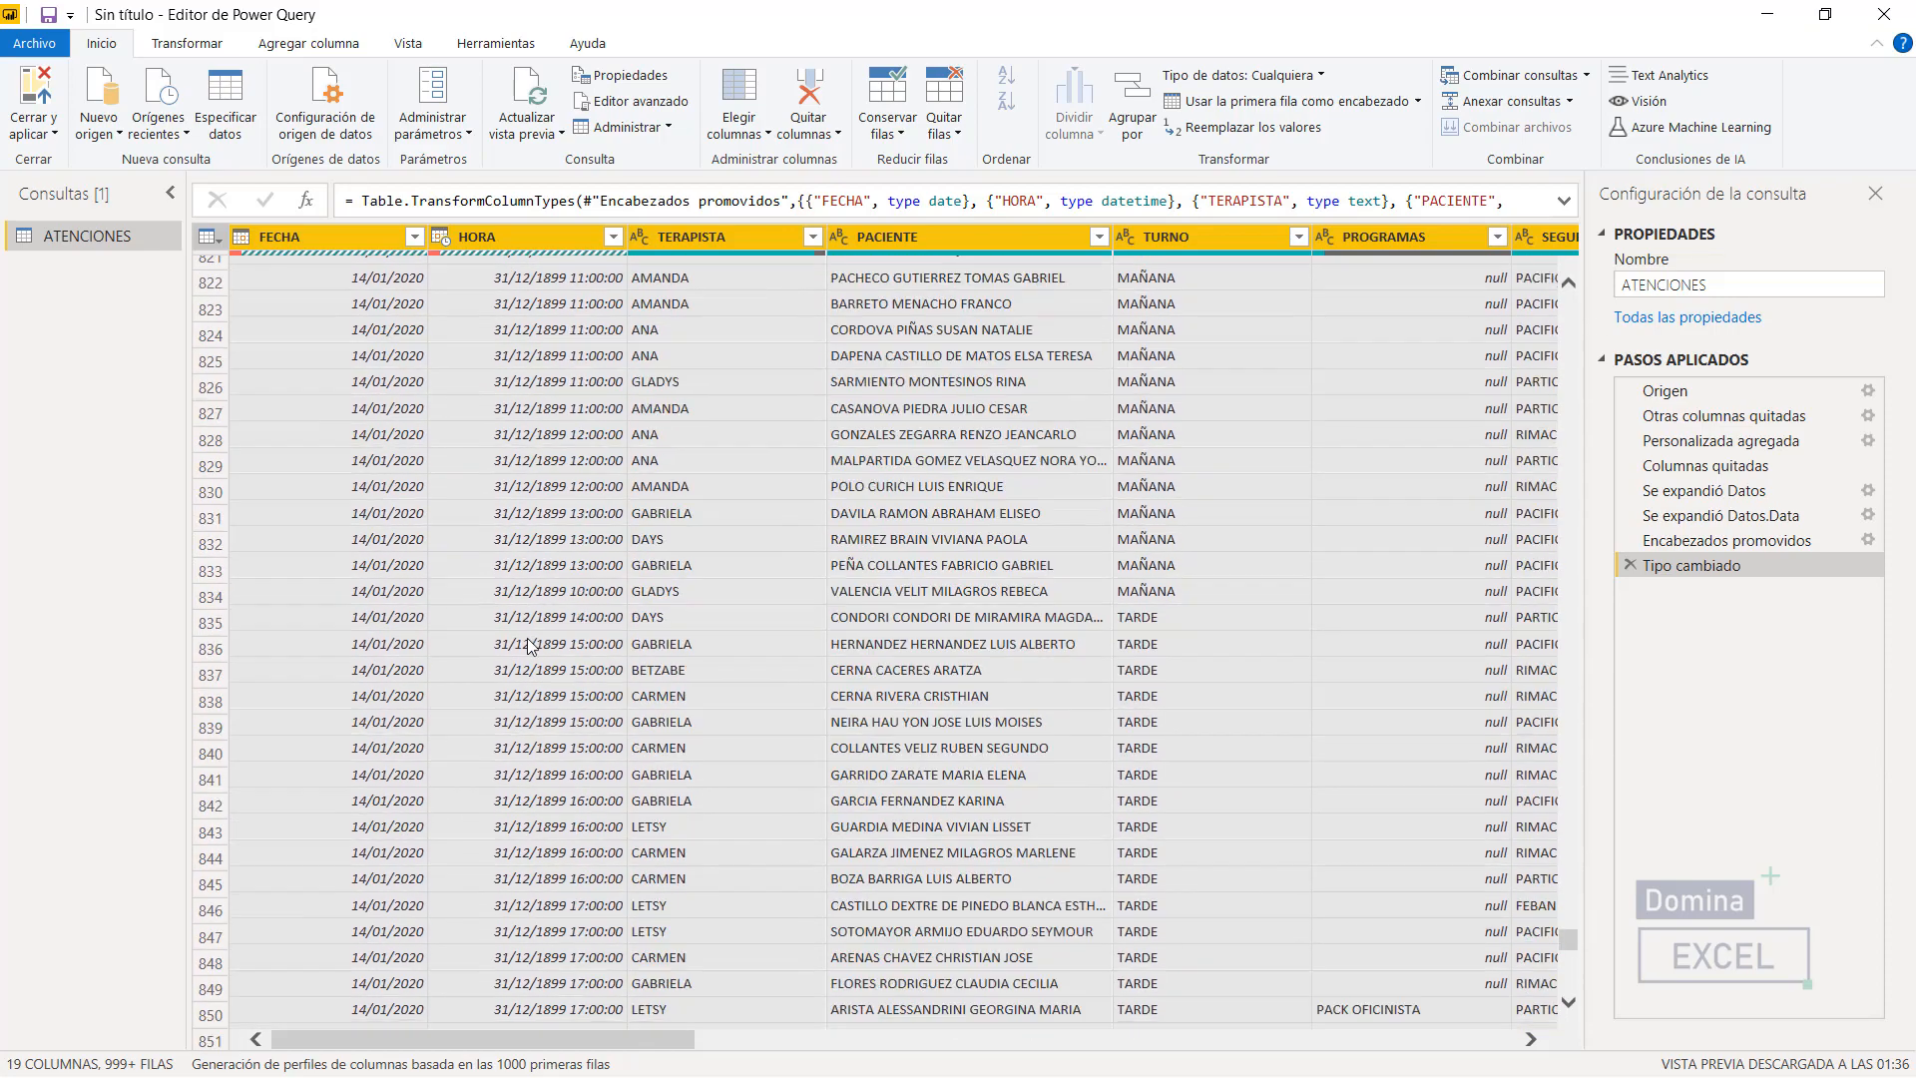
scroll(527, 645, "down", 20)
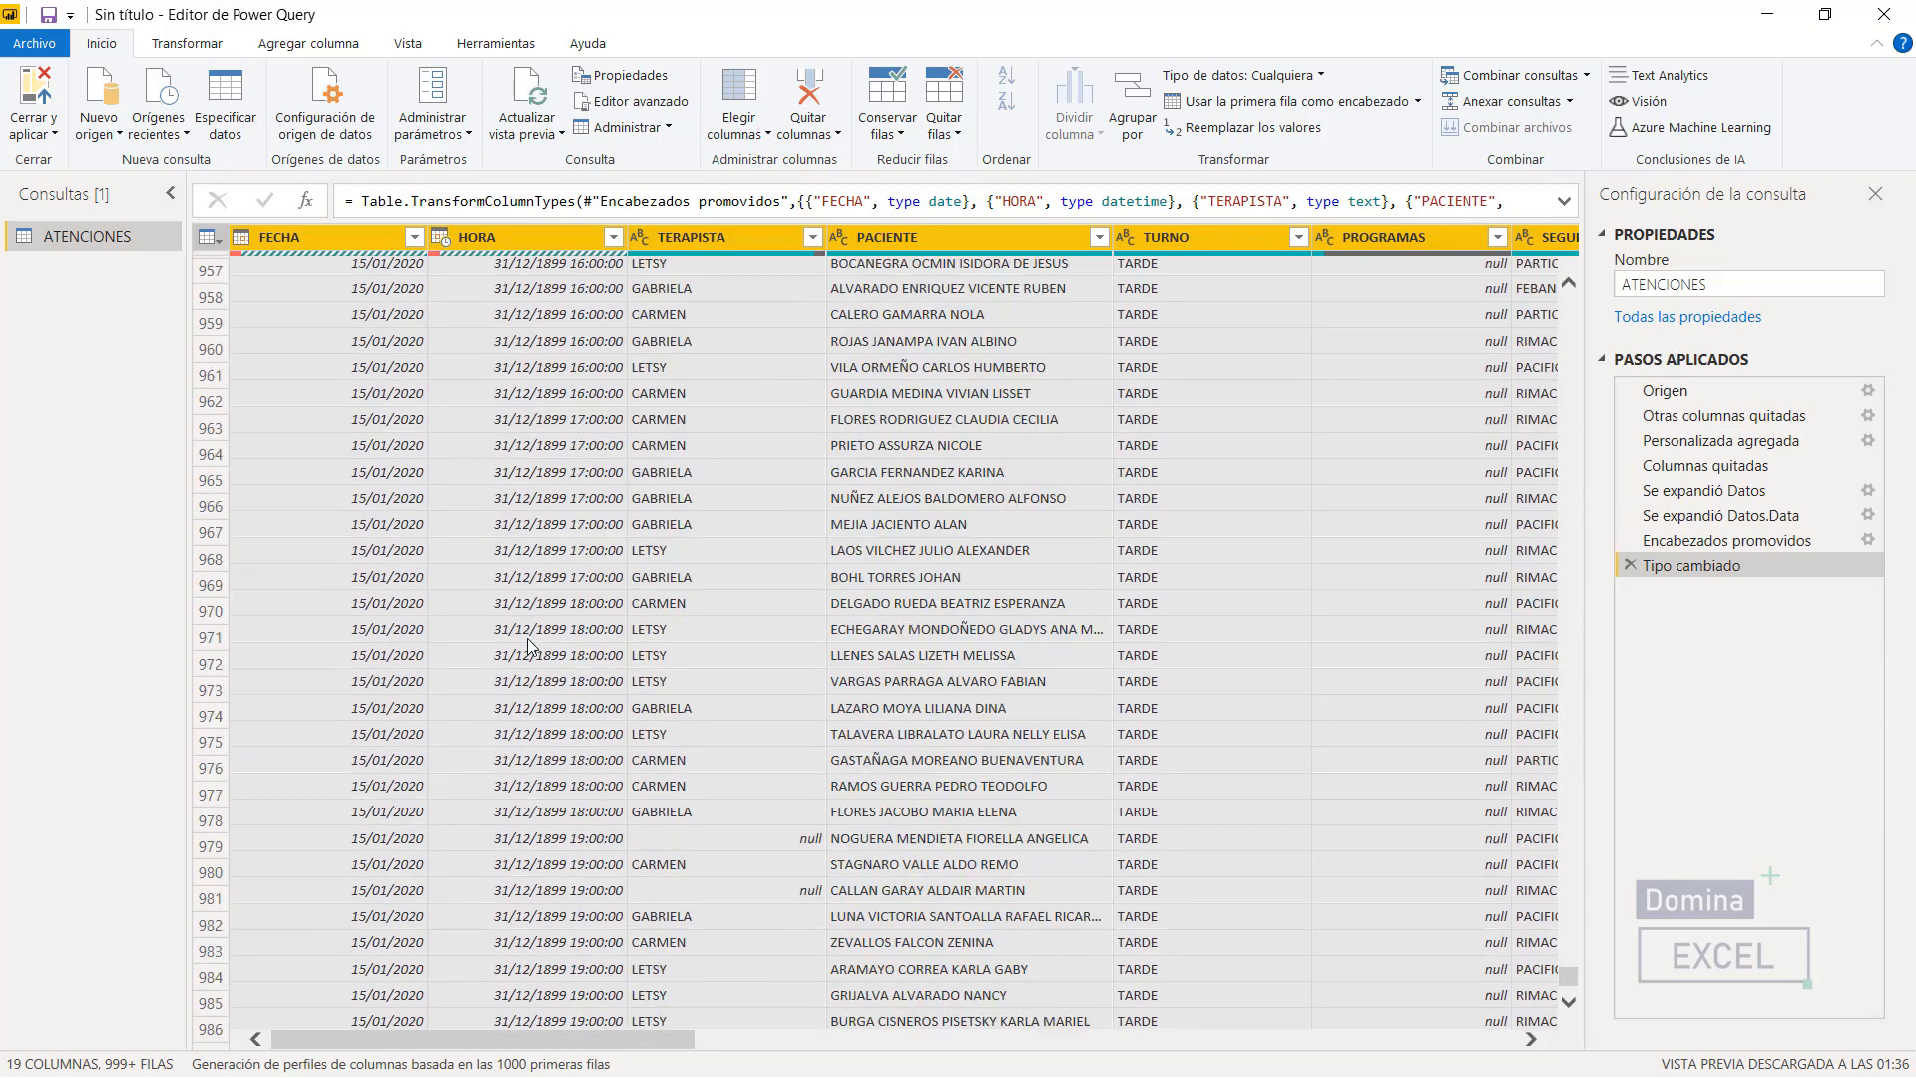
scroll(527, 645, "down", 5)
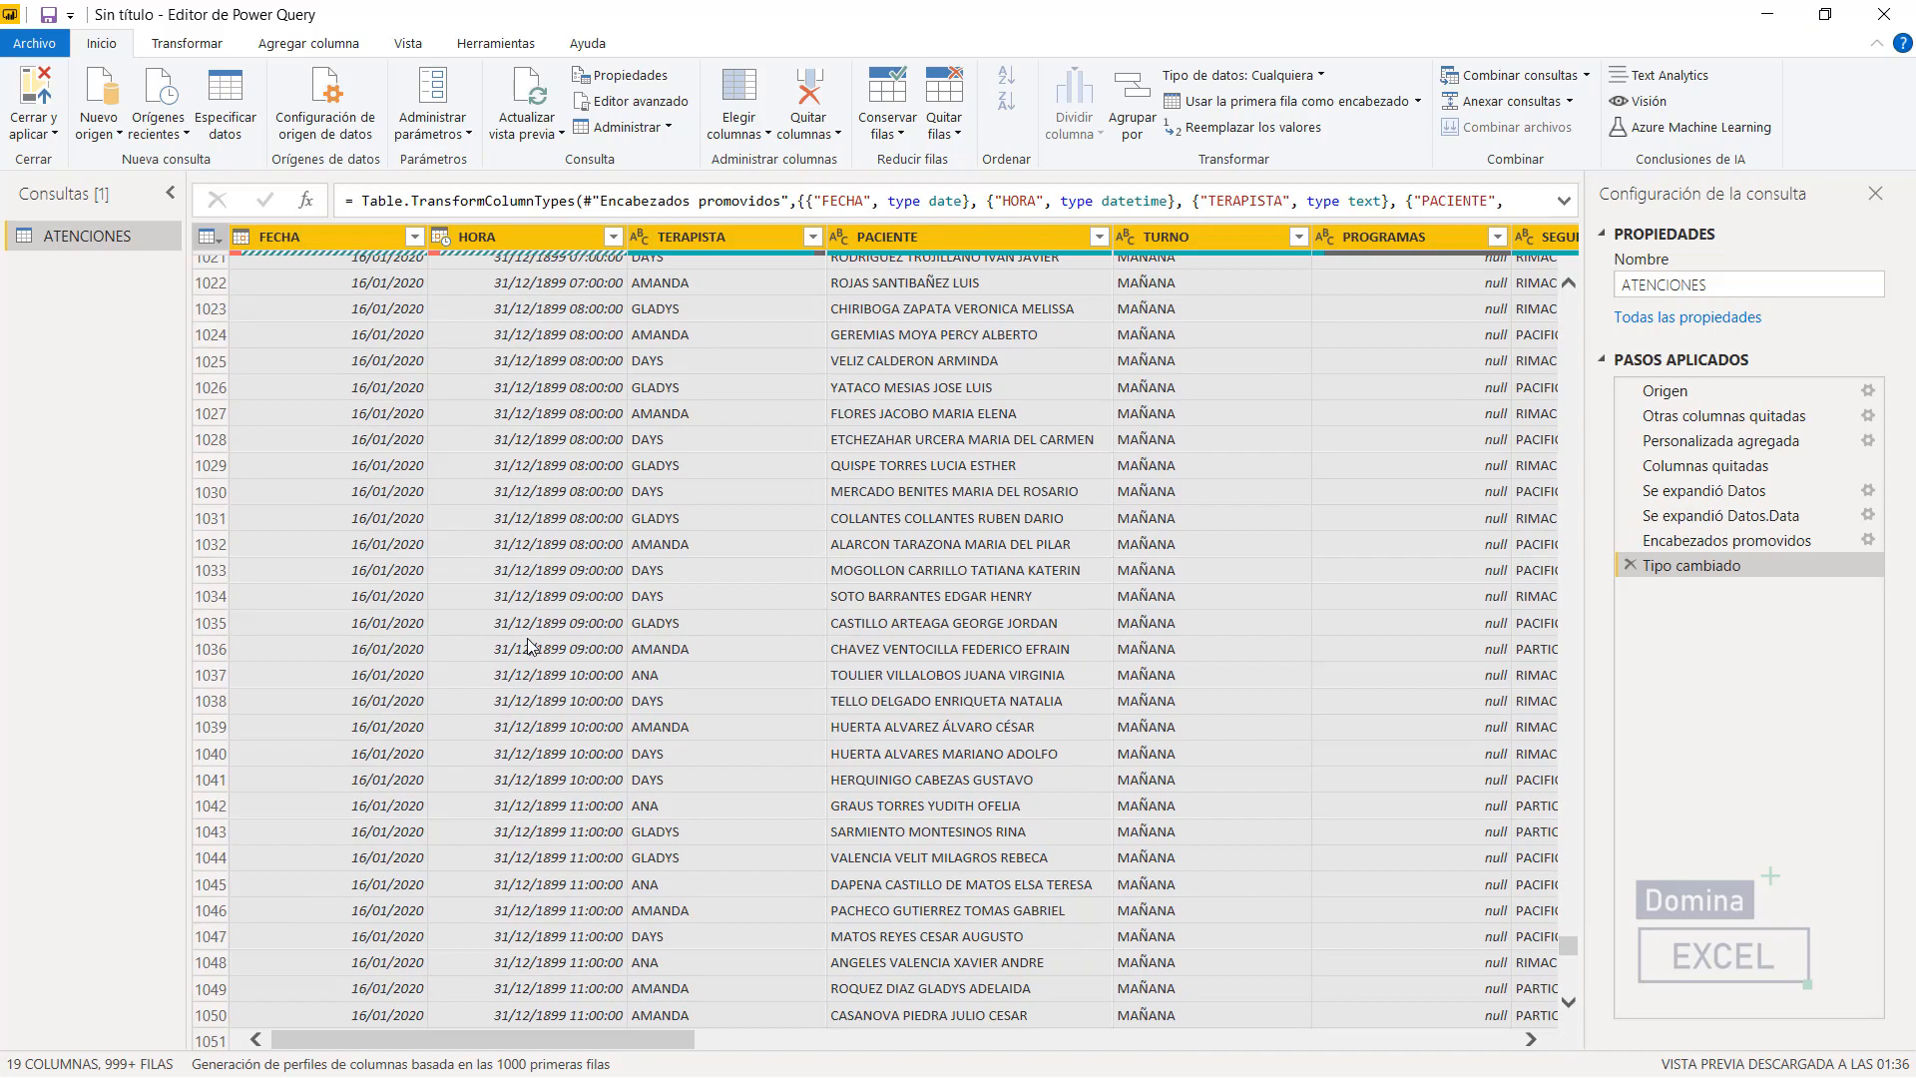
scroll(526, 646, "down", 20)
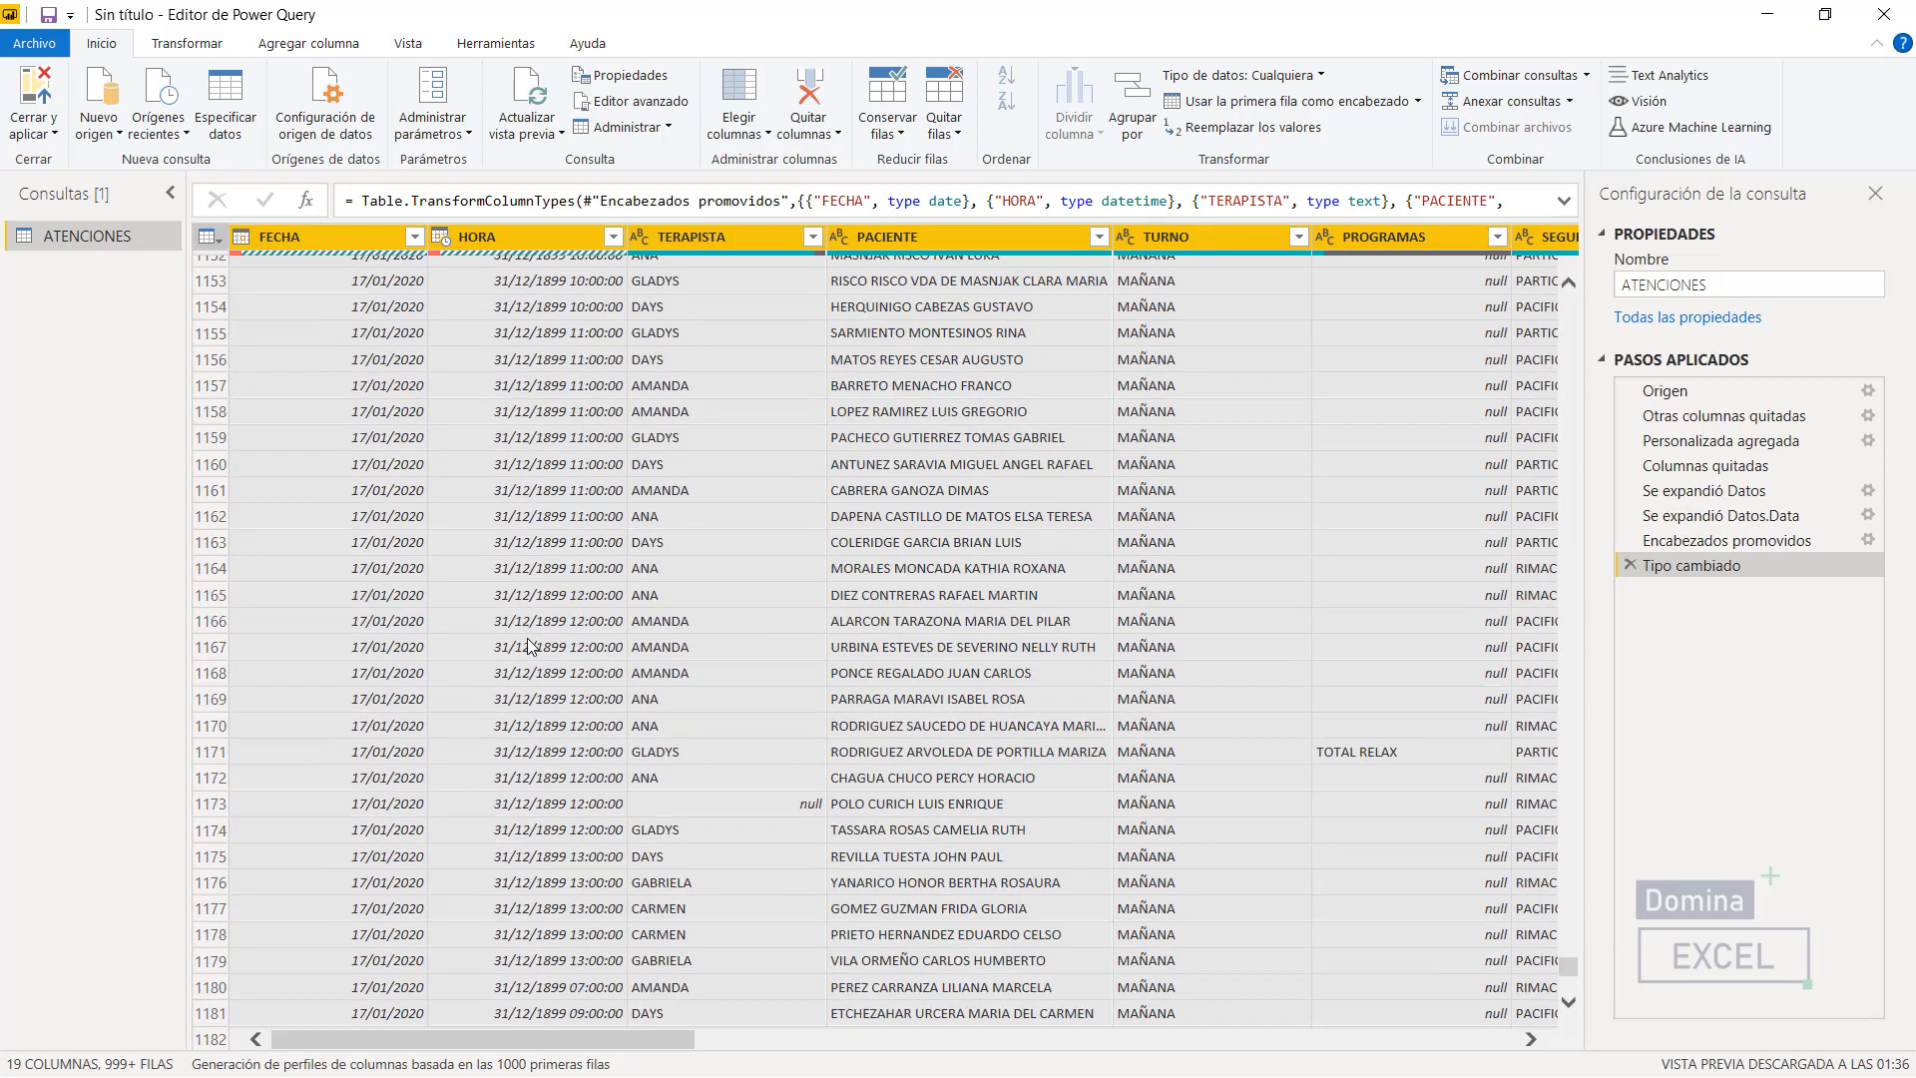
scroll(527, 645, "down", 20)
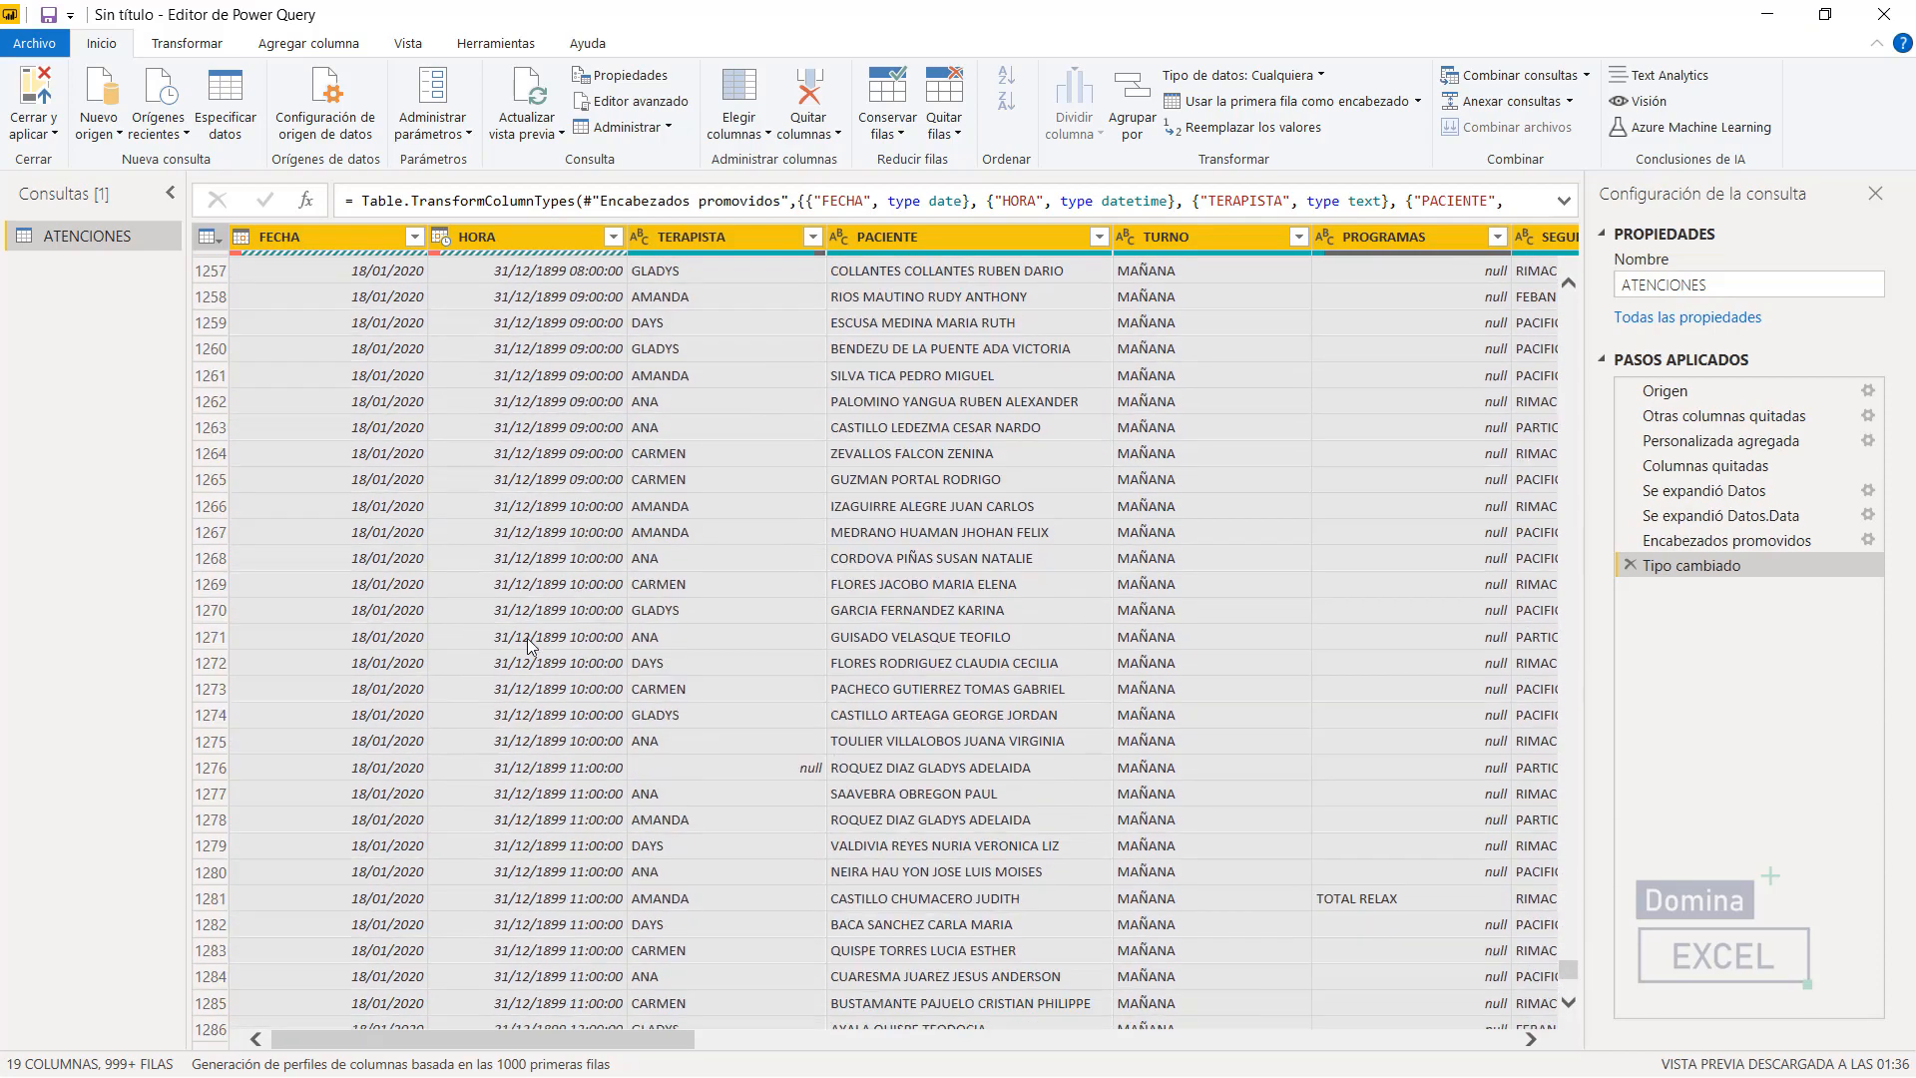
scroll(527, 646, "down", 17)
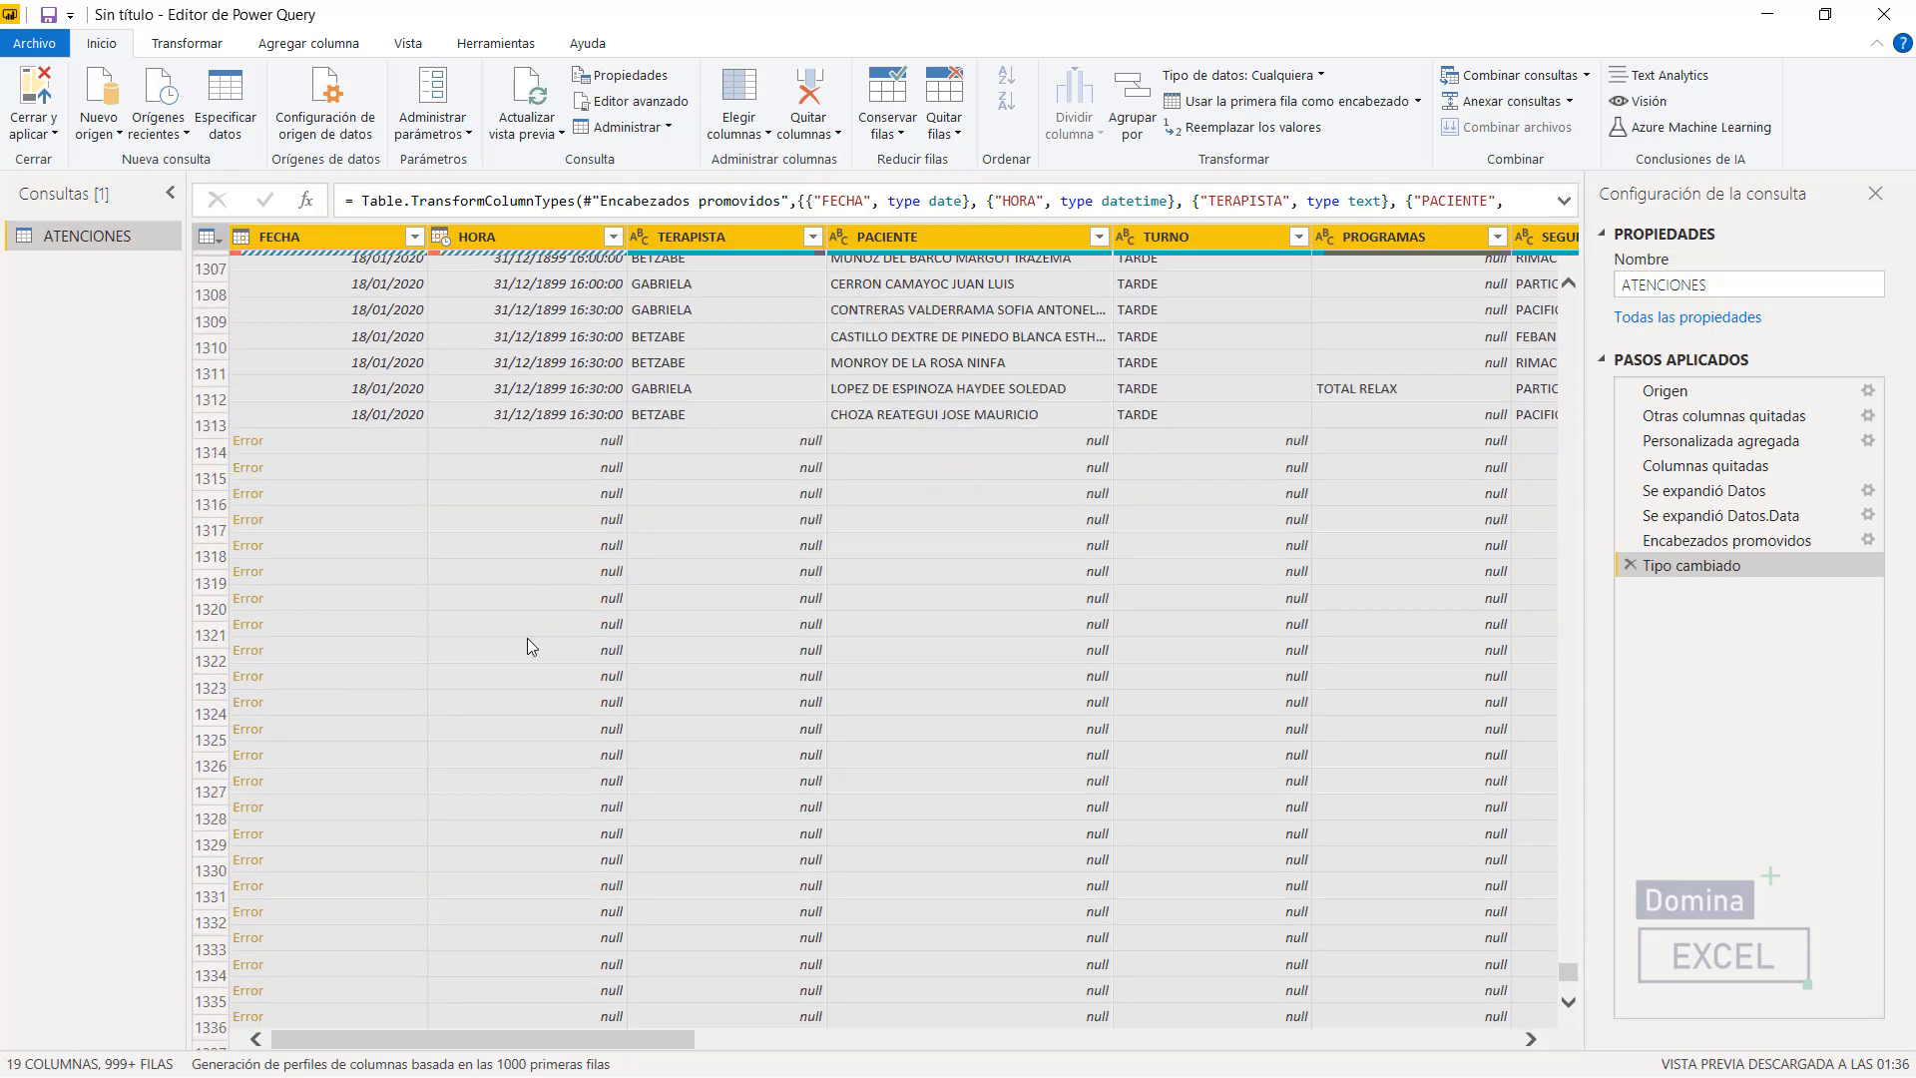
scroll(526, 645, "down", 2)
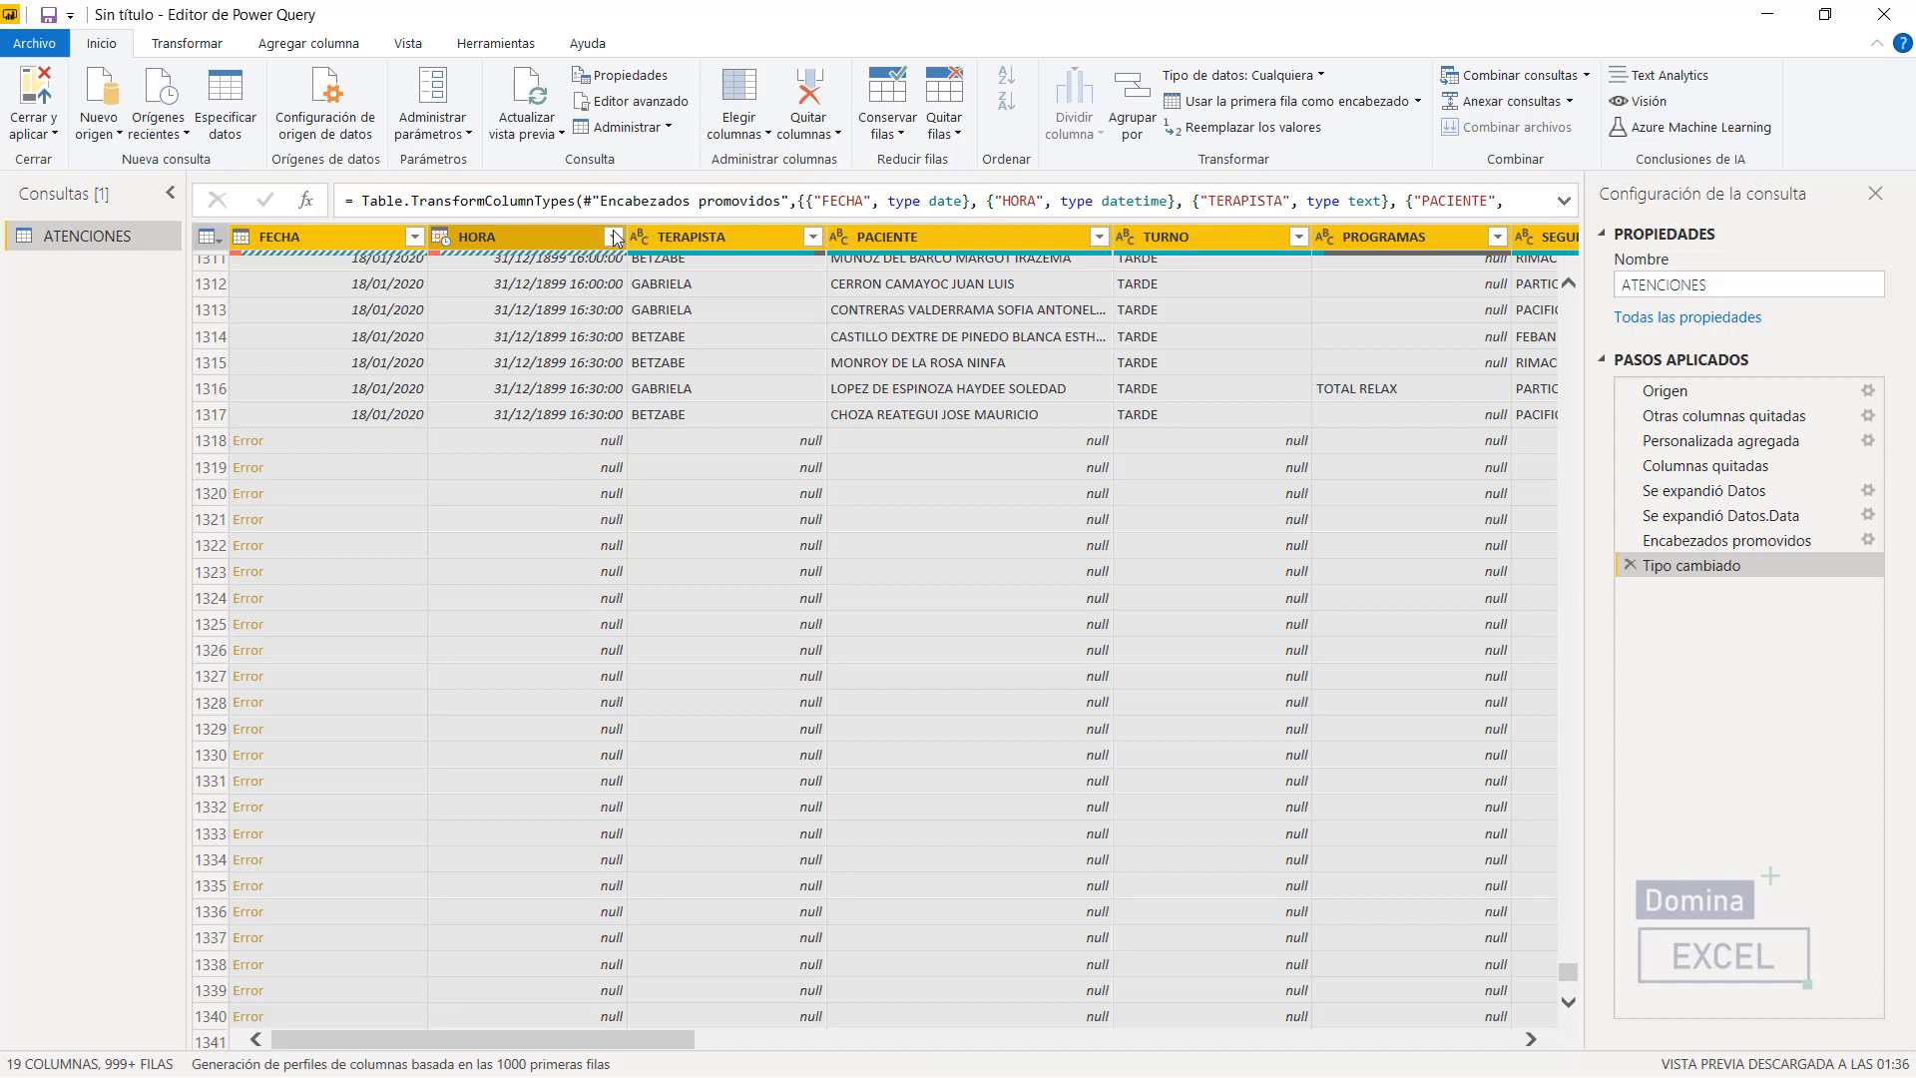
- Remove the rows with errors across all columns of the ATENCIONES query
left_click(953, 140)
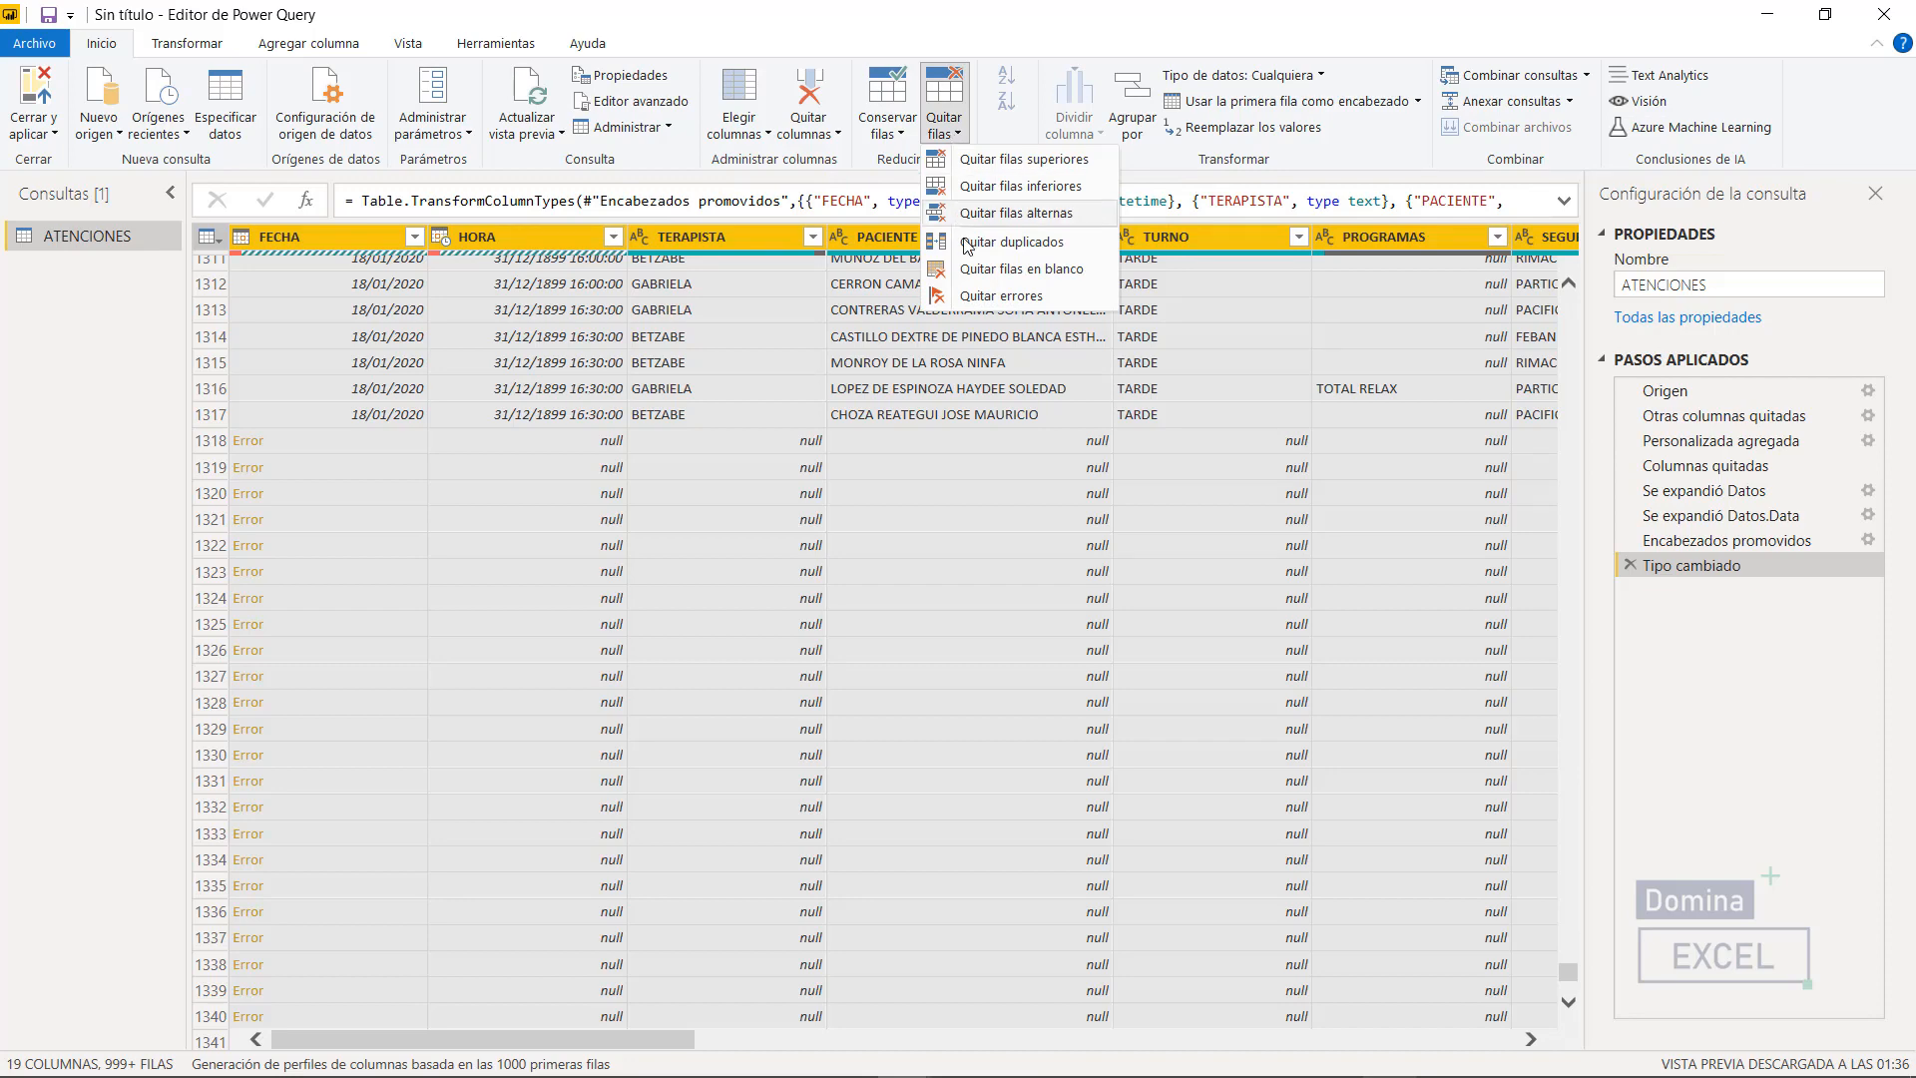
left_click(983, 296)
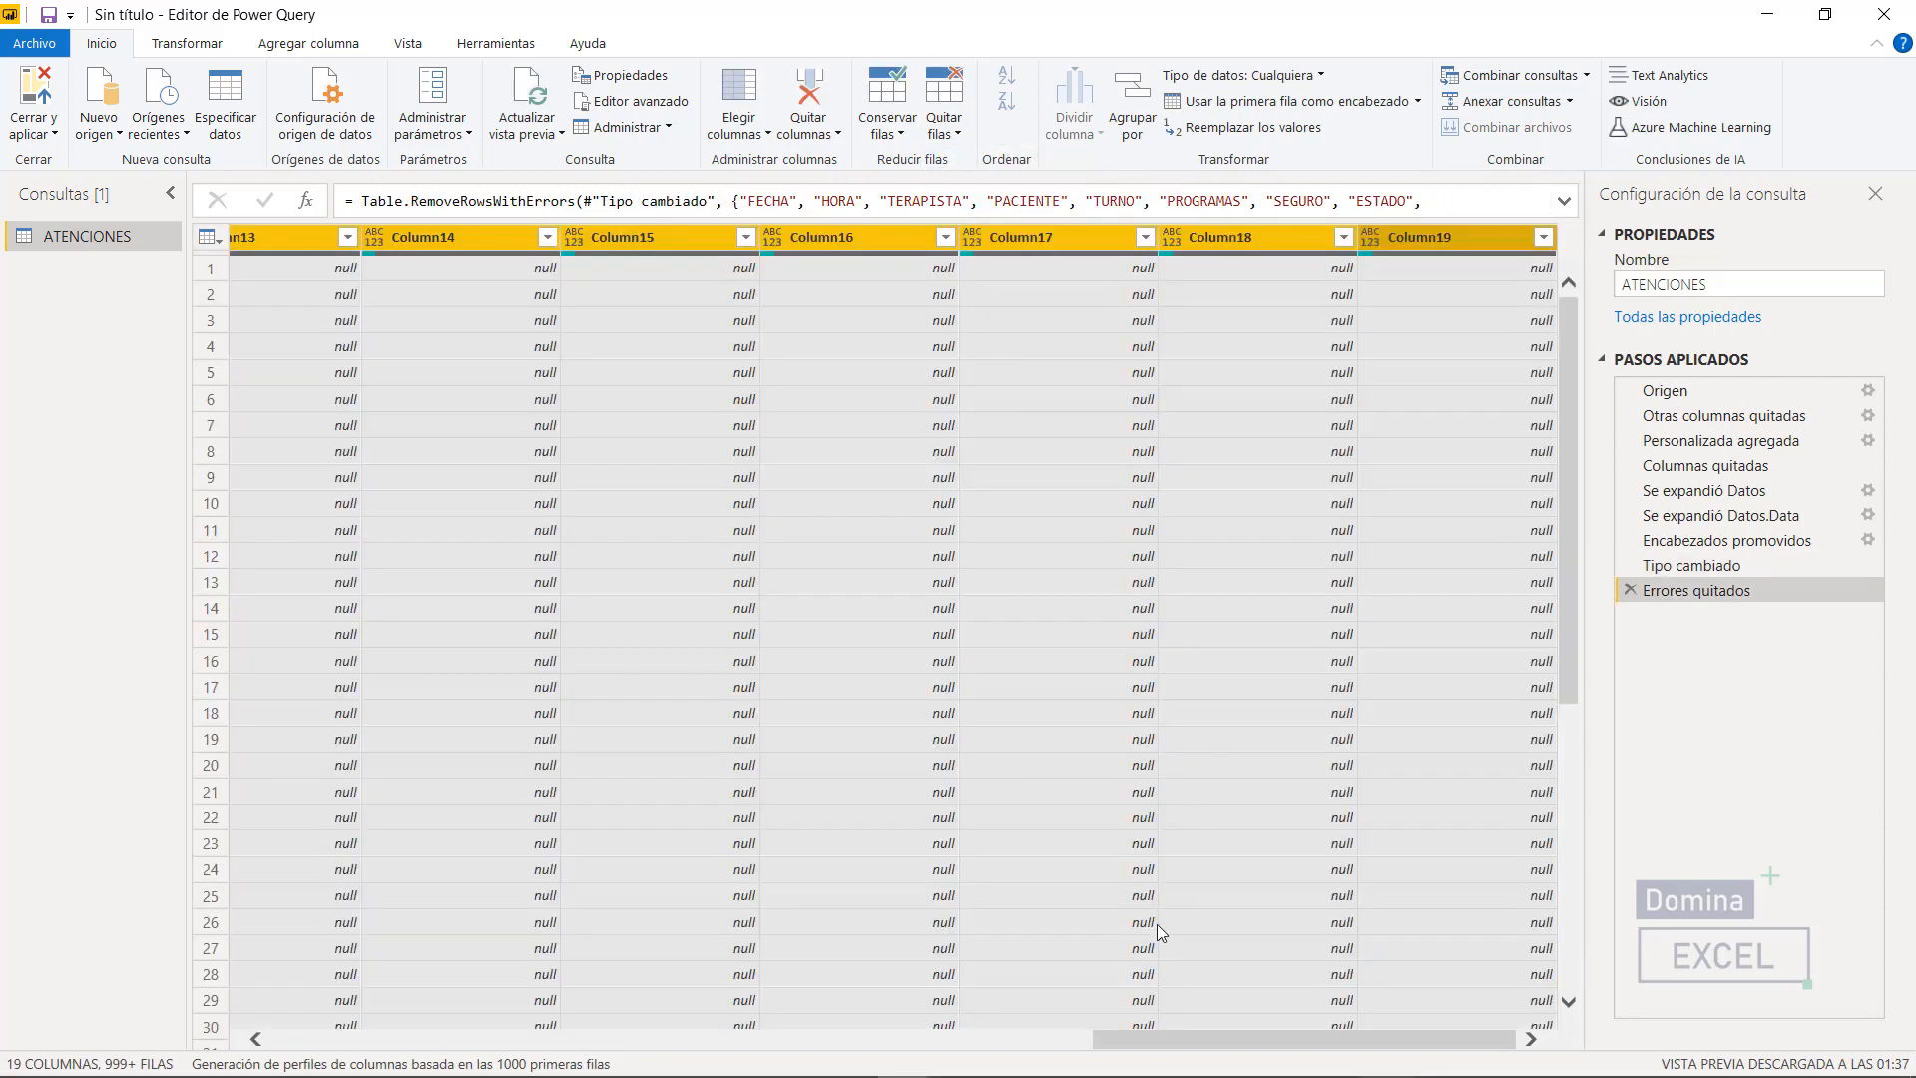
- Remove the empty columns Column12 through Column19 and the OBSERVACIONES column from the ATENCIONES query
left_click_drag(1114, 1038, 231, 940)
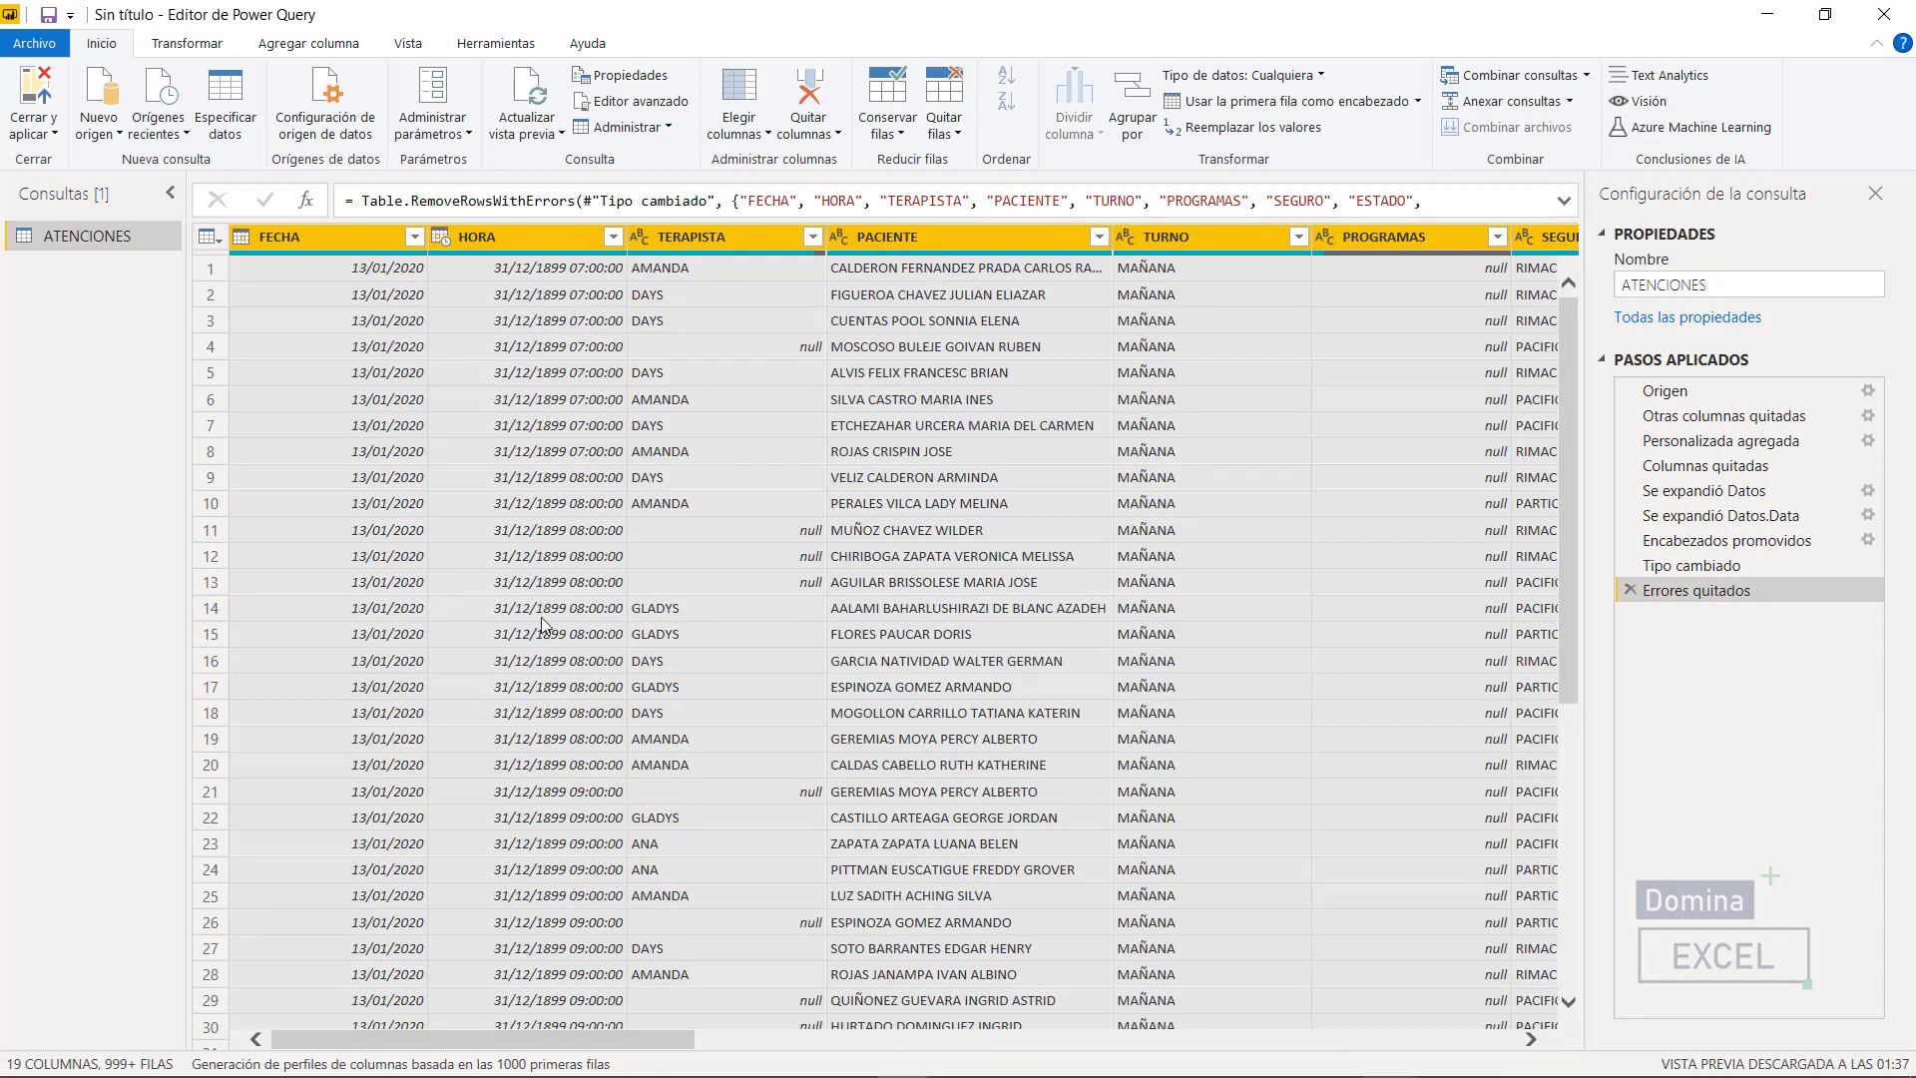
mouse_move(286, 262)
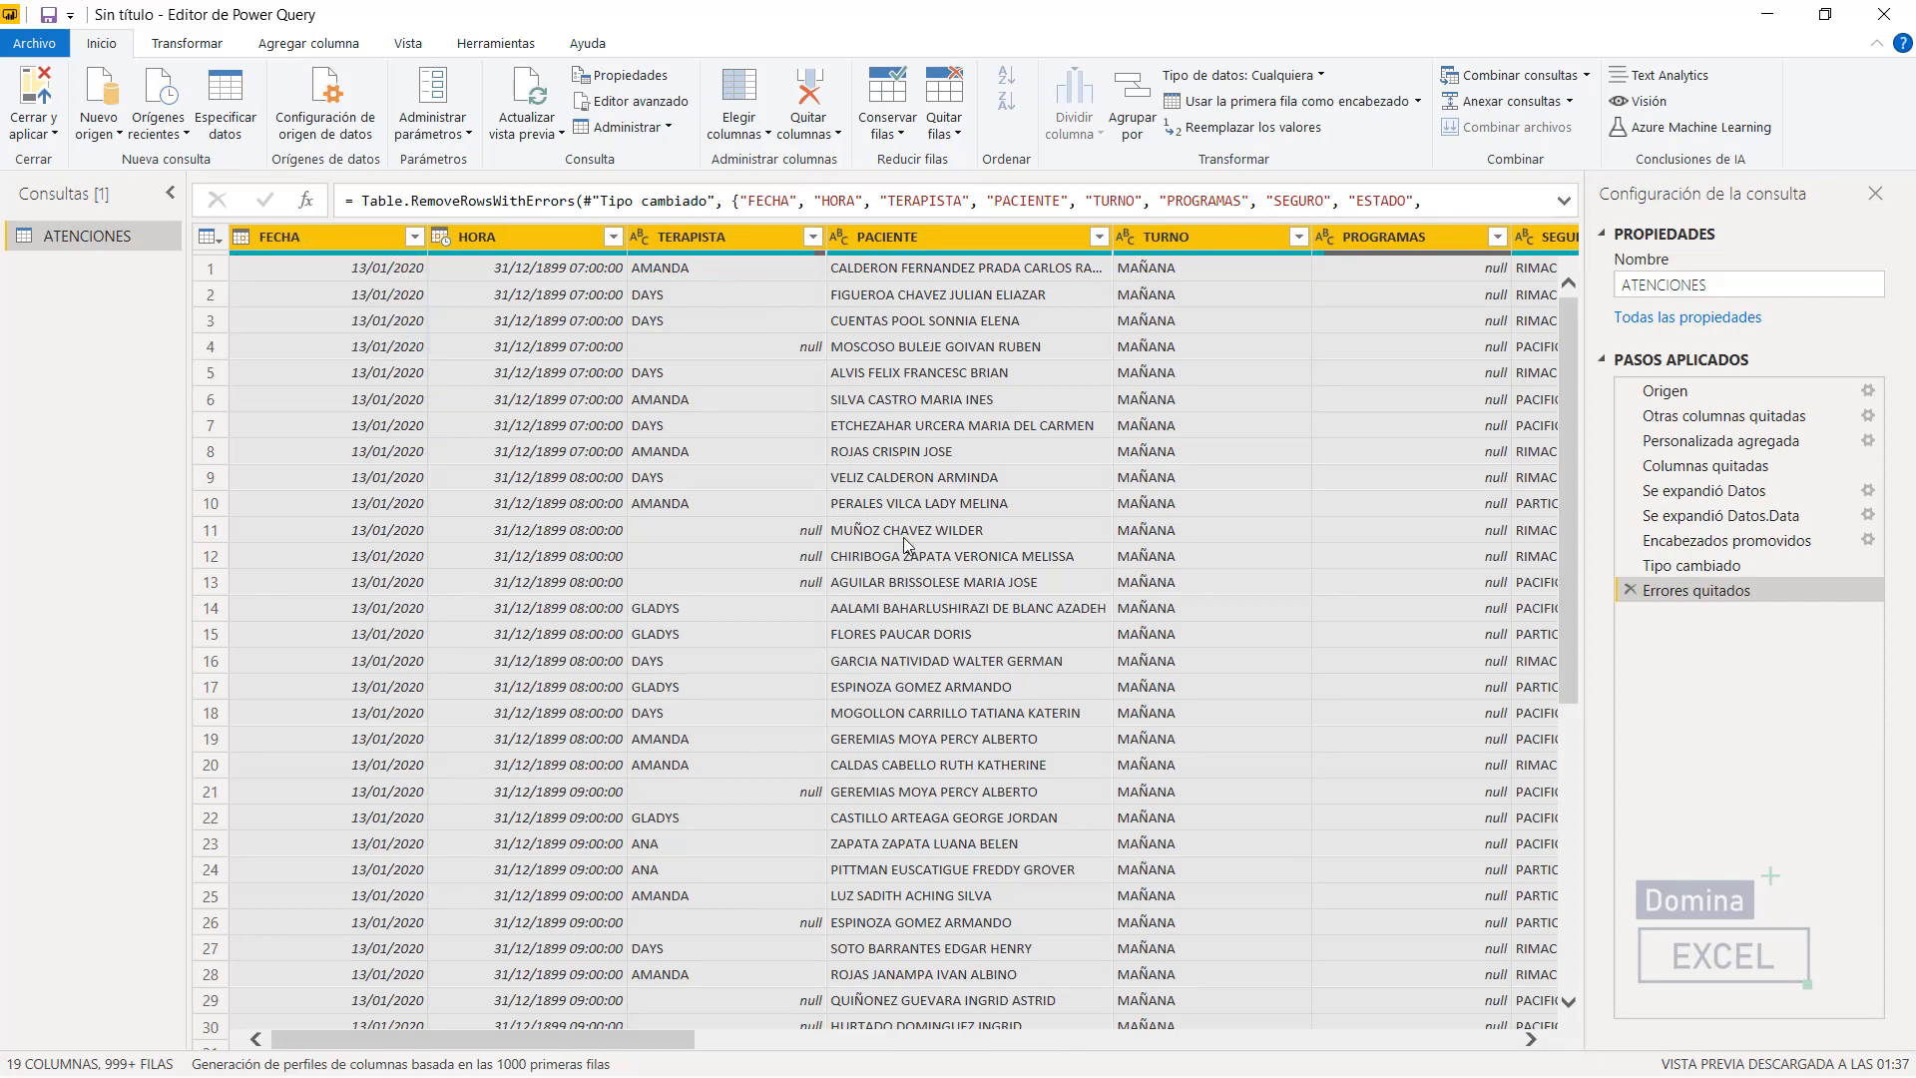
left_click_drag(678, 1051, 1287, 1045)
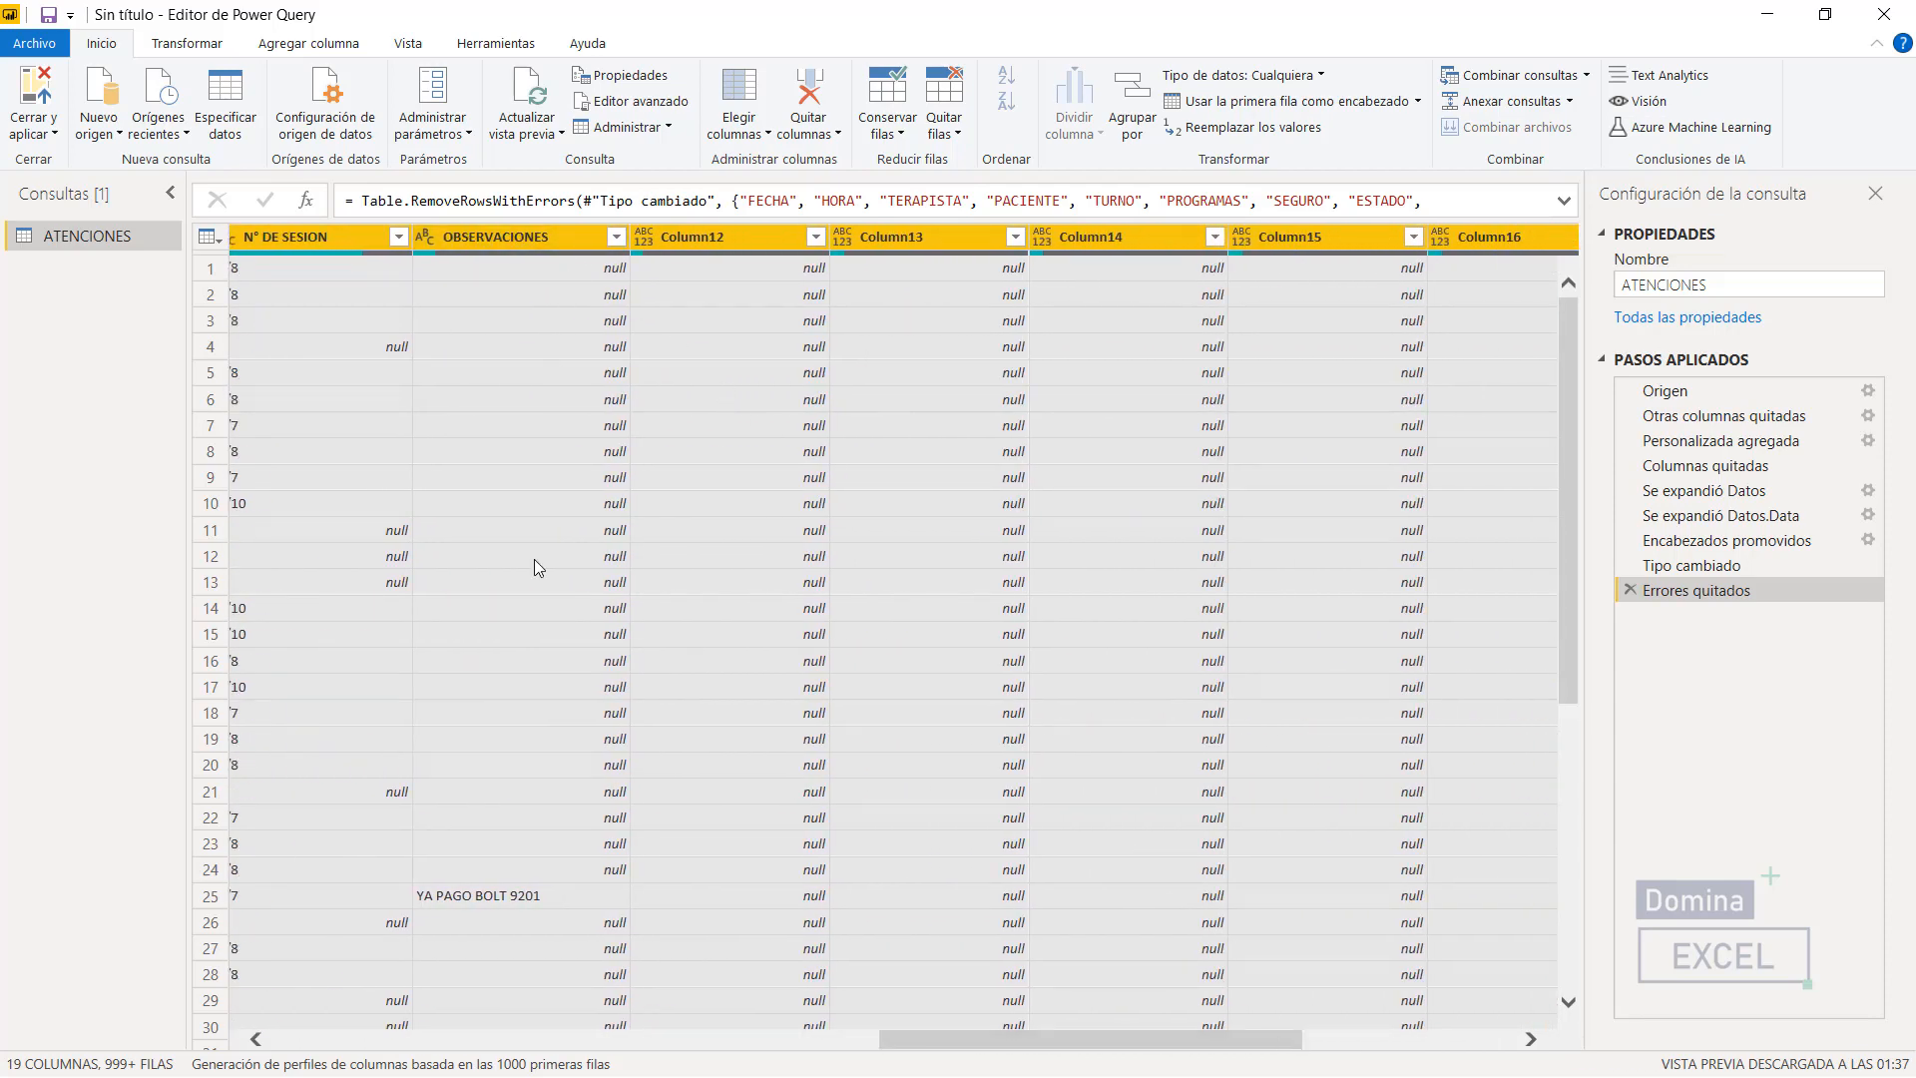
left_click(493, 895)
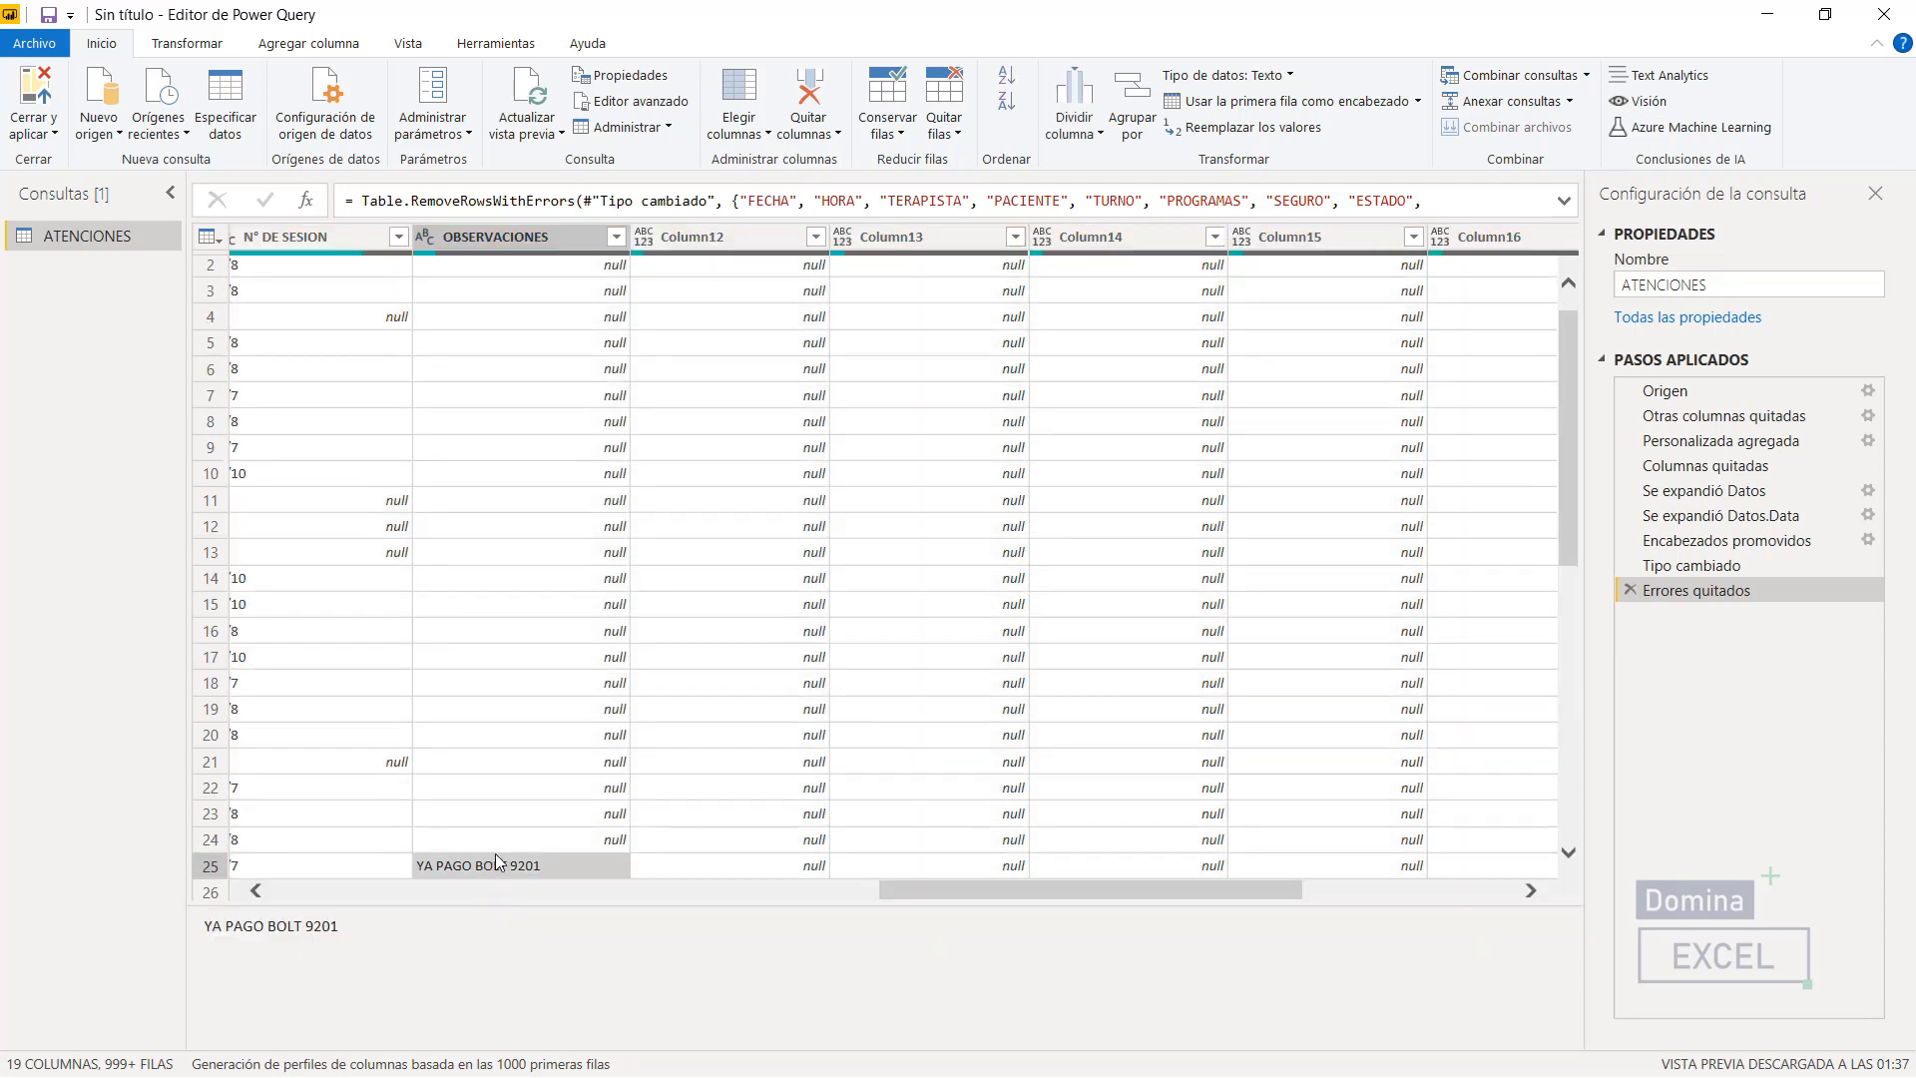
left_click(739, 238)
left_click_drag(1023, 1038, 1284, 1033)
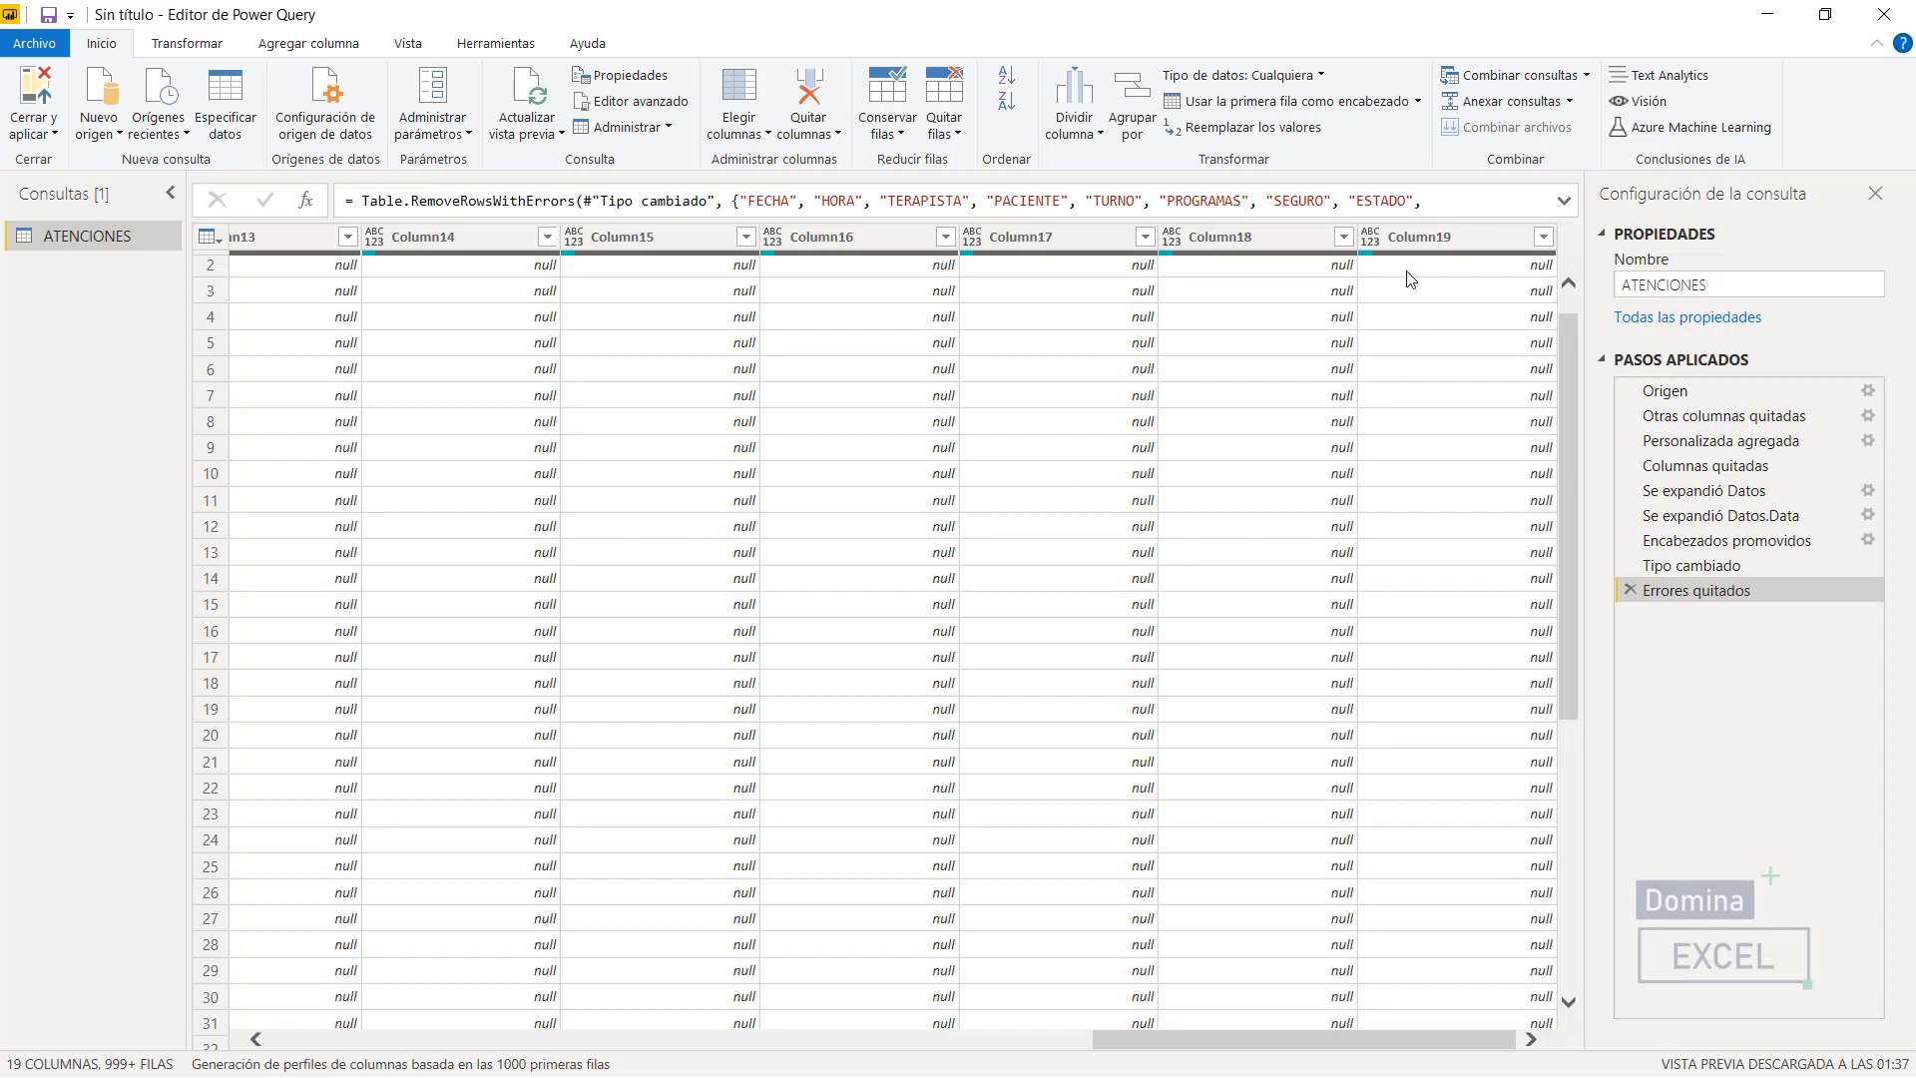
left_click(1407, 242)
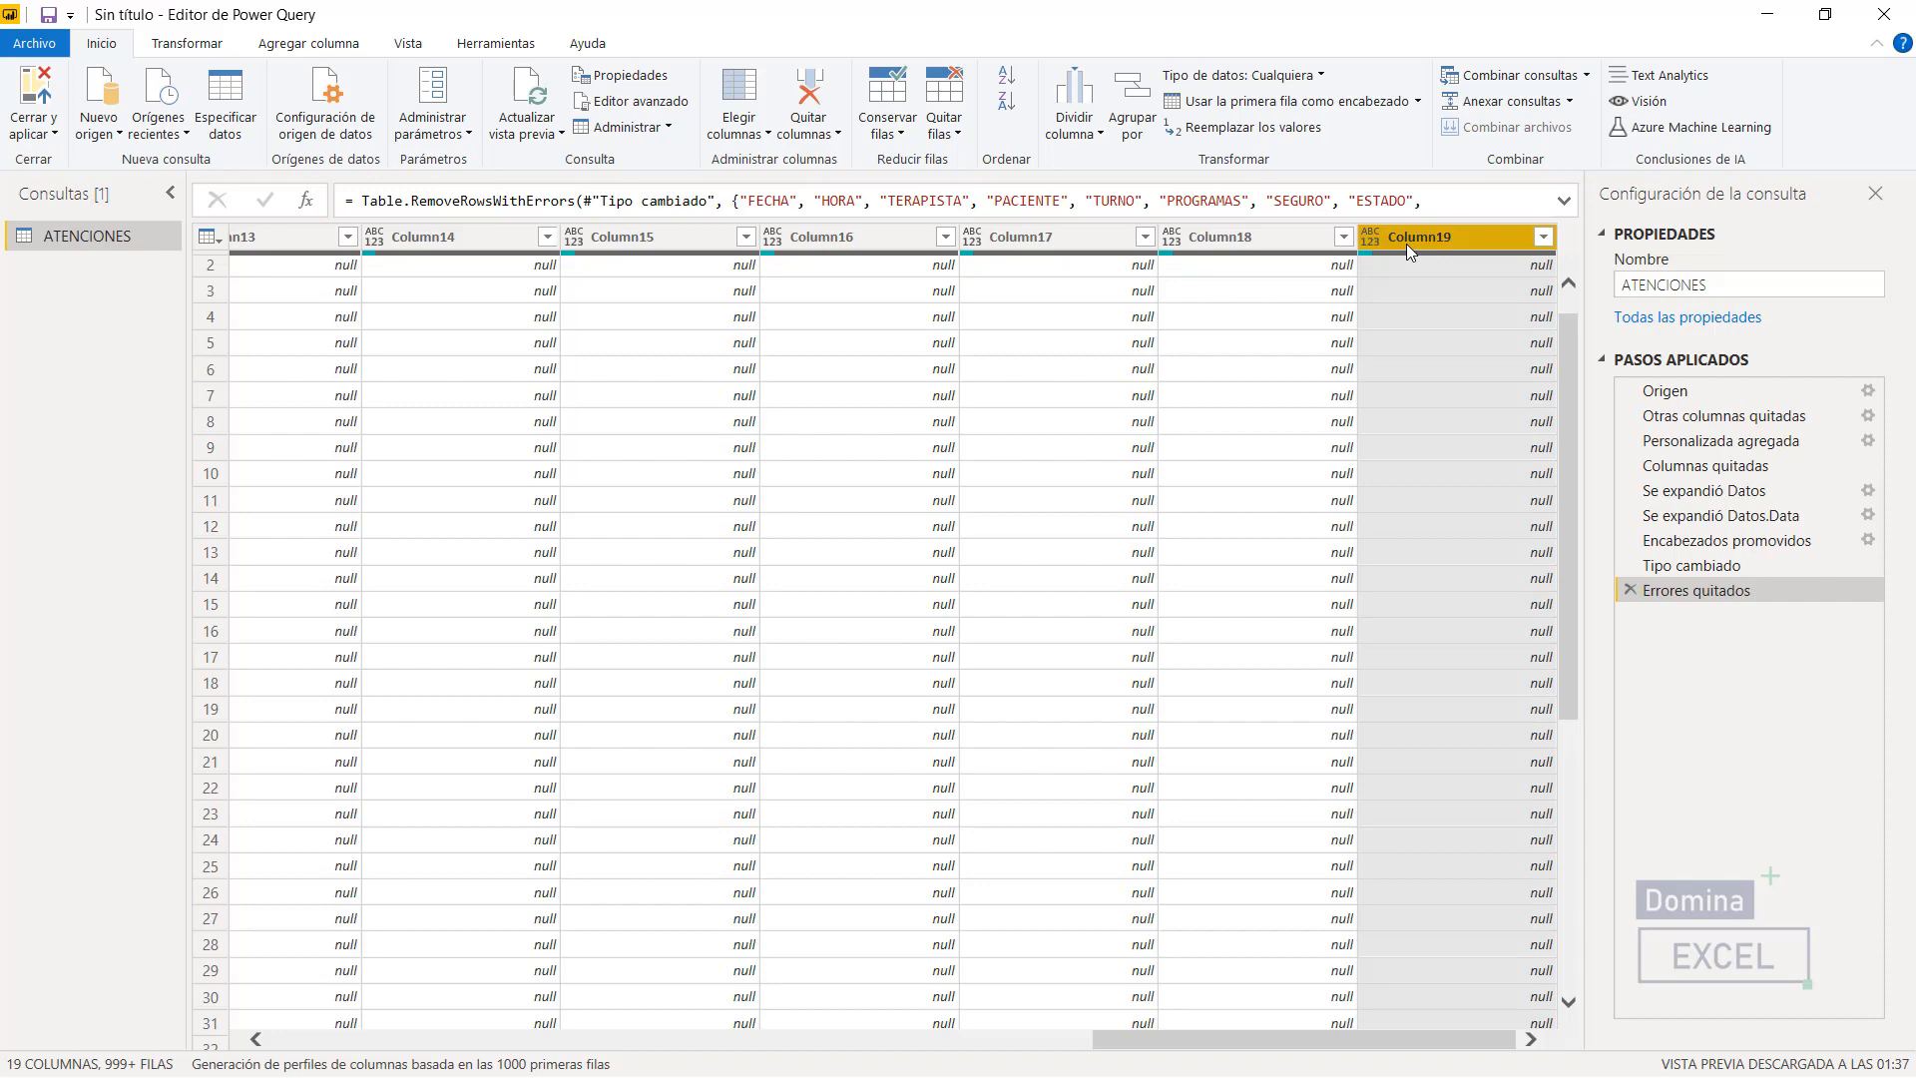
key("shift+Left")
key("shift+Left")
key("shift+Left")
key("shift+Left")
key("shift+Left")
key("shift+Left")
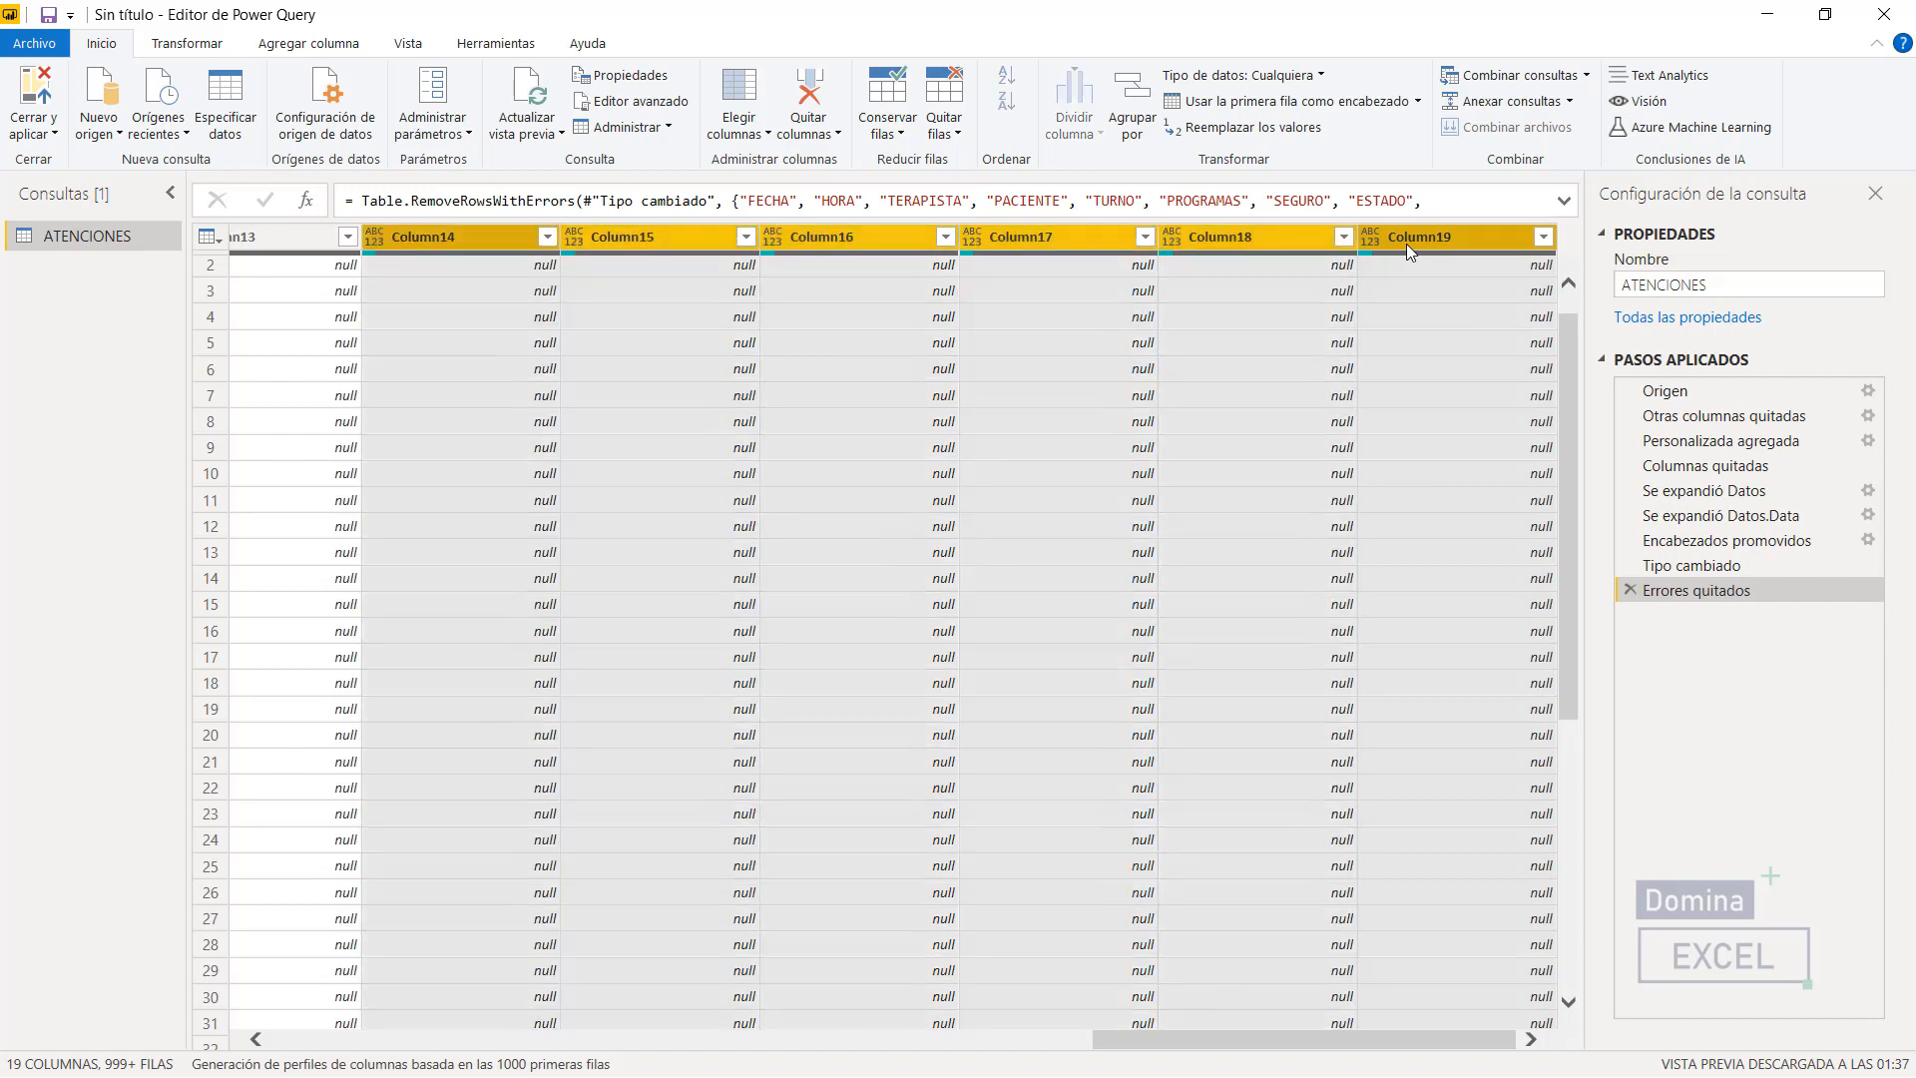
key("shift+Left")
key("shift+Left")
key("shift+Left")
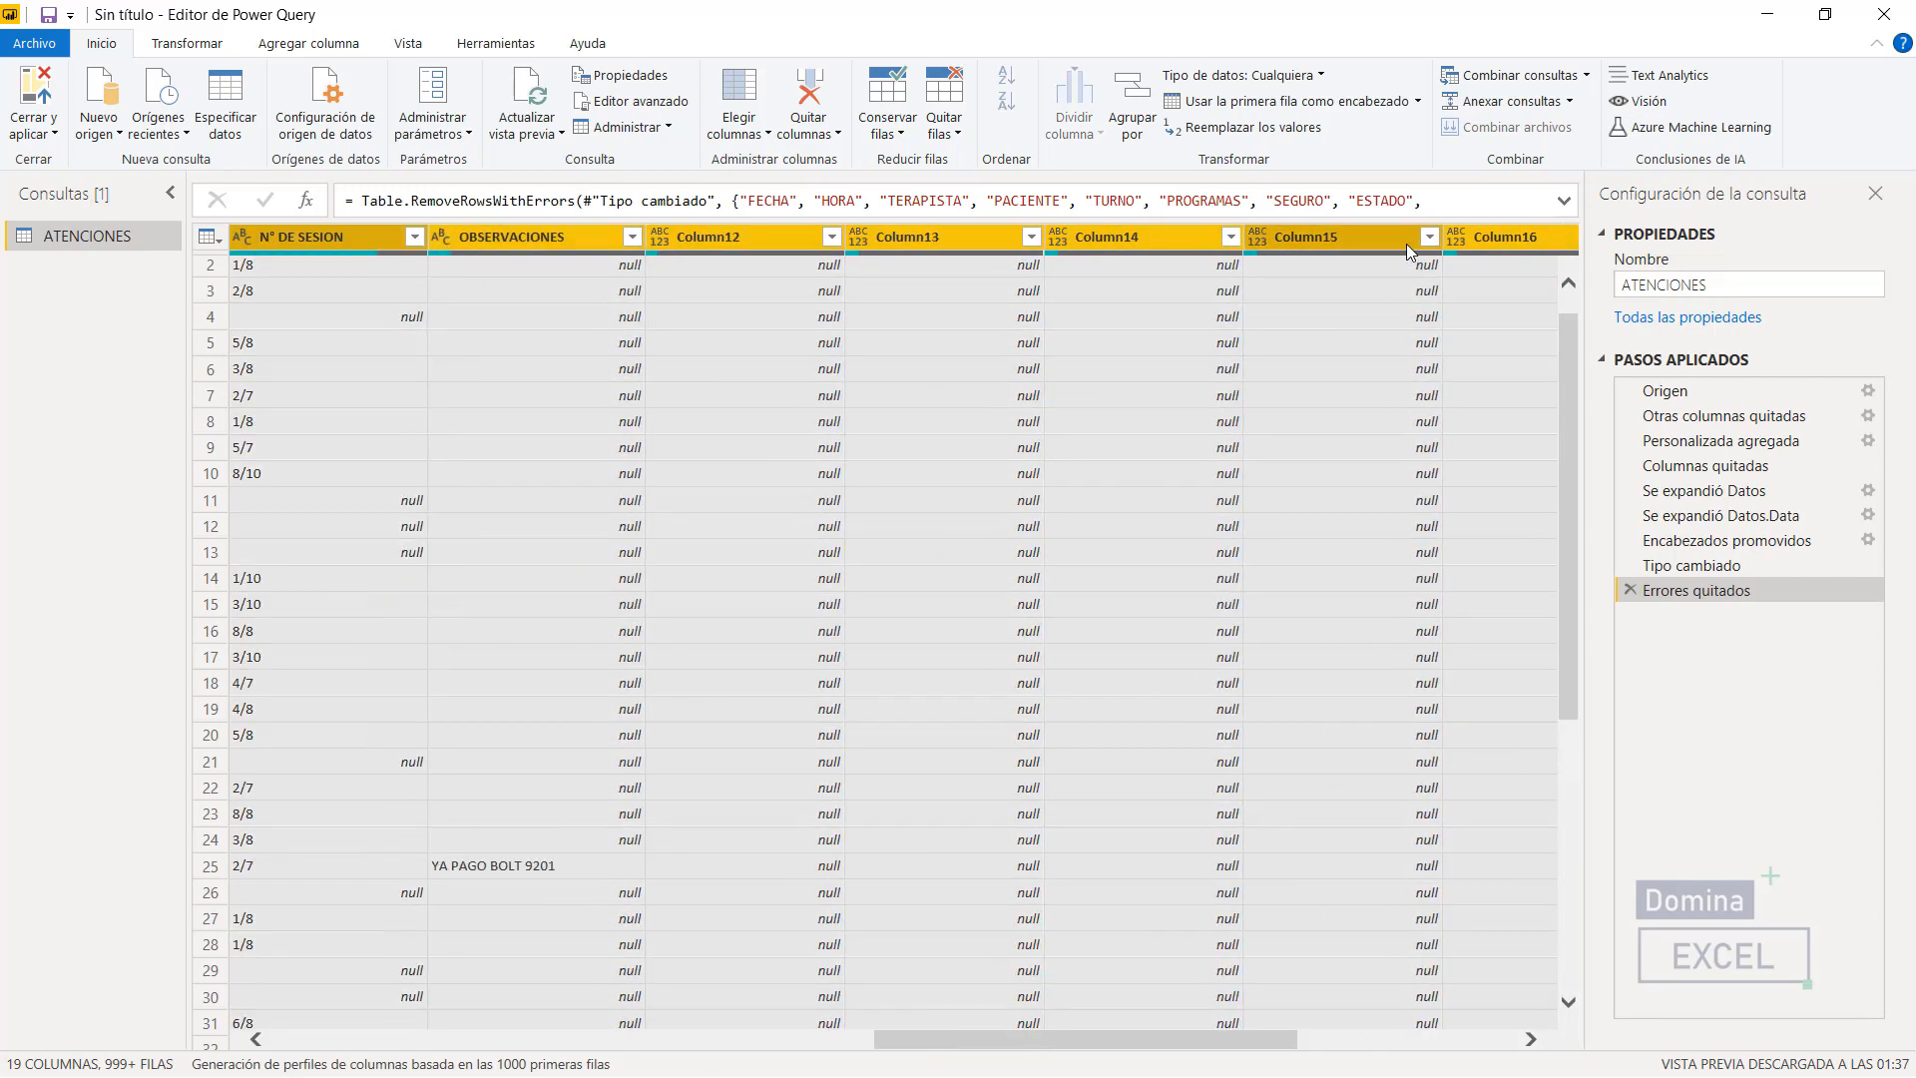
key("shift+Right")
key("shift+Right")
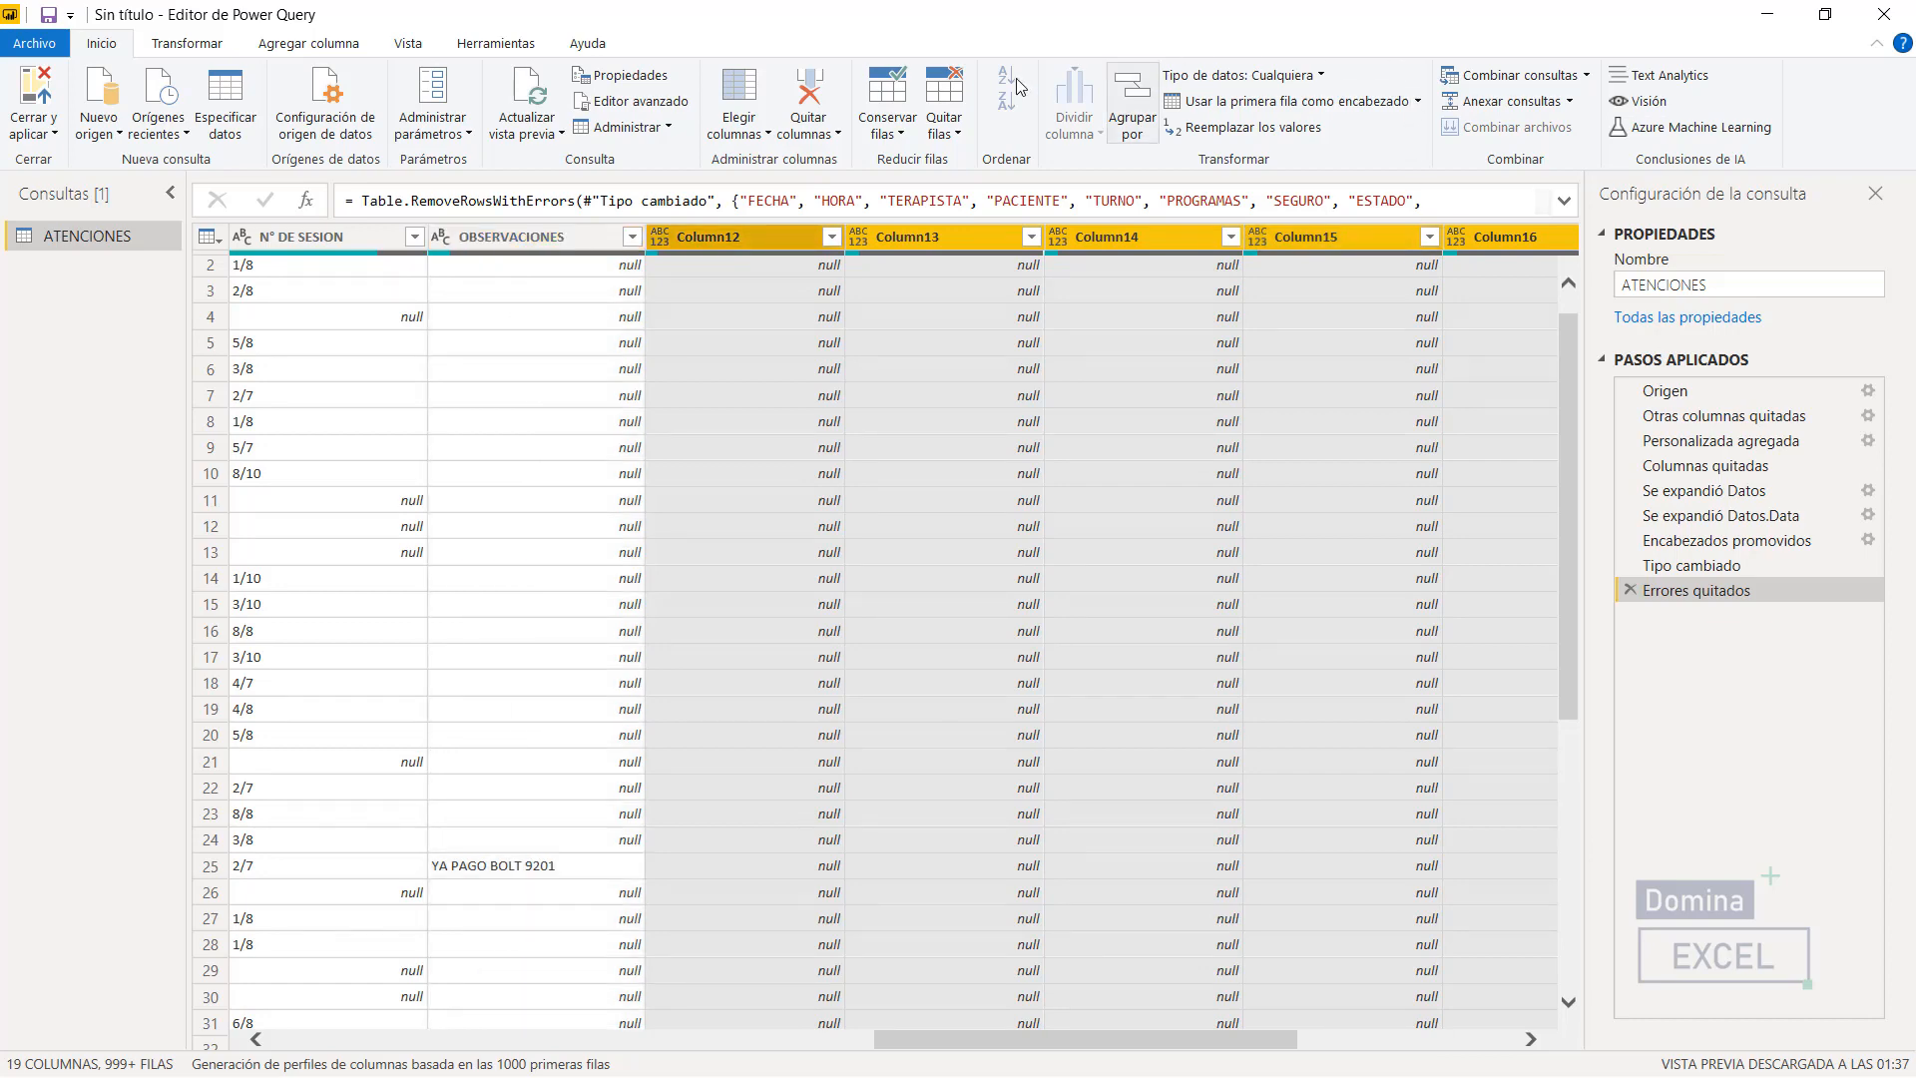
left_click(820, 99)
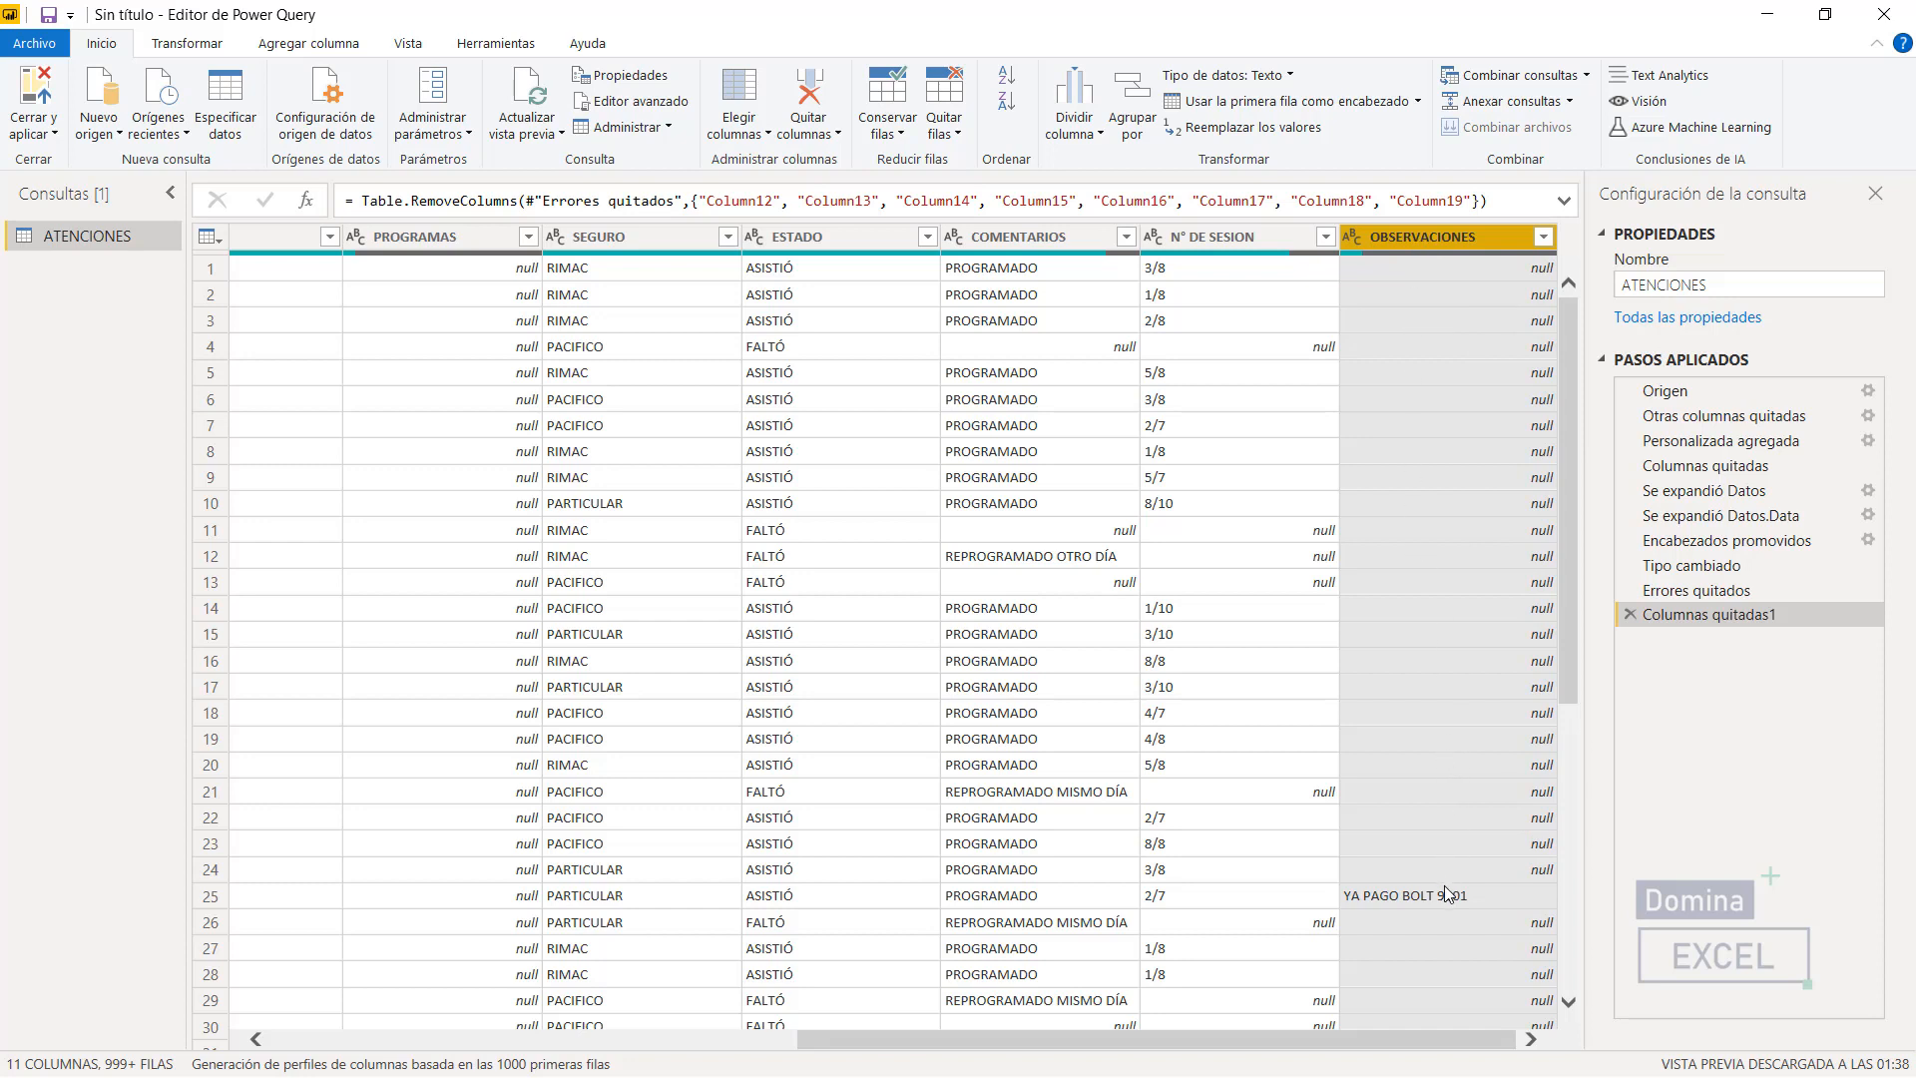
left_click(810, 93)
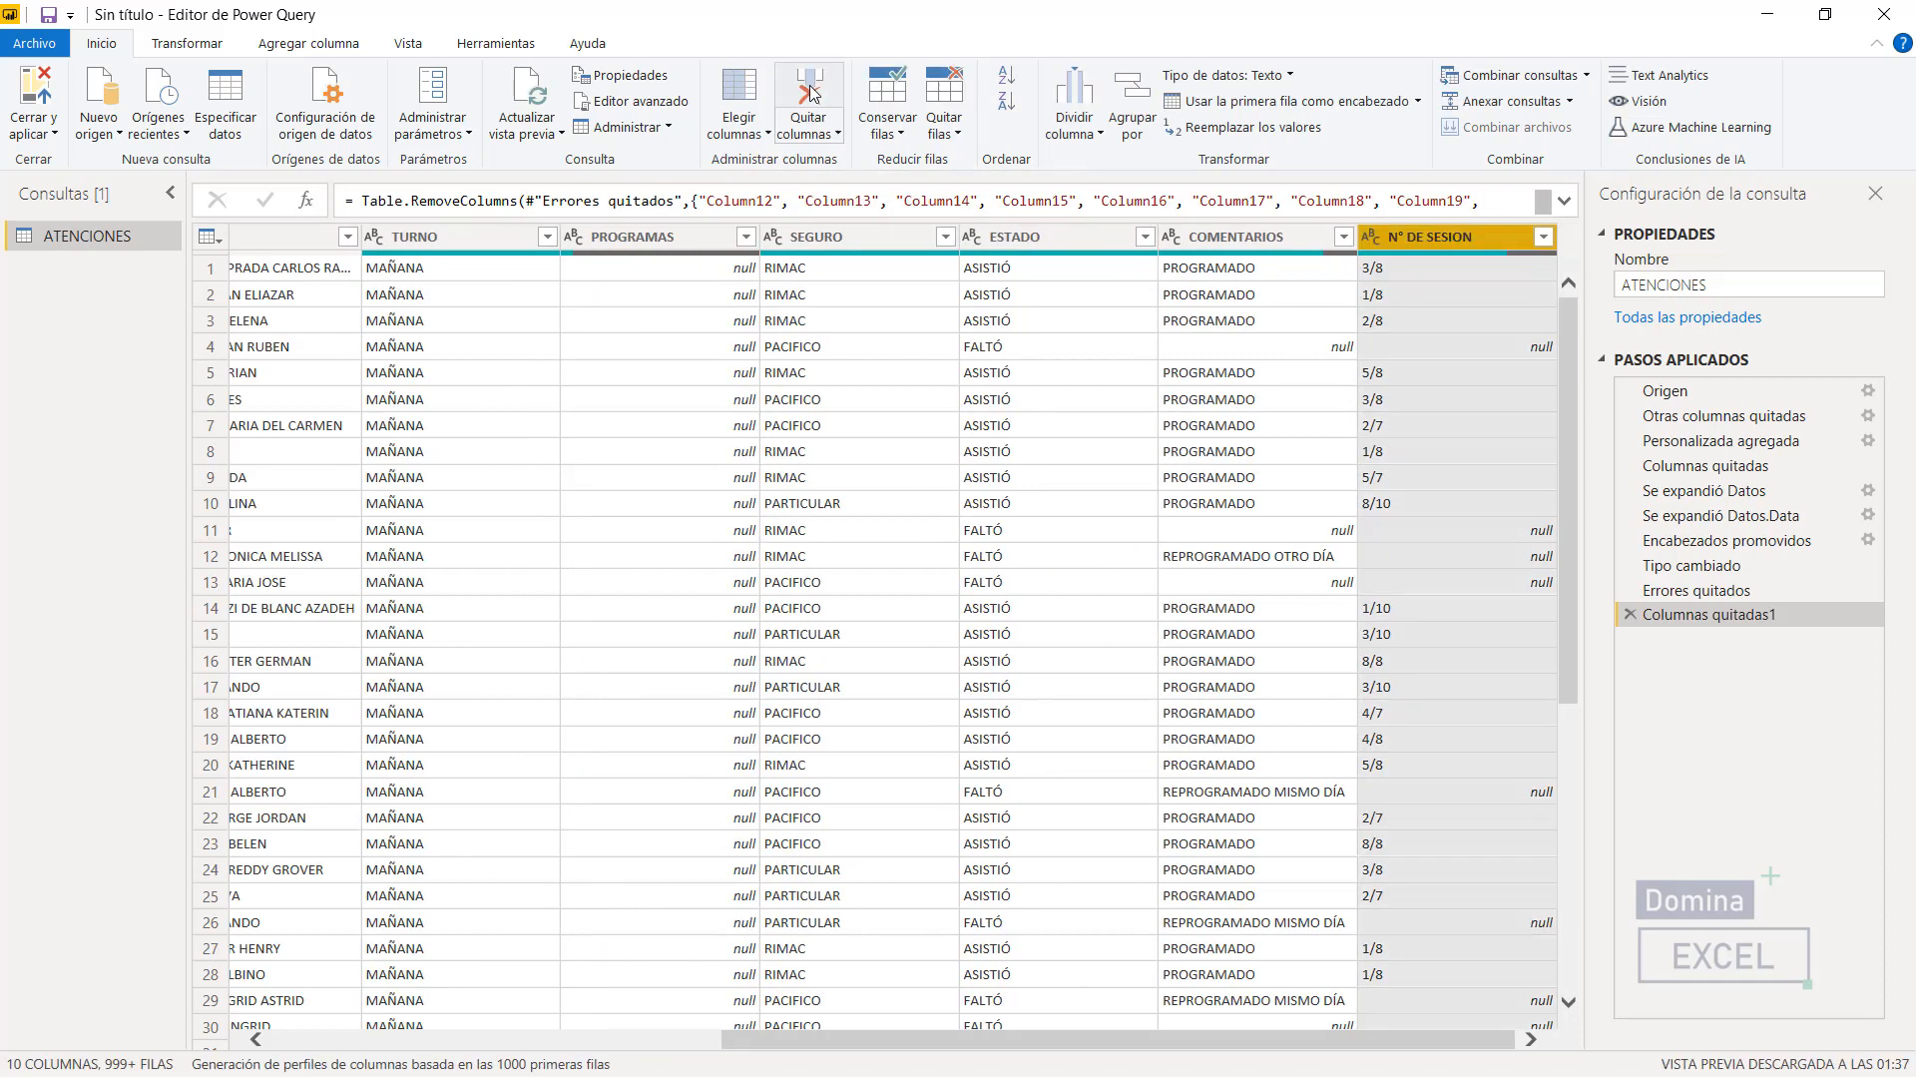
- Change the data type of the HORA column to Hora
left_click_drag(1050, 1038, 509, 1016)
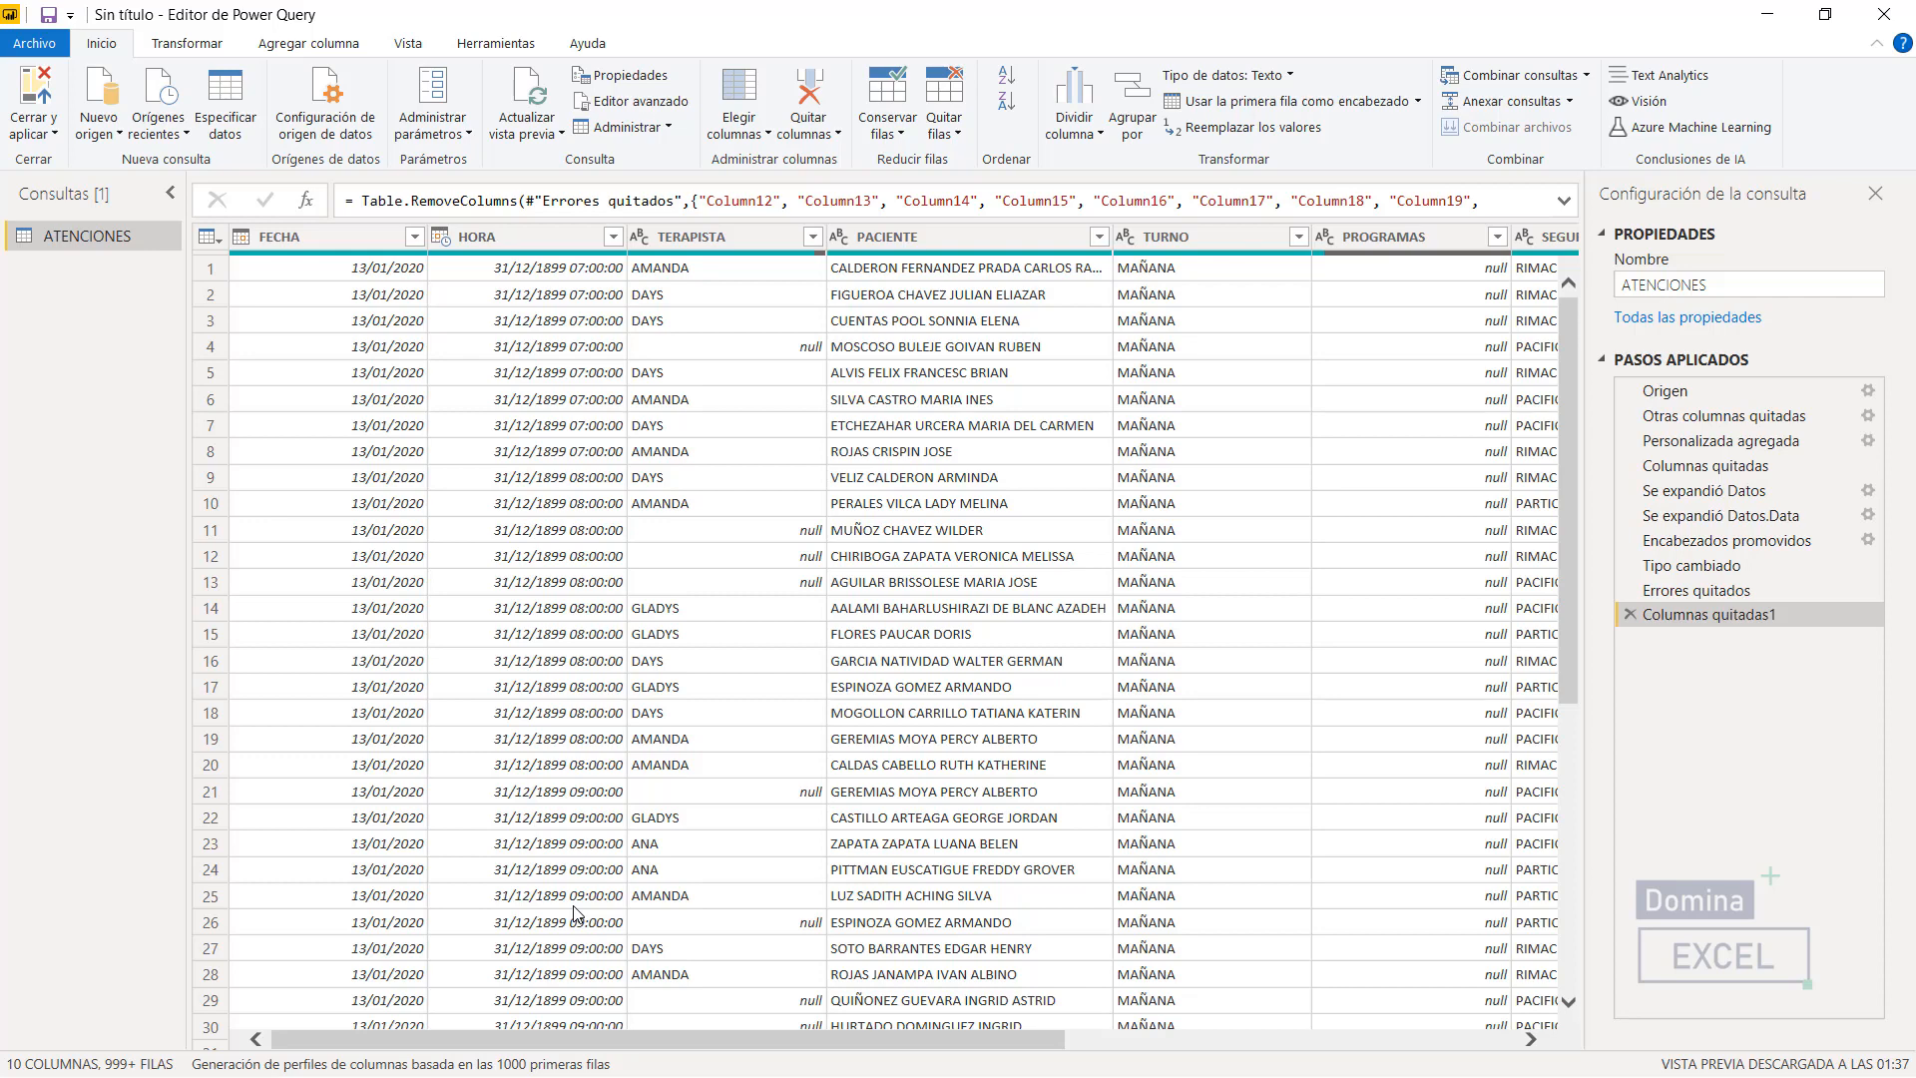
left_click(523, 244)
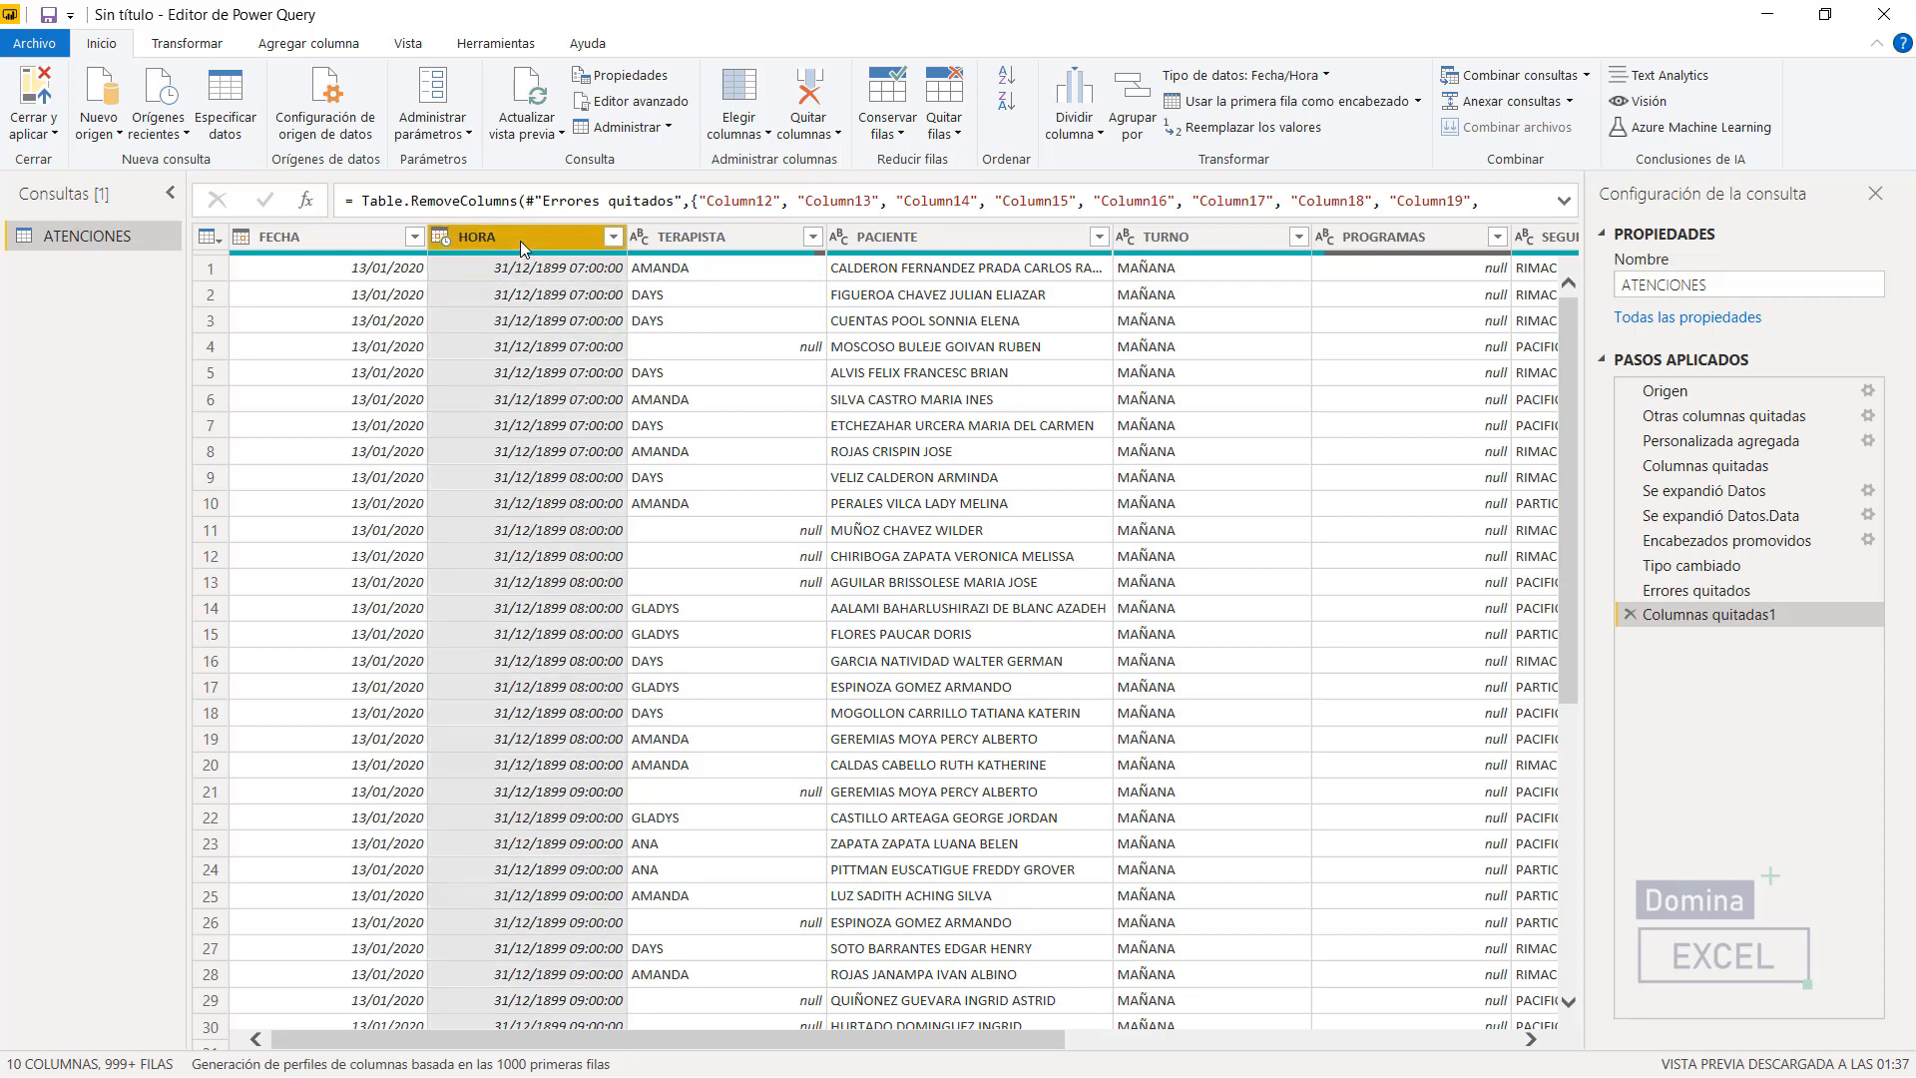
left_click(1321, 83)
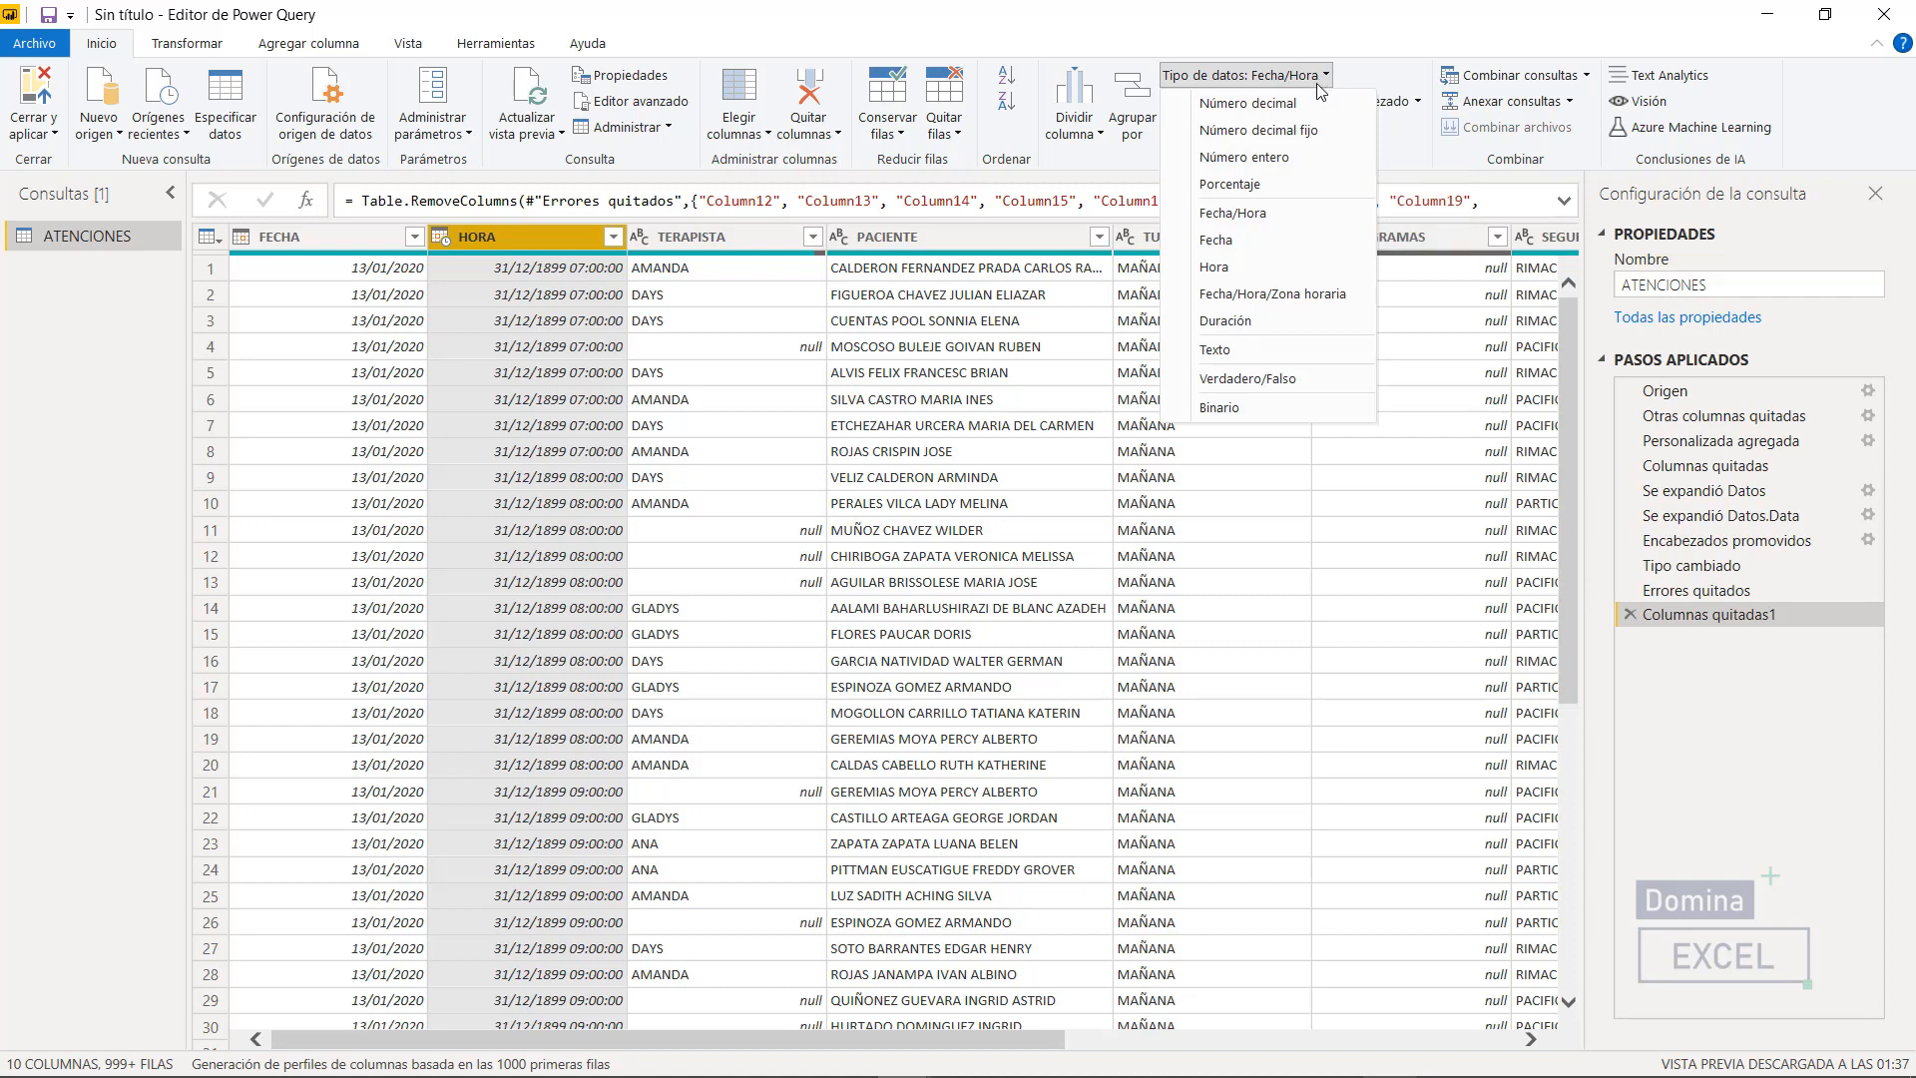
left_click(1234, 282)
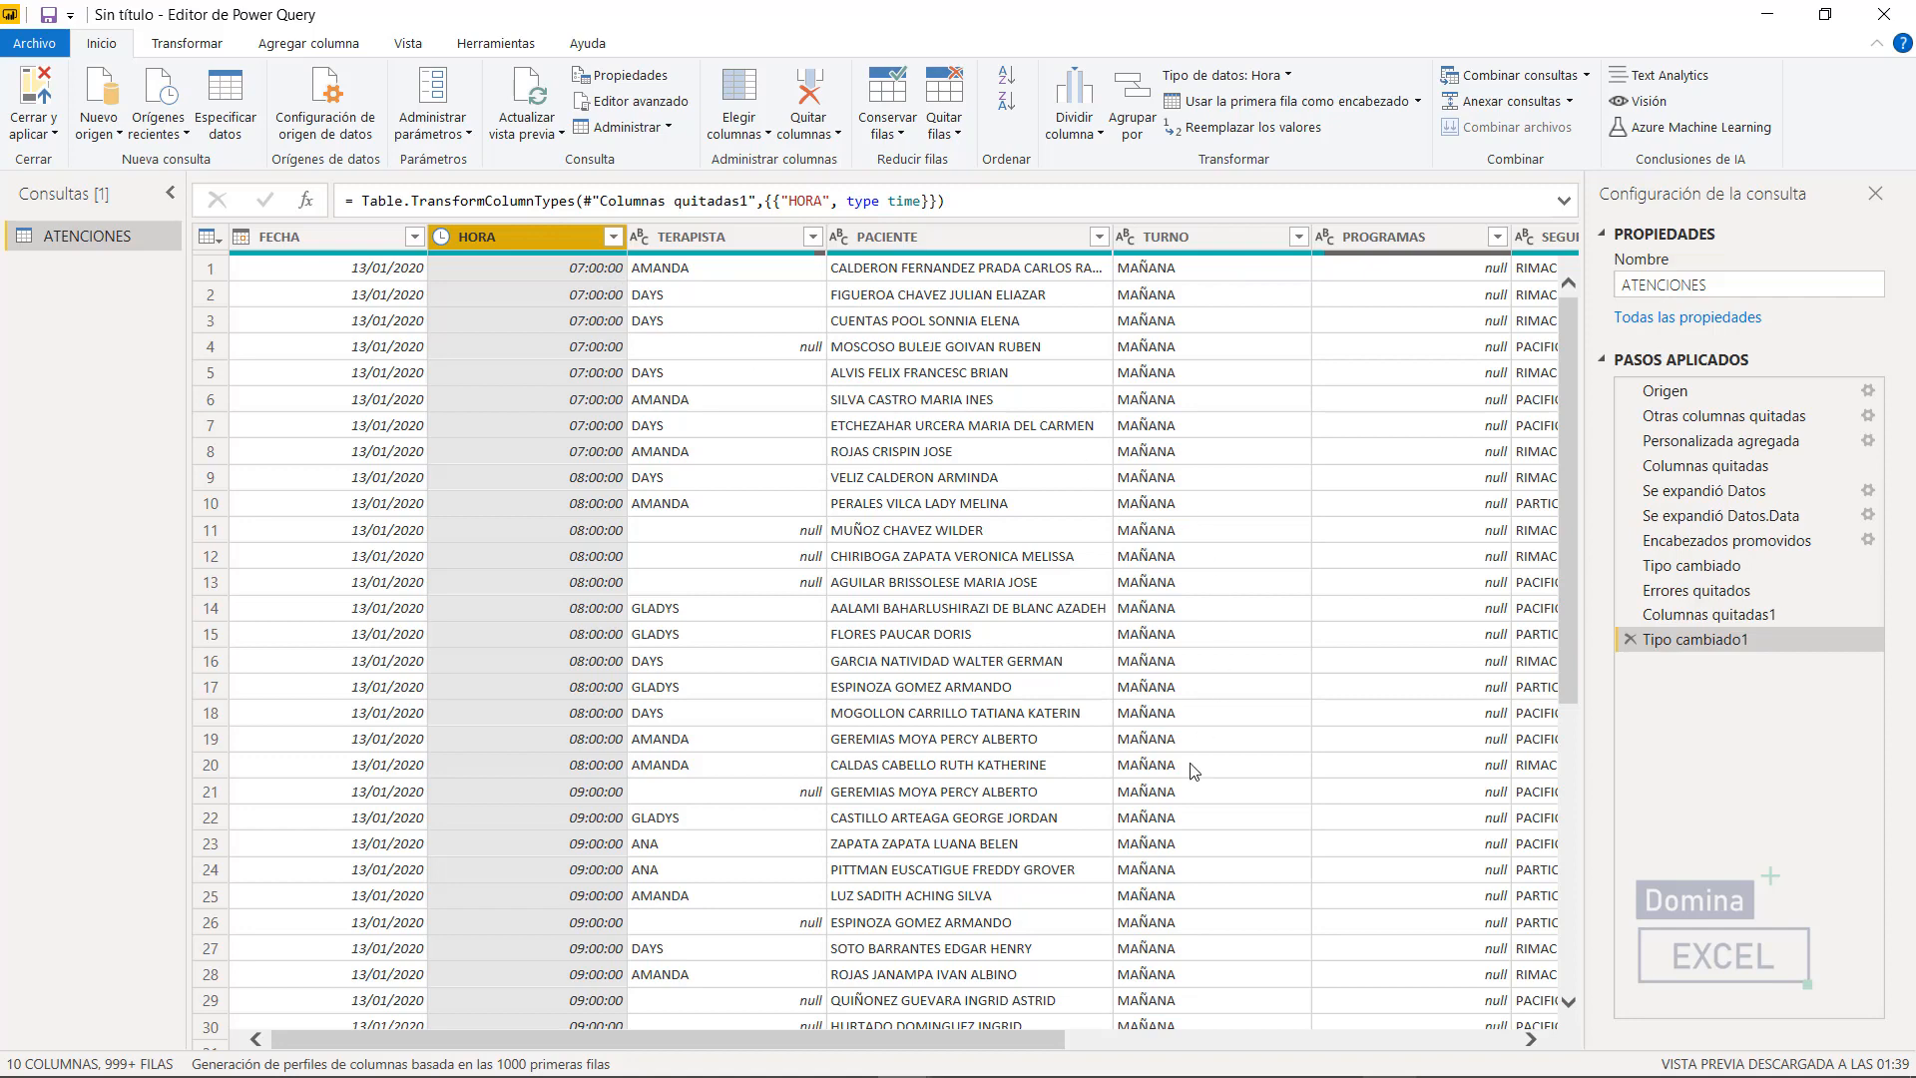
- Apply the query changes and close the query editor to load the ATENCIONES table into the report
left_click_drag(1060, 1041, 1542, 1056)
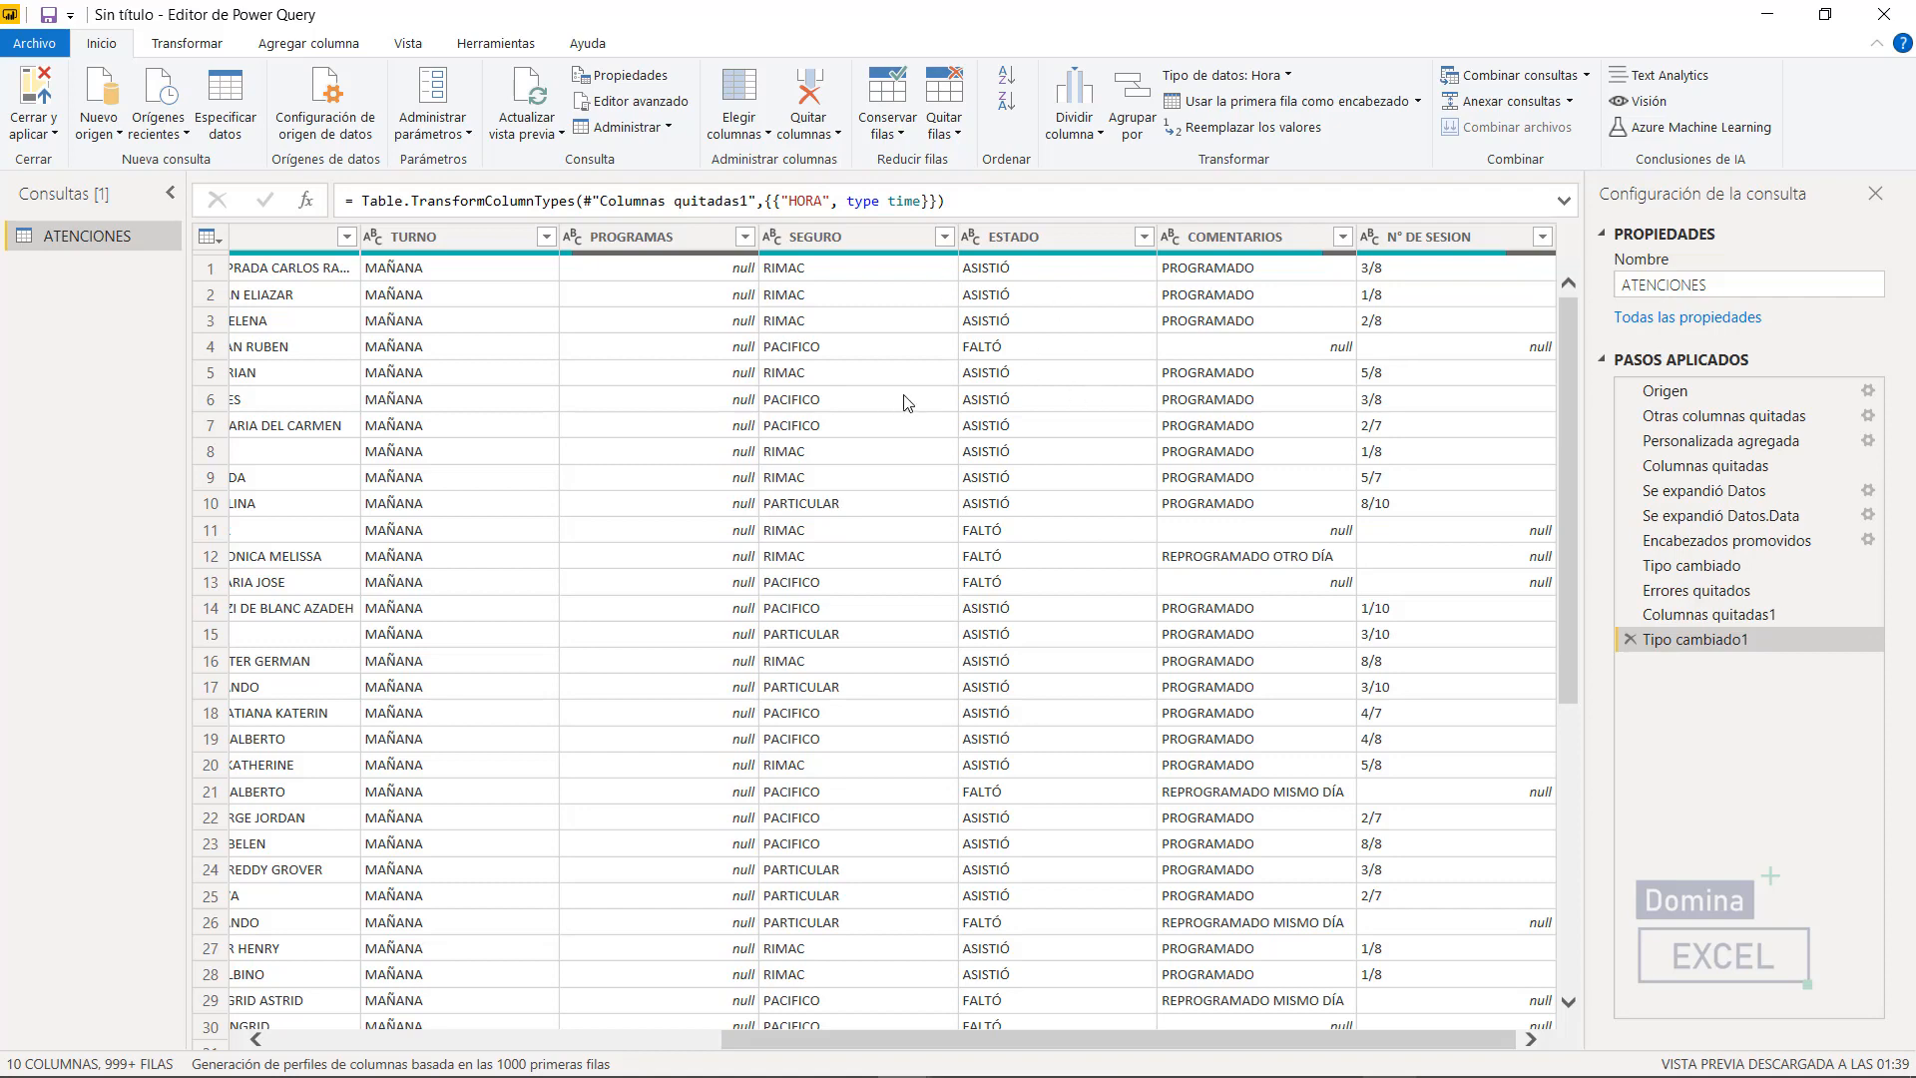
left_click(38, 134)
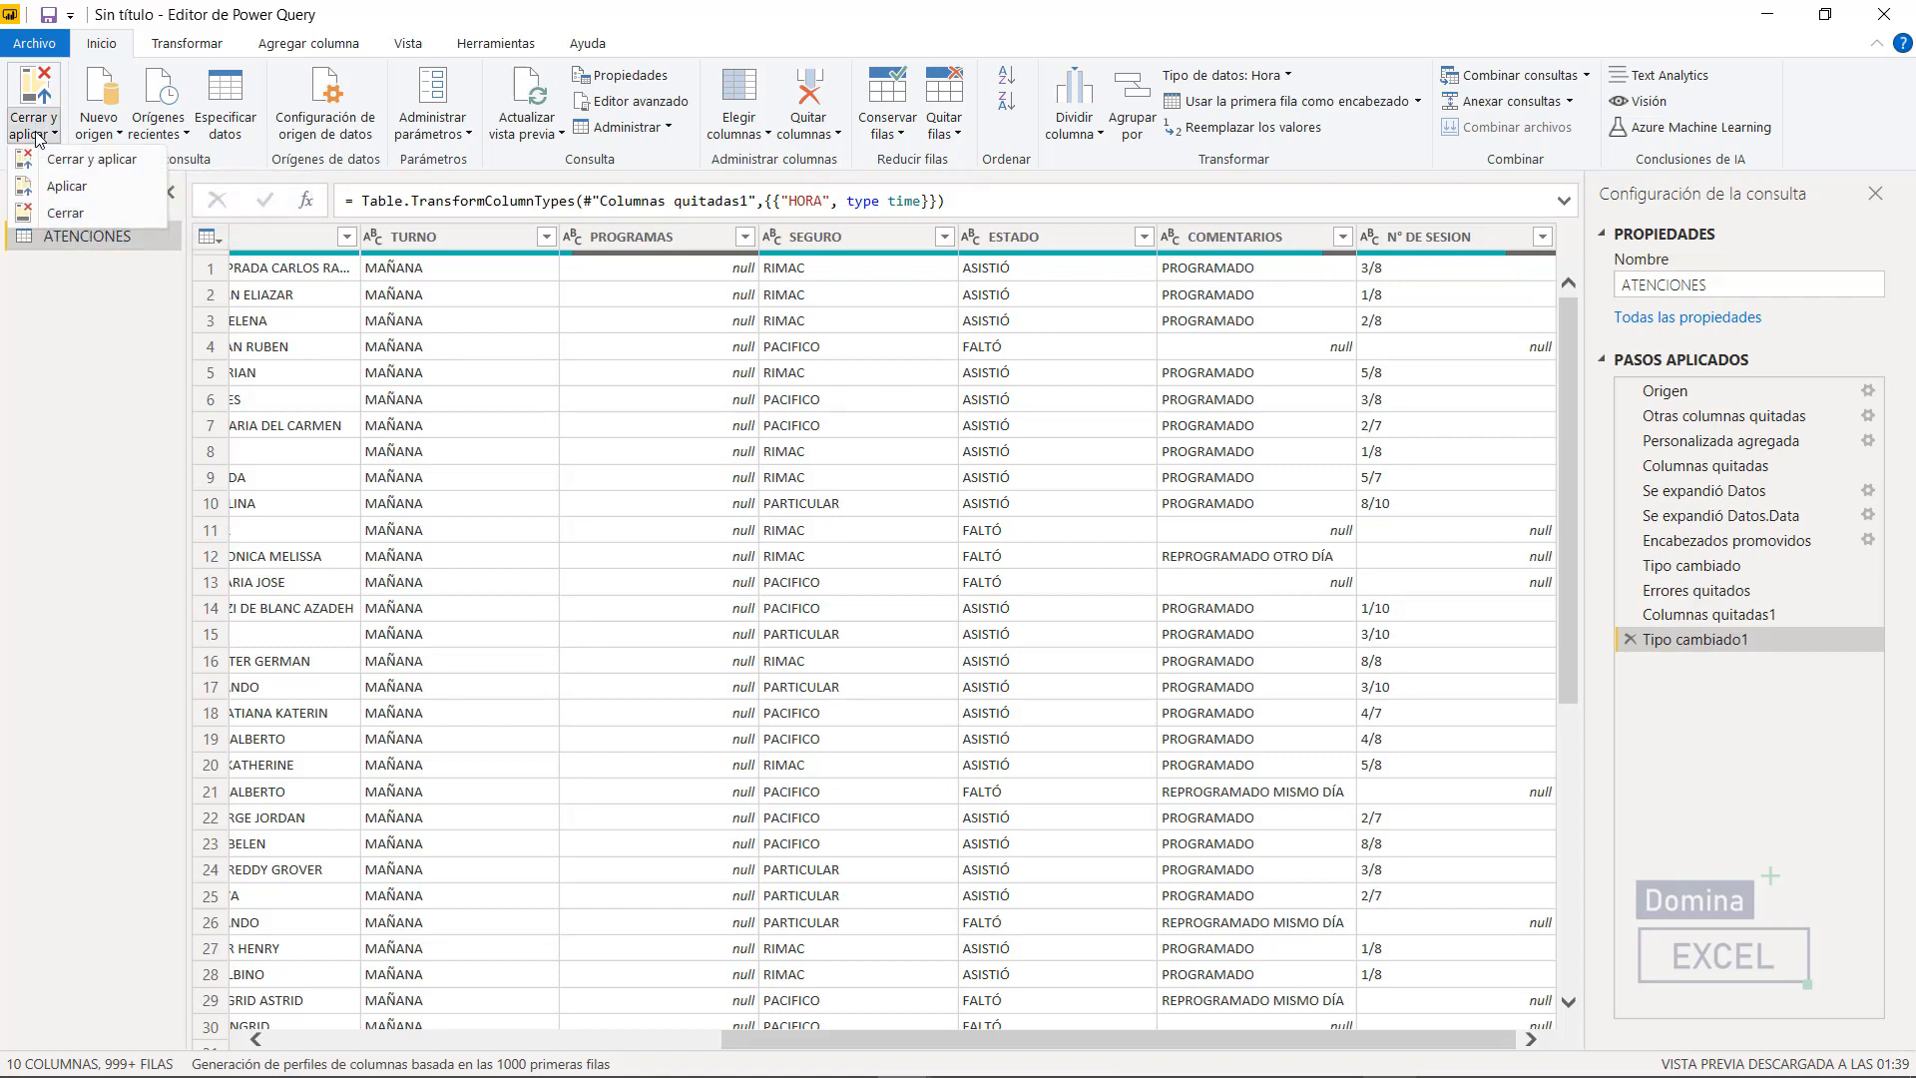
left_click(84, 167)
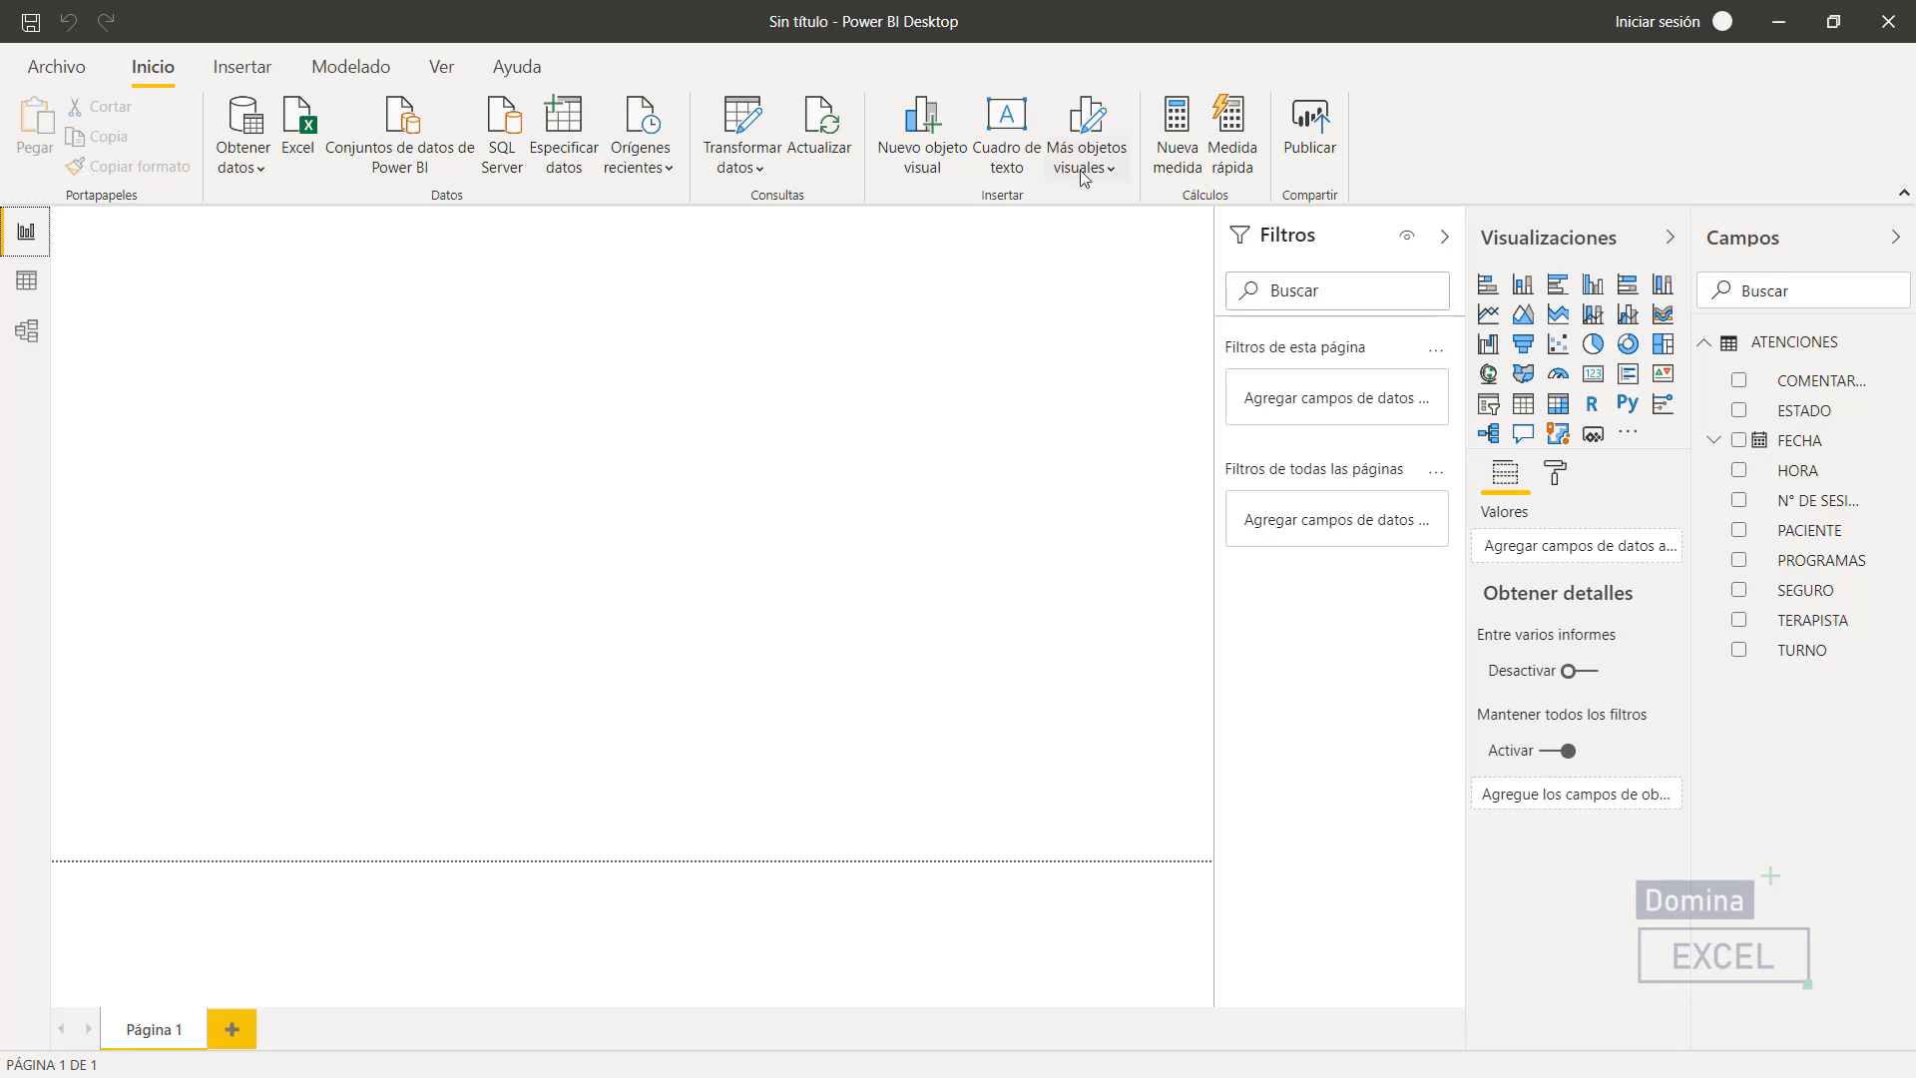
- Insert a text box and resize it into a low banner across the full width of the page's upper edge
left_click(1032, 151)
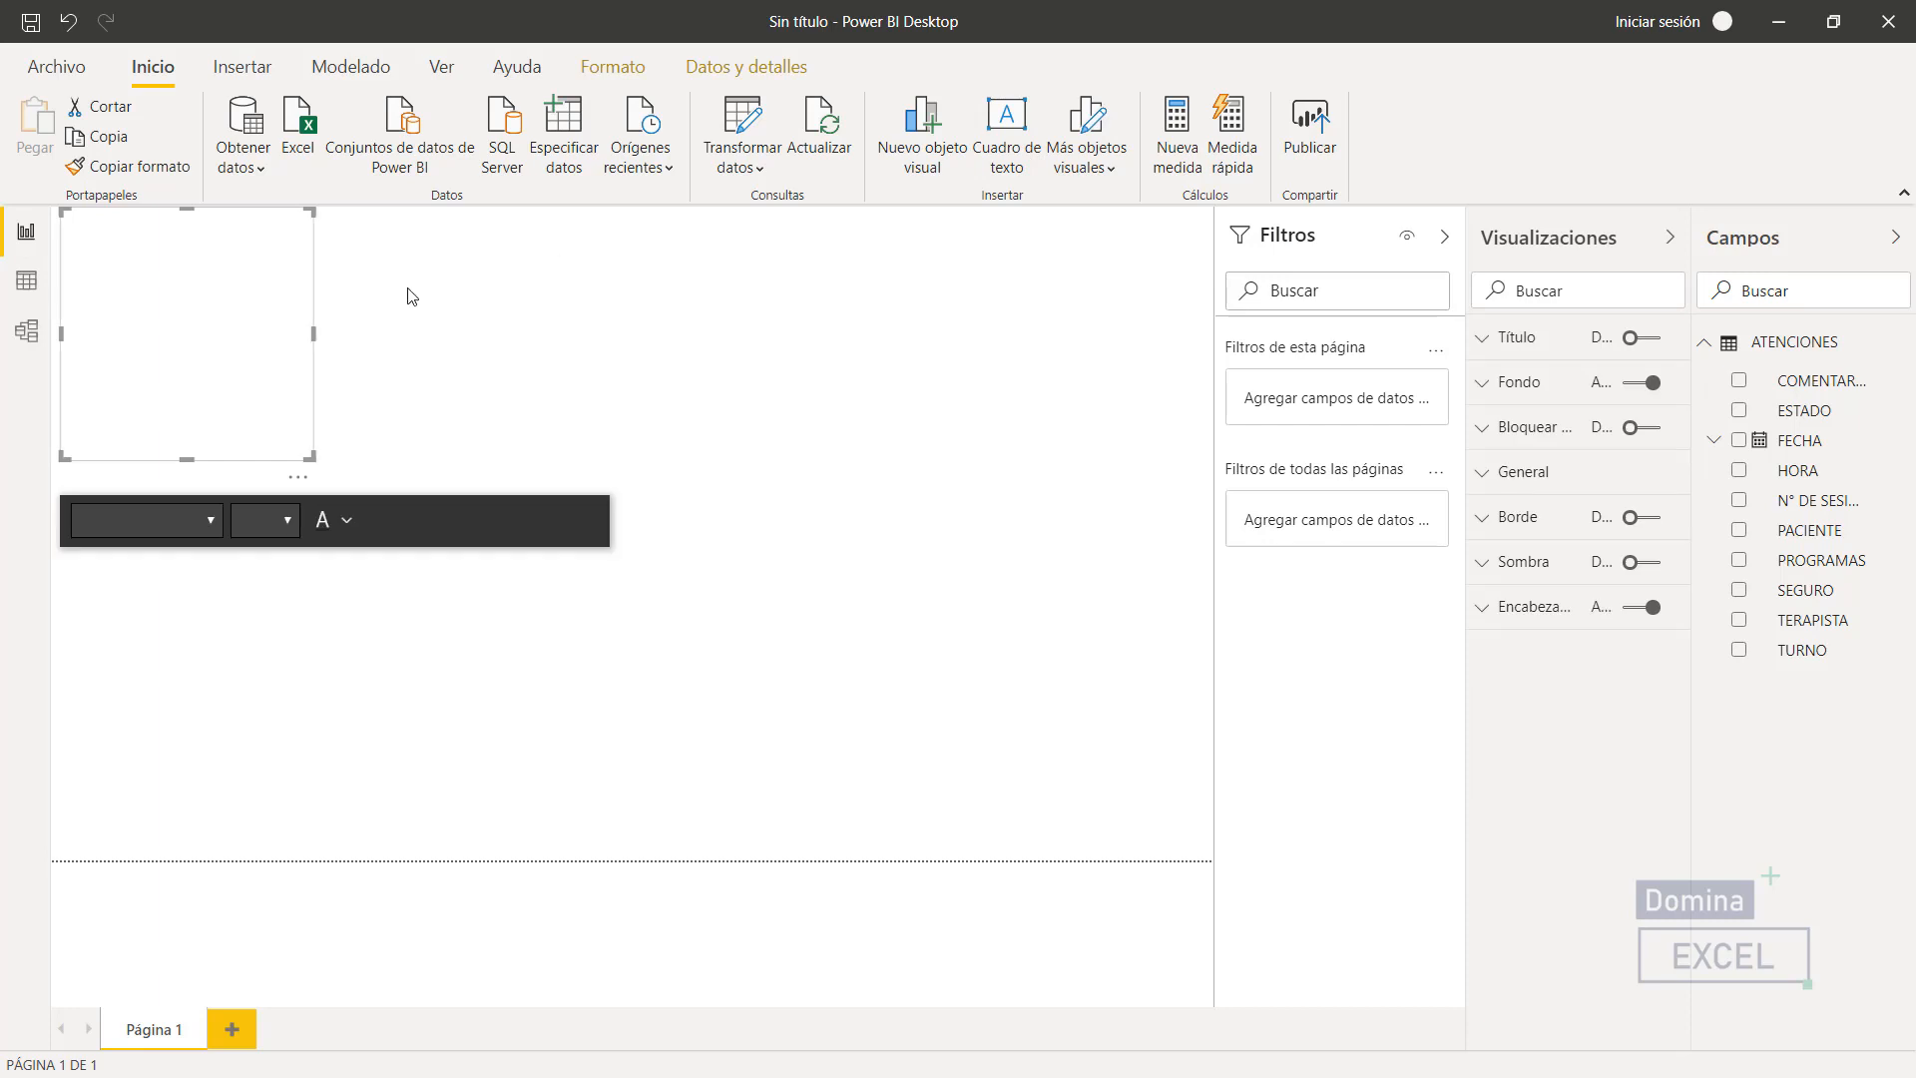
left_click_drag(313, 332, 881, 328)
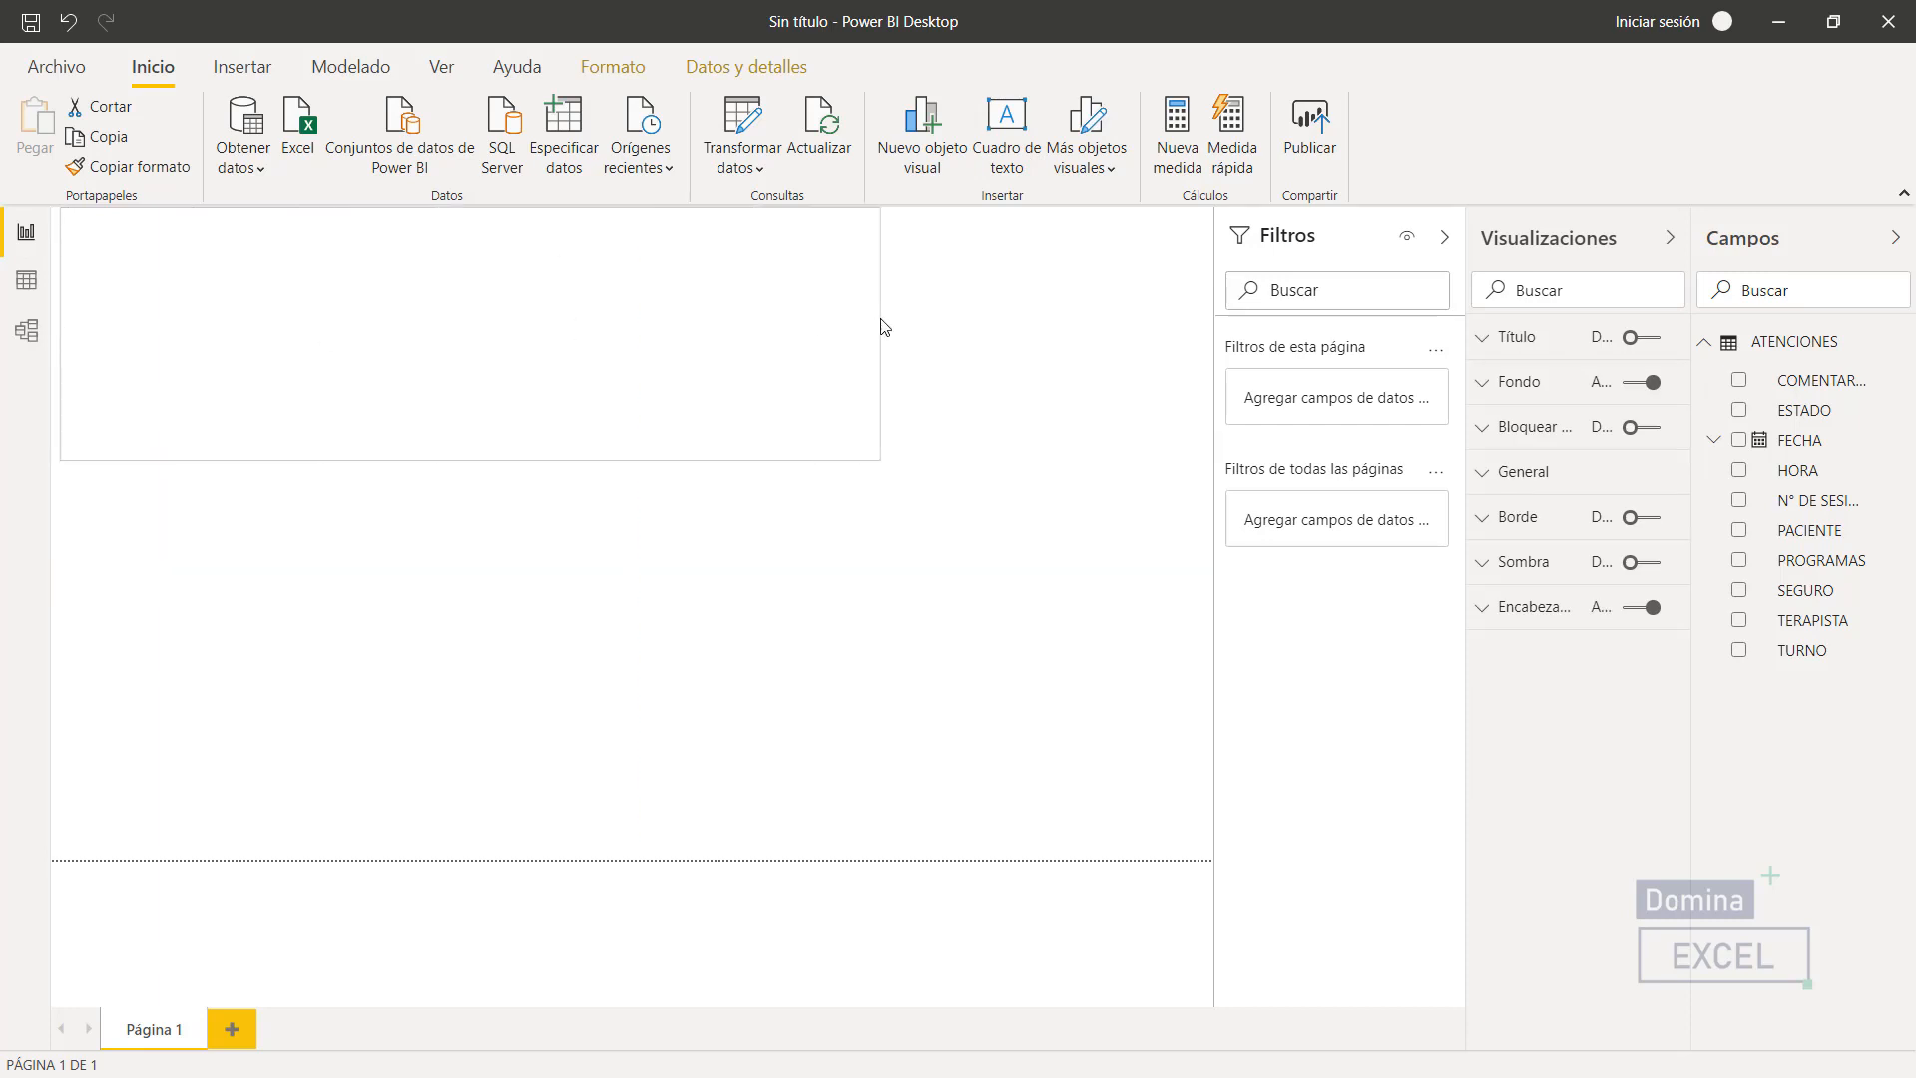
left_click_drag(470, 457, 496, 302)
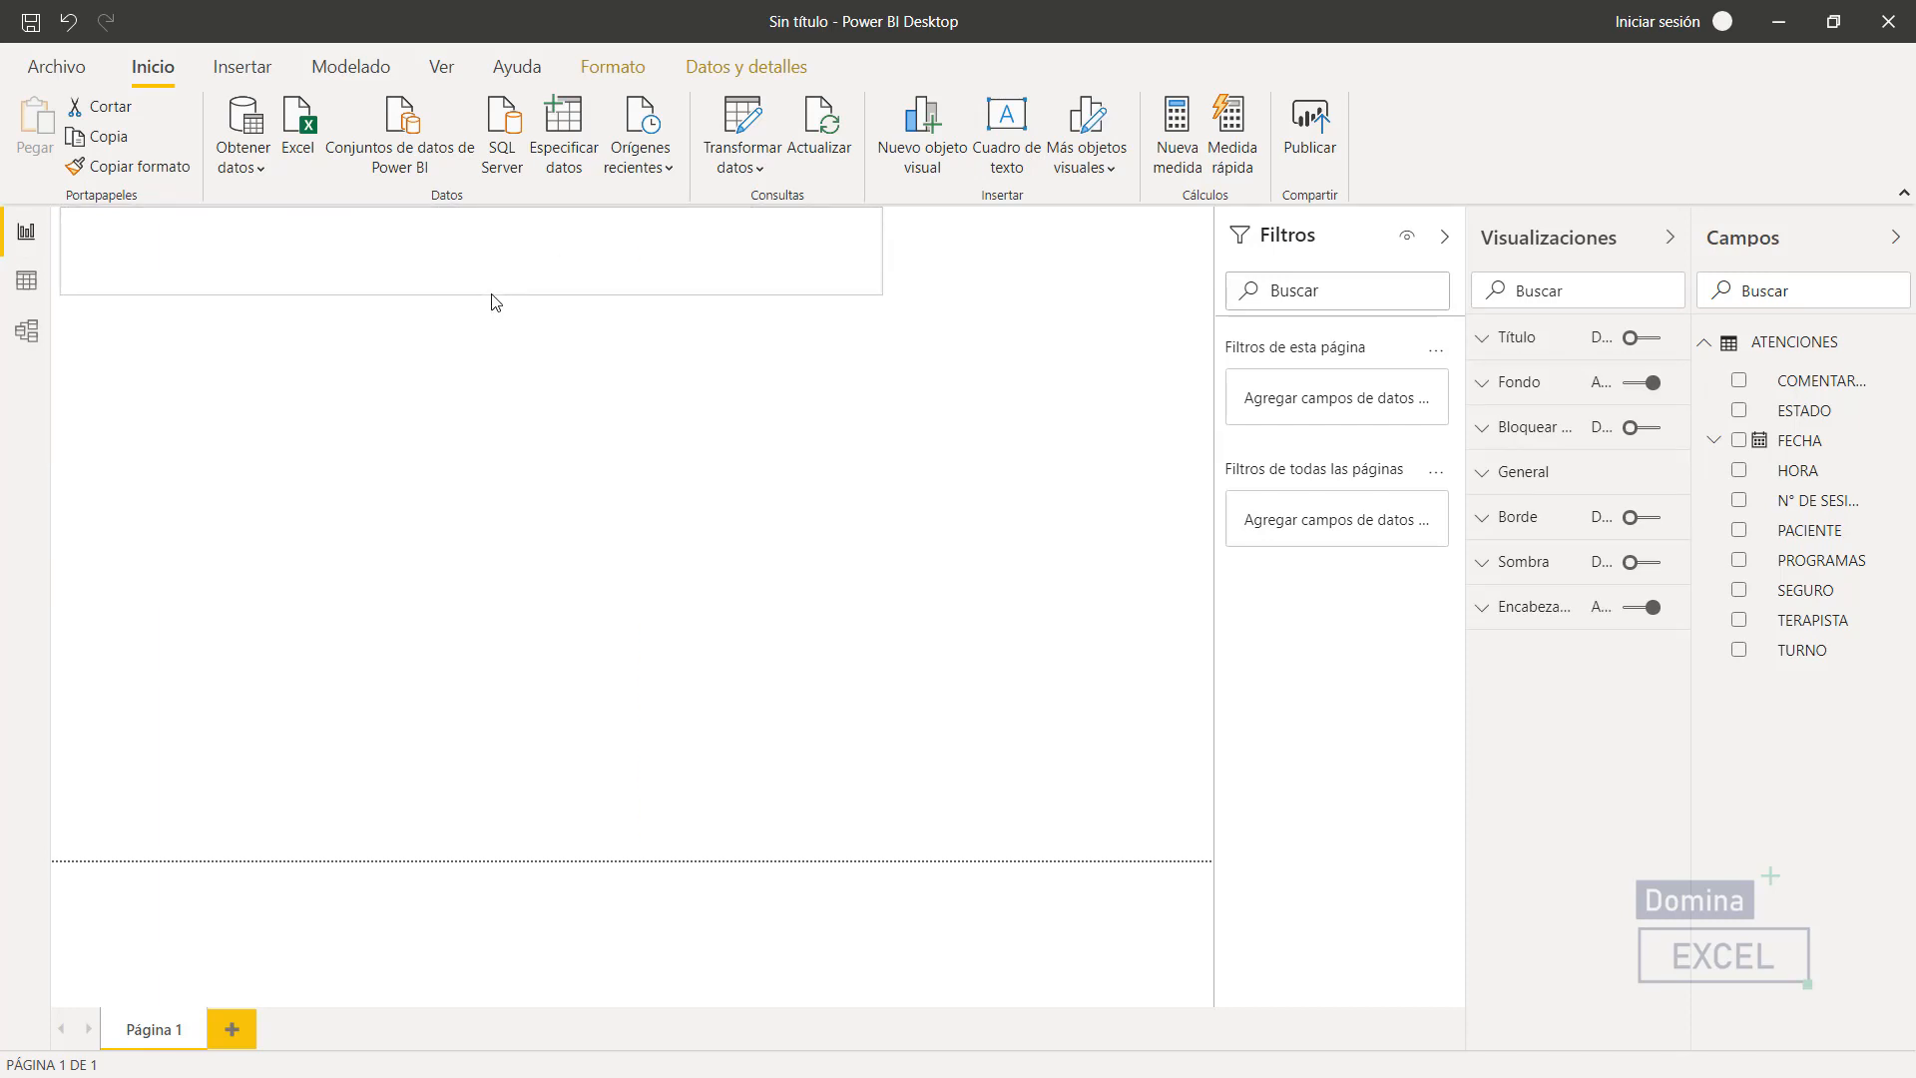
left_click_drag(884, 253, 1212, 265)
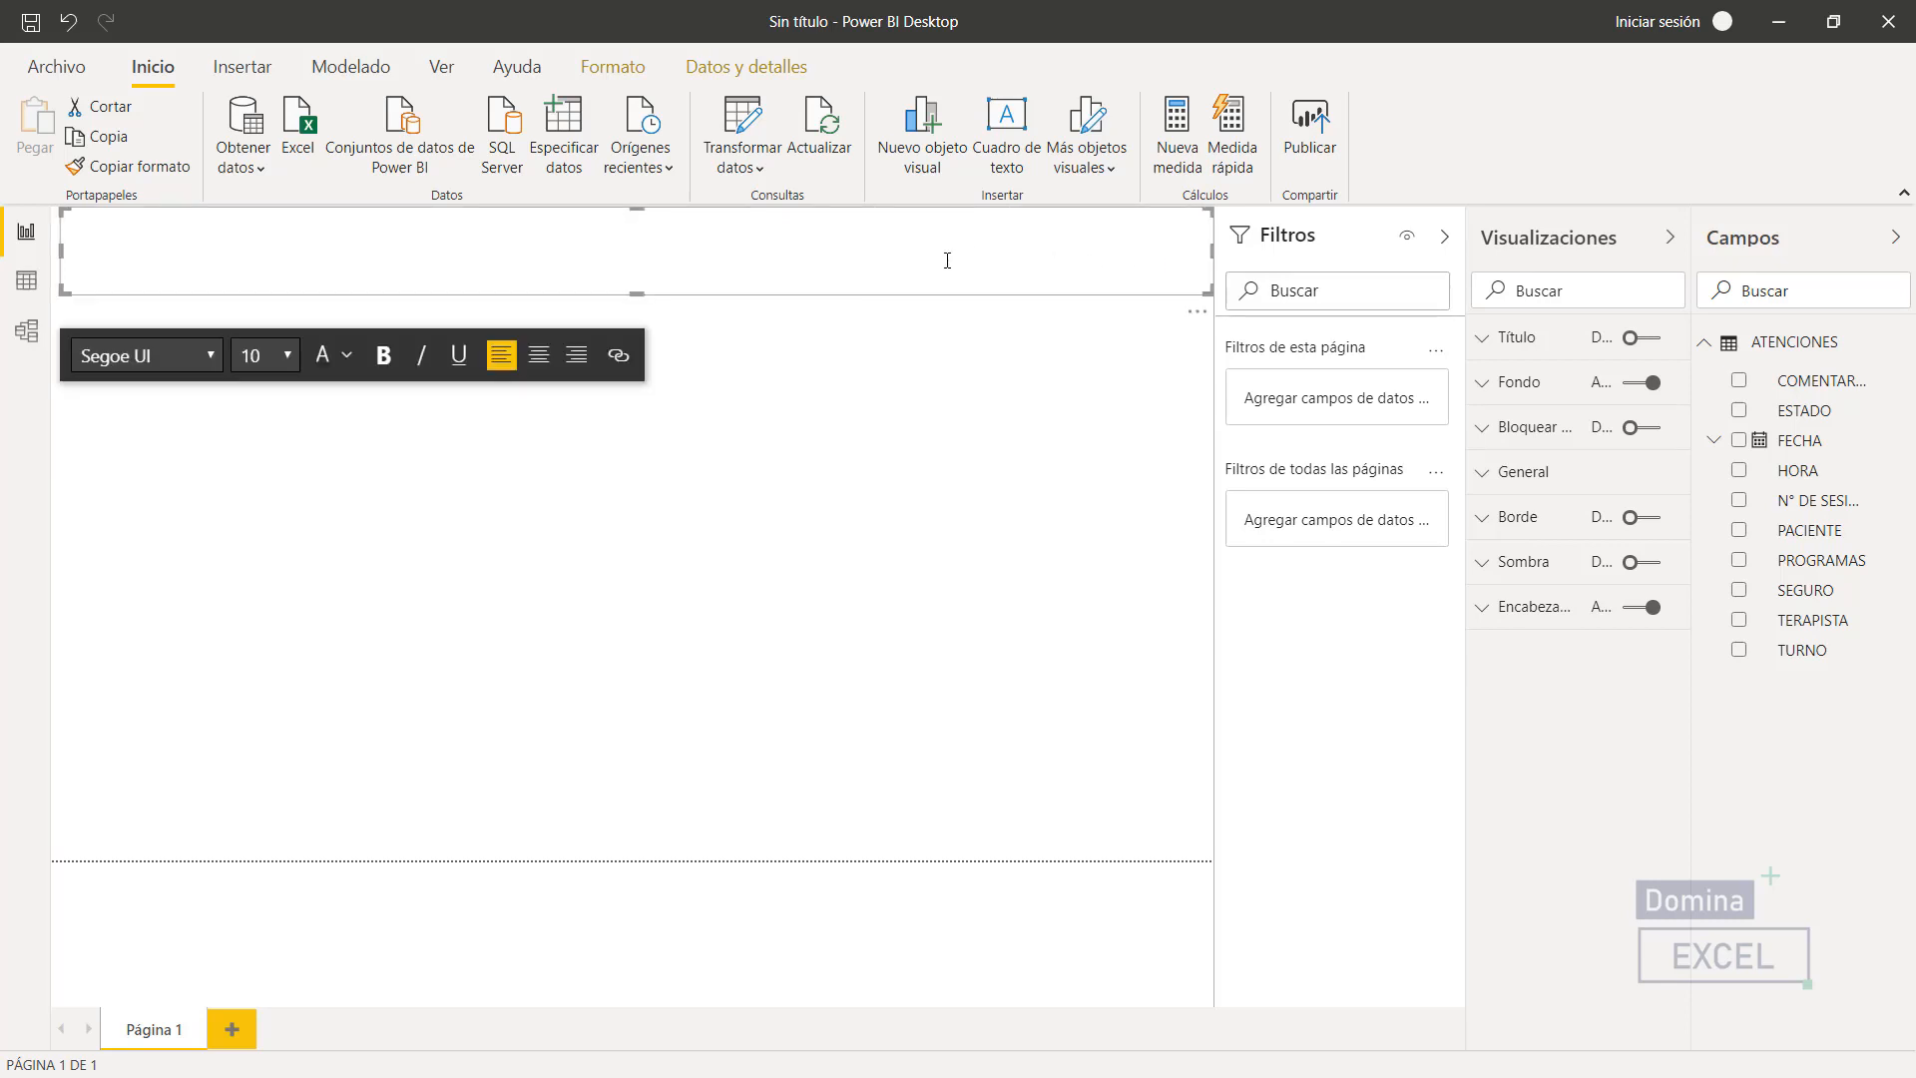
- Enter the title "REPORTE DE ATENCIONES" in the text box, correcting the misspelled letters
type("REPORTE DE")
type(" ATYEBCIOES")
key("BackSpace")
key("BackSpace")
type("NES")
left_click(171, 222)
key("BackSpace")
type("N")
key("BackSpace")
- Set the REPORTE DE ATENCIONES title to font size 36 and colour it dark purple
left_click_drag(233, 222, 12, 236)
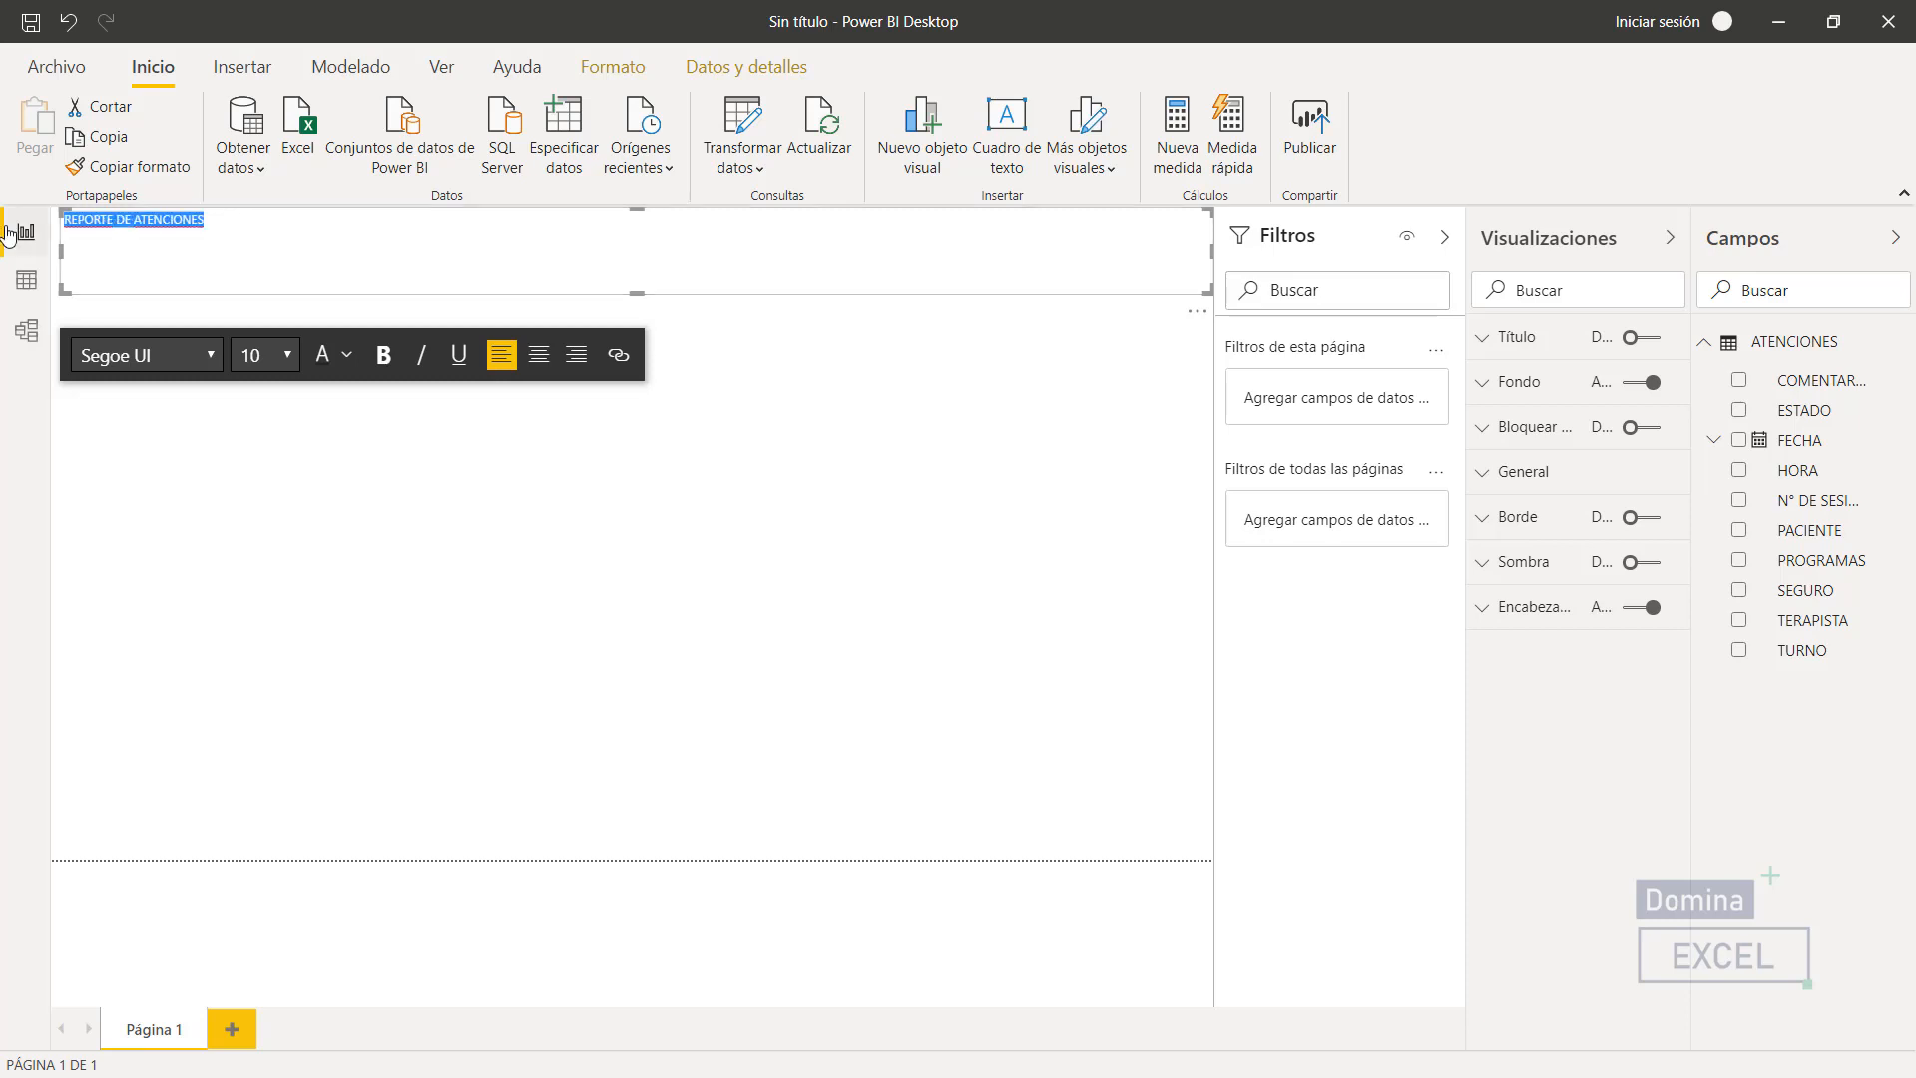
left_click(285, 359)
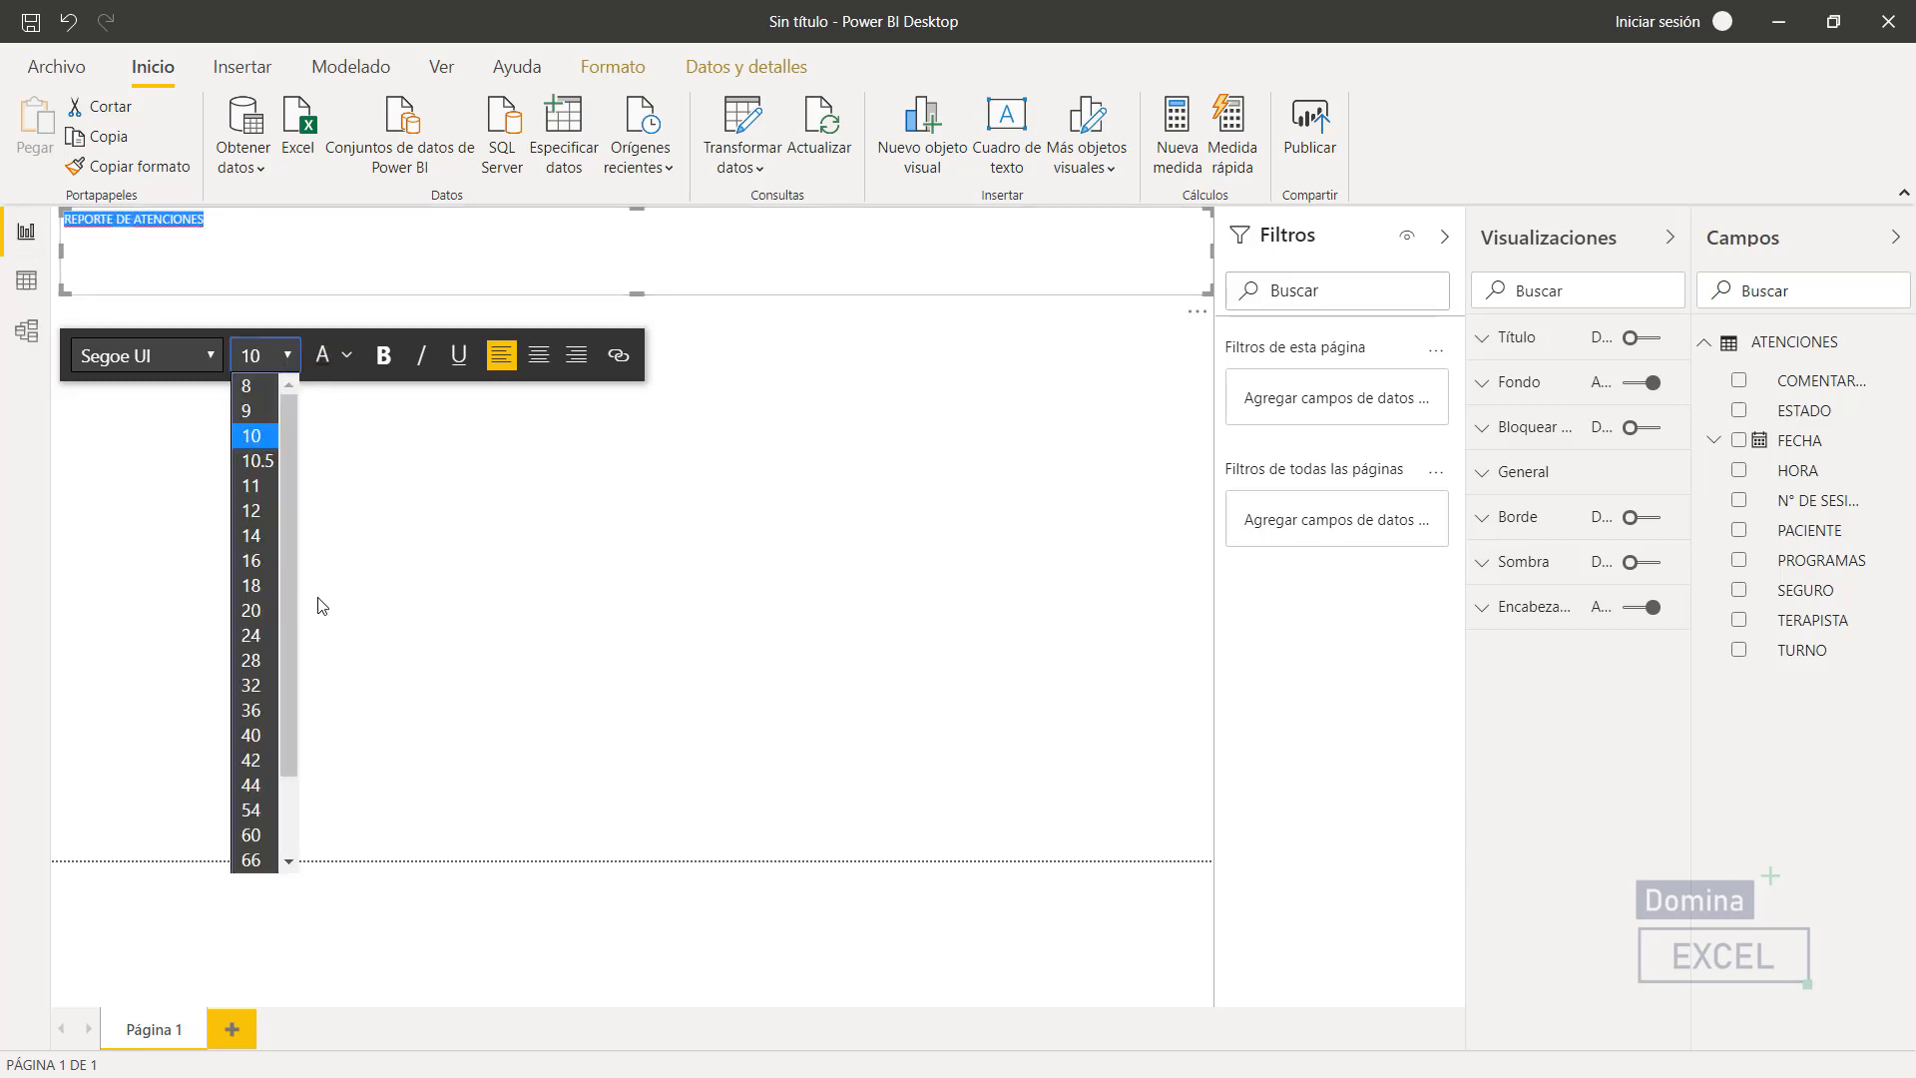
left_click(260, 709)
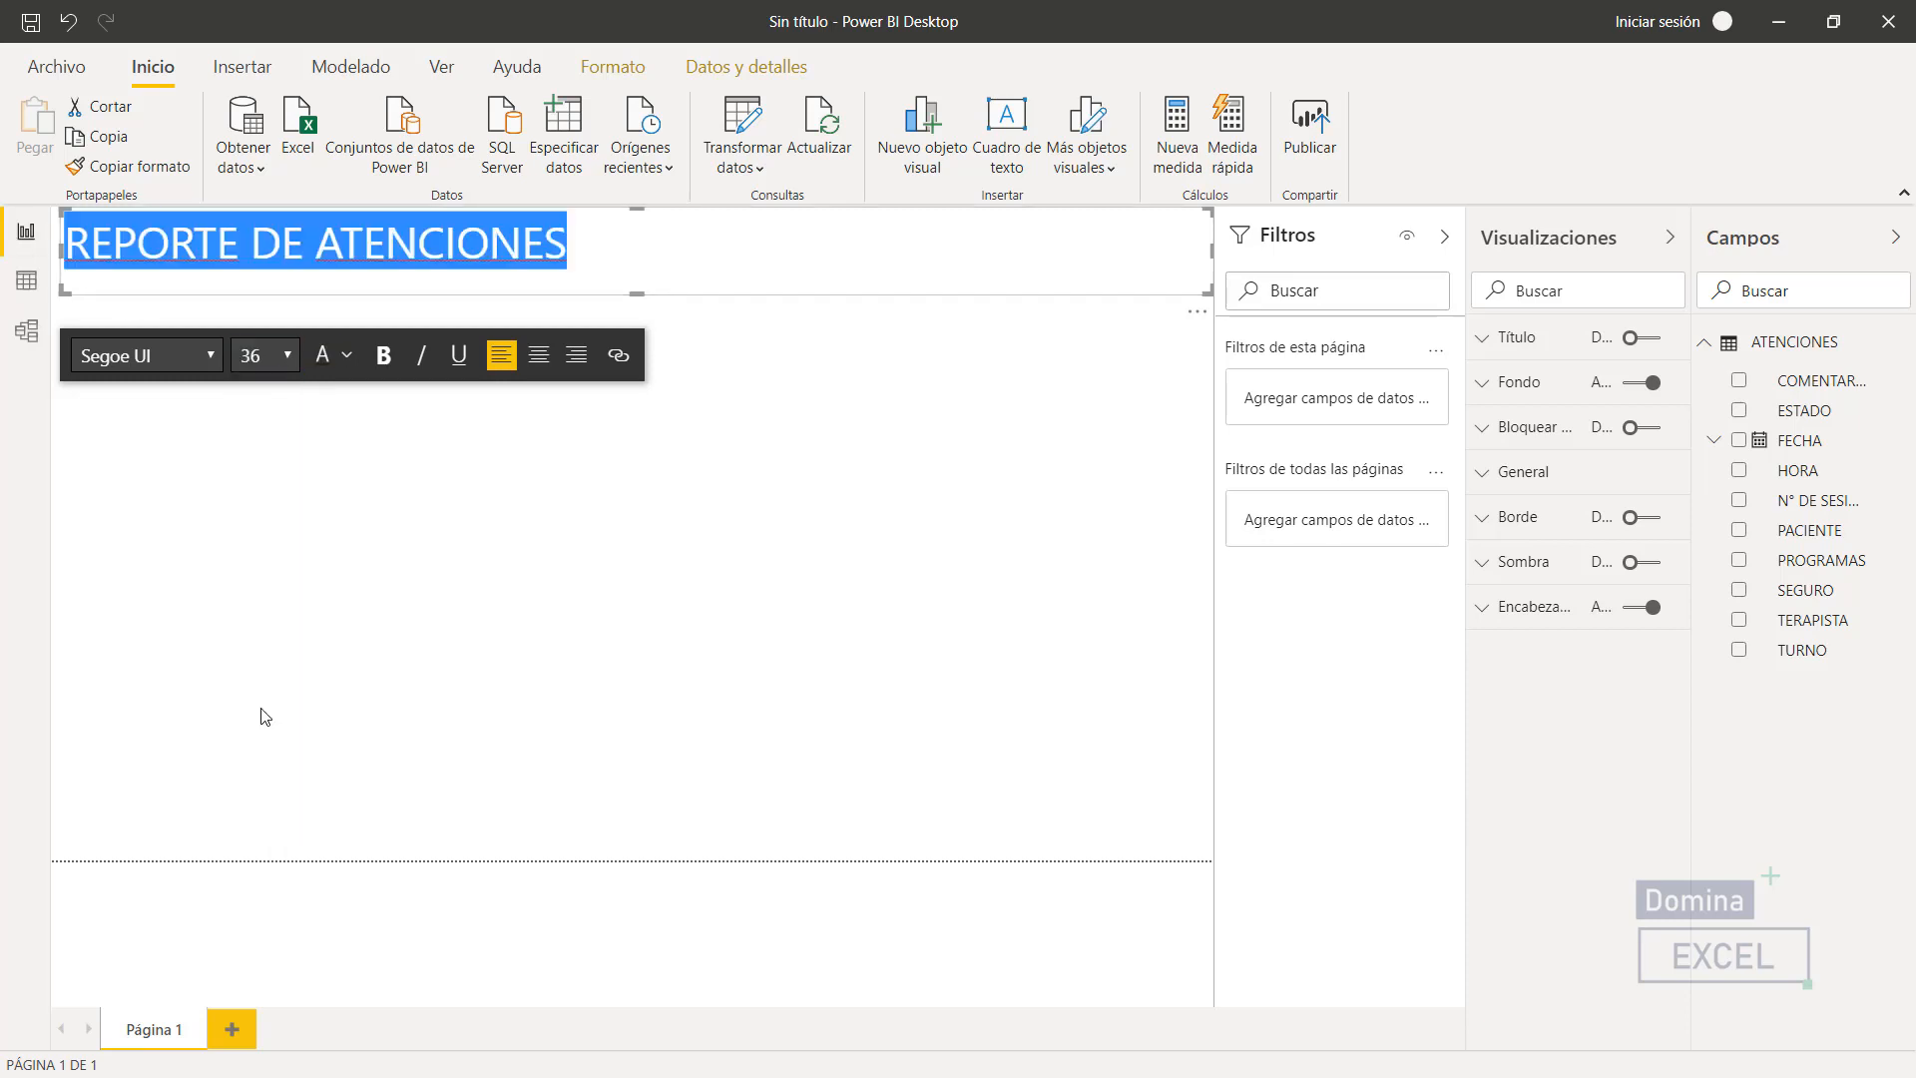
left_click(348, 356)
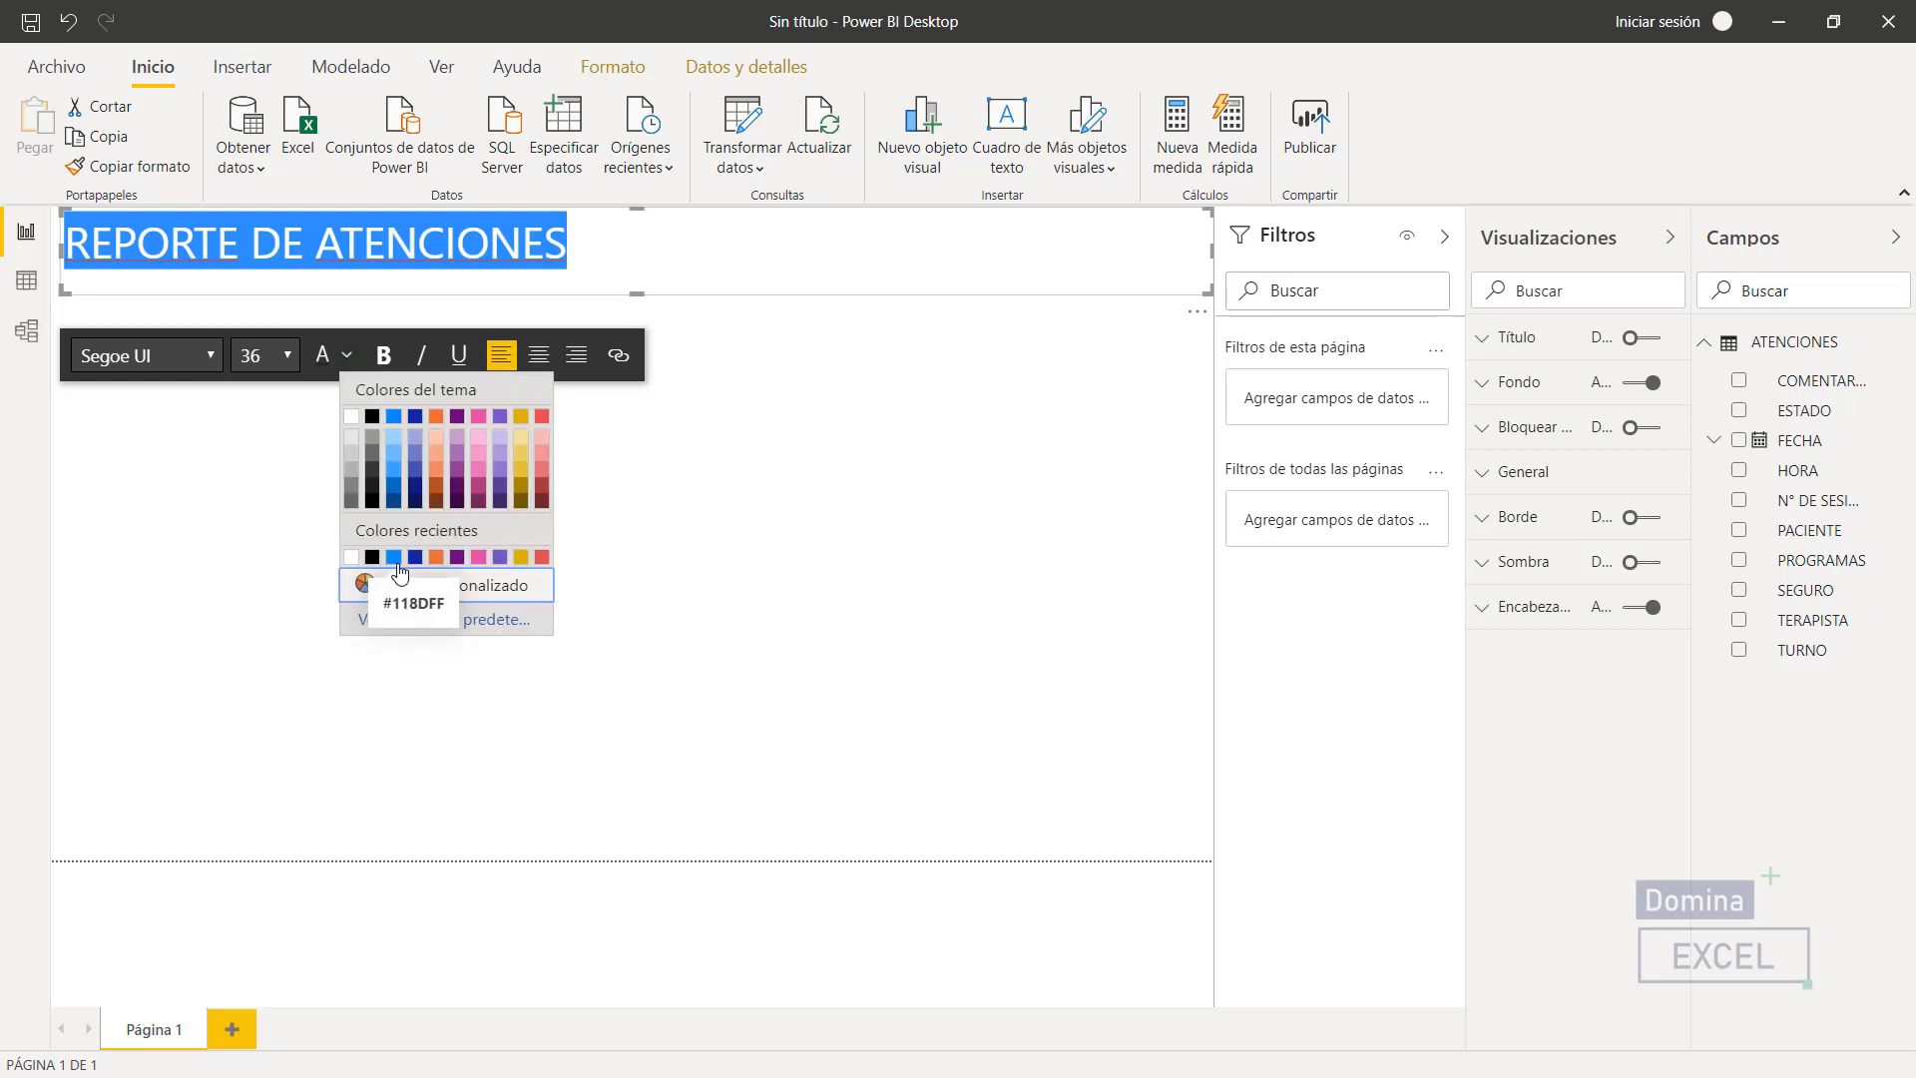
left_click(454, 424)
left_click(773, 337)
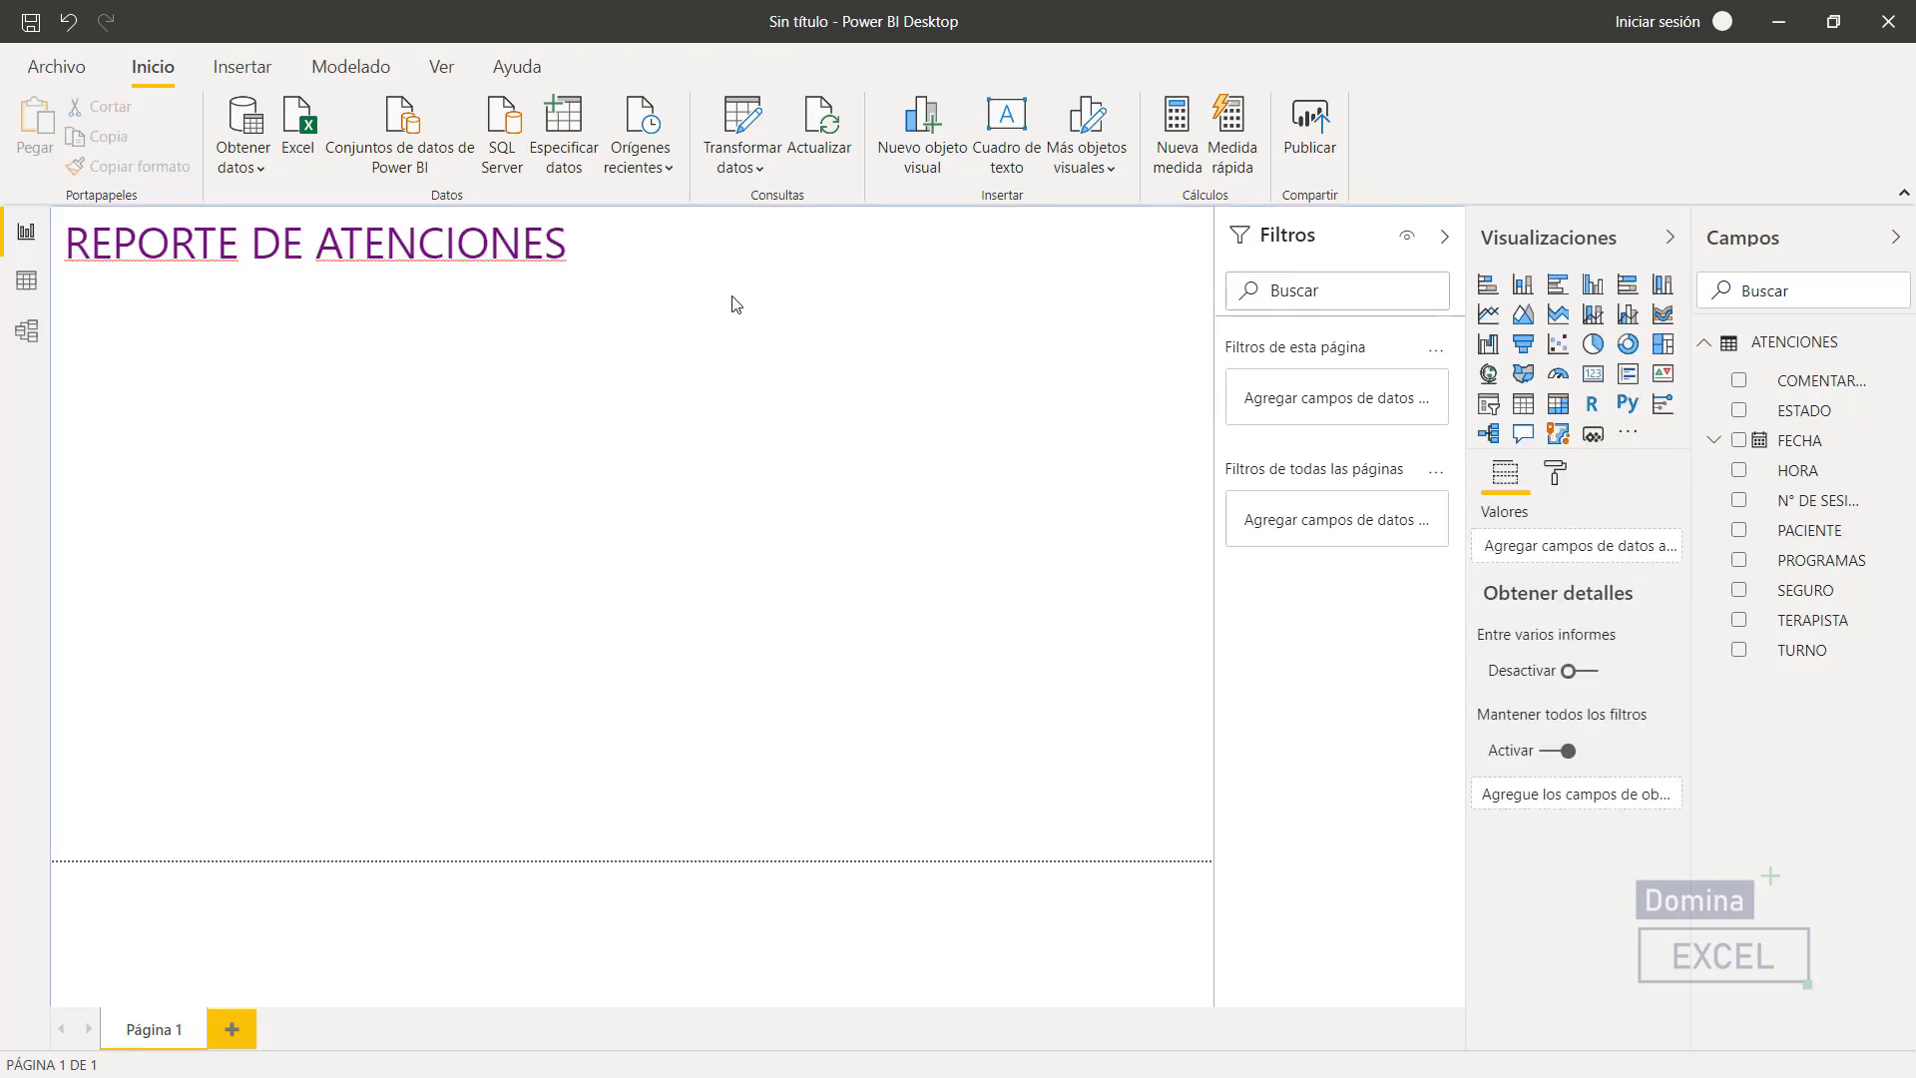
- Make the REPORTE DE ATENCIONES title bold and centre it in its text box
left_click_drag(596, 245, 42, 247)
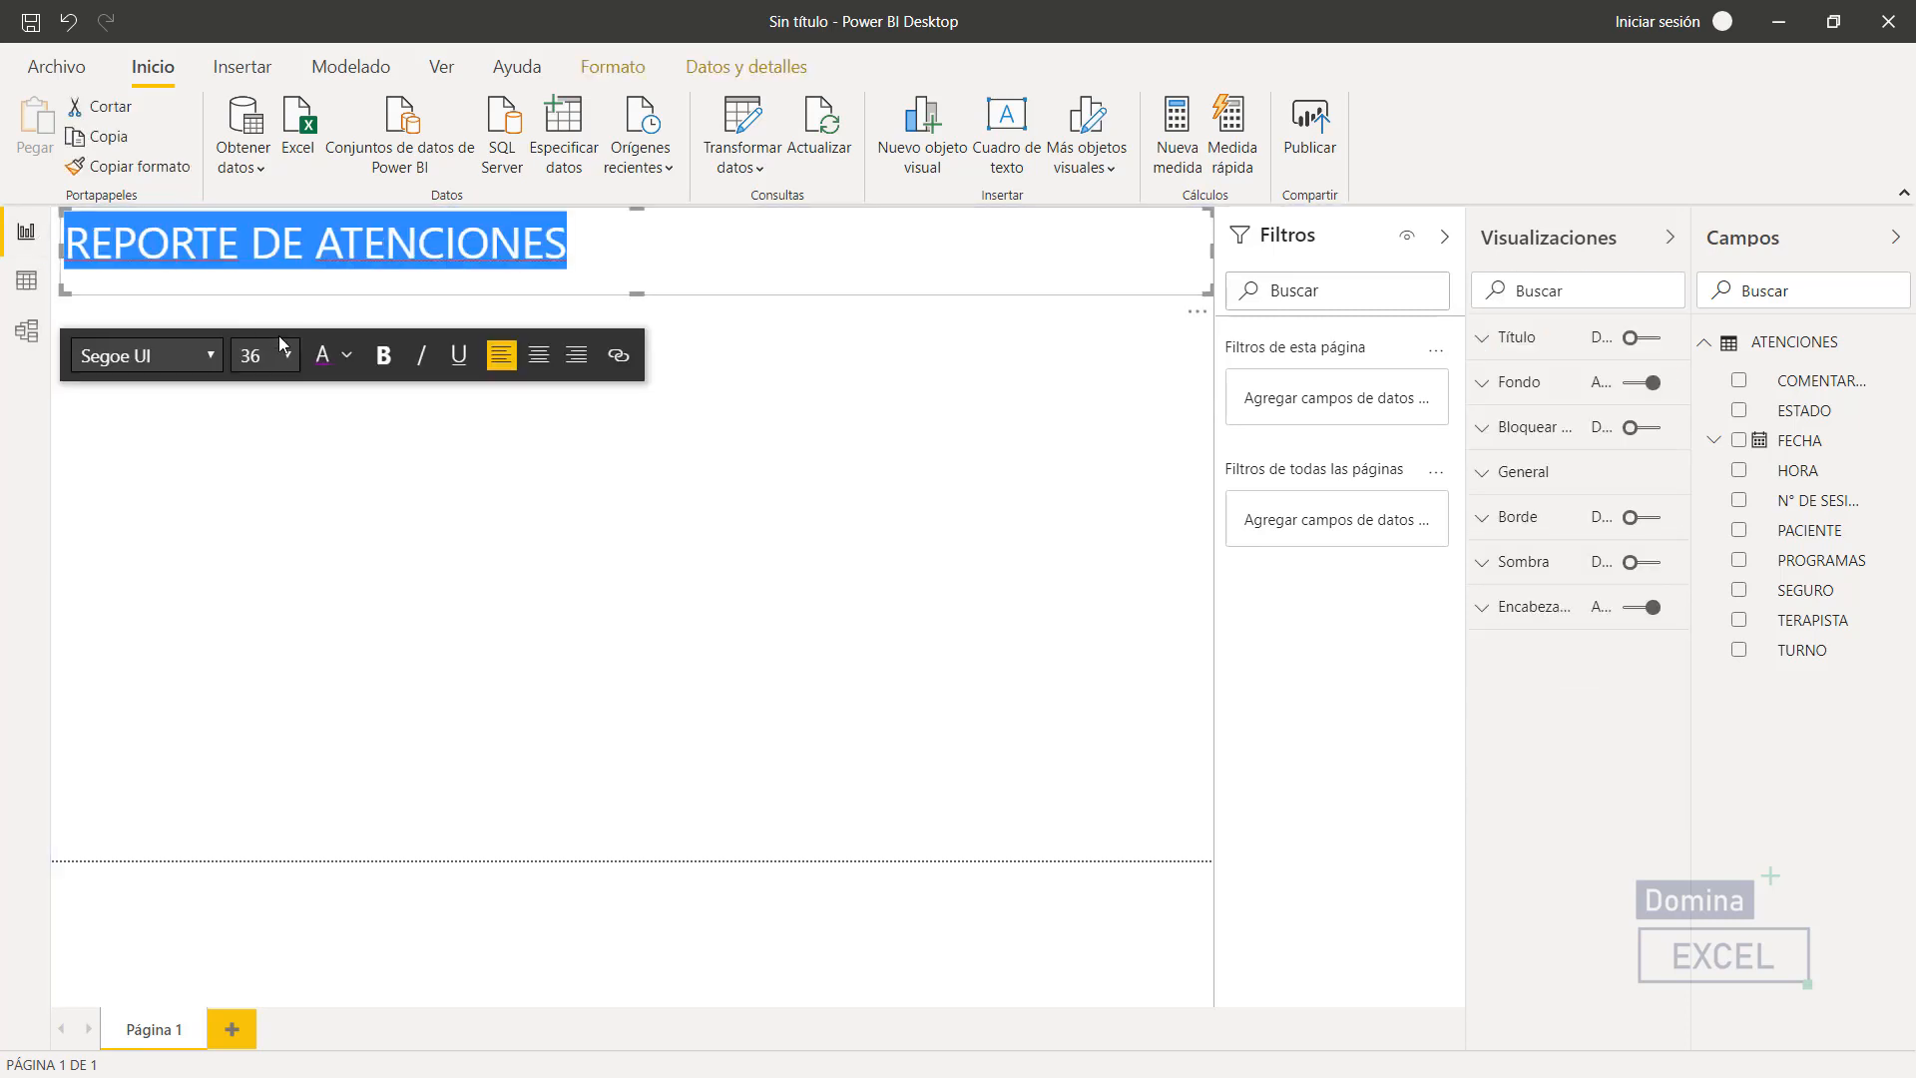
left_click(389, 358)
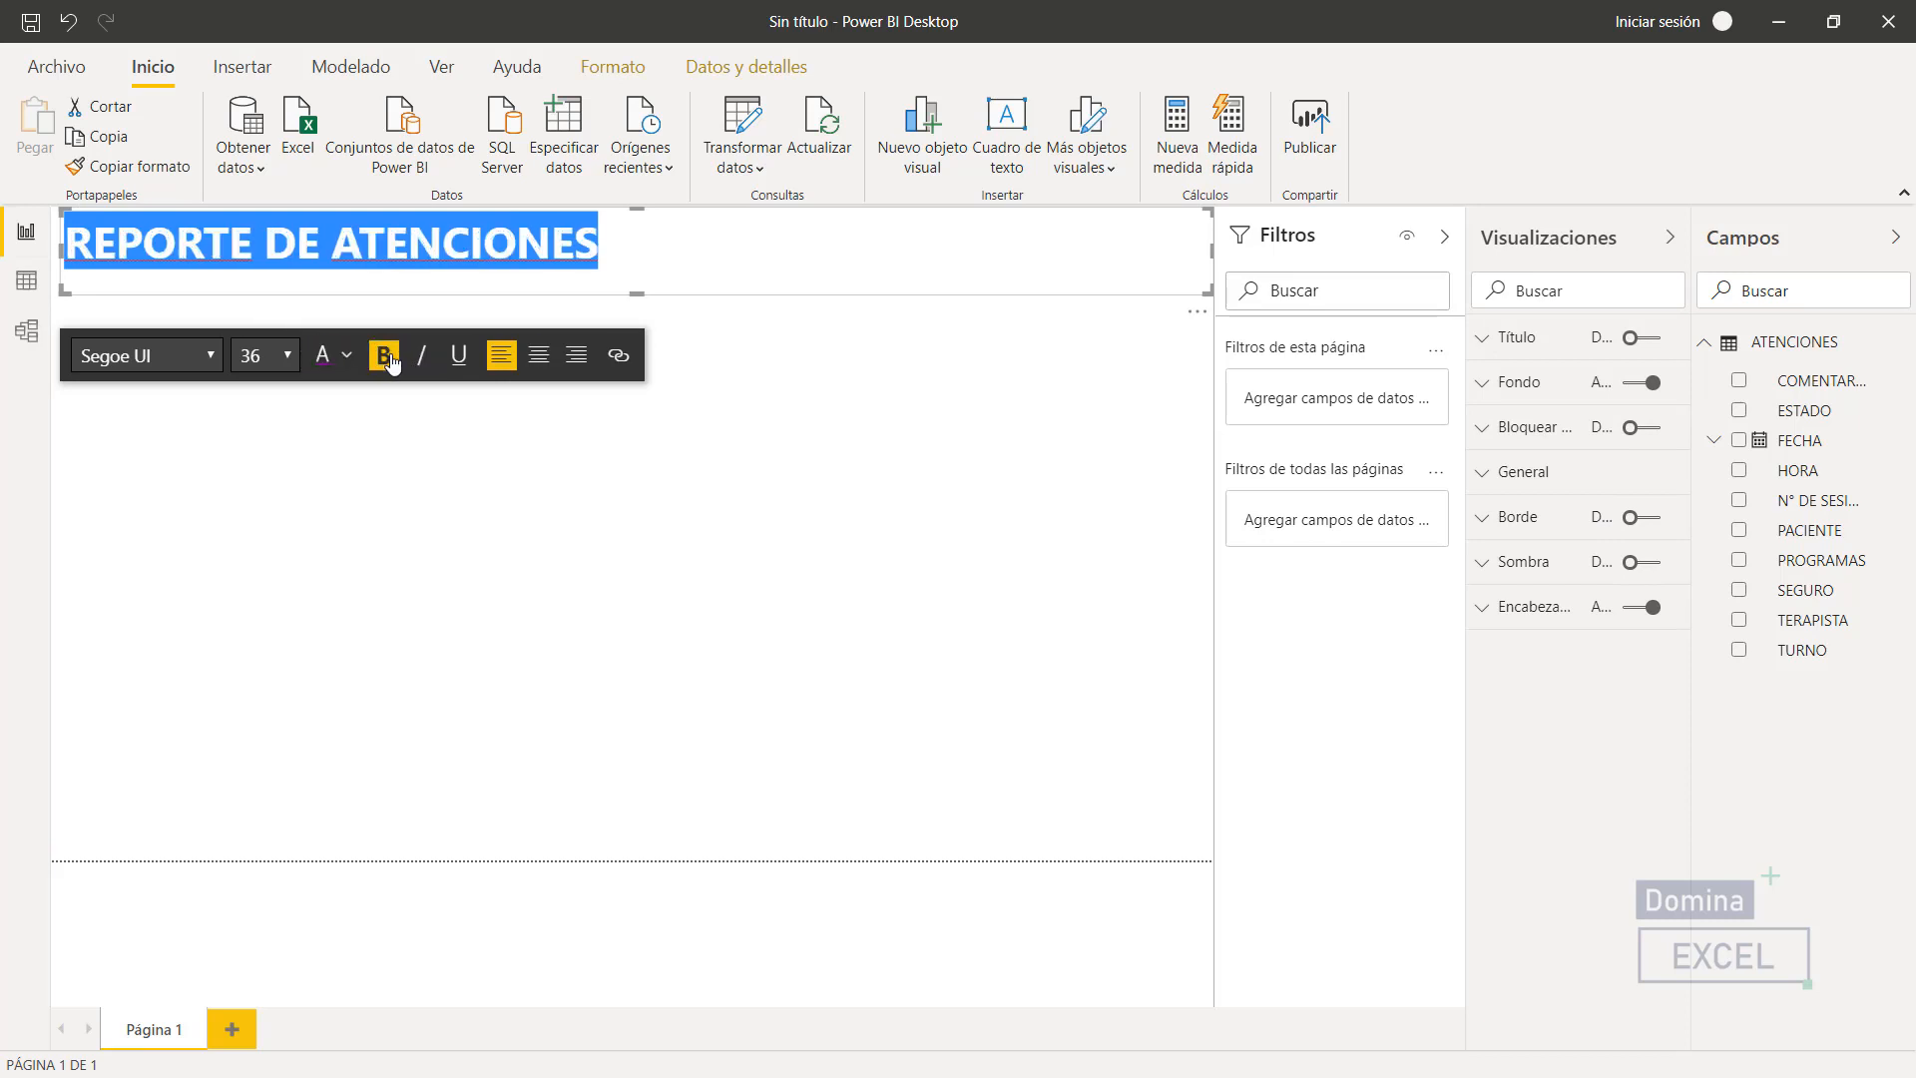
left_click(538, 357)
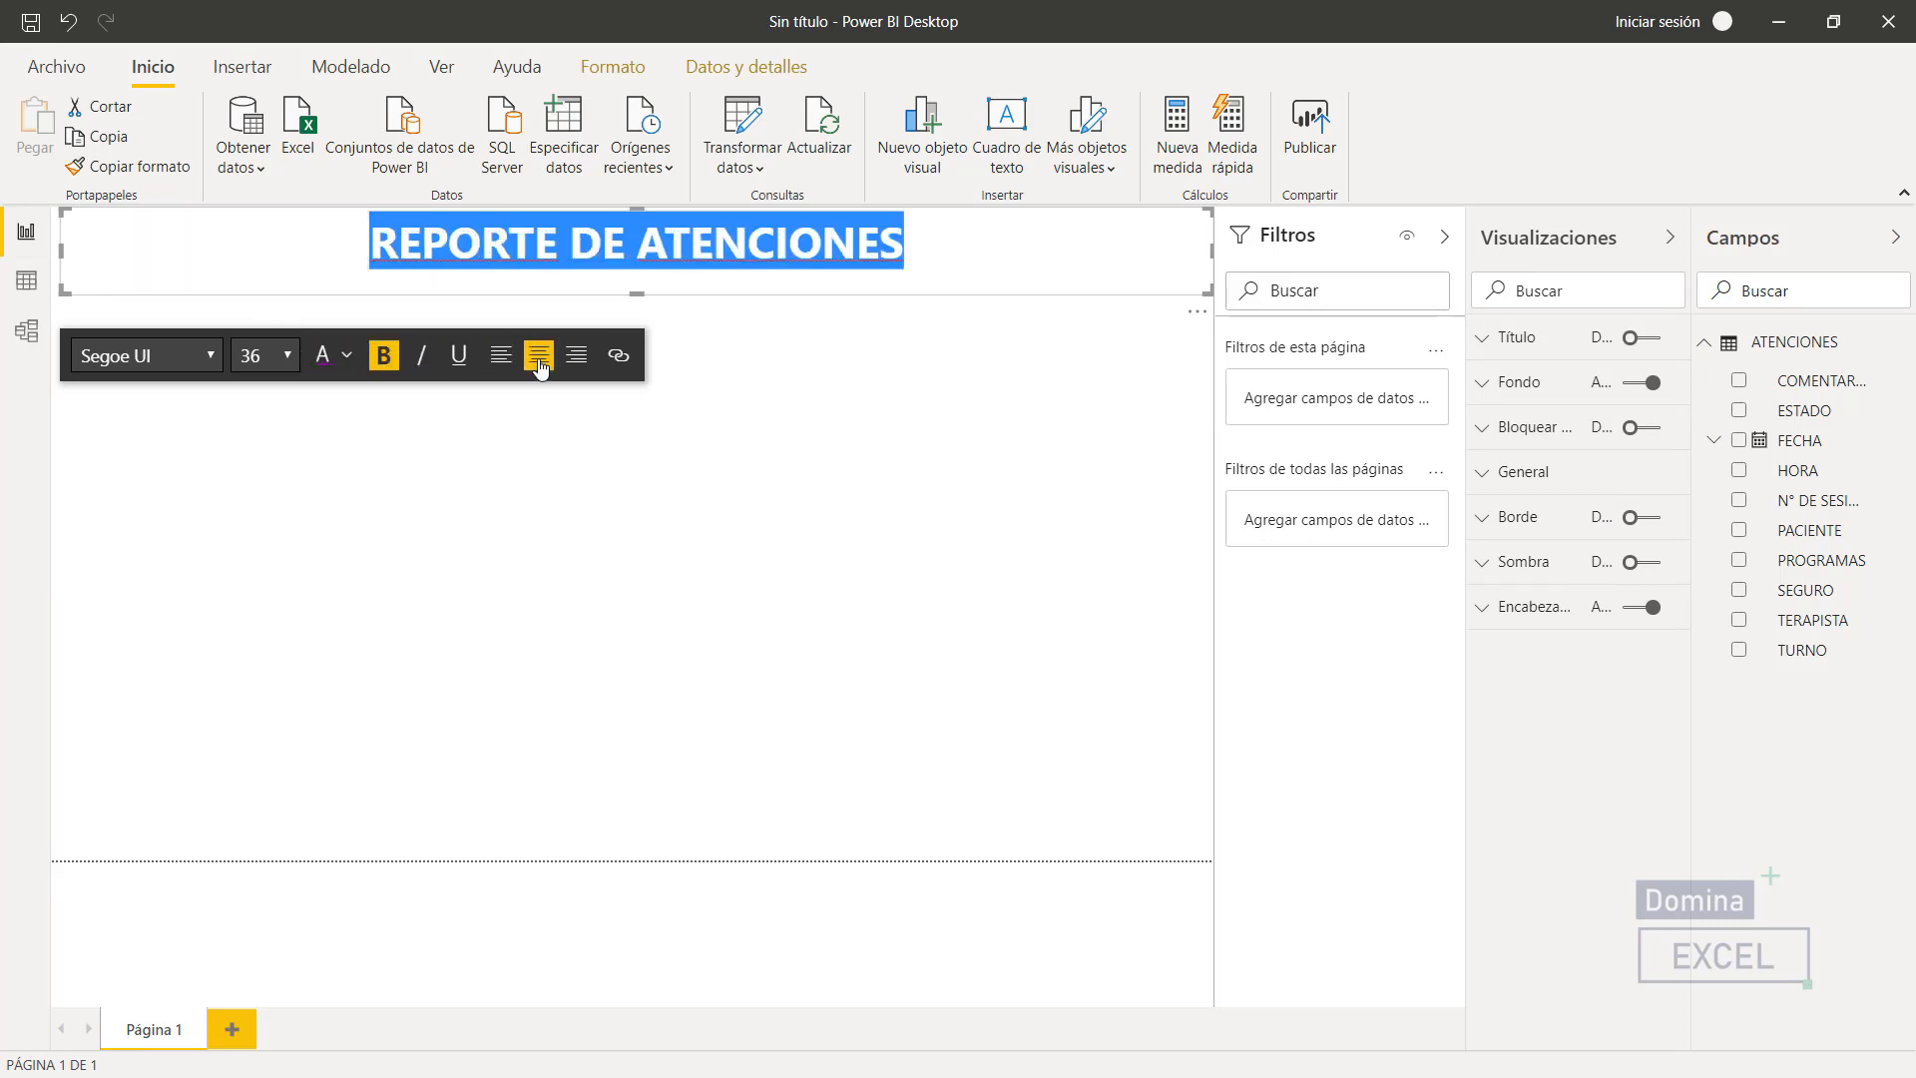
left_click(727, 337)
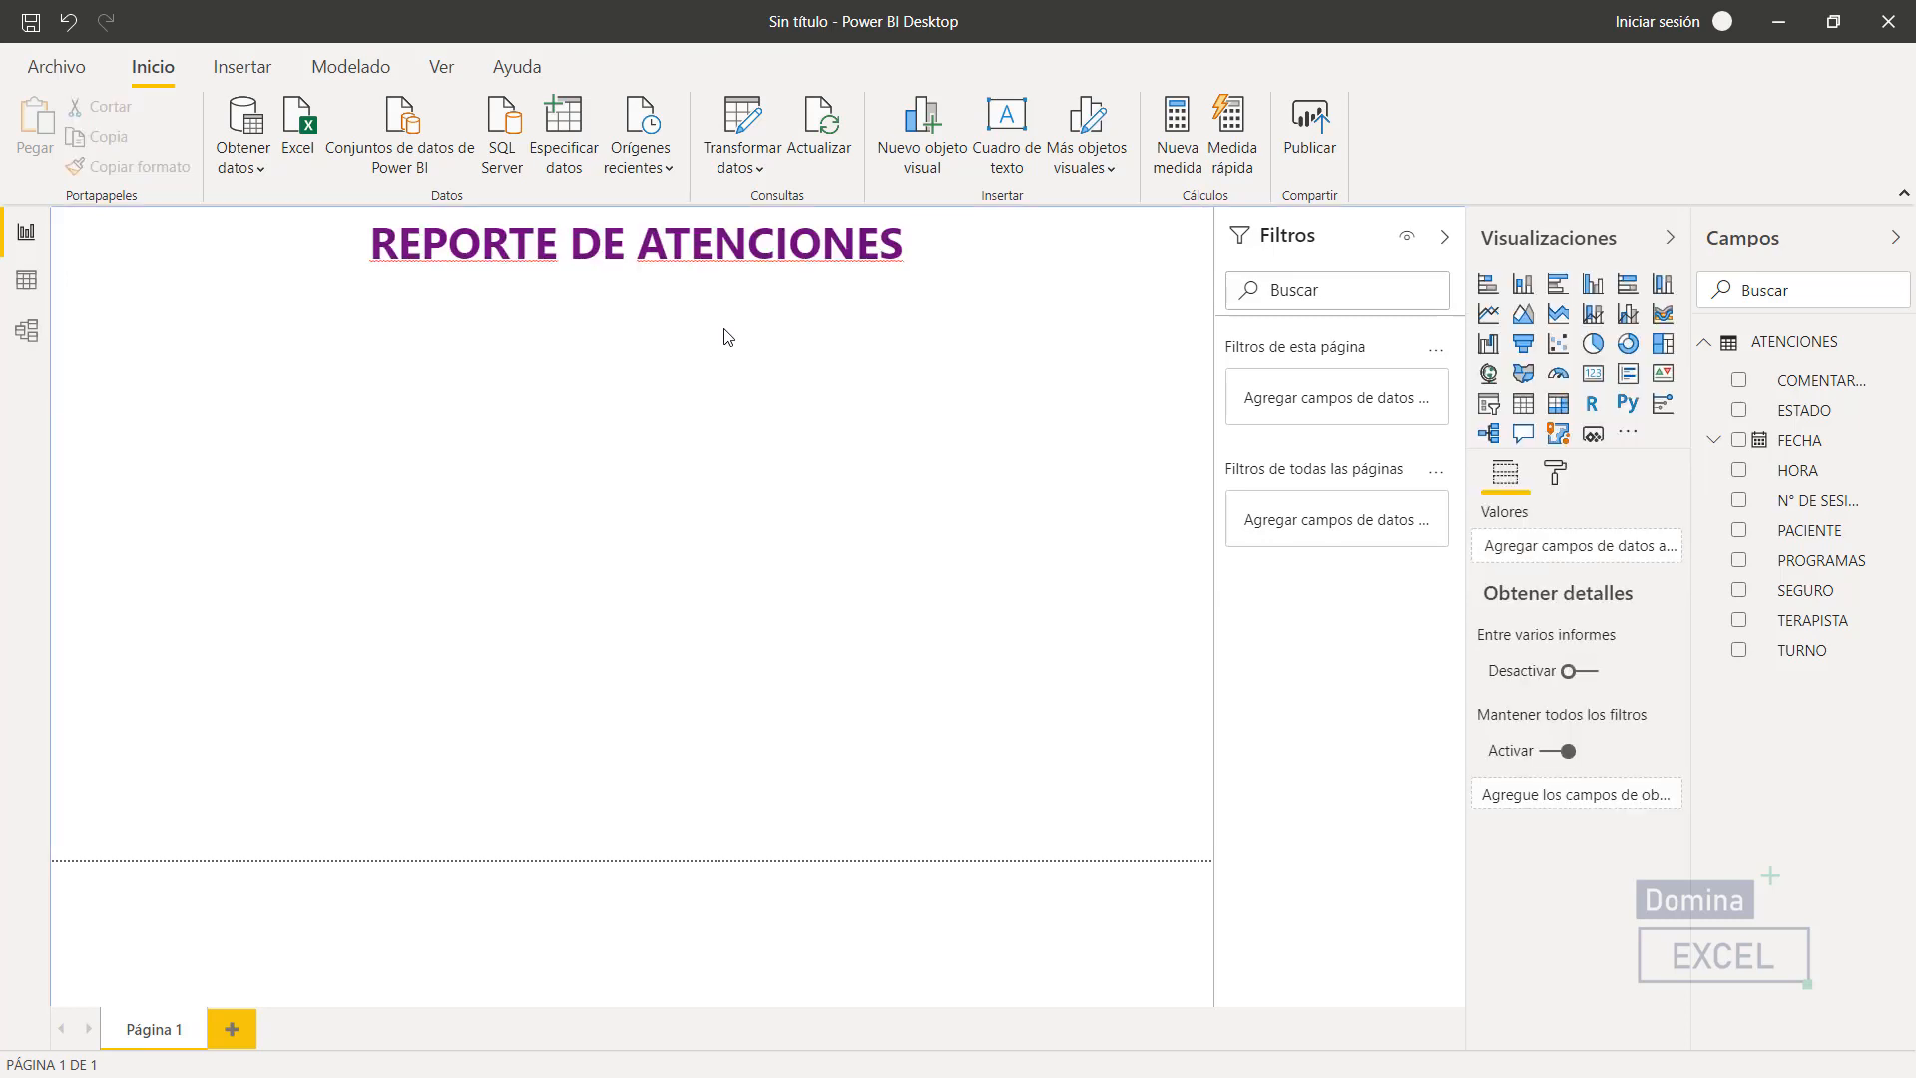
- Insert a rectangle shape and move it to the upper edge of the page, over the report title
left_click(219, 72)
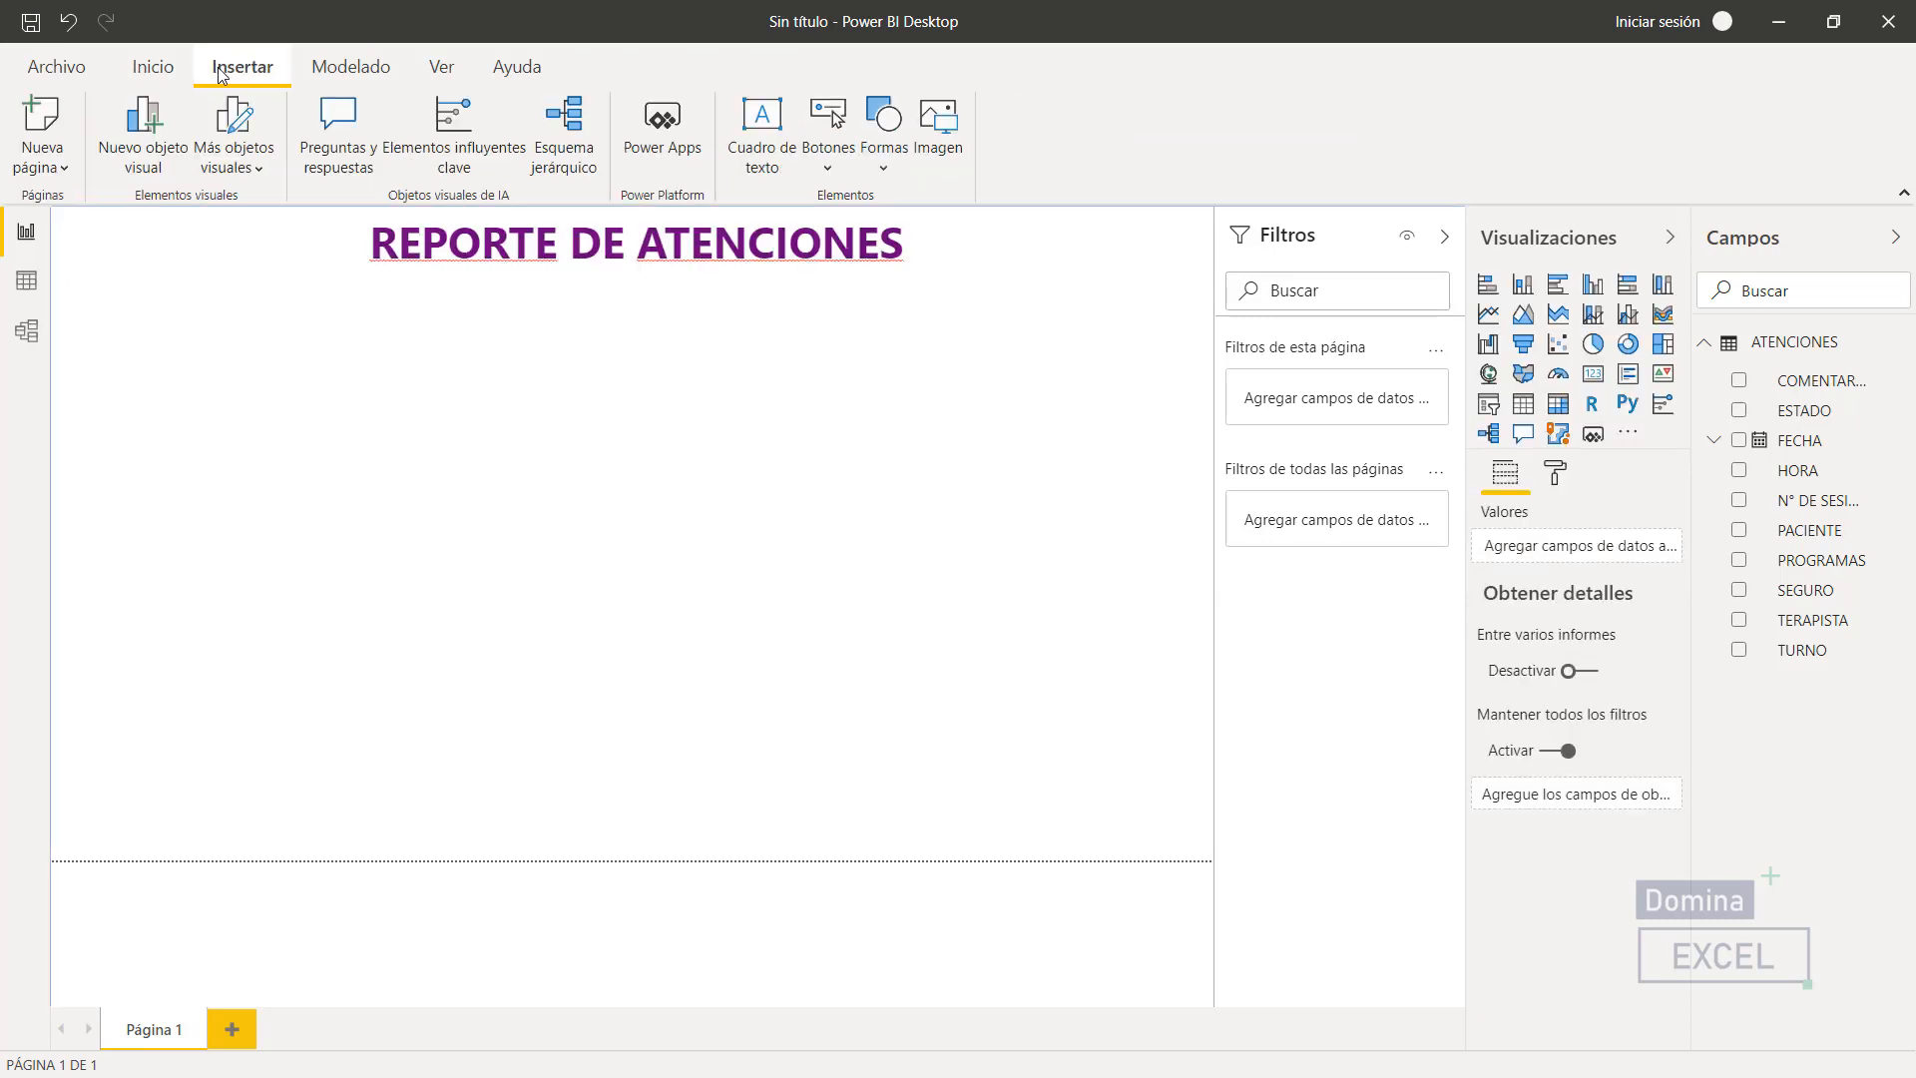
left_click(869, 145)
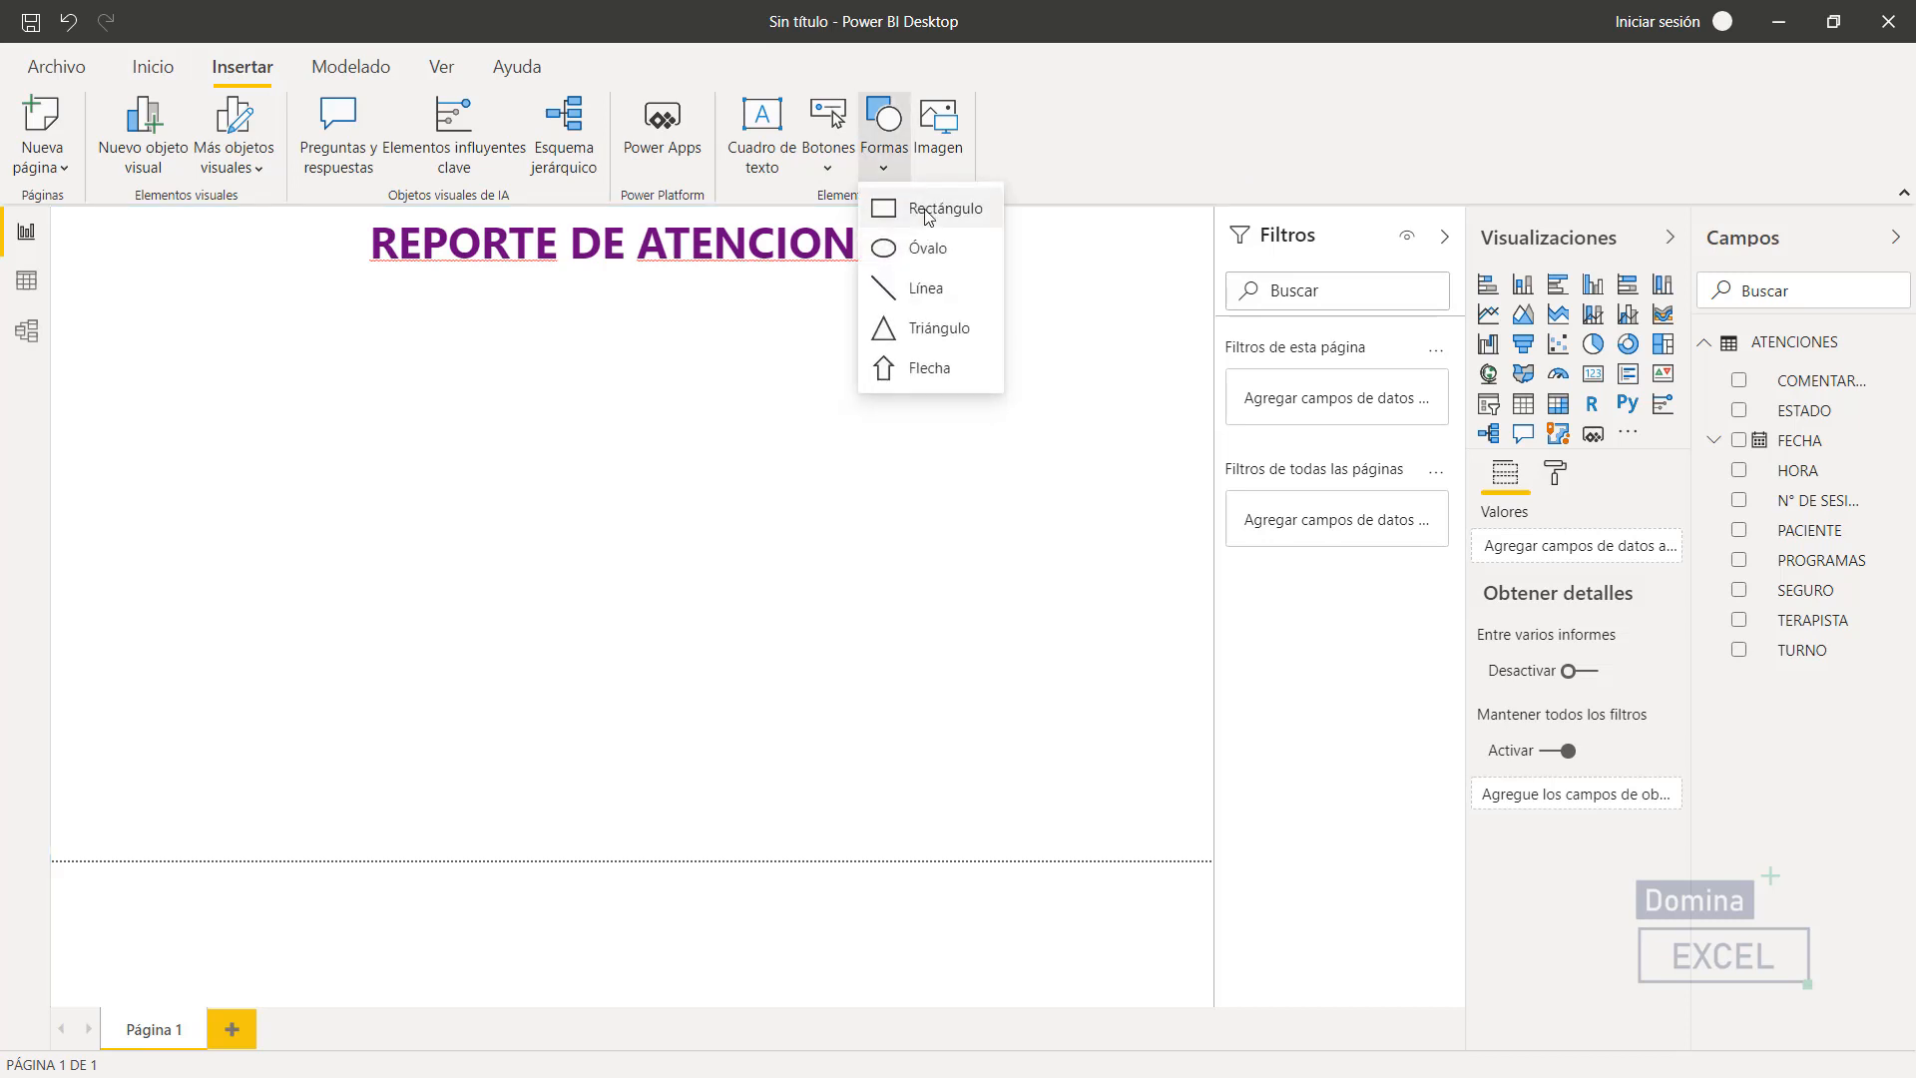
left_click(883, 208)
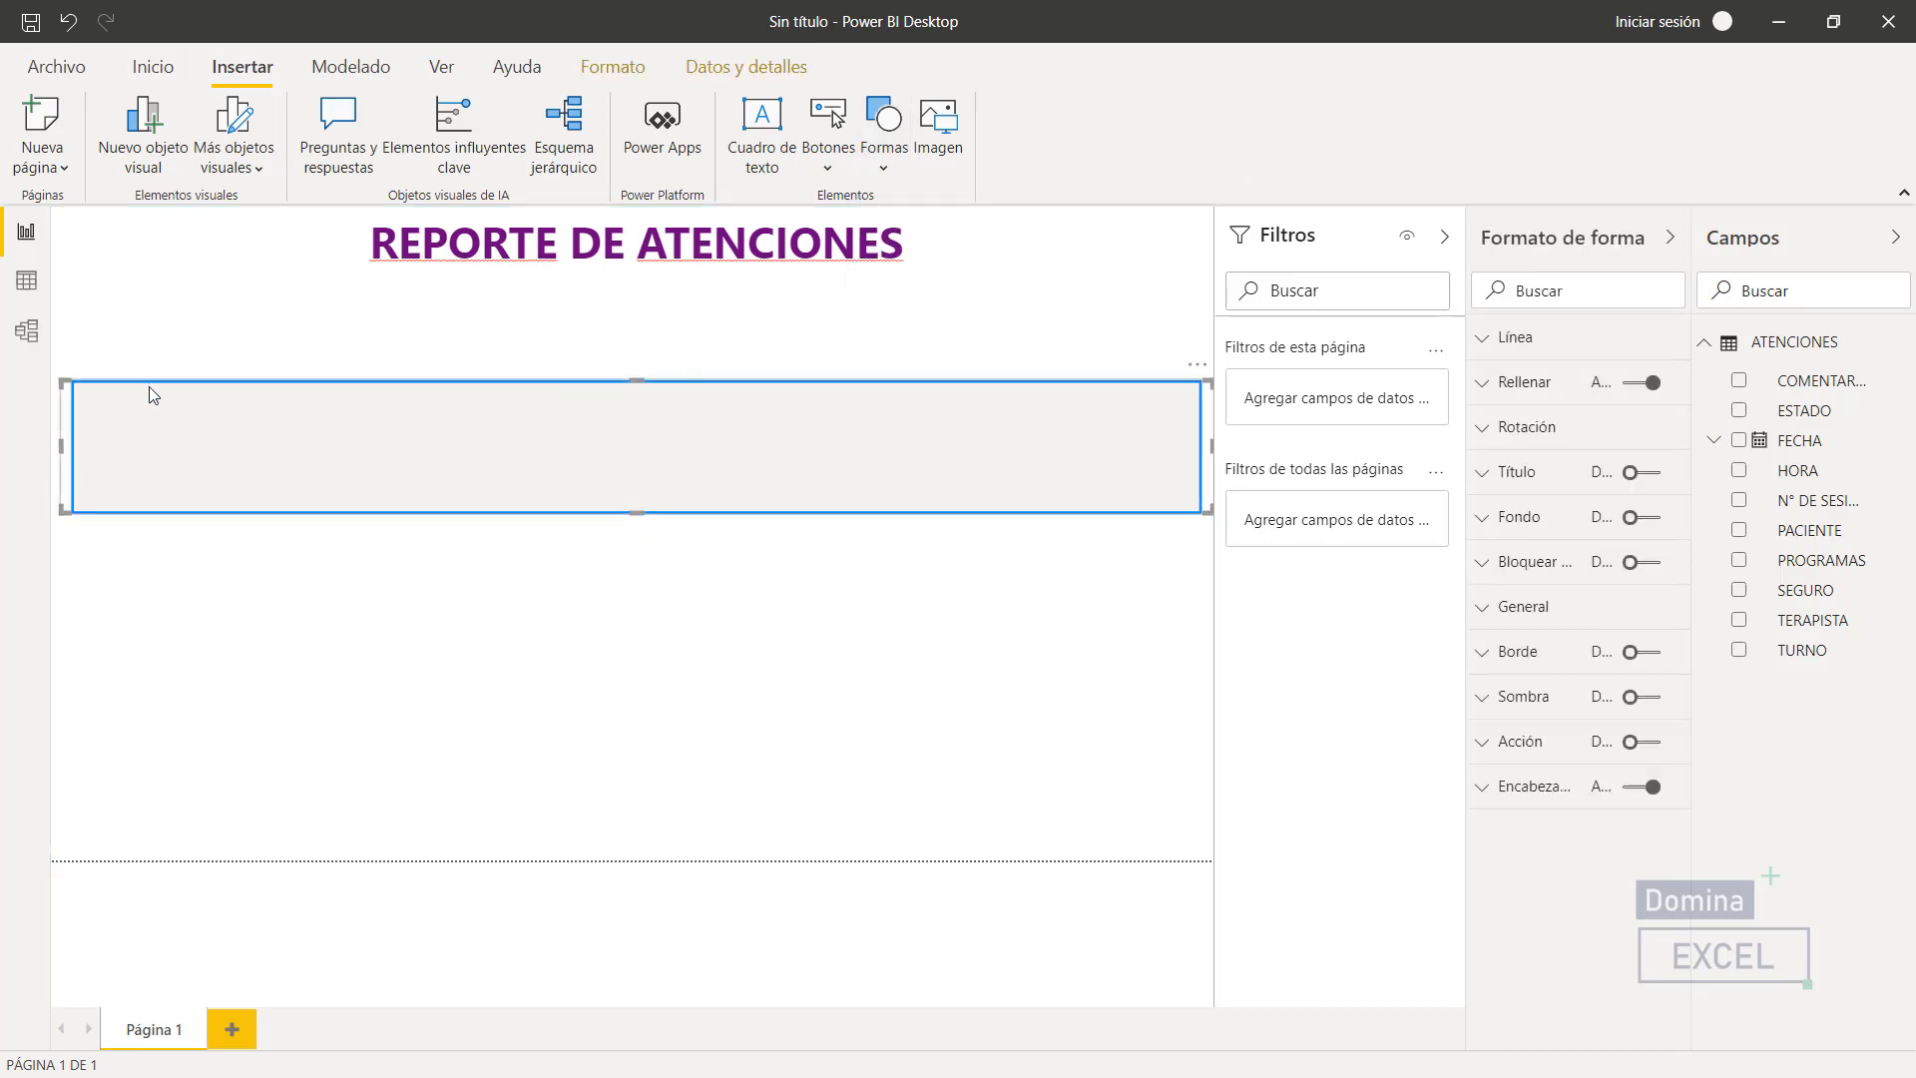
left_click_drag(150, 389, 154, 224)
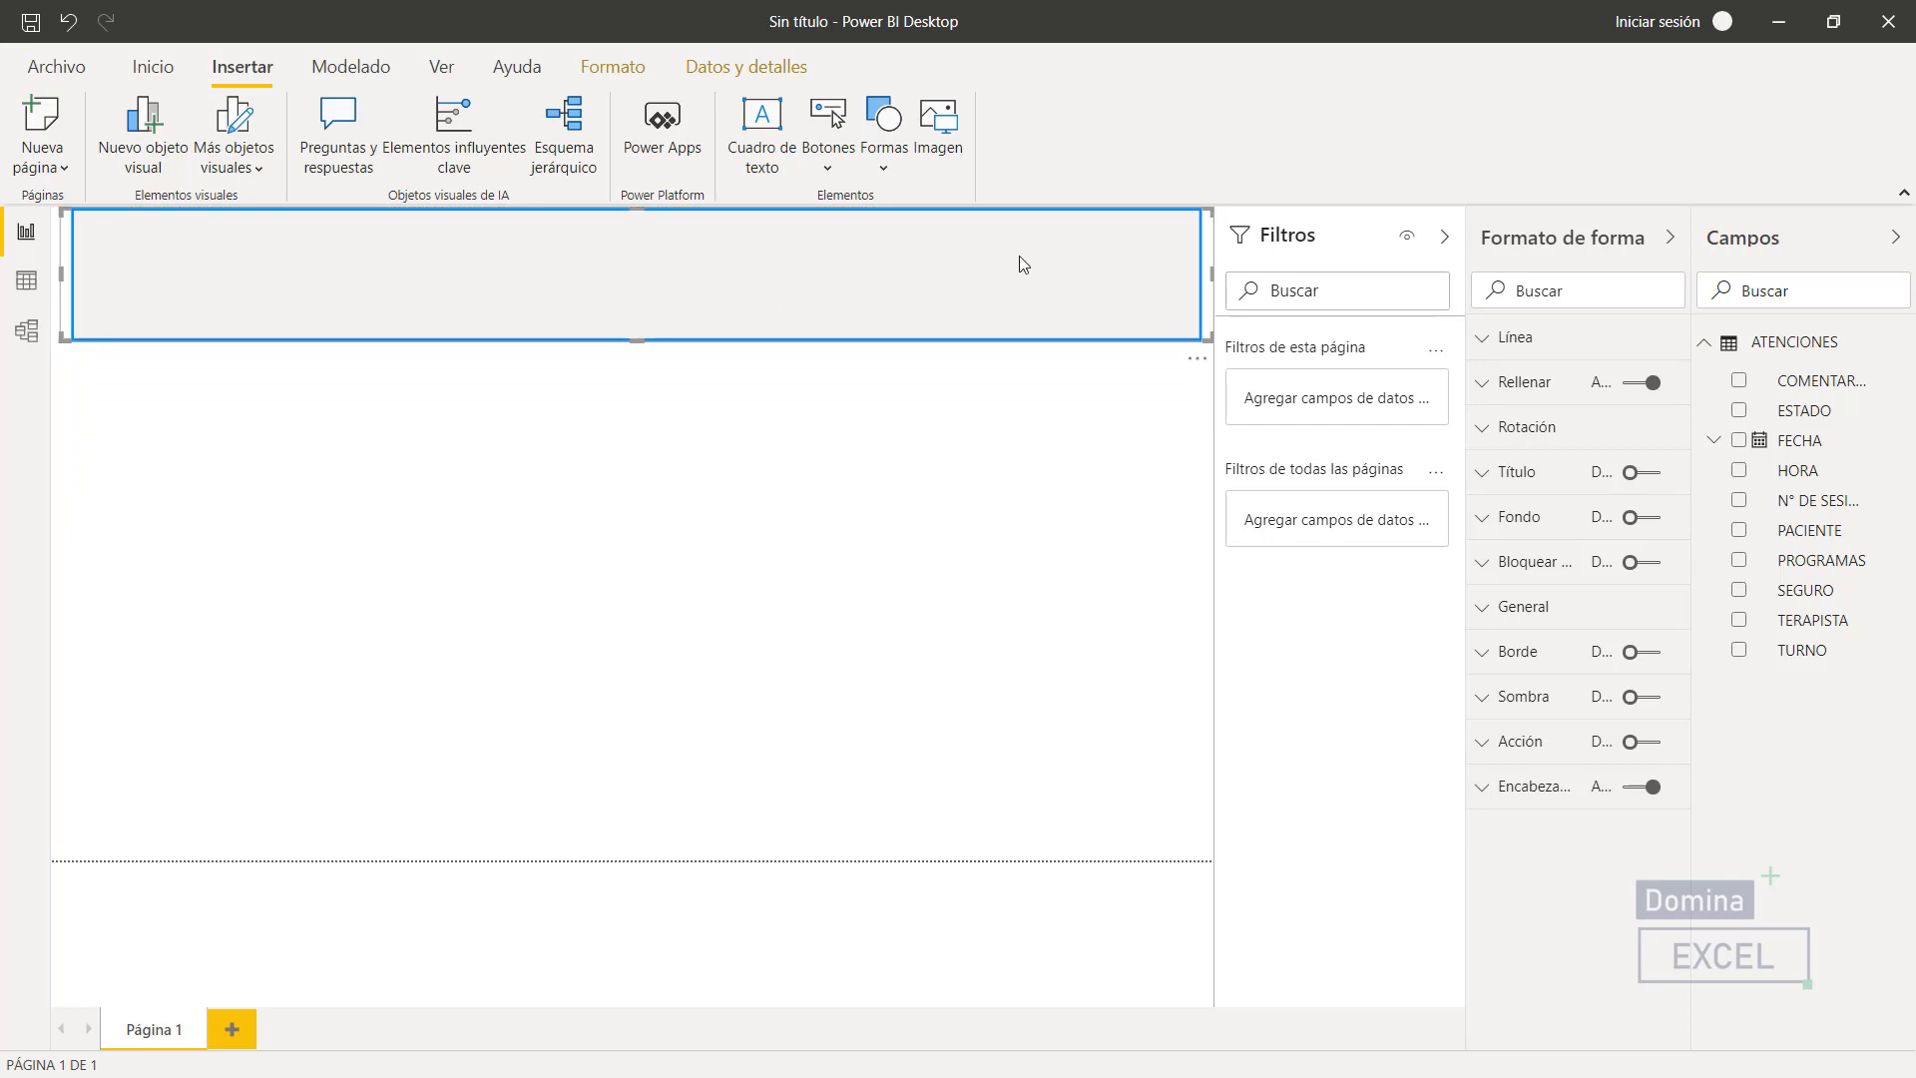
- Send the rectangle shape behind the REPORTE DE ATENCIONES title
left_click(617, 70)
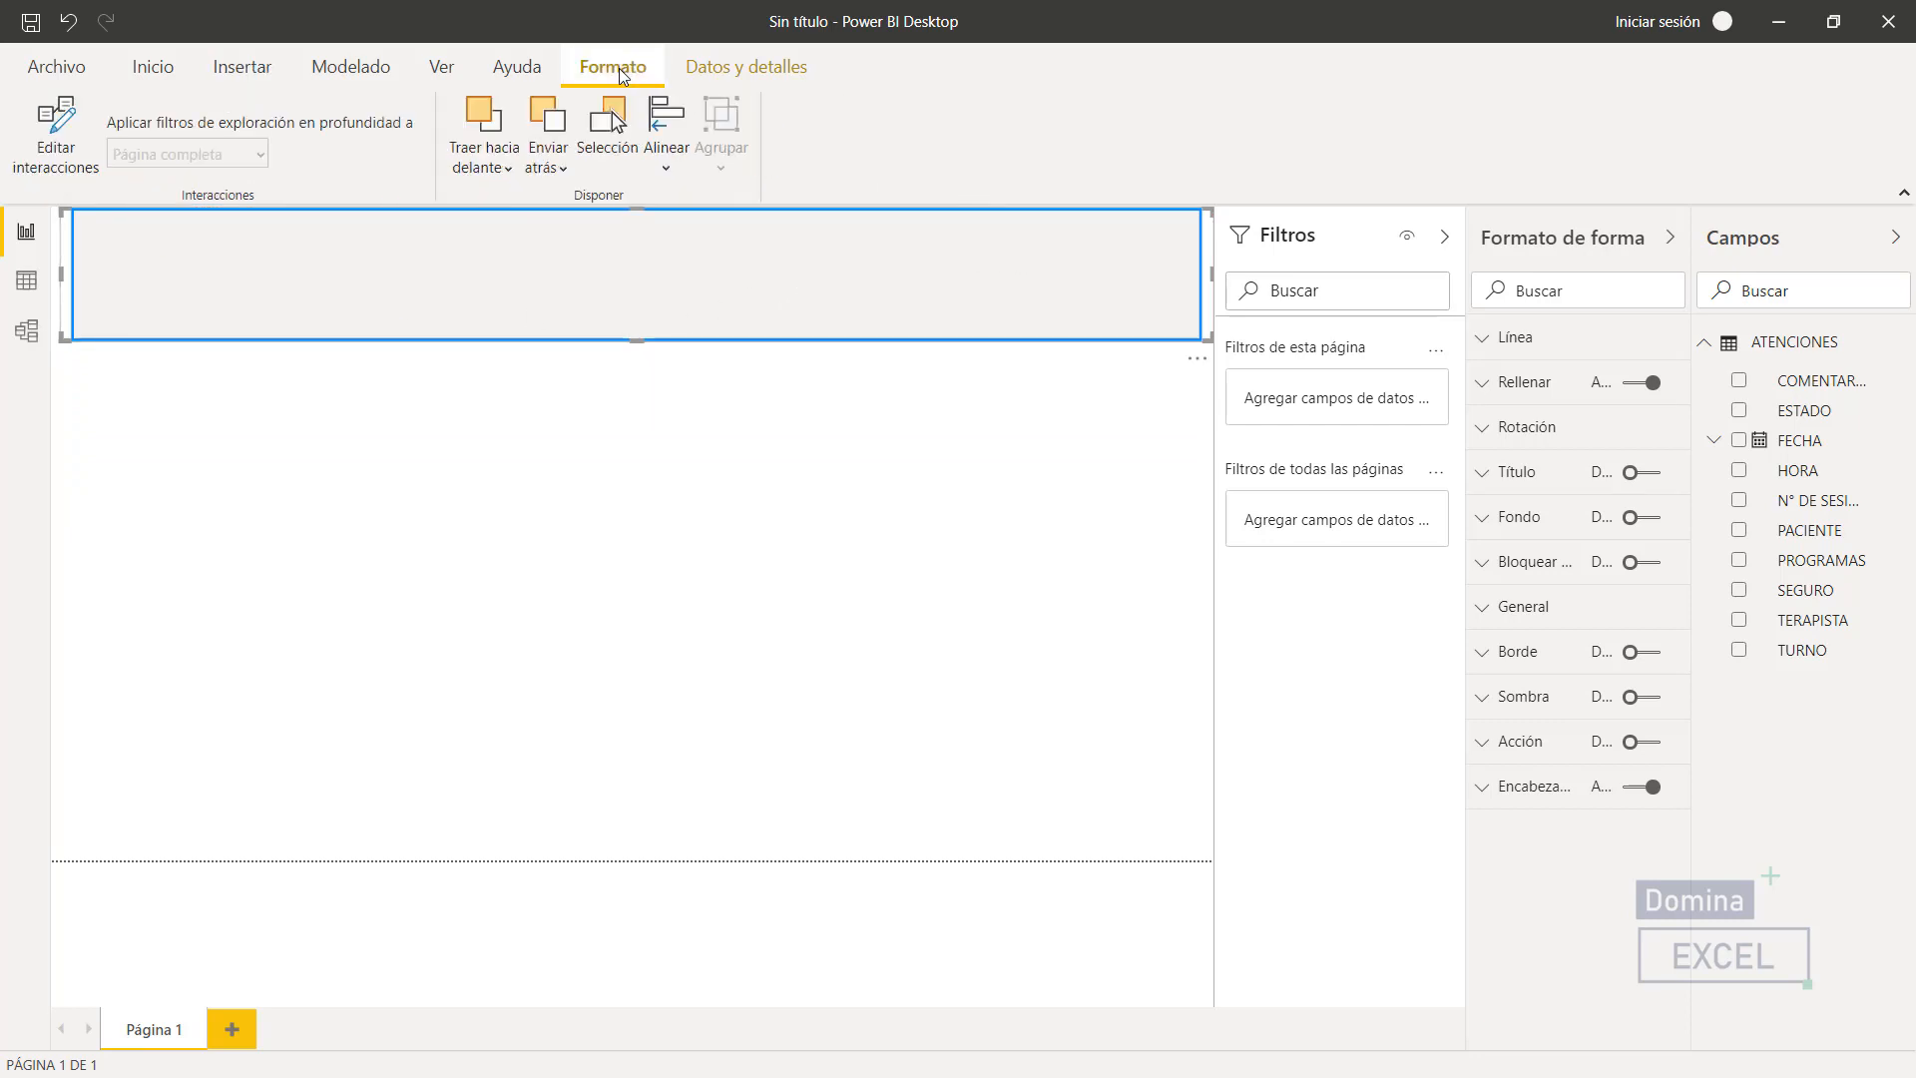
left_click(548, 122)
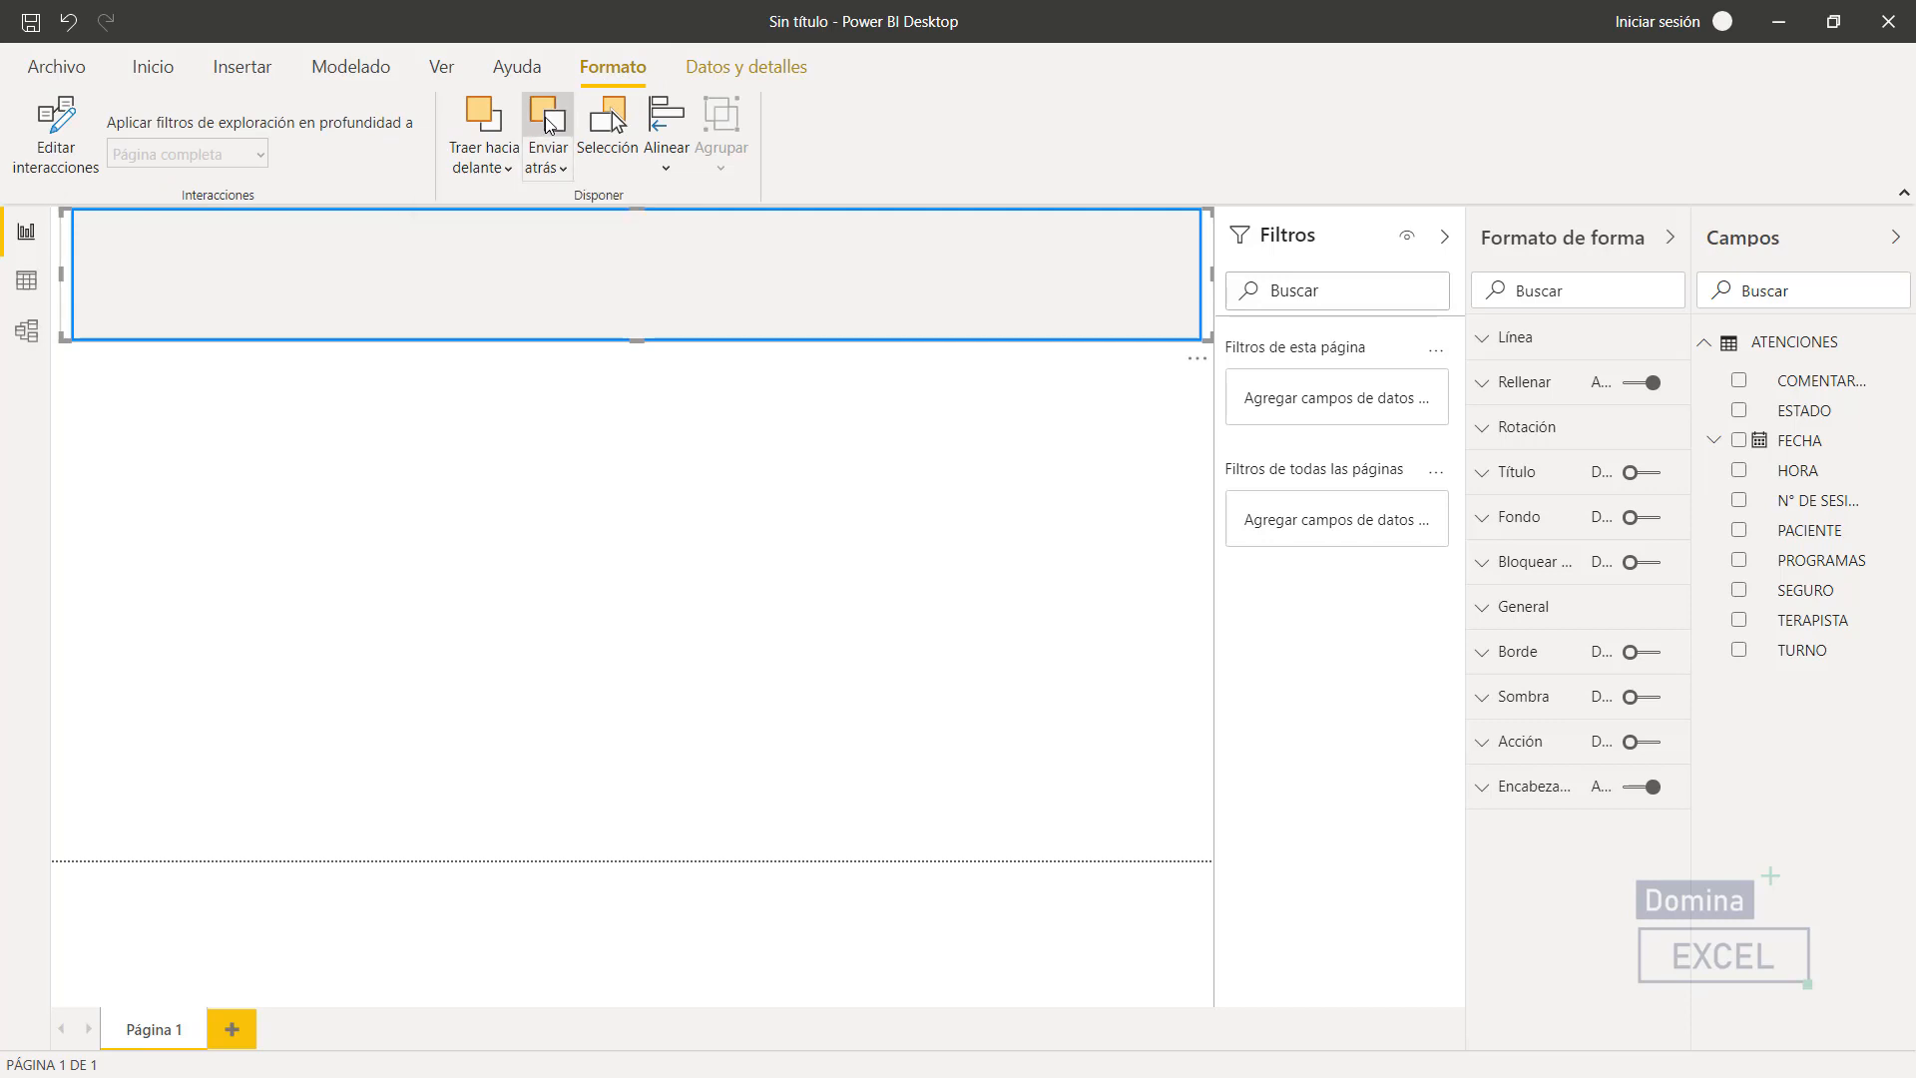
left_click(666, 289)
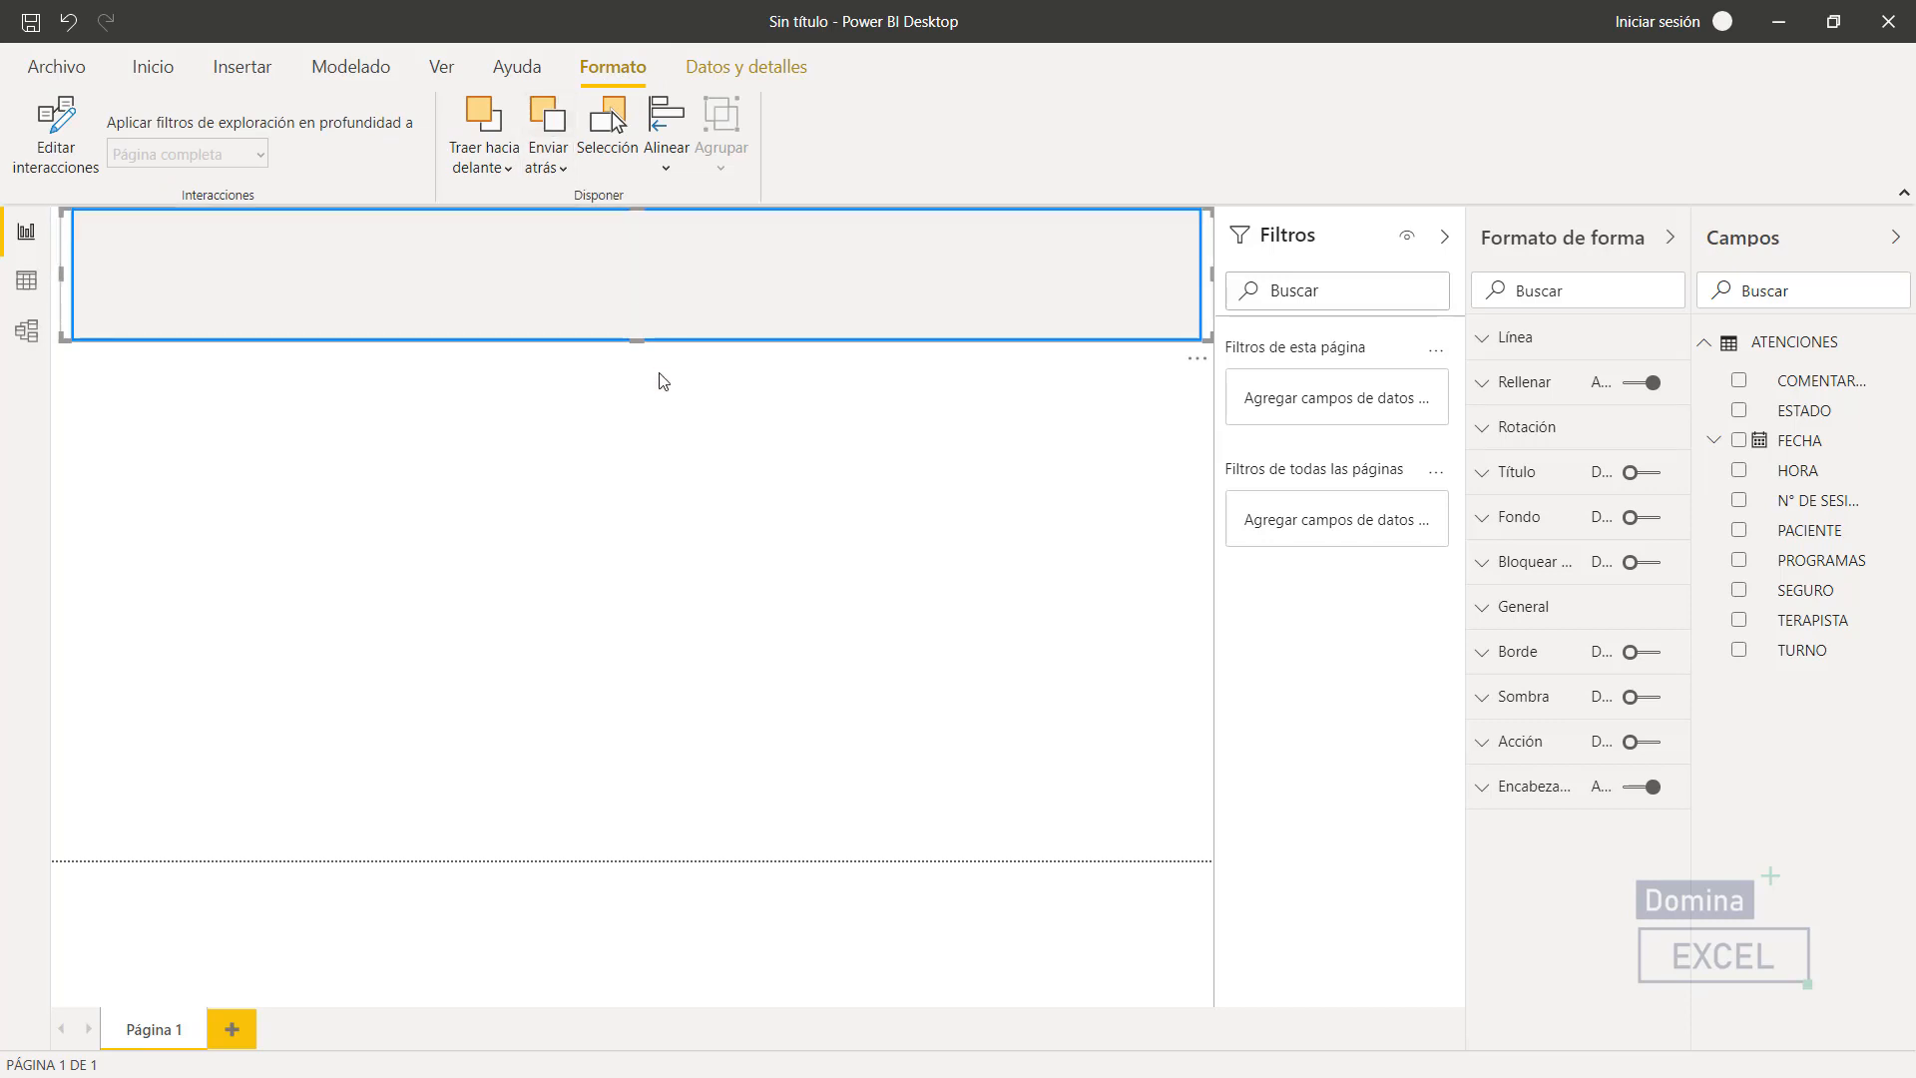
left_click(658, 404)
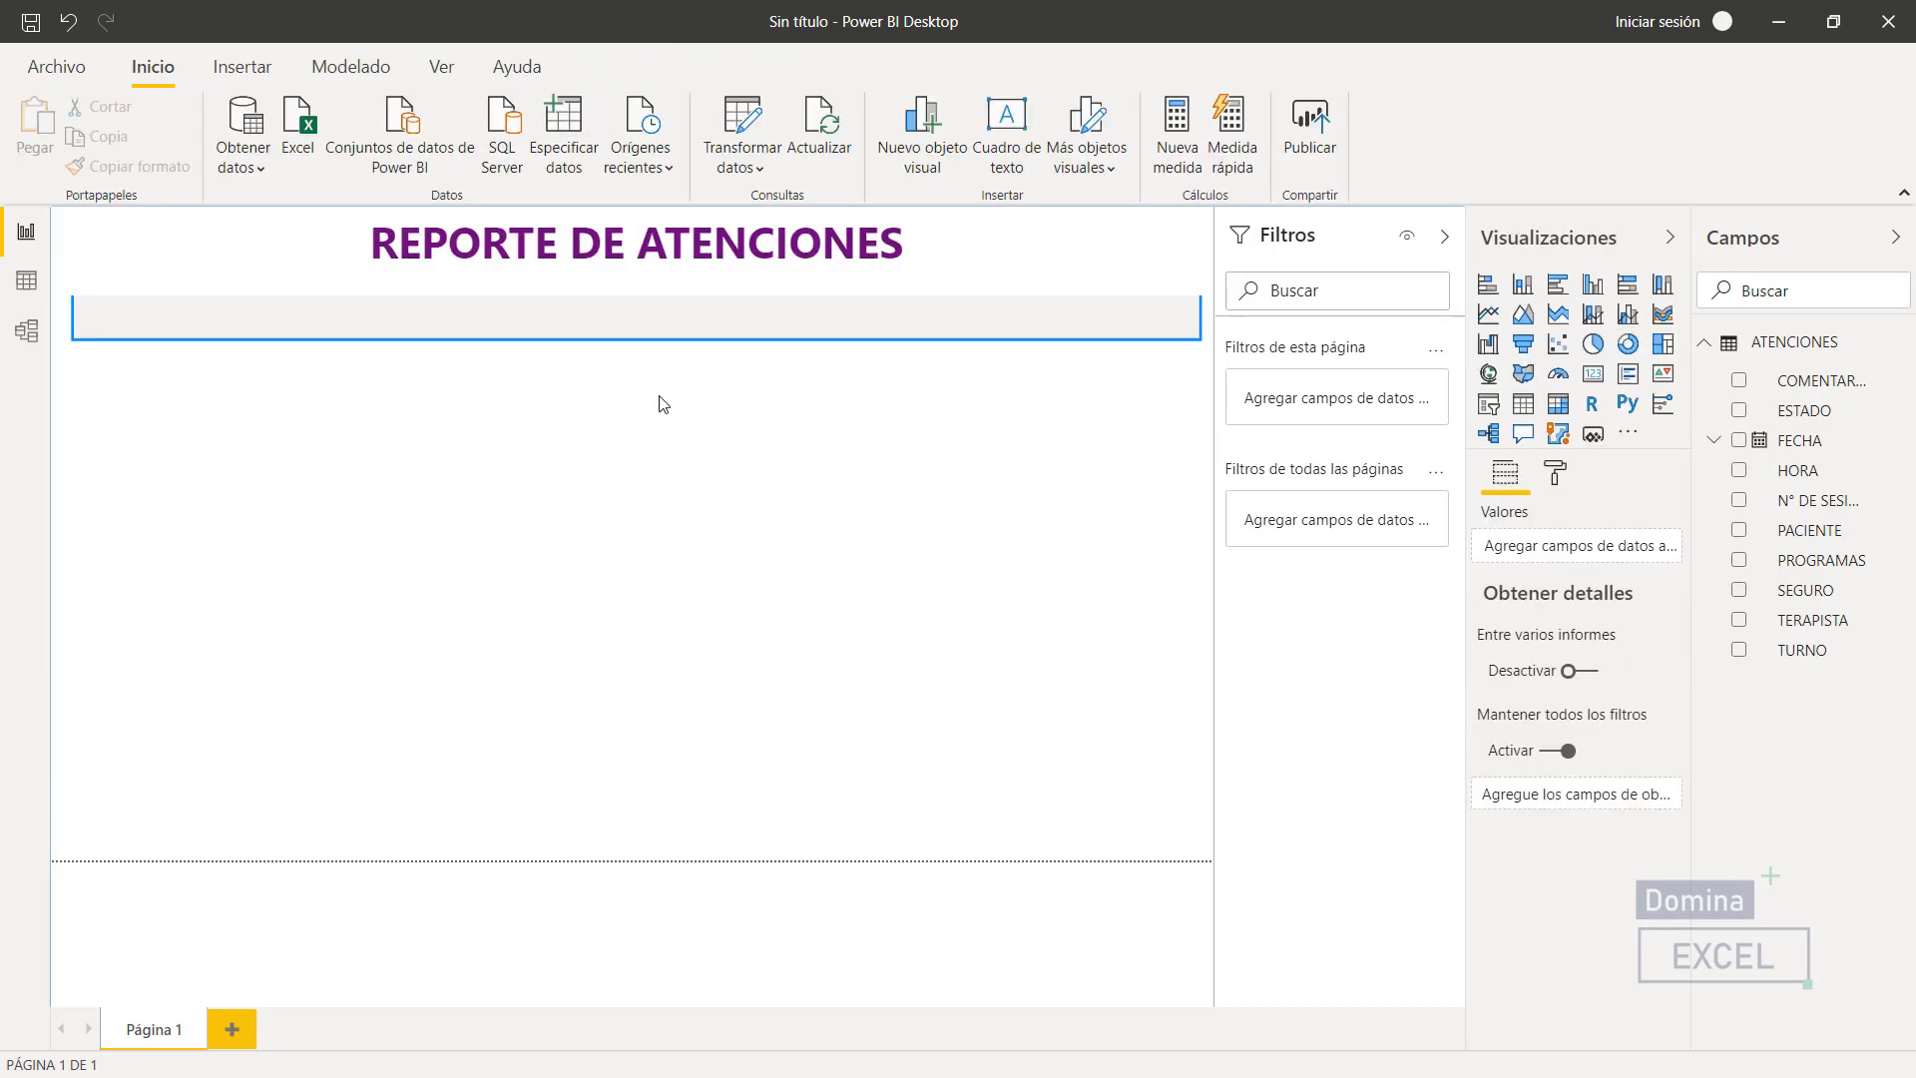
- Fill the rectangle behind the report title with the custom colour 004B75
left_click(614, 318)
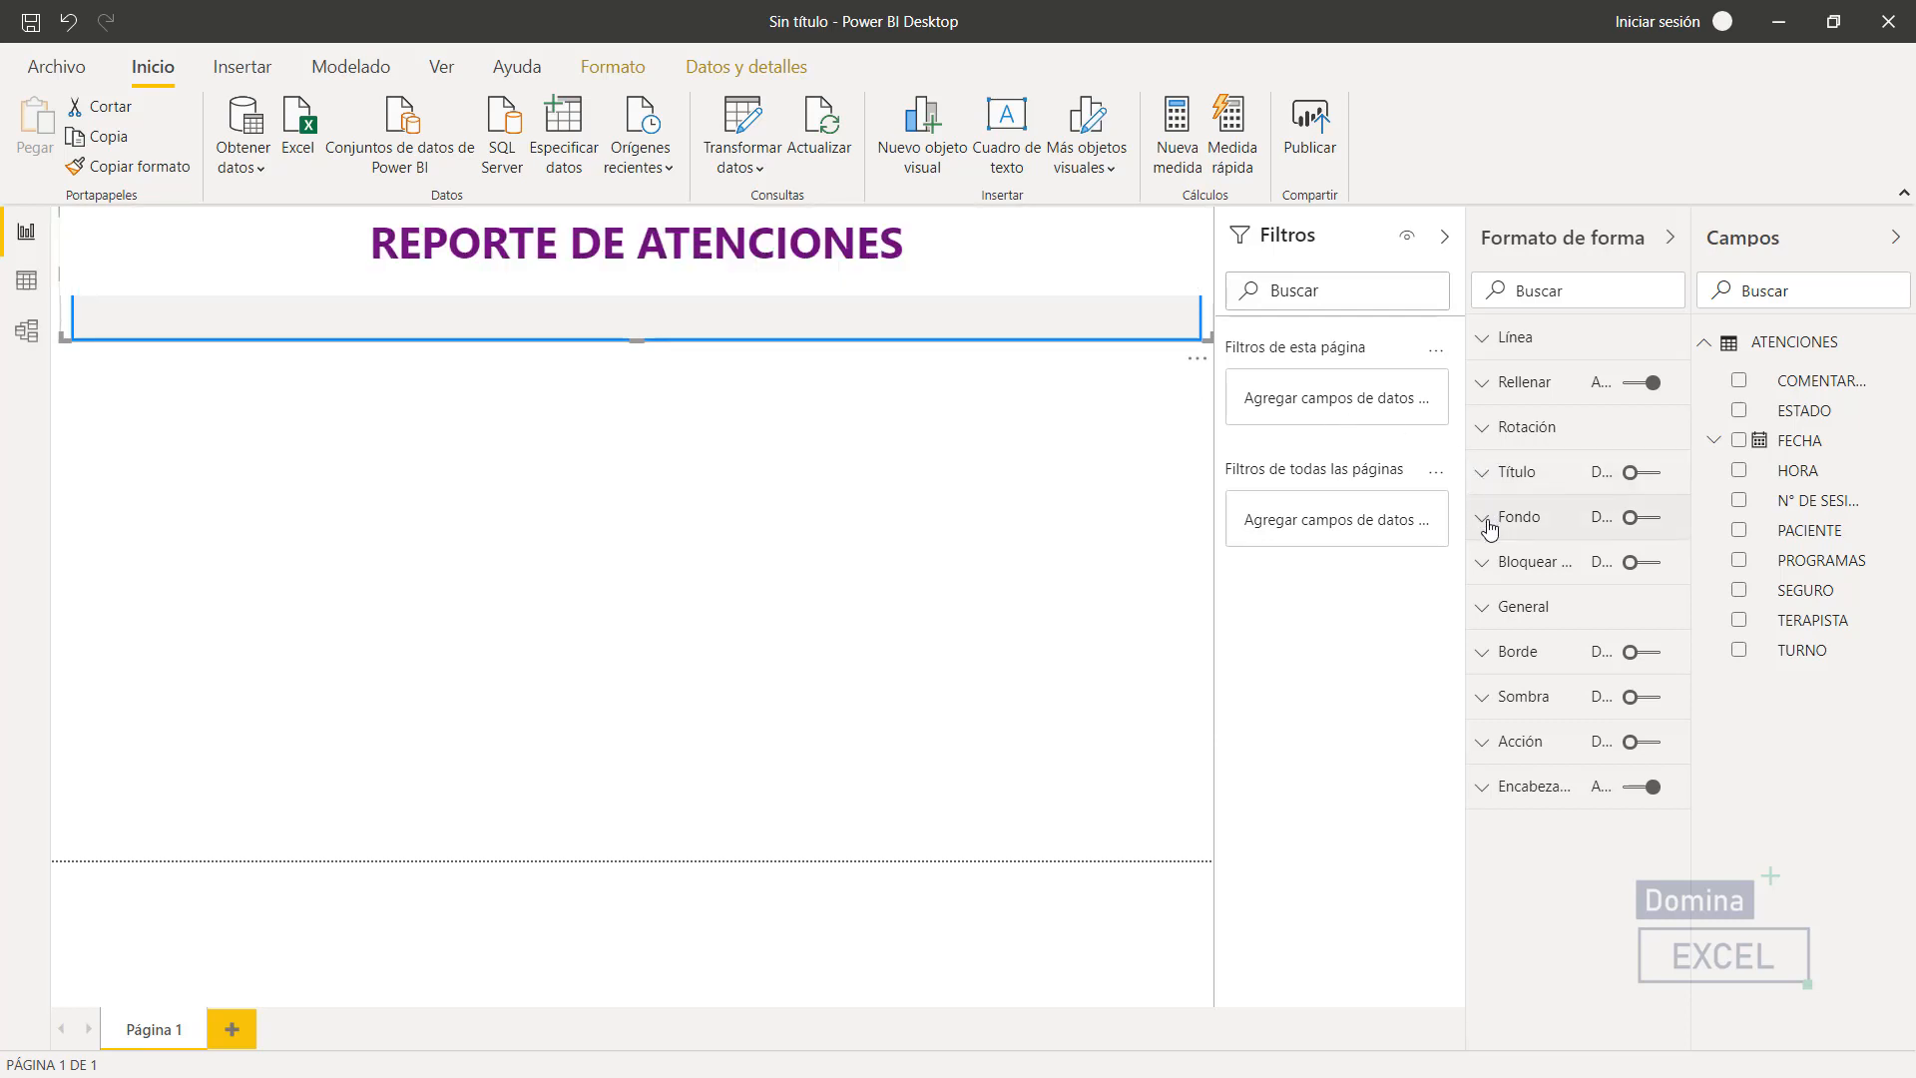
left_click(1487, 391)
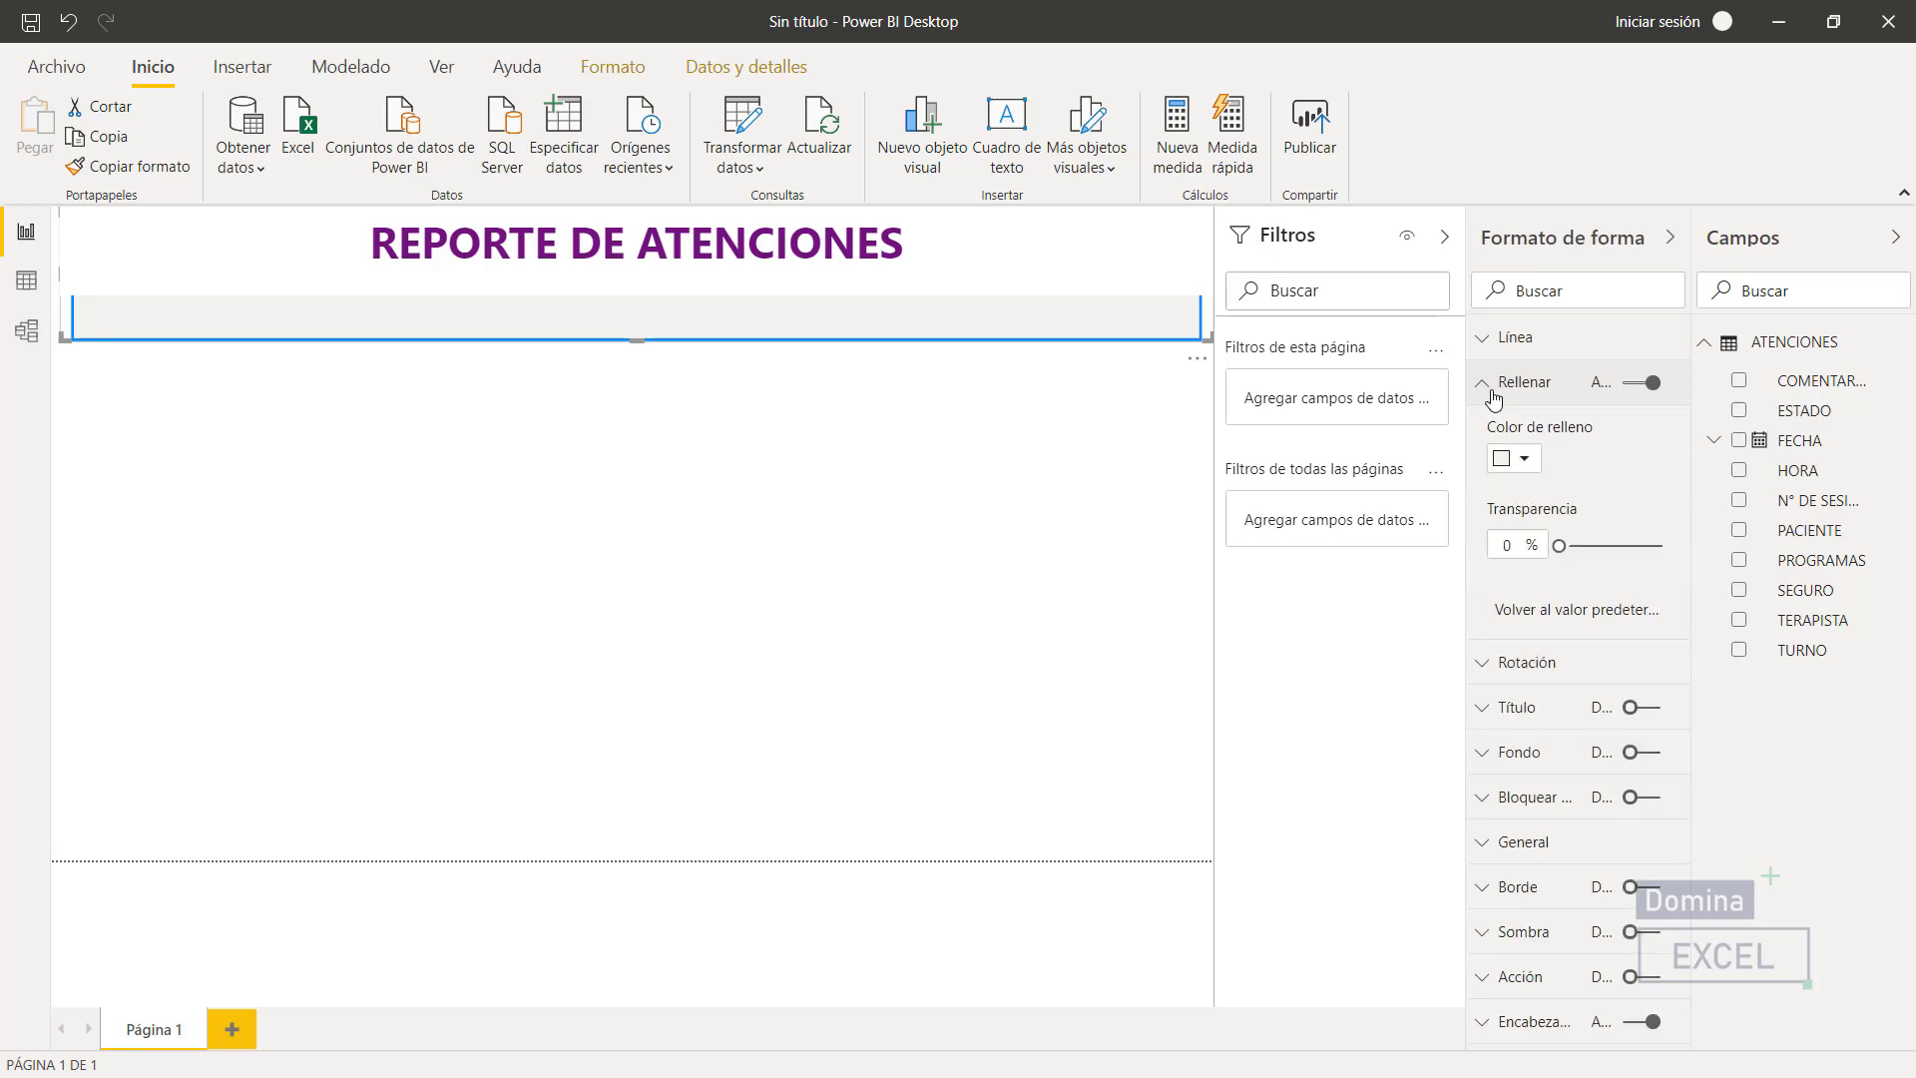
left_click(1523, 461)
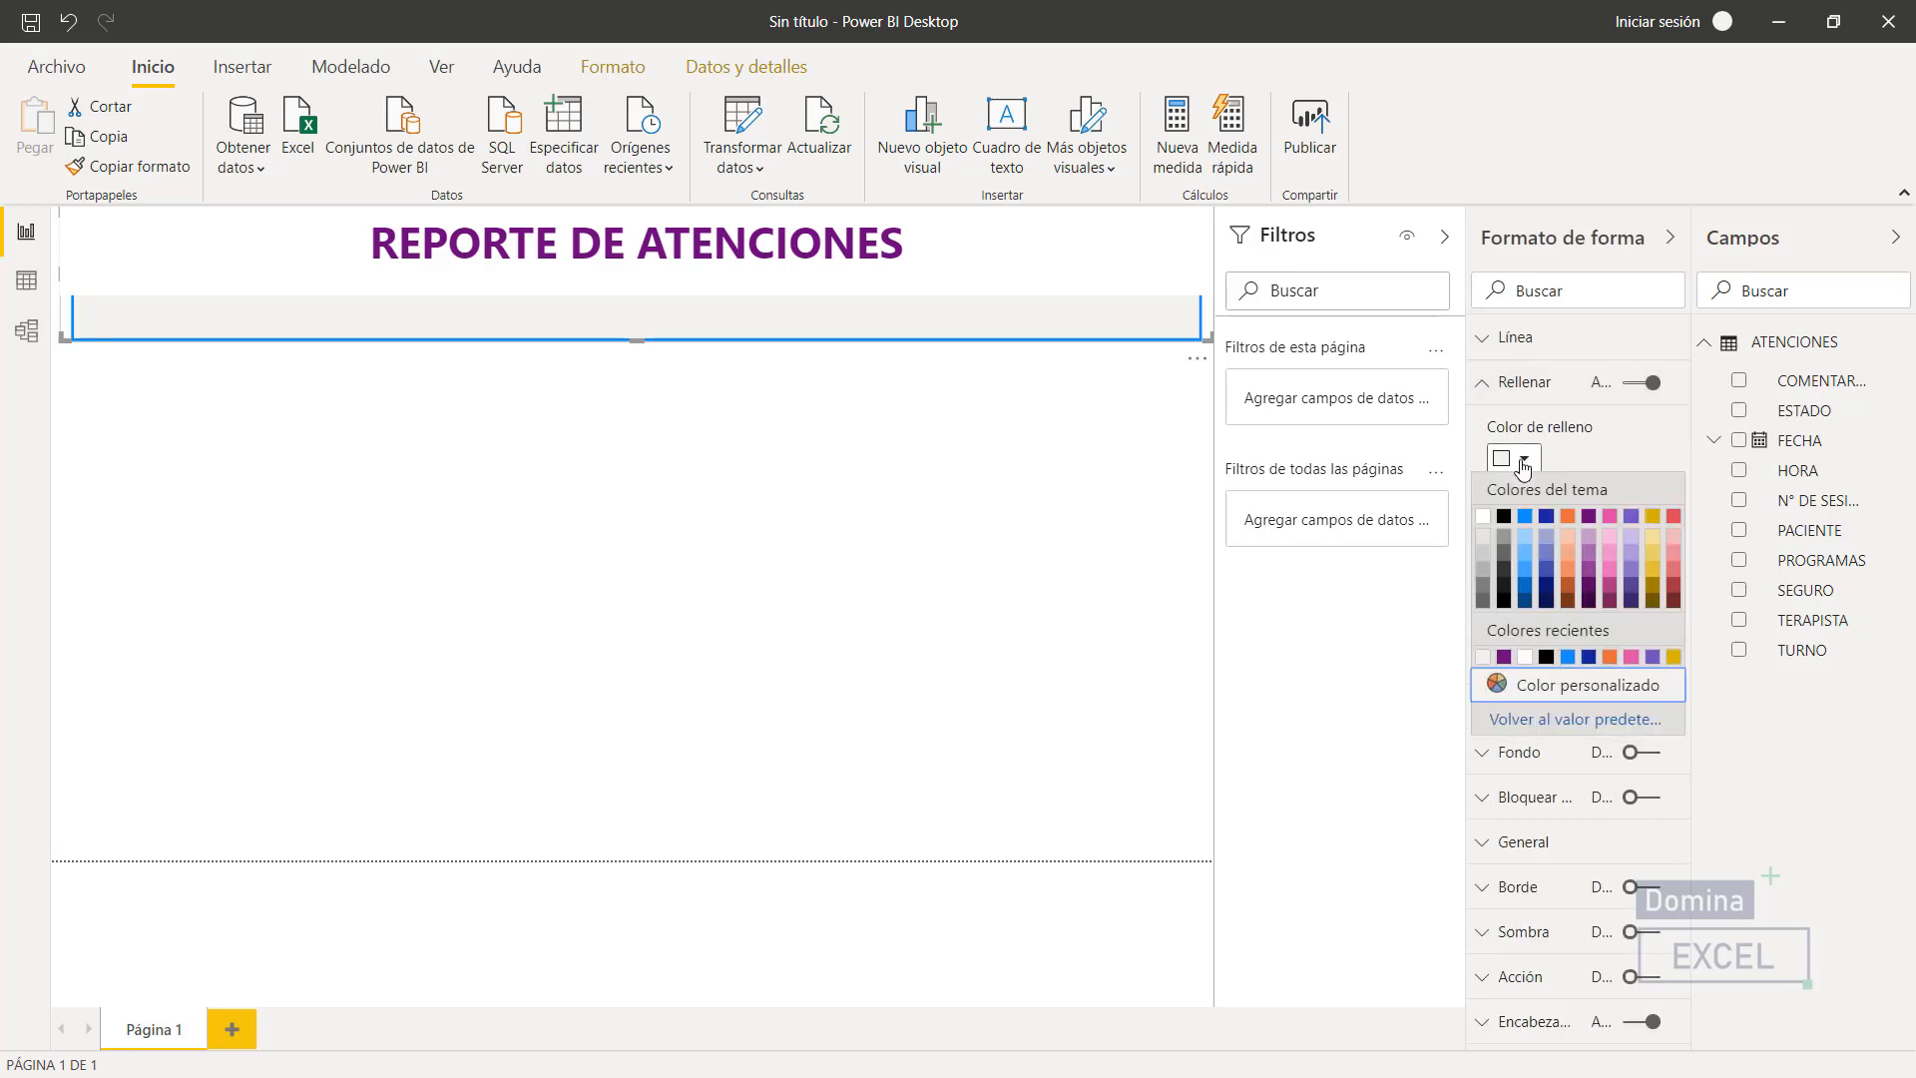
left_click(1559, 698)
left_click_drag(1552, 710, 1452, 706)
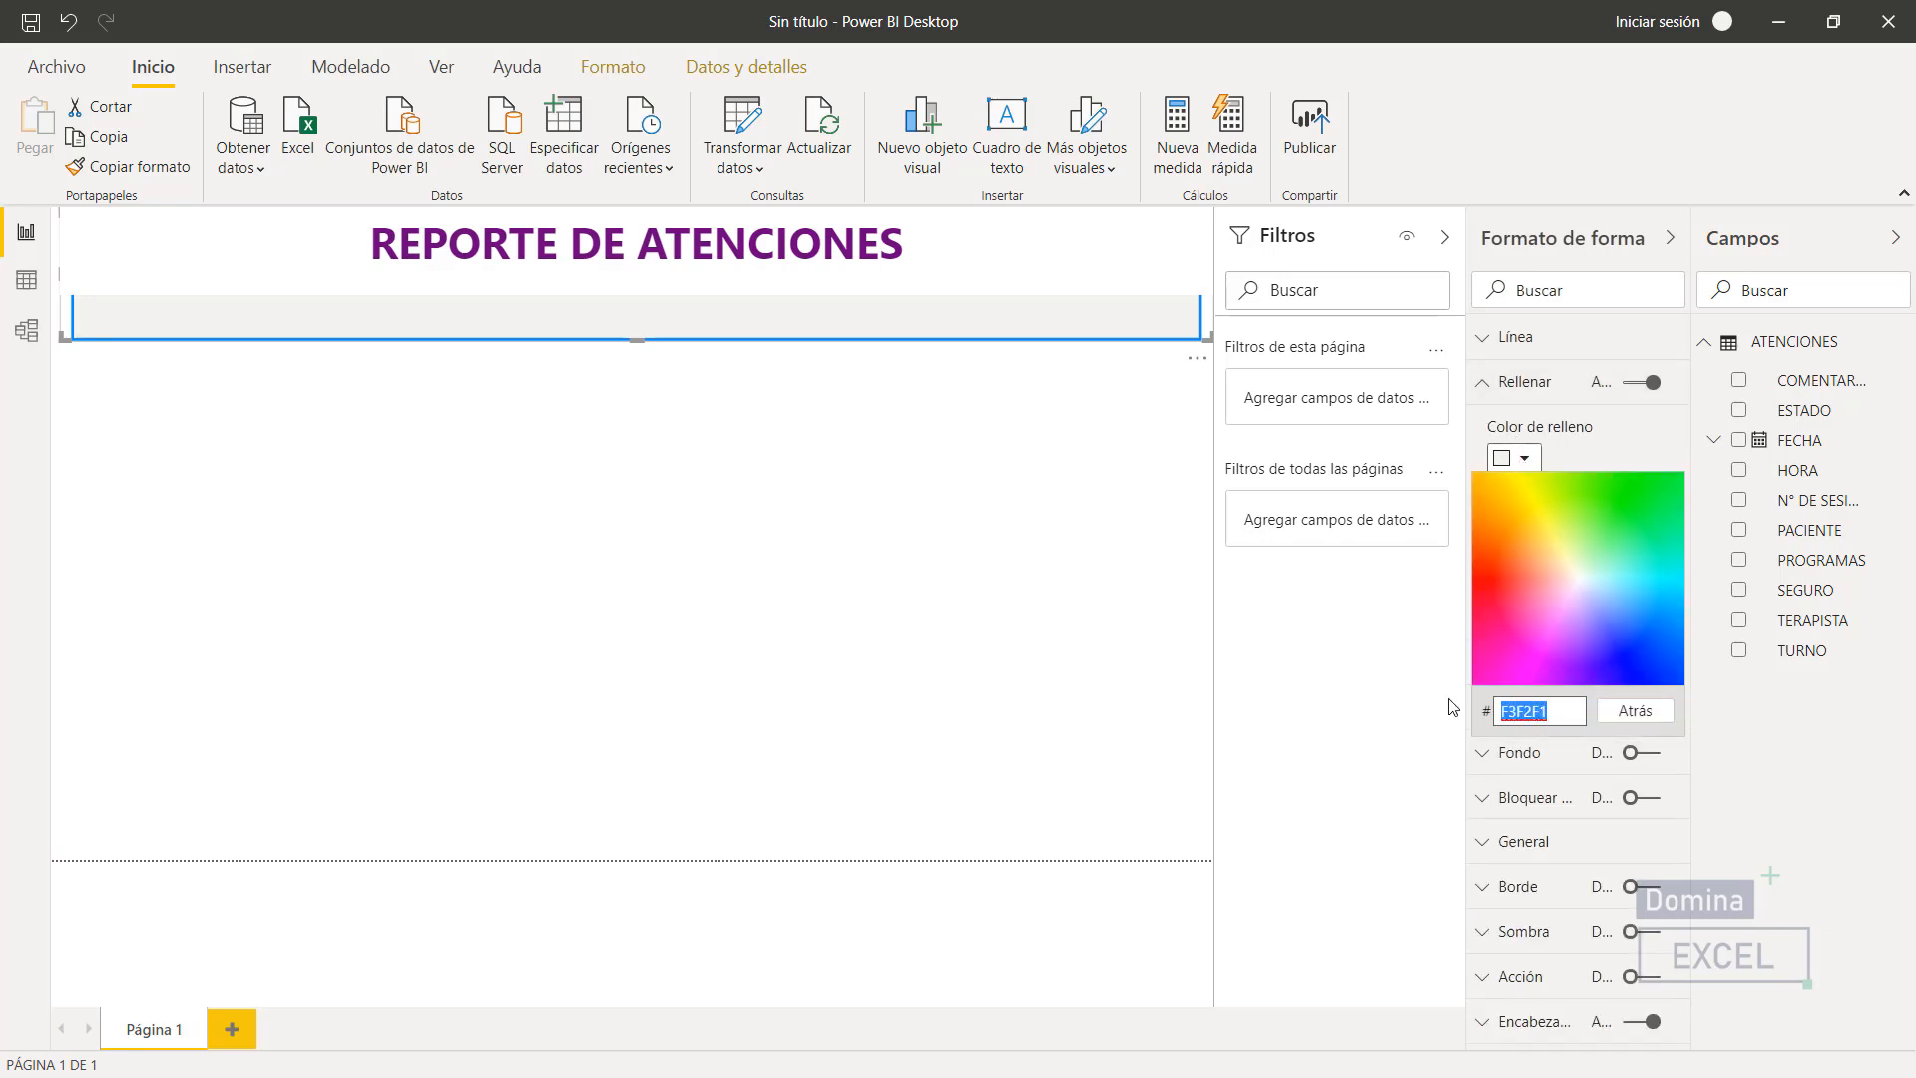
type("00")
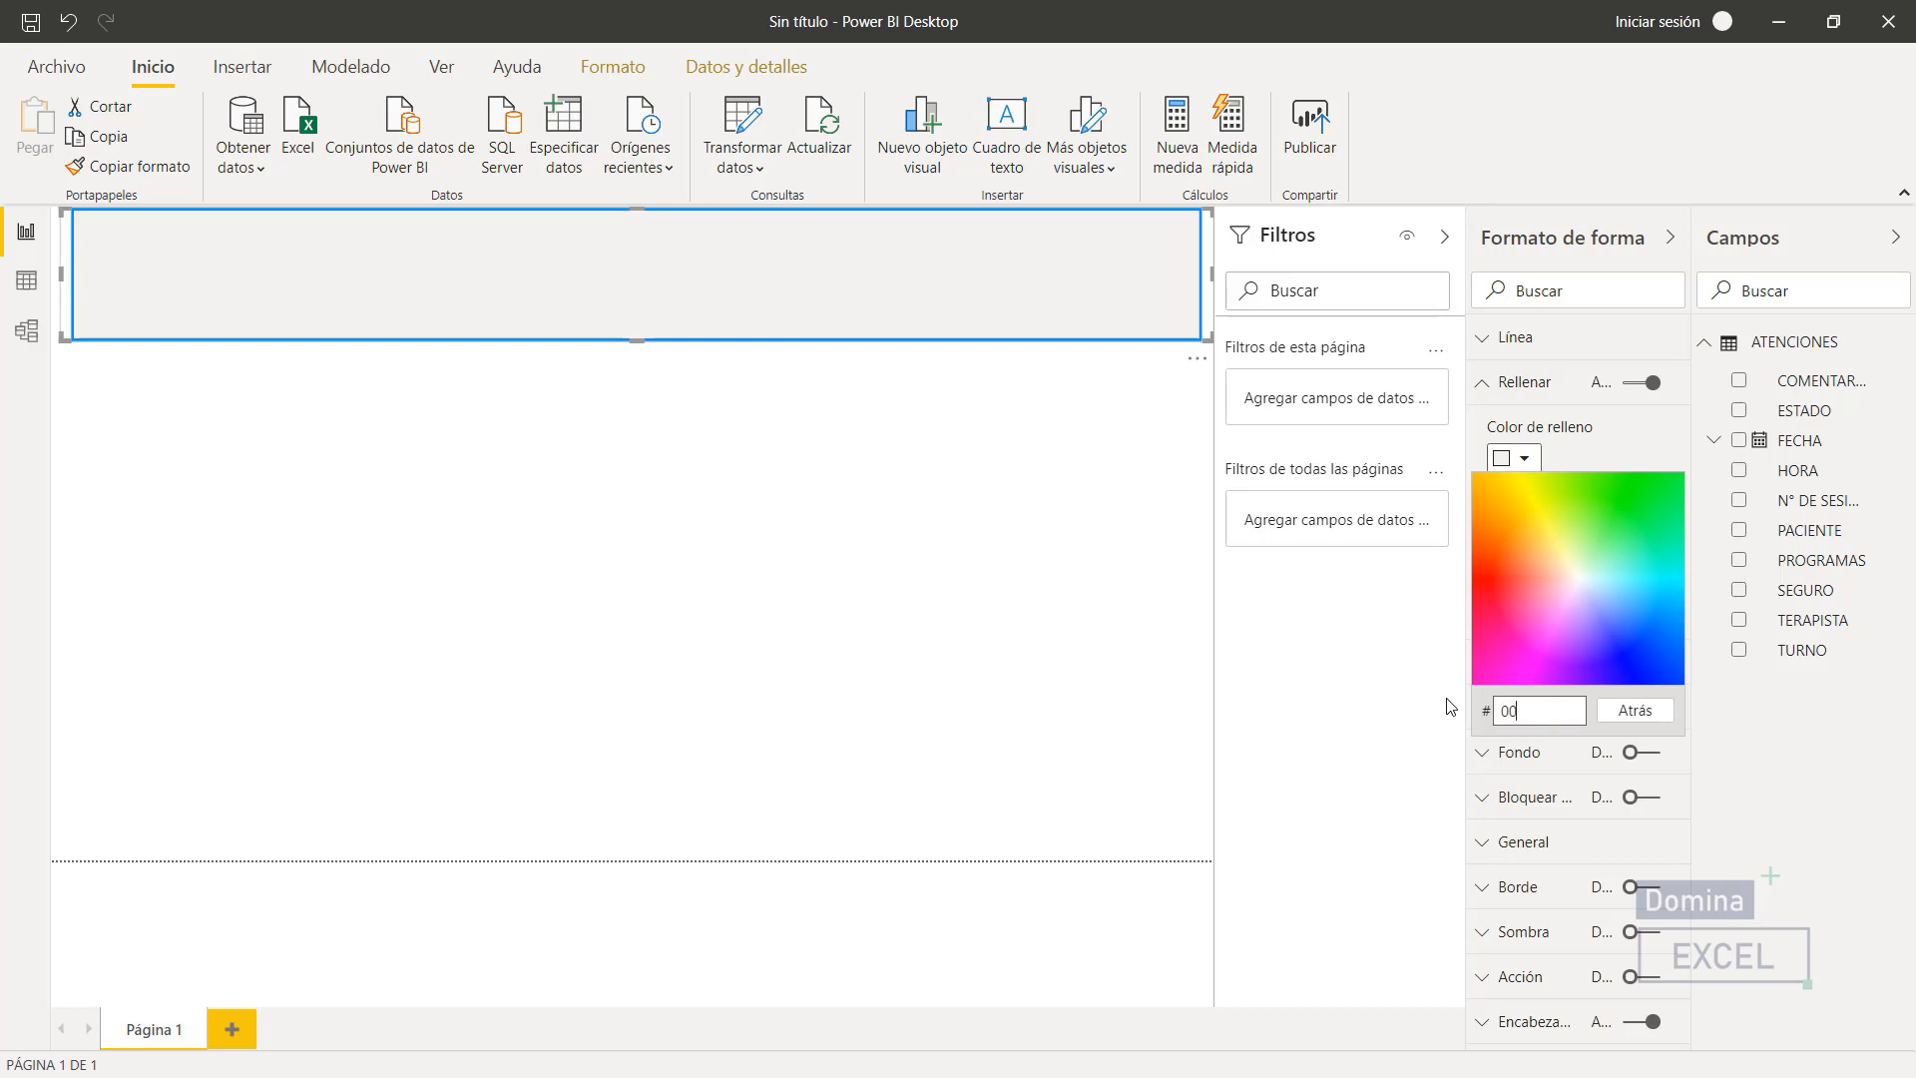
type("4B75")
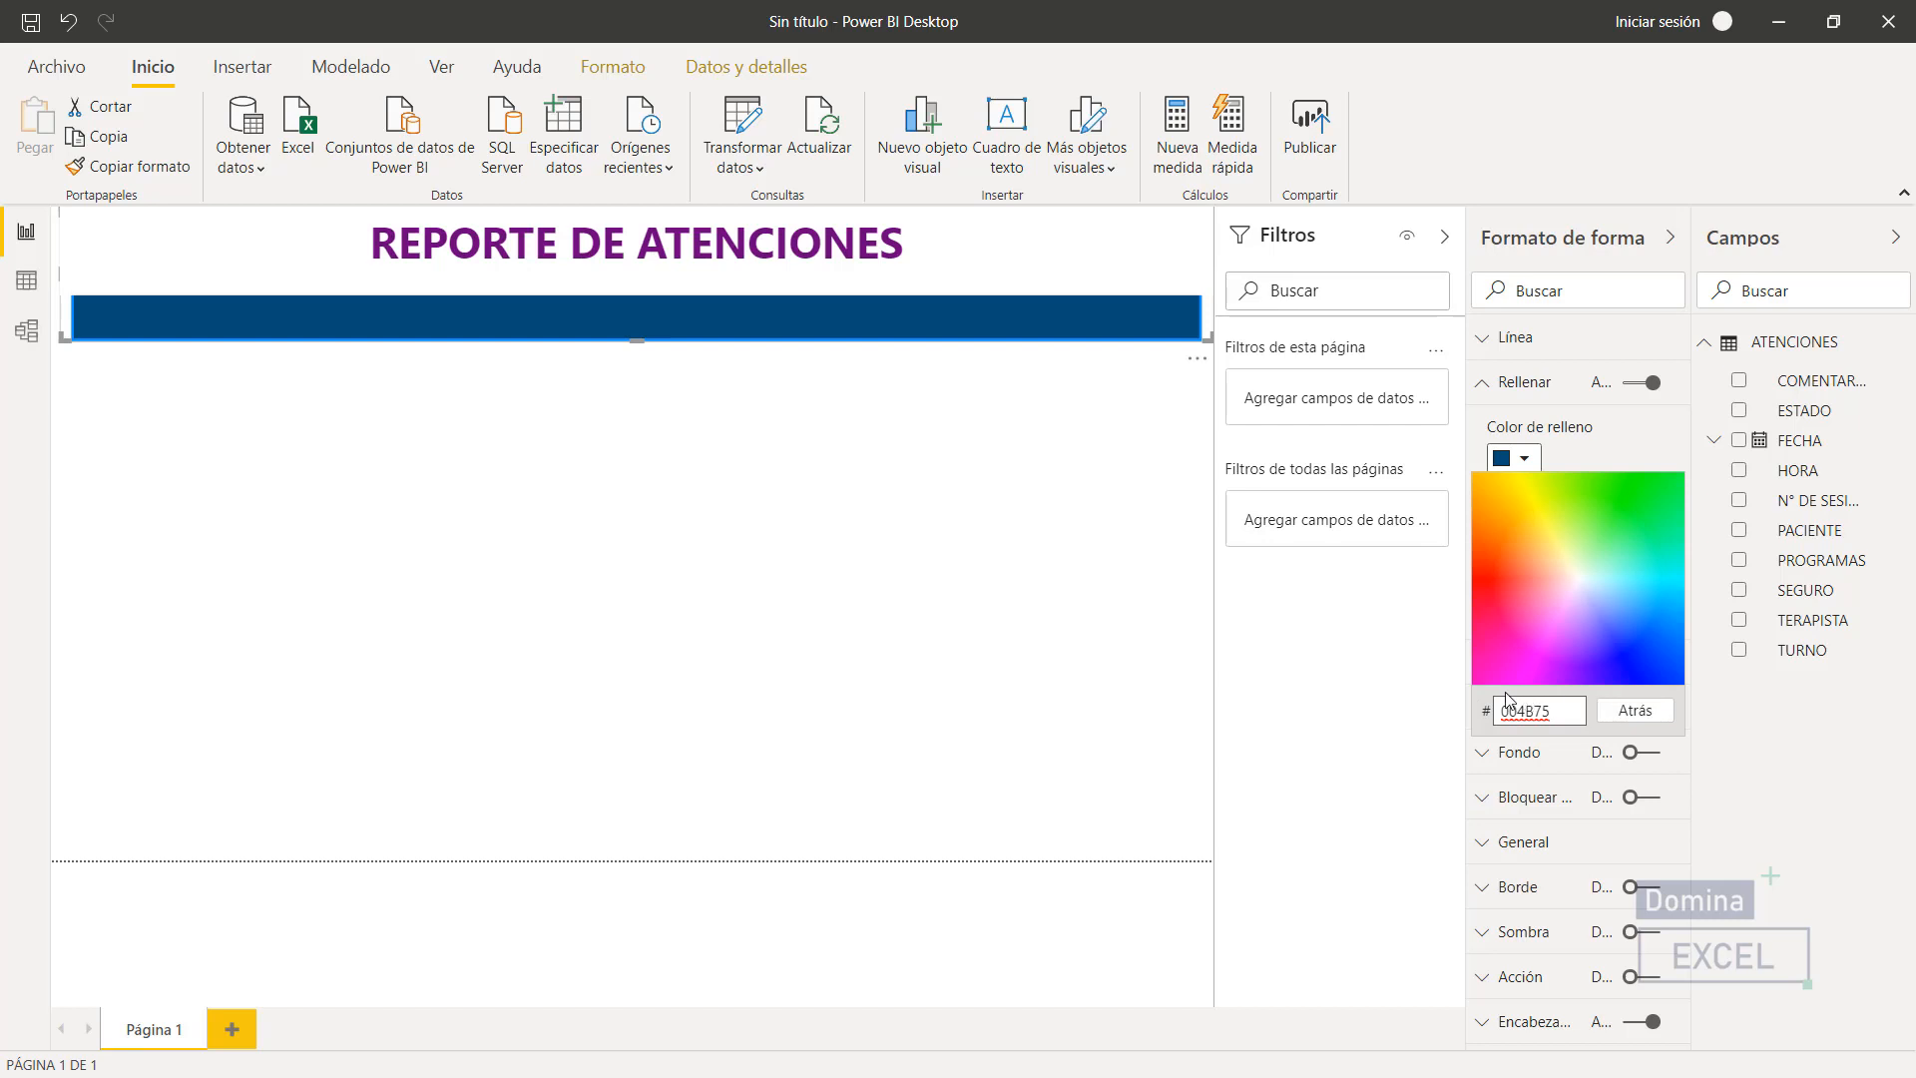
left_click(1455, 692)
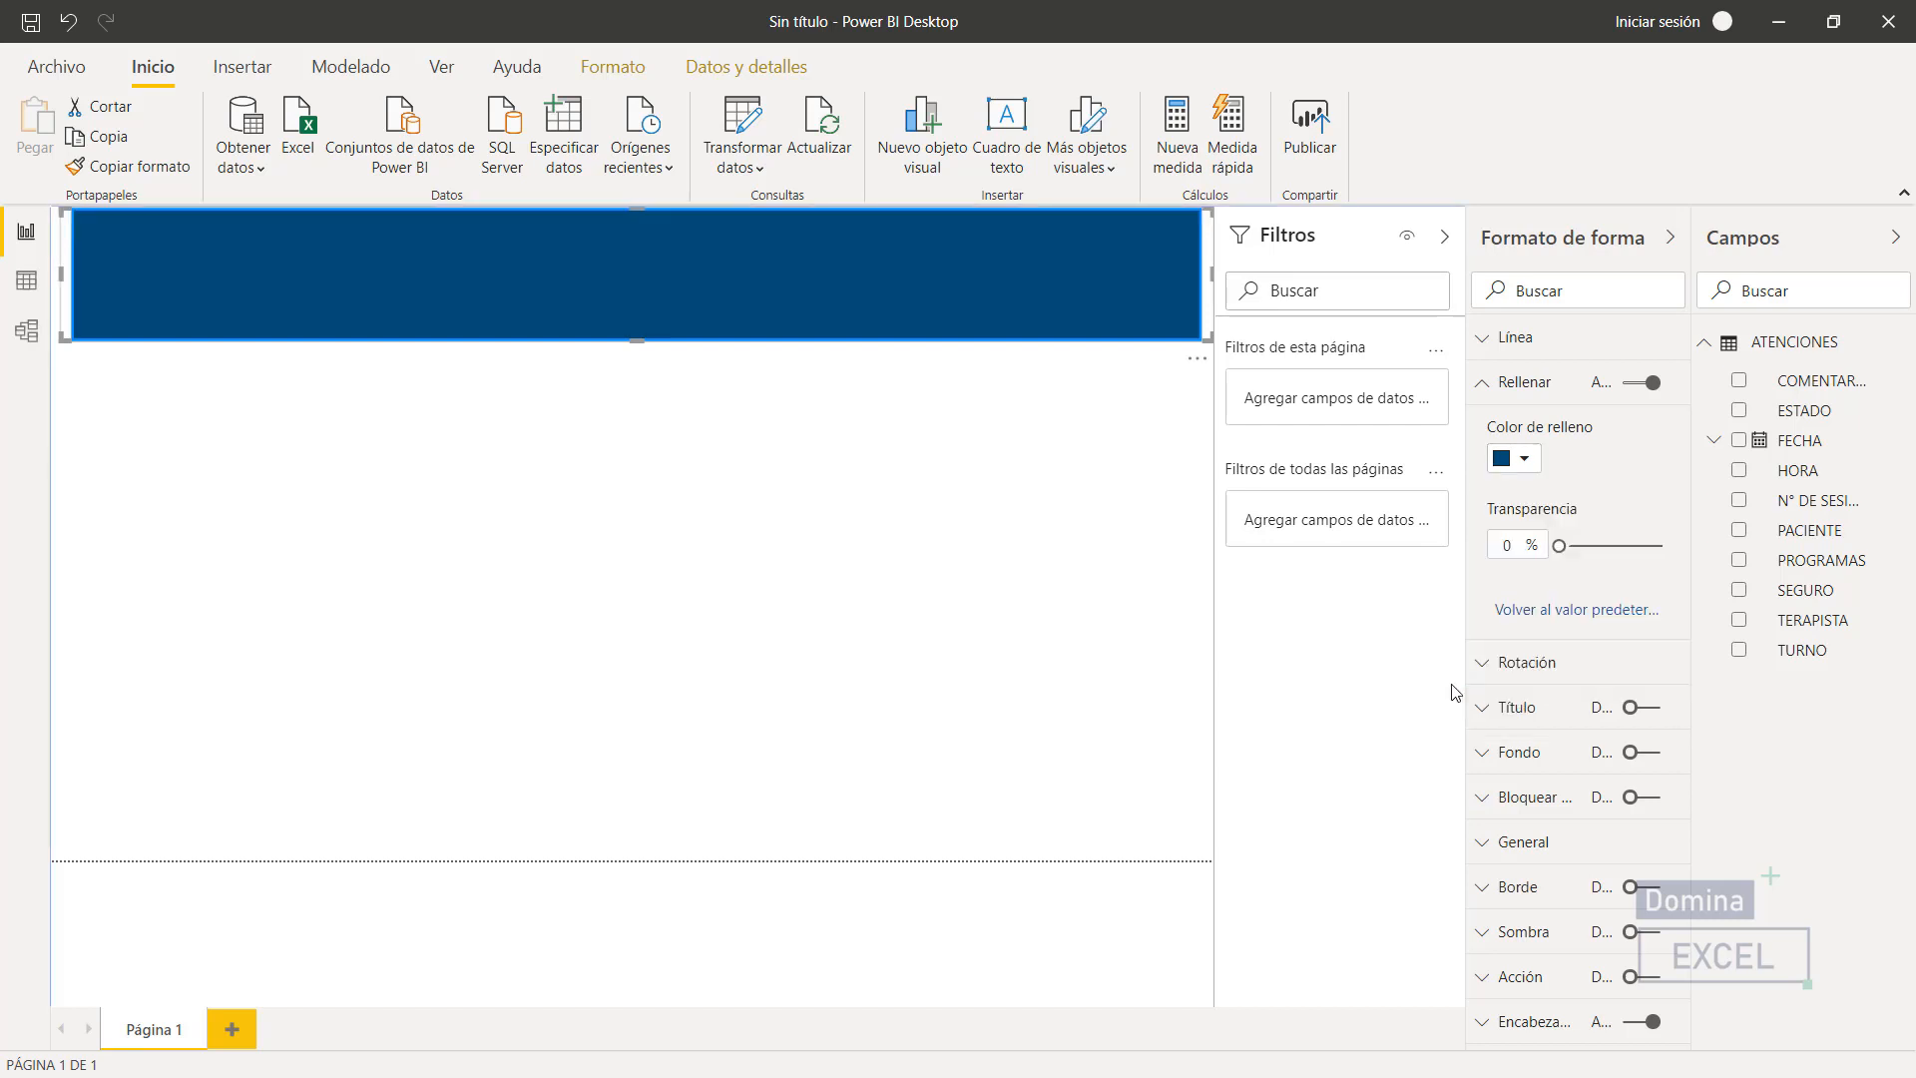
left_click(1034, 460)
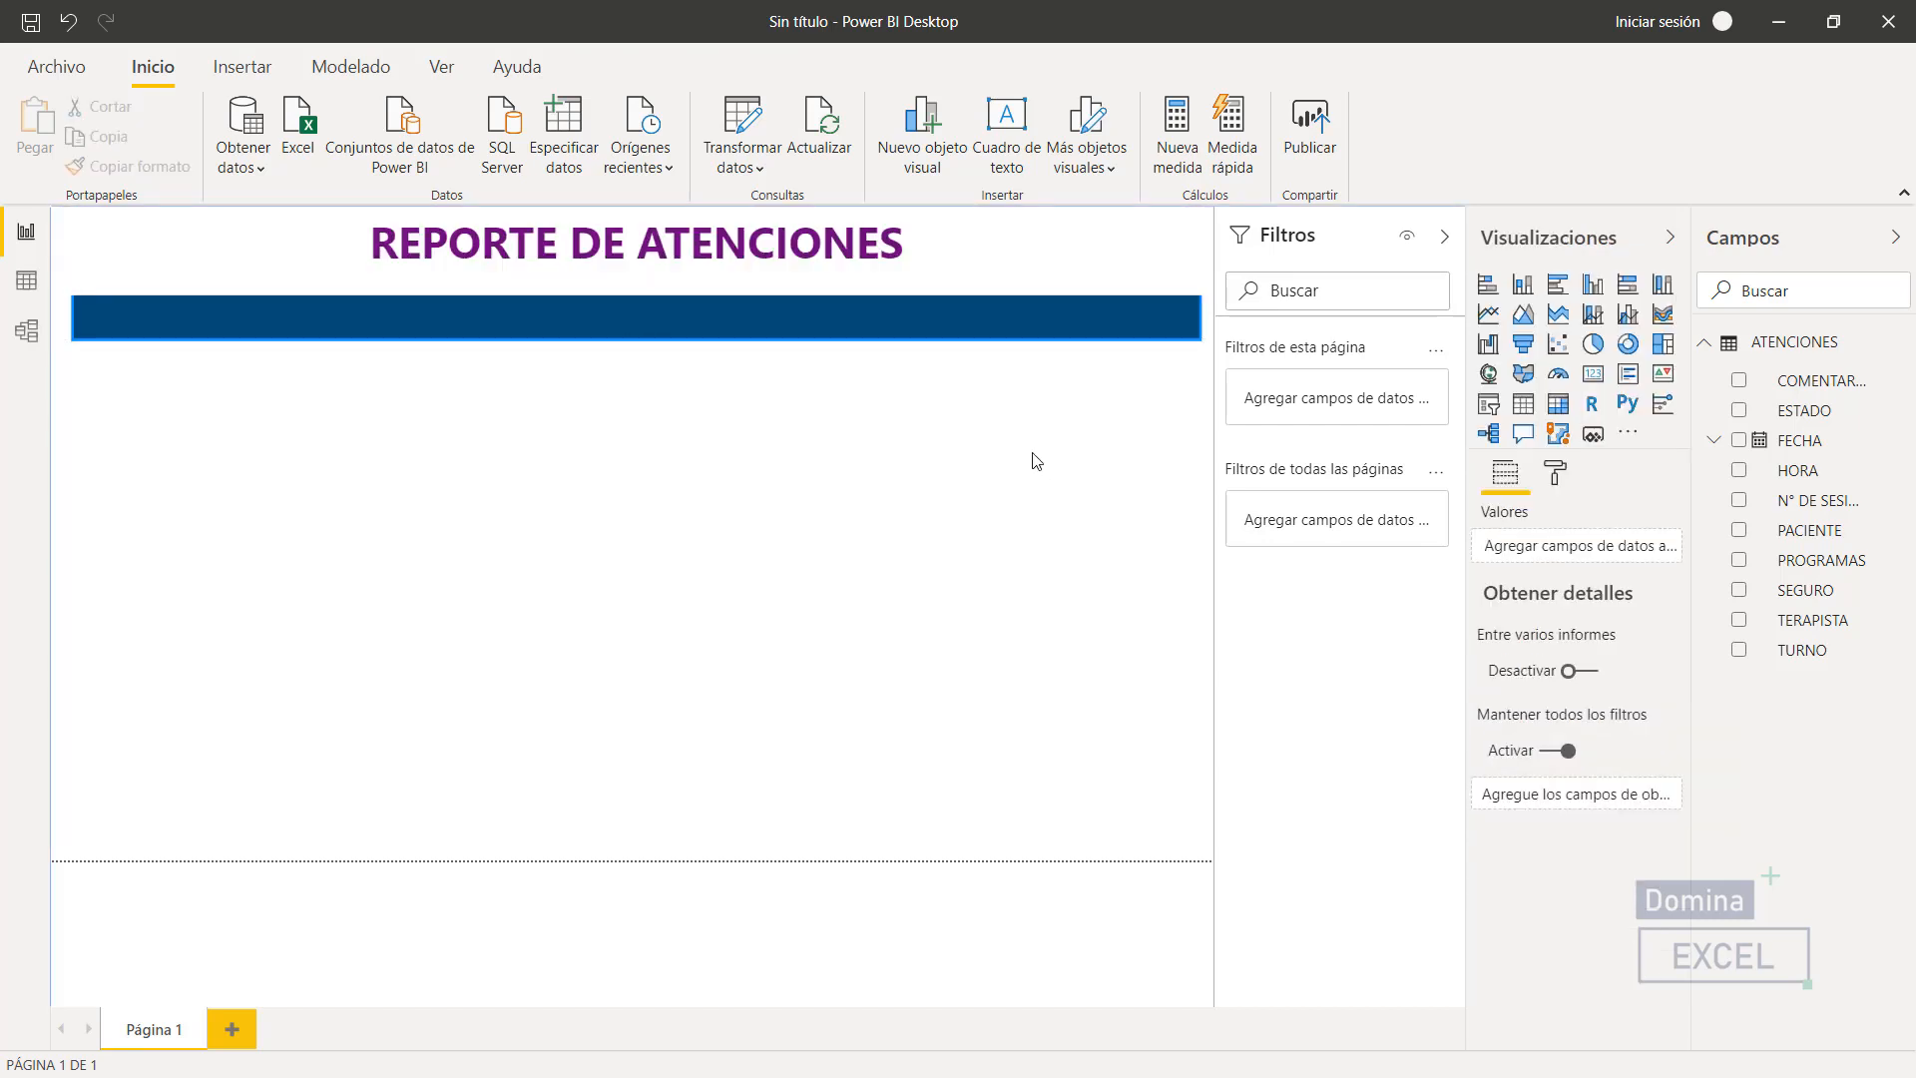
- Colour the REPORTE DE ATENCIONES title white and turn off its text box background
left_click(875, 240)
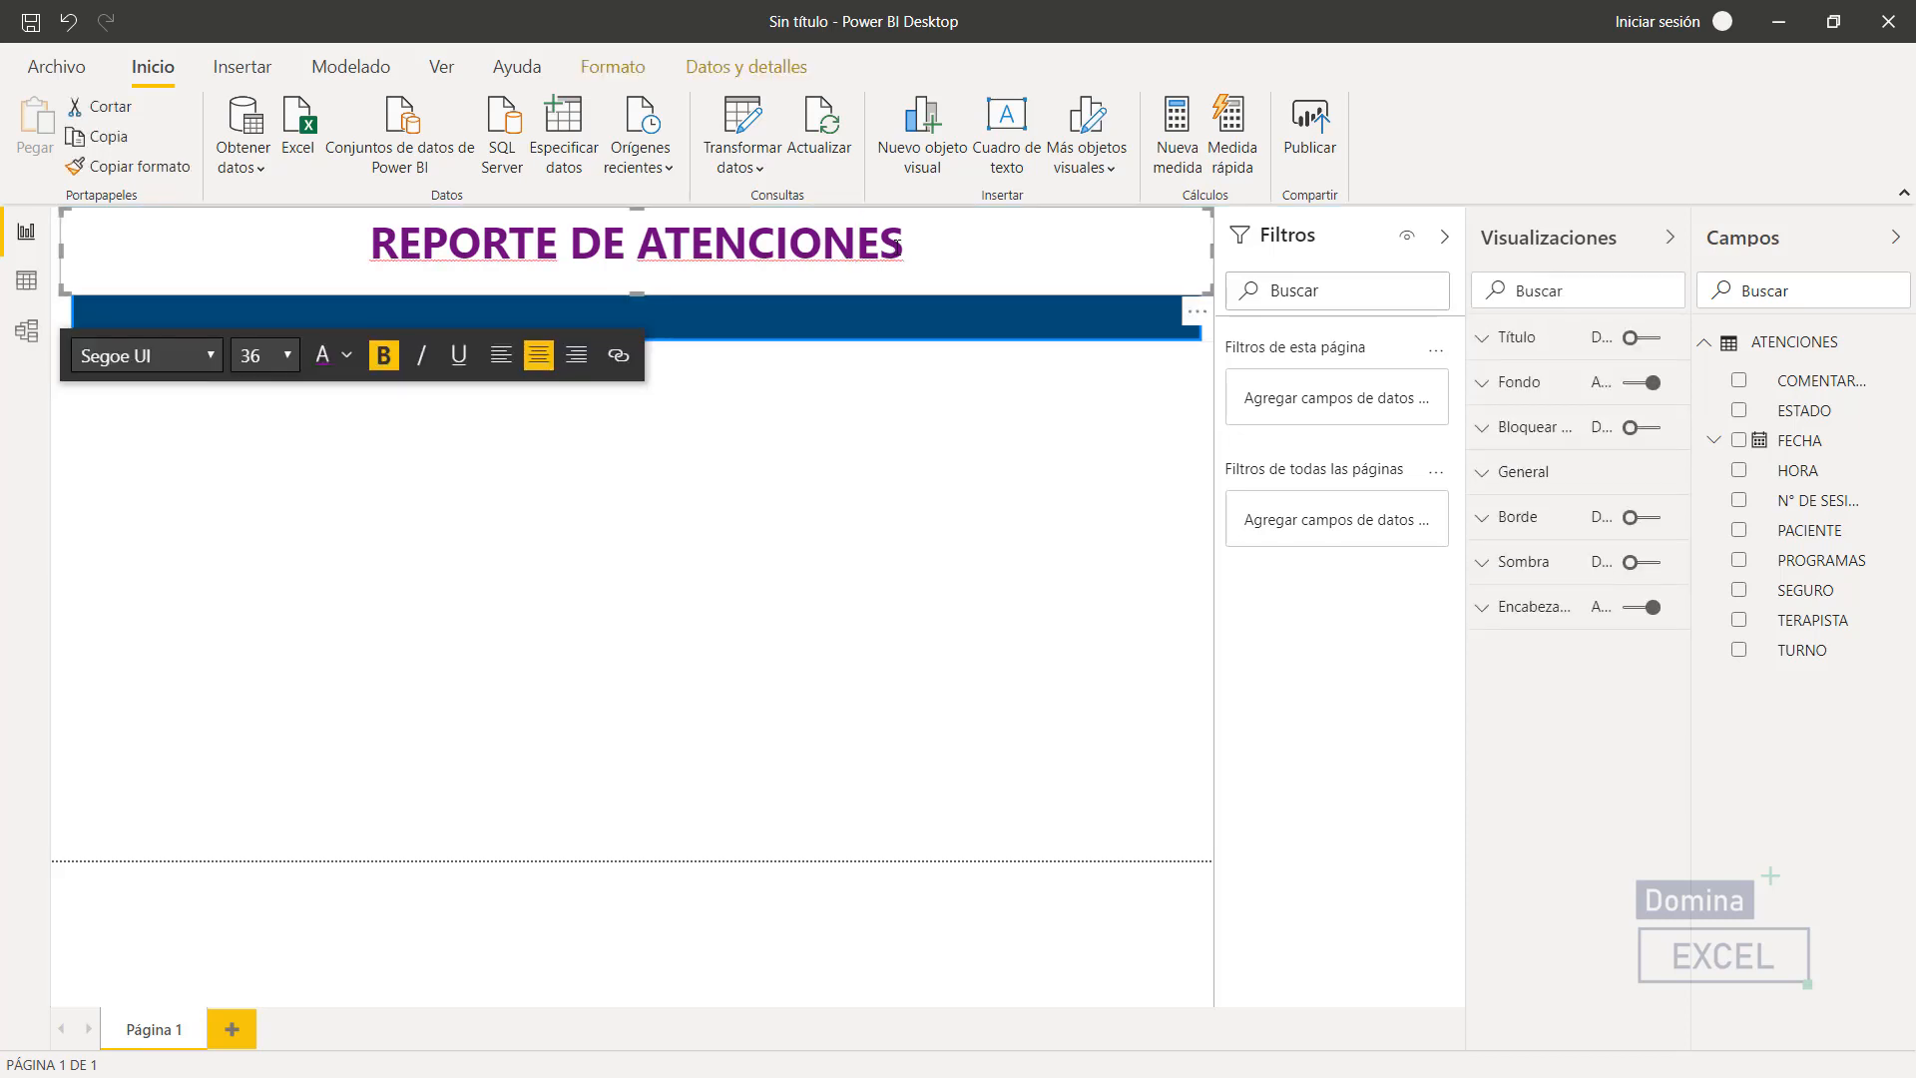
left_click_drag(875, 241, 358, 234)
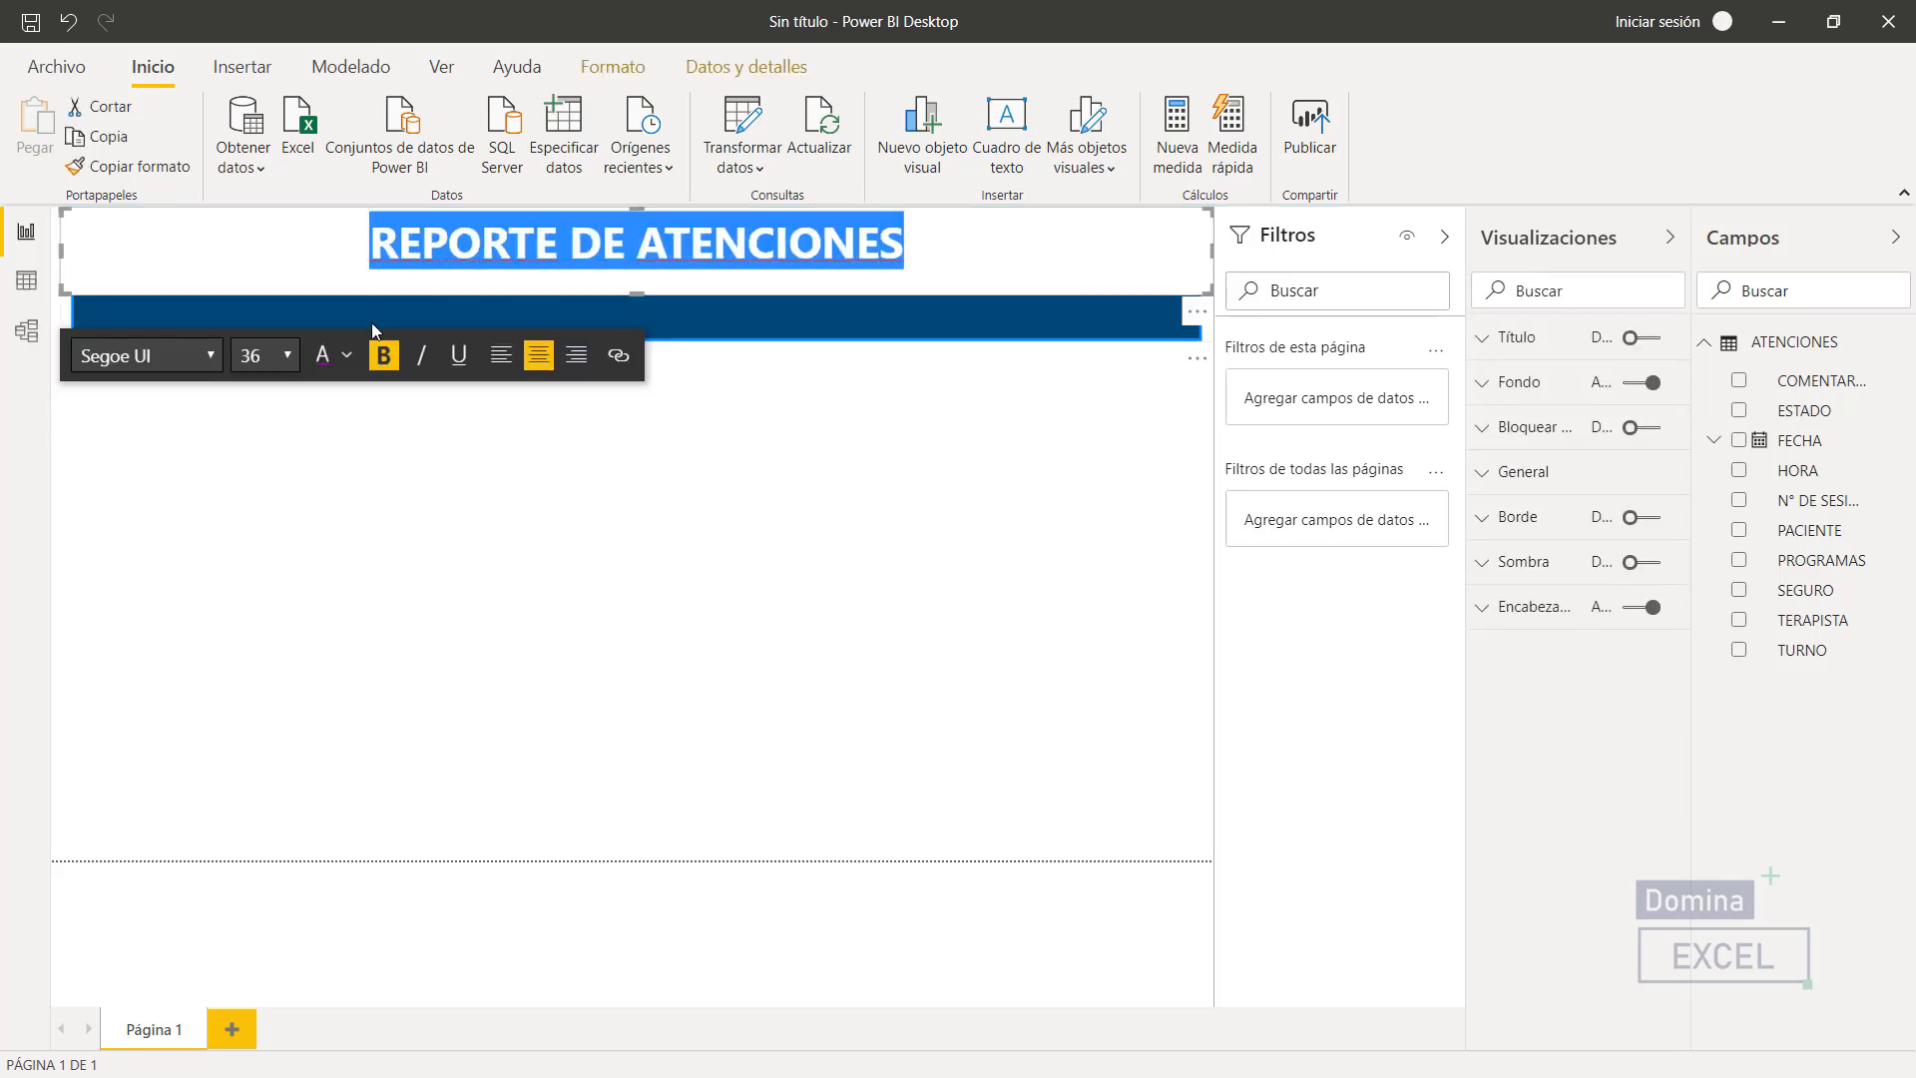
left_click(346, 355)
left_click(353, 428)
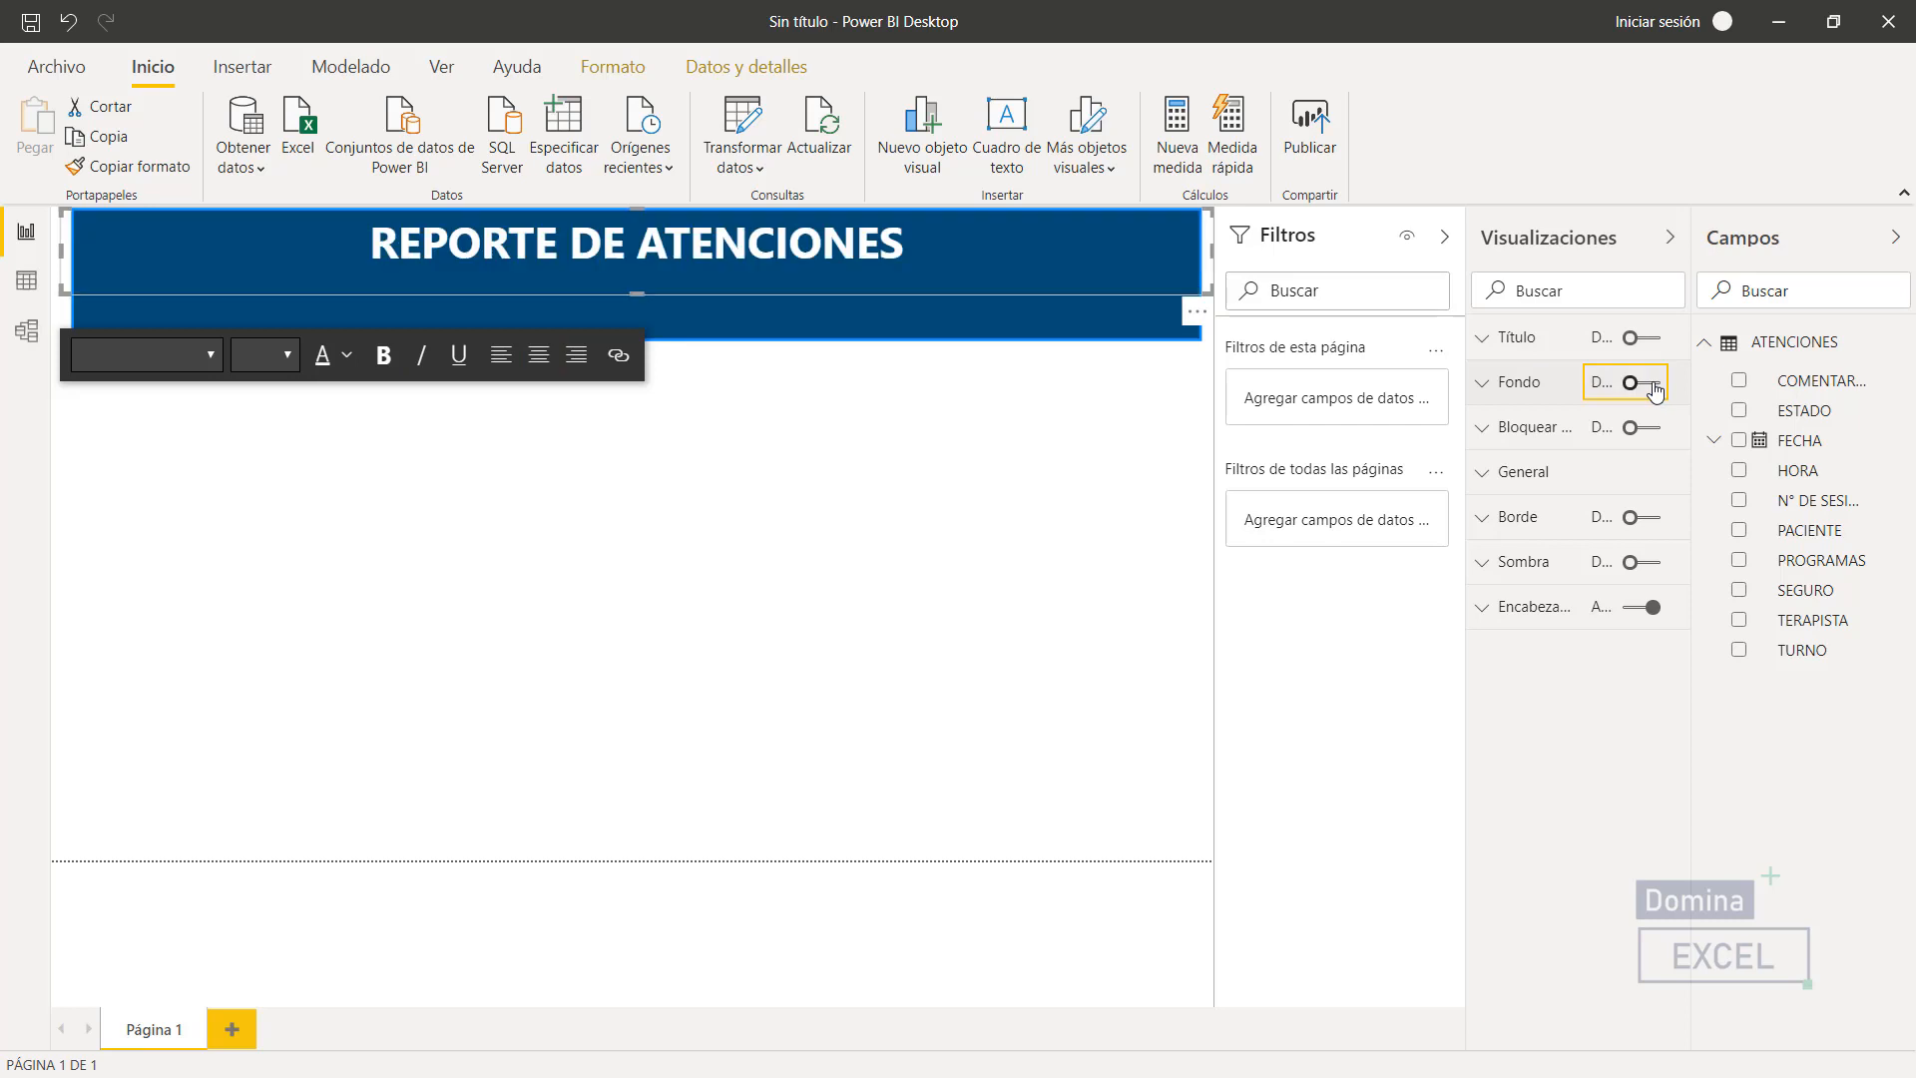
left_click(898, 381)
- Reduce the blue rectangle's height to match the lower edge of the title text box
left_click(647, 328)
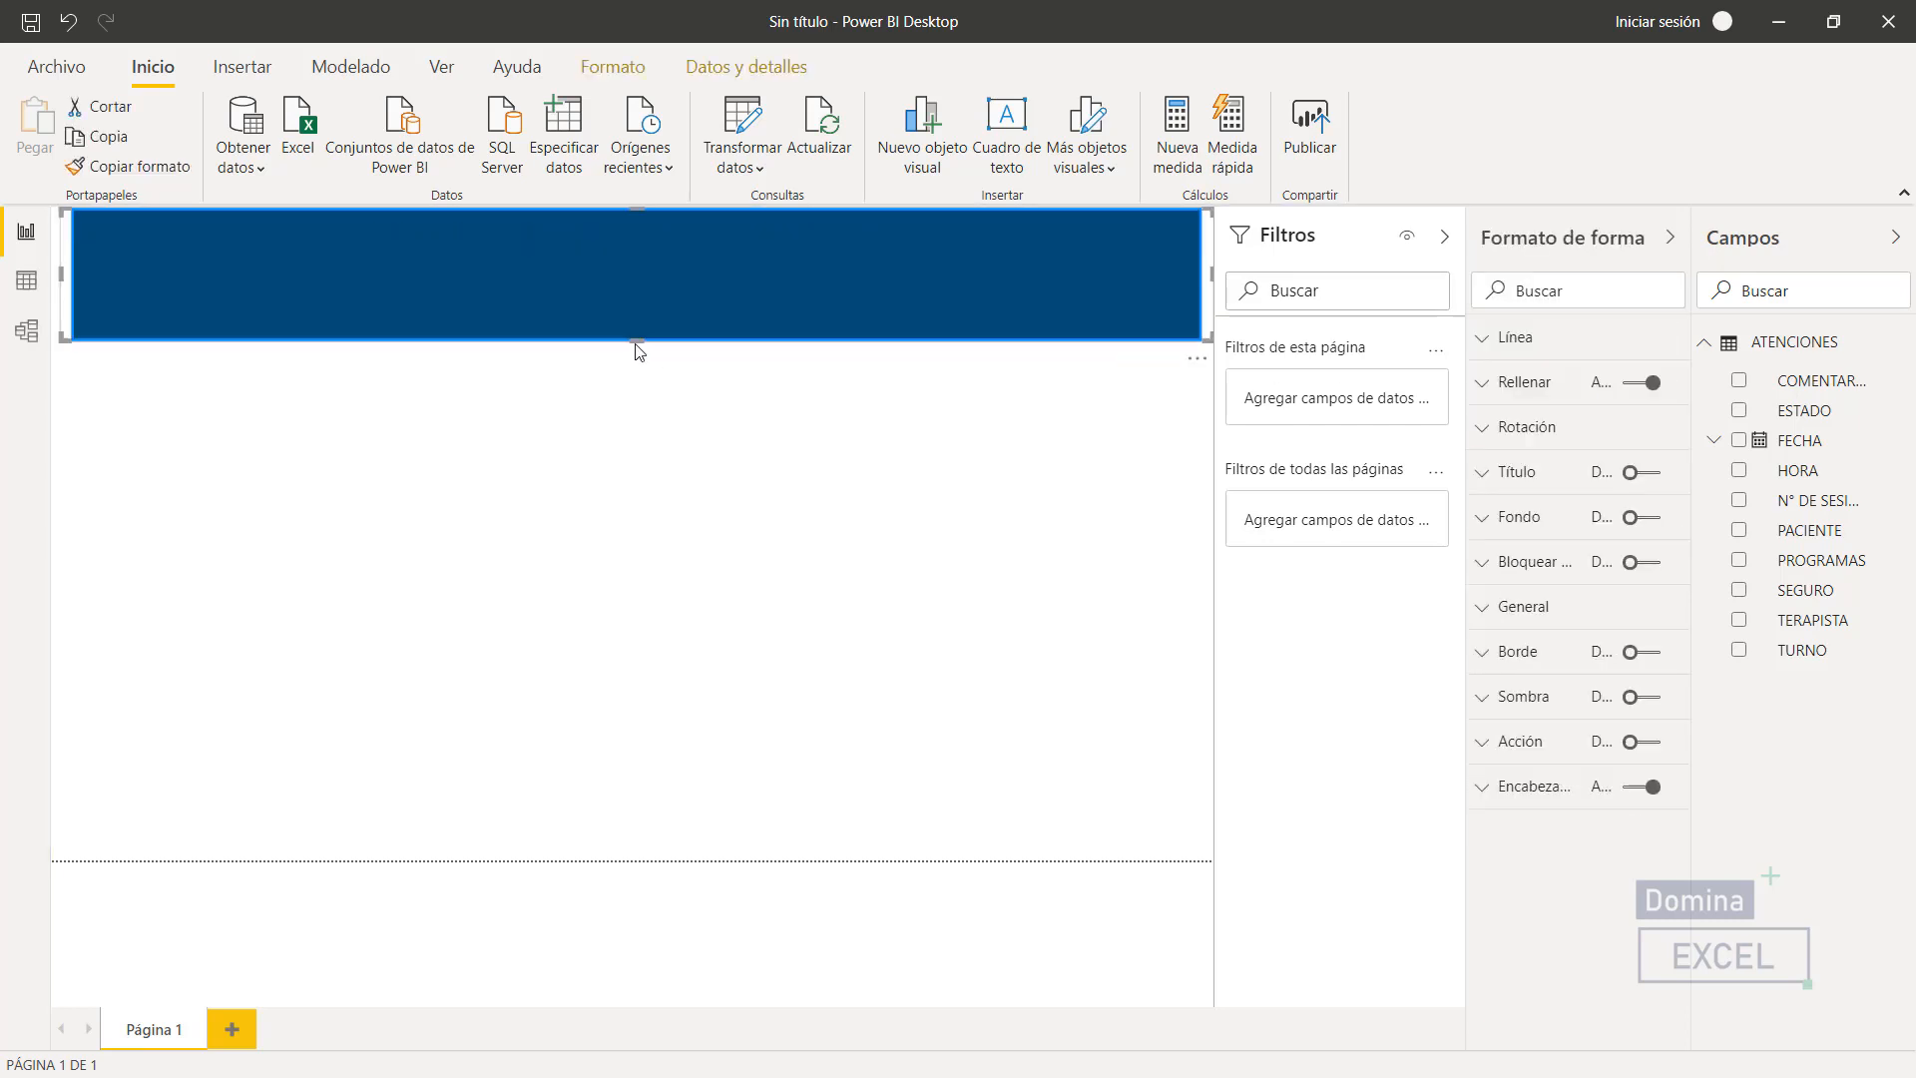
left_click_drag(638, 351, 636, 294)
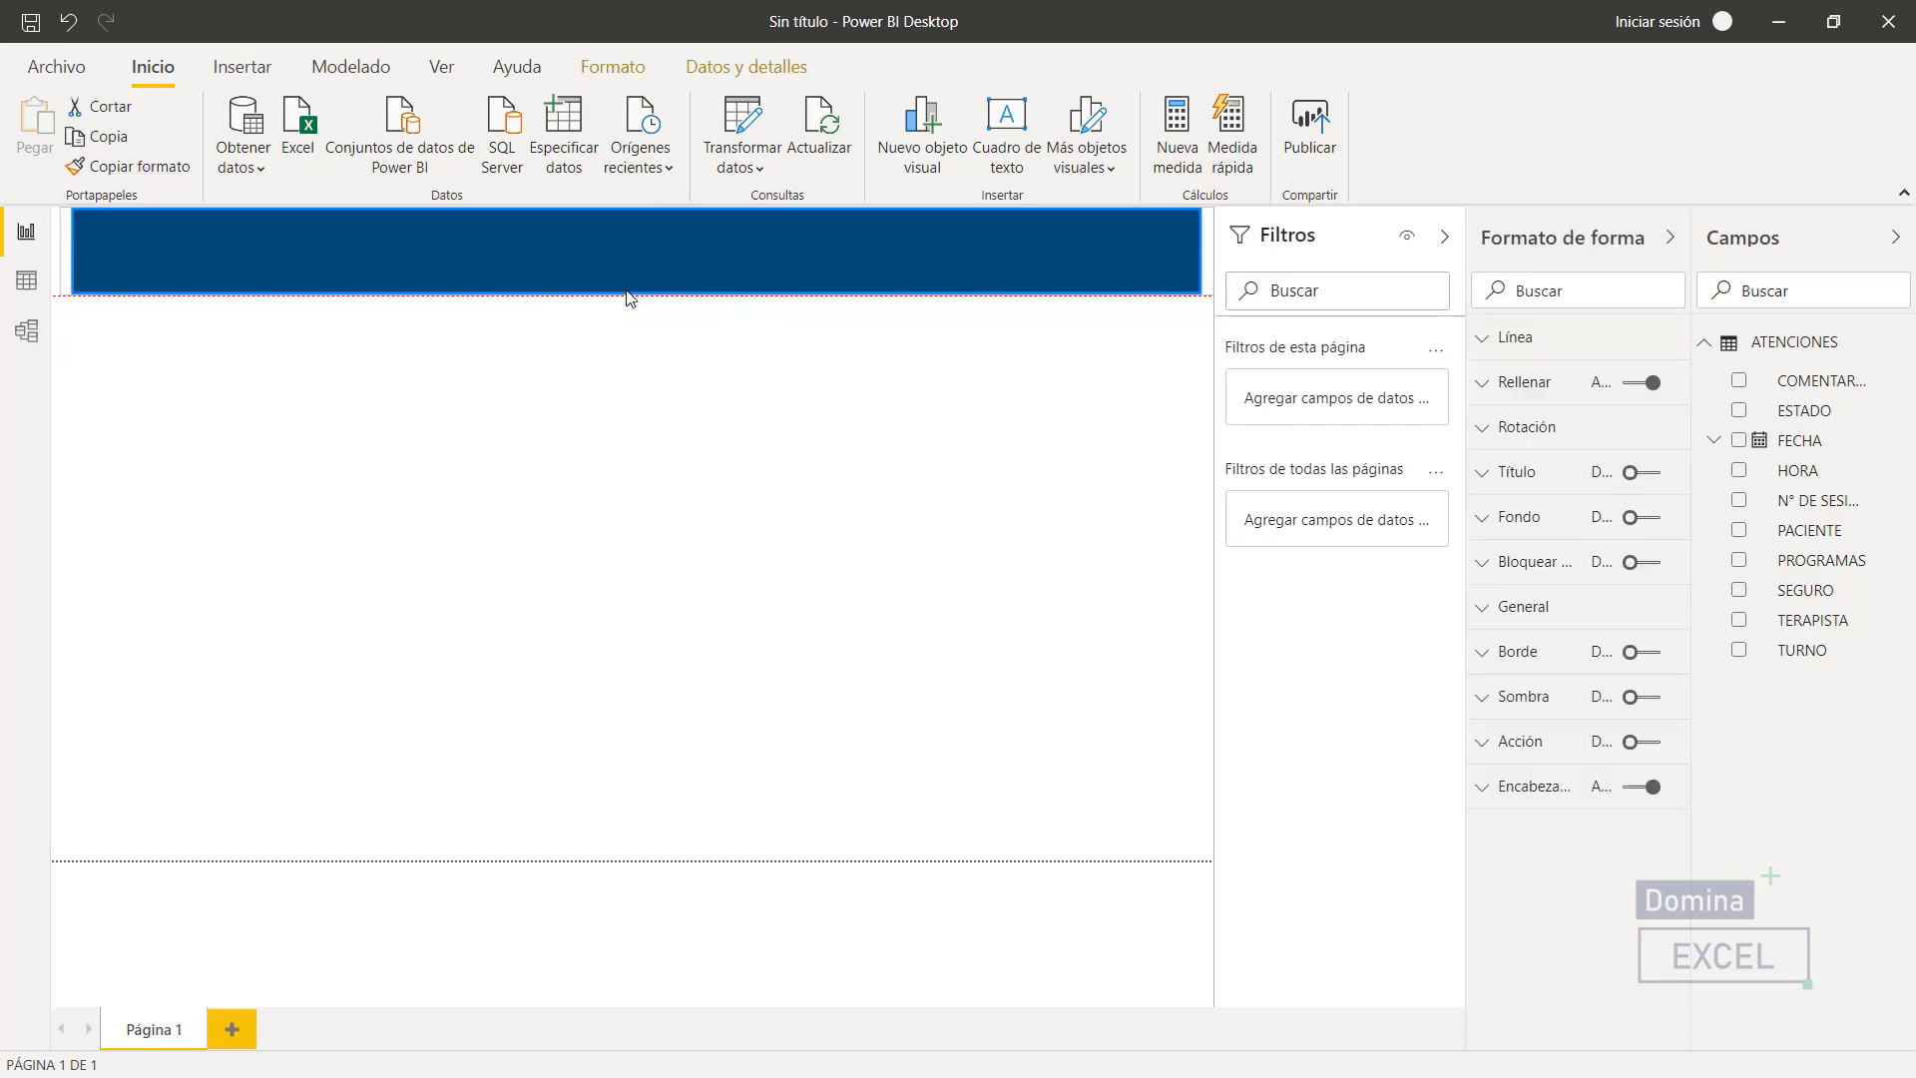
left_click(726, 390)
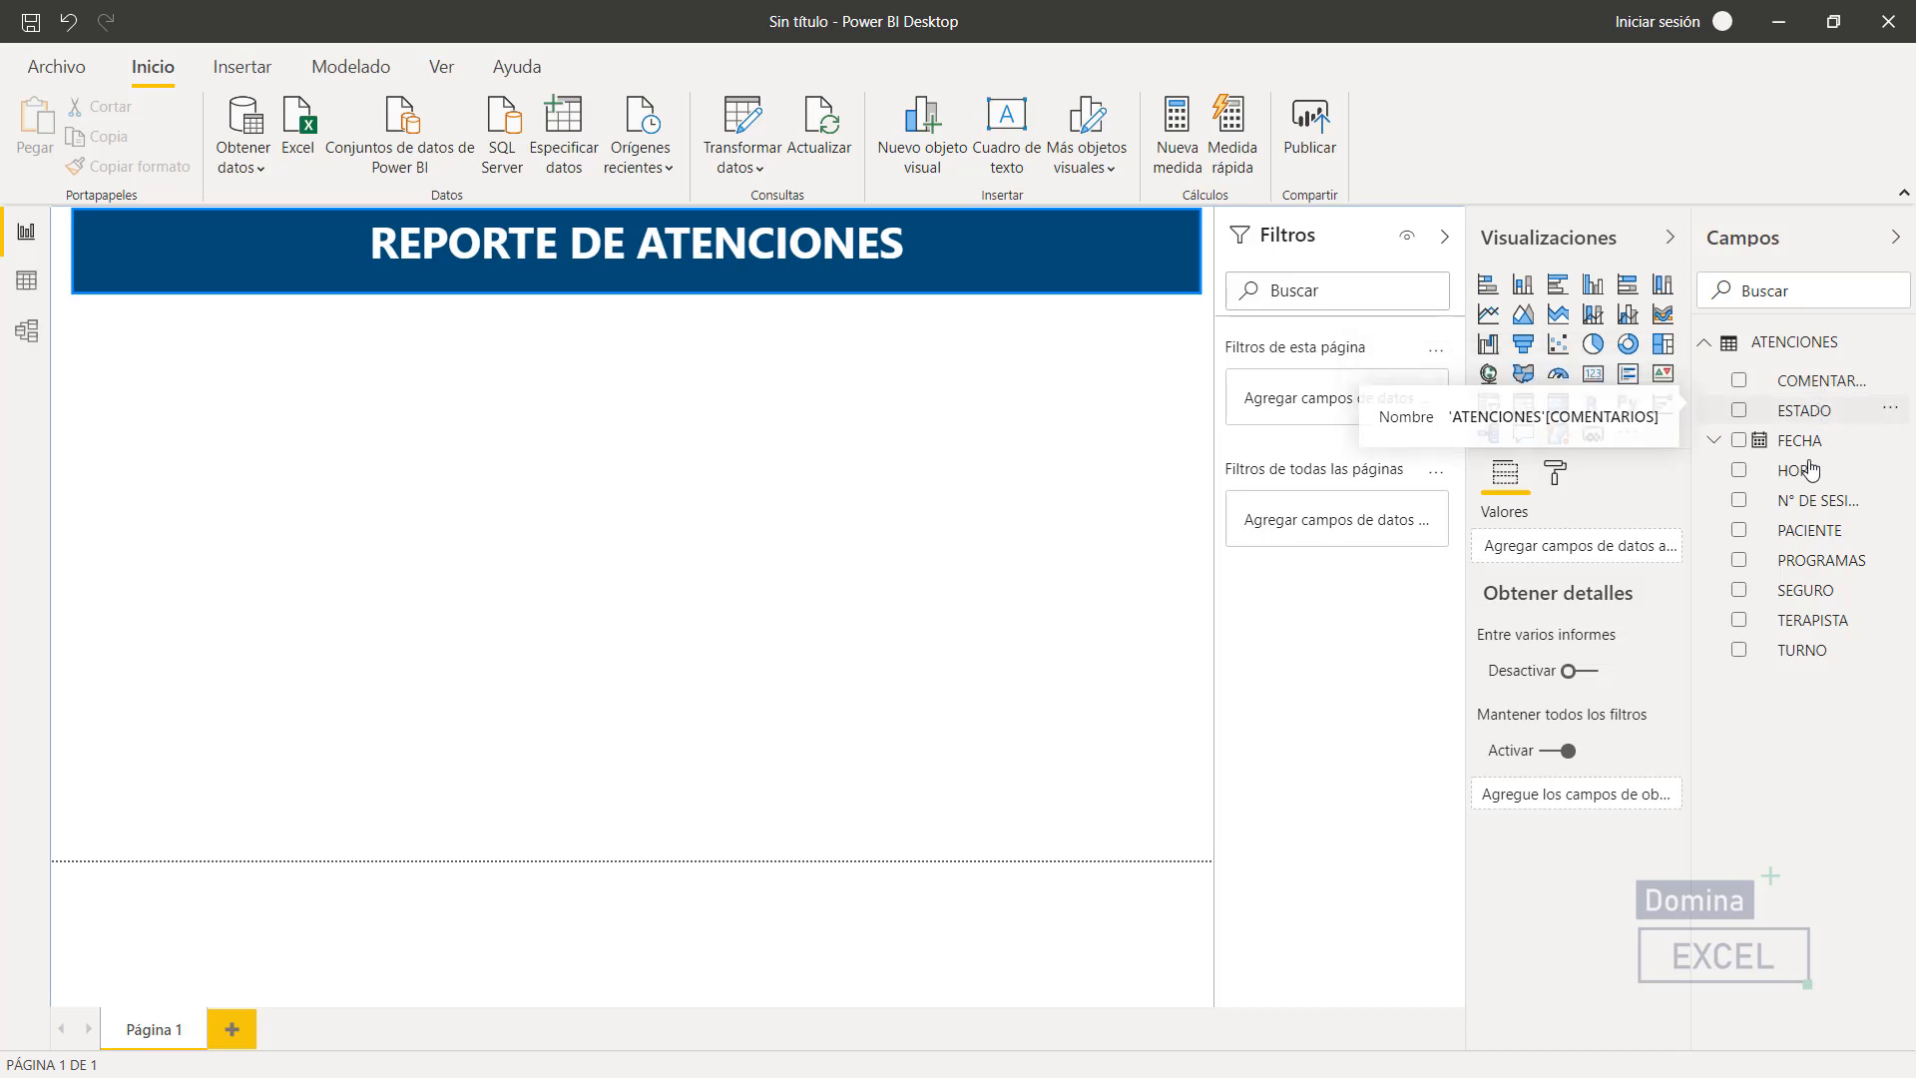
- Add a visual with SEGURO and PACIENTE below the title and convert it to a donut chart counting PACIENTE by SEGURO
left_click_drag(1793, 589, 514, 495)
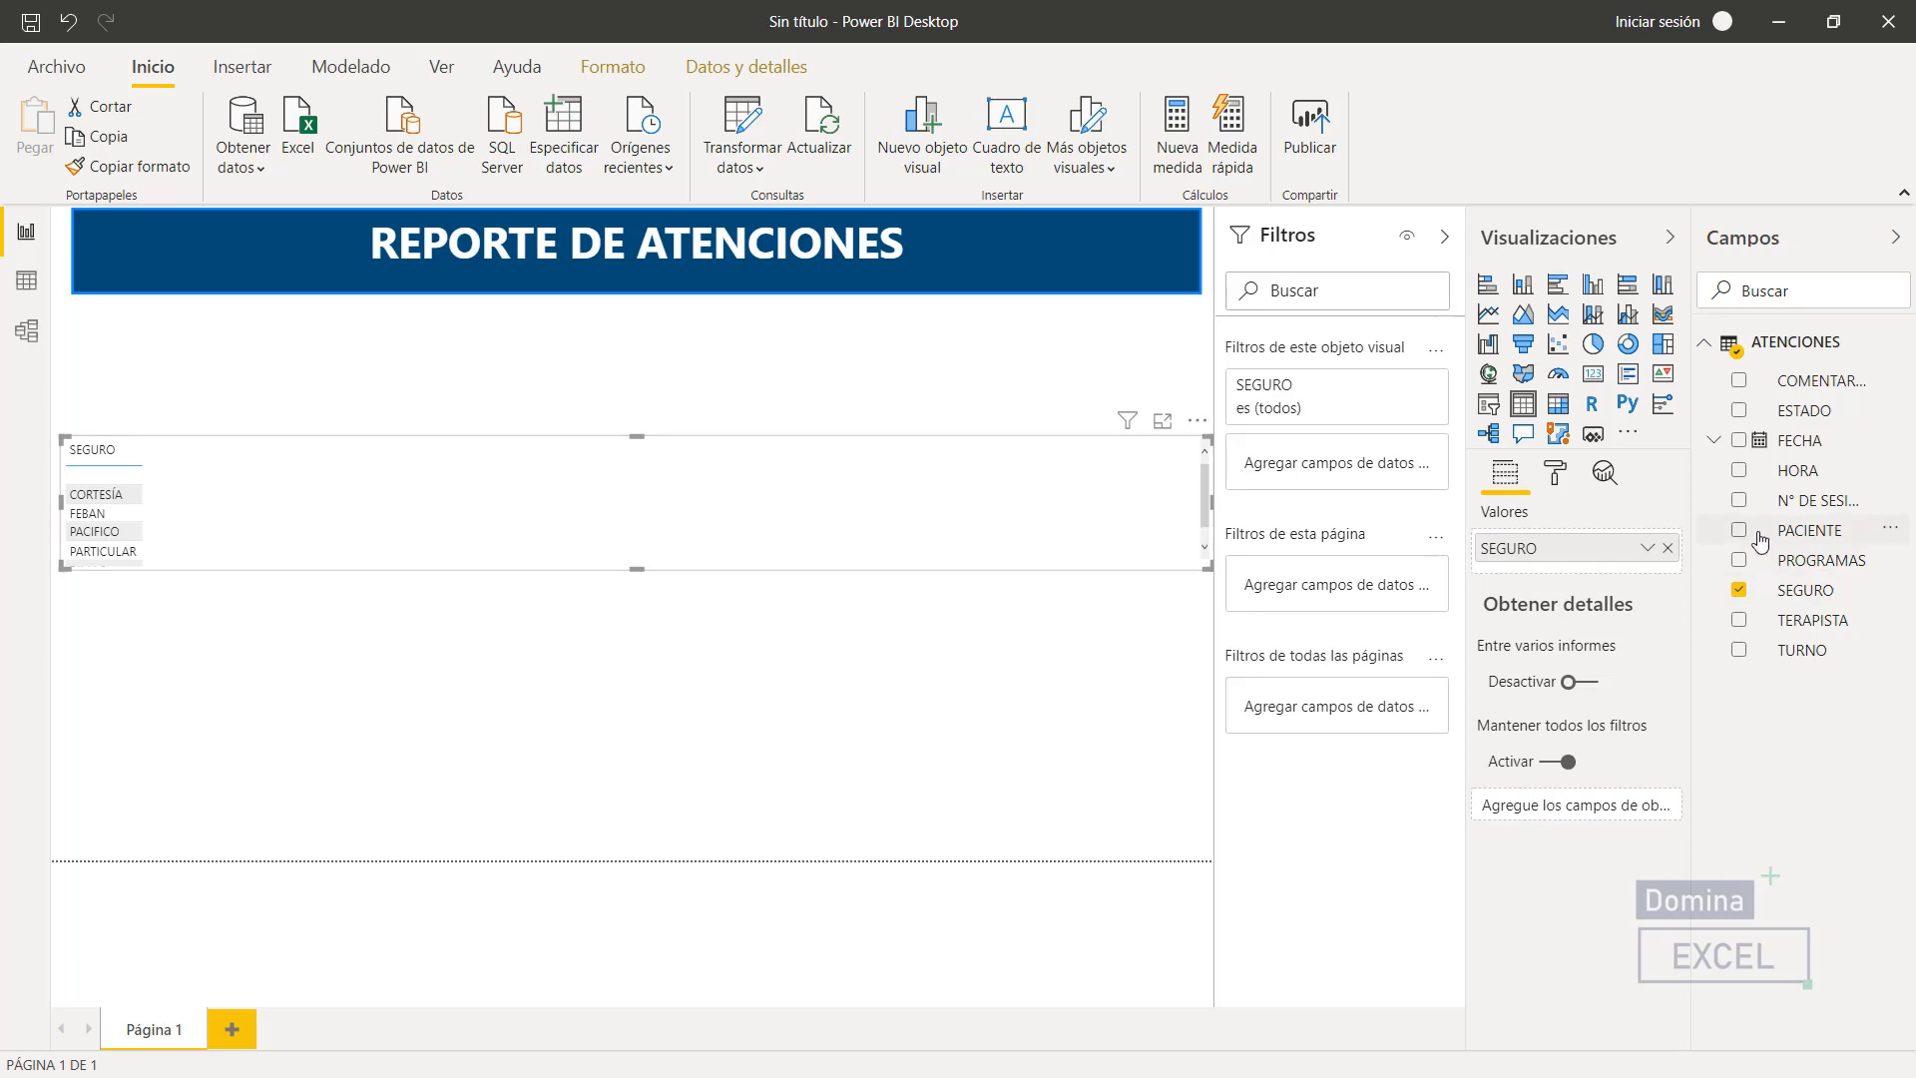
left_click_drag(1793, 536, 1563, 558)
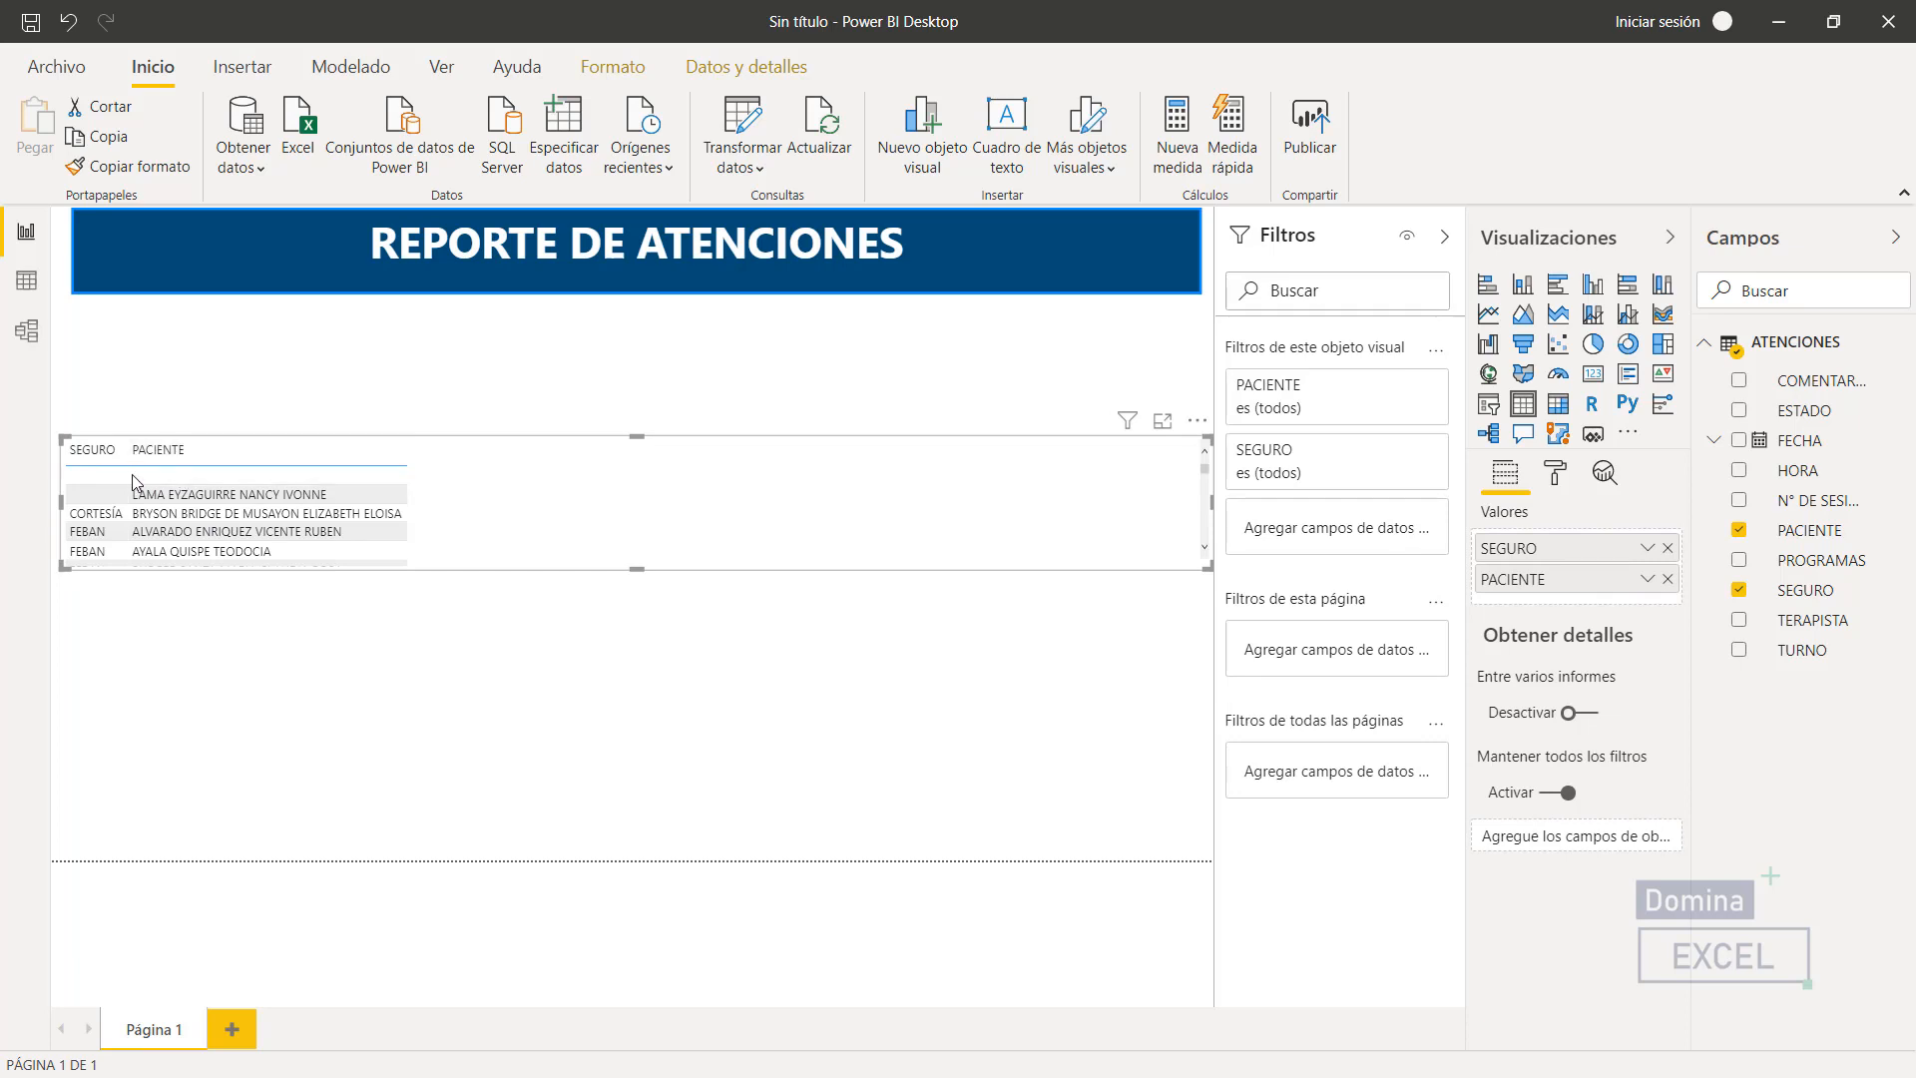
left_click(183, 470)
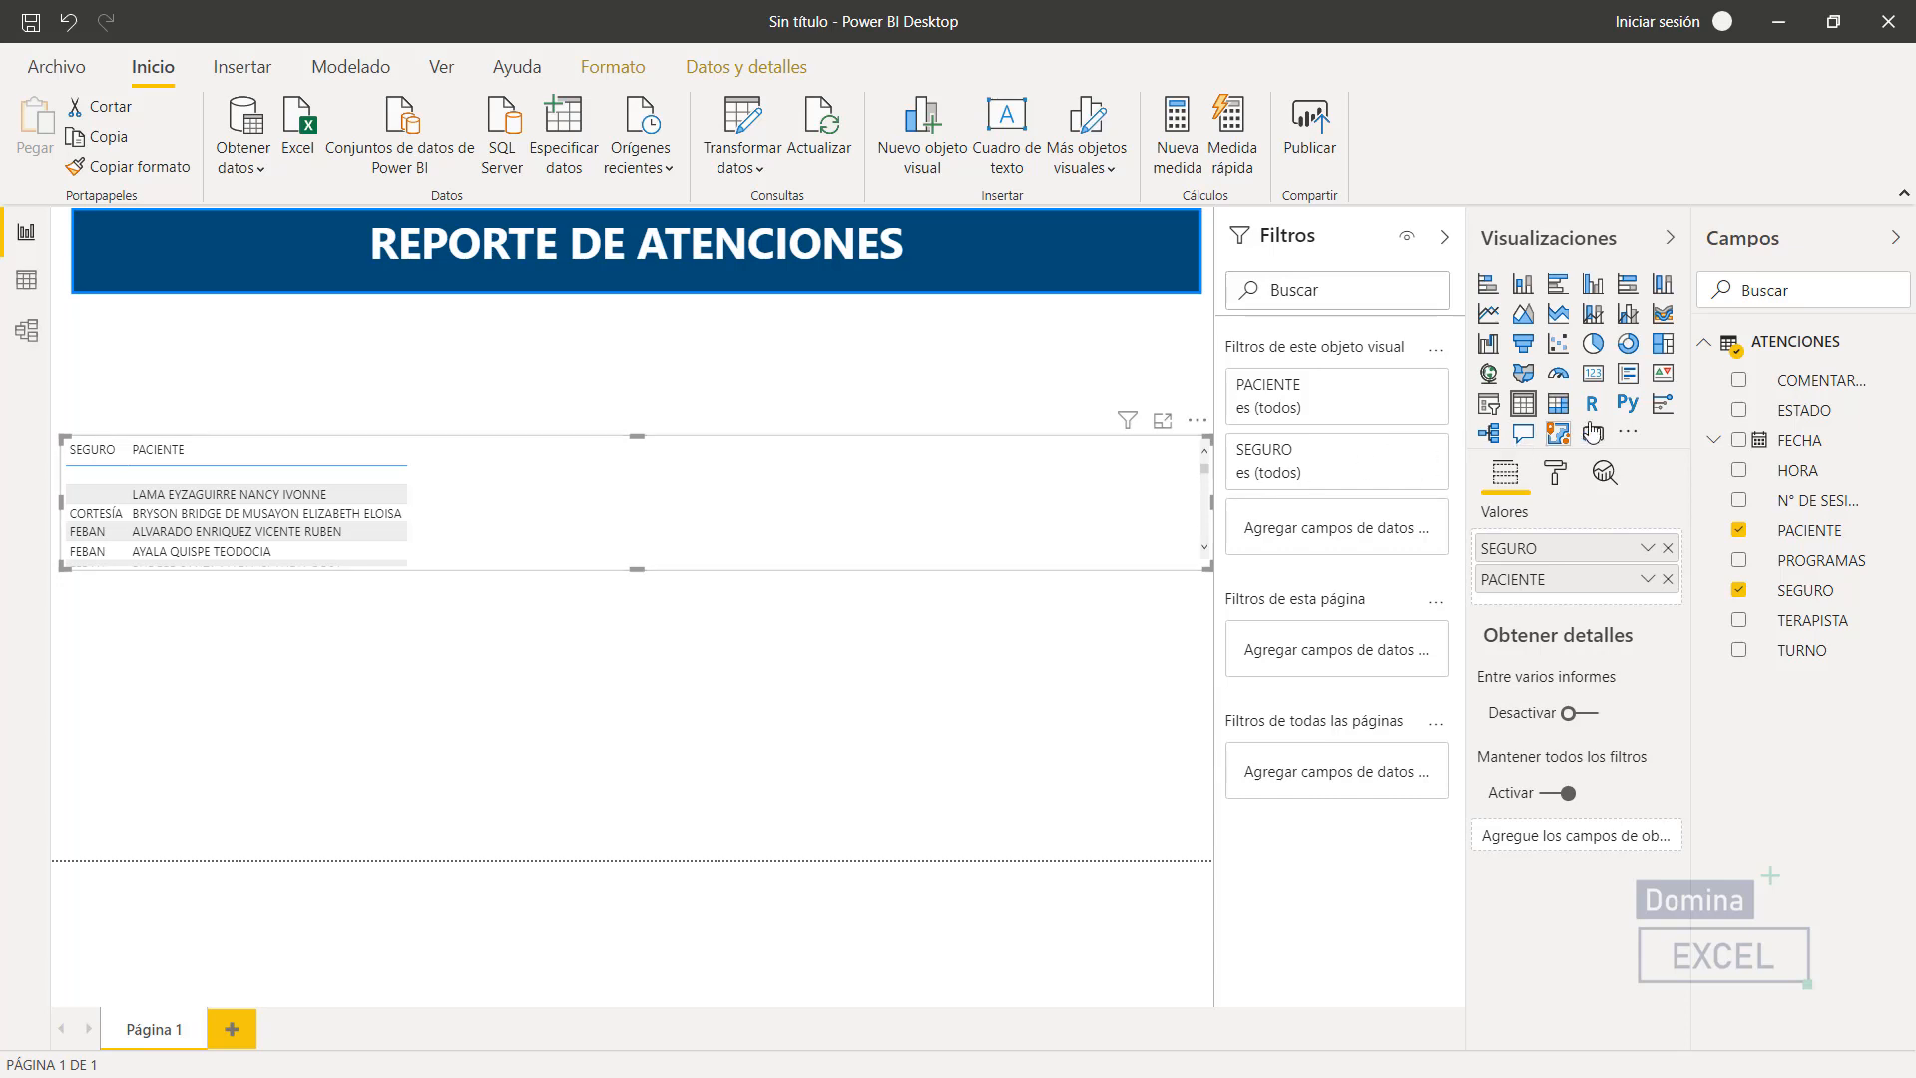
left_click(1628, 344)
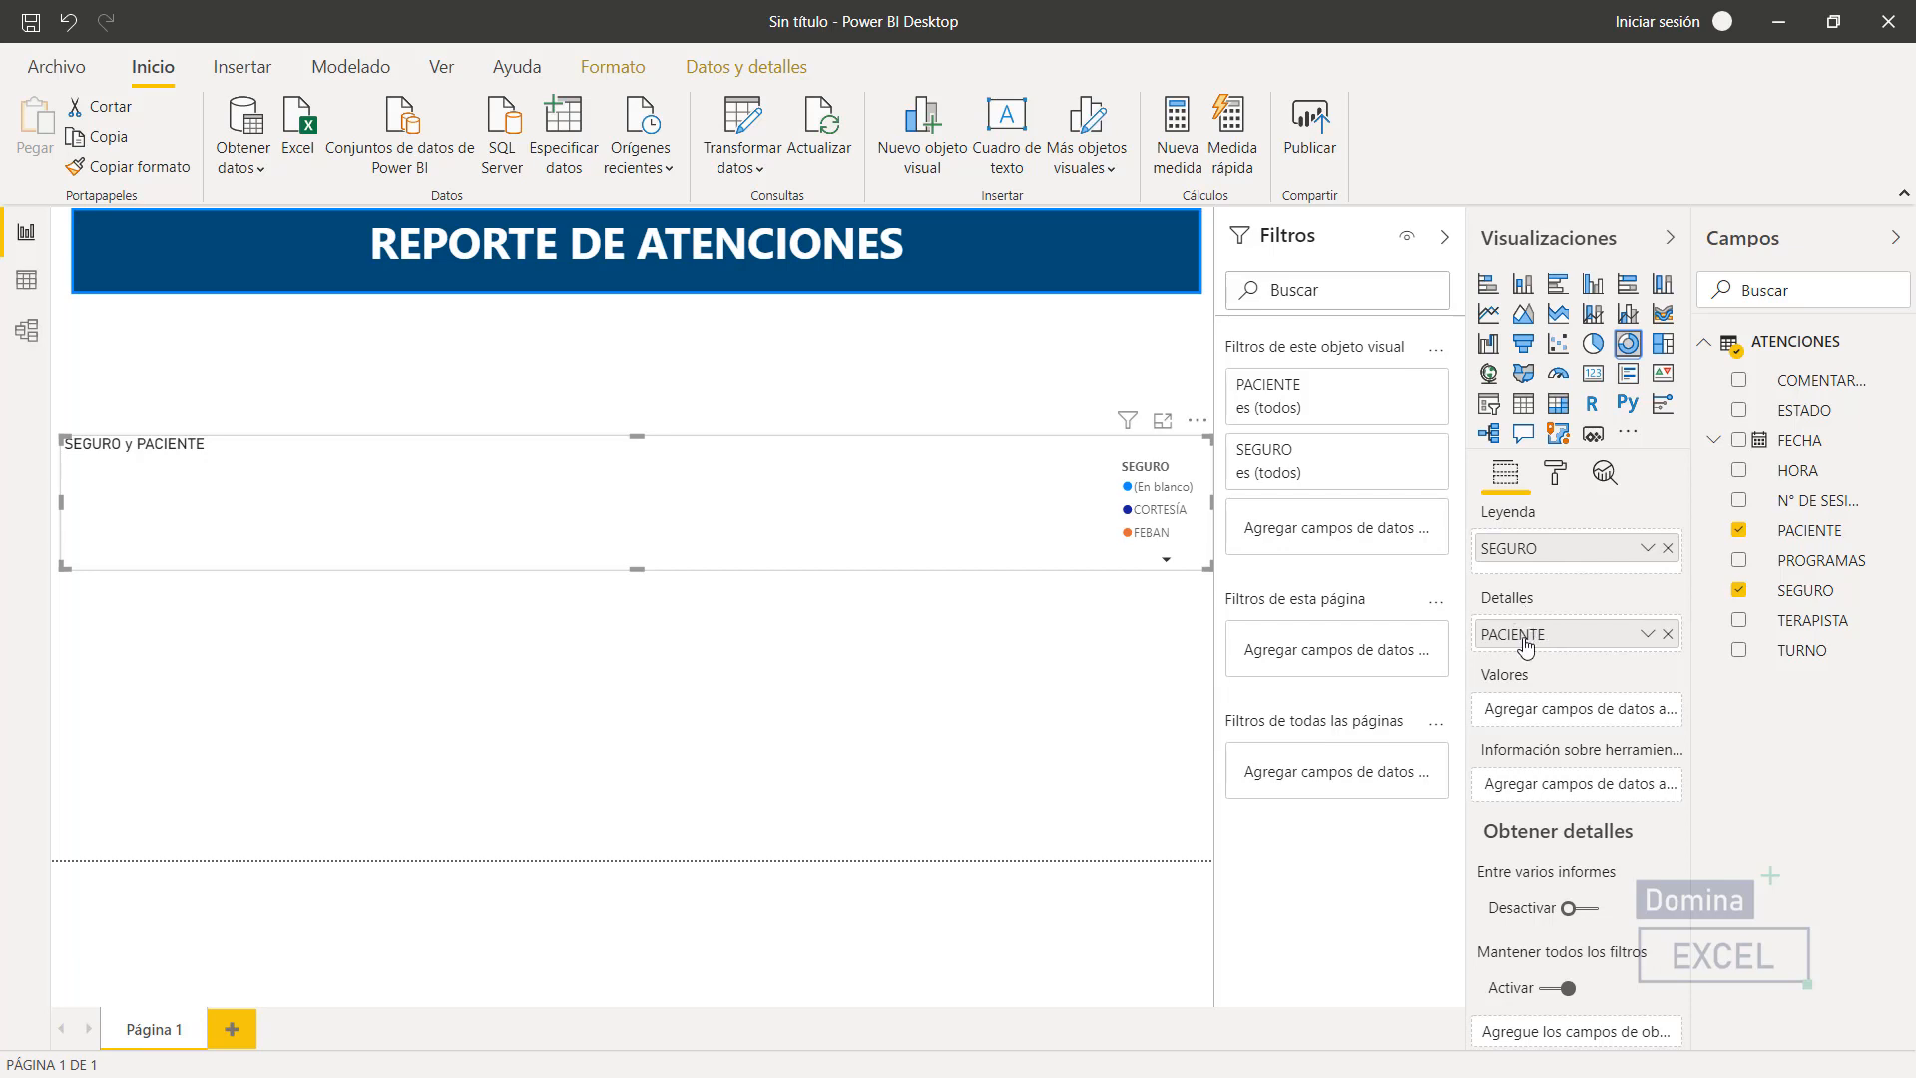
left_click_drag(1524, 637, 1530, 726)
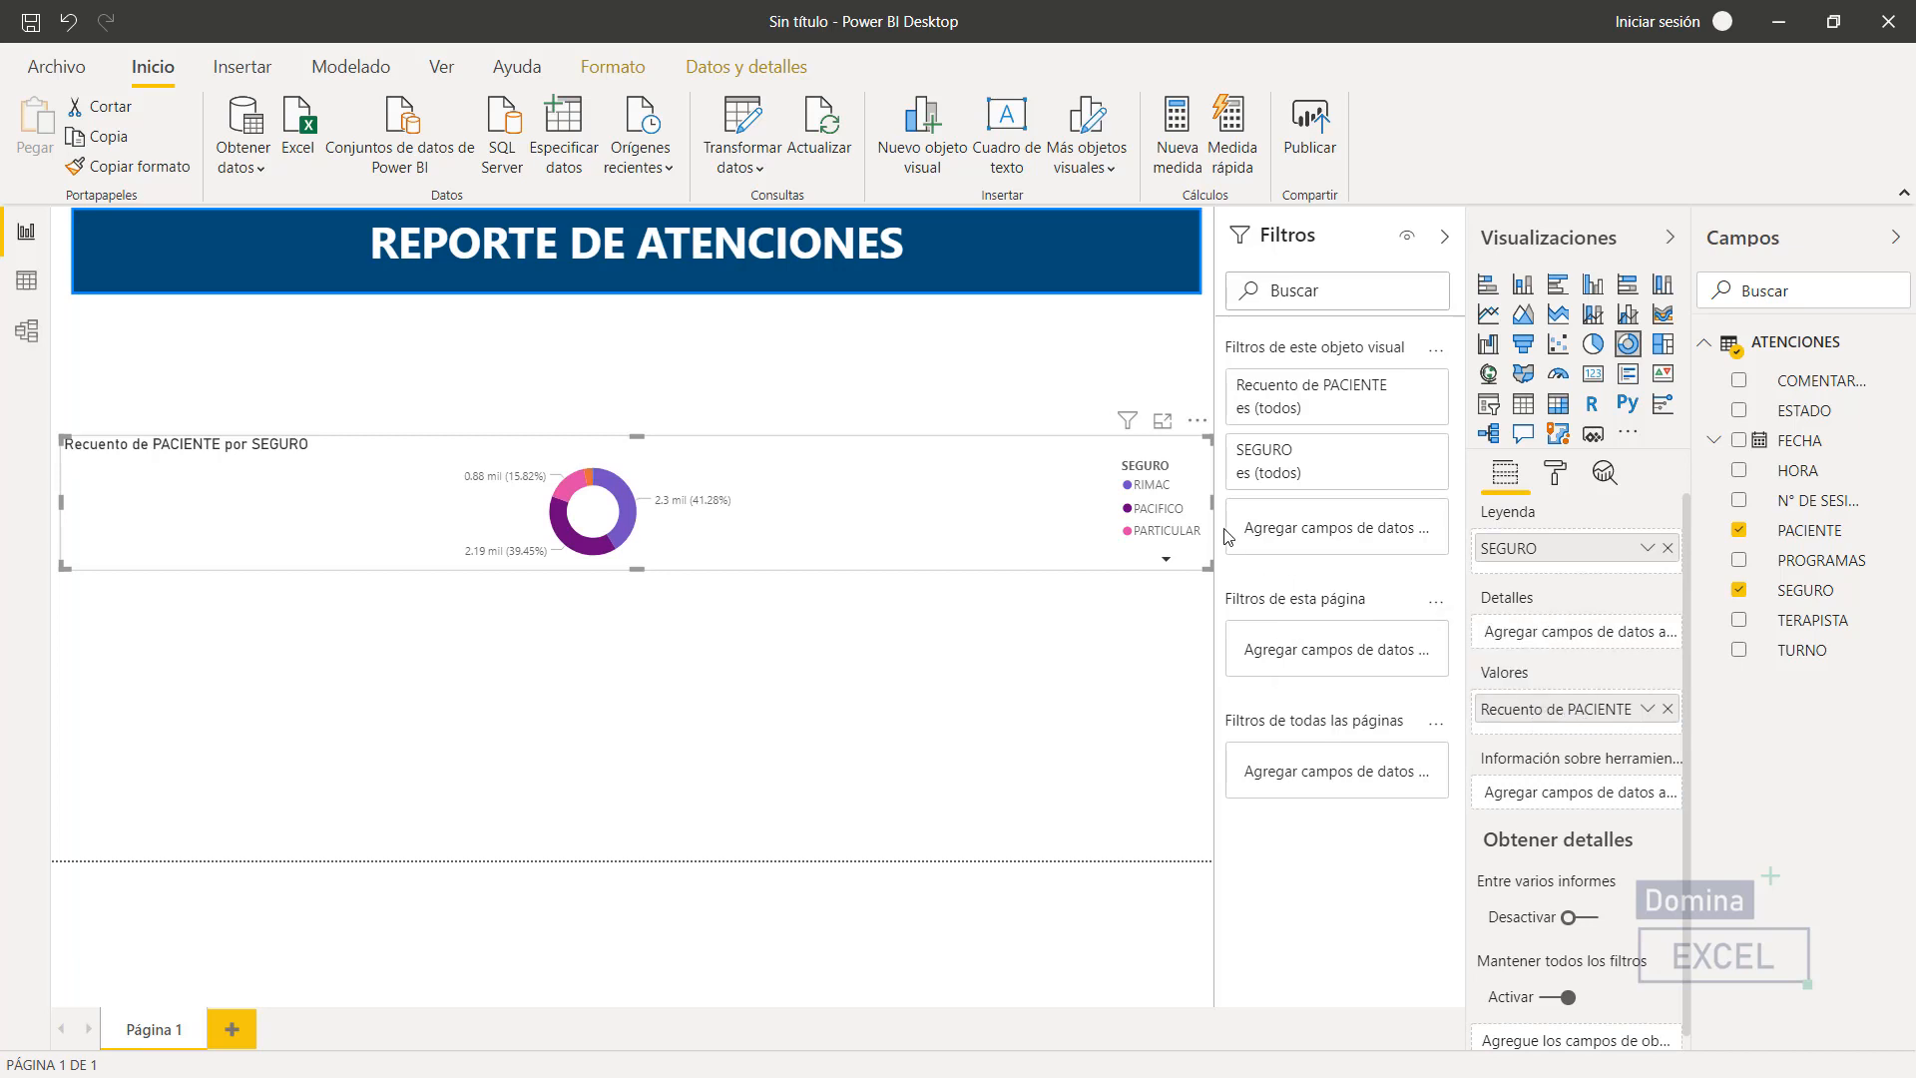
- Narrow the donut chart to about a third of the page width, place it just below the title banner and make it taller
left_click_drag(1211, 502, 361, 346)
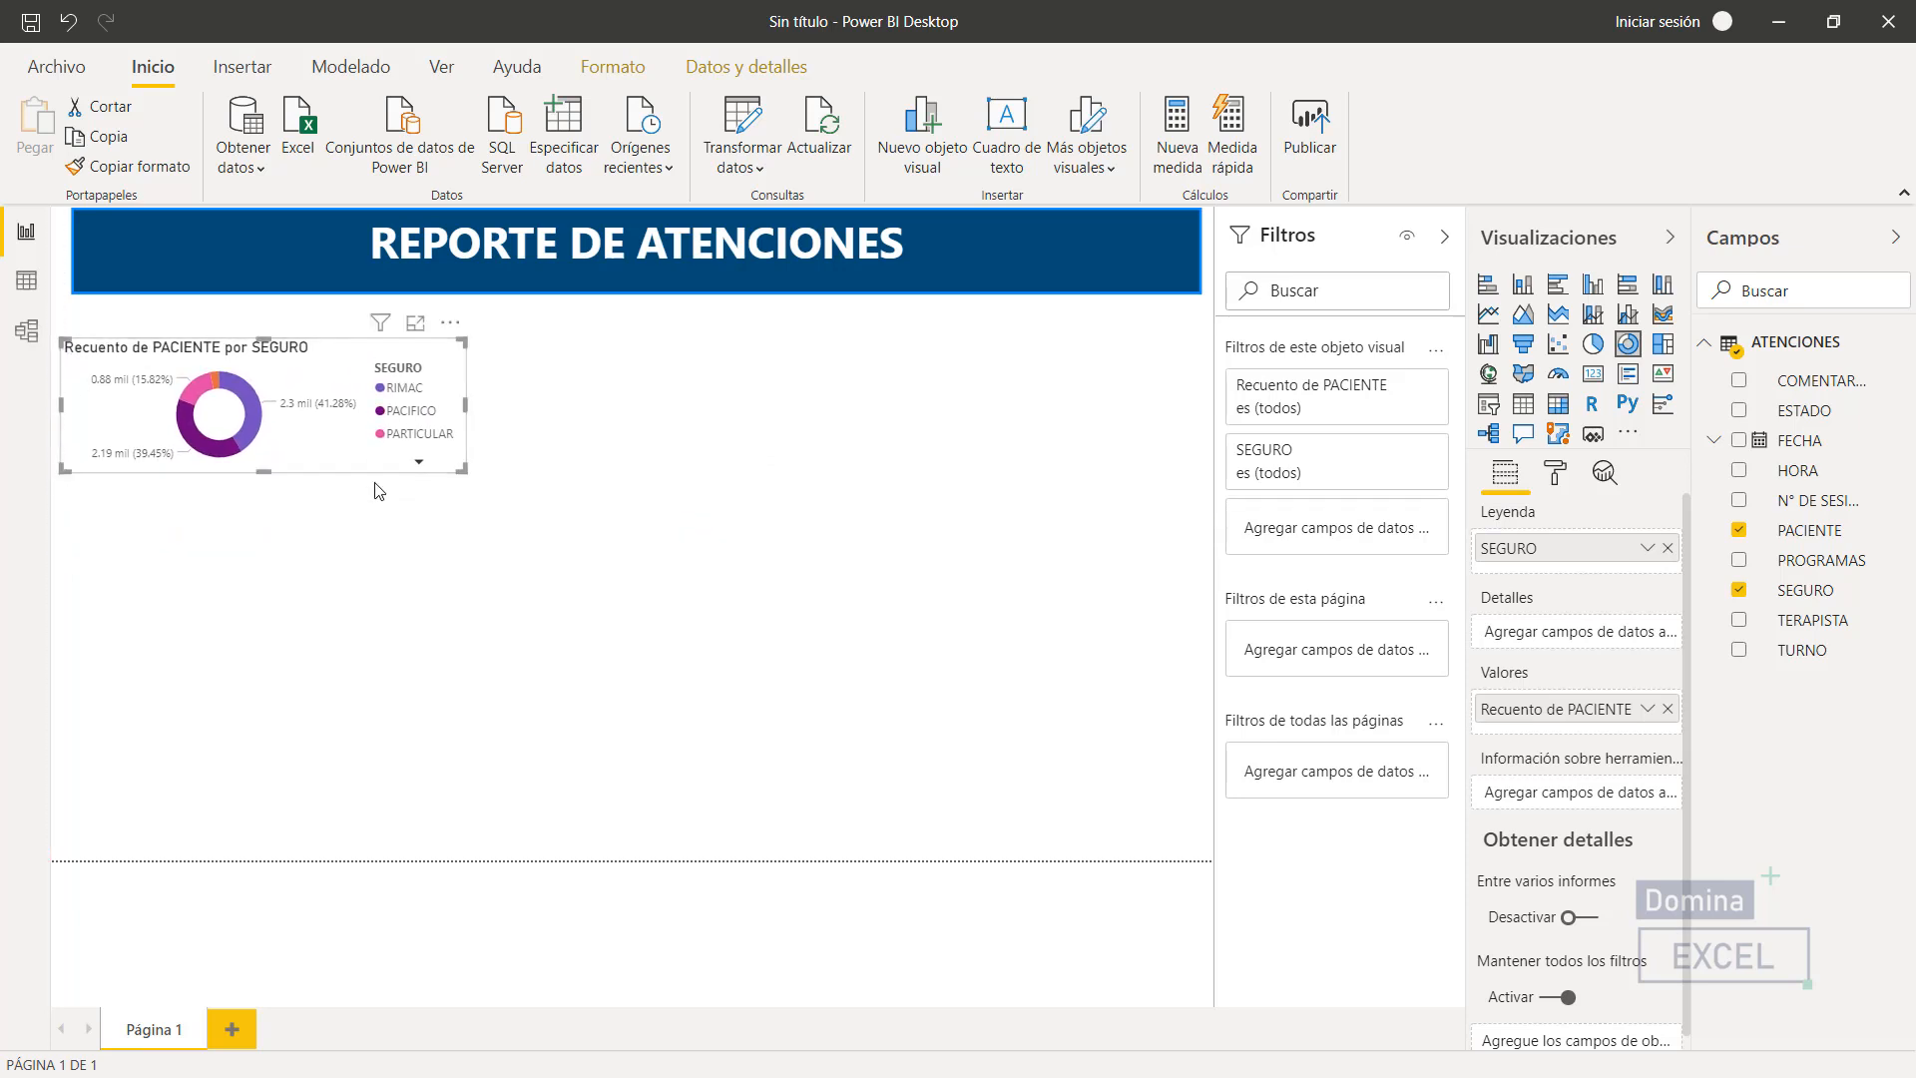
left_click_drag(268, 472, 280, 568)
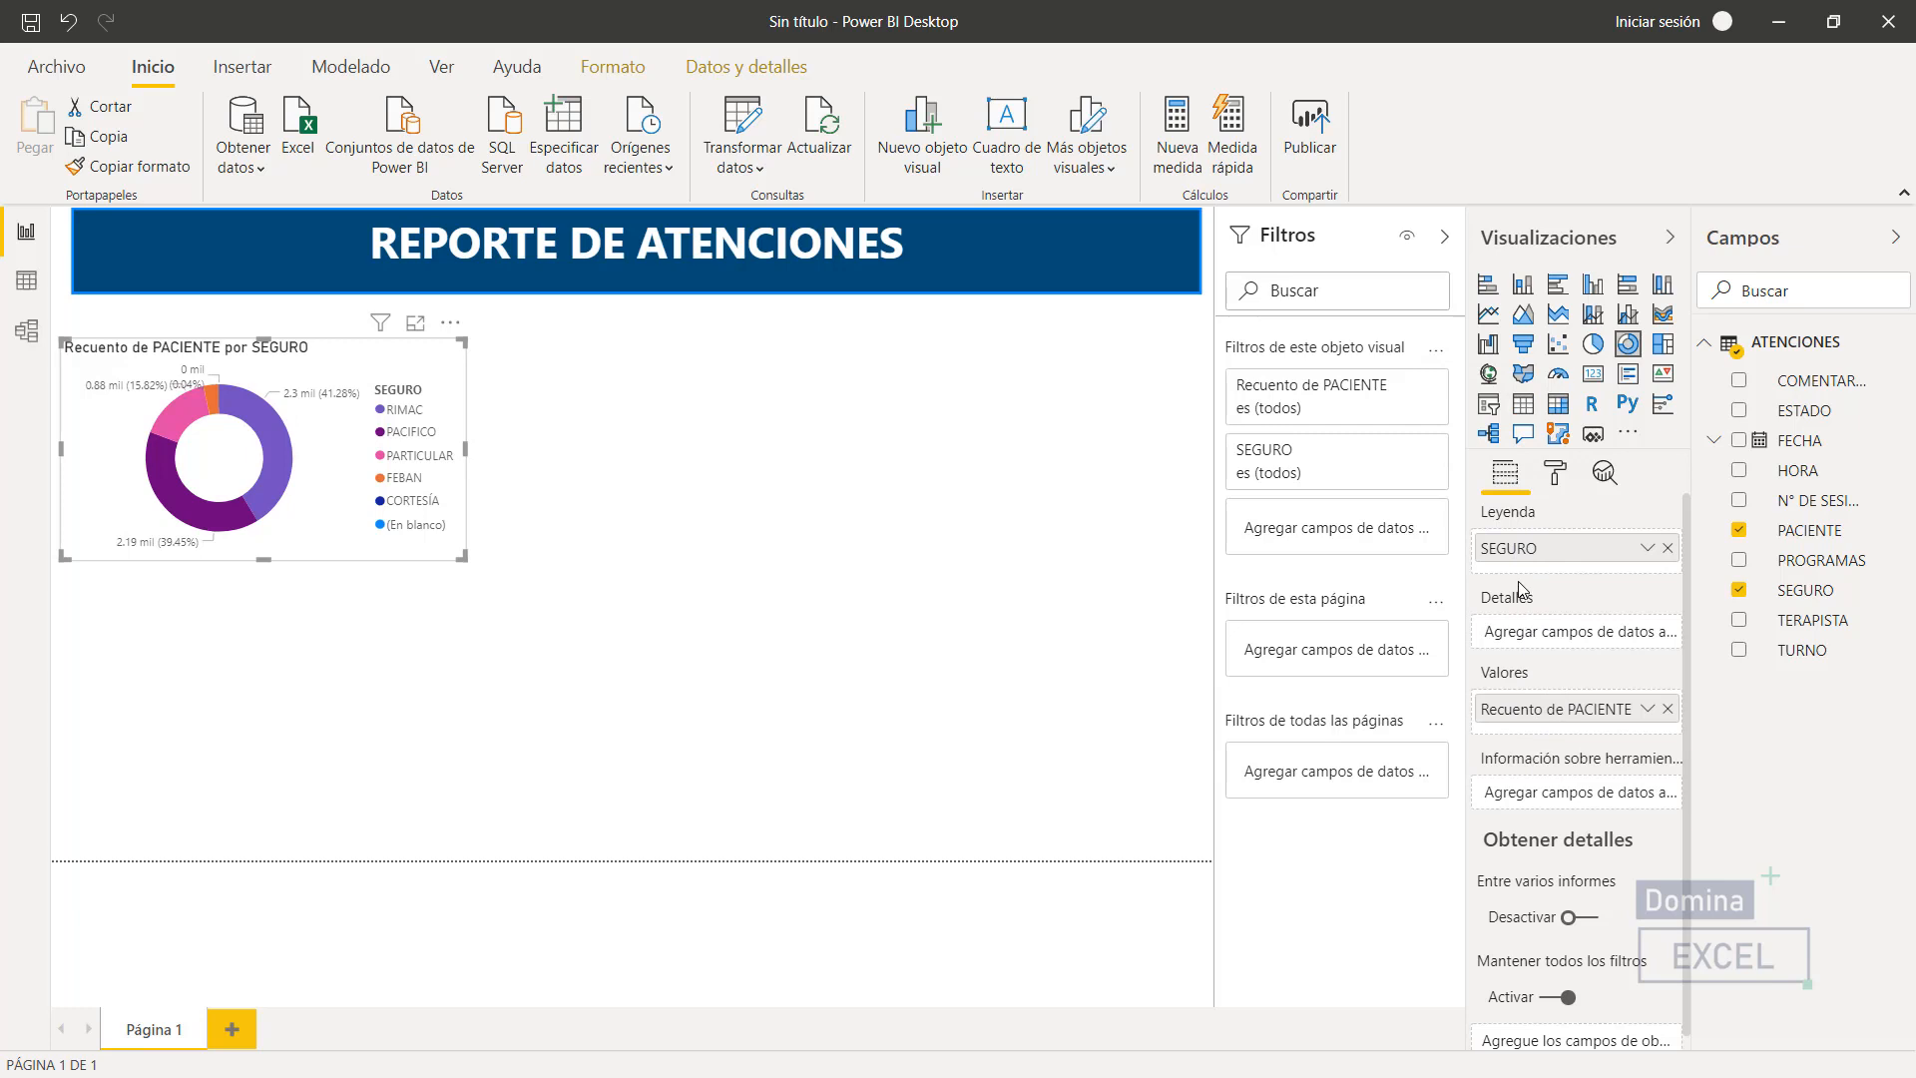
- Try the donut chart without its legend, then restore the legend
left_click(1554, 484)
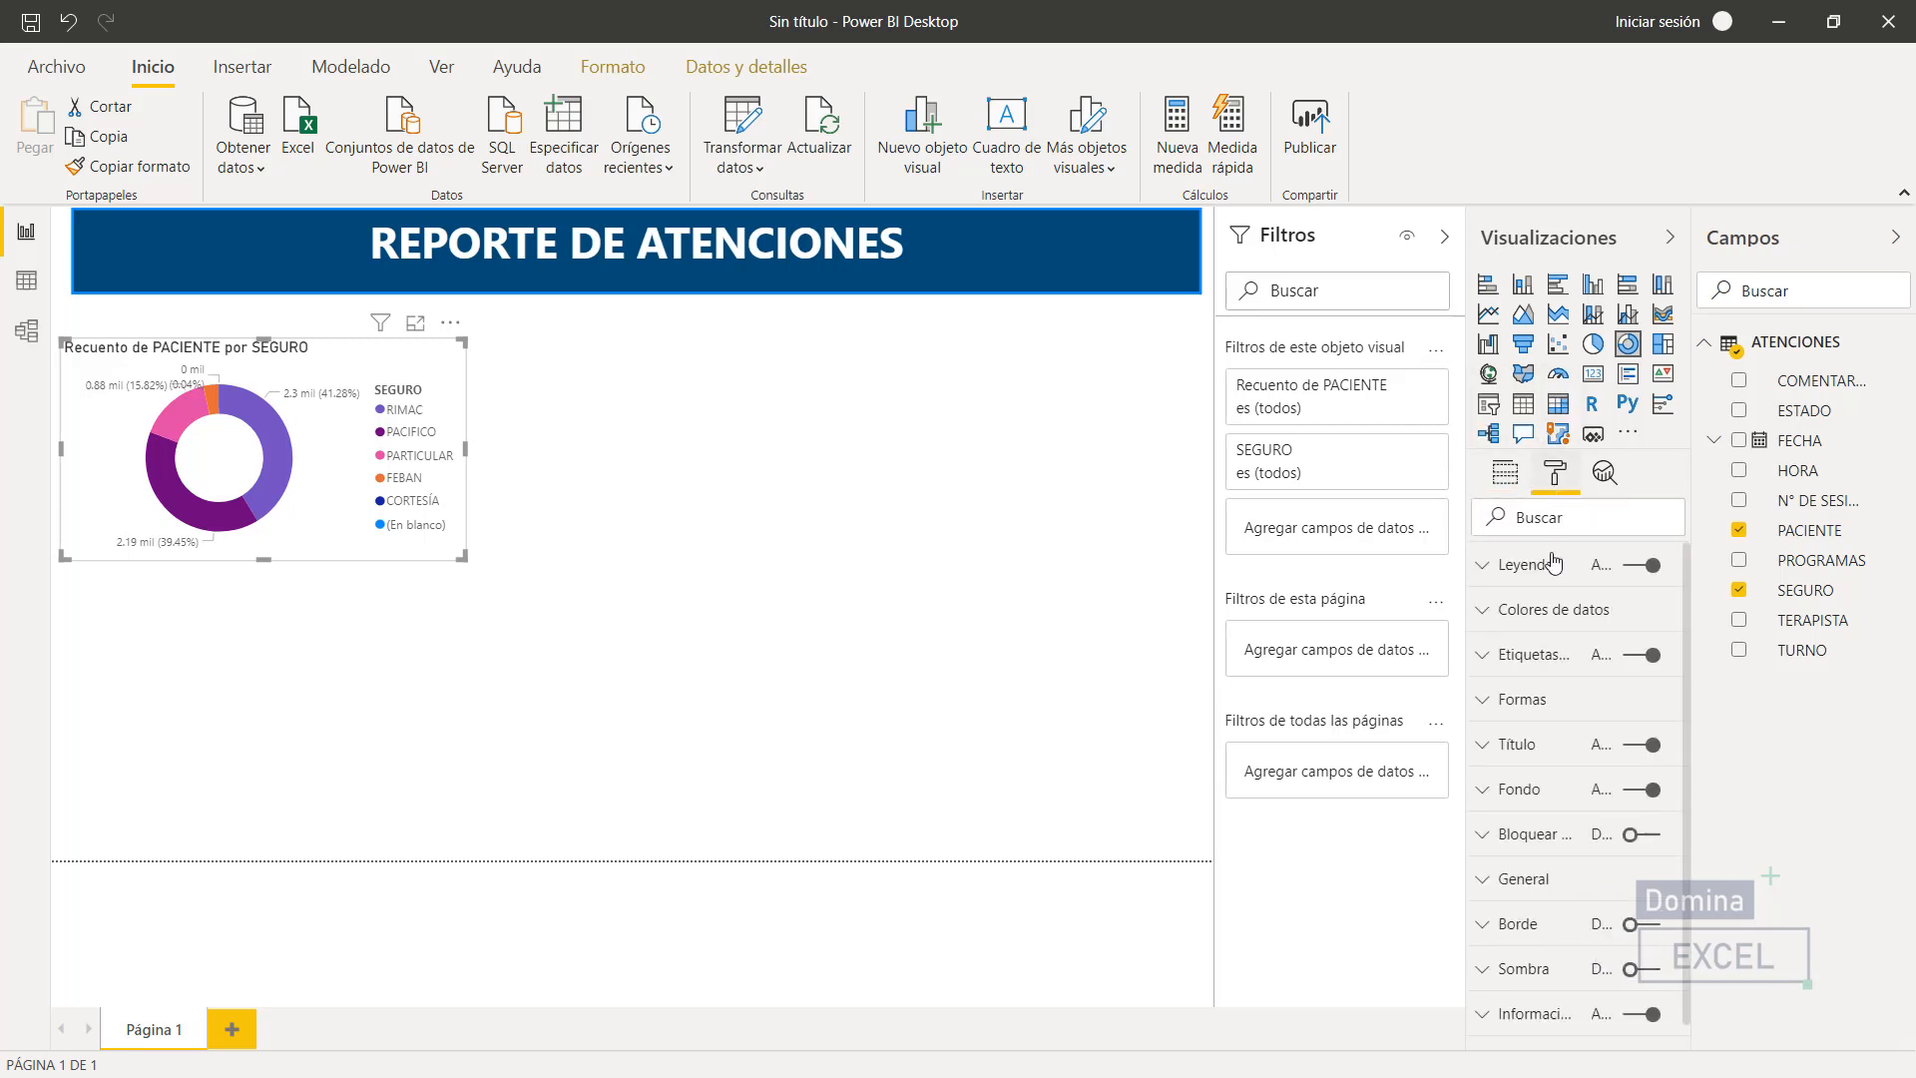
scroll(1521, 639, "down", 1)
scroll(1522, 640, "up", 1)
left_click(1653, 565)
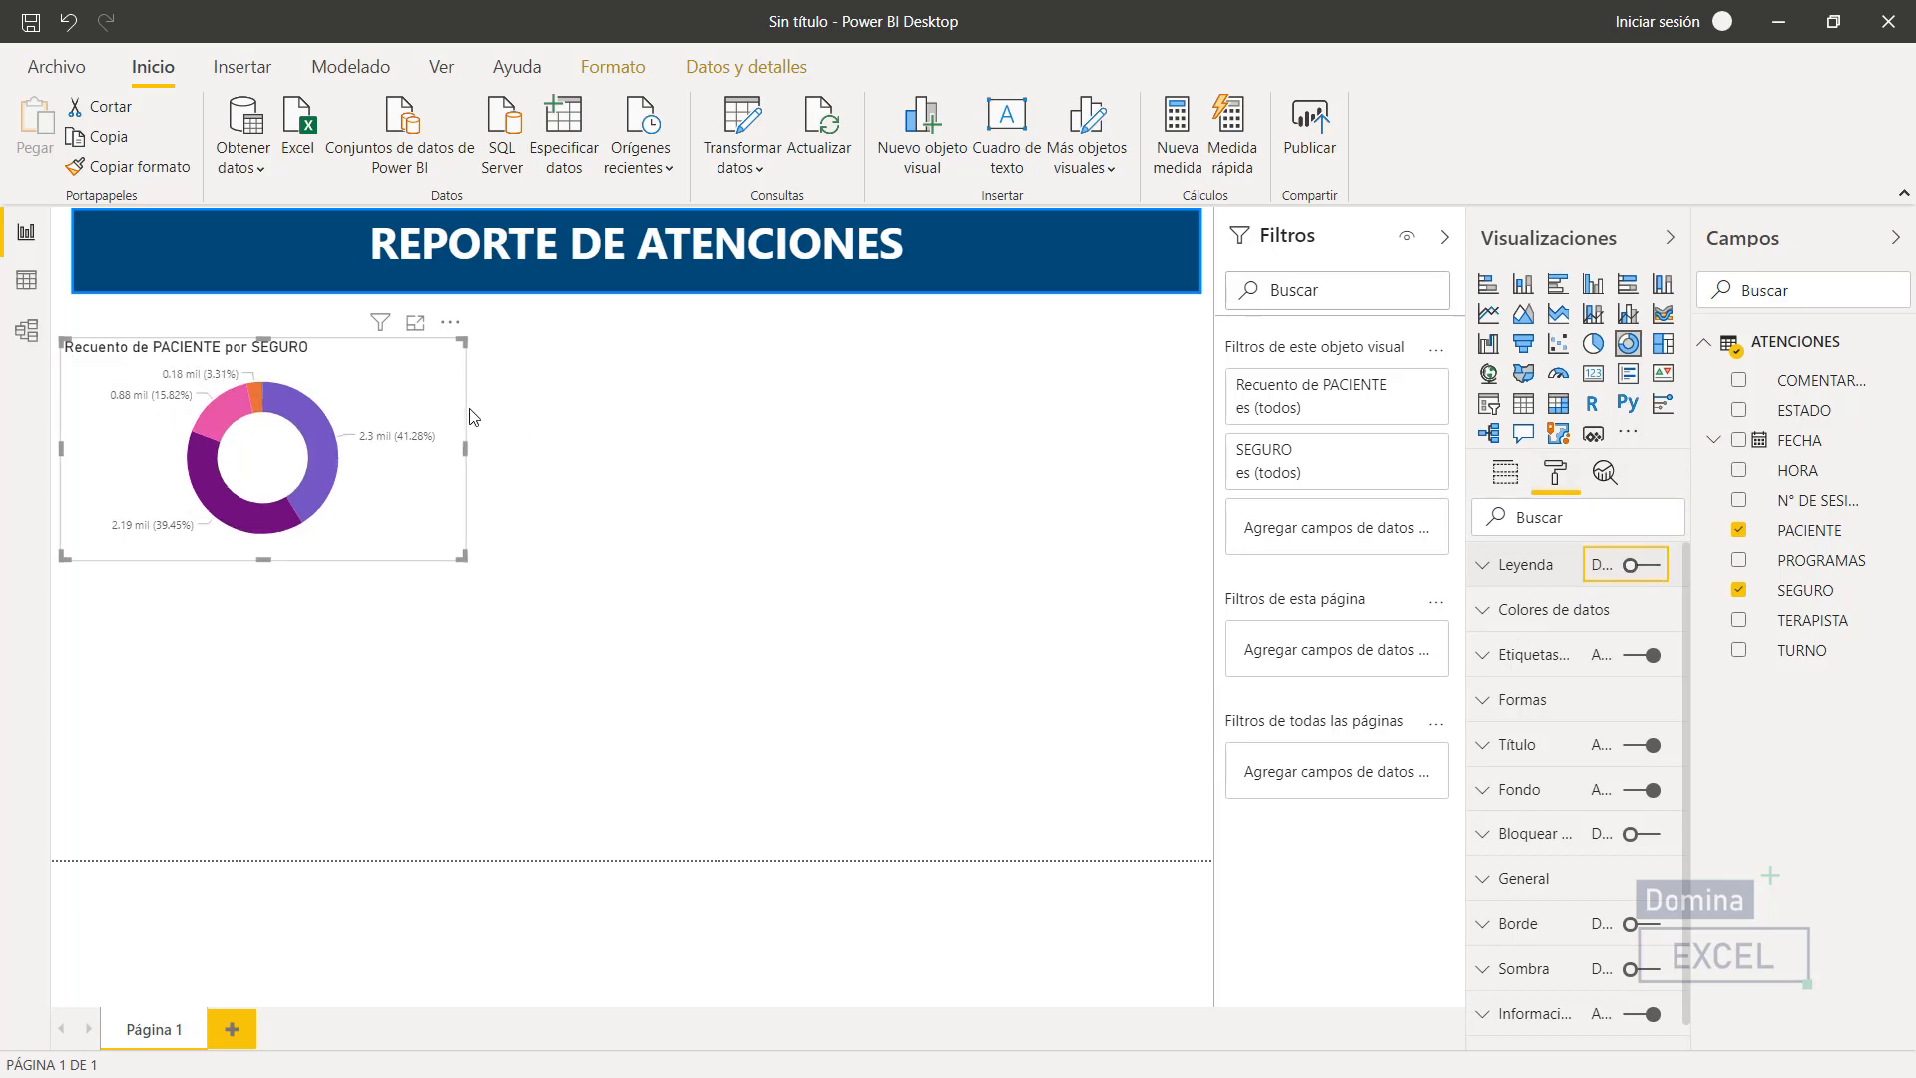
left_click(1637, 581)
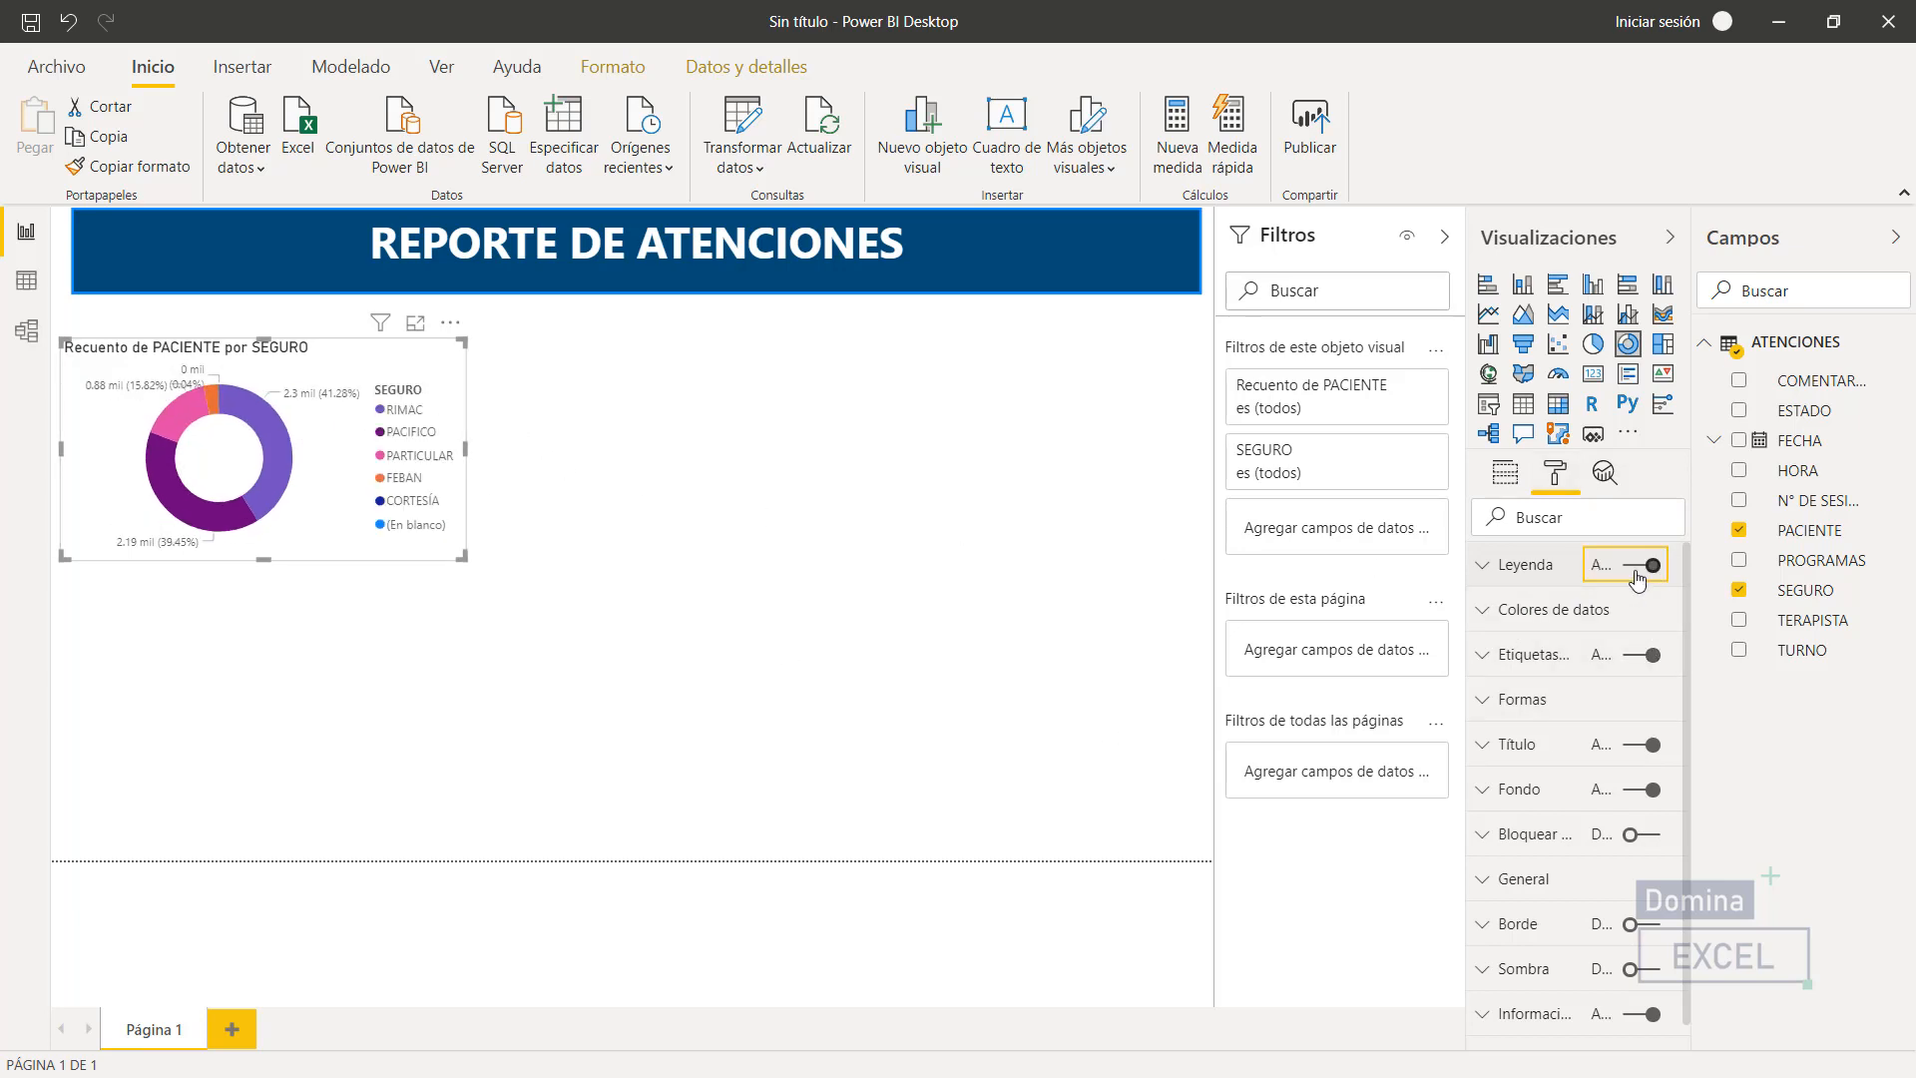
- Set the donut chart's RIMAC data colour to the title banner's dark blue from the recent colours
left_click(1484, 611)
scroll(1581, 684, "down", 2)
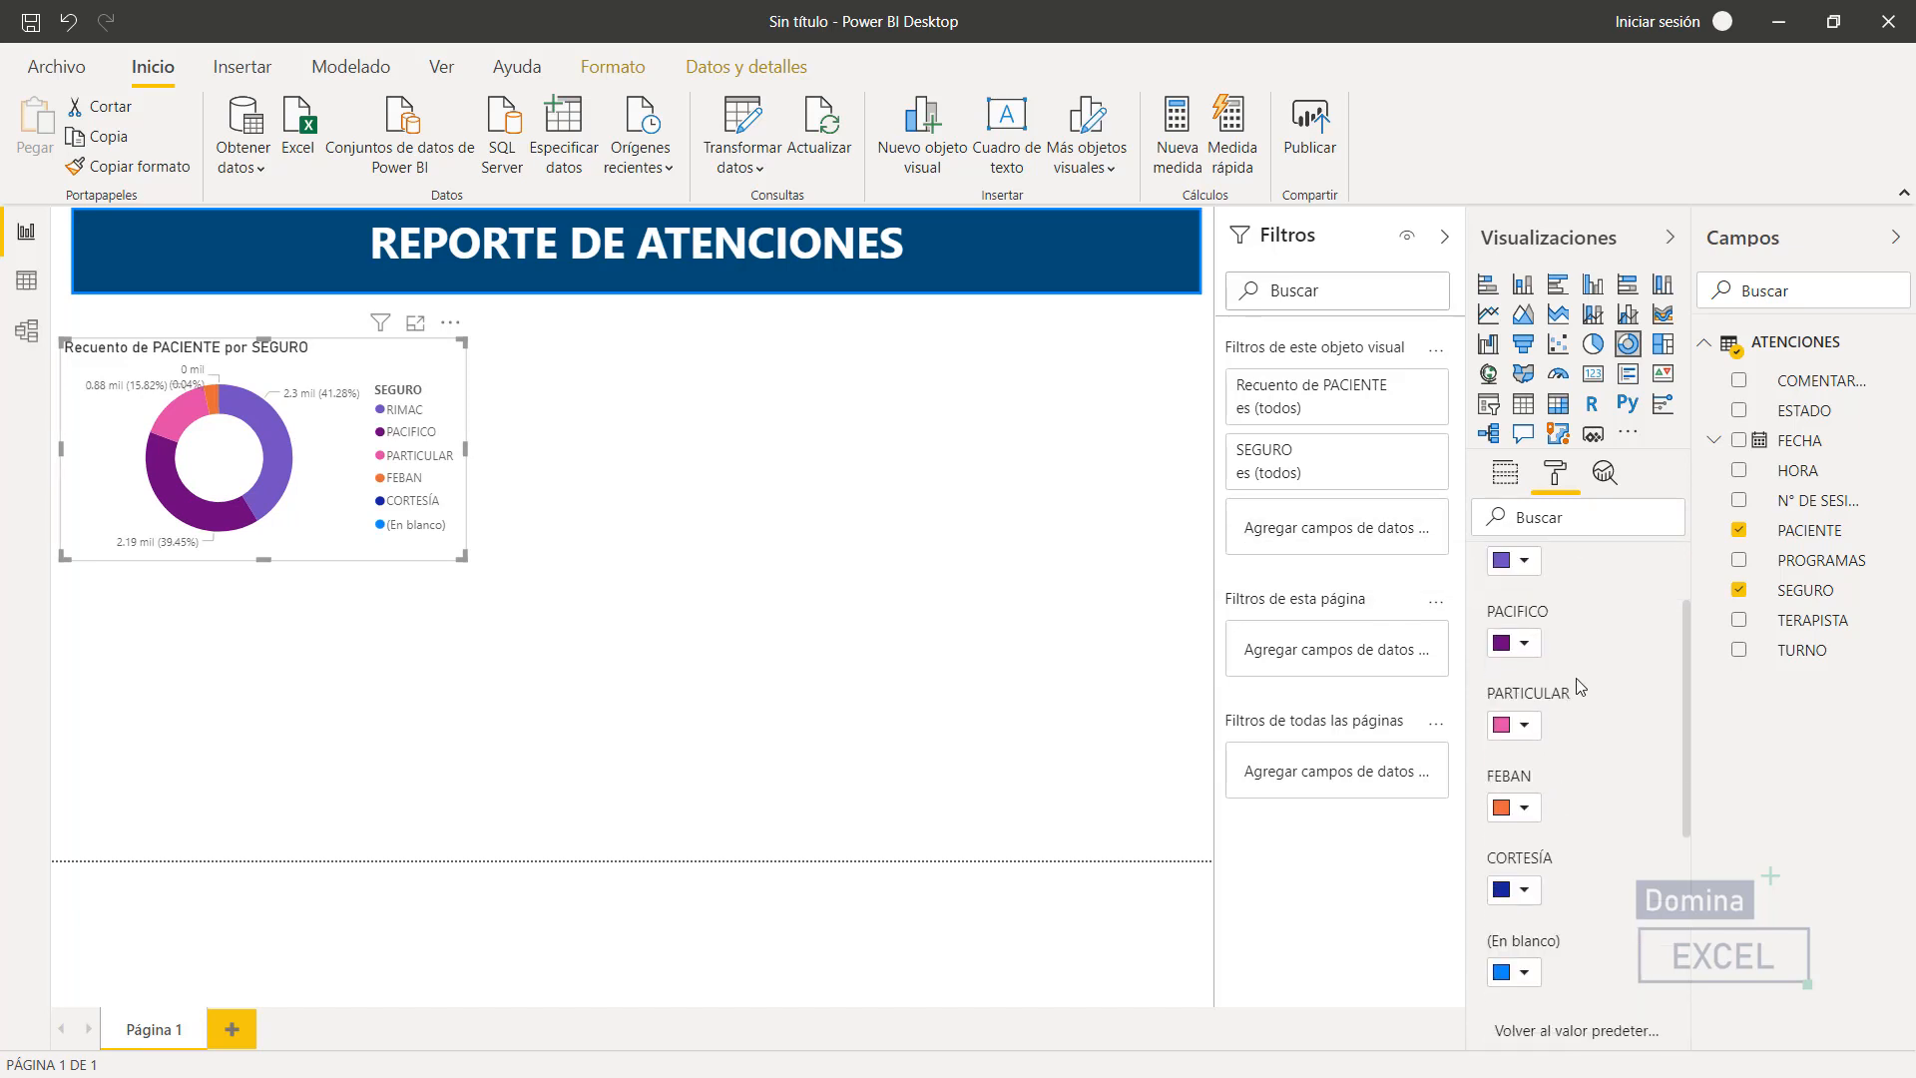
left_click_drag(1686, 636, 1687, 623)
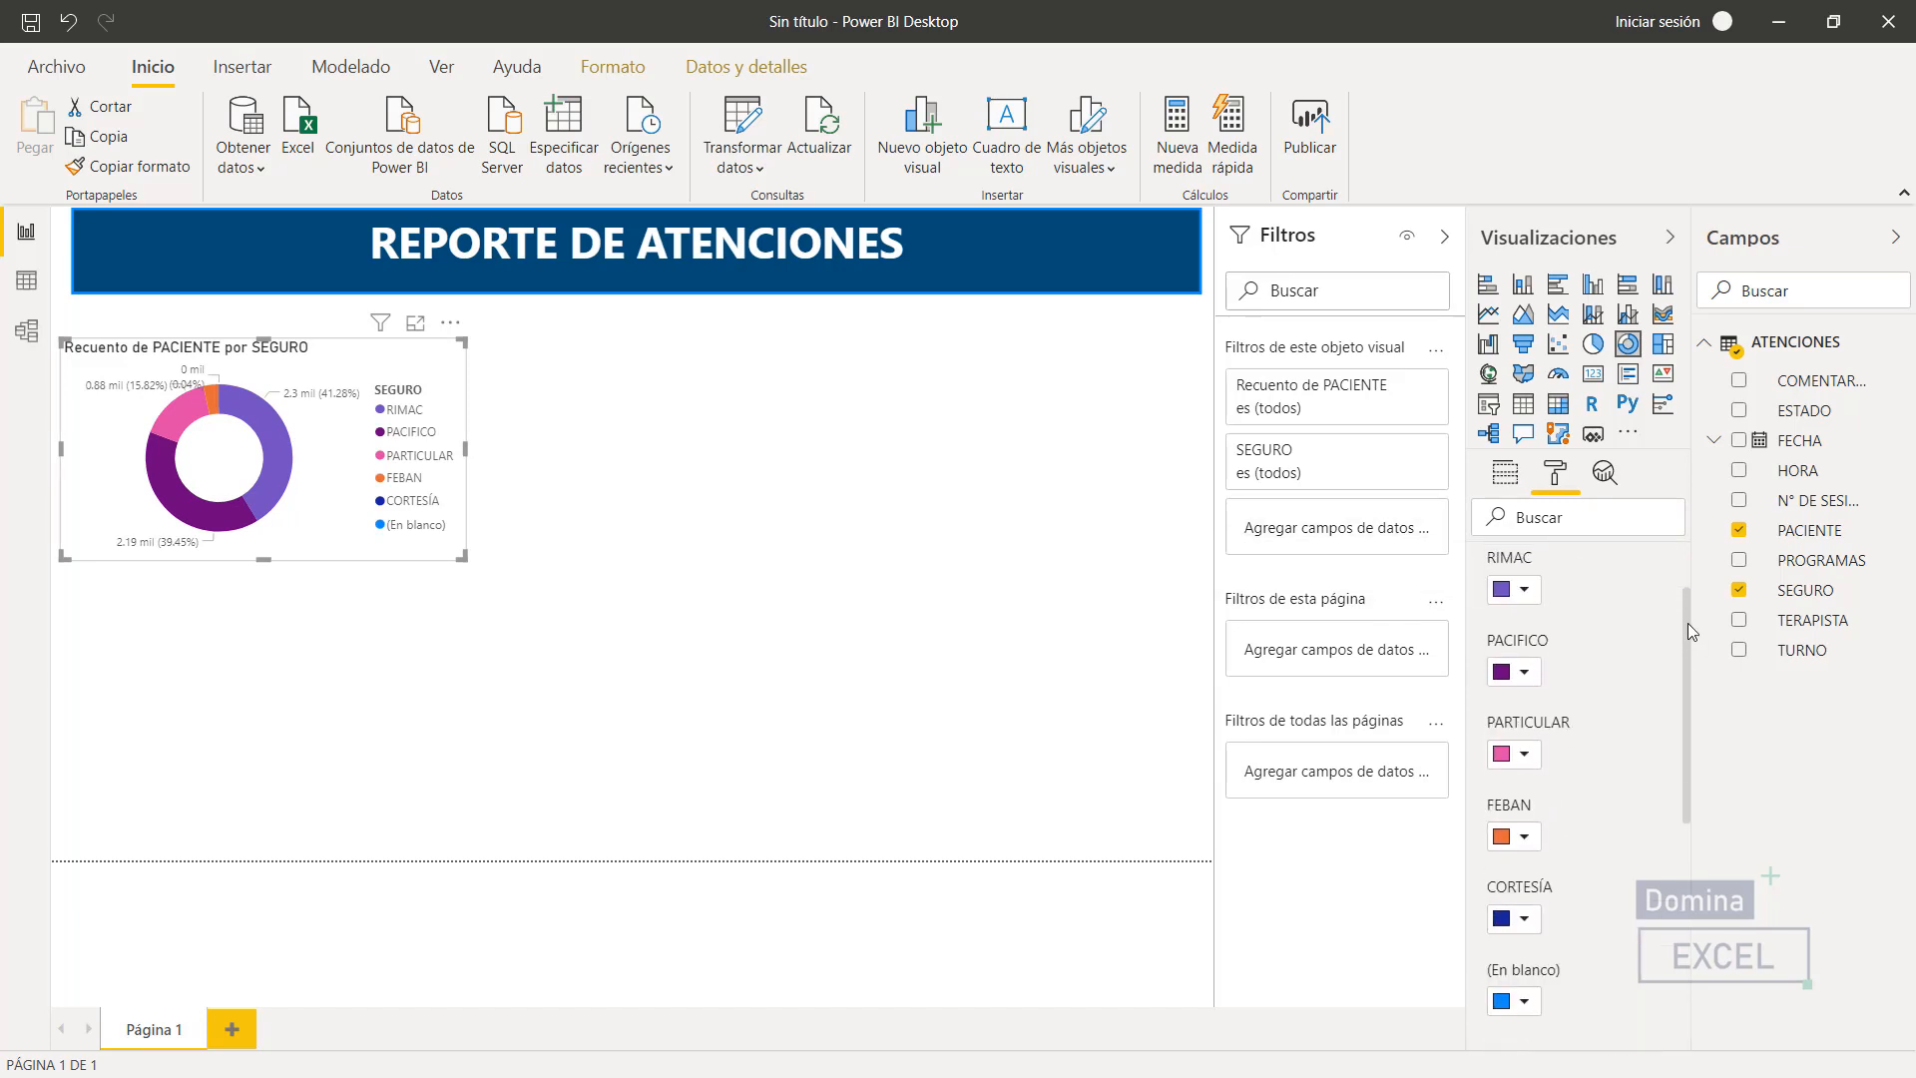
left_click(1525, 591)
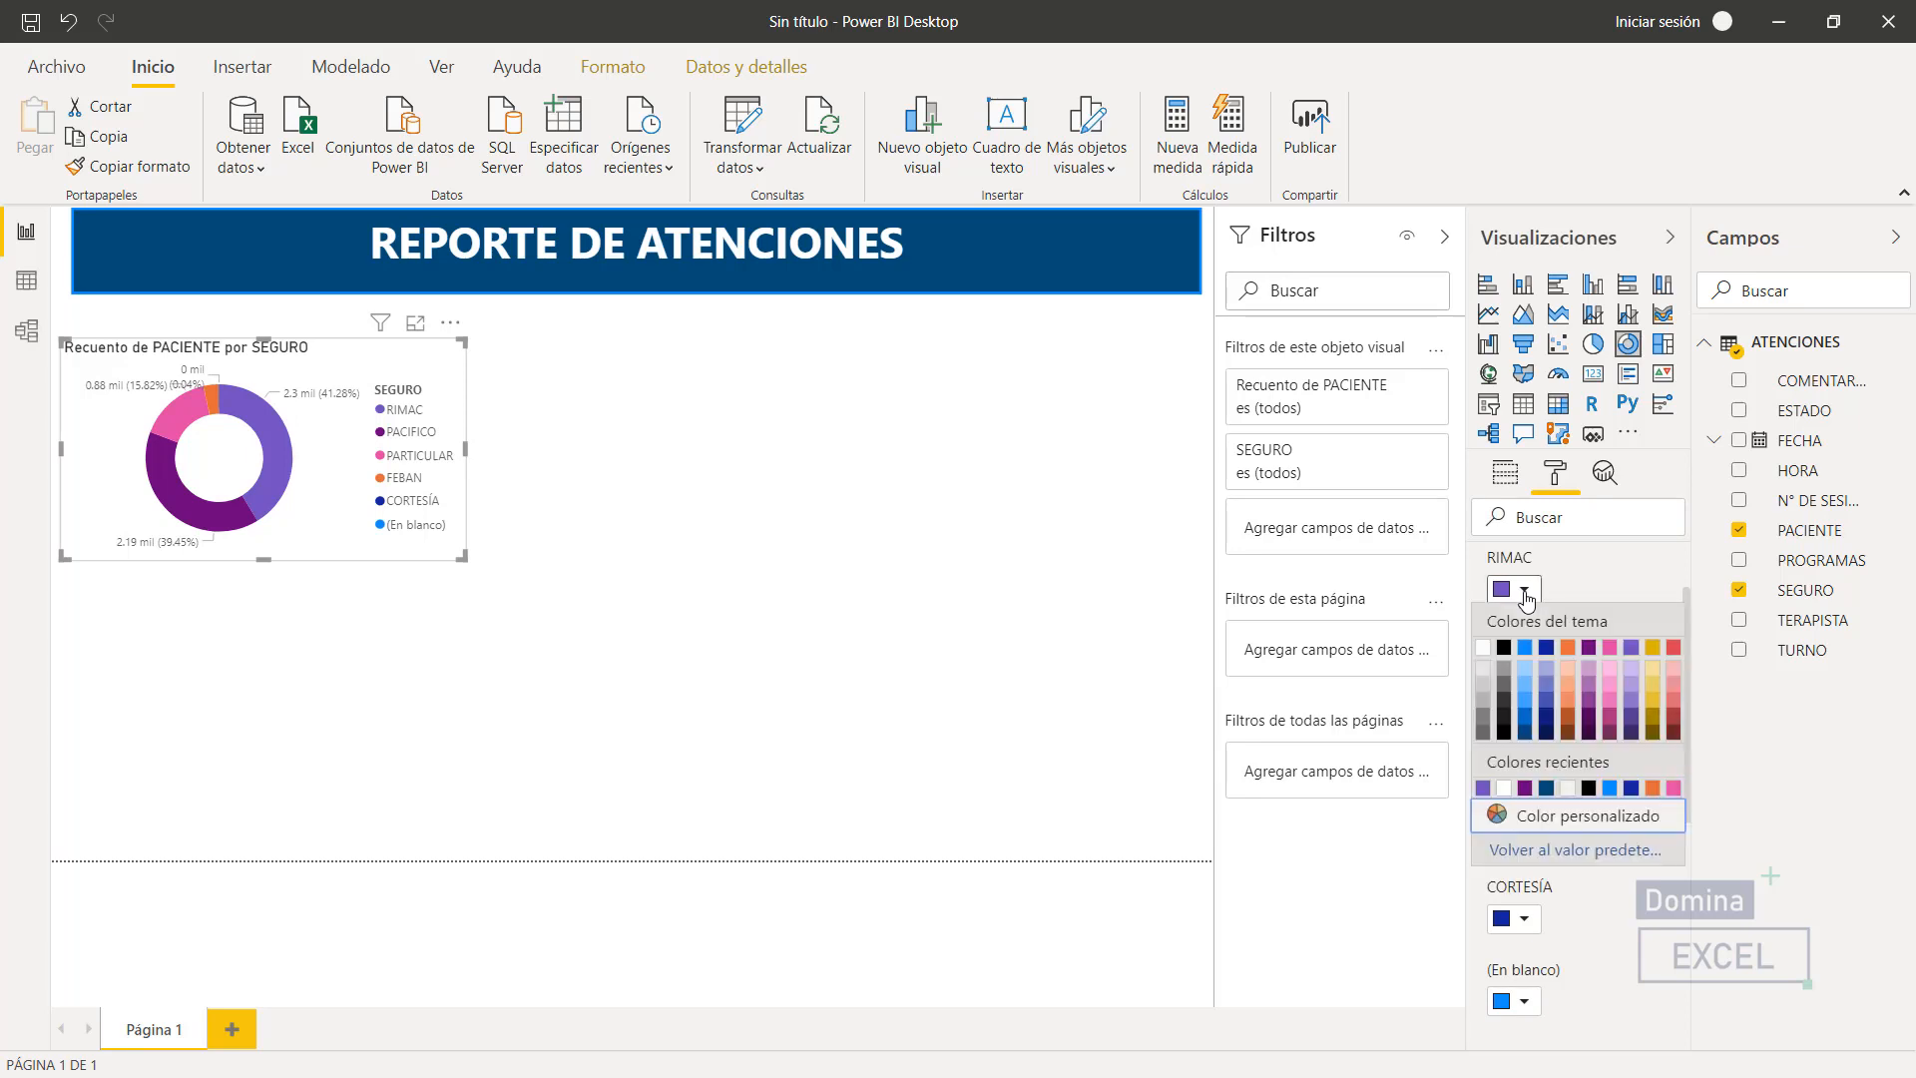
left_click(1546, 789)
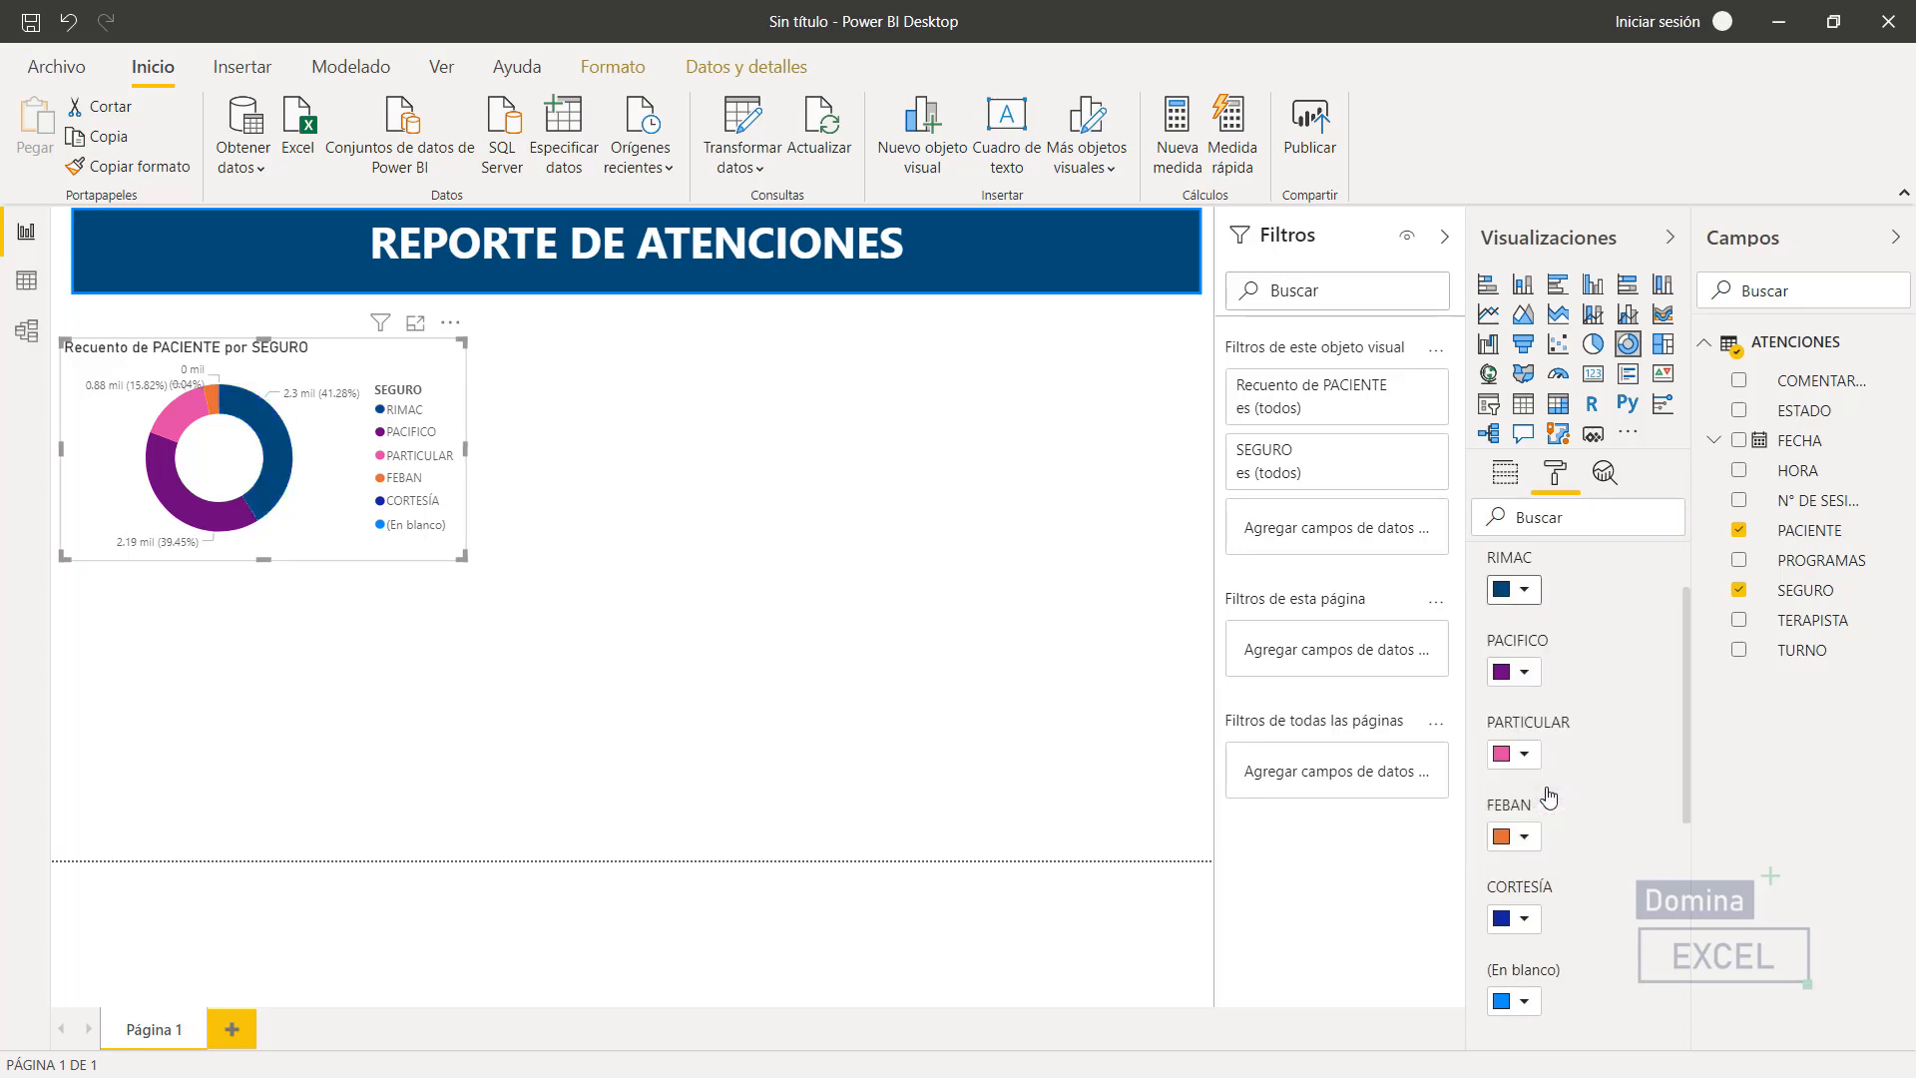
- Set the donut chart's PACIFICO data colour to the custom colour 009973
left_click(1525, 672)
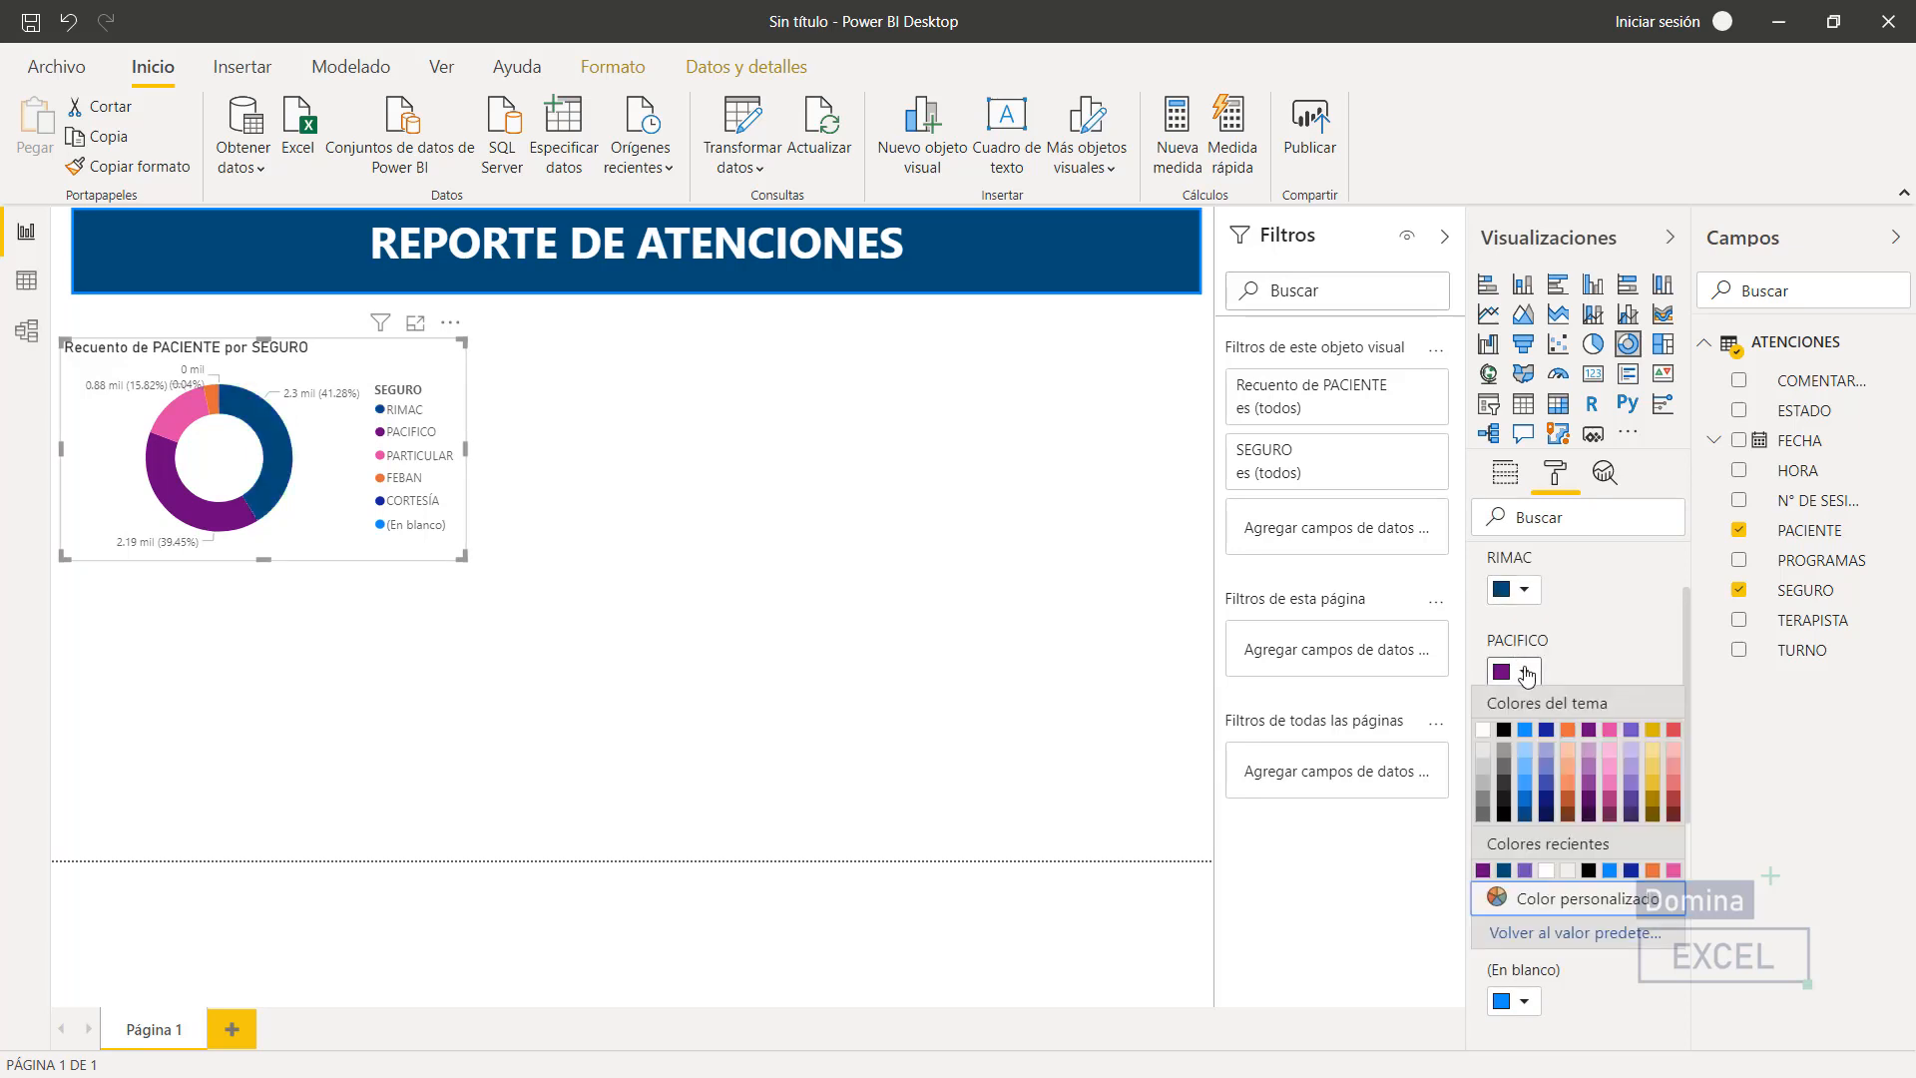
left_click(1557, 900)
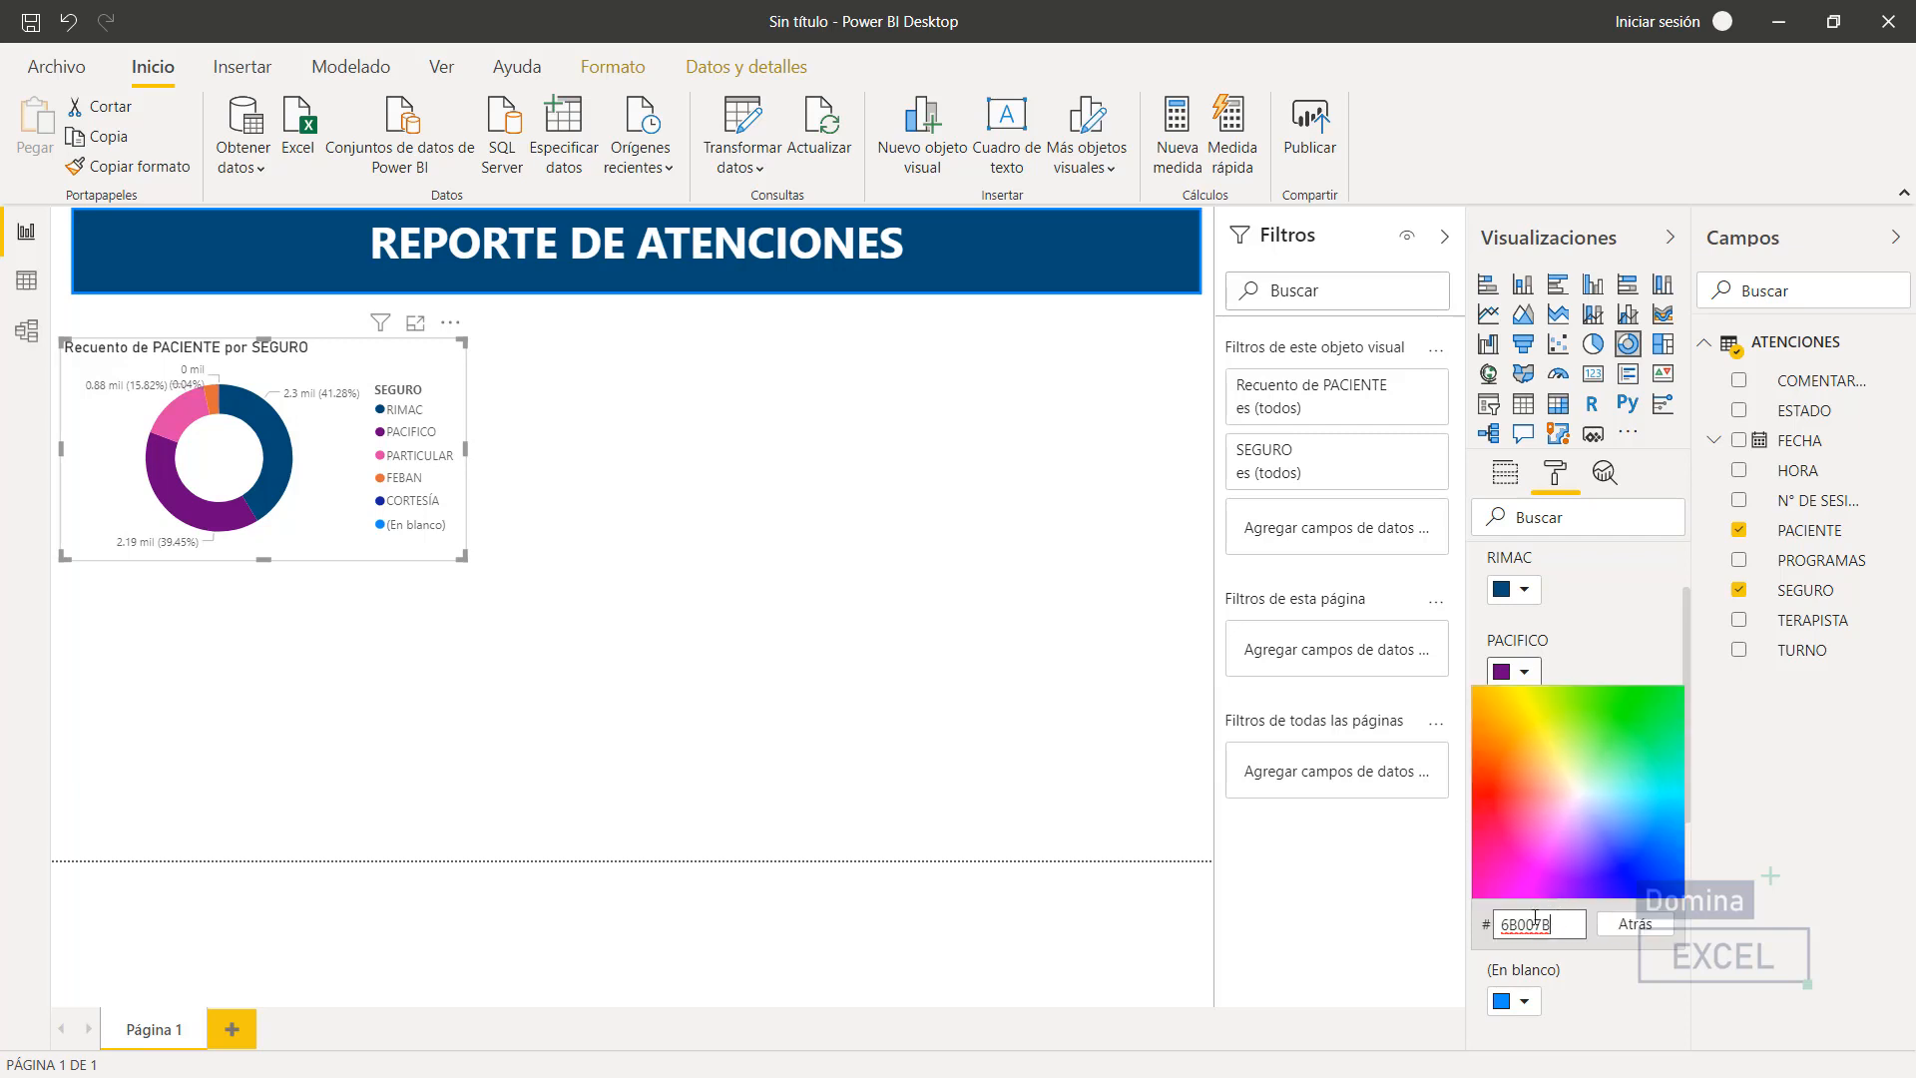
double_click(1535, 923)
type("009973")
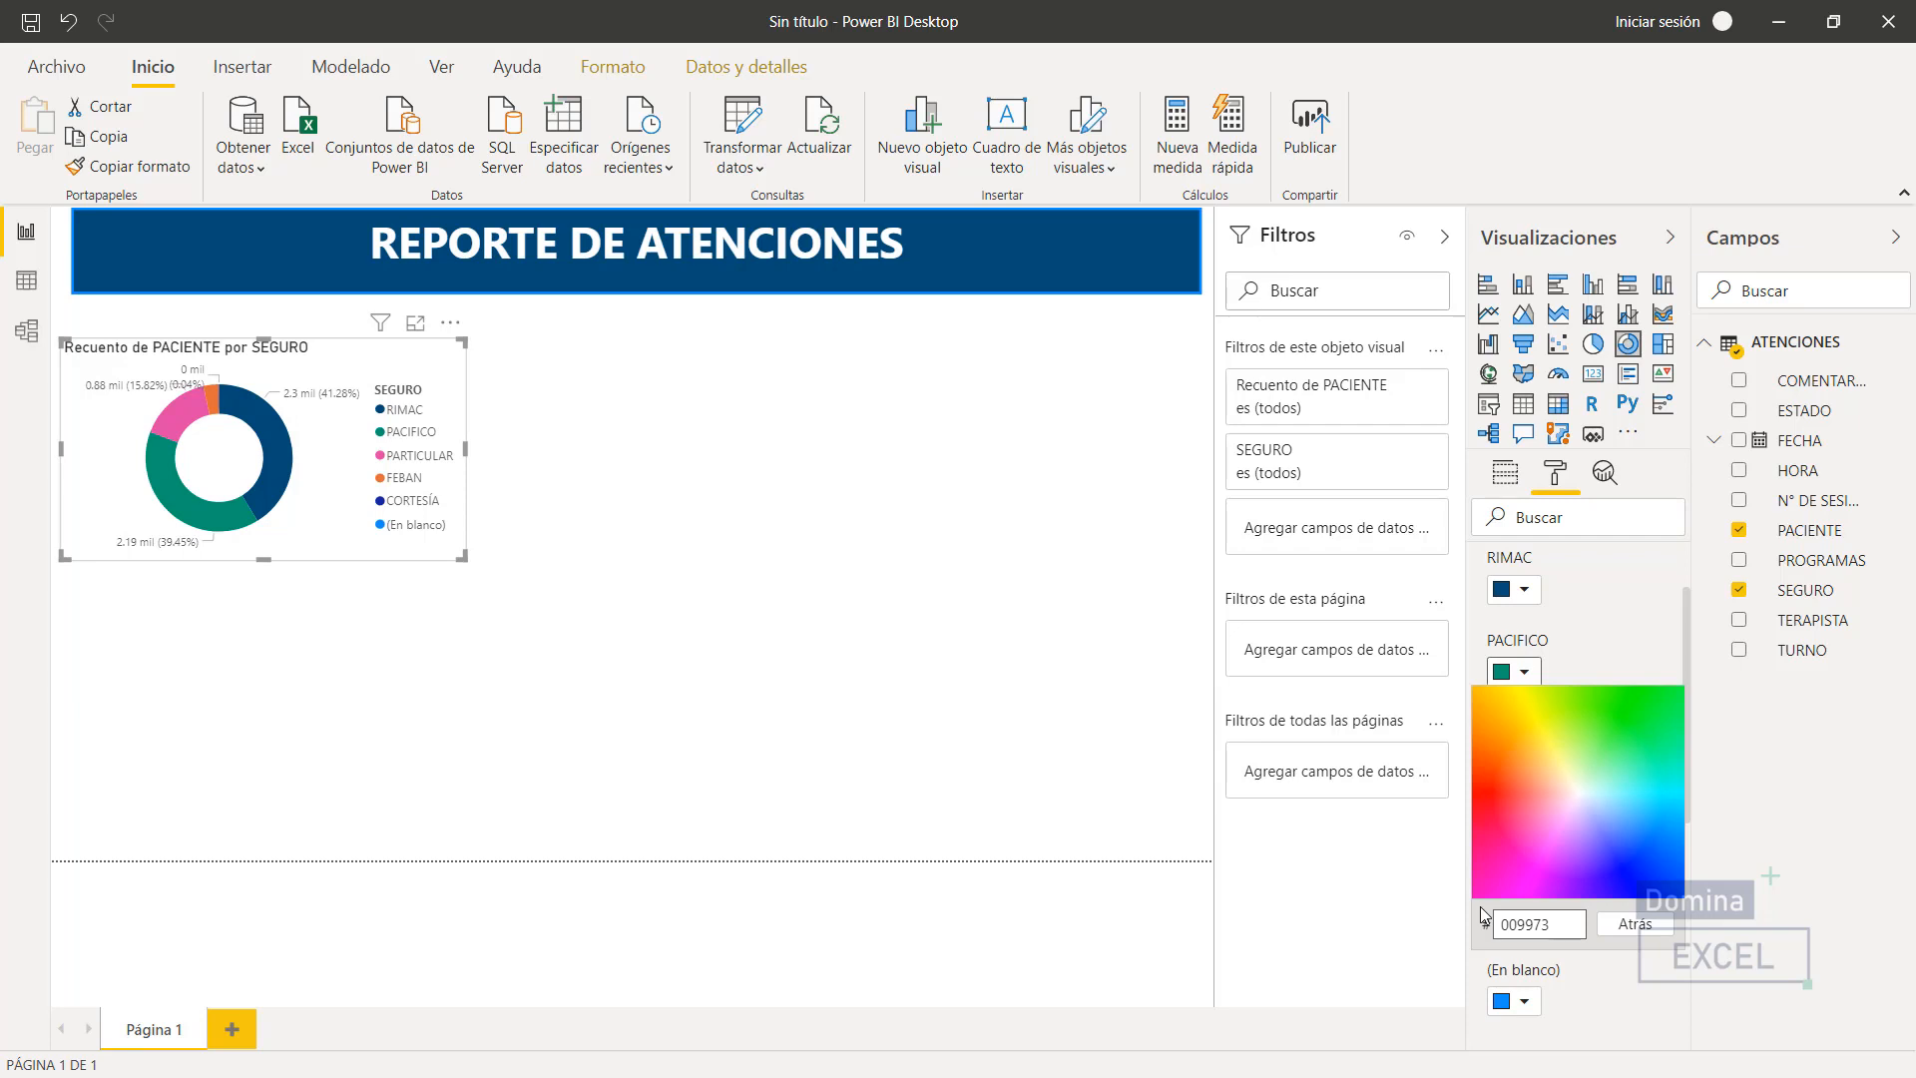
- Set the donut chart's FEBAN data colour to the purple in the recent colours
left_click(1433, 890)
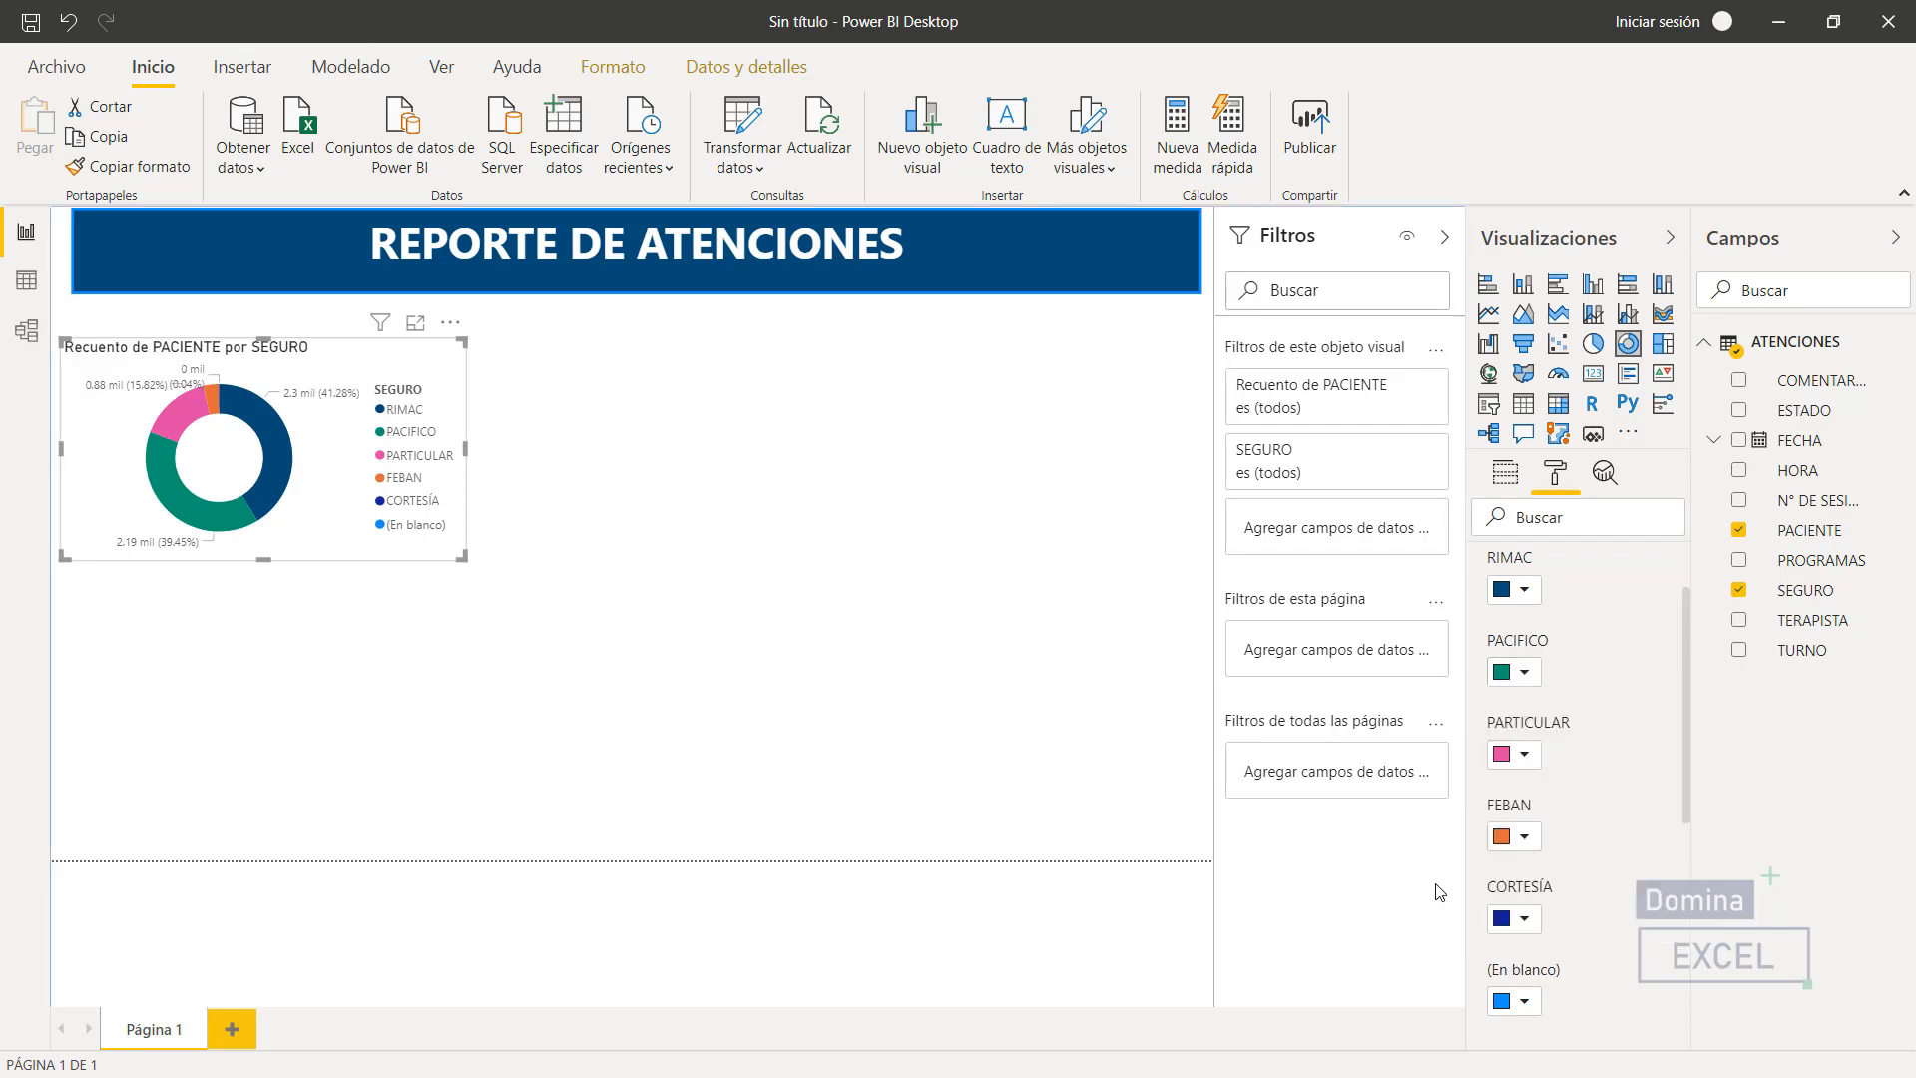
left_click(1523, 842)
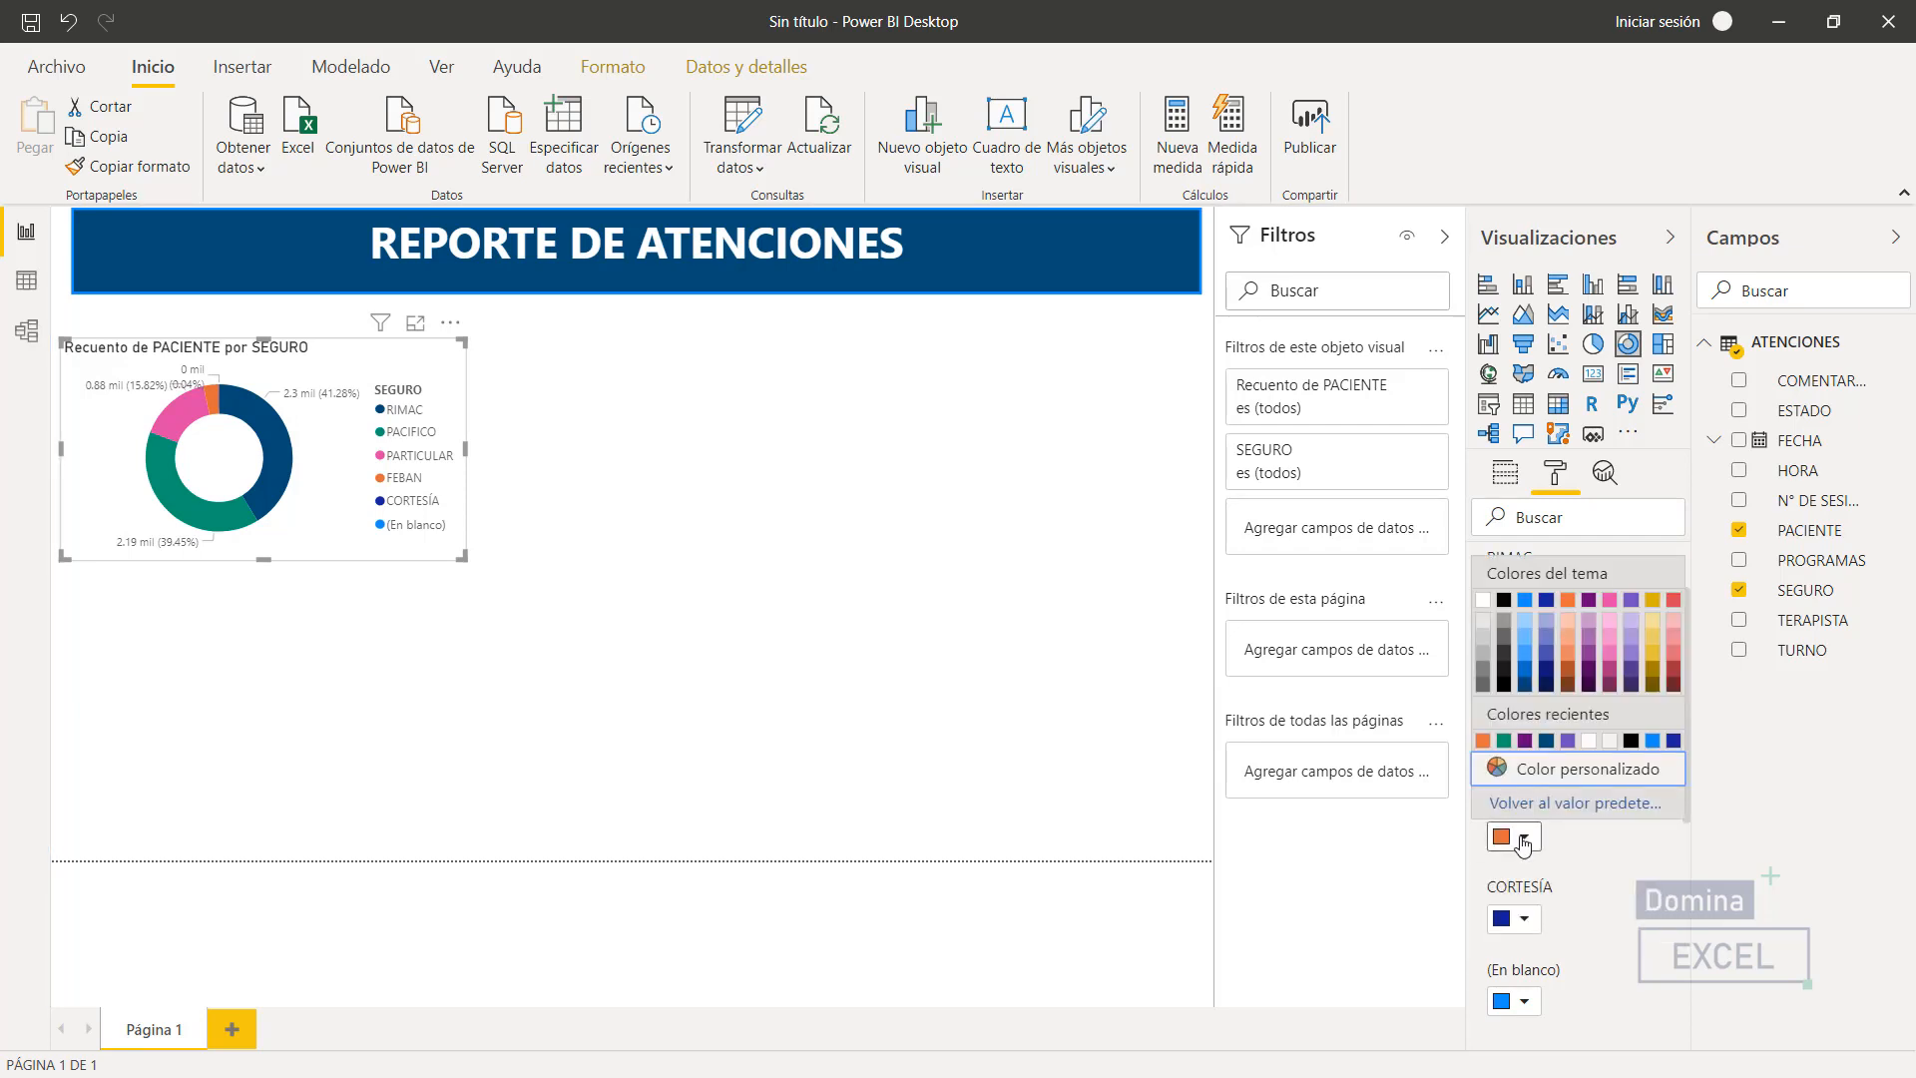
left_click(1525, 741)
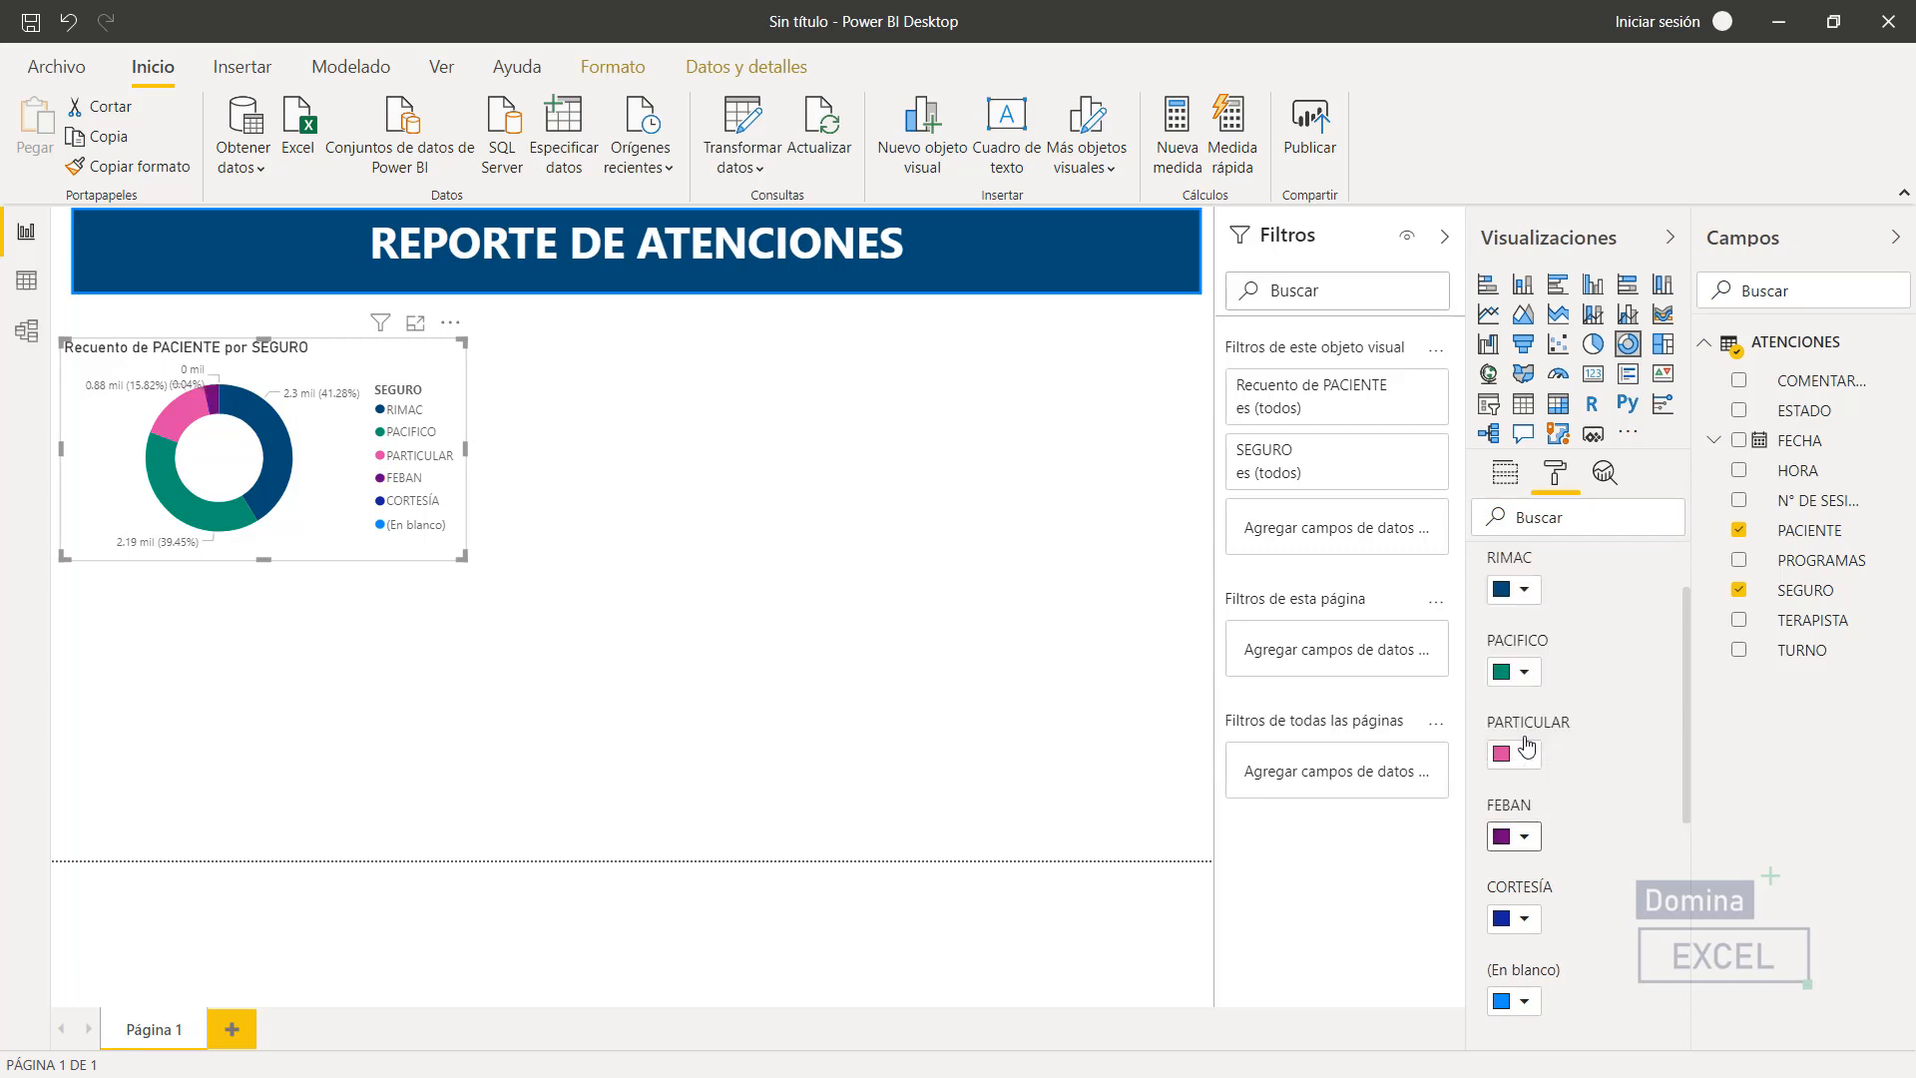
- Set the donut chart's detail label style to Categoría, porcentaje del total
scroll(1525, 743, "up", 2)
left_click(1491, 611)
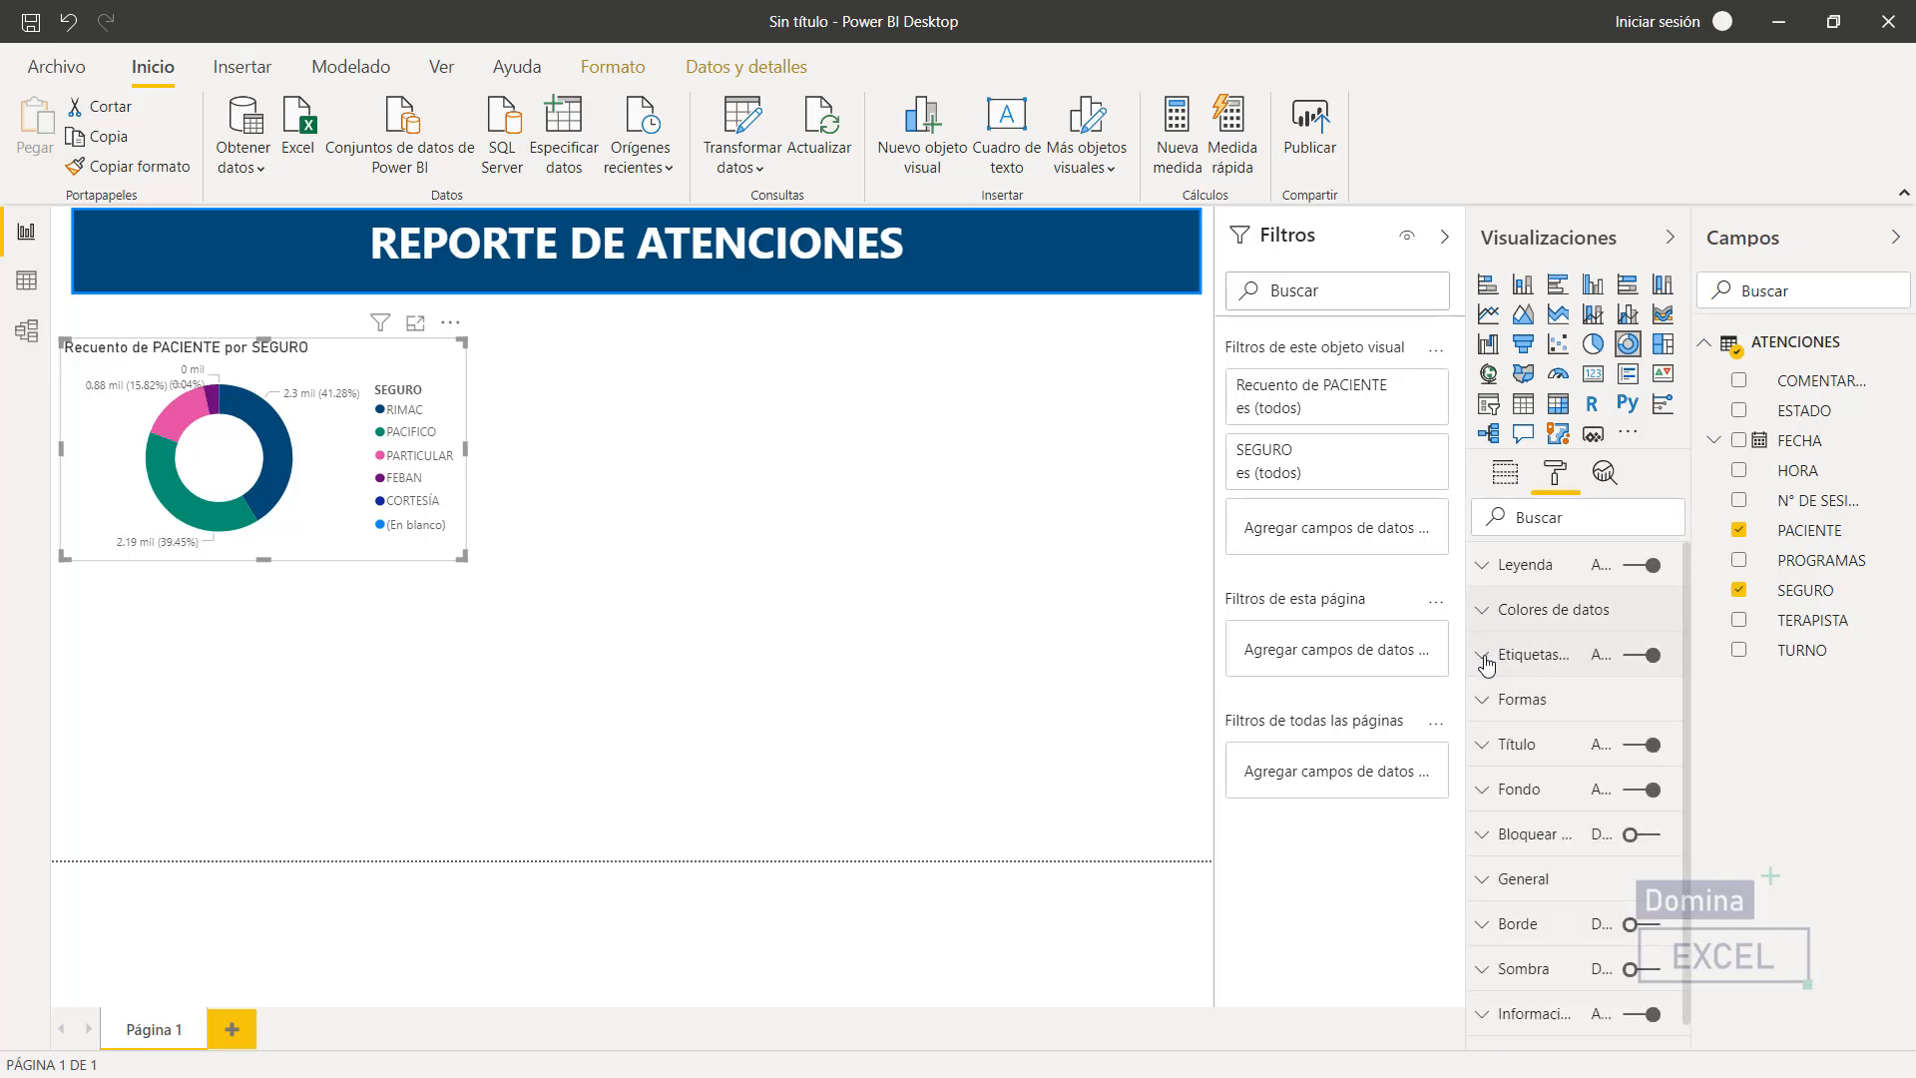
left_click(1484, 656)
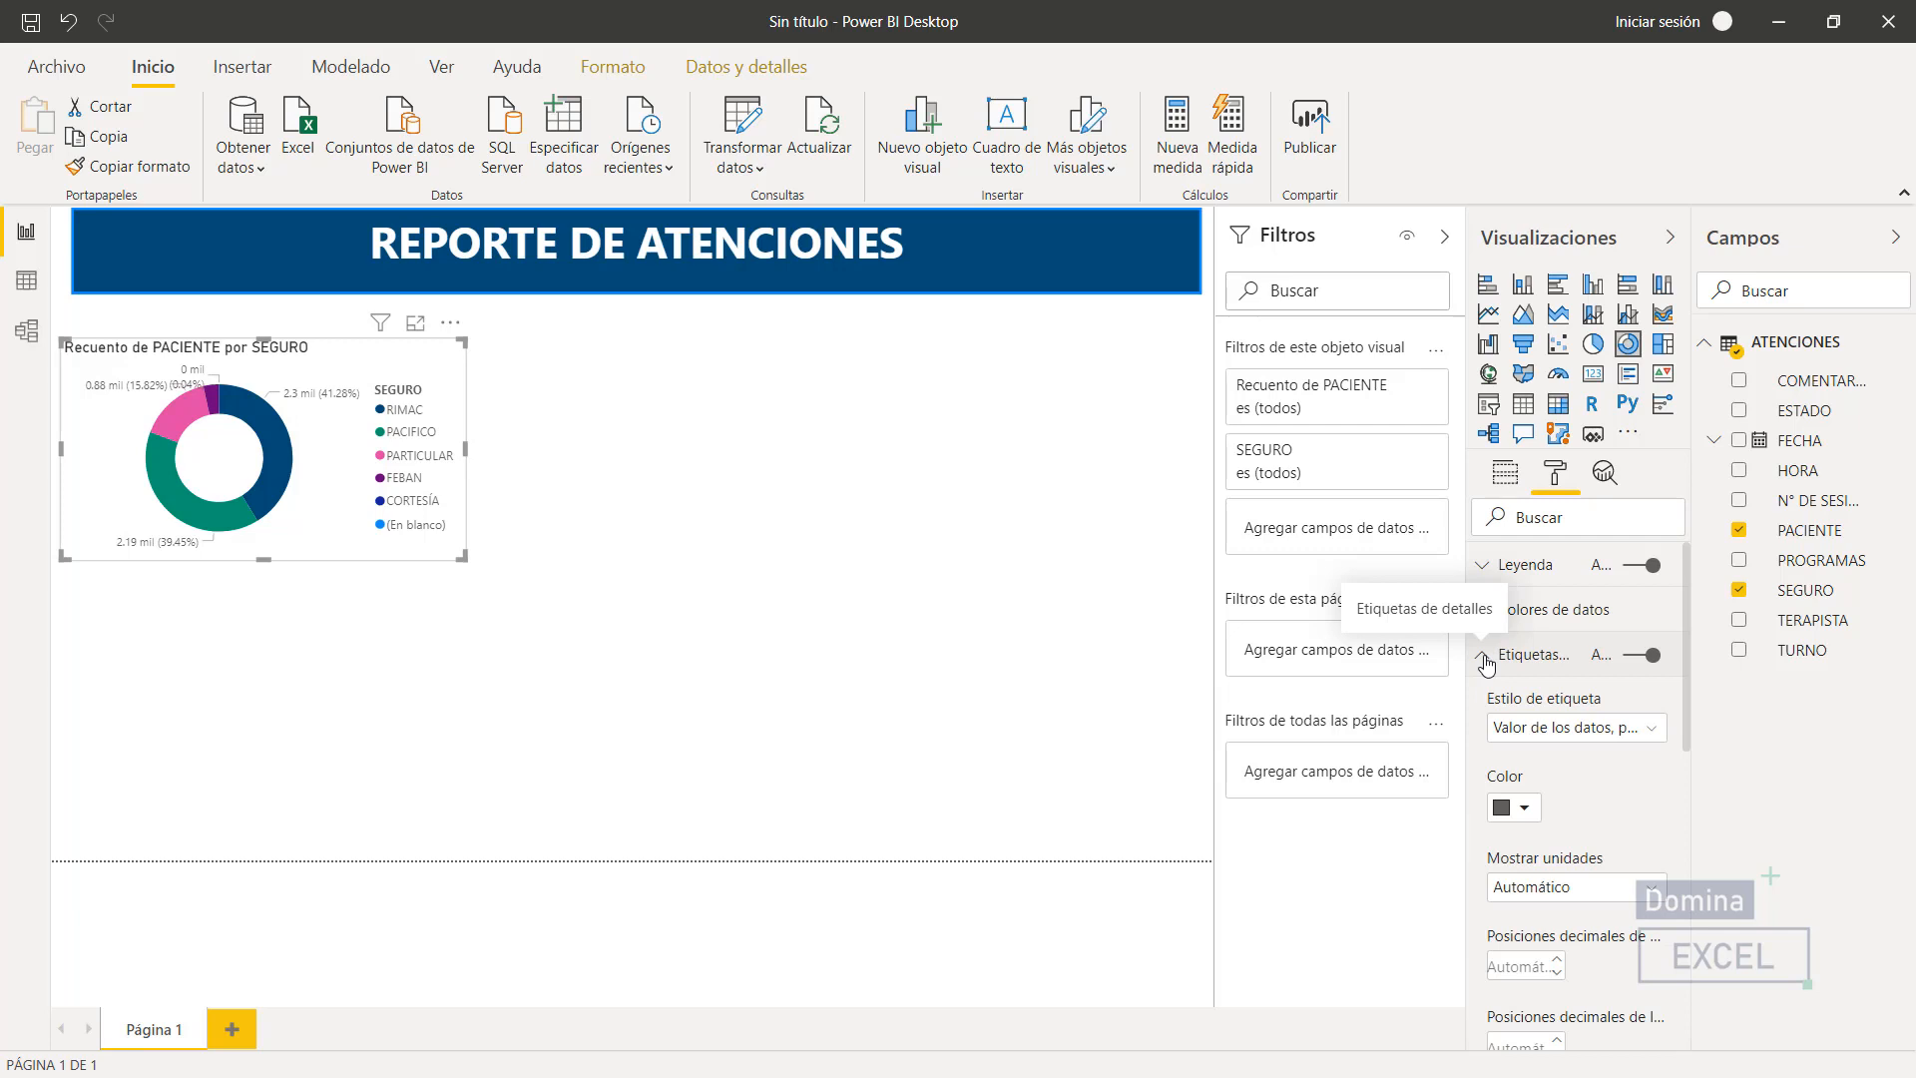
left_click(1533, 736)
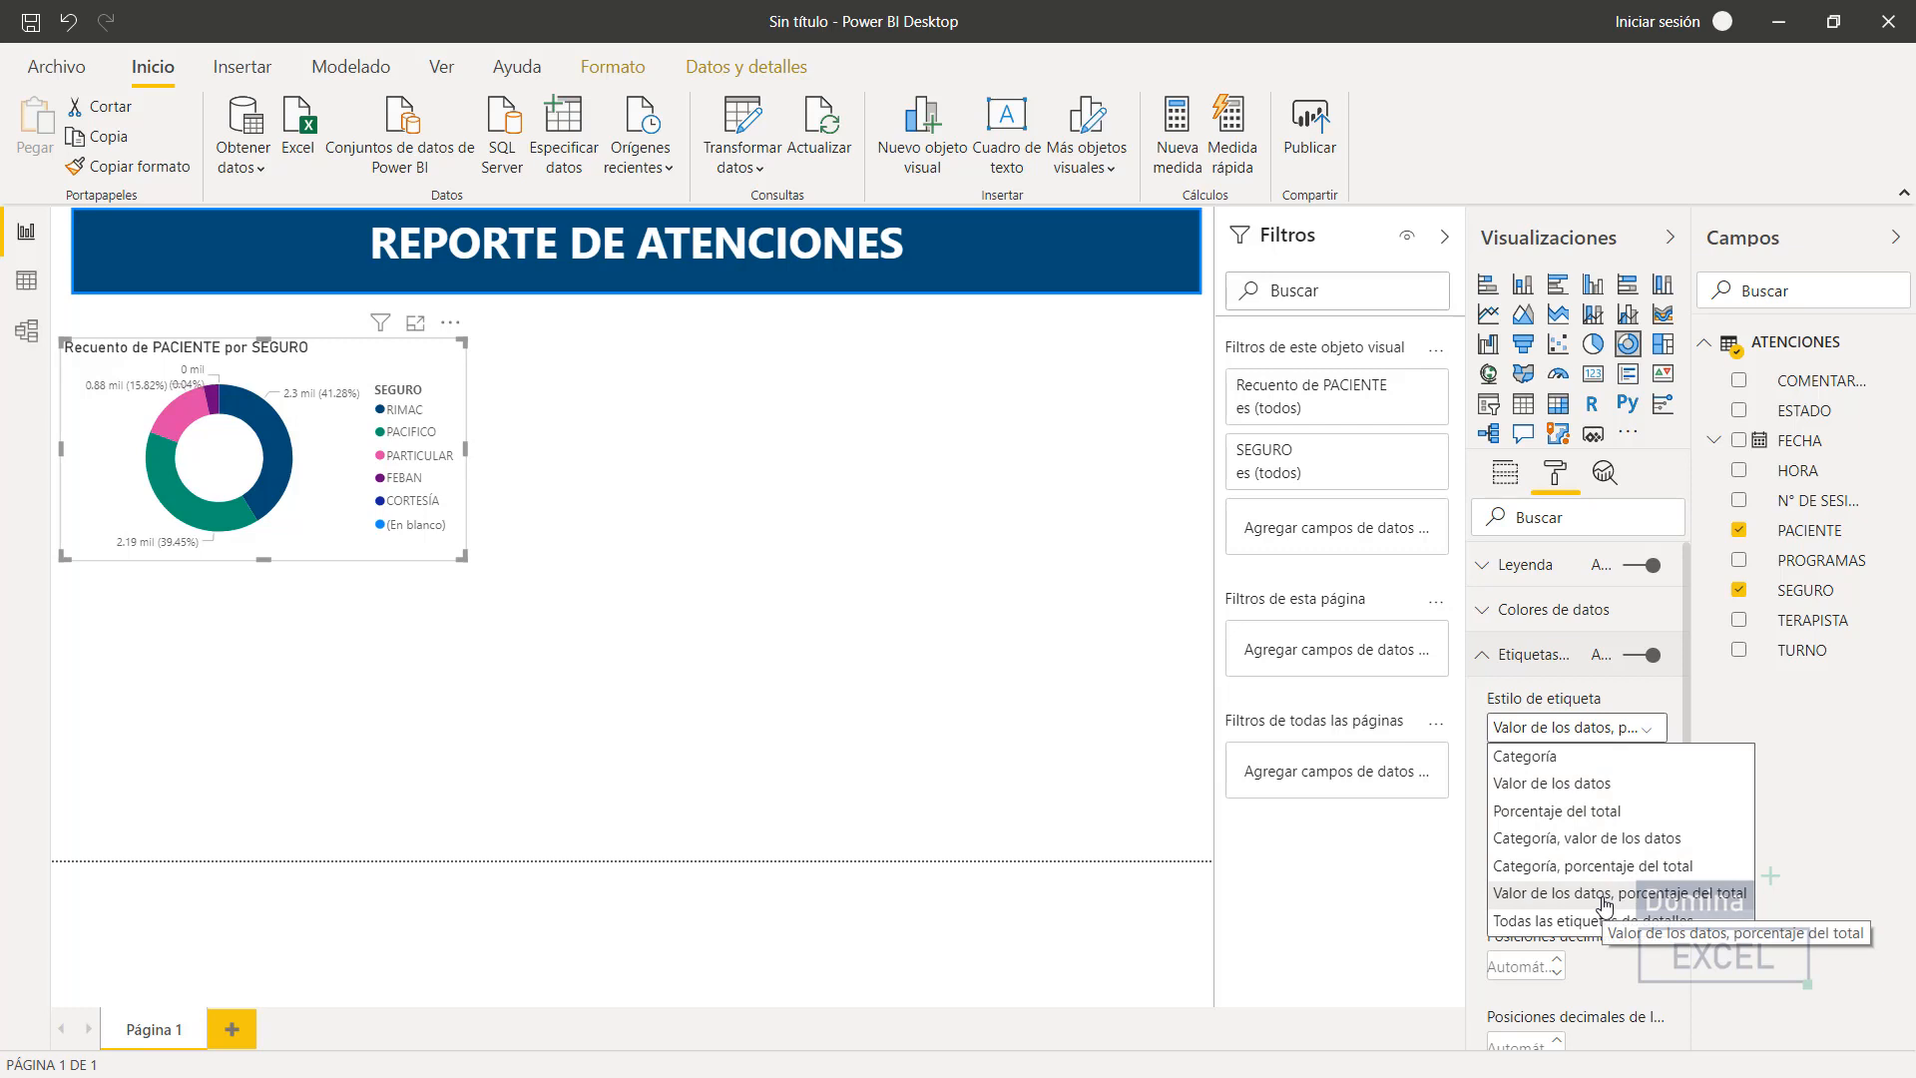
left_click(1603, 866)
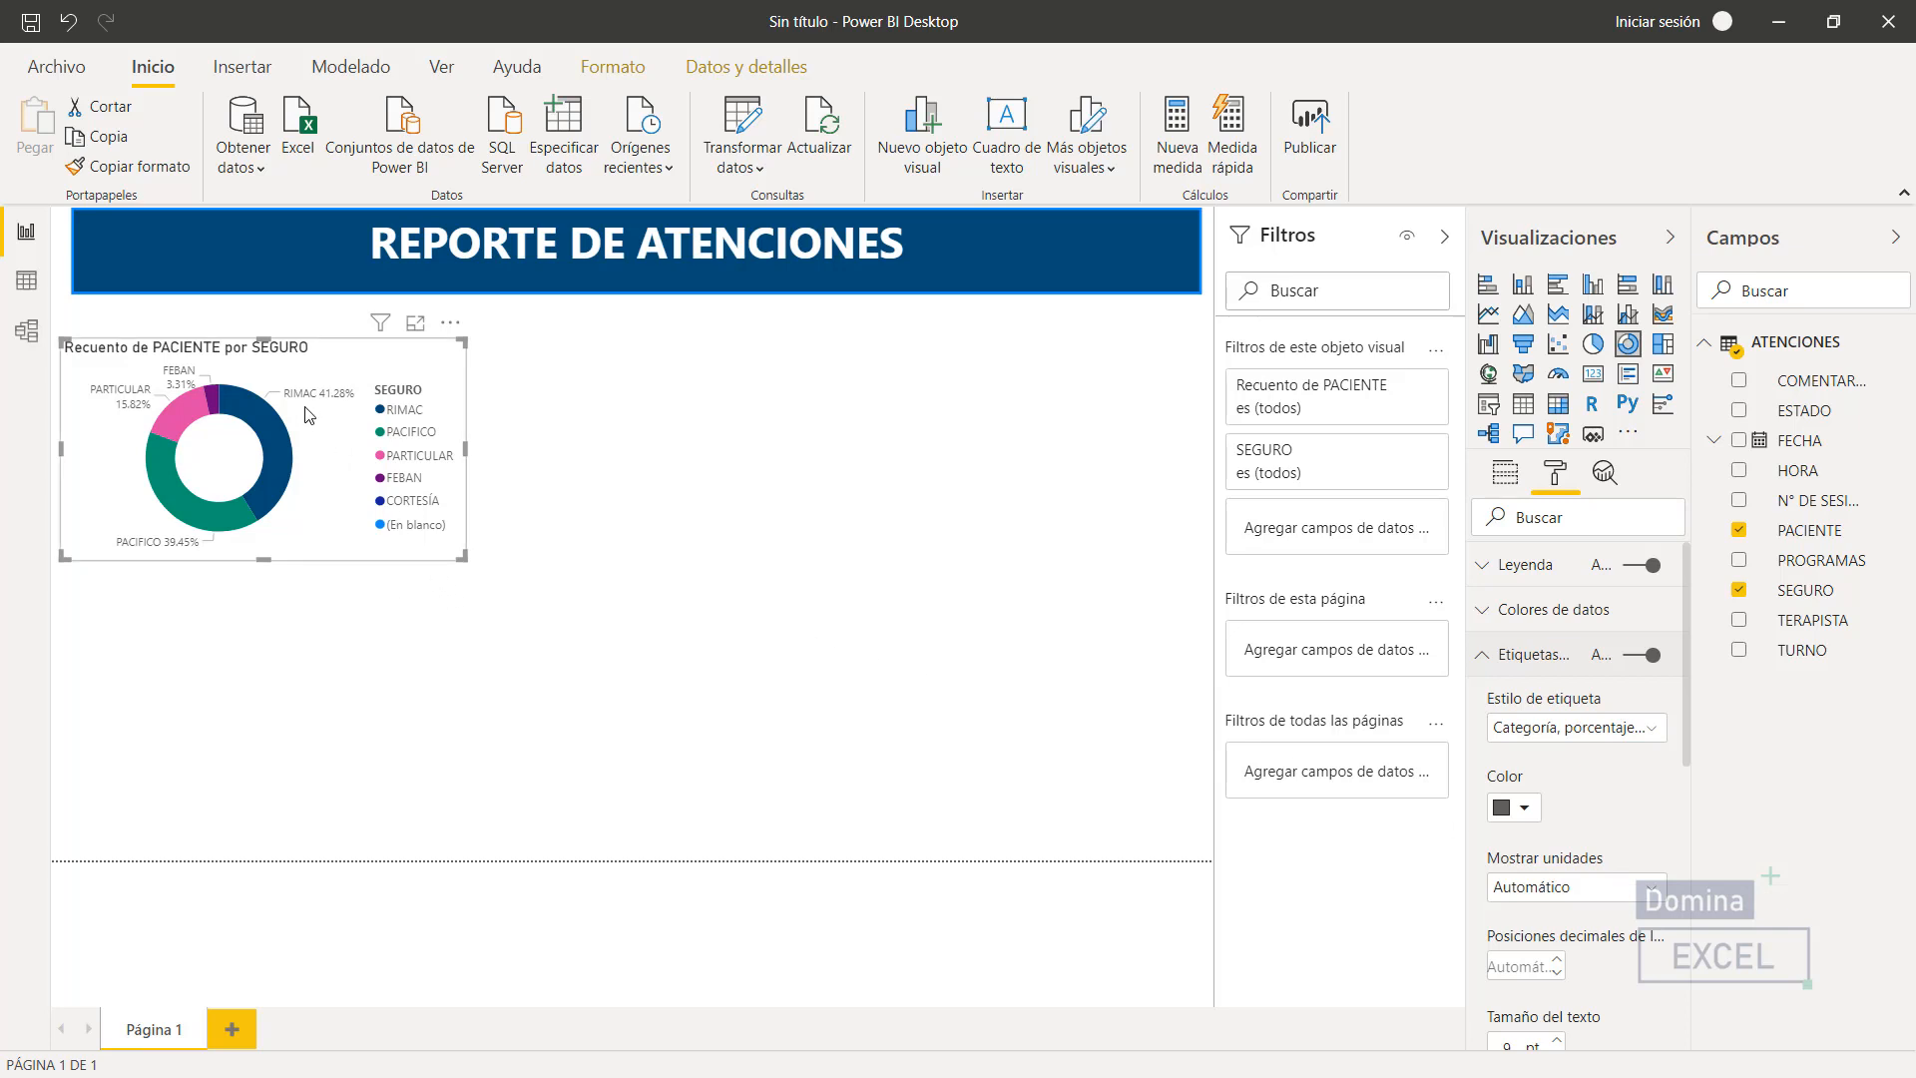
- Enlarge the donut chart to about two-thirds of the page width and nearly down to the page's lower boundary
left_click_drag(462, 558, 650, 748)
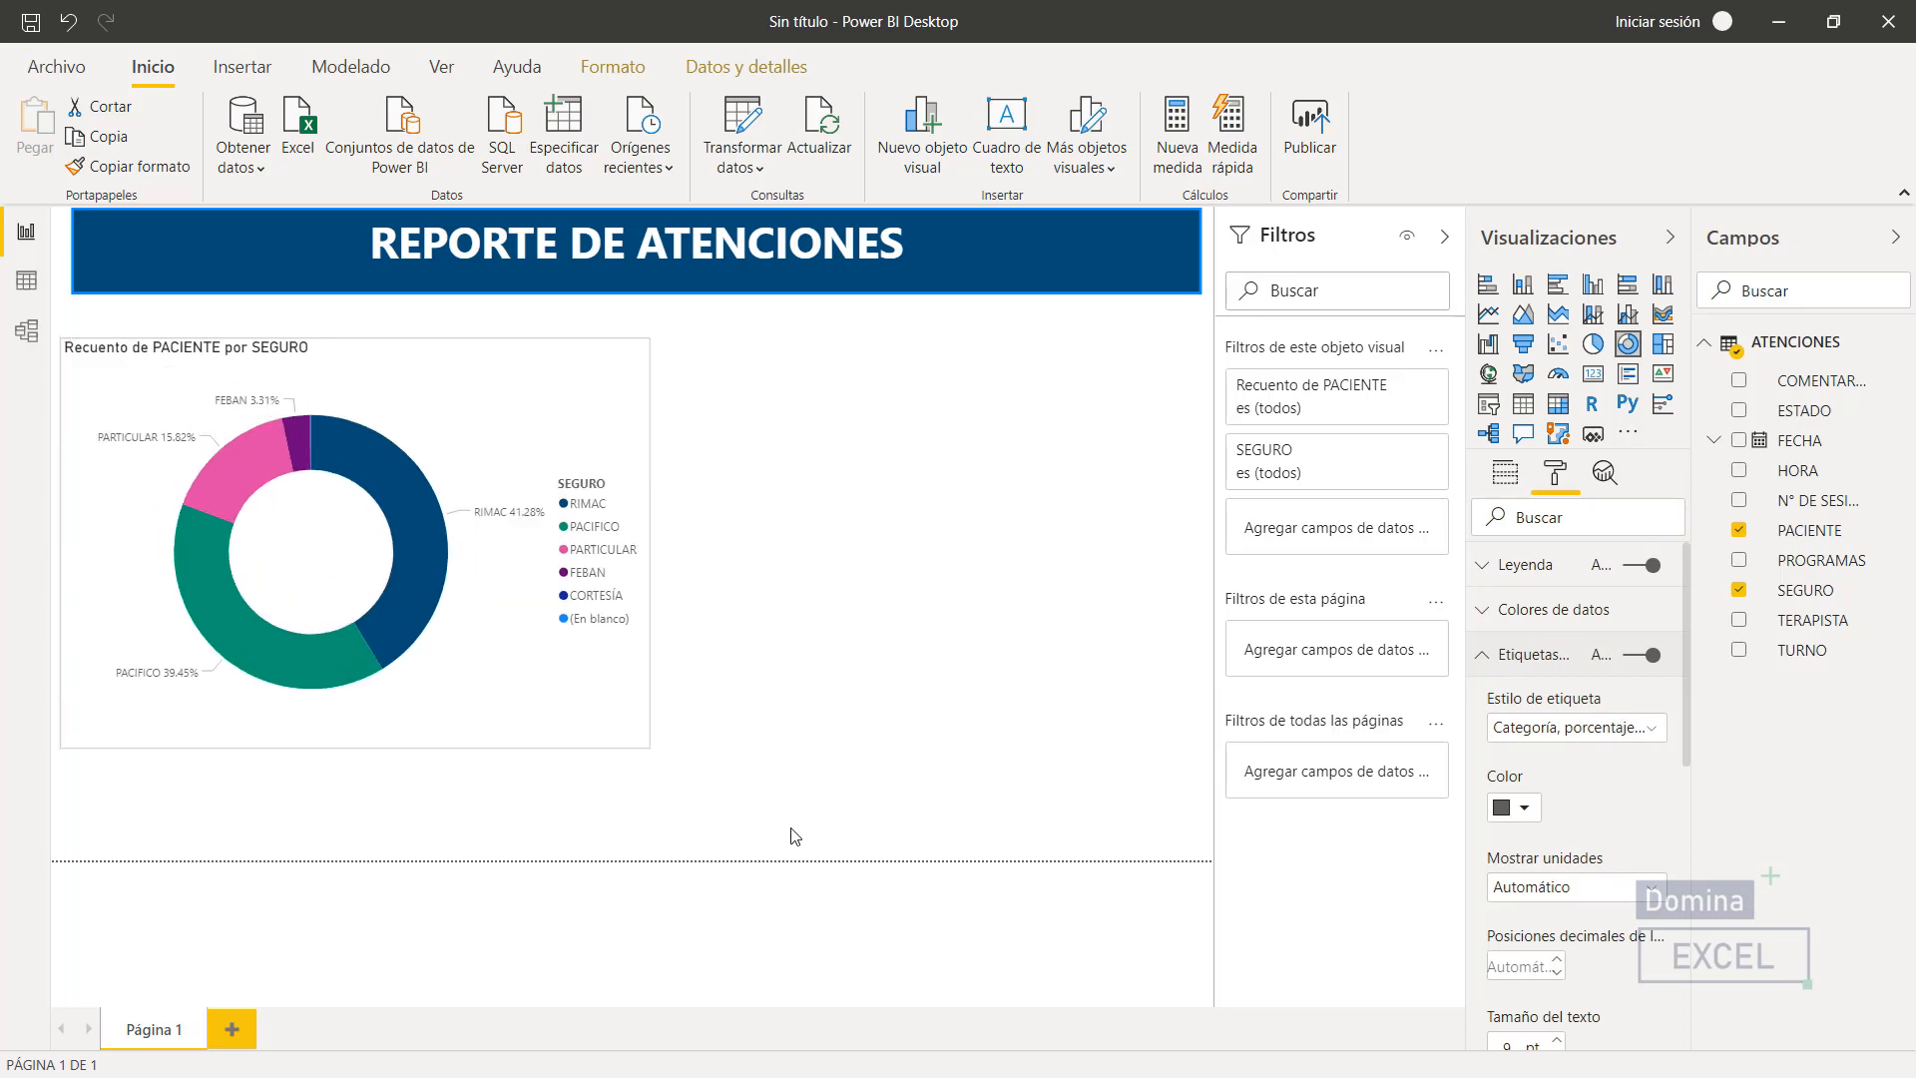
left_click_drag(795, 835, 822, 838)
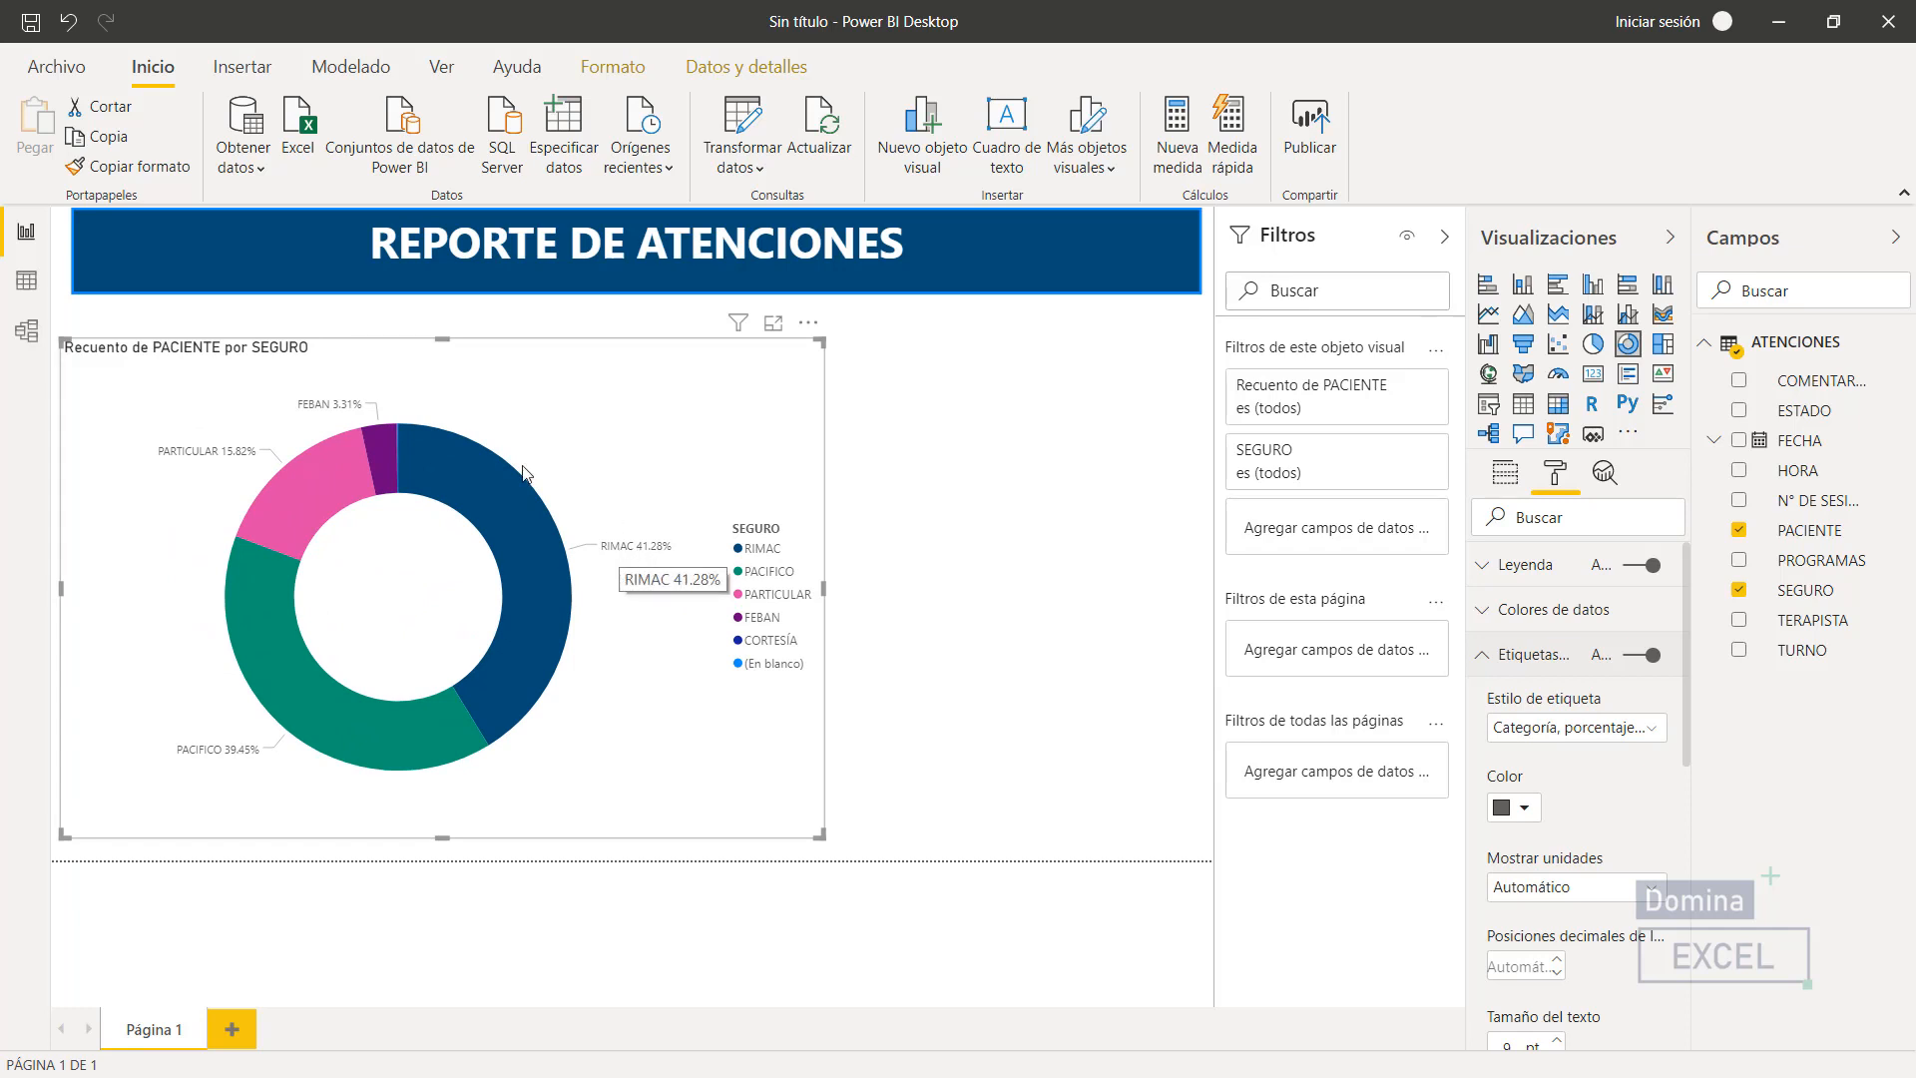
mouse_move(346, 418)
- Set the donut chart's detail label text size to 14 pt and shrink the chart to about a quarter of the page width
scroll(1591, 832, "down", 5)
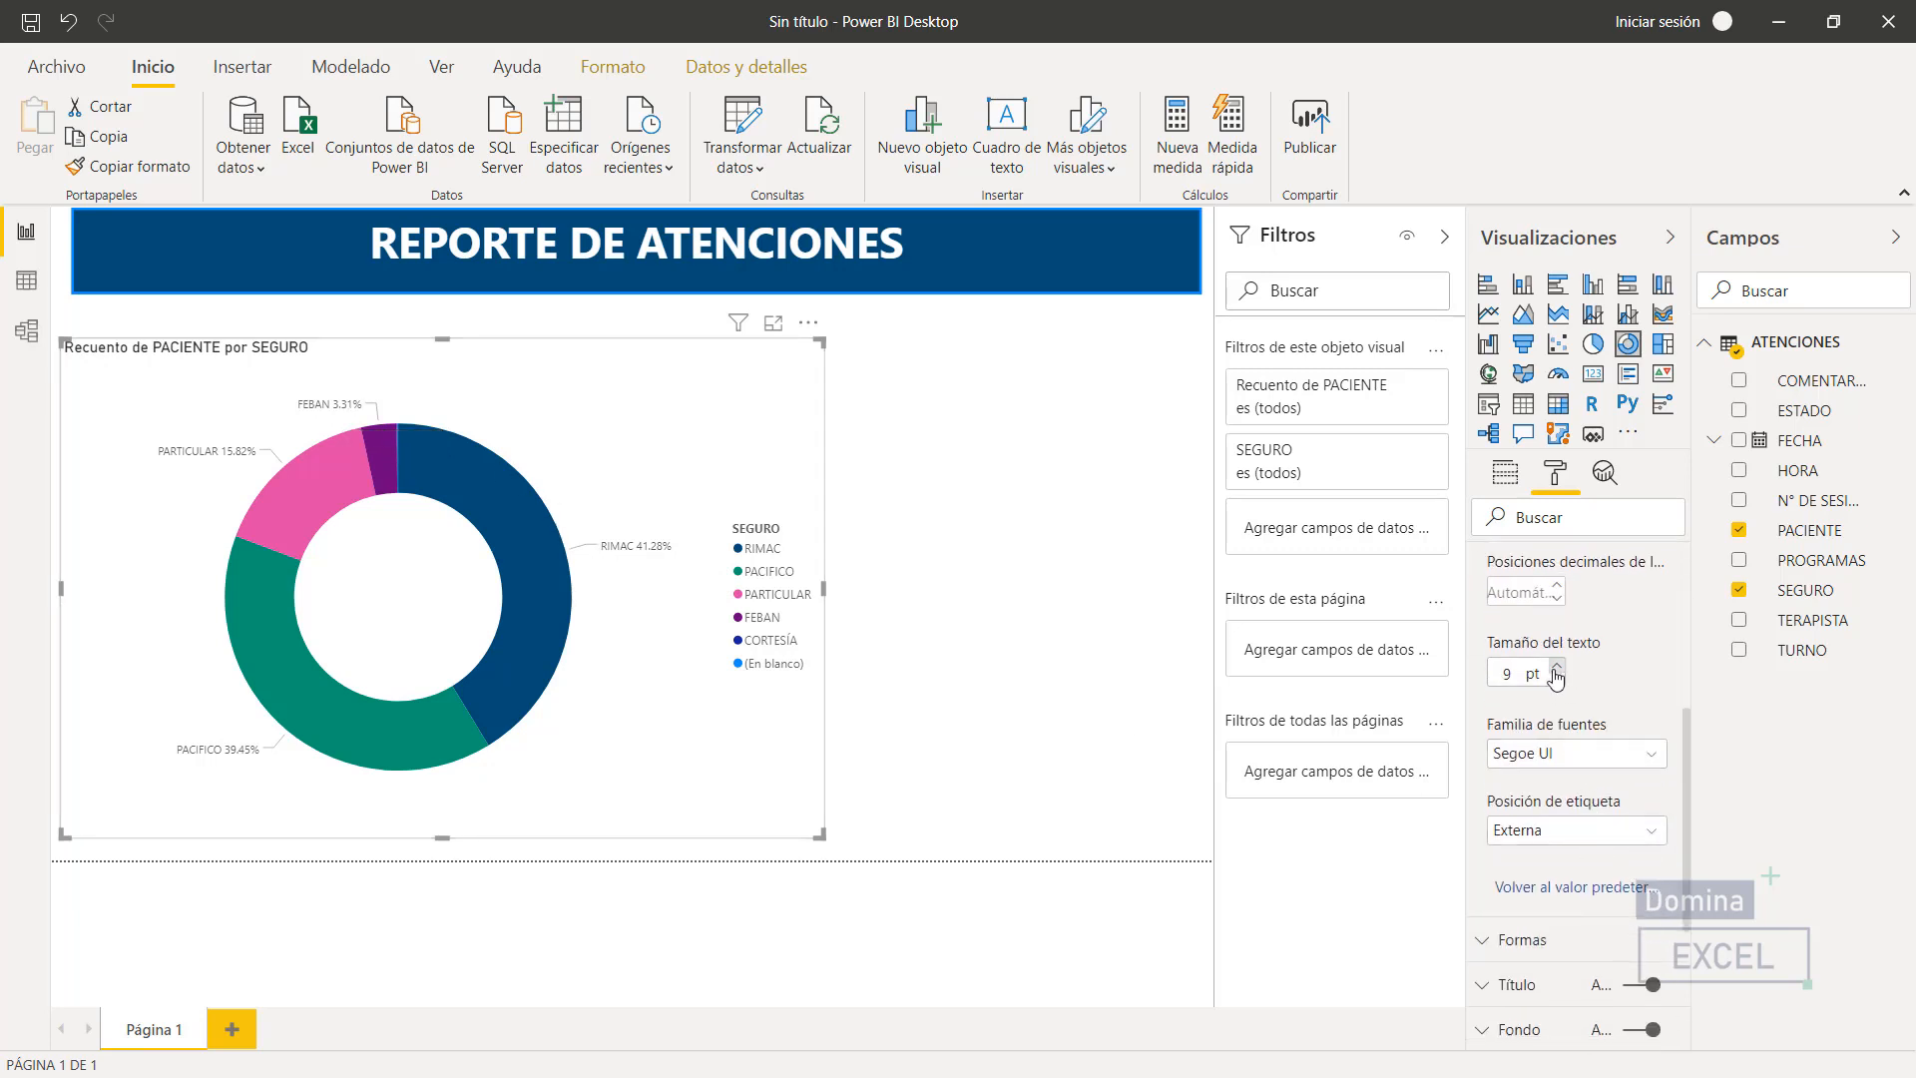
left_click(1556, 667)
left_click(1556, 666)
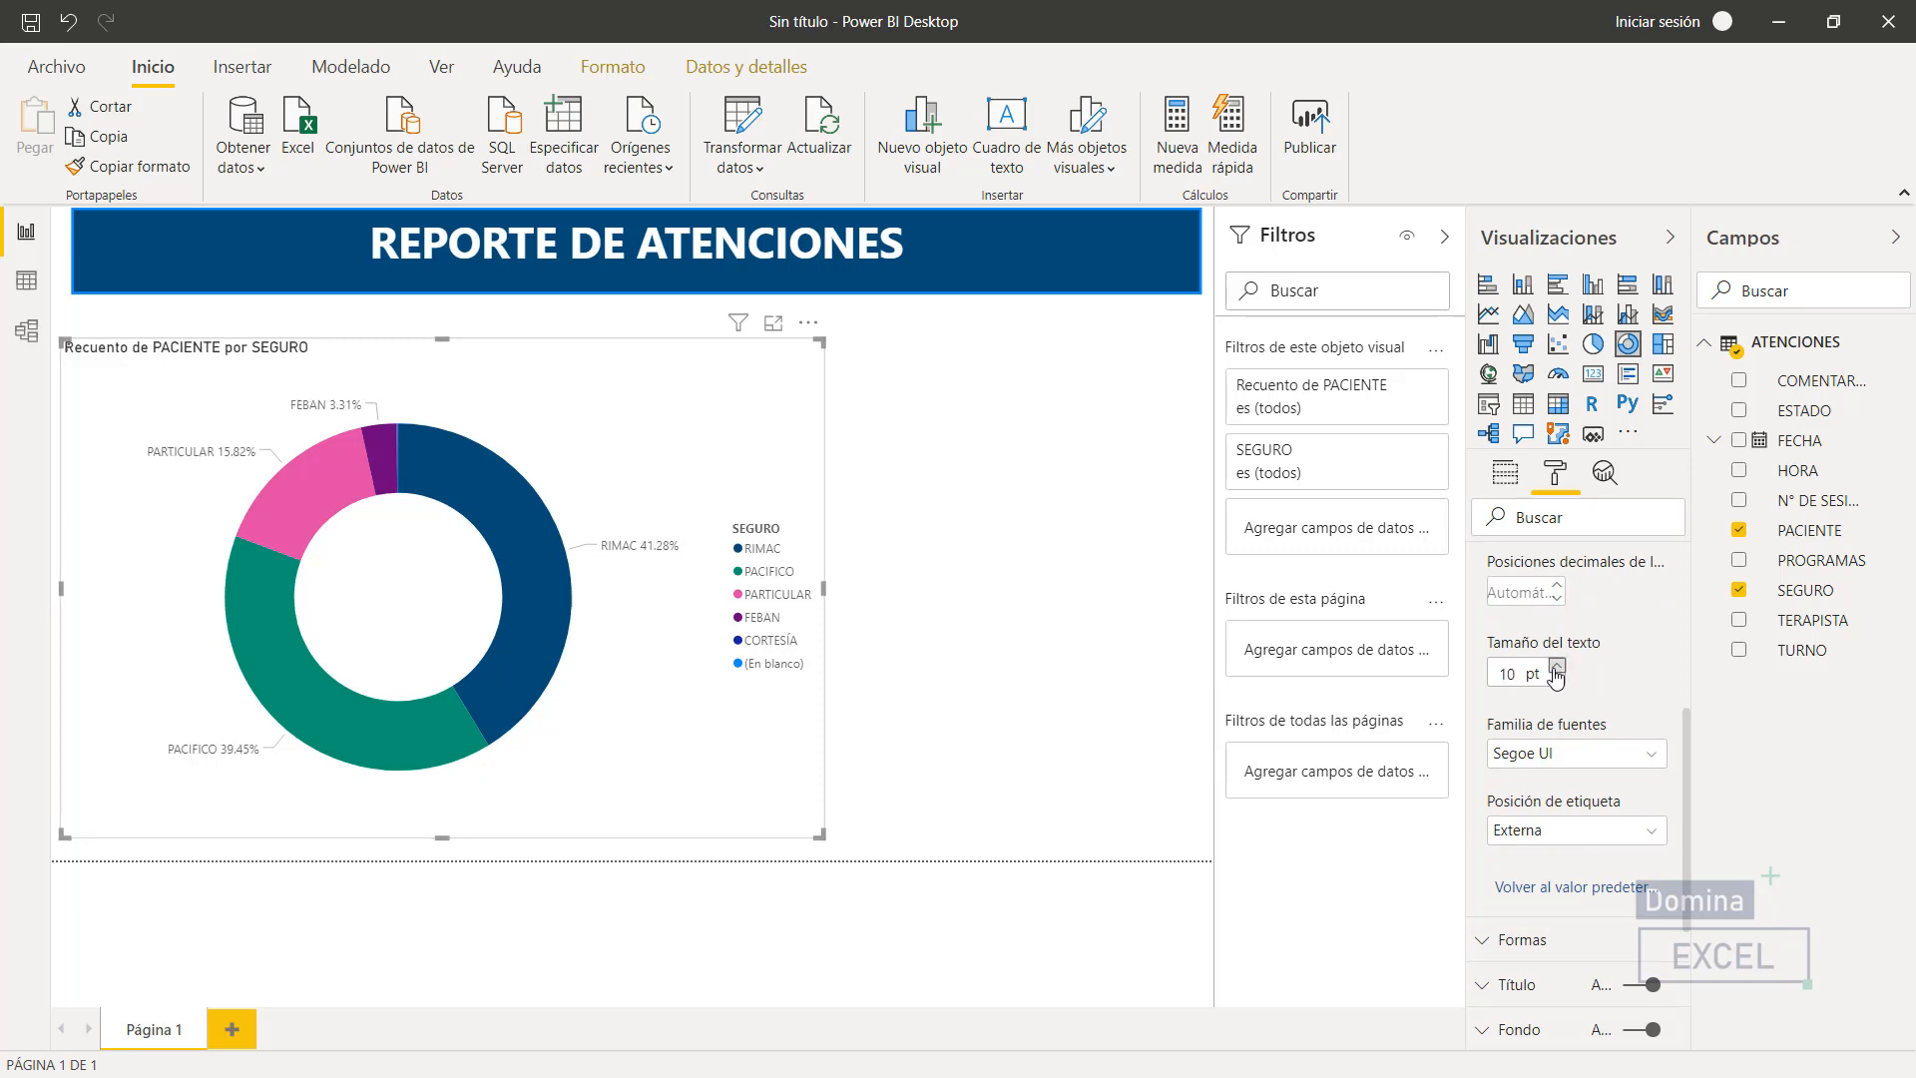
left_click(1556, 667)
left_click(1556, 667)
left_click(1556, 667)
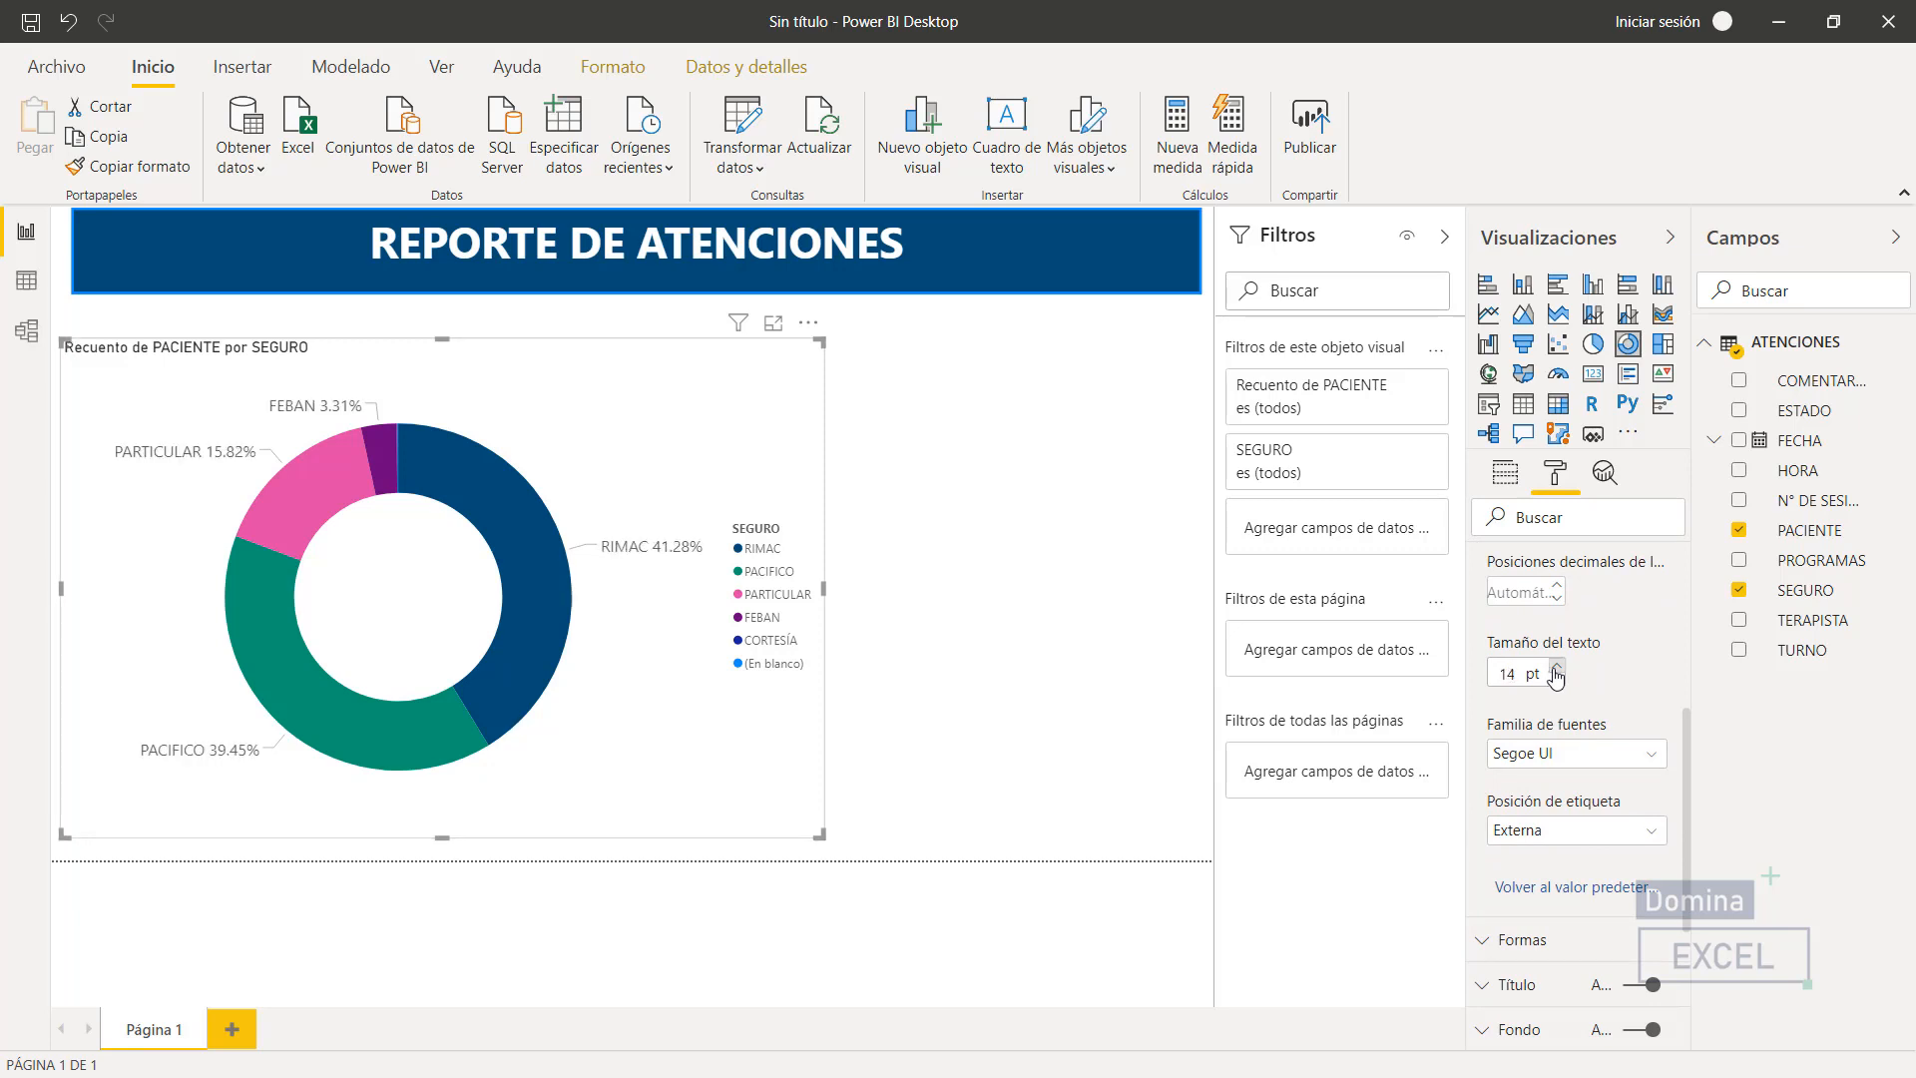
left_click(1556, 666)
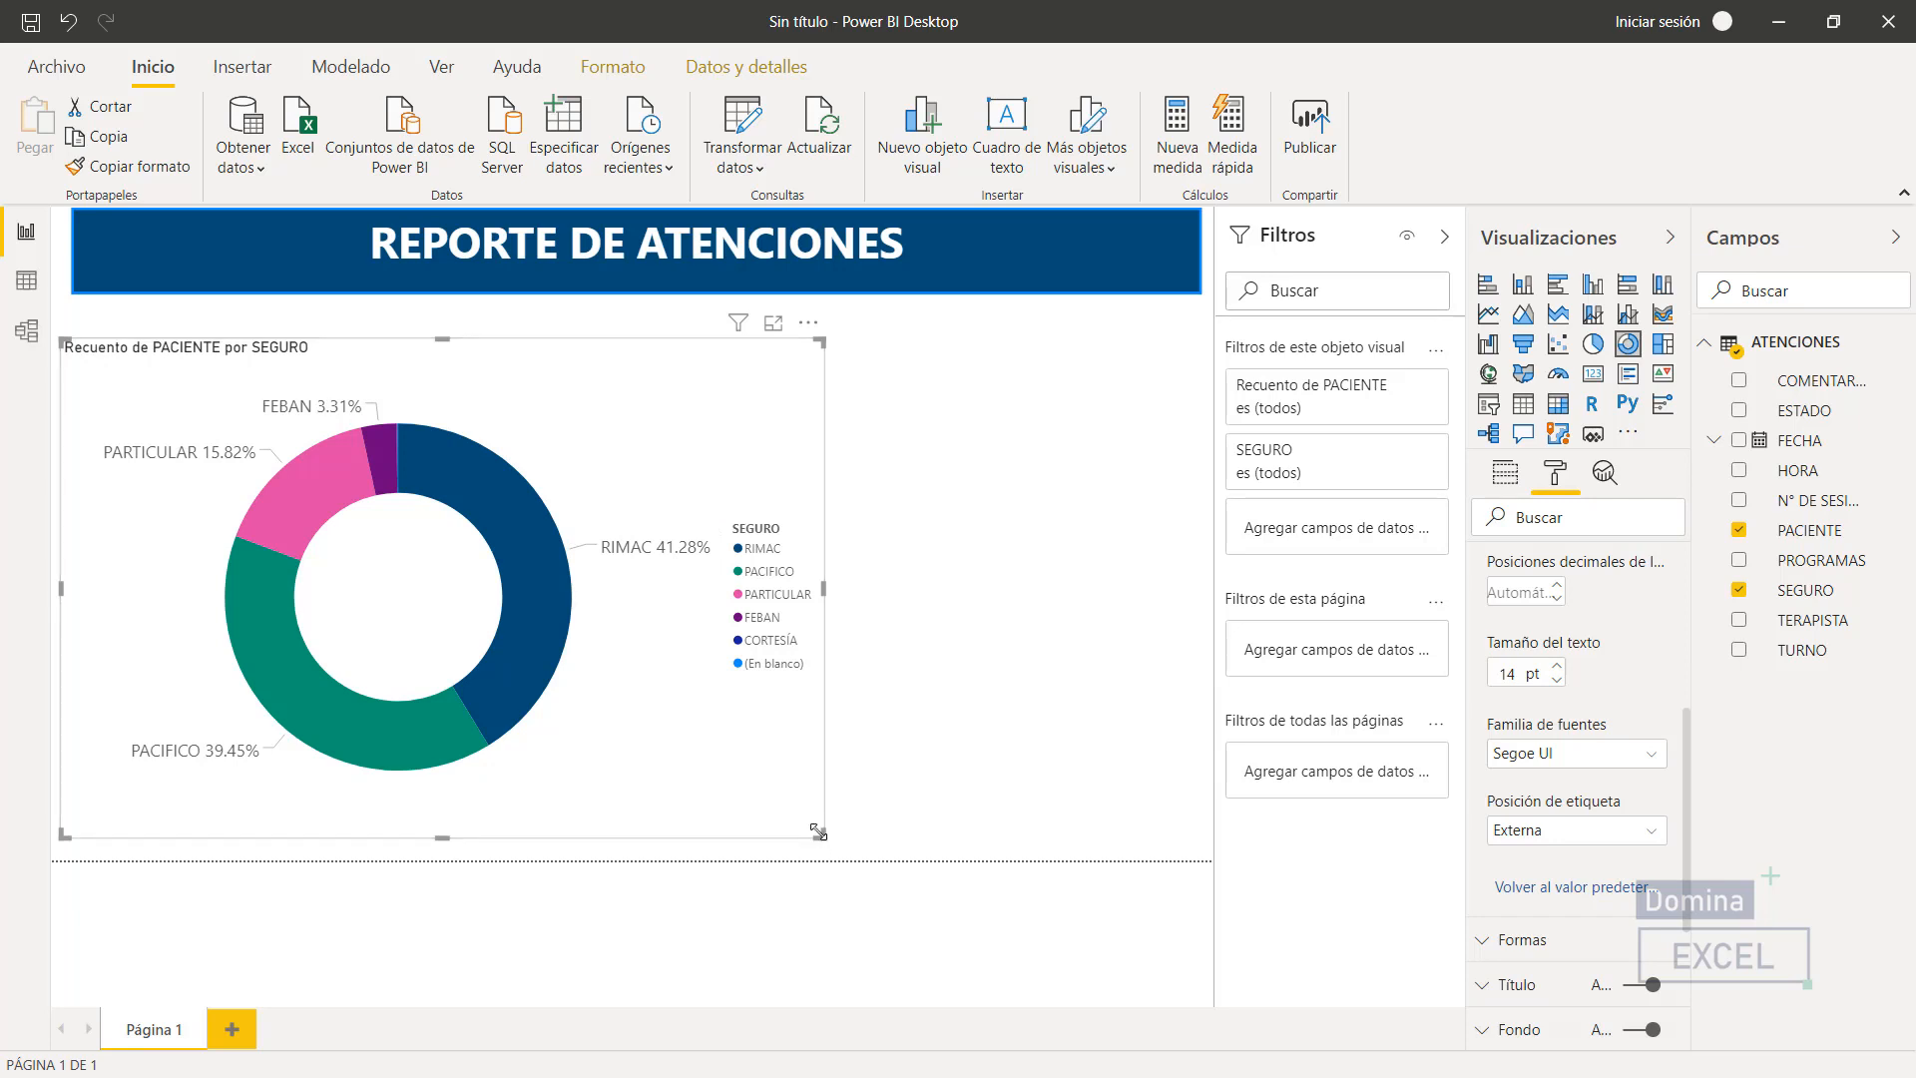
left_click_drag(820, 834, 369, 527)
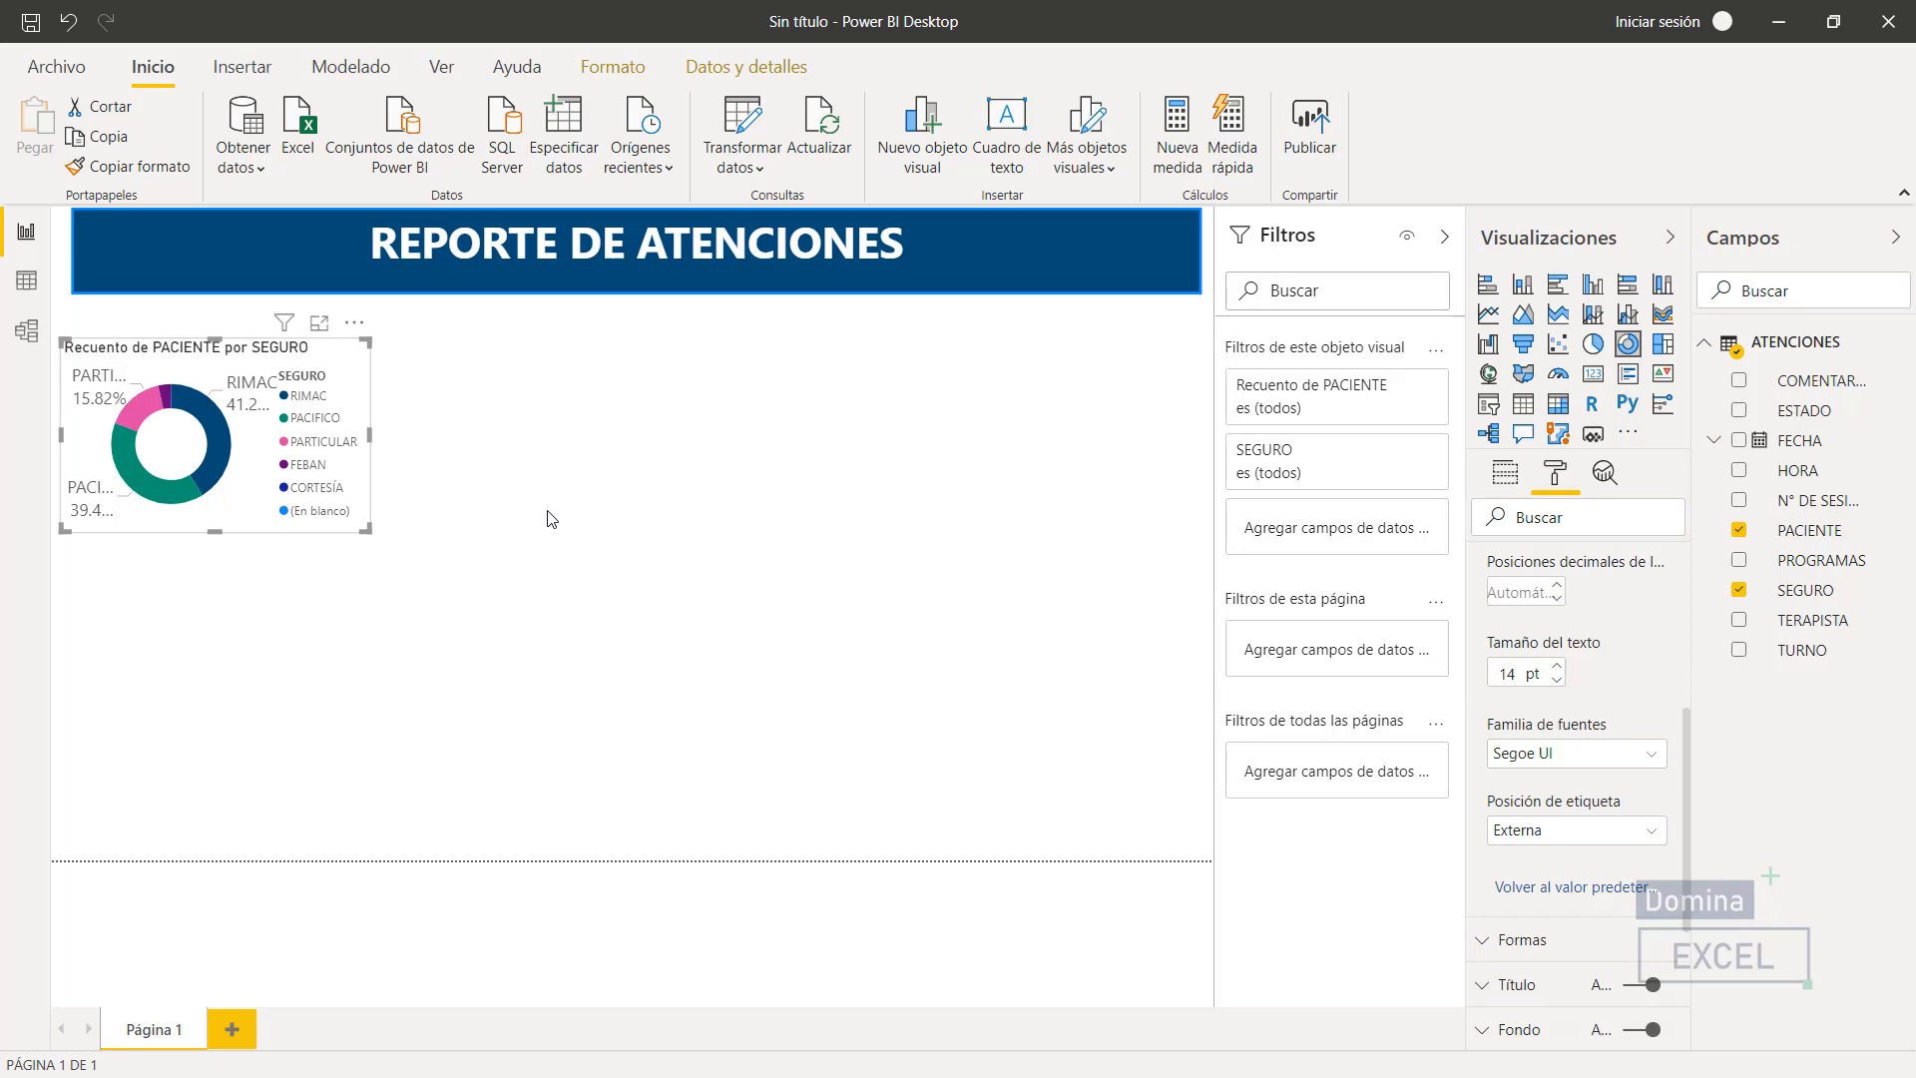
- Insert a clustered column chart beside the donut chart, with the count of N° DE SESION as values and TERAPISTA as axis
left_click(552, 518)
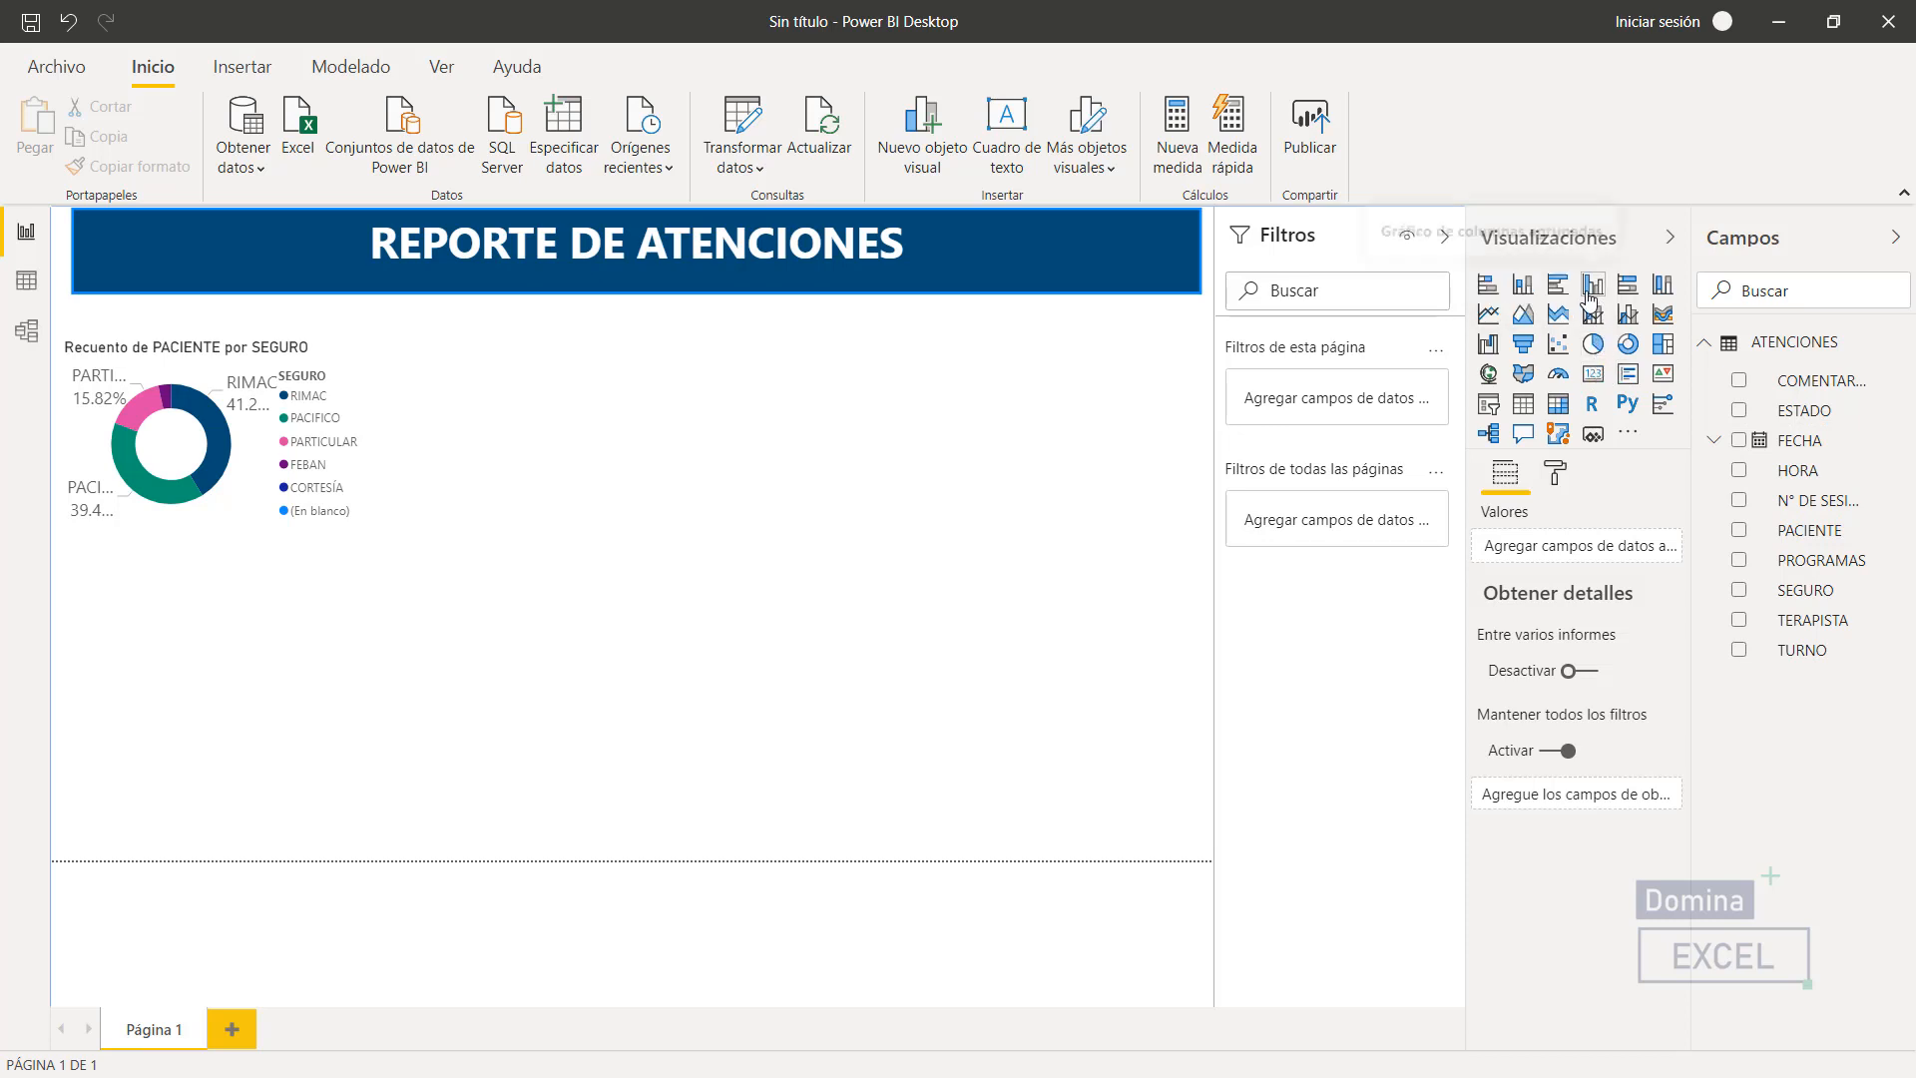
left_click(1591, 293)
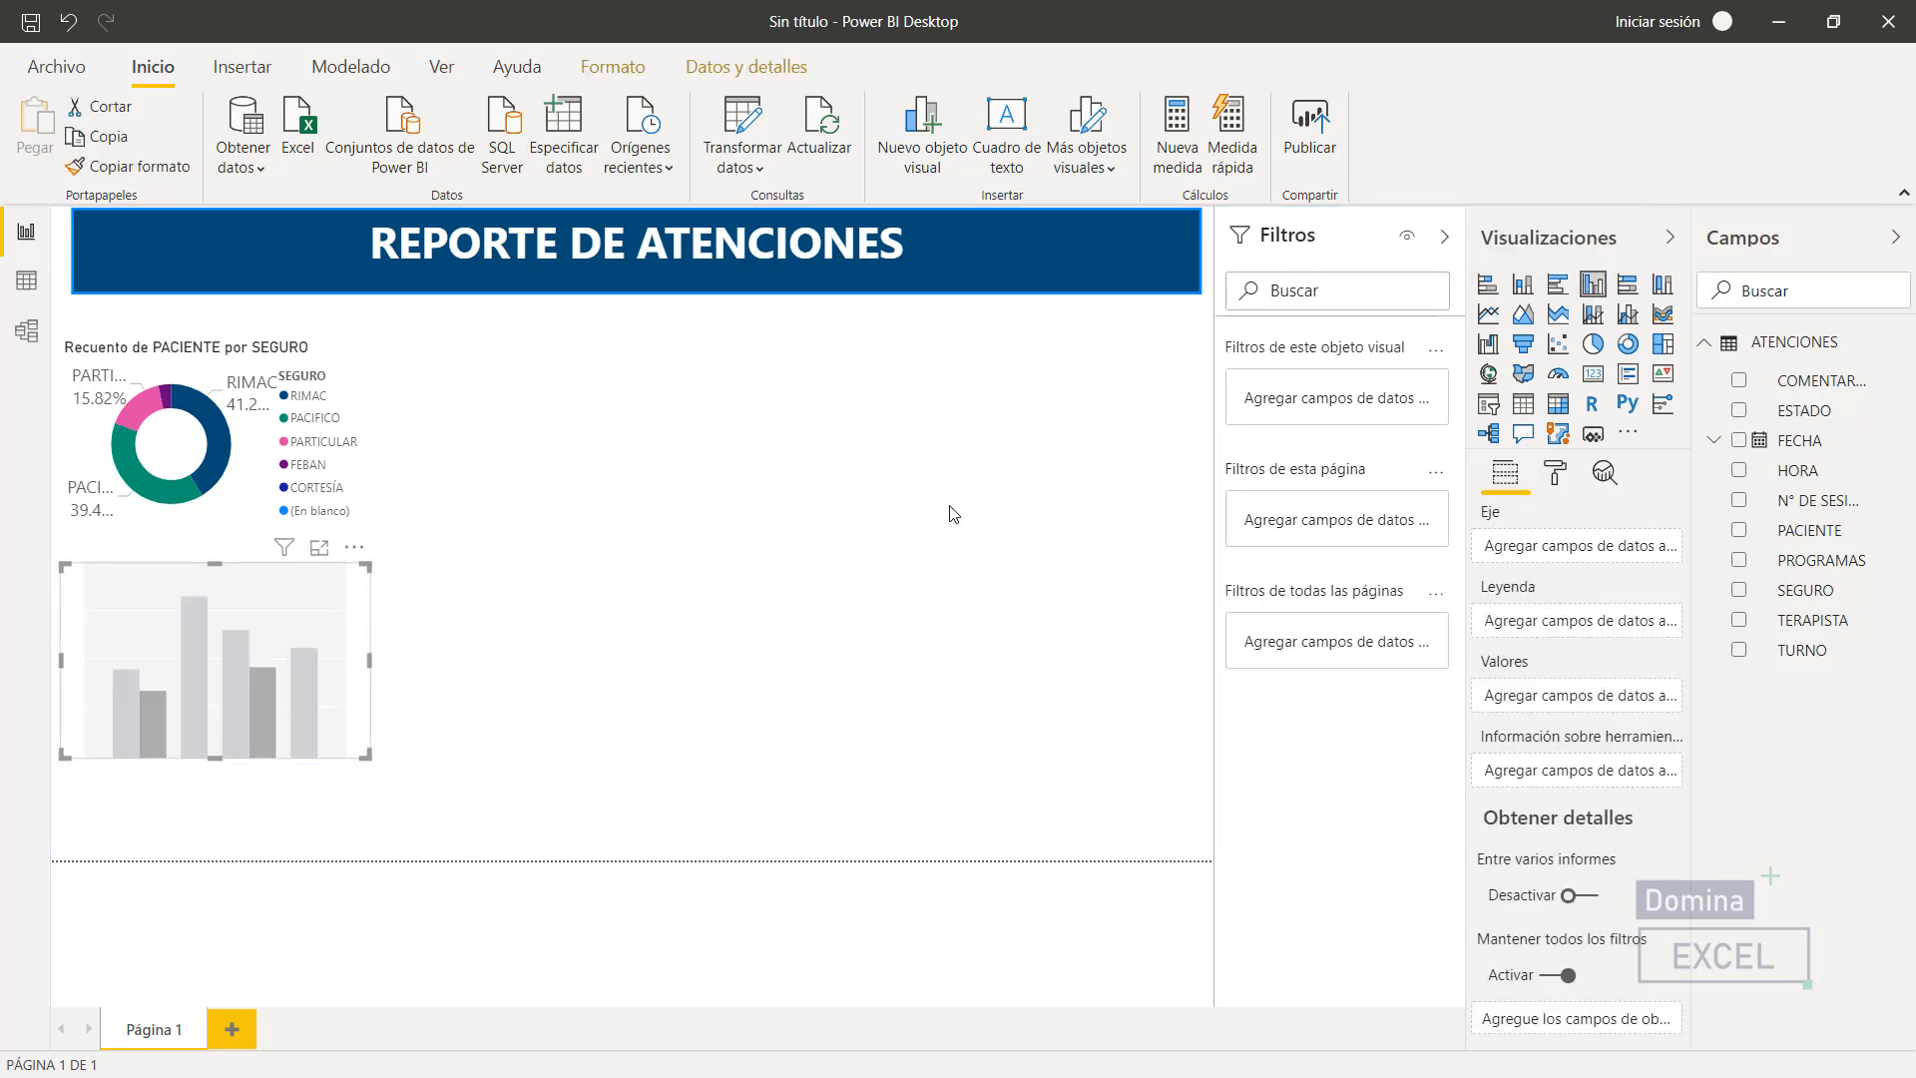
left_click_drag(309, 611, 667, 386)
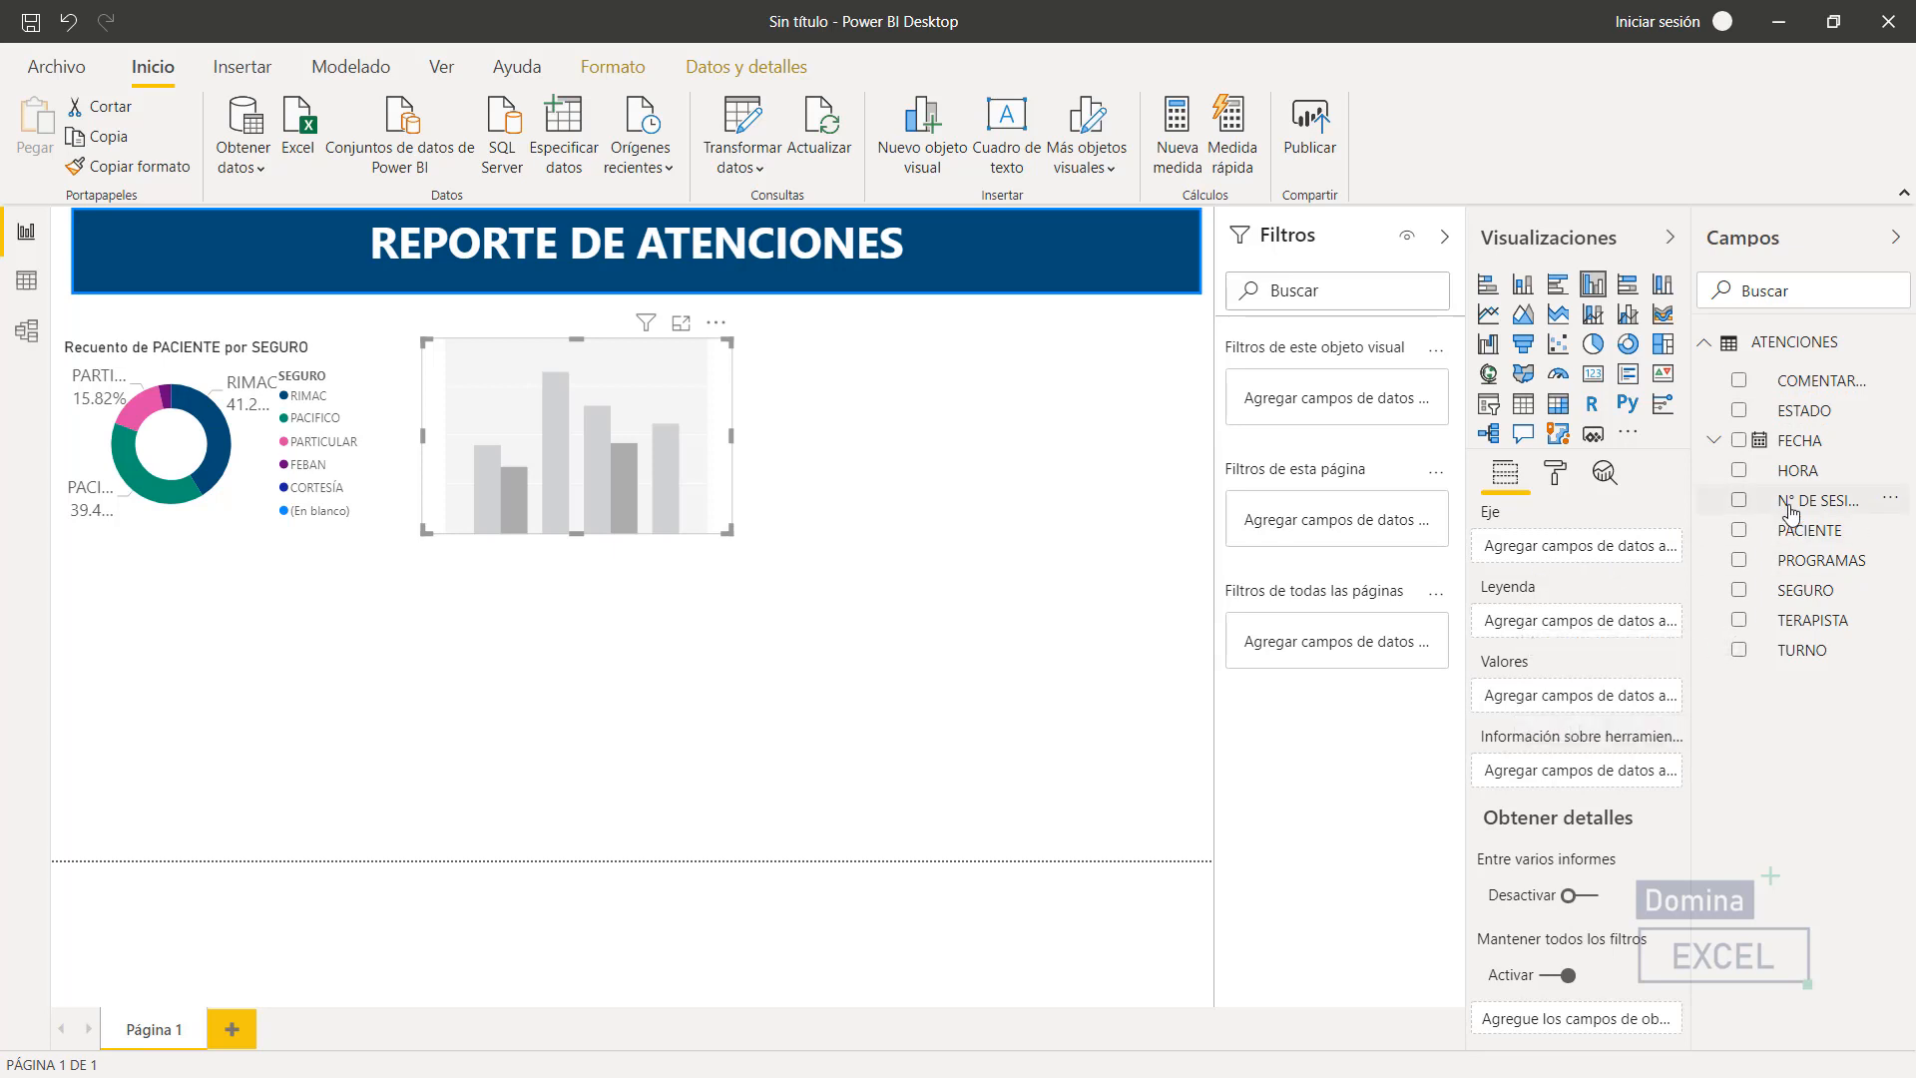
left_click_drag(1786, 500, 1560, 703)
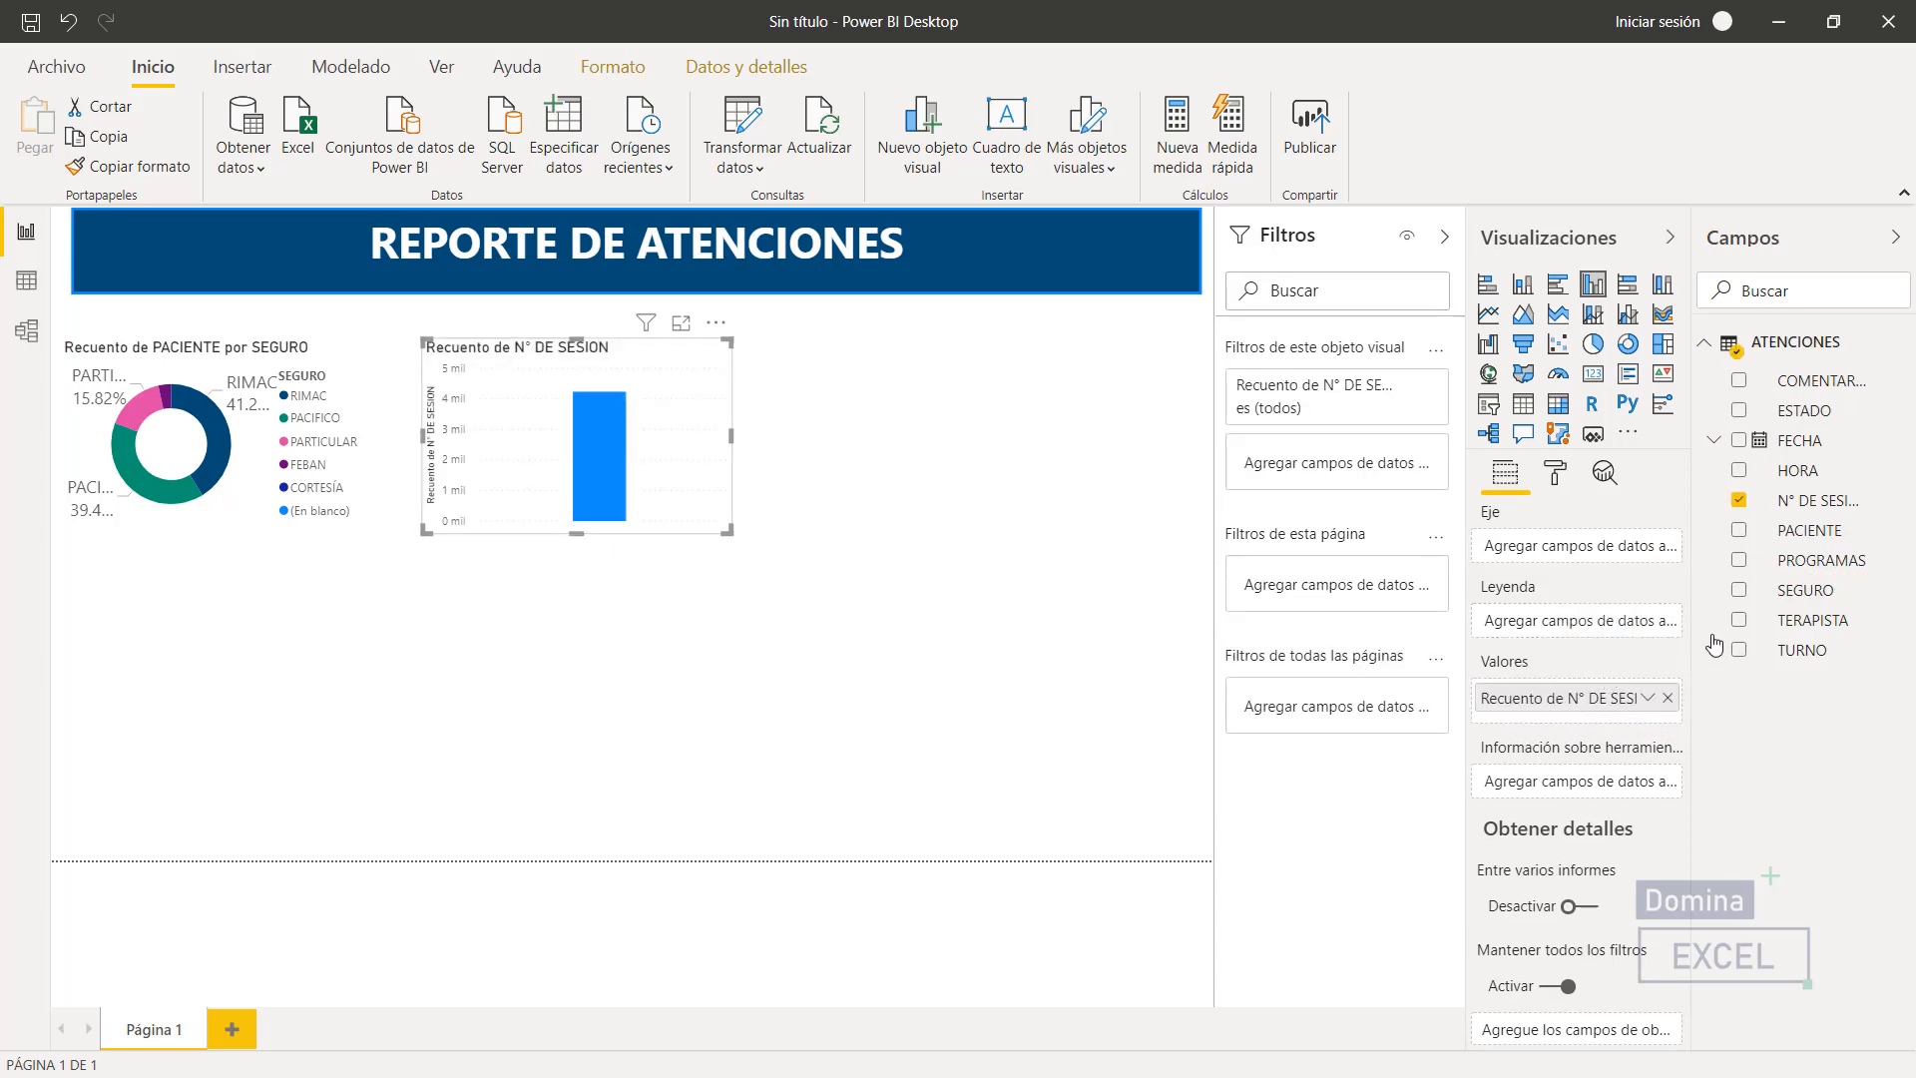
left_click_drag(1788, 627, 1525, 552)
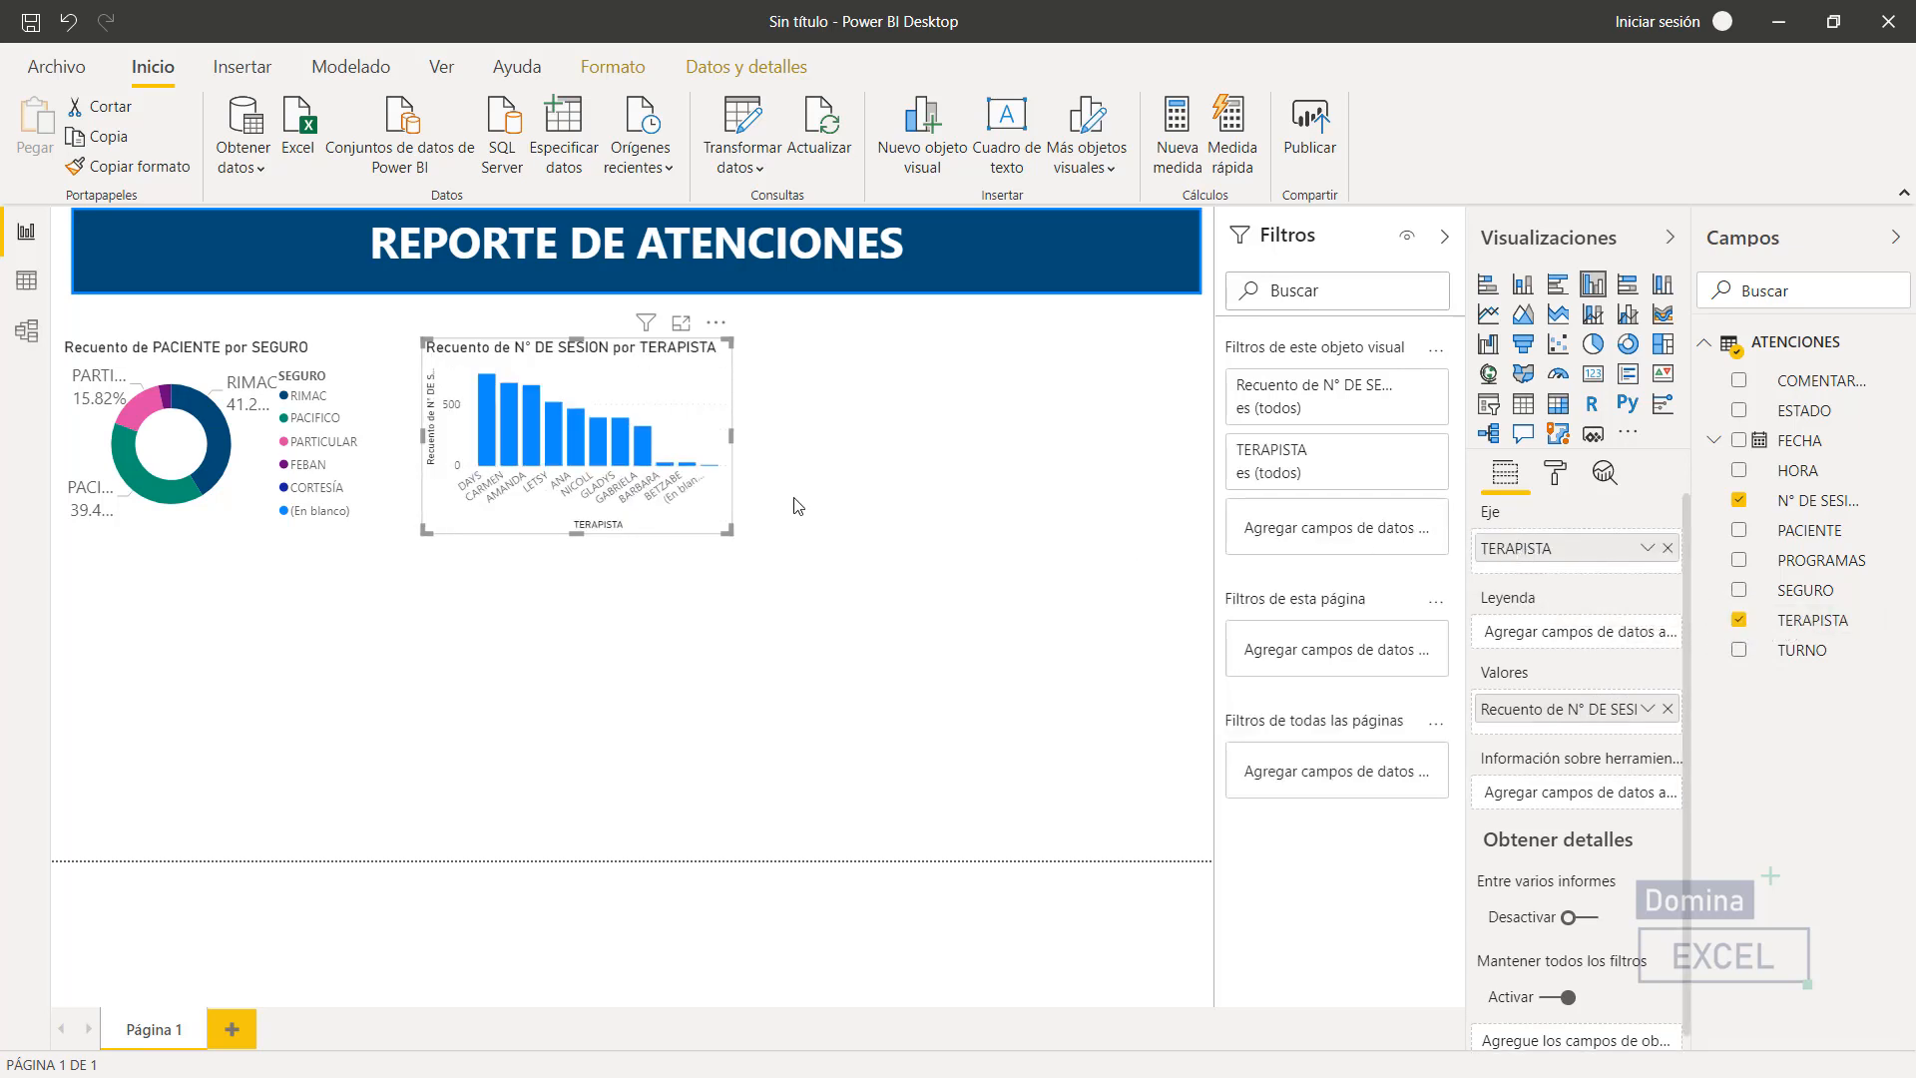
- Widen the column chart to over a third of the page width, make it slightly taller and move it up a little
left_click_drag(731, 435, 853, 435)
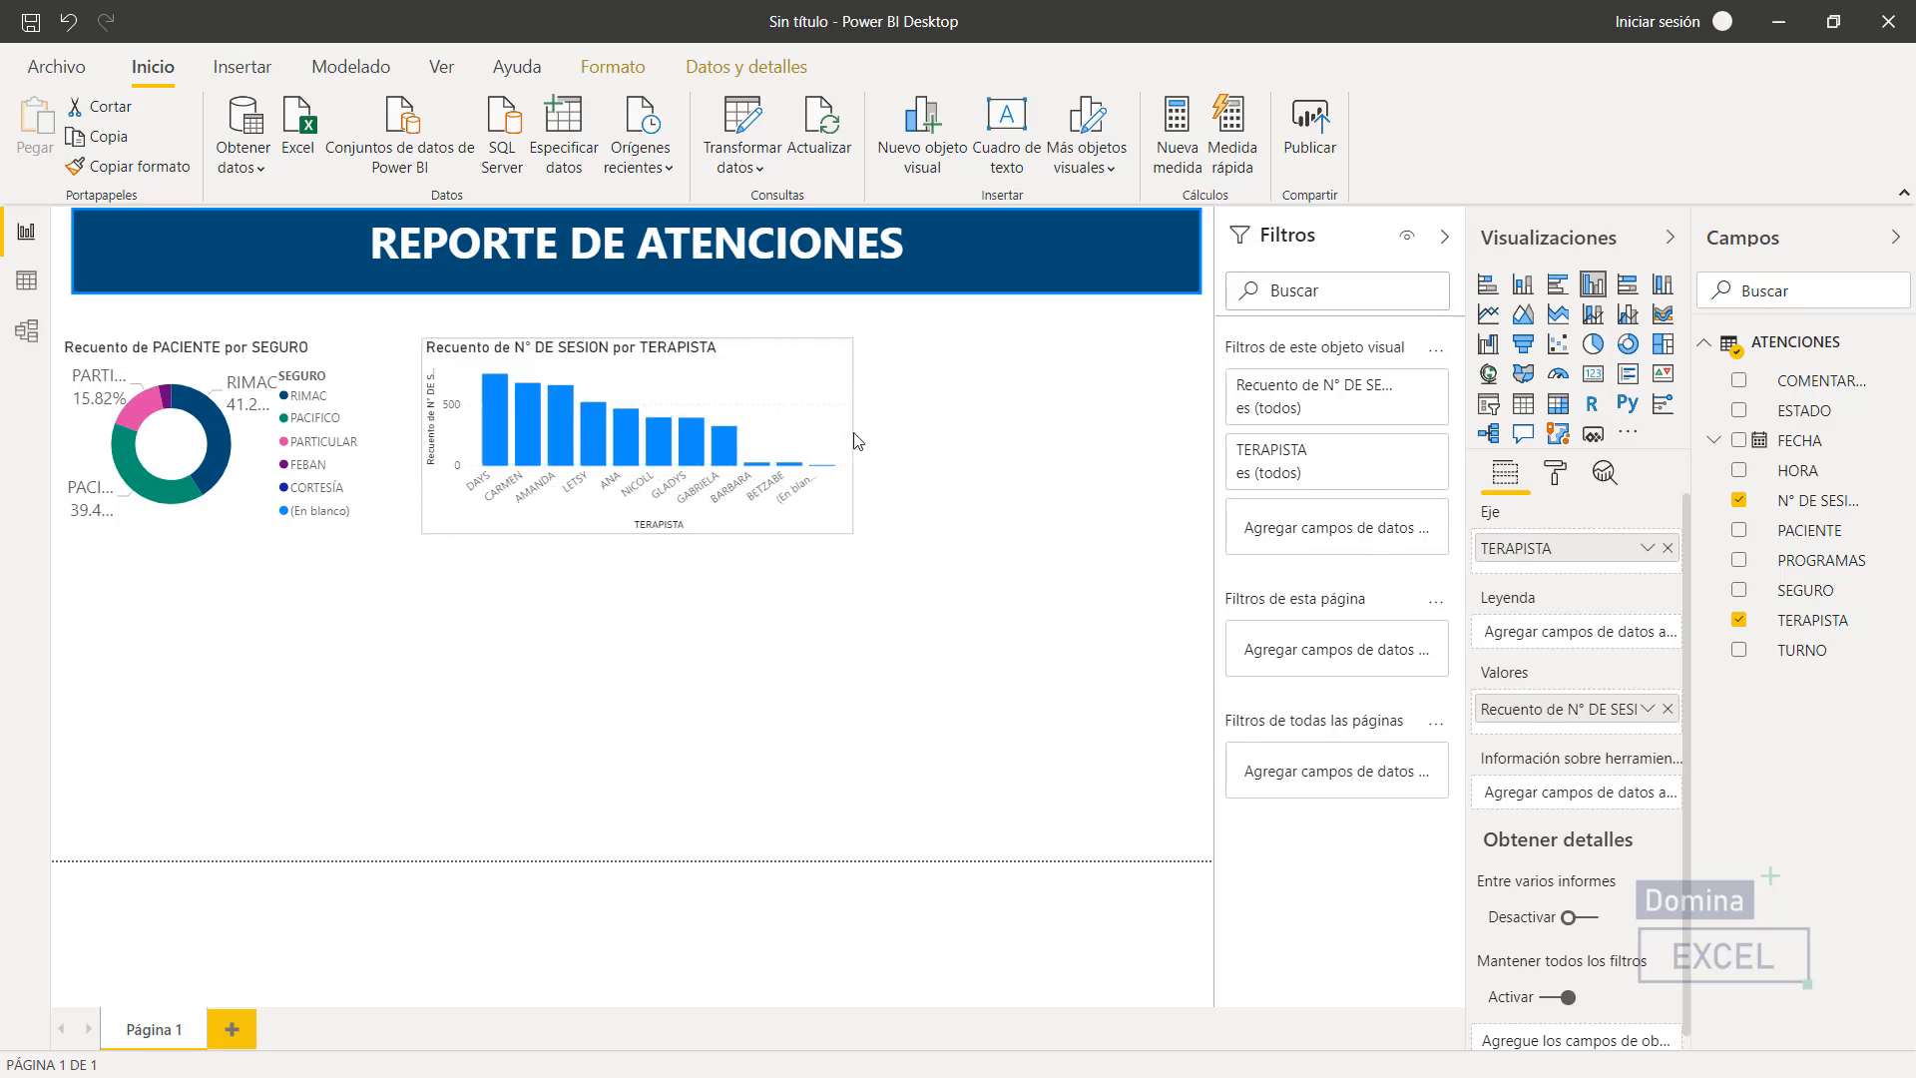
left_click_drag(638, 535, 643, 564)
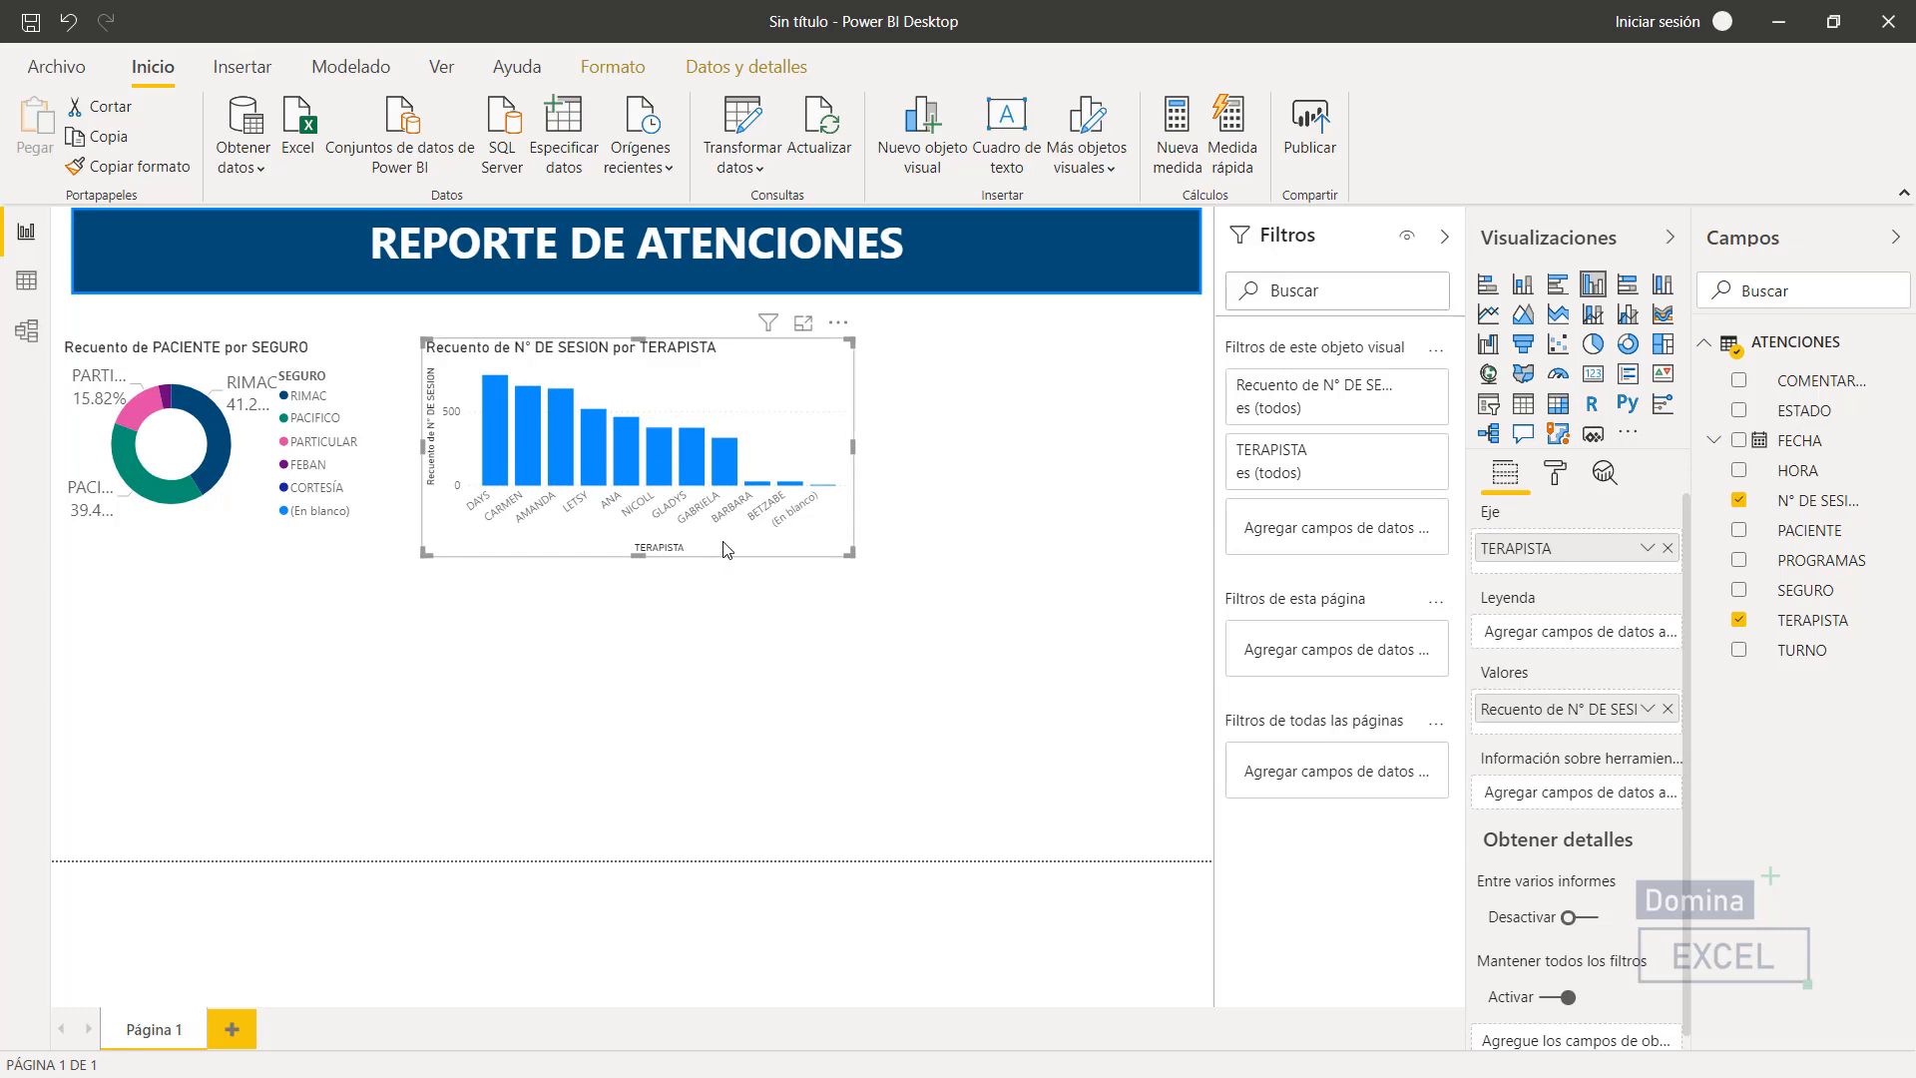
left_click_drag(728, 555, 726, 544)
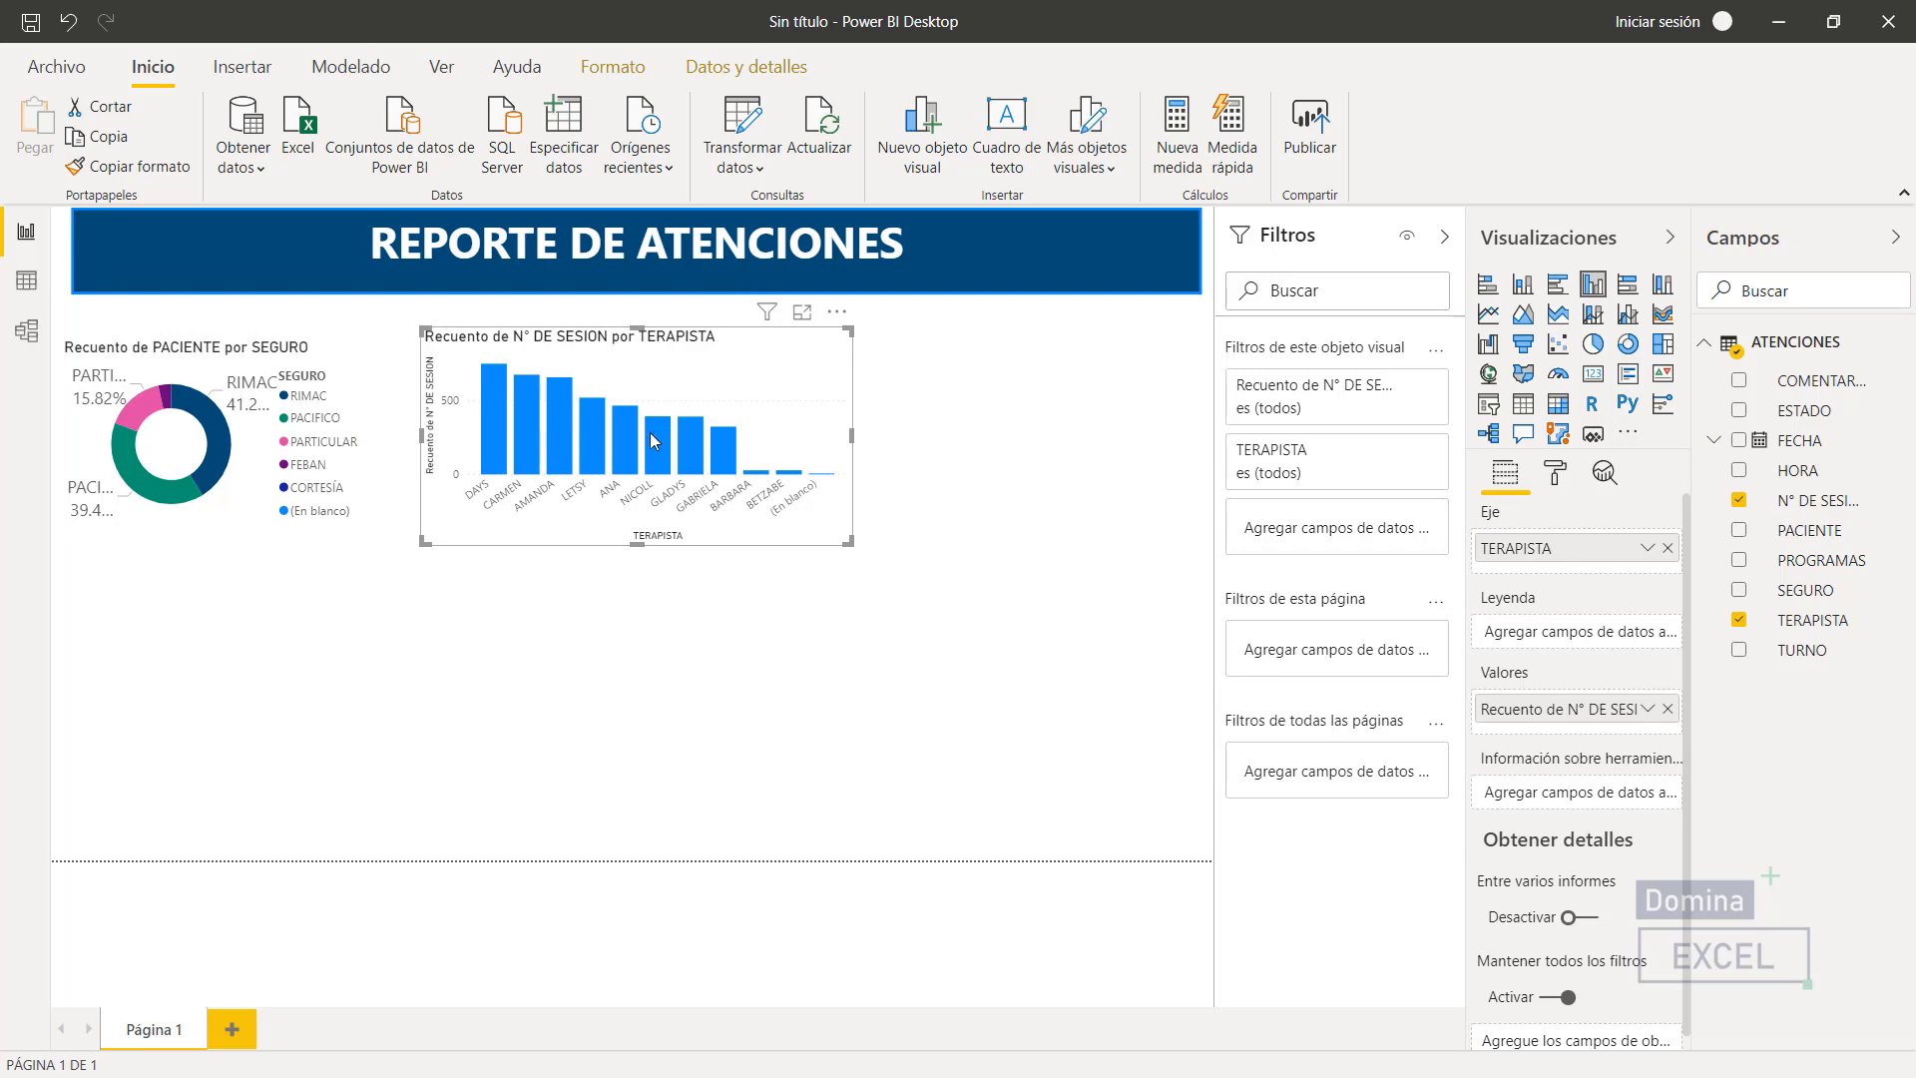
- Set the column chart's default data colour to the title banner's dark blue
left_click(1555, 477)
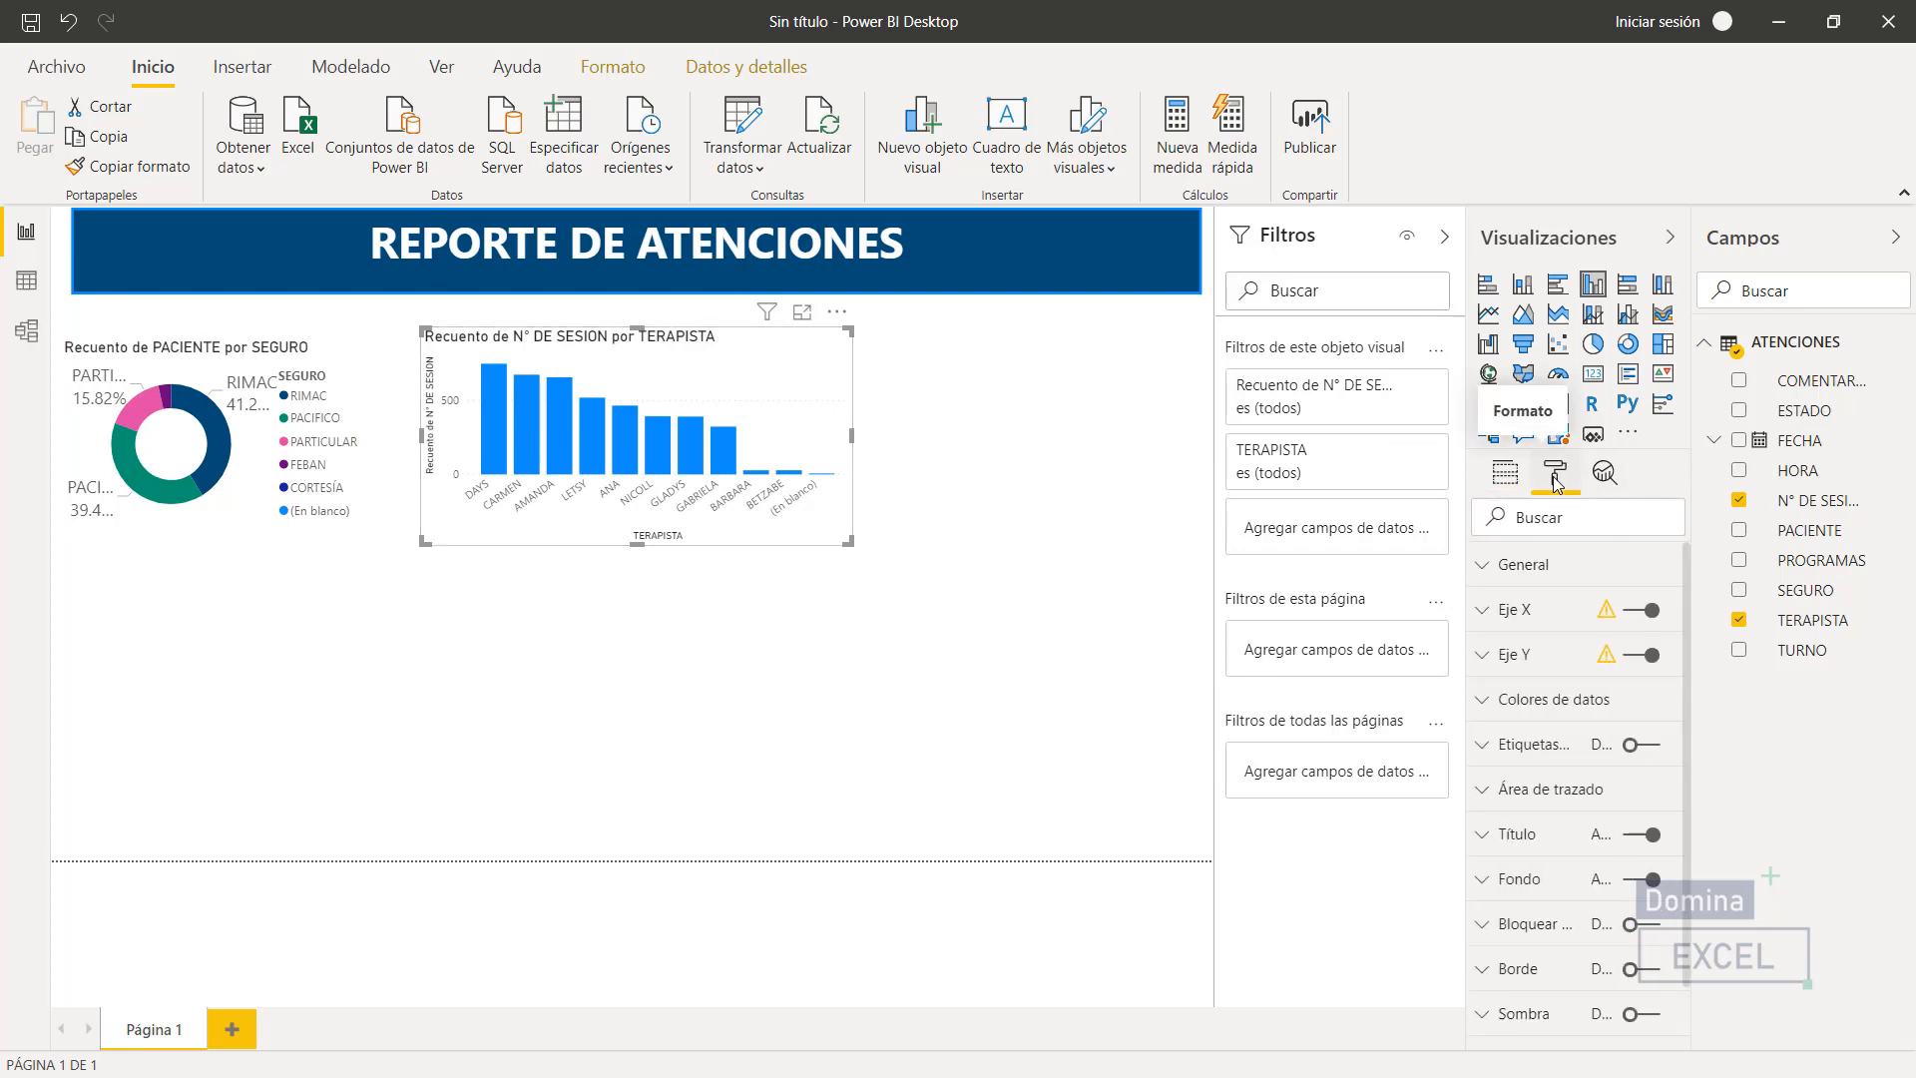
left_click(1542, 698)
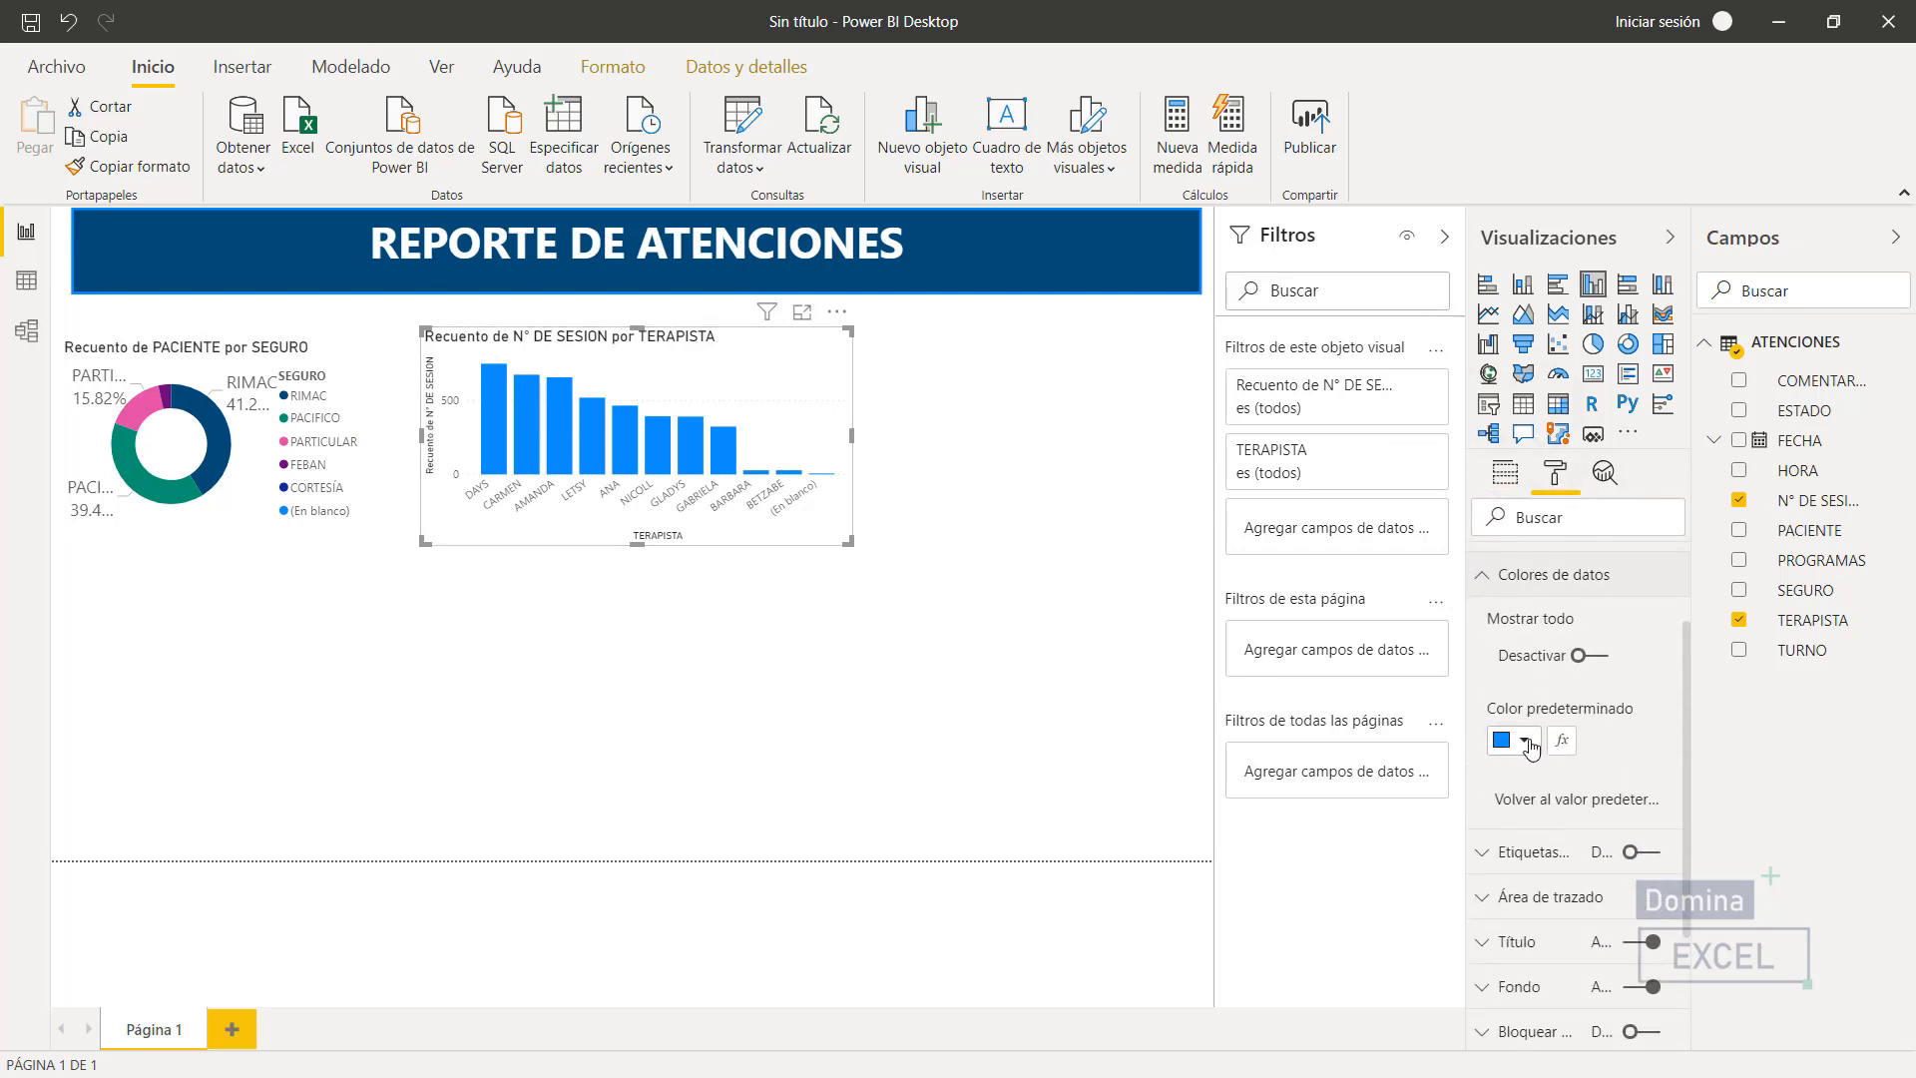
left_click(1519, 742)
left_click(1568, 649)
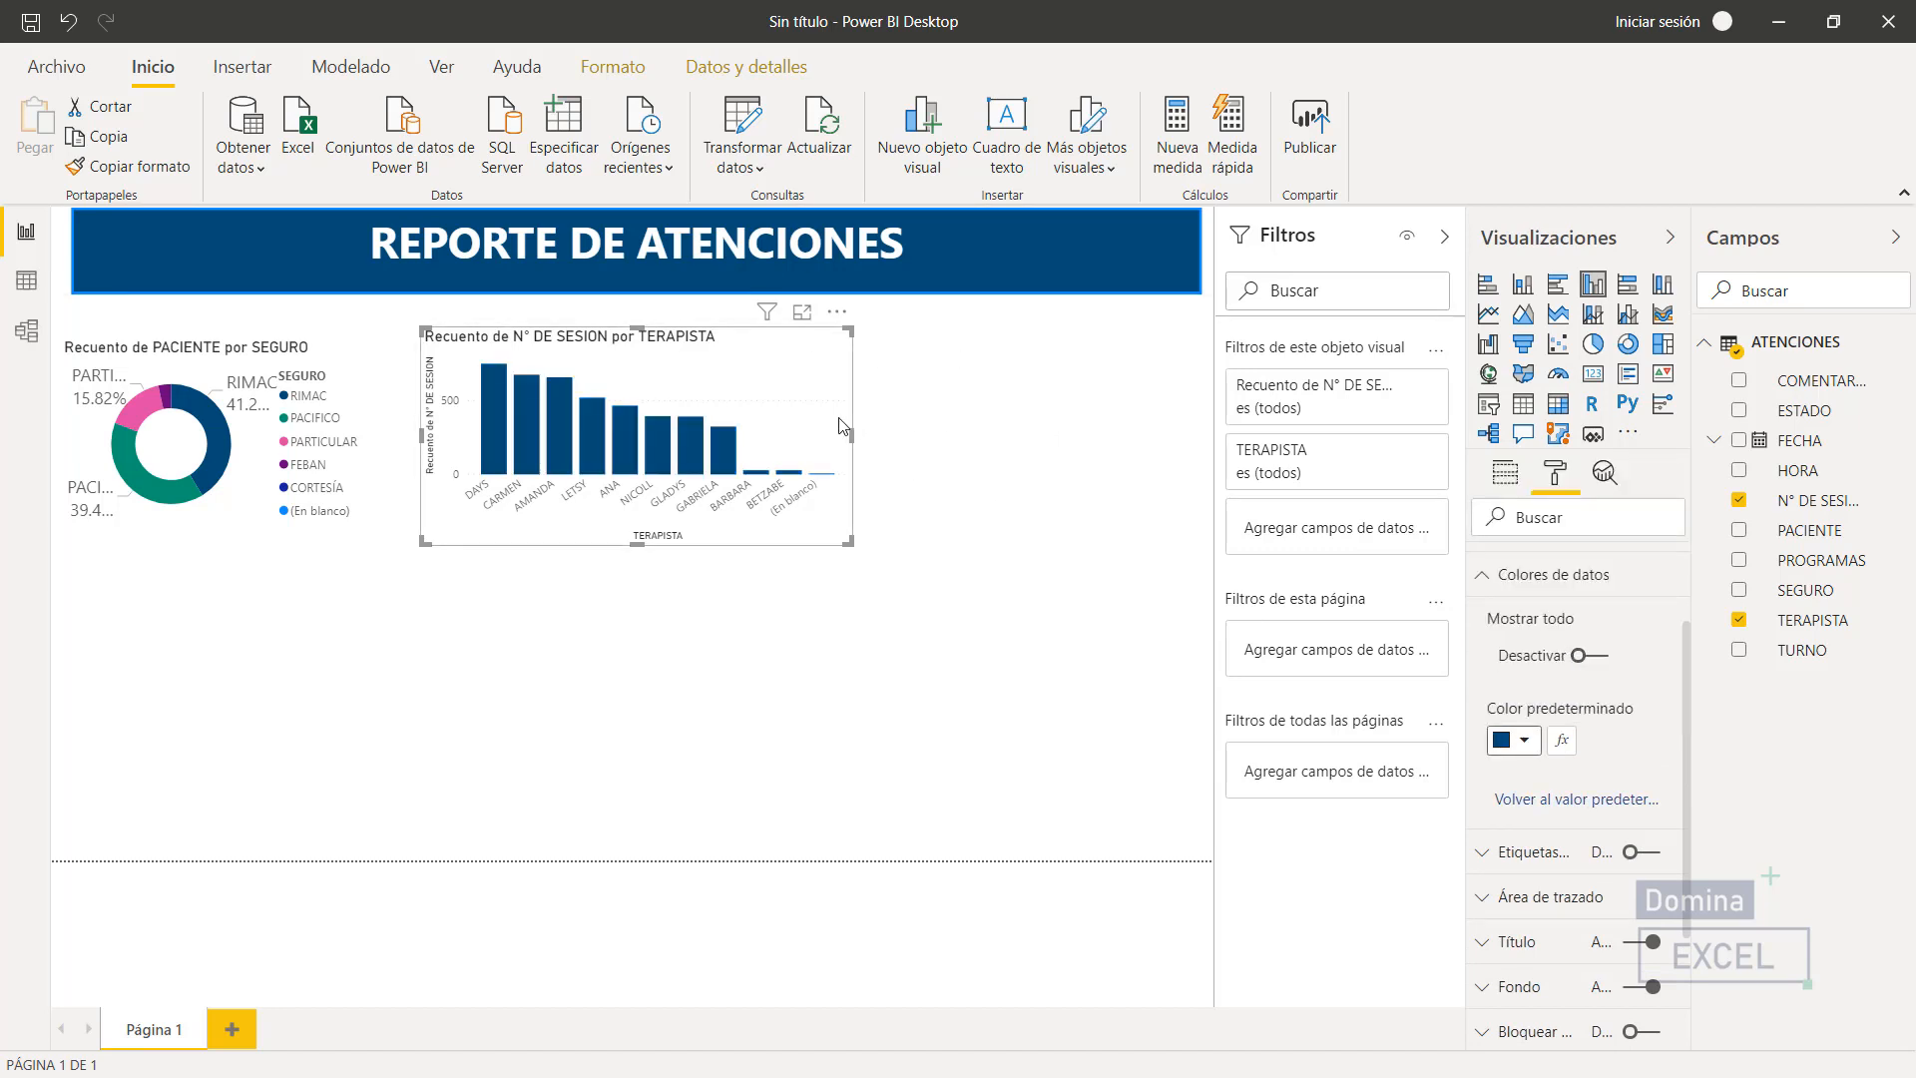
- Turn on data labels for the column chart and set their colour to white
left_click(1641, 856)
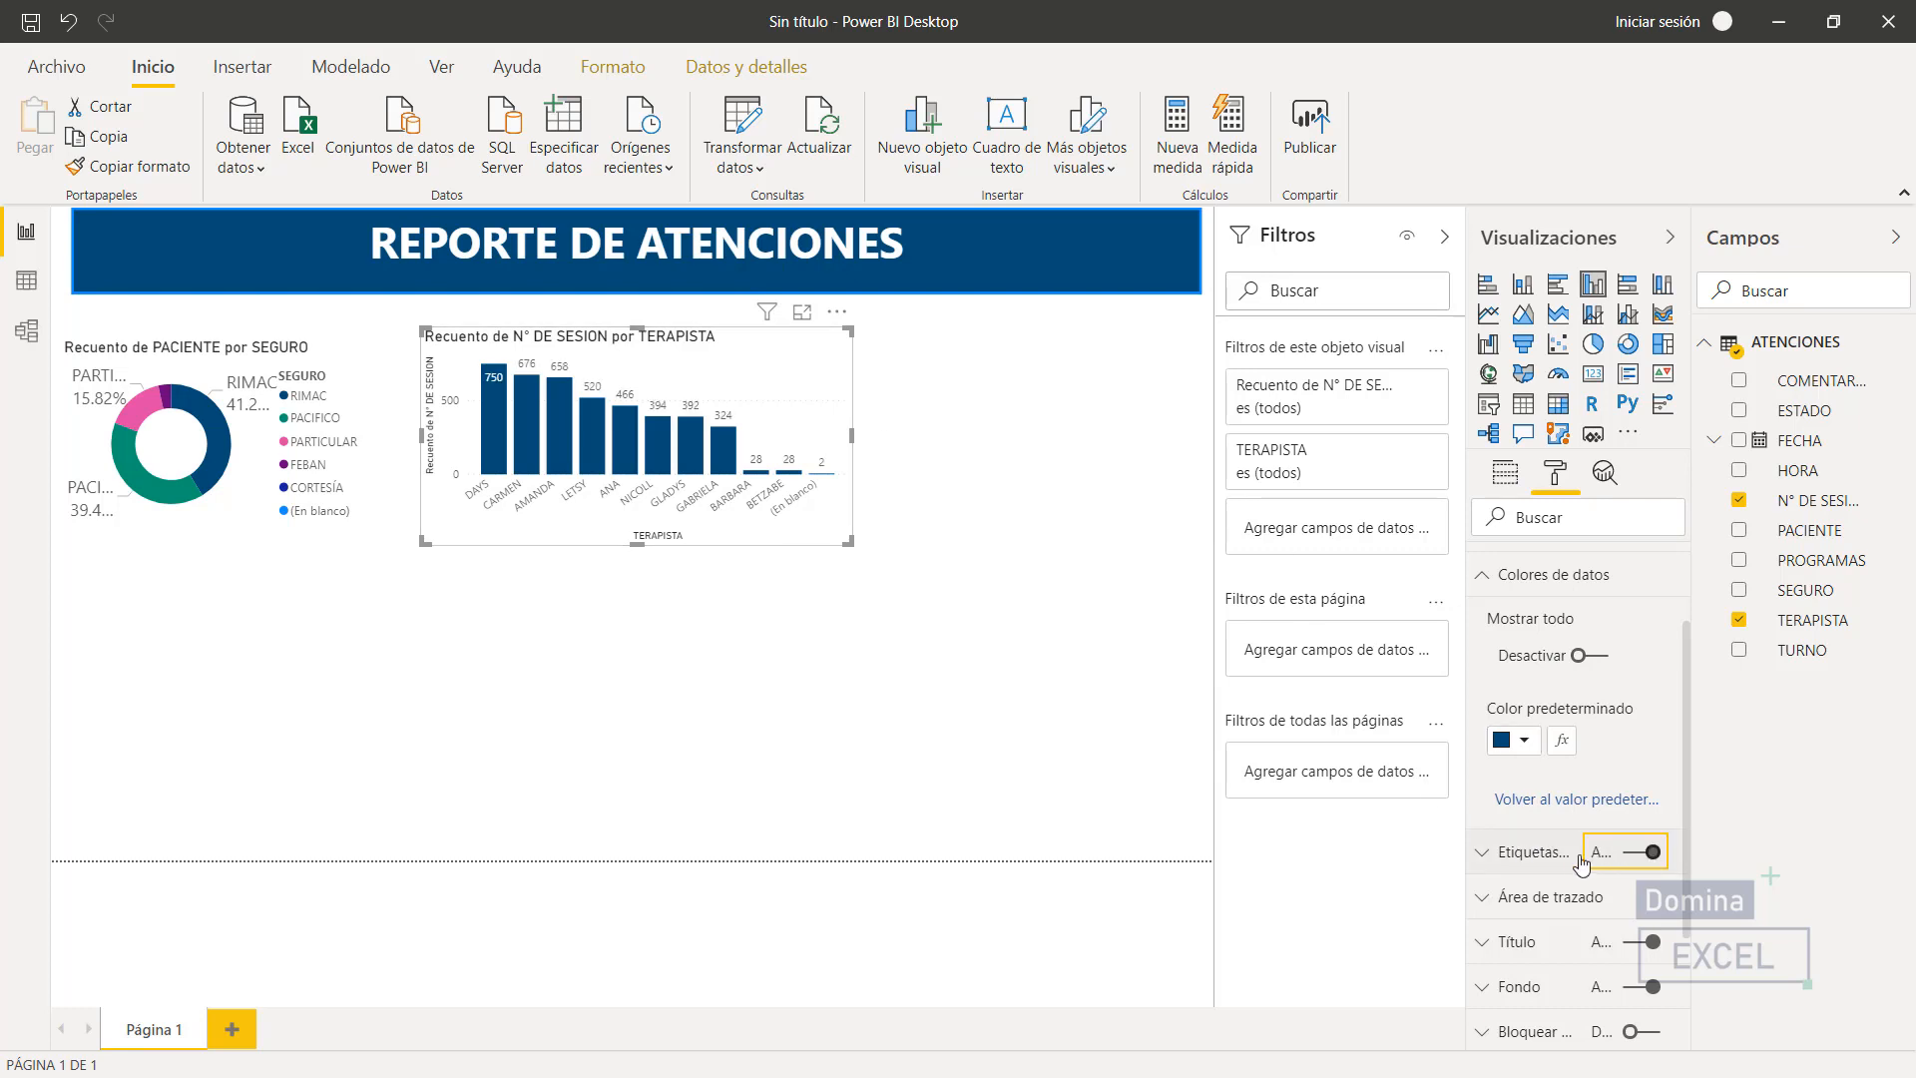
left_click(1480, 854)
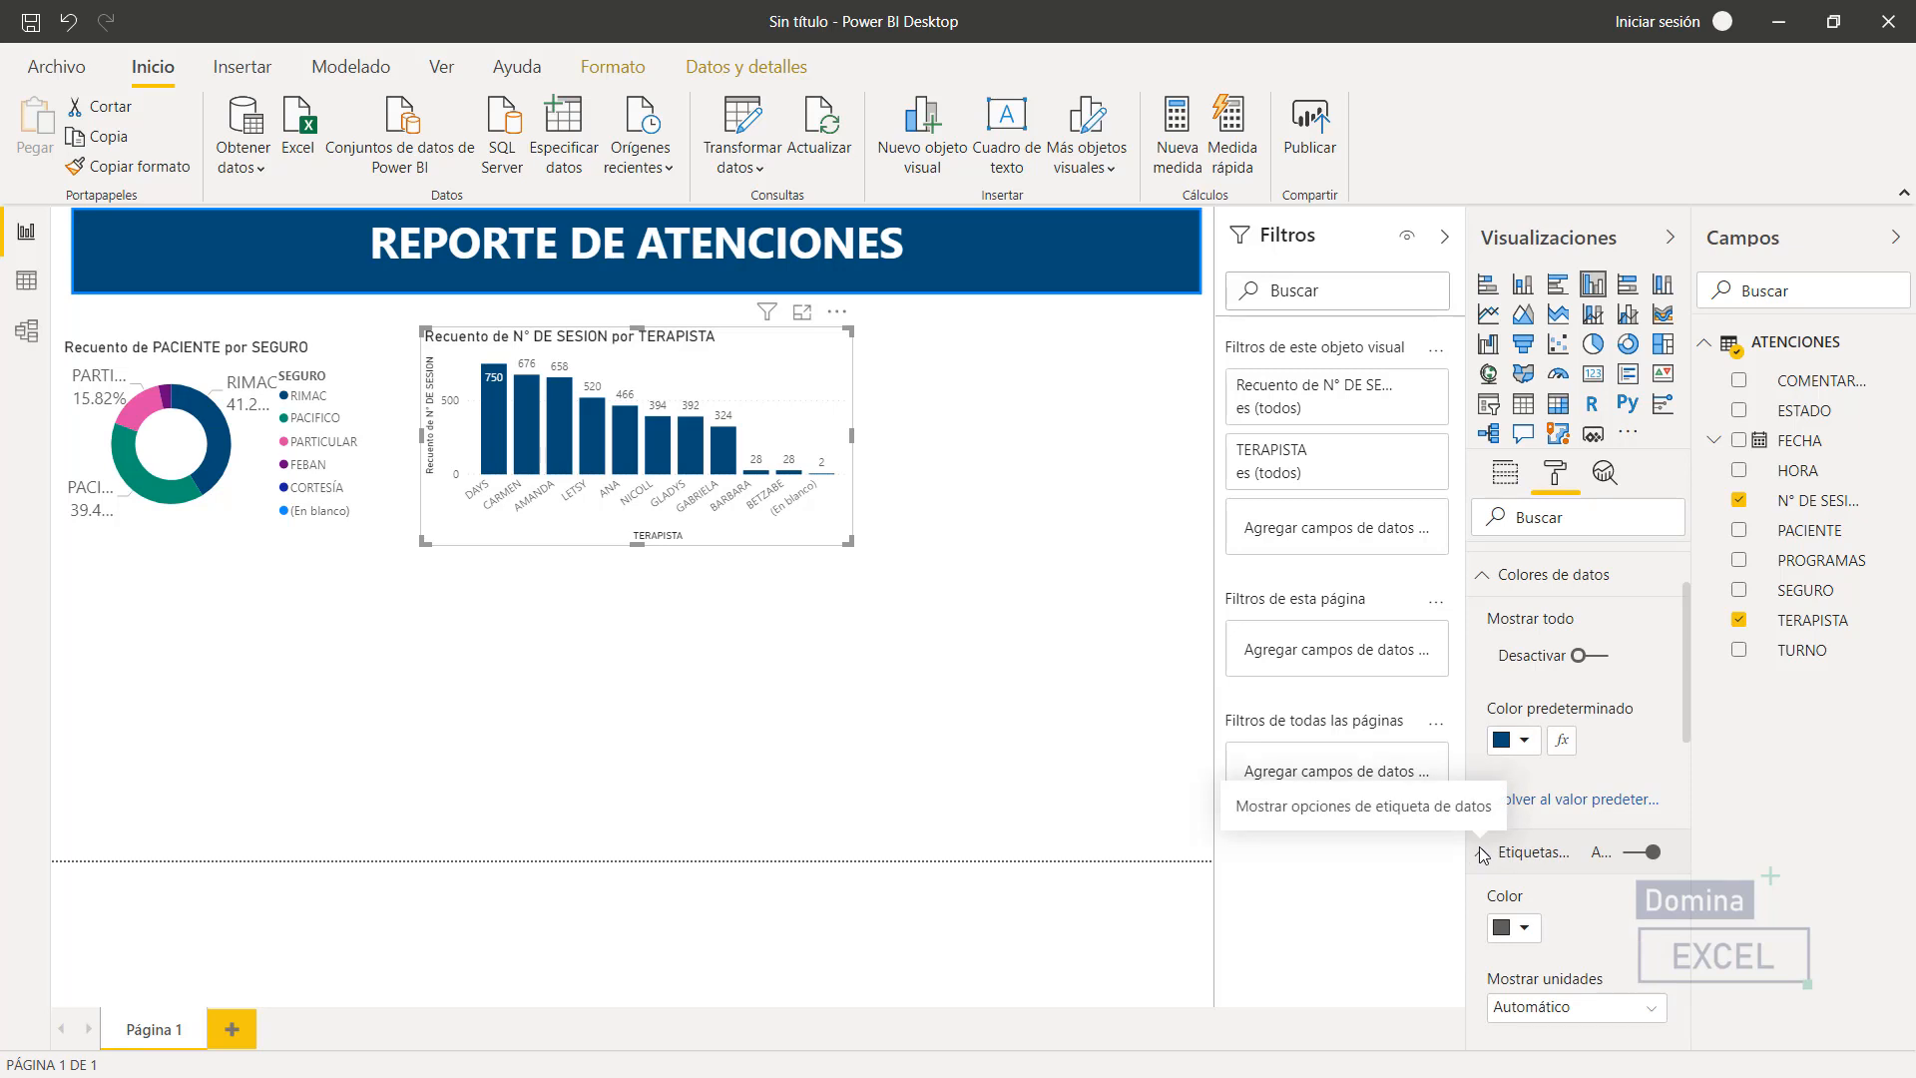
scroll(1553, 866, "down", 3)
scroll(1553, 864, "down", 2)
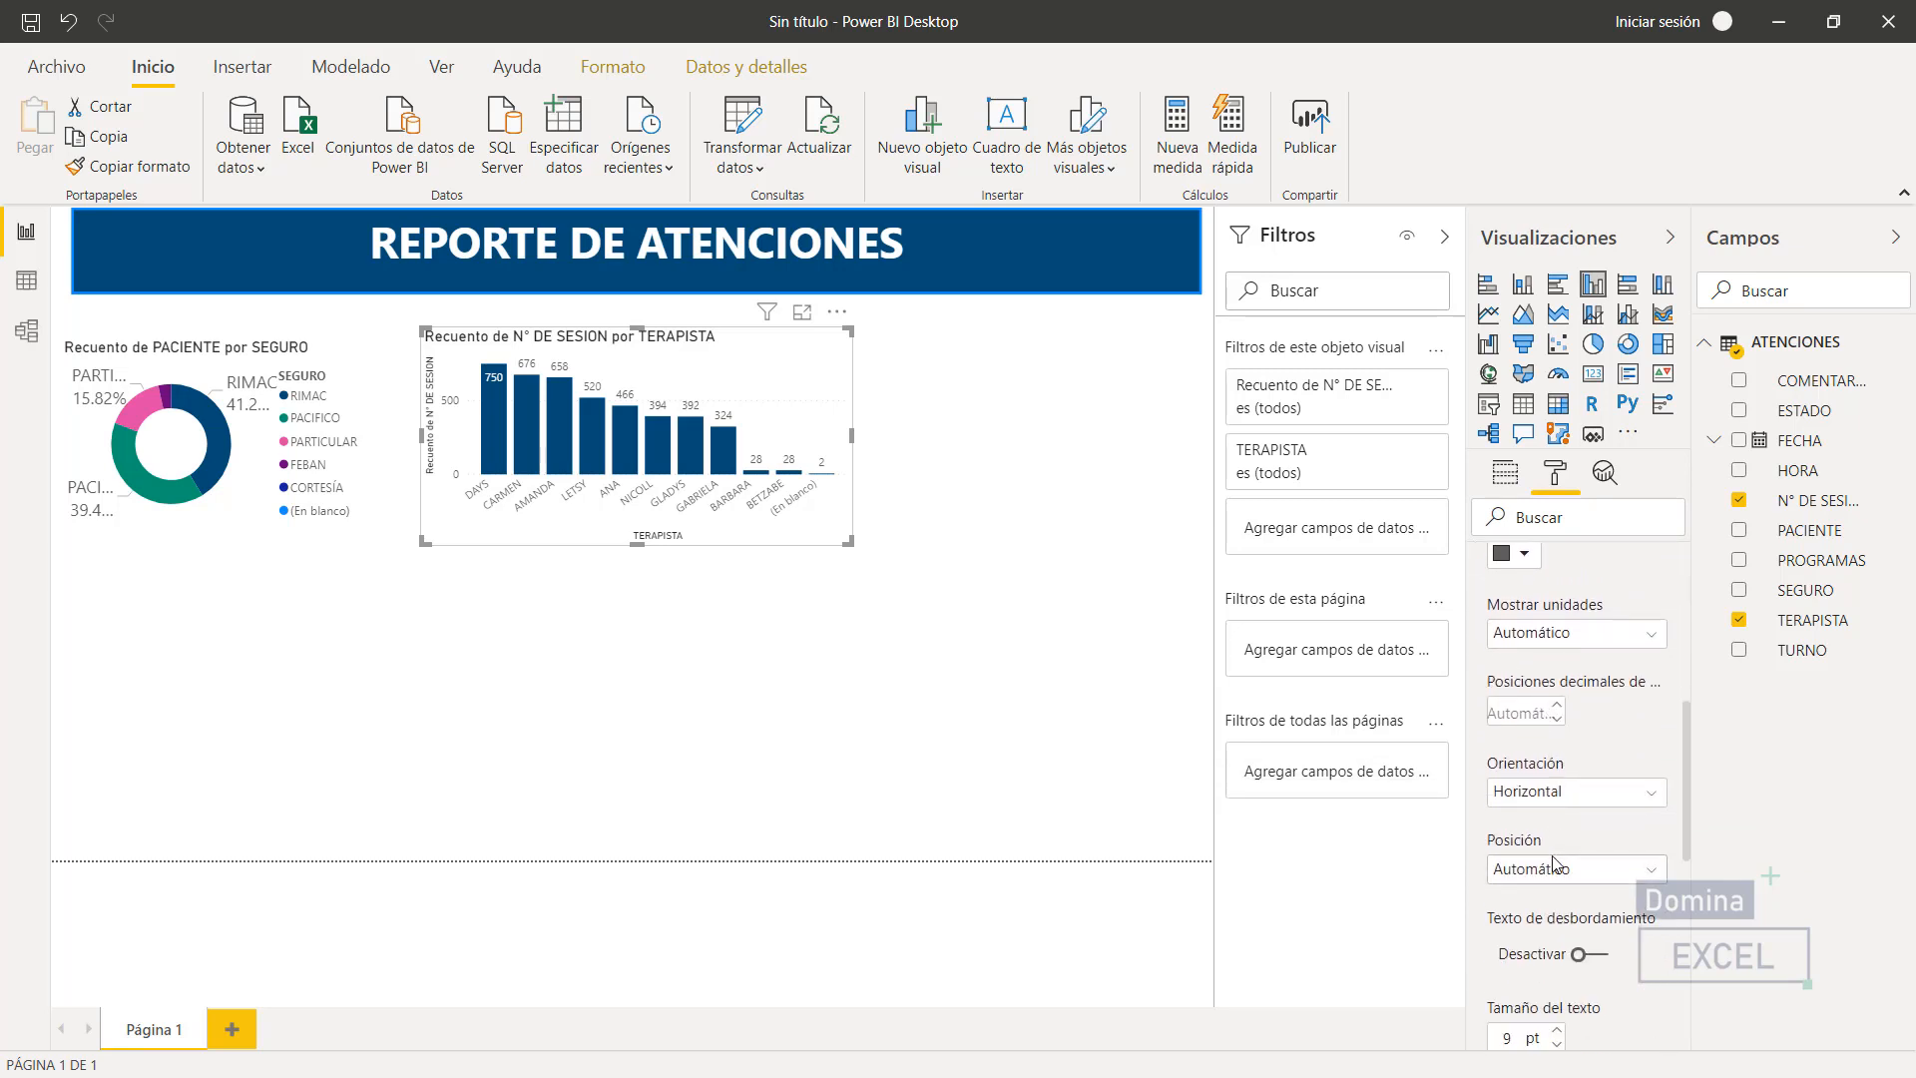
scroll(1554, 865, "up", 2)
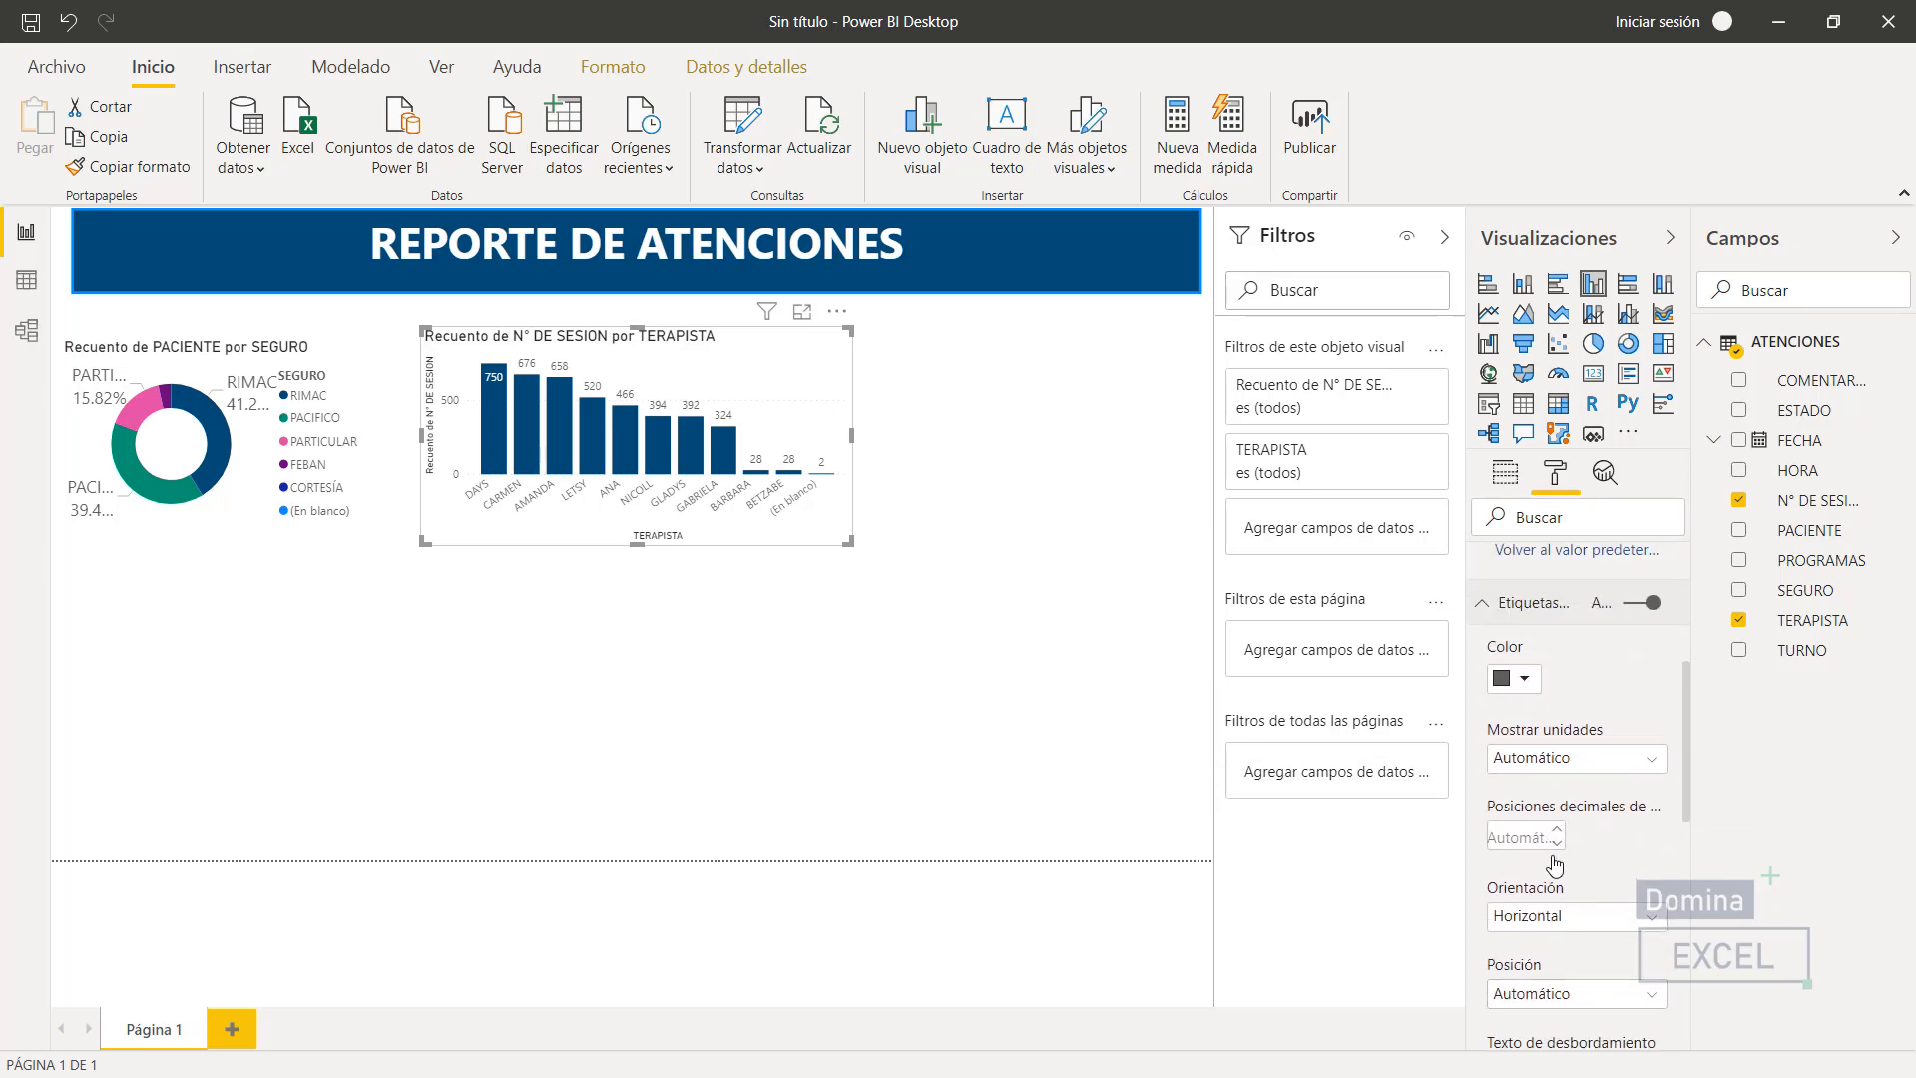
left_click(1534, 689)
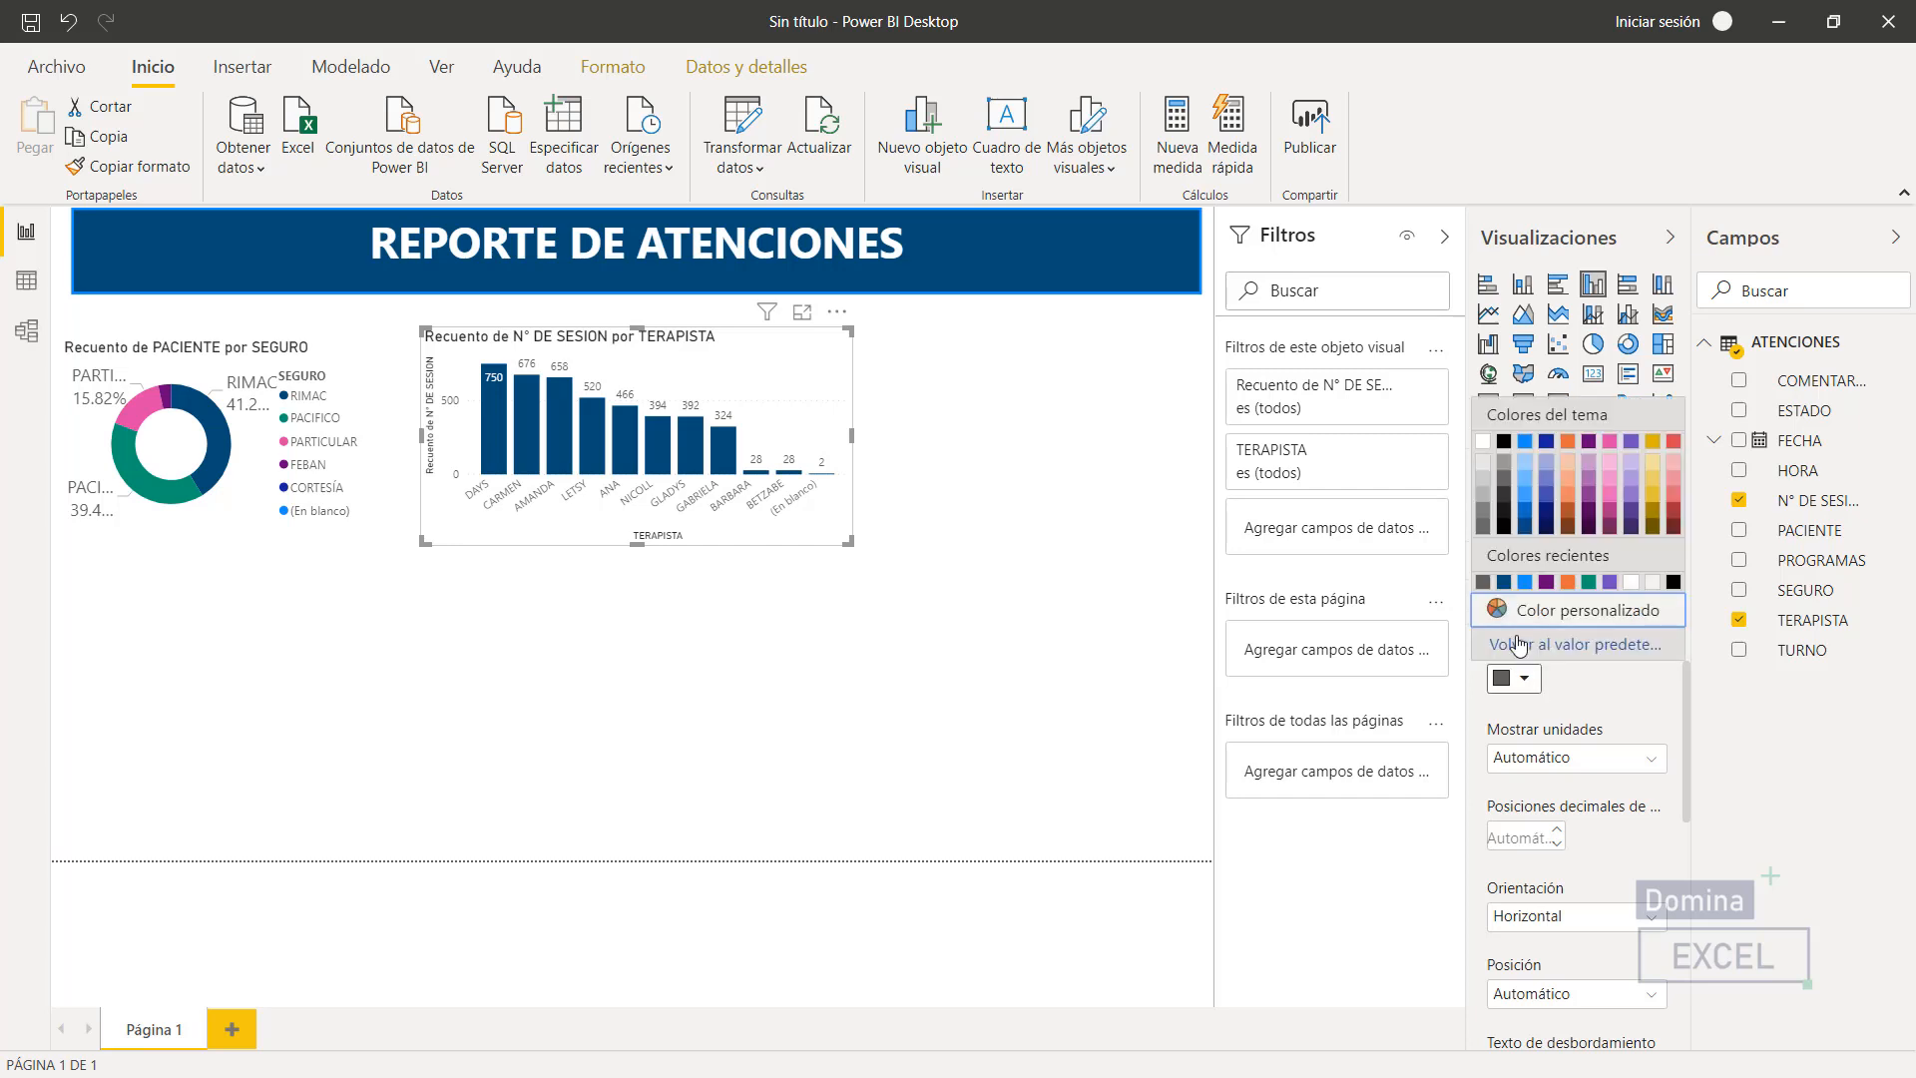
left_click(1481, 446)
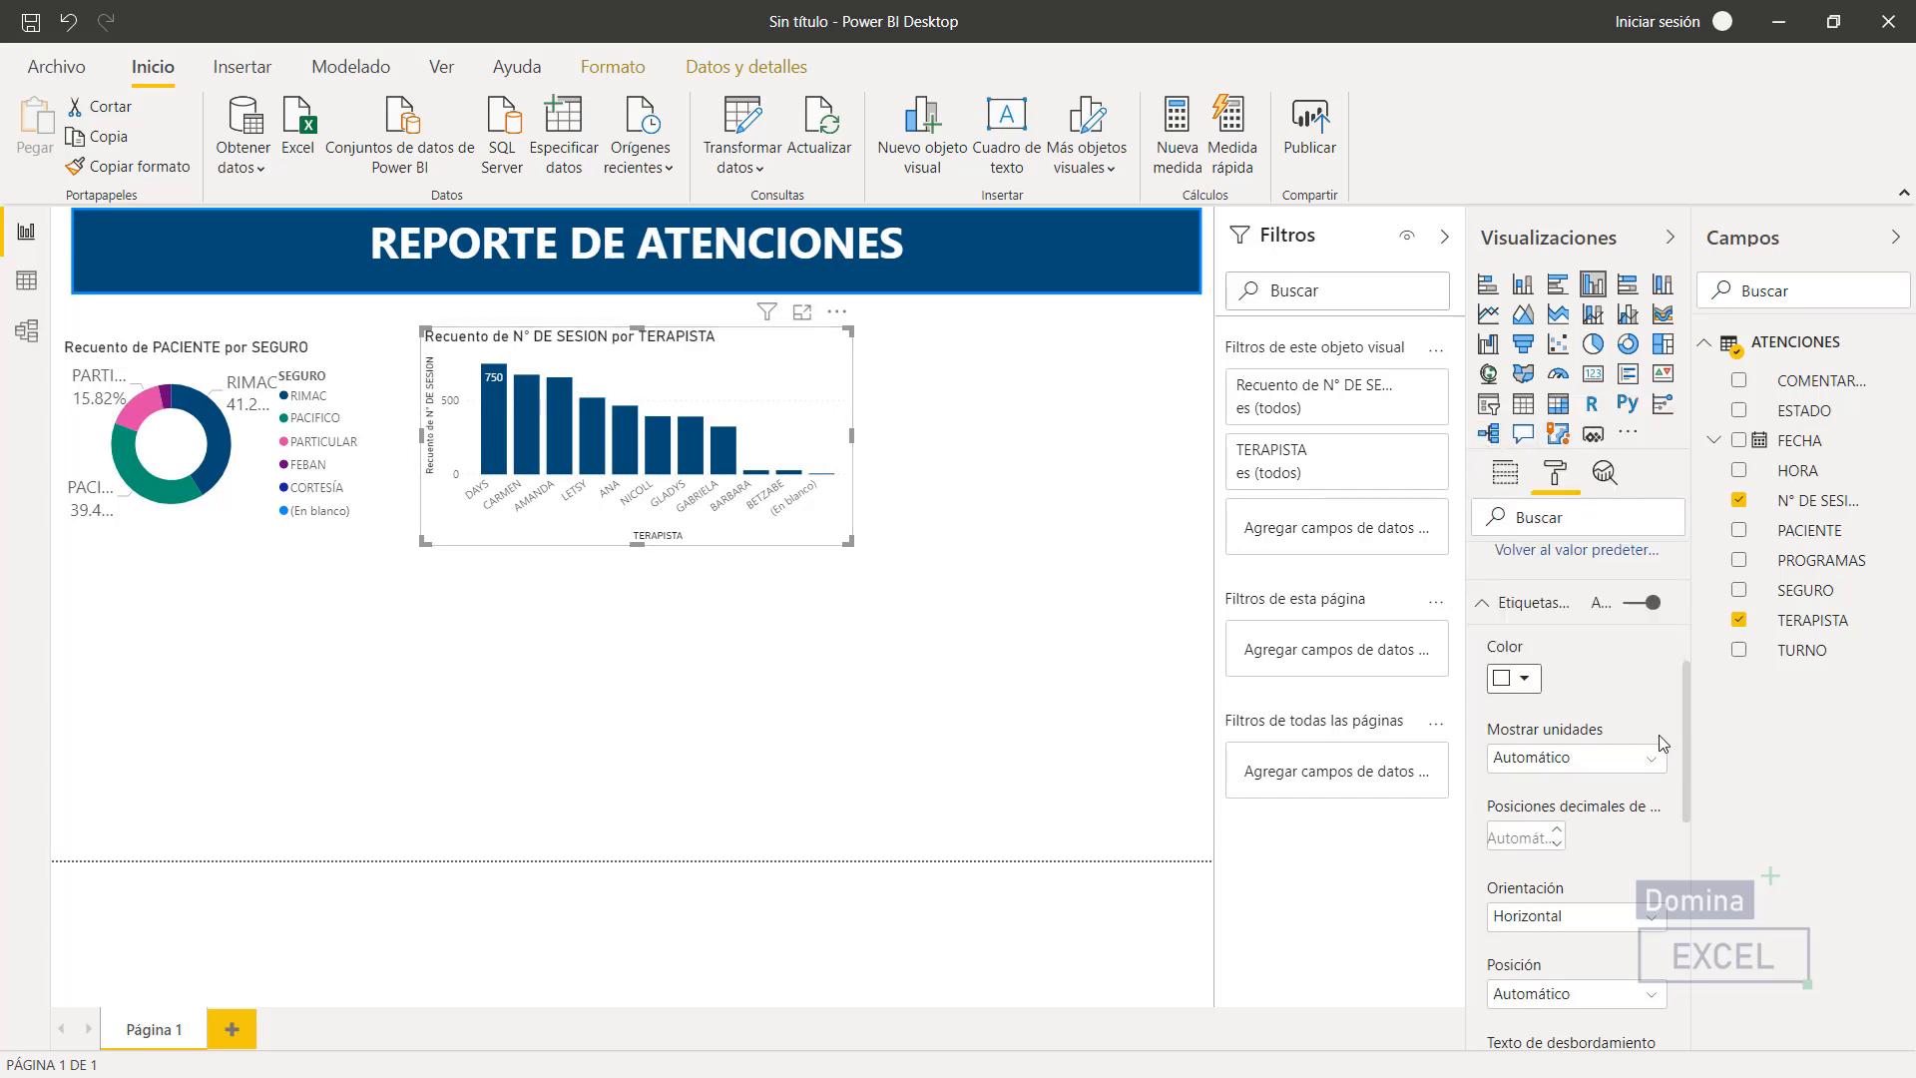
- Turn on the background of the column chart's data labels, colour it green #009973 and set its transparency to 2%
scroll(1588, 758, "down", 6)
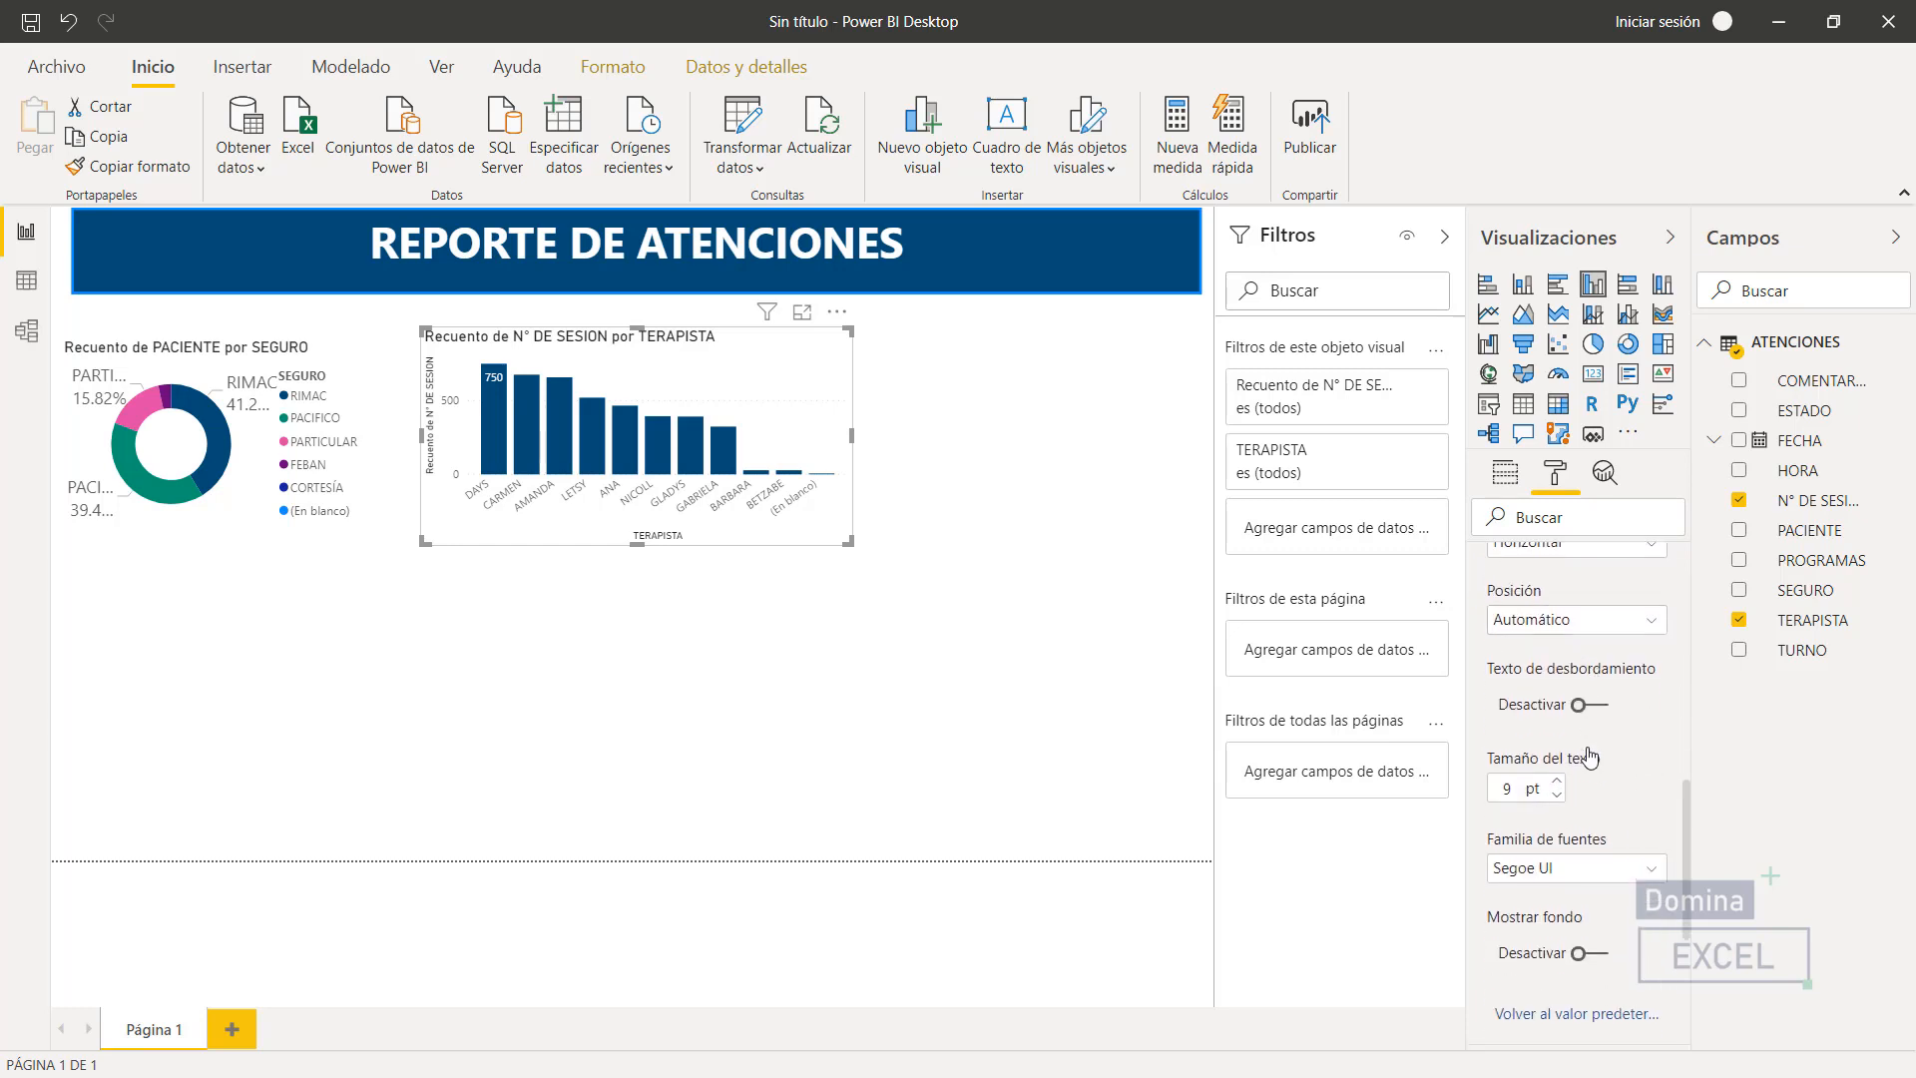
scroll(1590, 758, "down", 2)
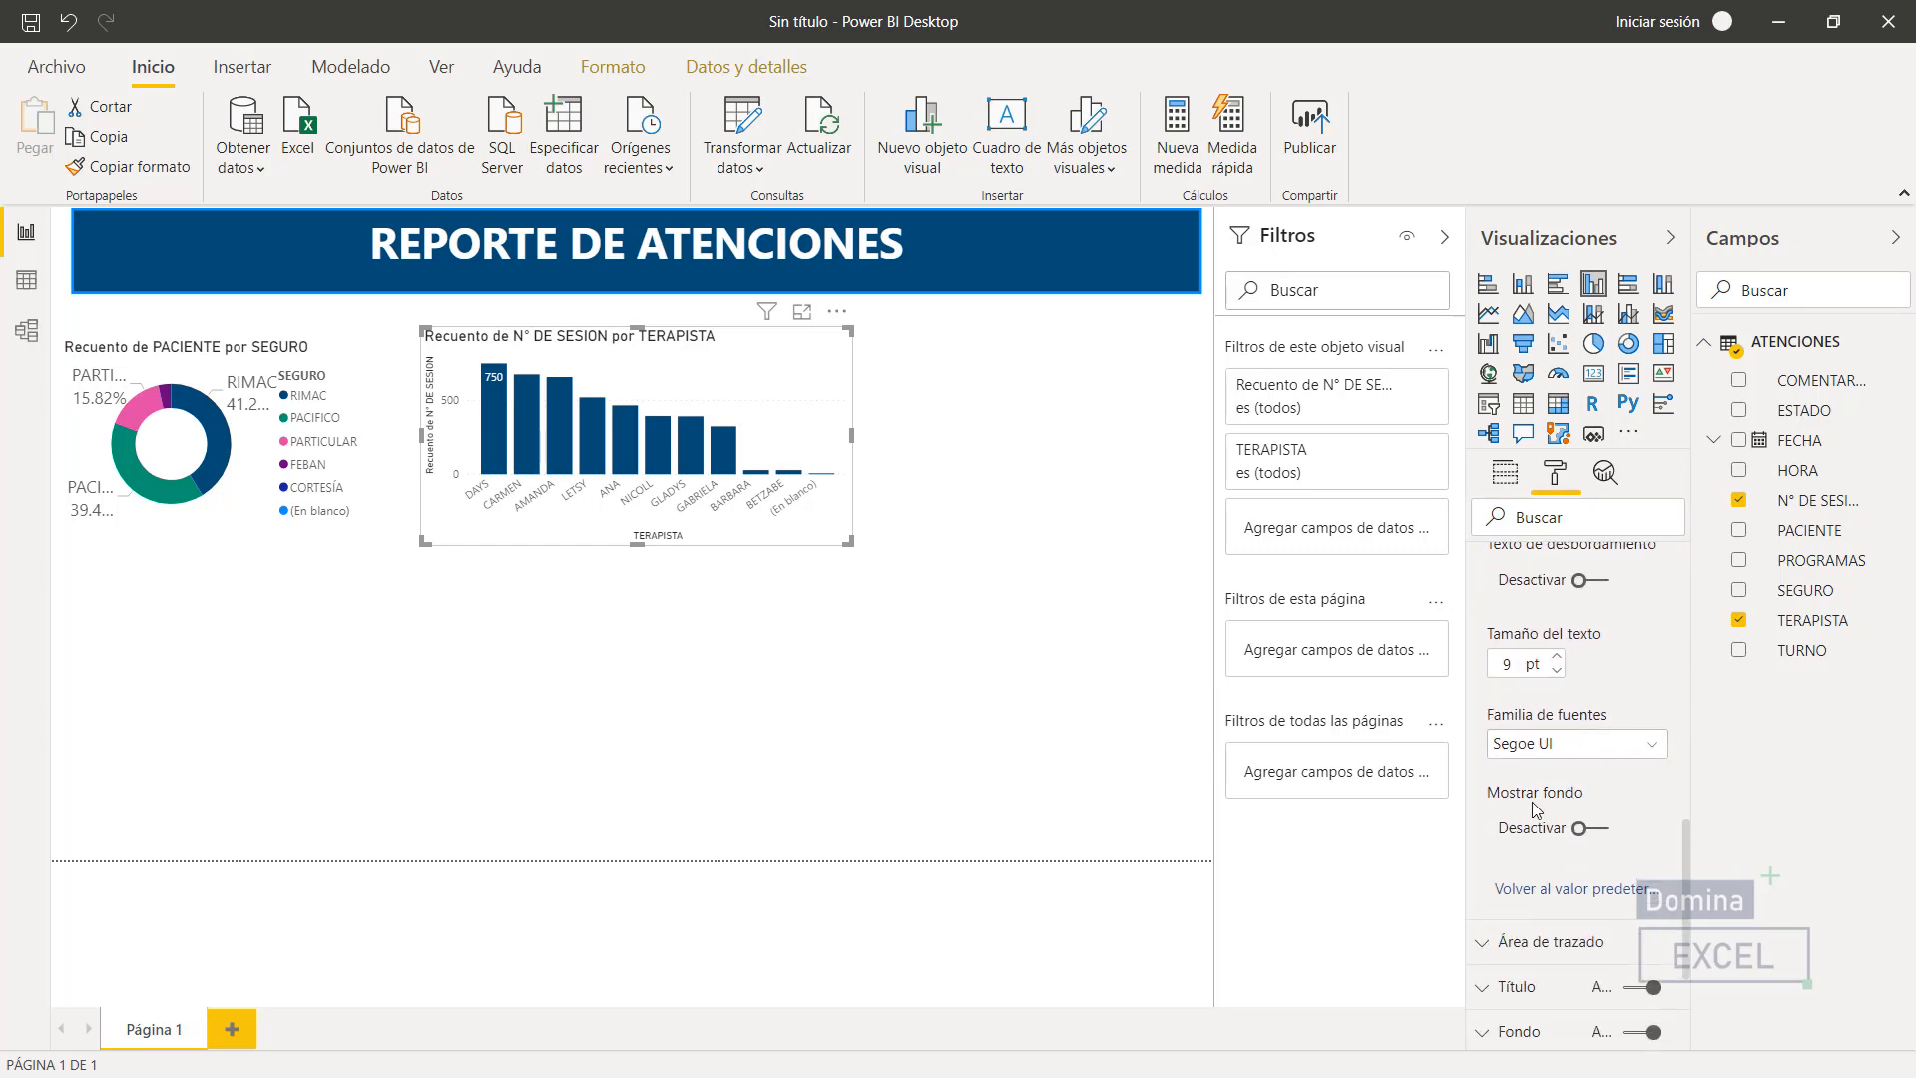
left_click(1579, 828)
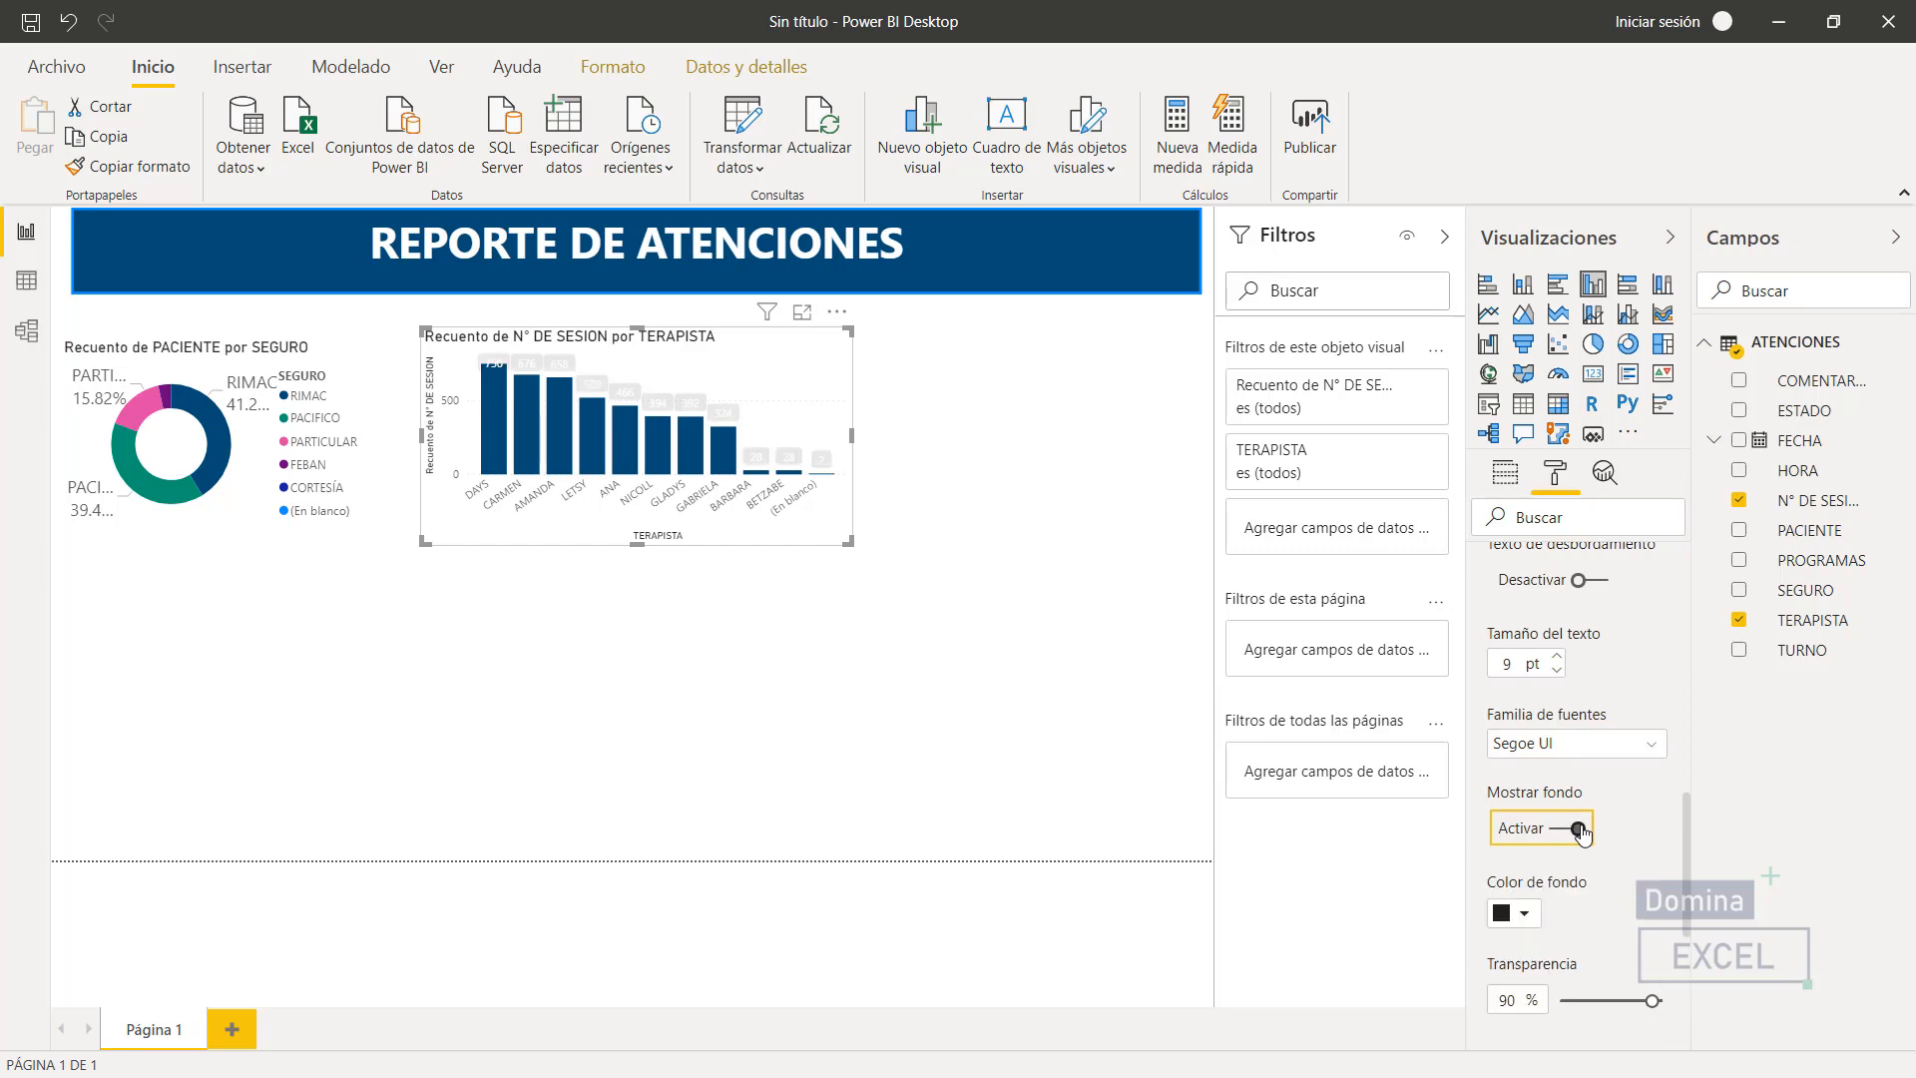
left_click(1522, 912)
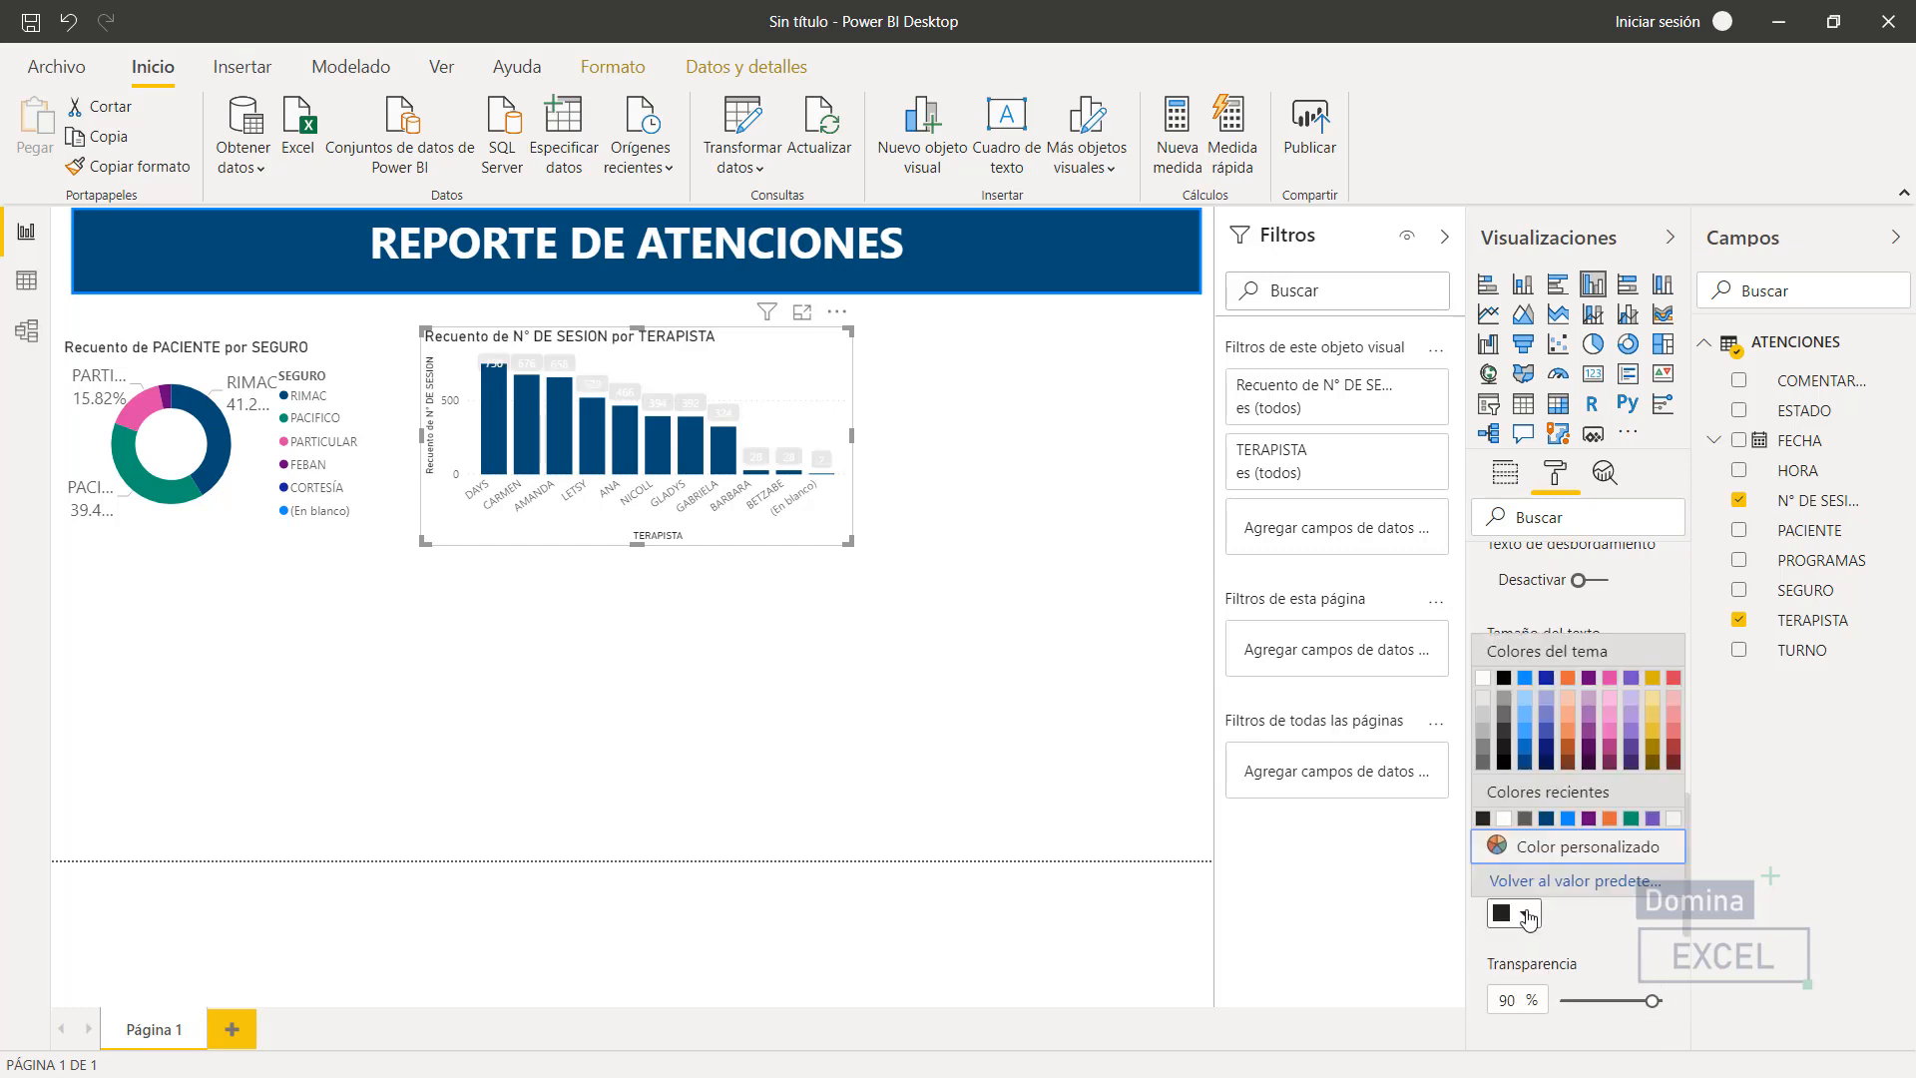
left_click(1633, 820)
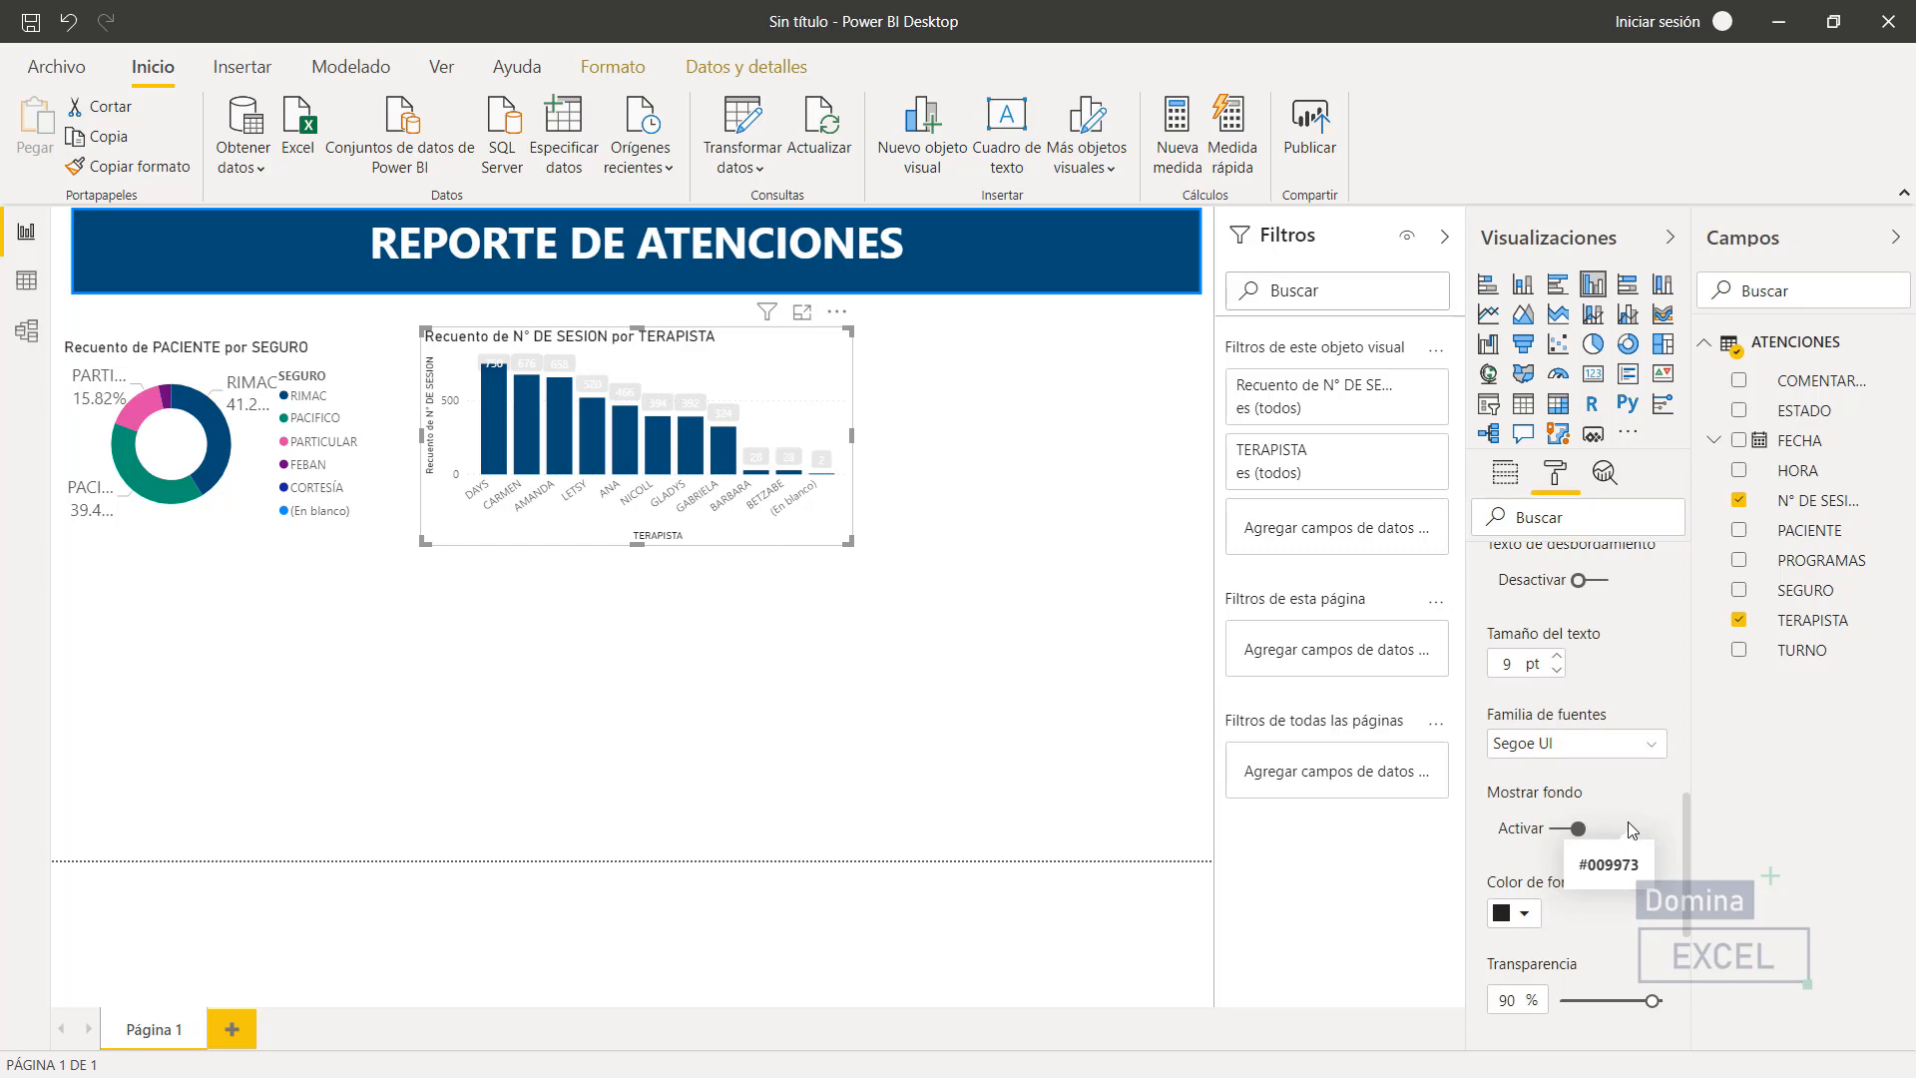
left_click(1522, 912)
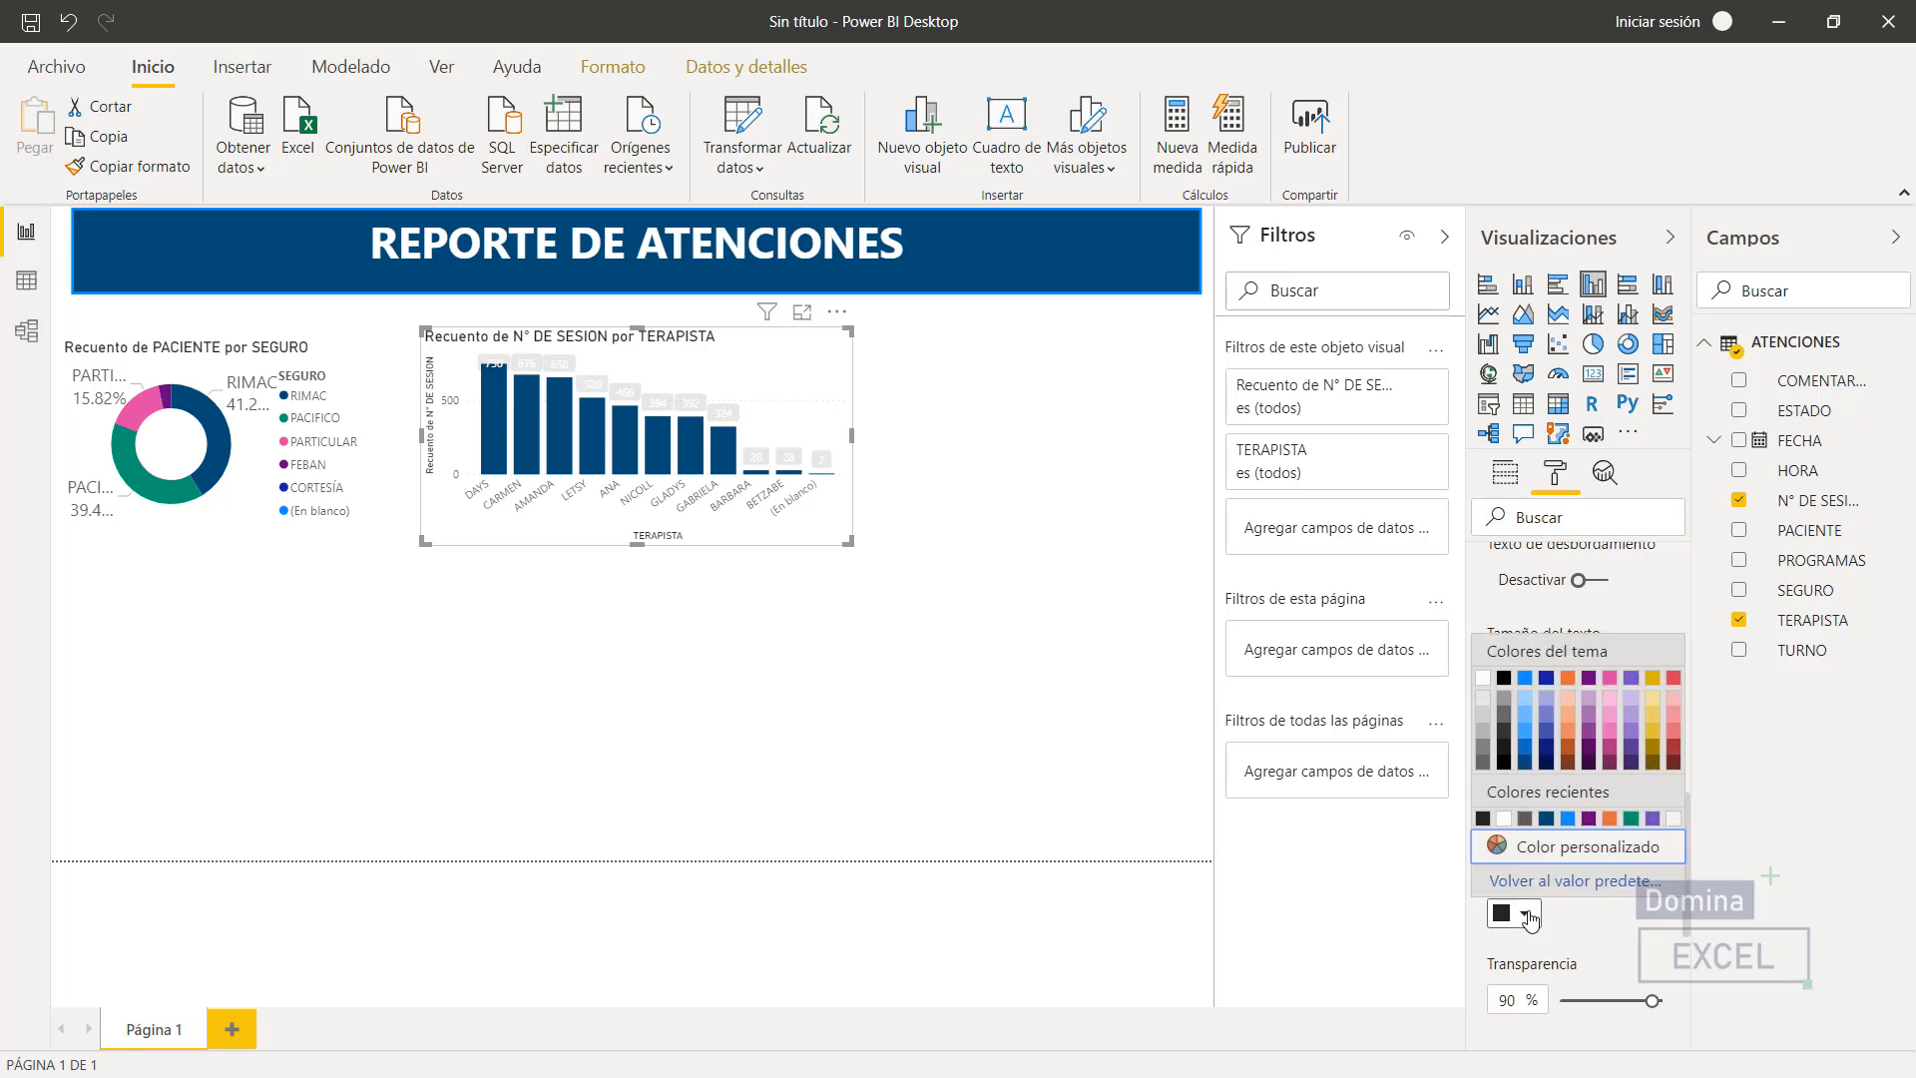
left_click(1633, 821)
scroll(1567, 759, "down", 3)
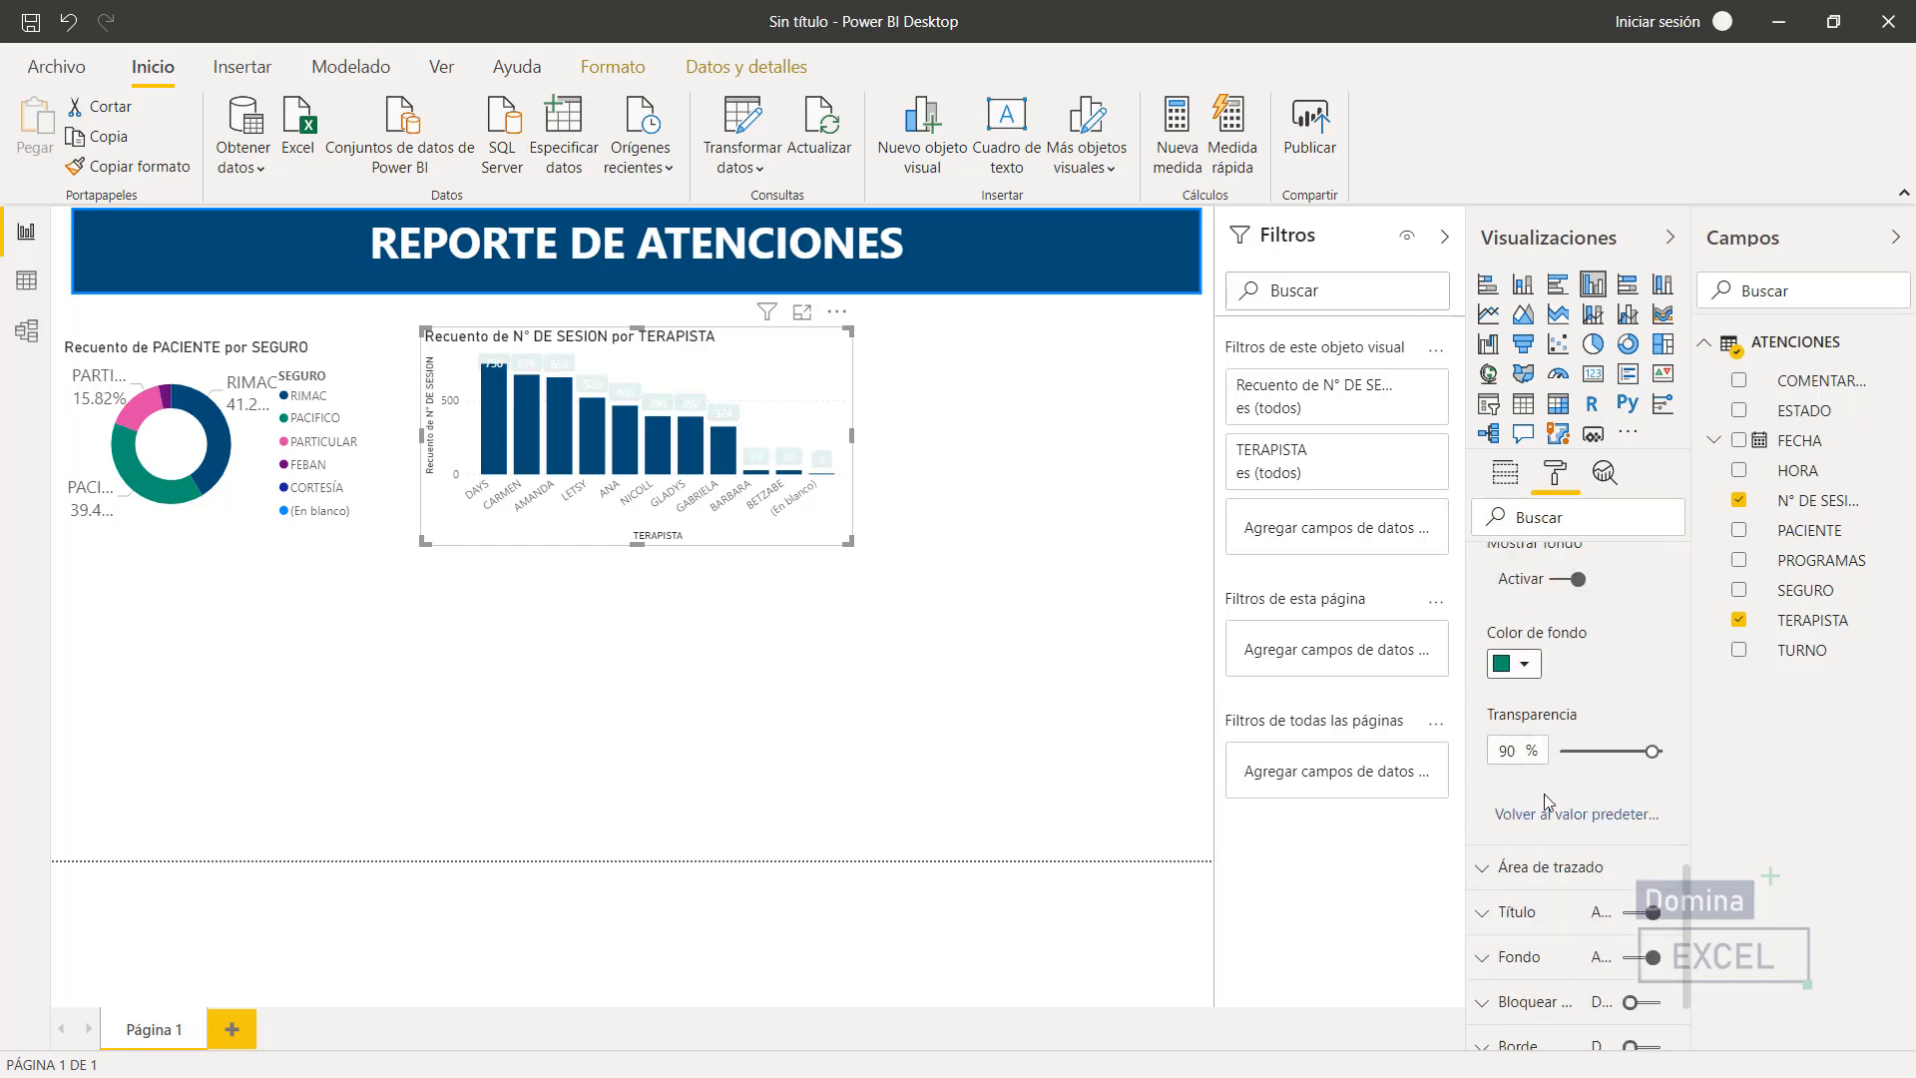
left_click_drag(1650, 751, 1559, 751)
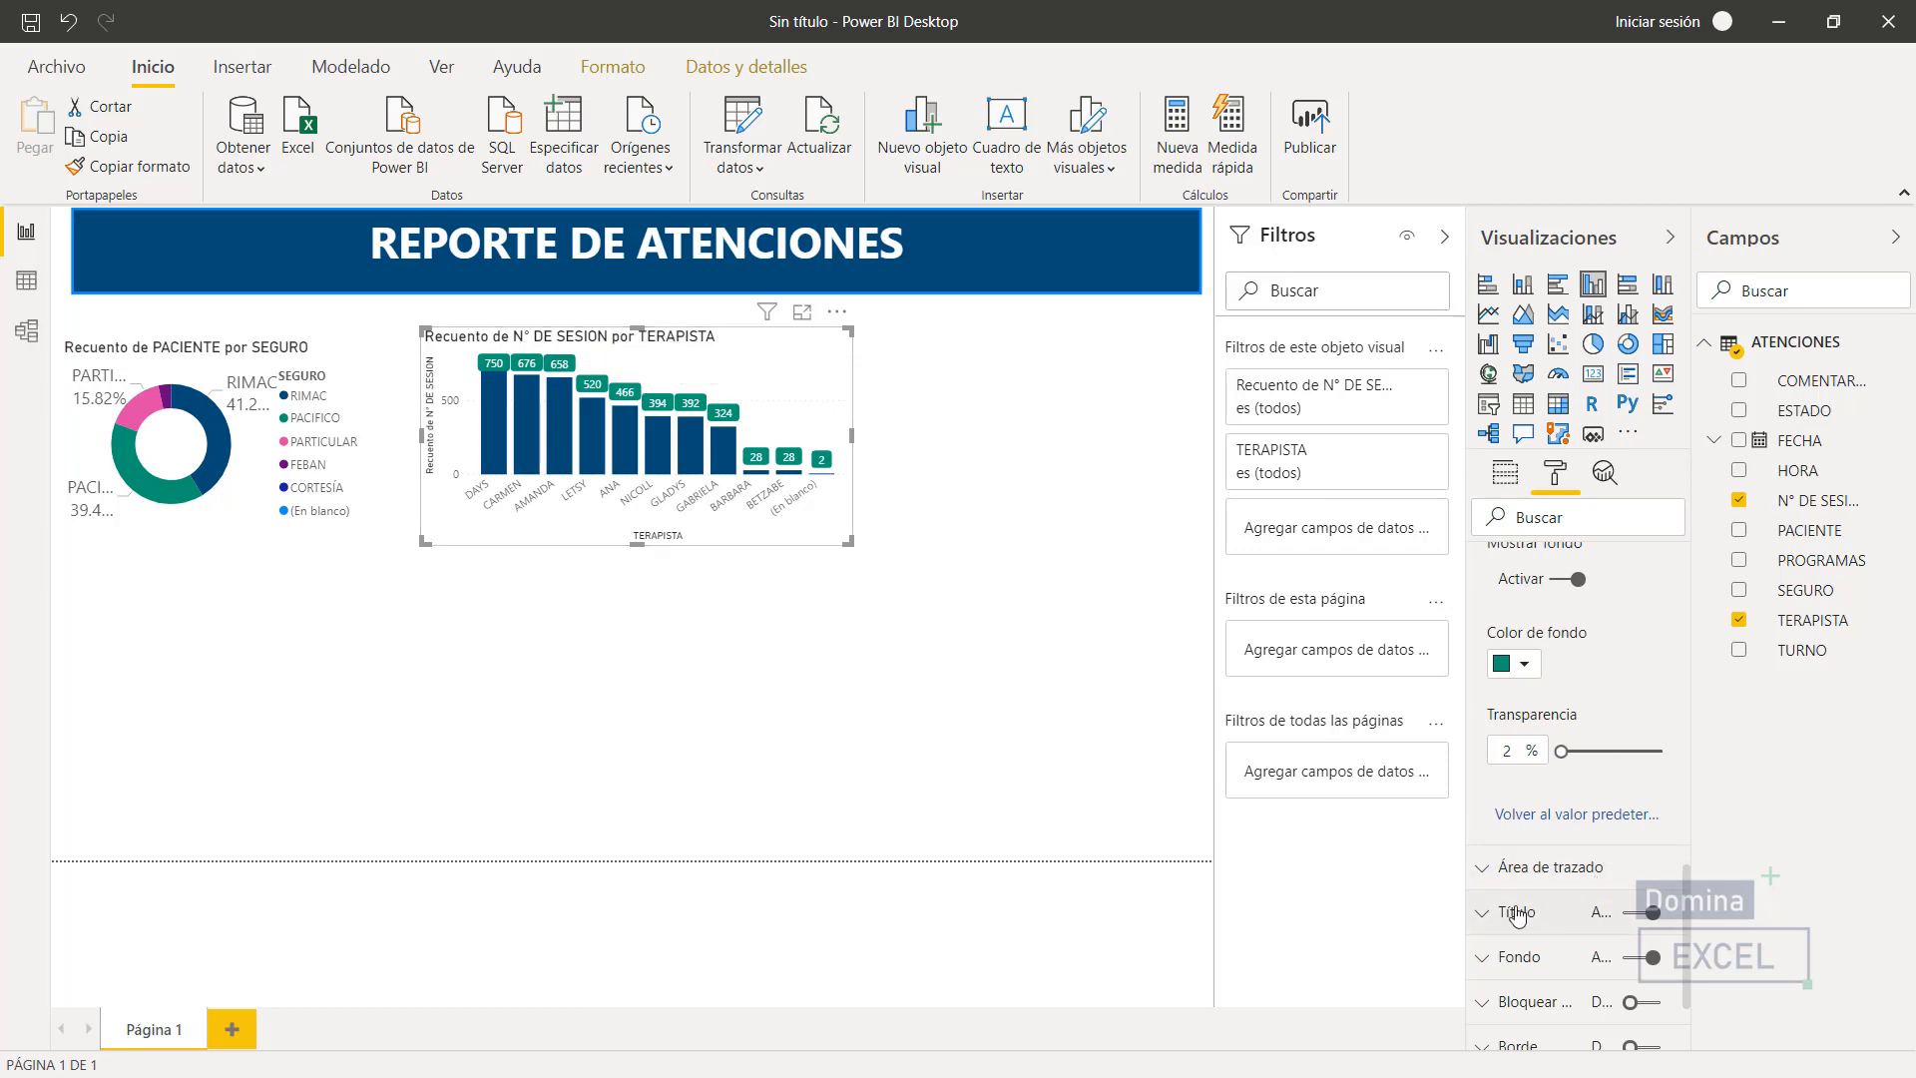
- Change the column chart's title text to ATENCIONES POR TERAPISTA
left_click(1484, 913)
scroll(1527, 798, "down", 3)
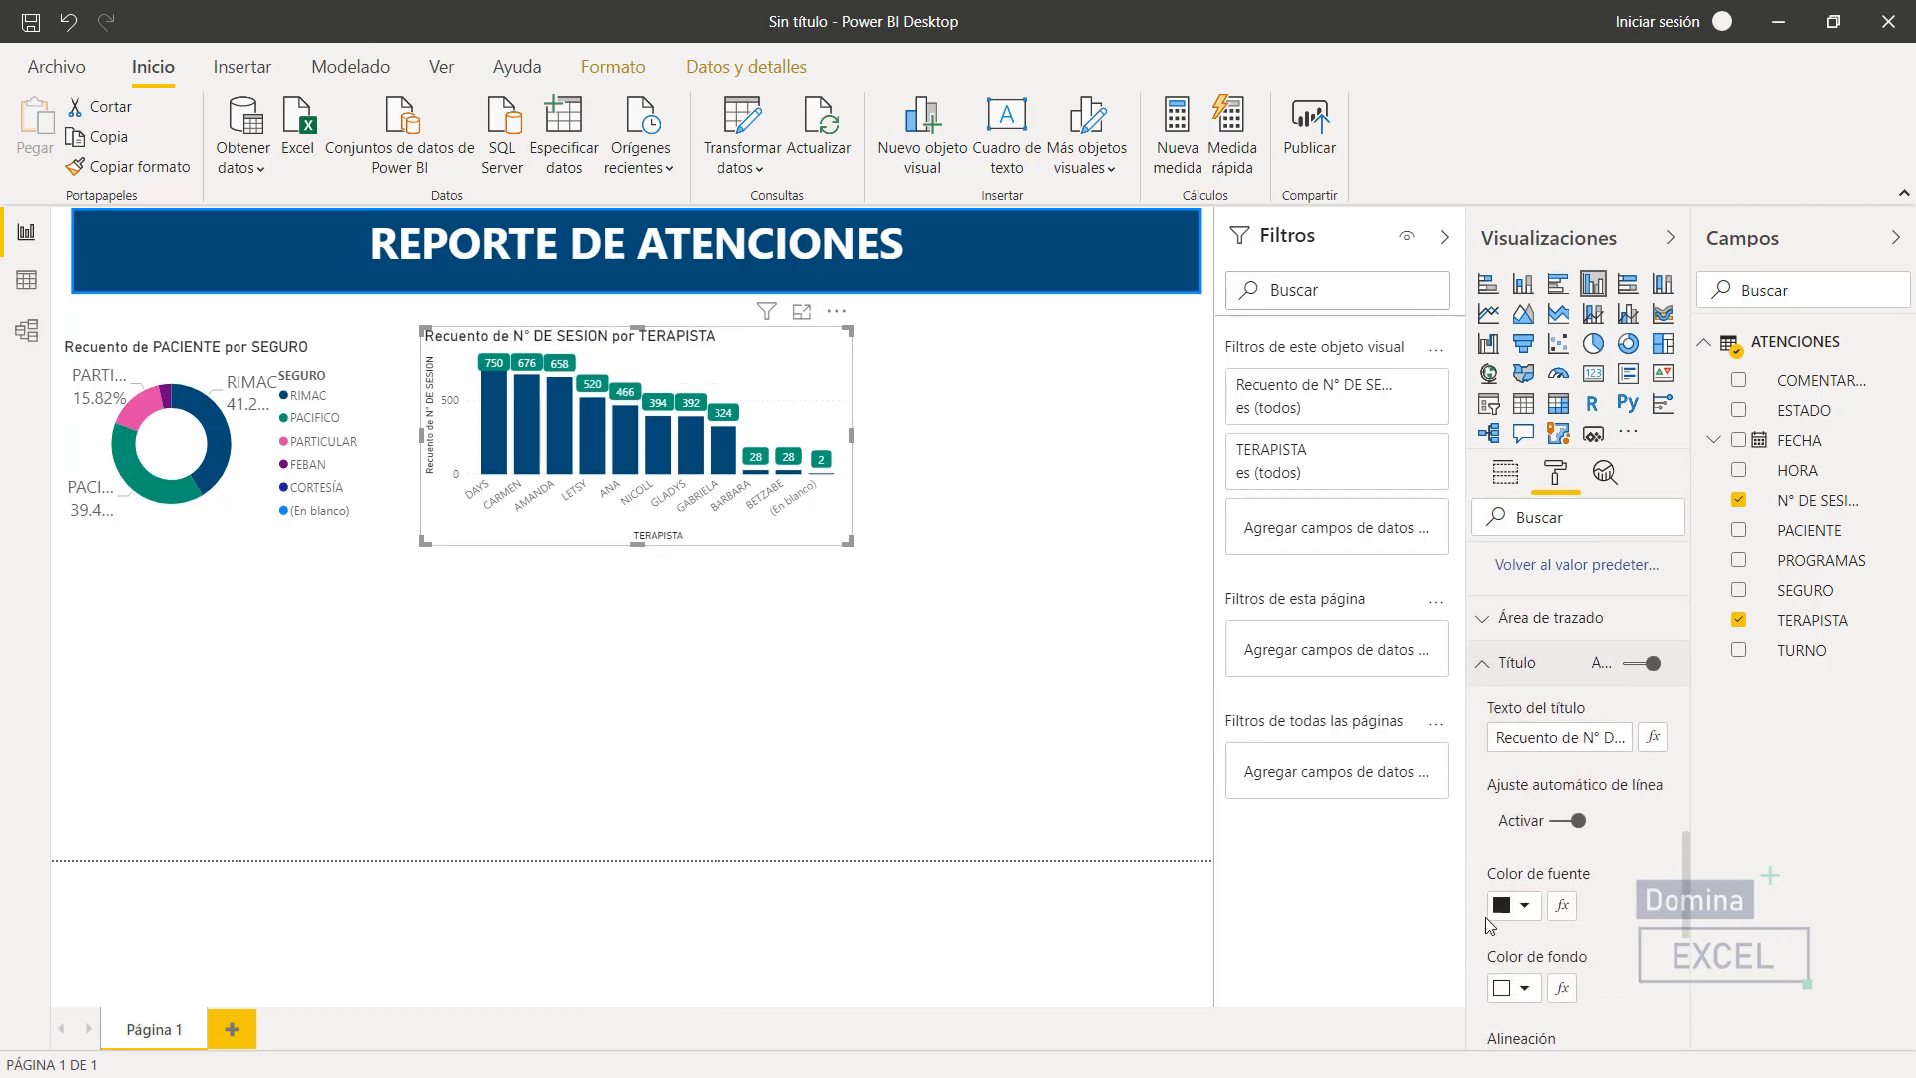
left_click(1540, 736)
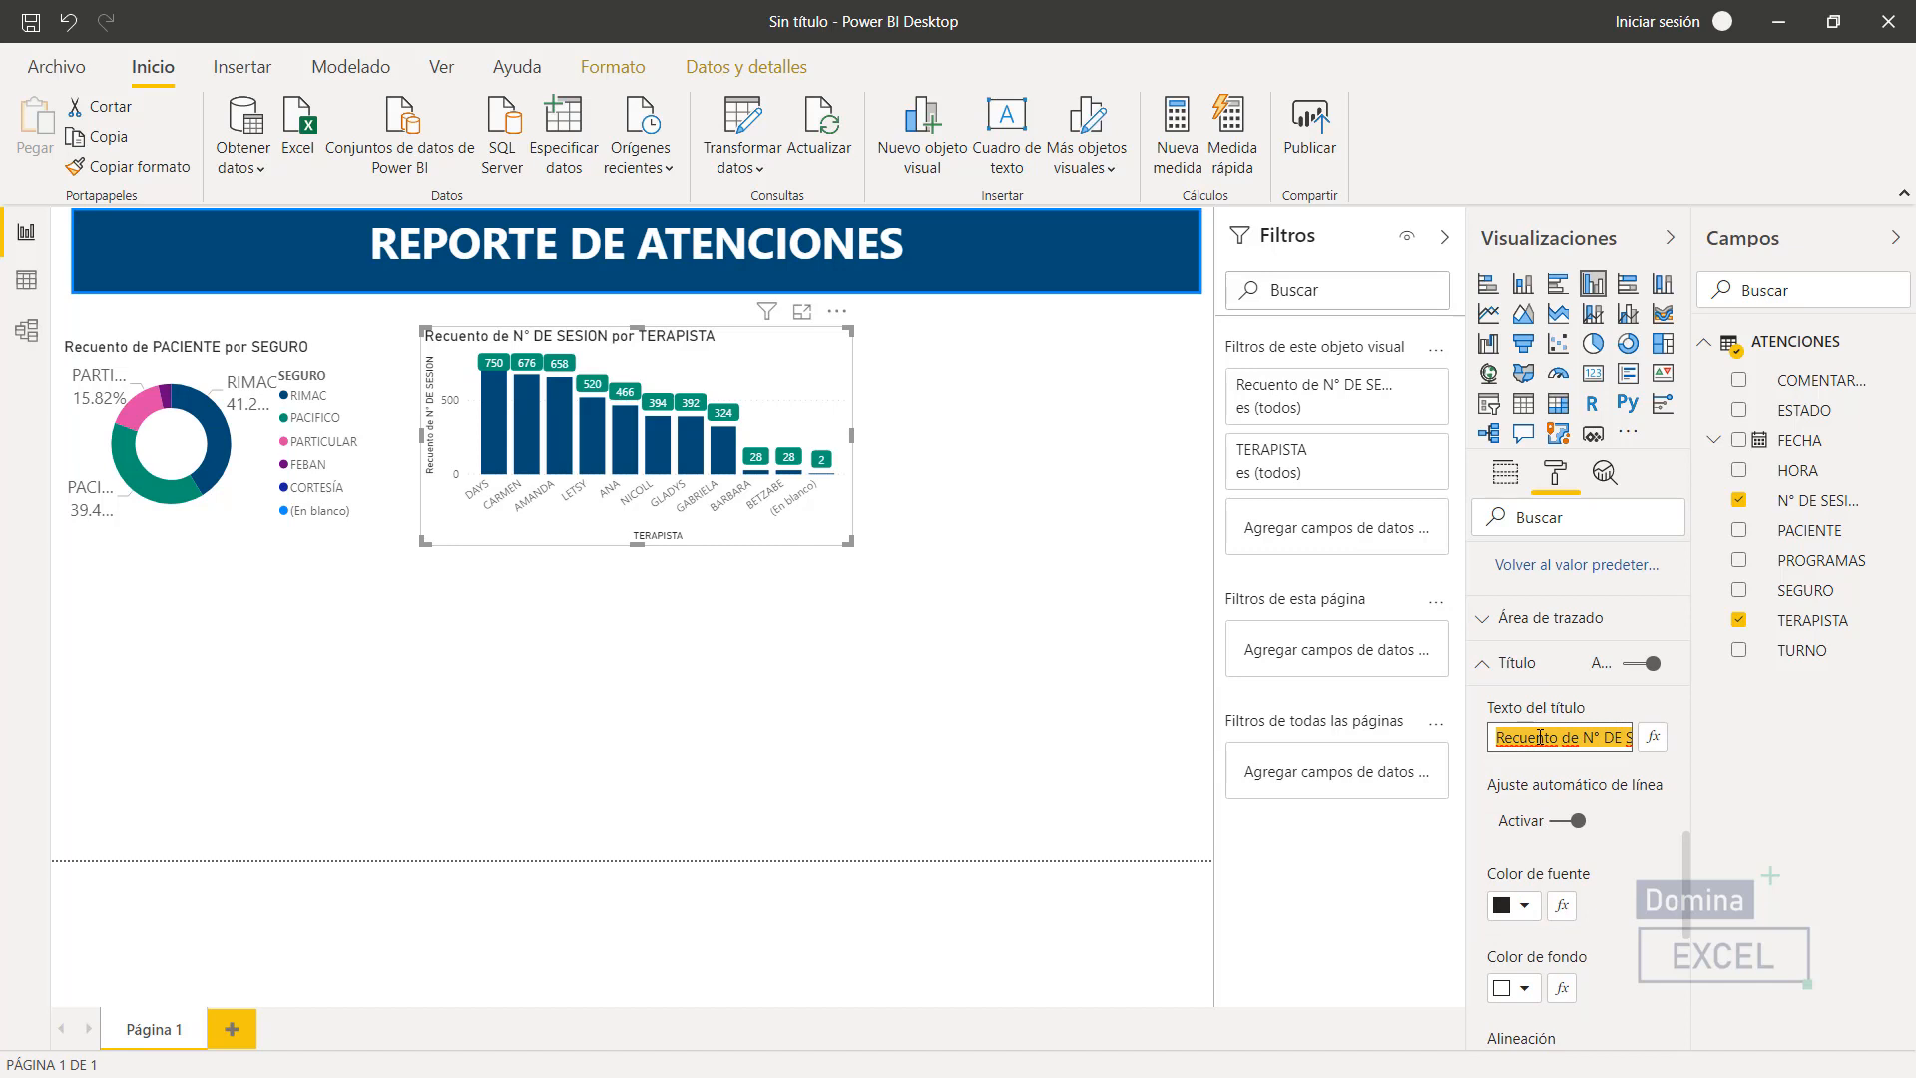
type("ATE")
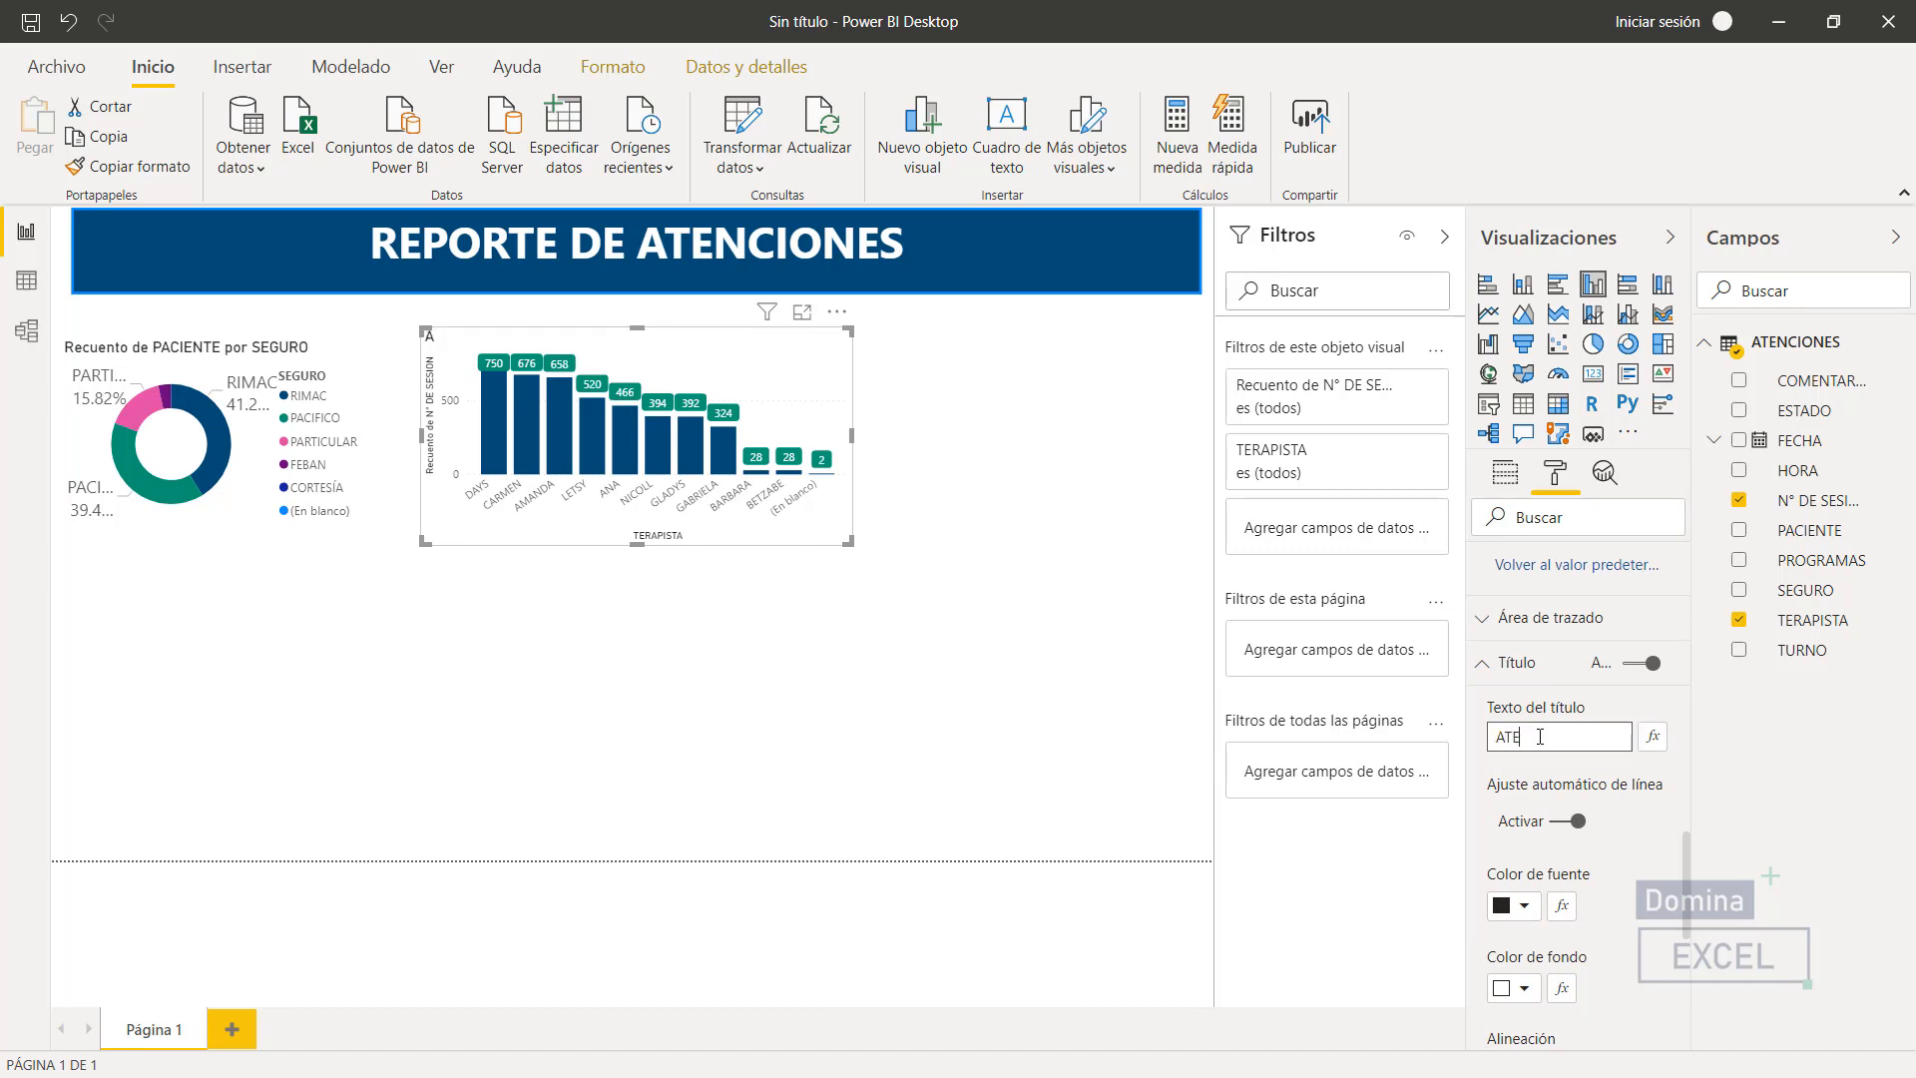
type("NCIONES POR TERAPISTA")
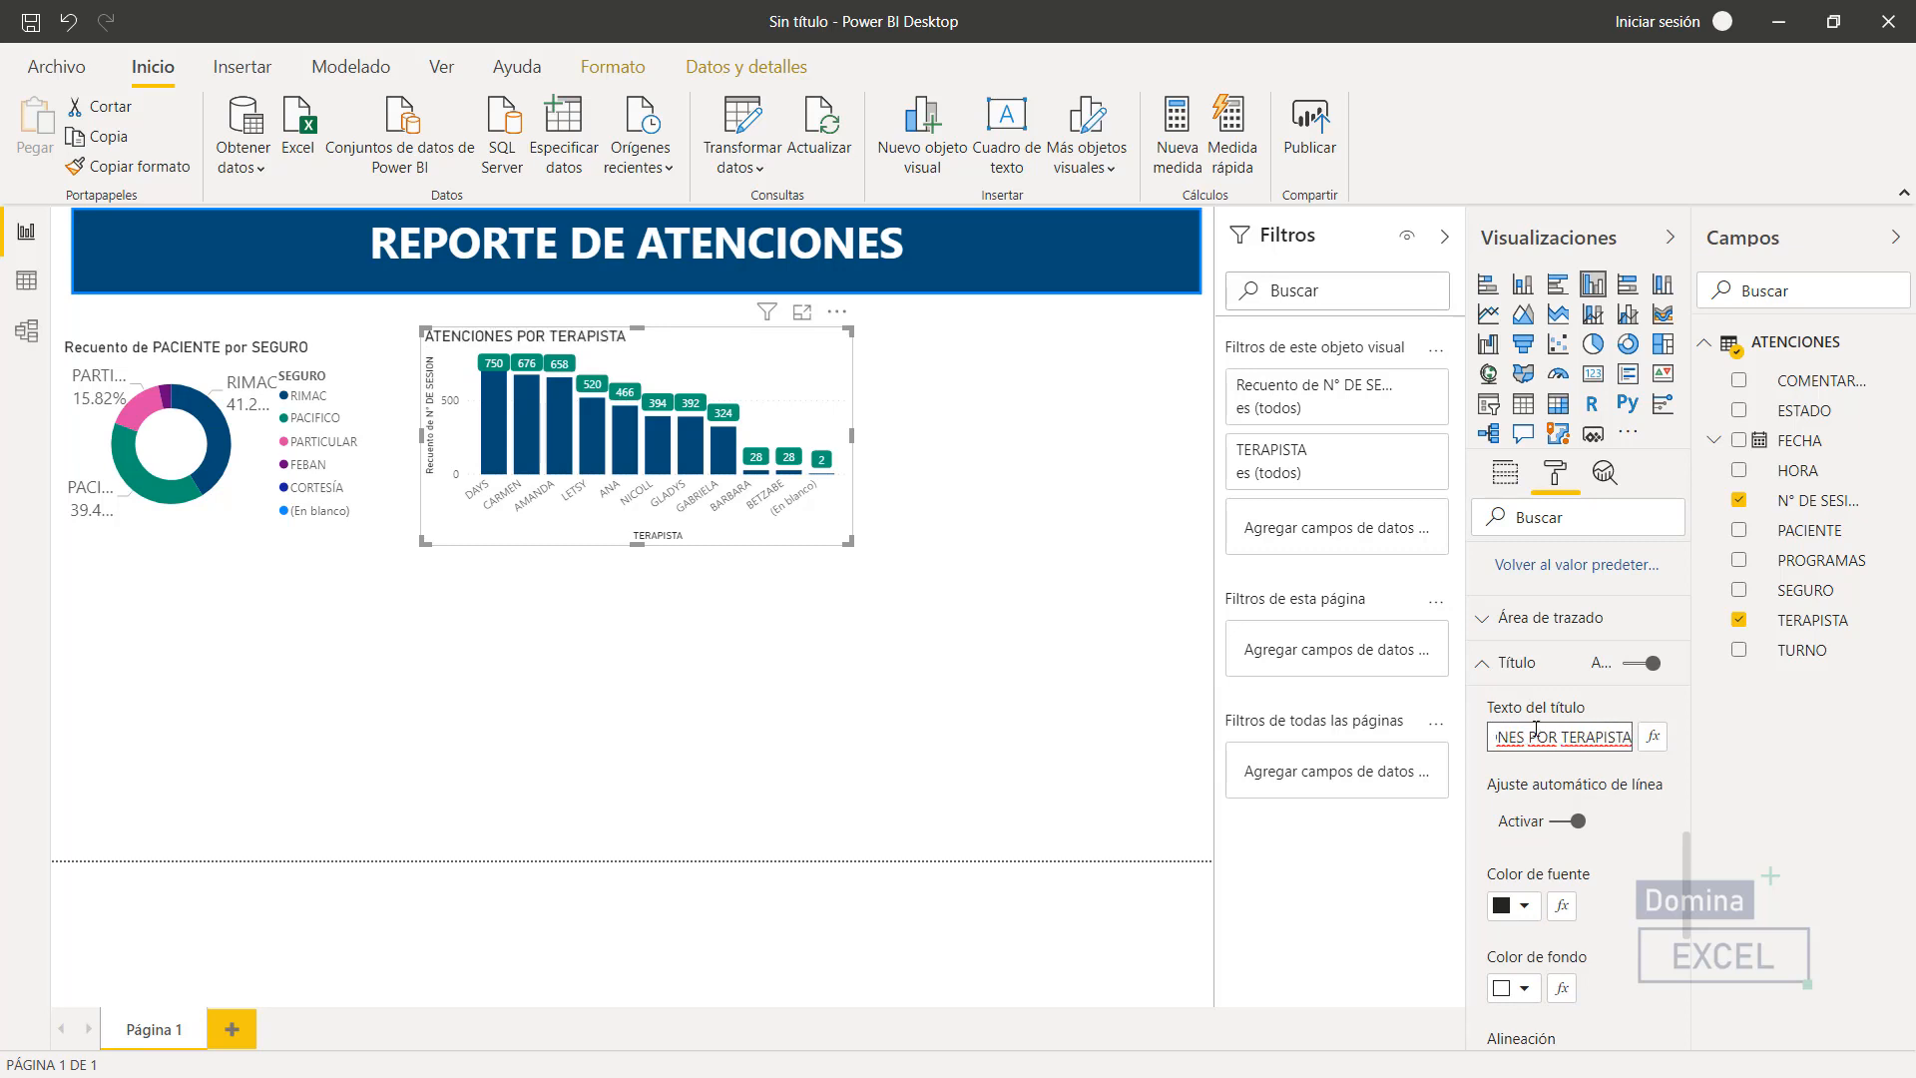
left_click(1099, 709)
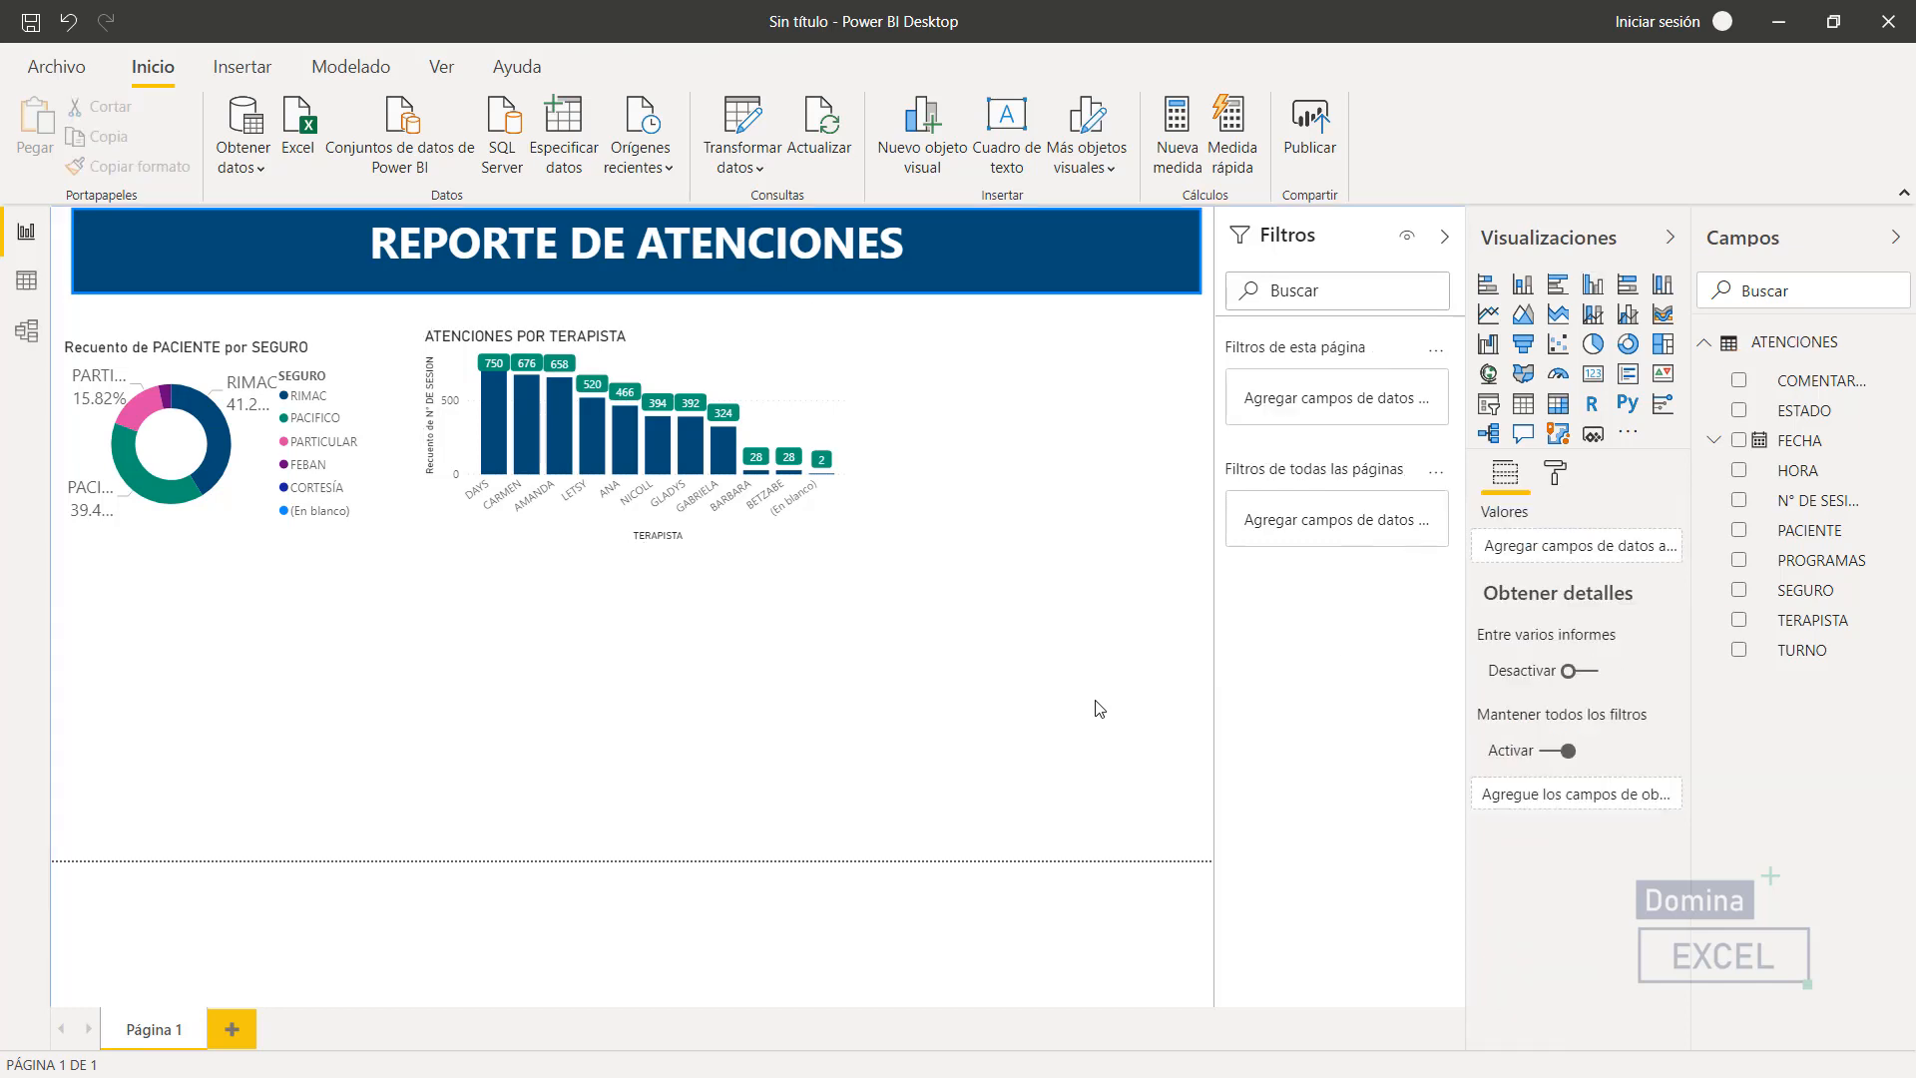
- Format the column chart's title with white text on the same green background as the data labels, centre-aligned
left_click(550, 344)
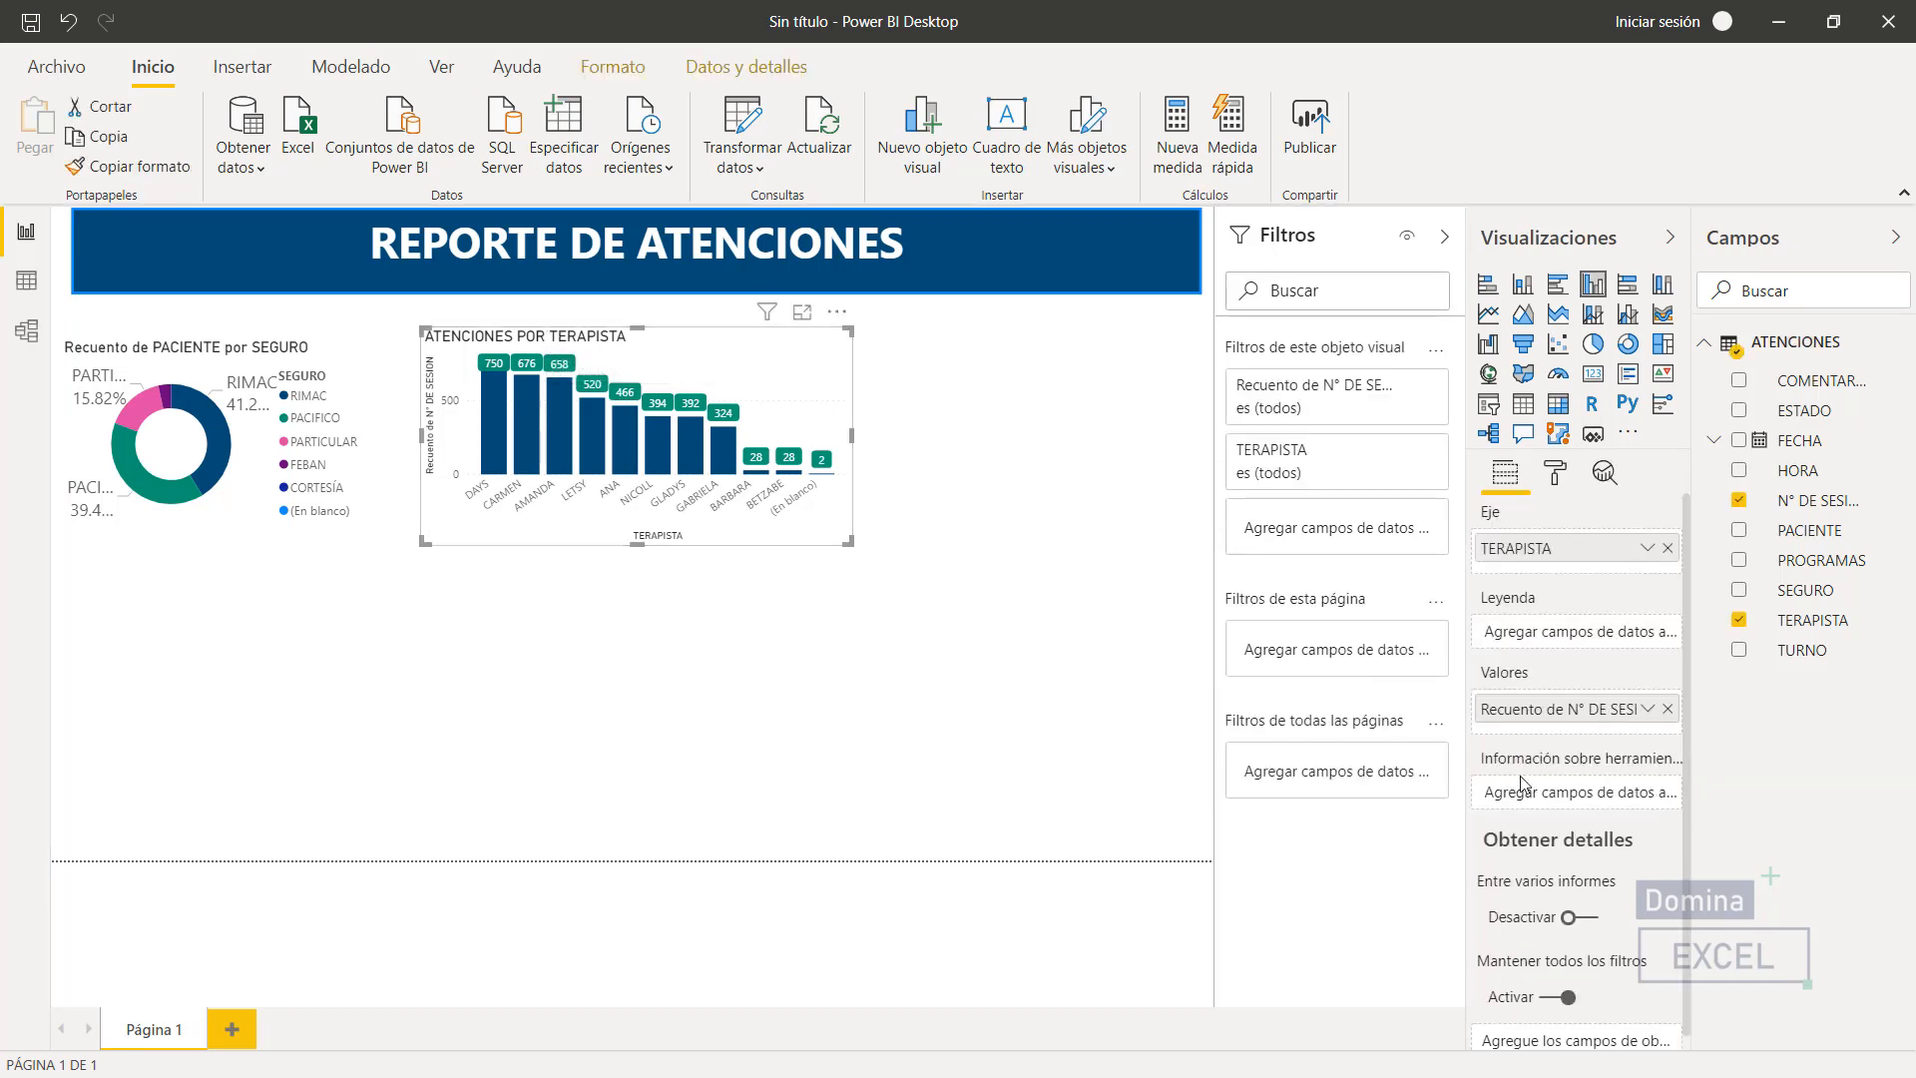
scroll(1523, 783, "down", 1)
left_click(1550, 477)
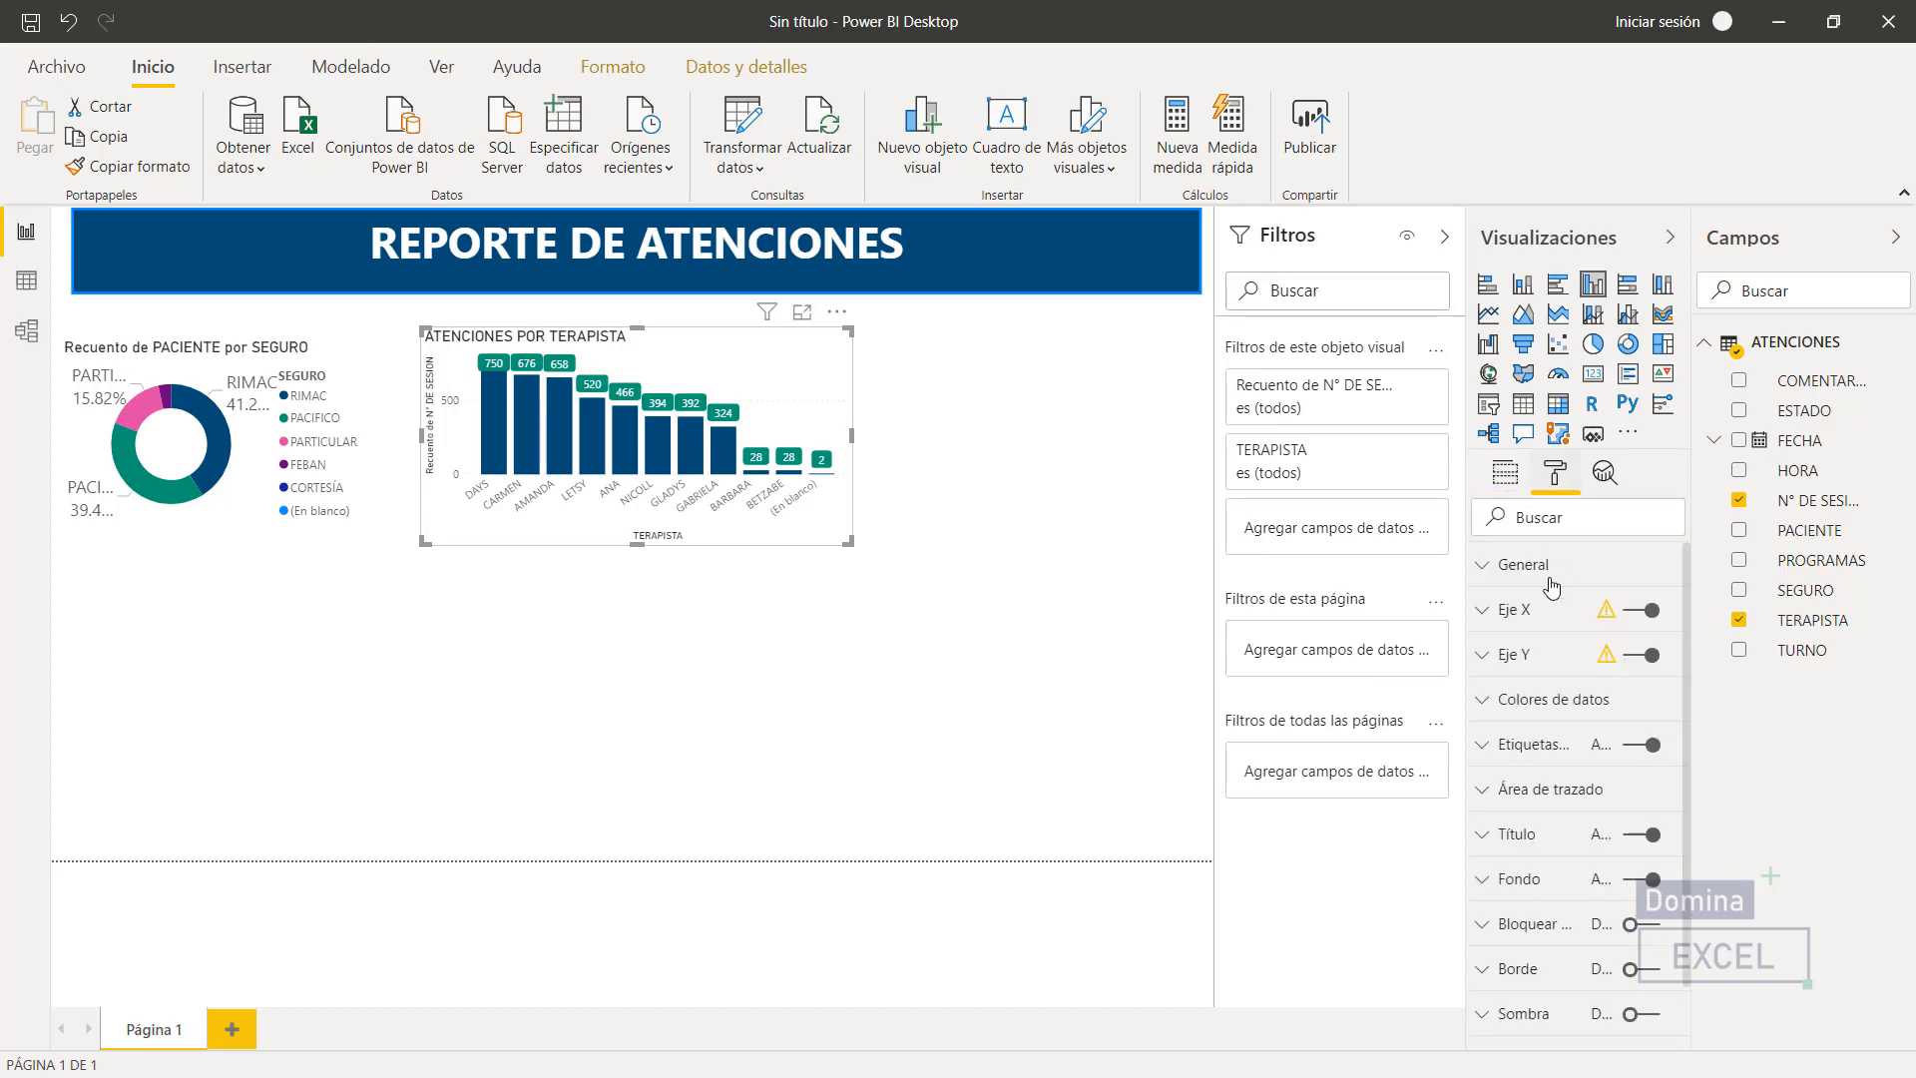
scroll(1547, 843, "down", 1)
left_click(1488, 761)
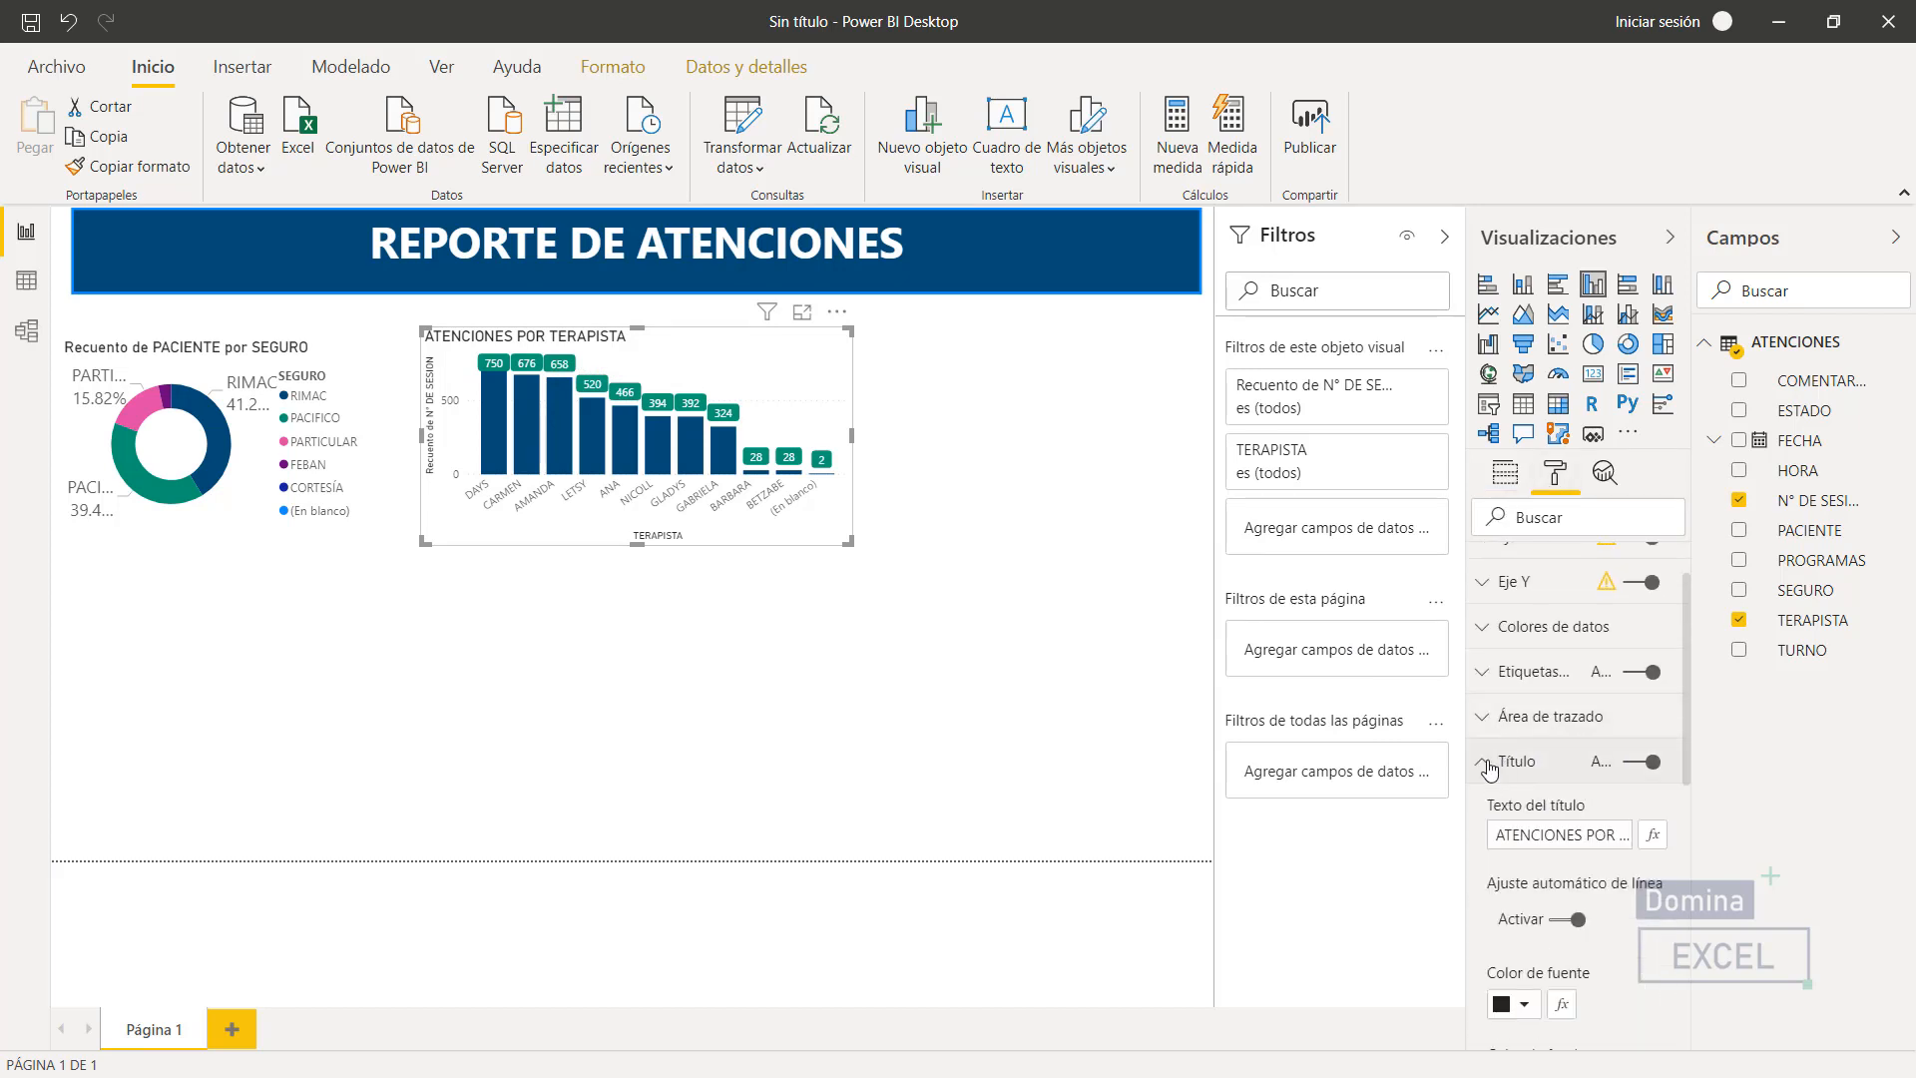
scroll(1552, 848, "down", 1)
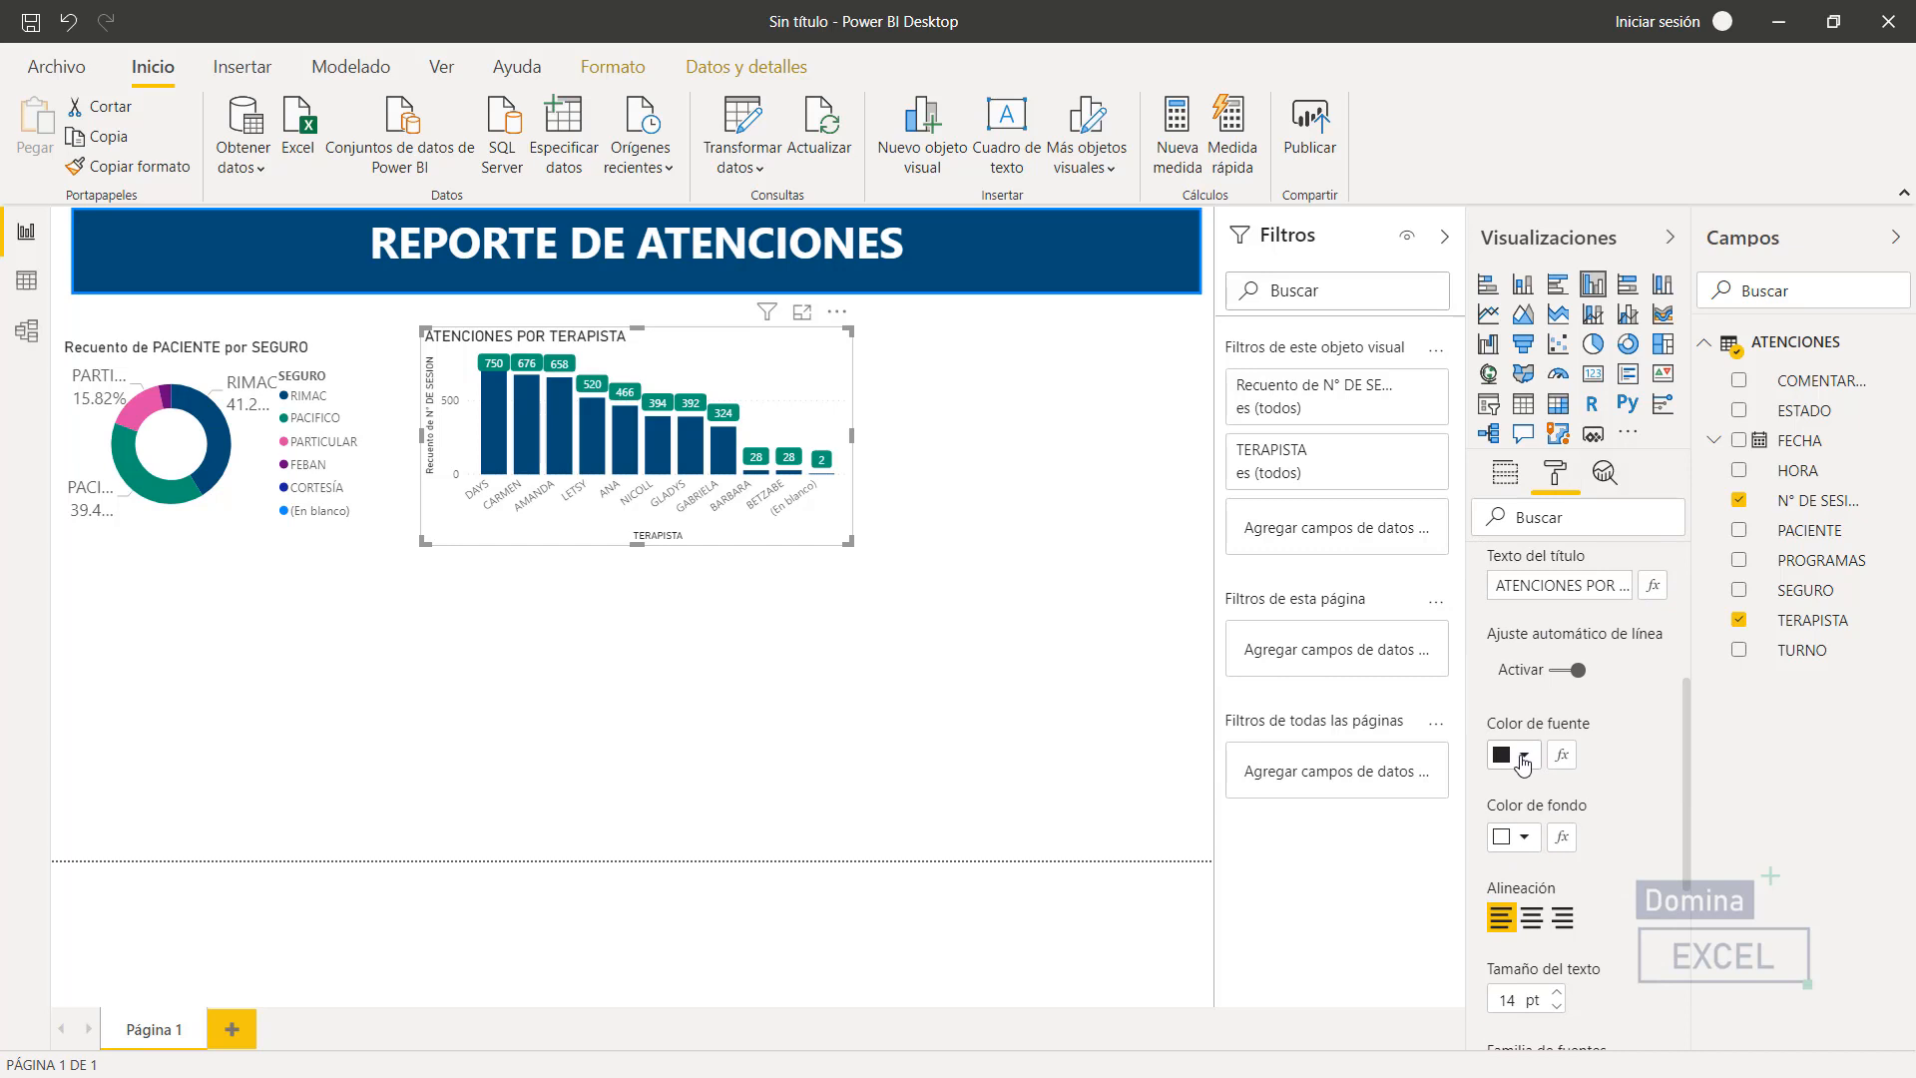
left_click(1522, 760)
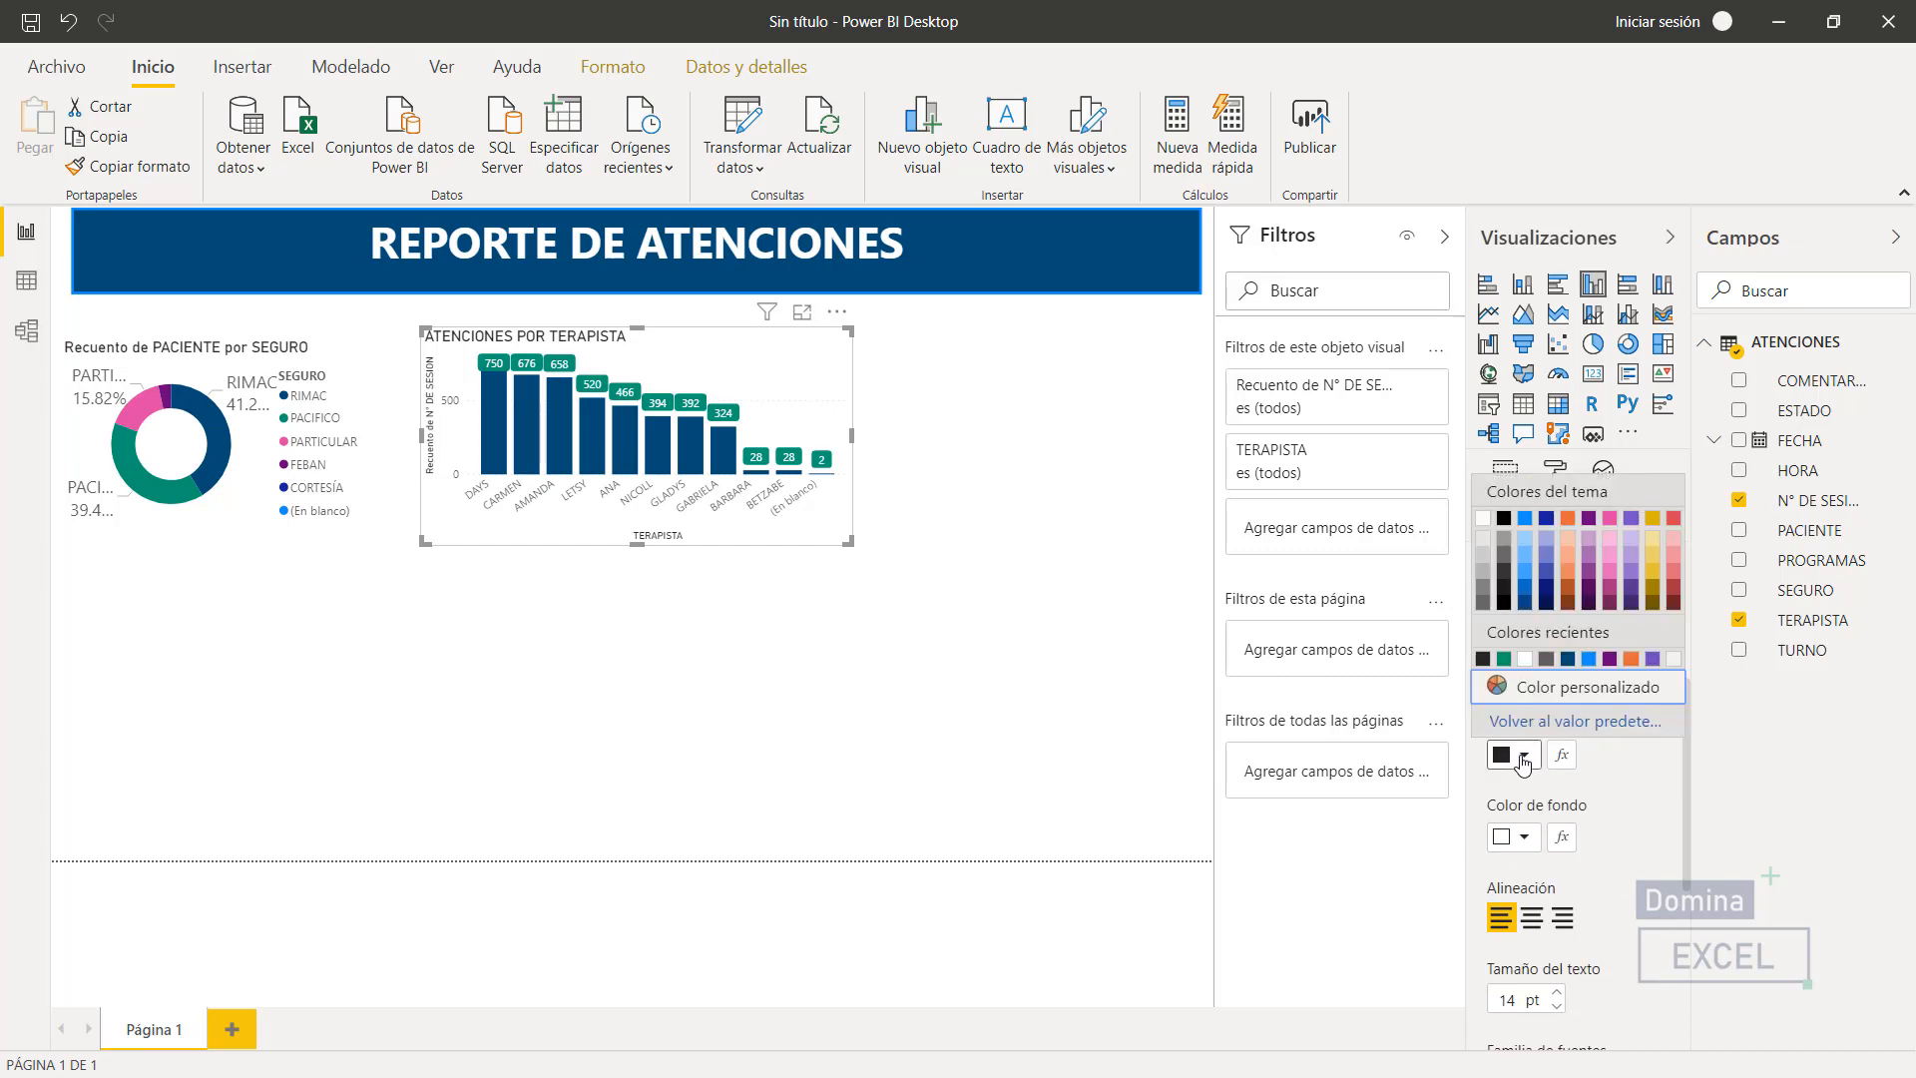
left_click(1516, 667)
left_click(1522, 841)
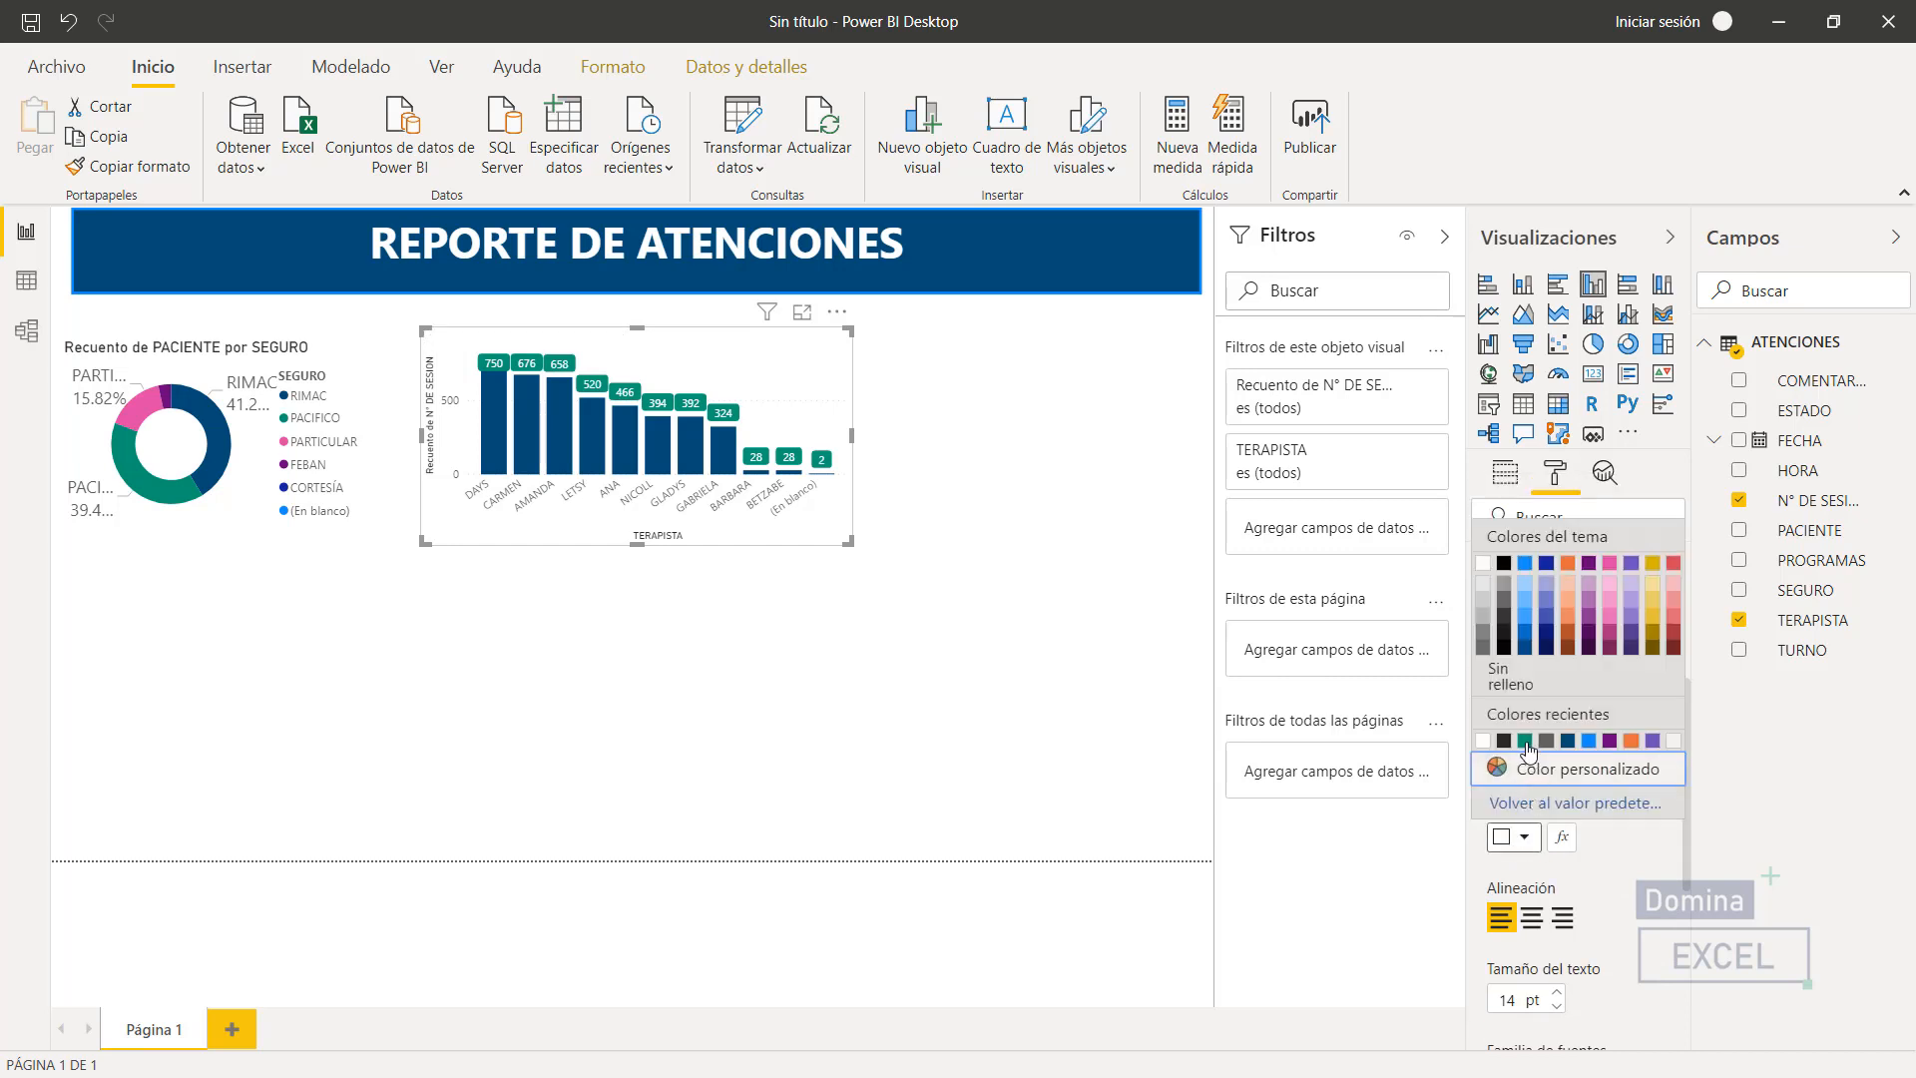
left_click(1530, 751)
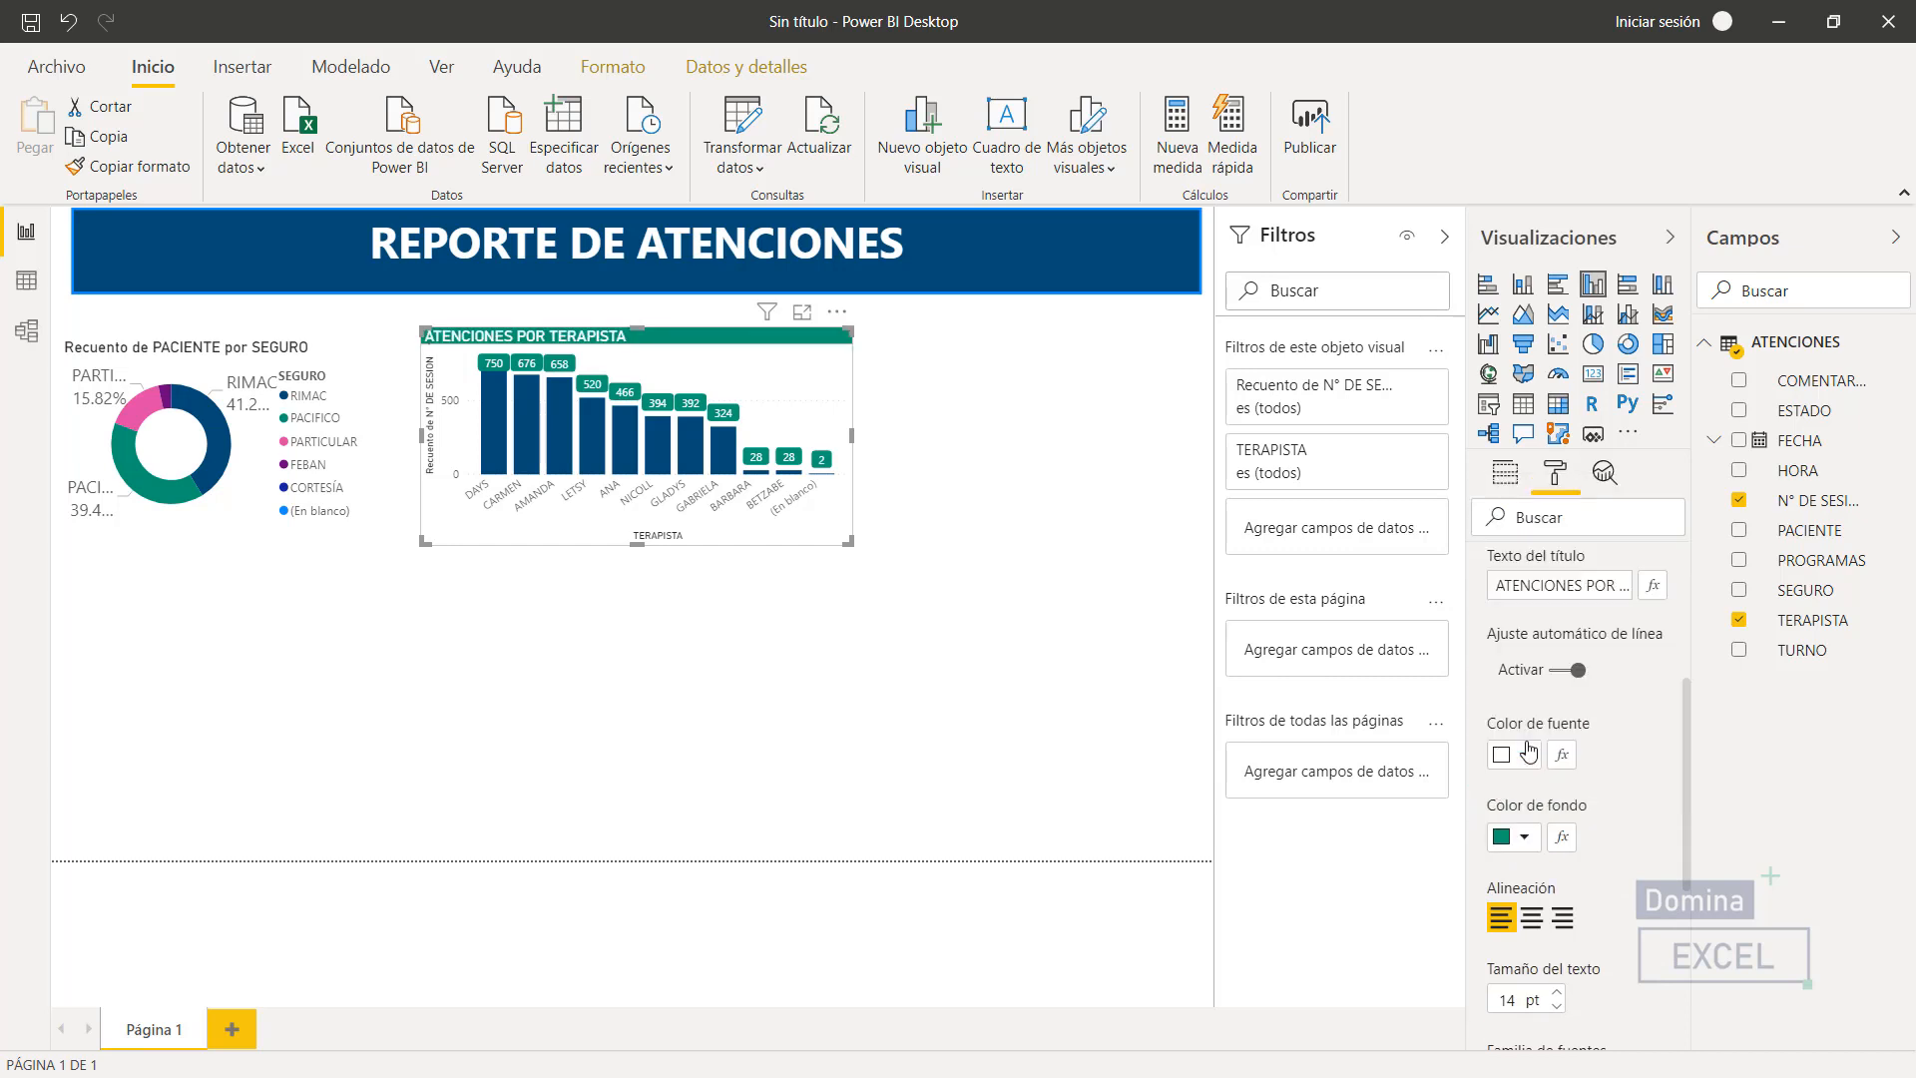
left_click(1535, 920)
left_click(1090, 523)
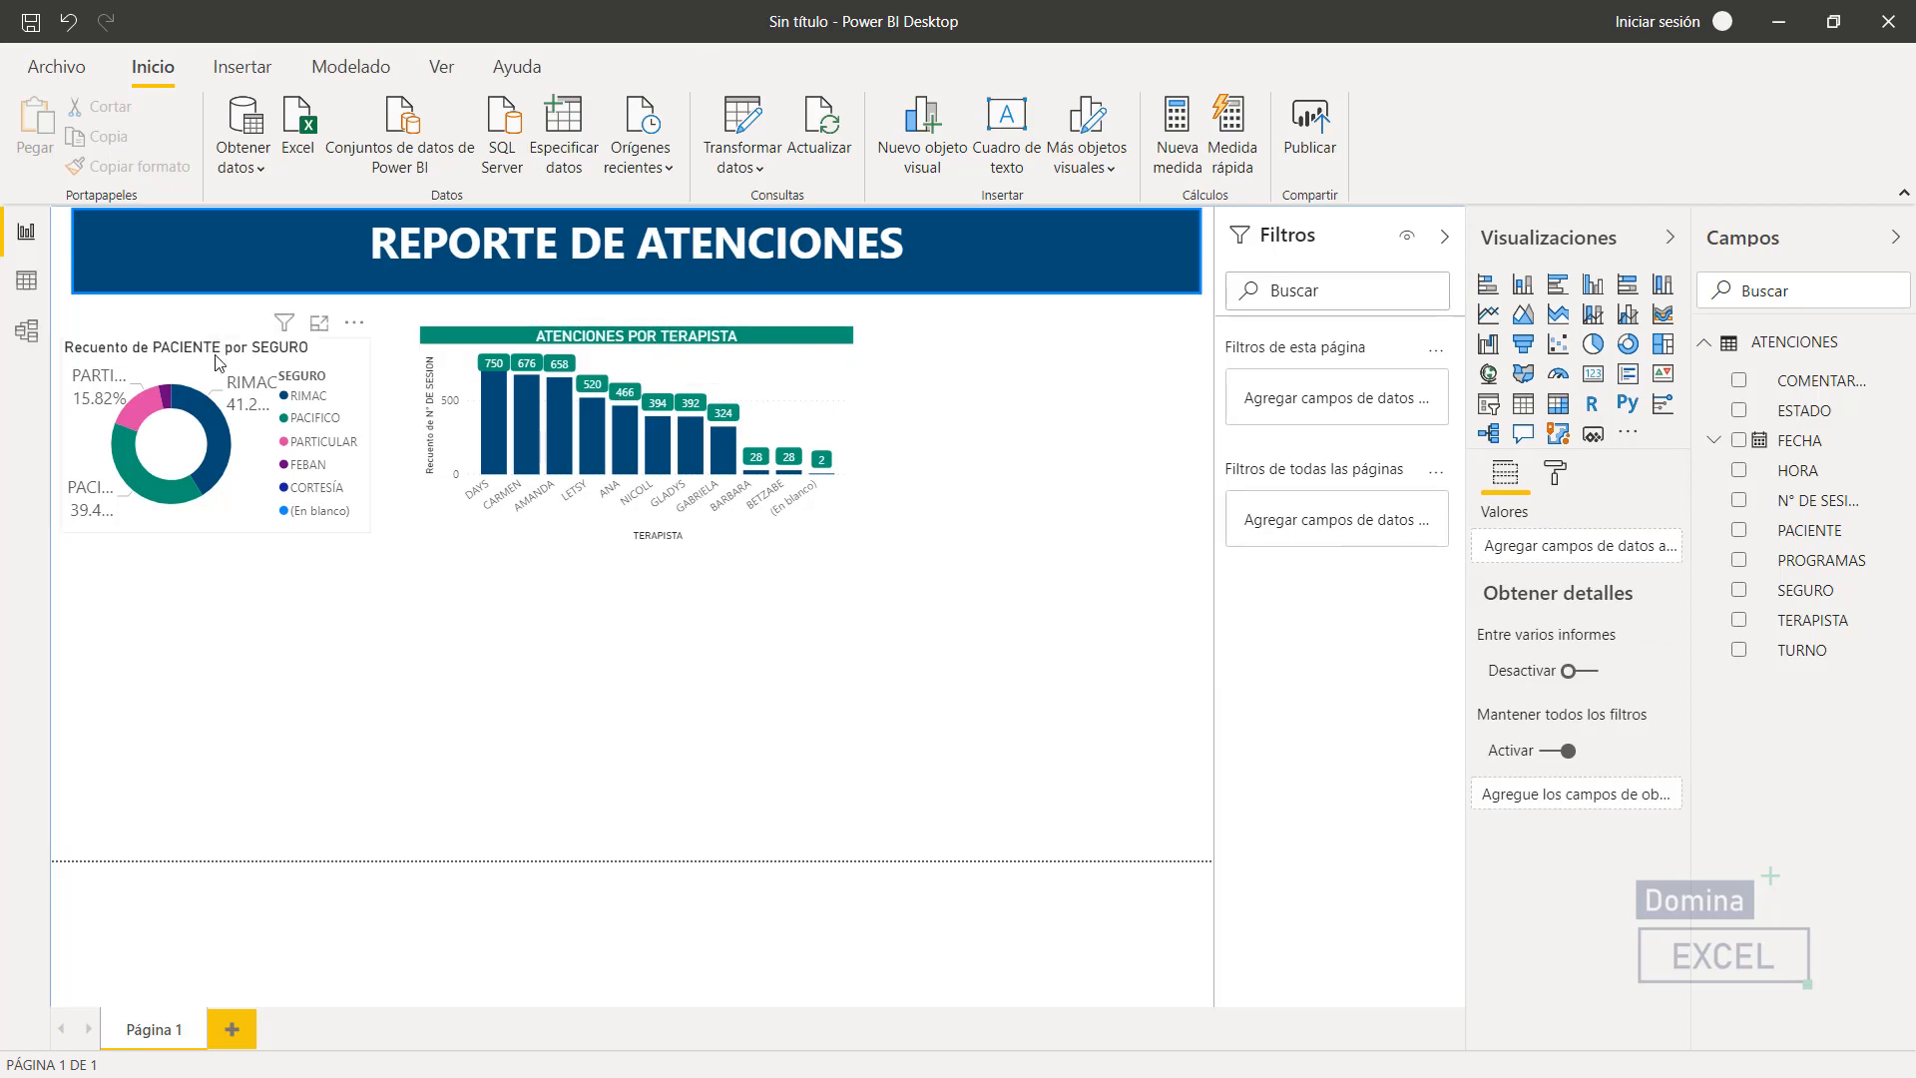
- Copy the column chart's formatting onto the donut chart with the format painter
left_click(809, 367)
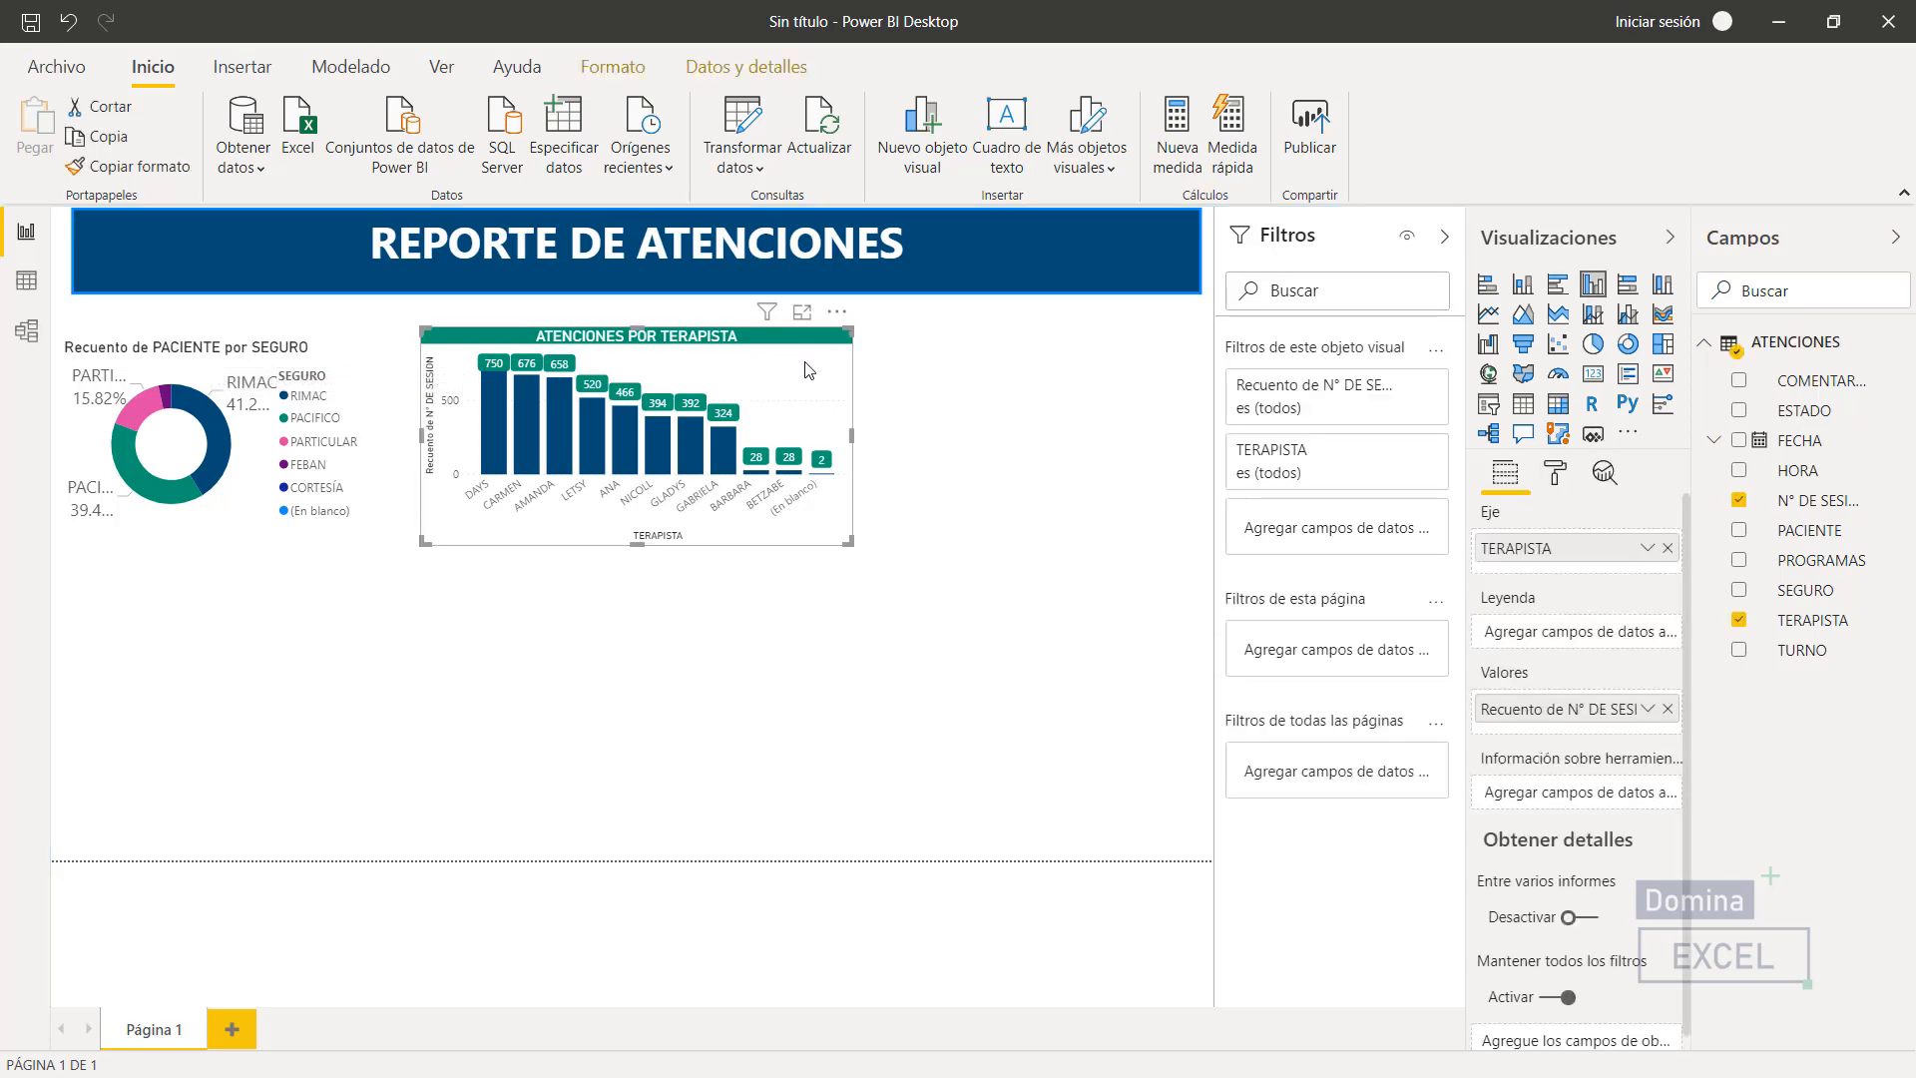
left_click(133, 167)
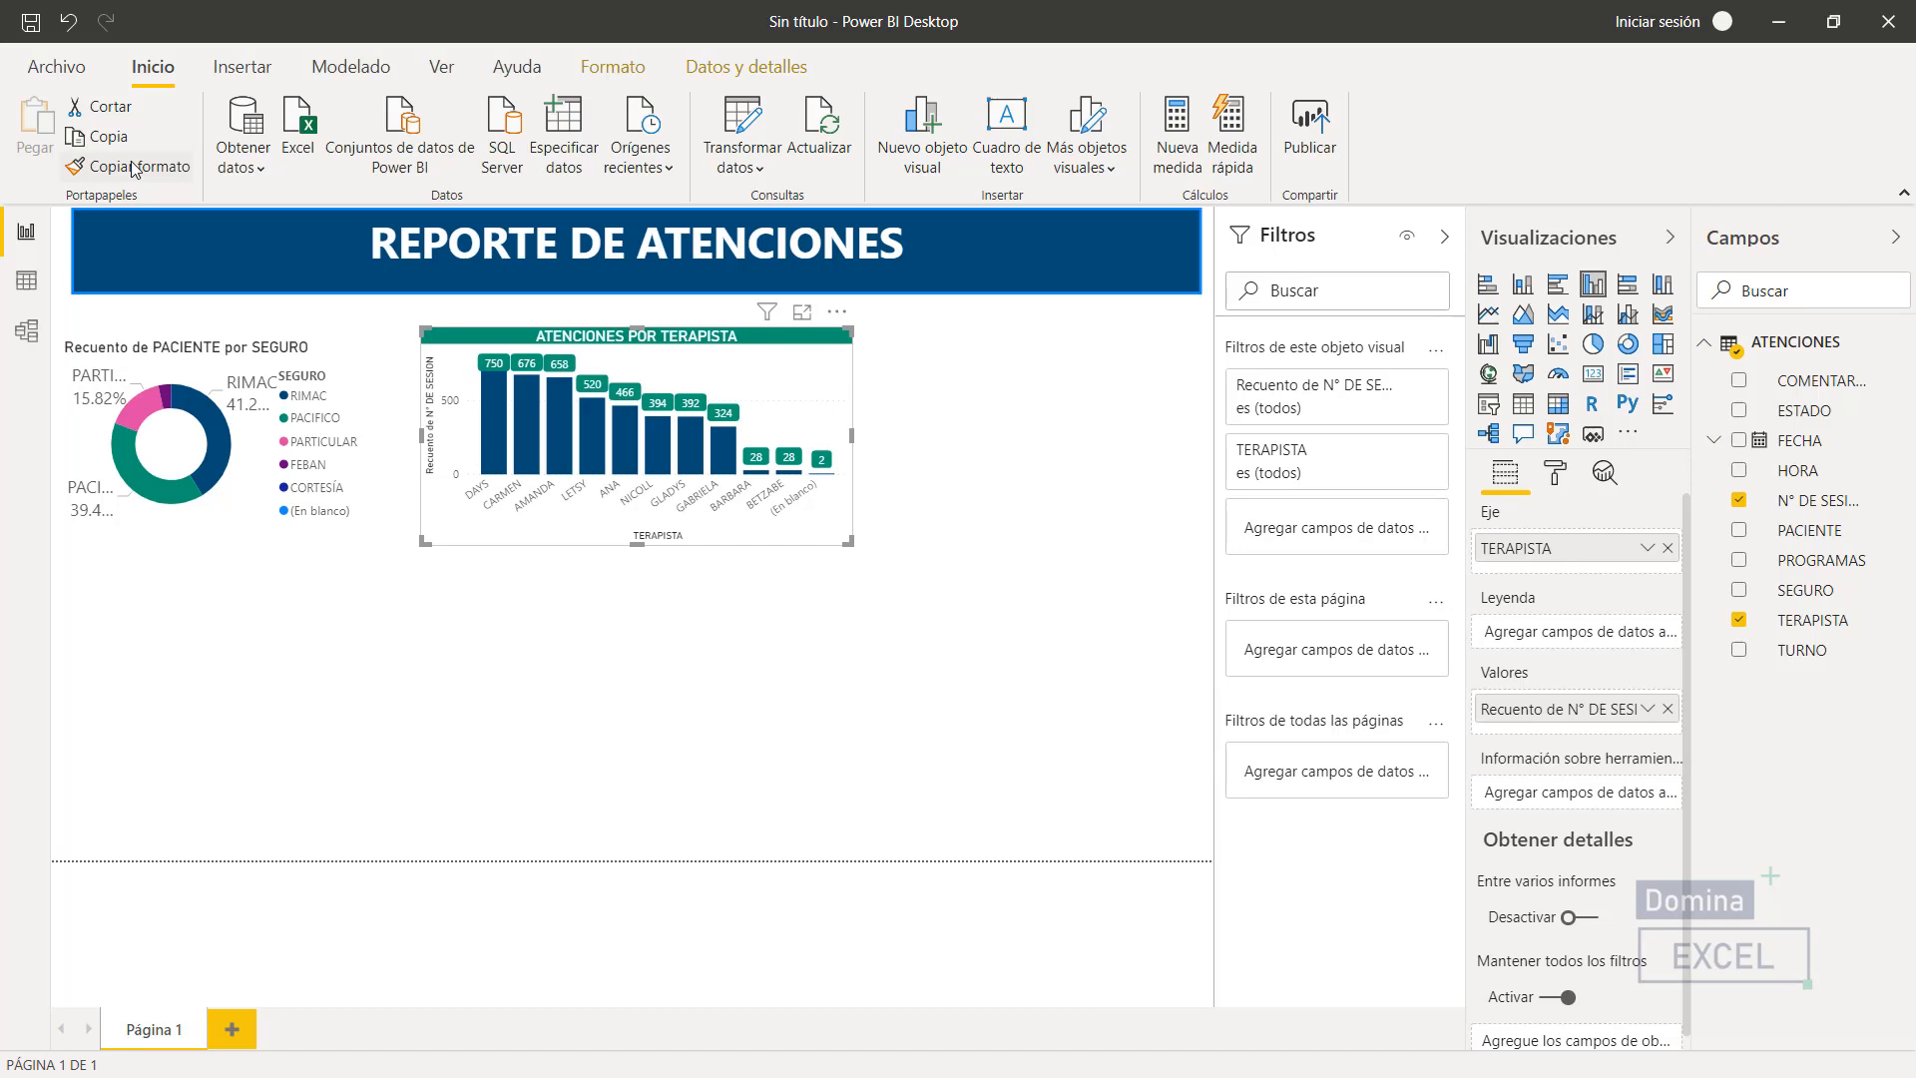
left_click(102, 351)
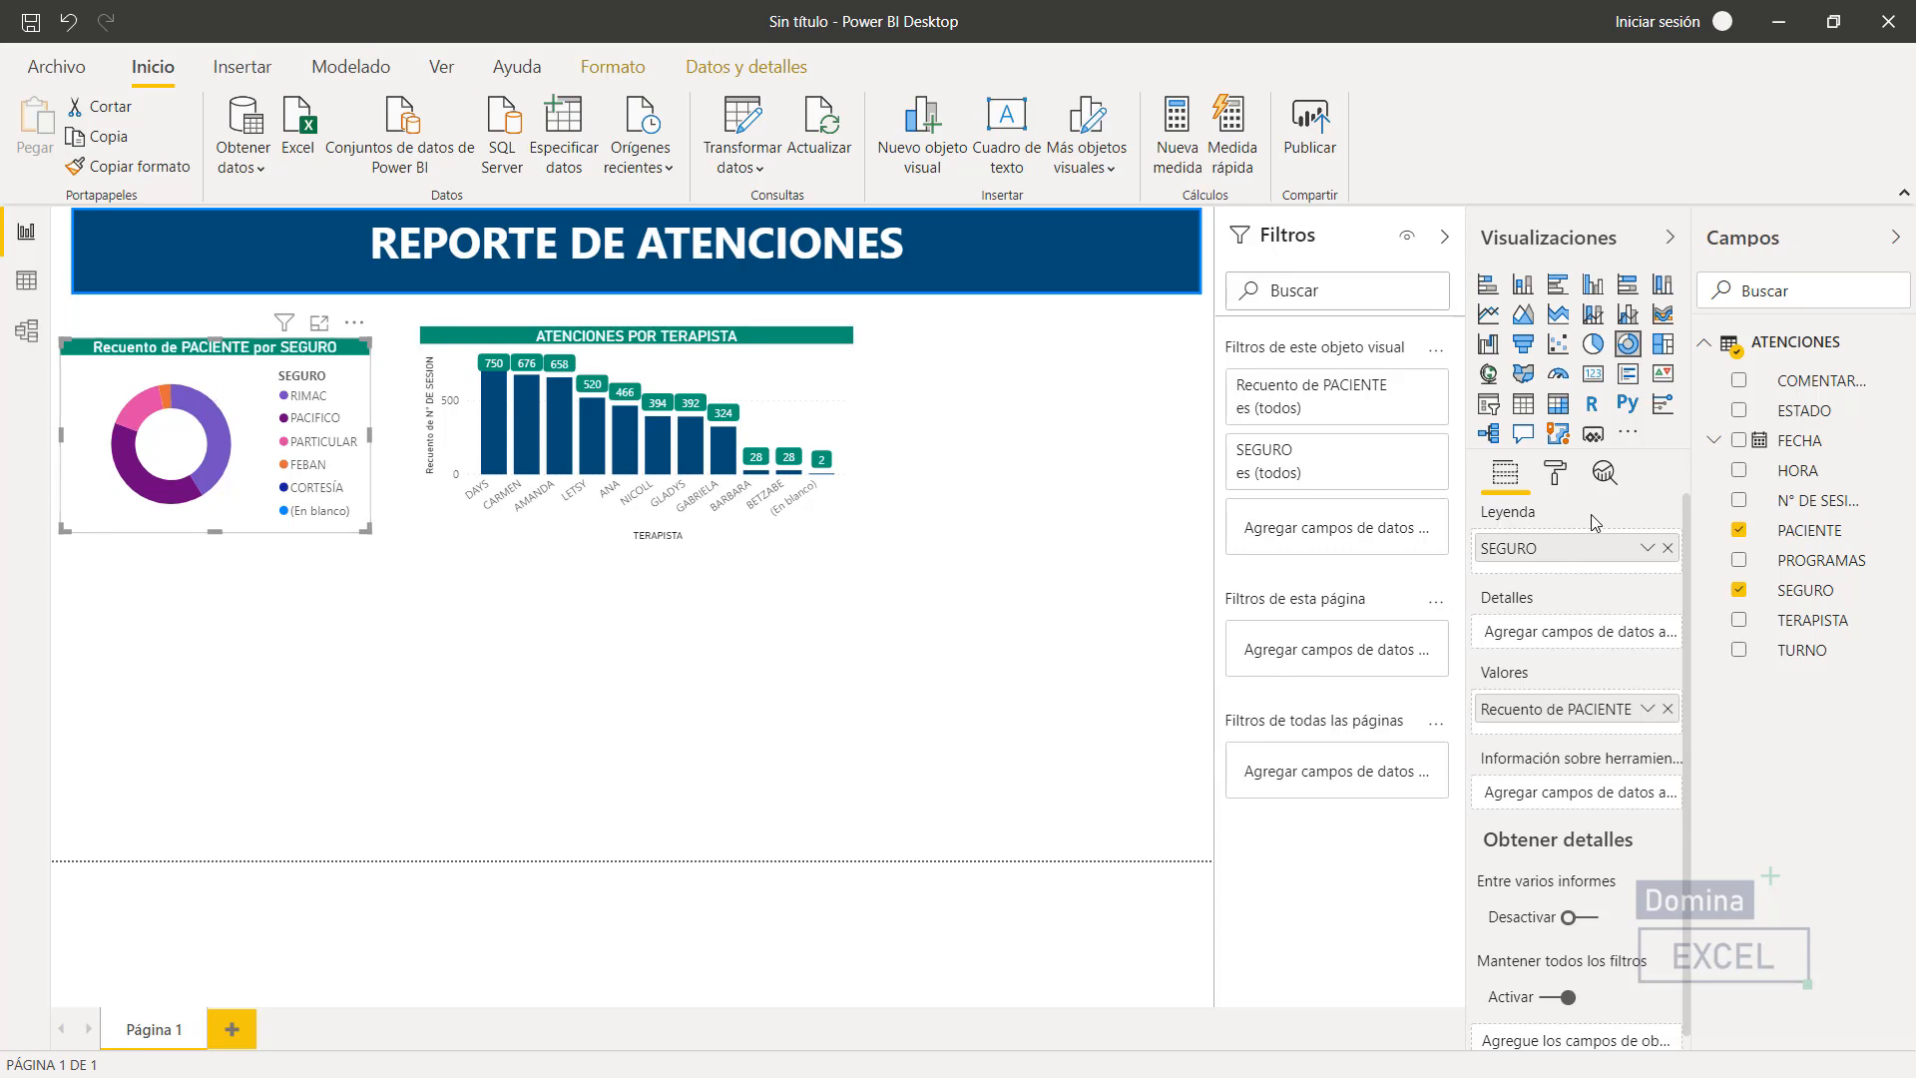
- Set the donut chart's RIMAC slice to the banner's dark blue and its PACIFICO slice to the title's green
left_click(1555, 472)
left_click(1508, 619)
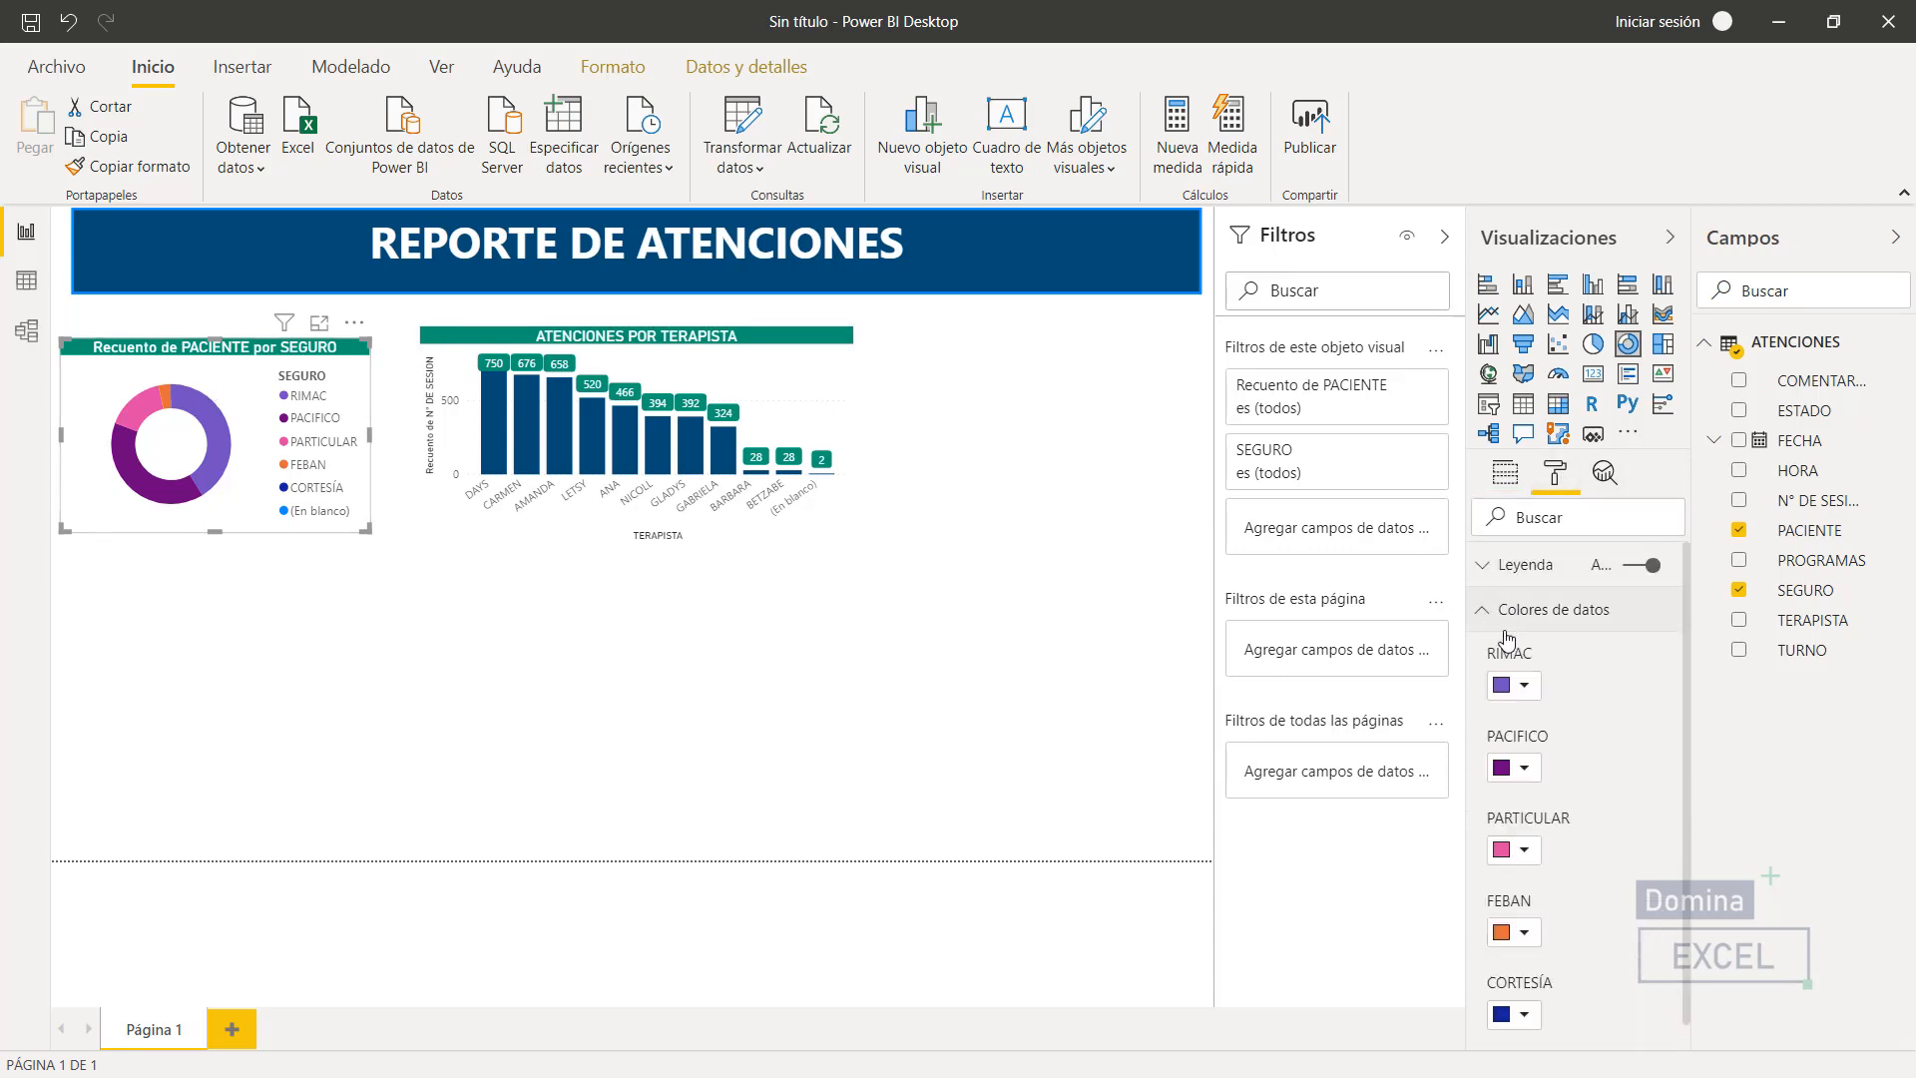
left_click(1524, 685)
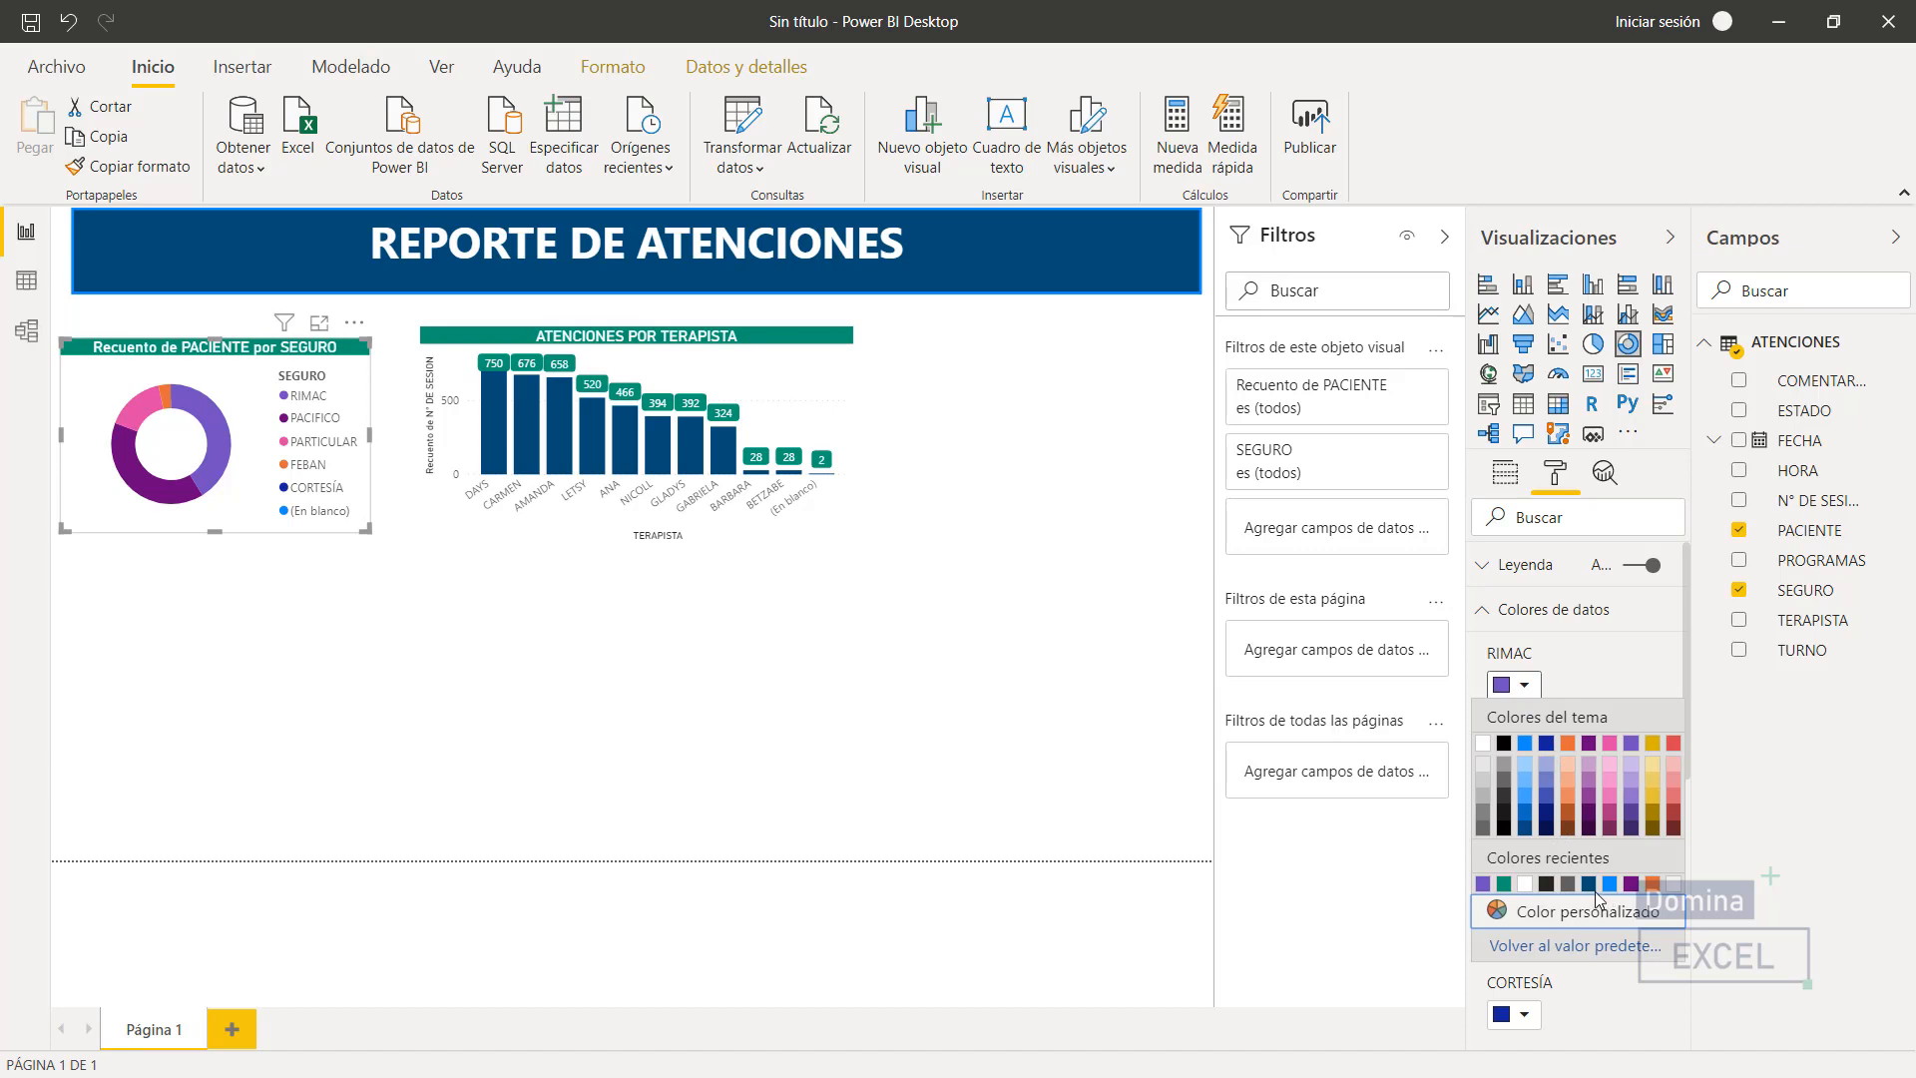
key("Escape")
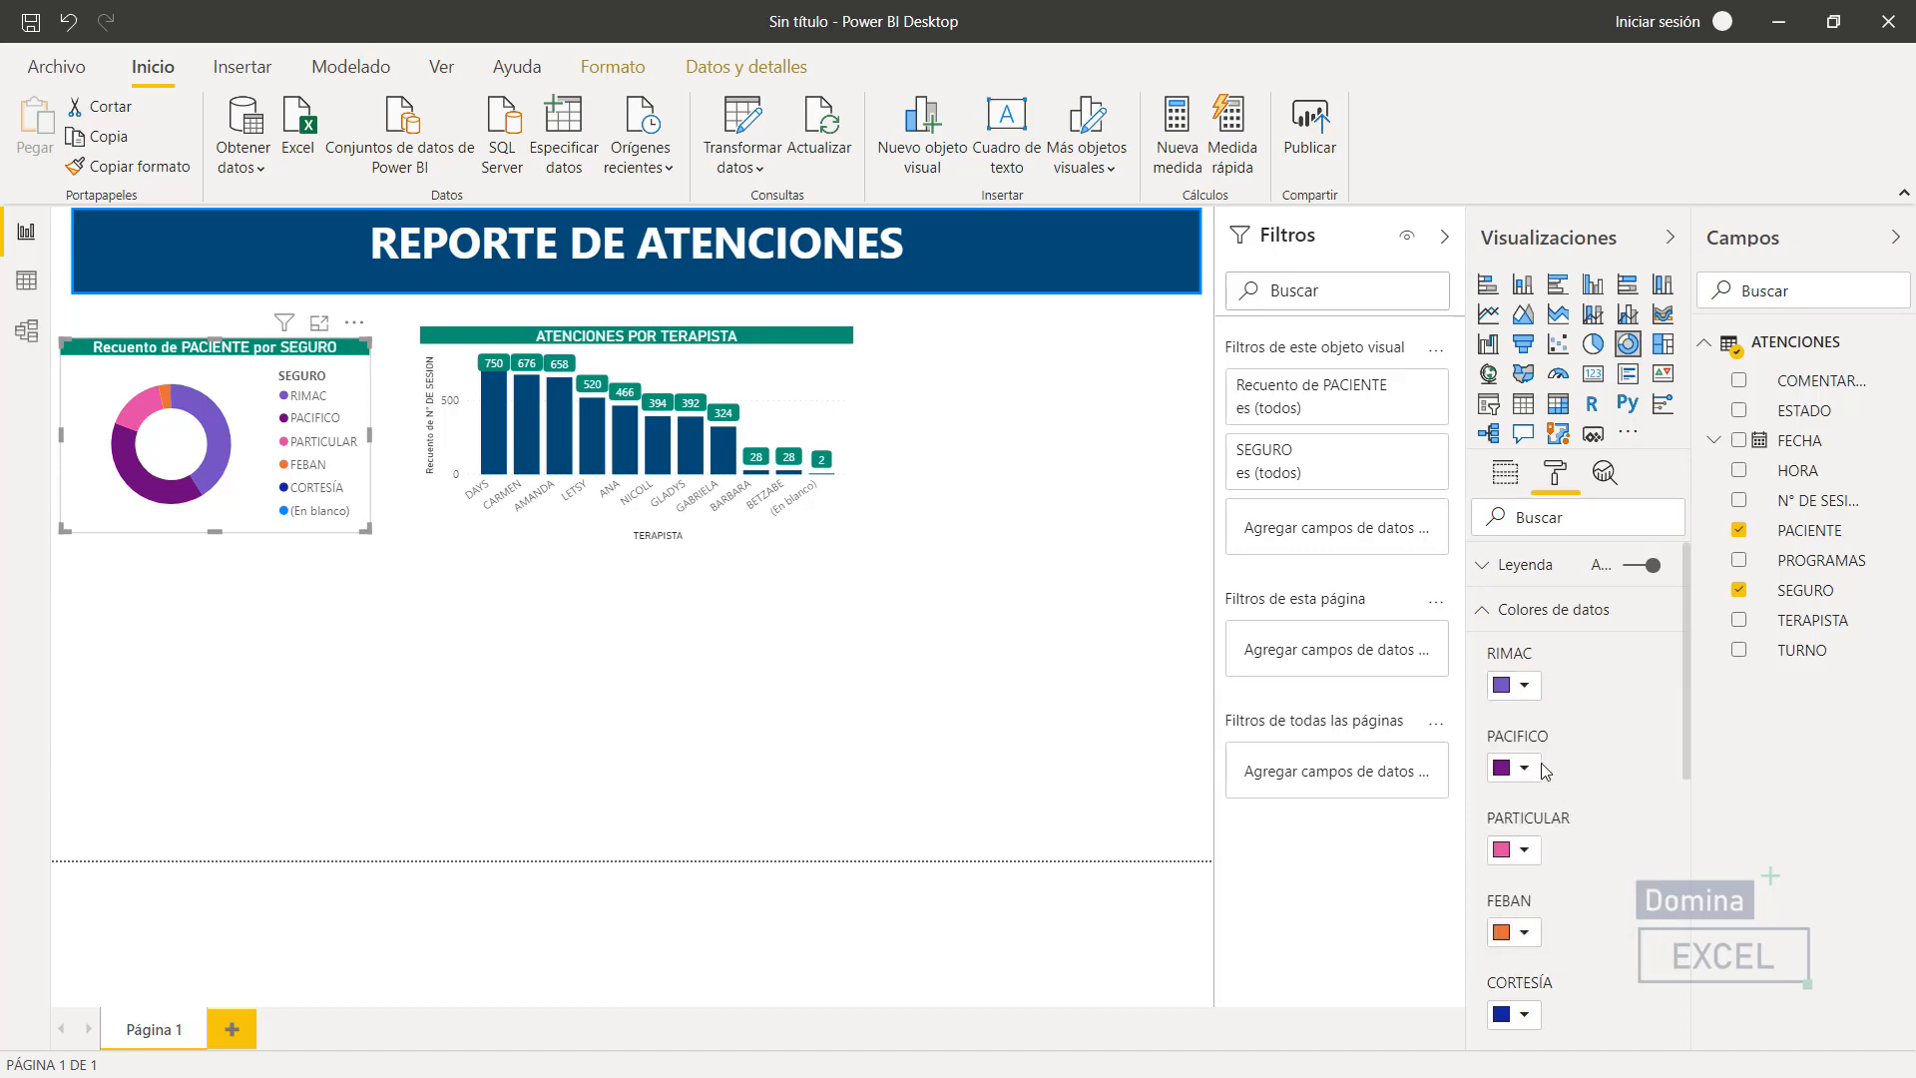
left_click(1523, 685)
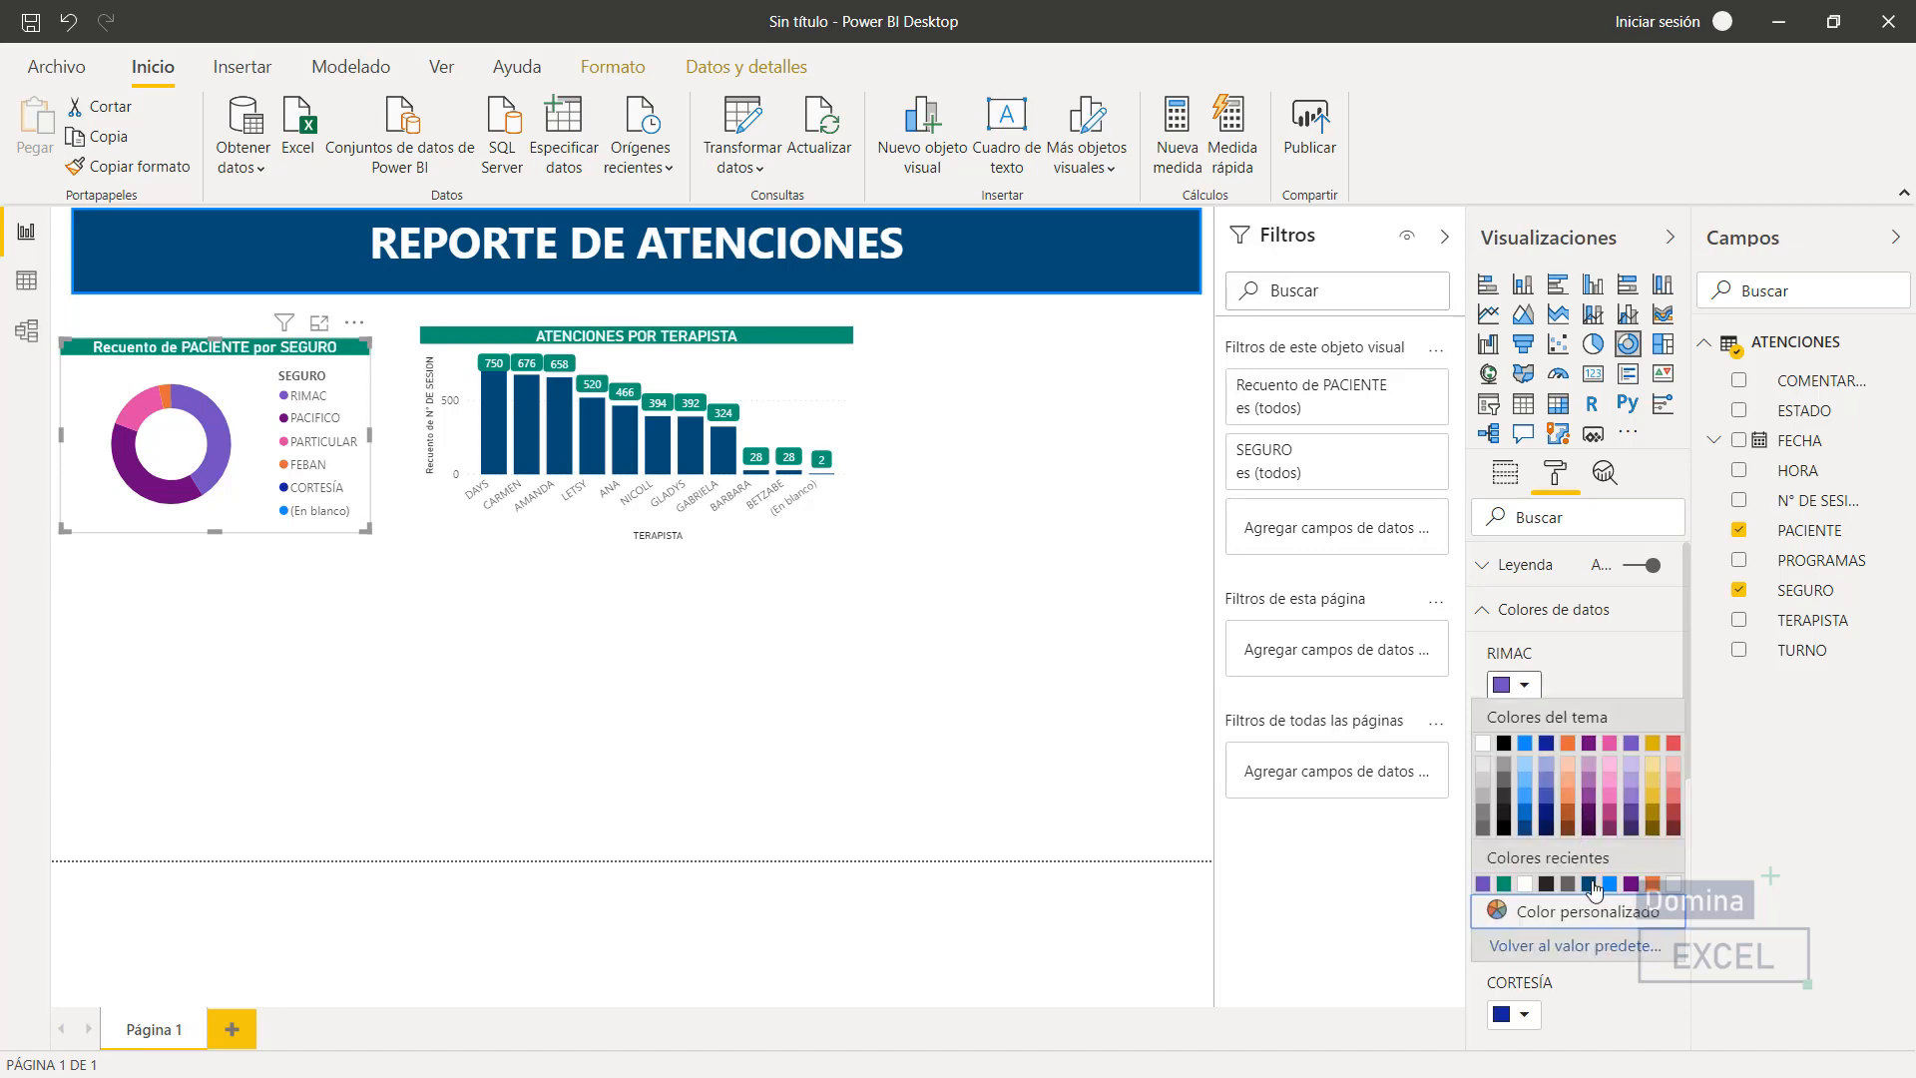
left_click(1589, 883)
left_click(1524, 767)
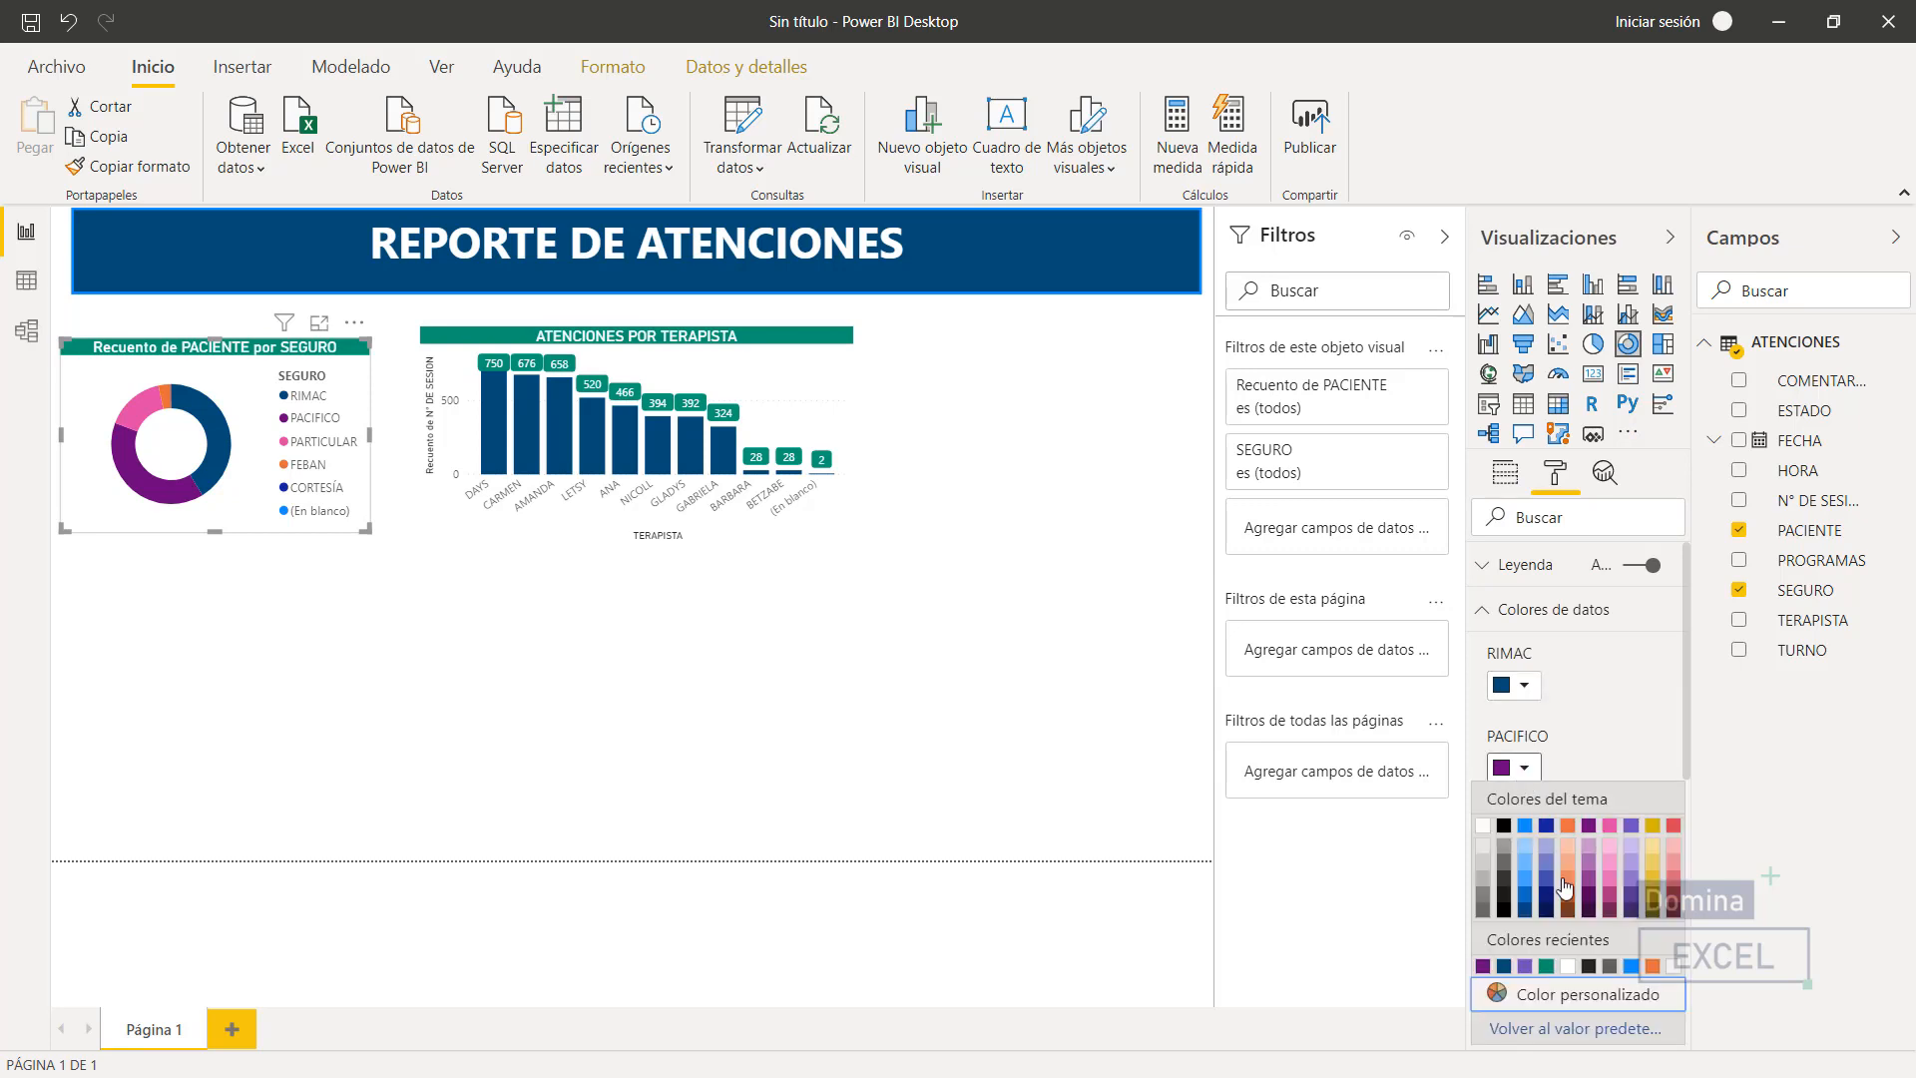
left_click(1546, 966)
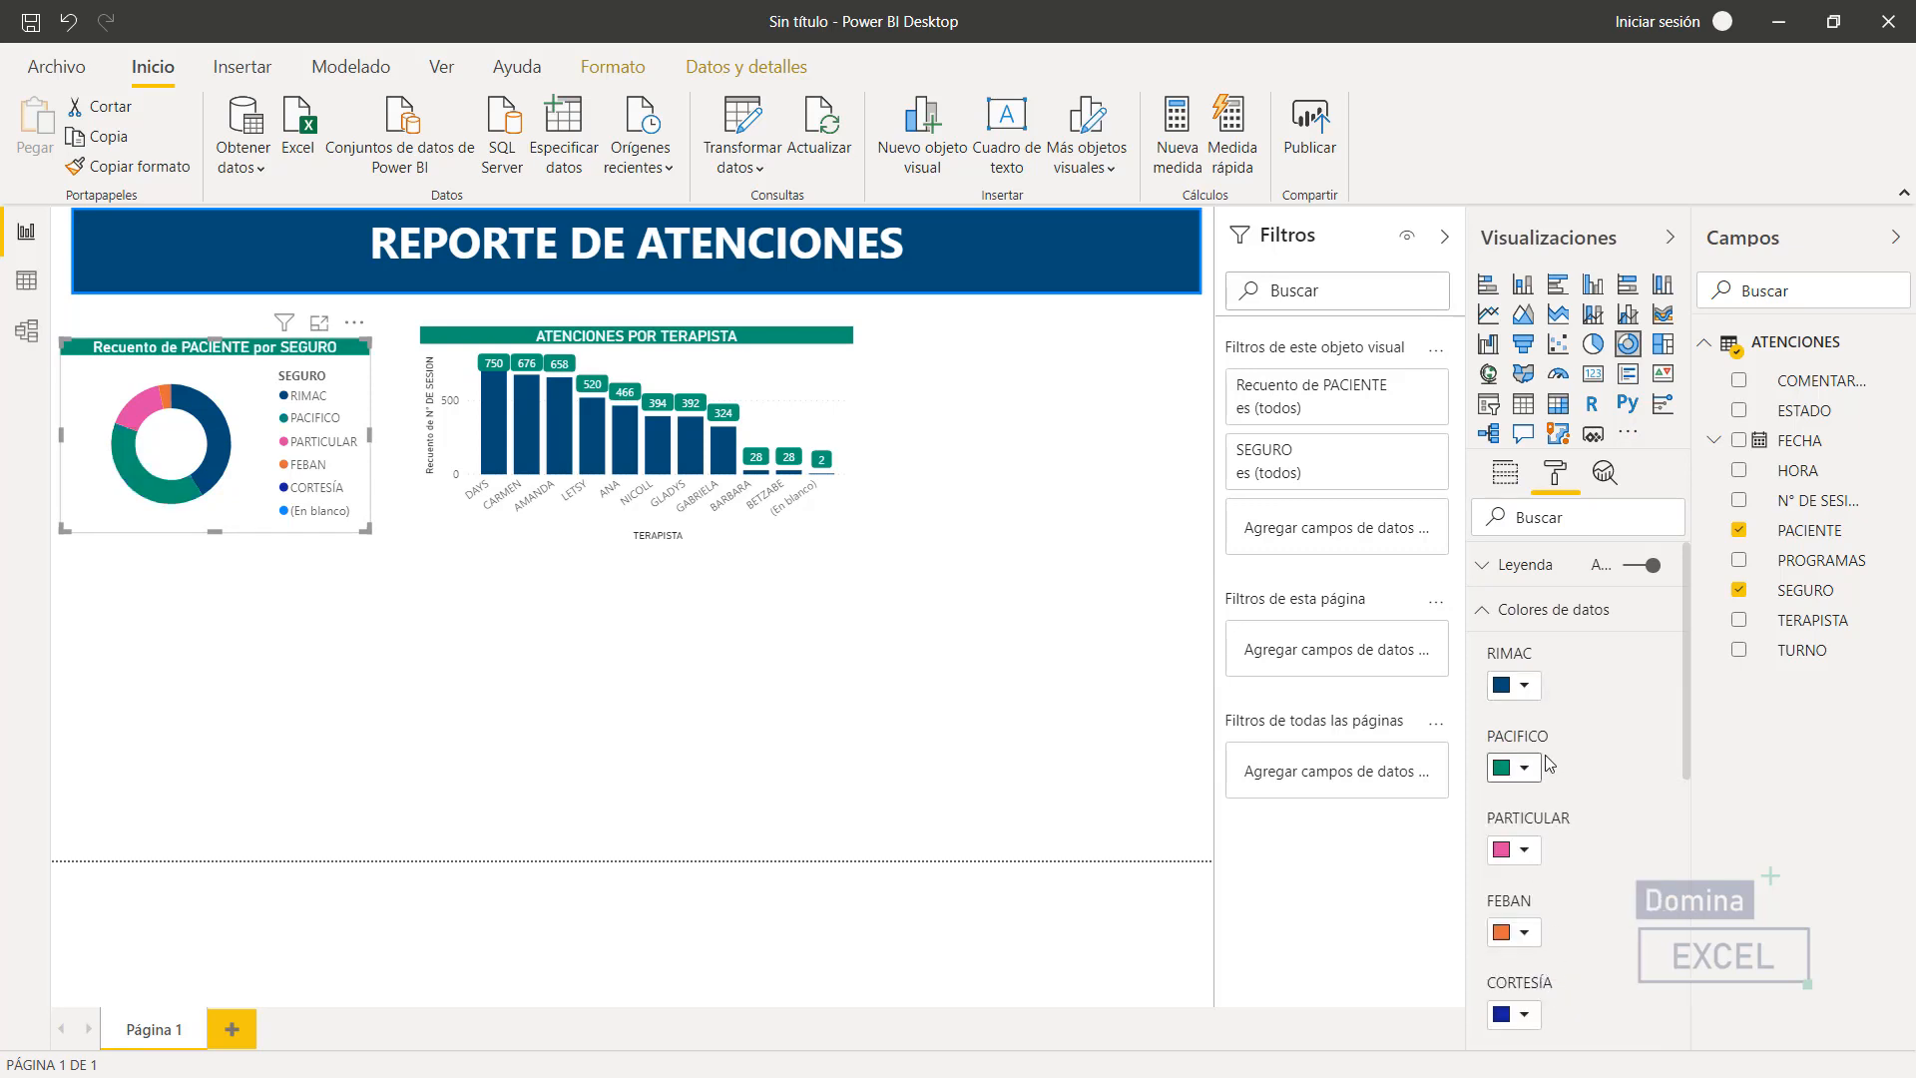
left_click(768, 667)
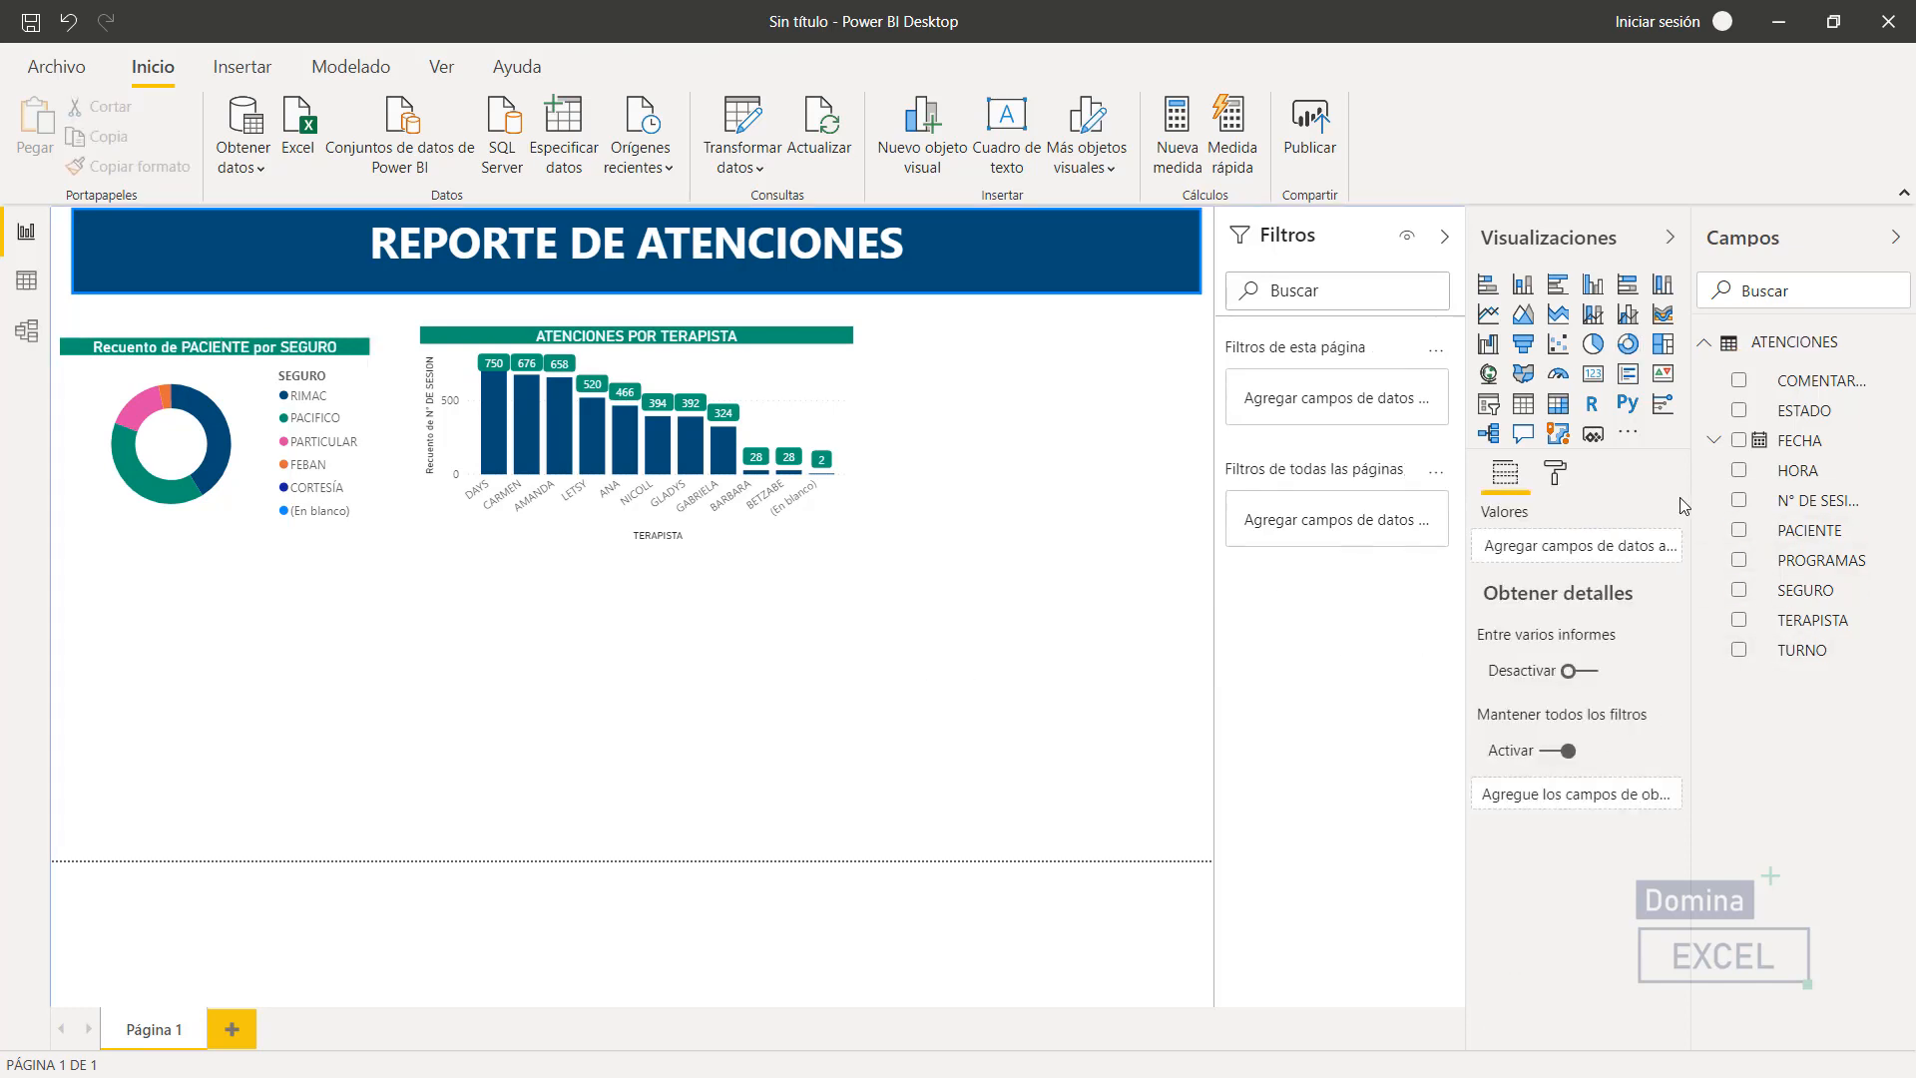
- Insert a line chart below the donut chart with FECHA as axis and PACIENTE as legend, widened to over half the page width
left_click_drag(1791, 444, 329, 684)
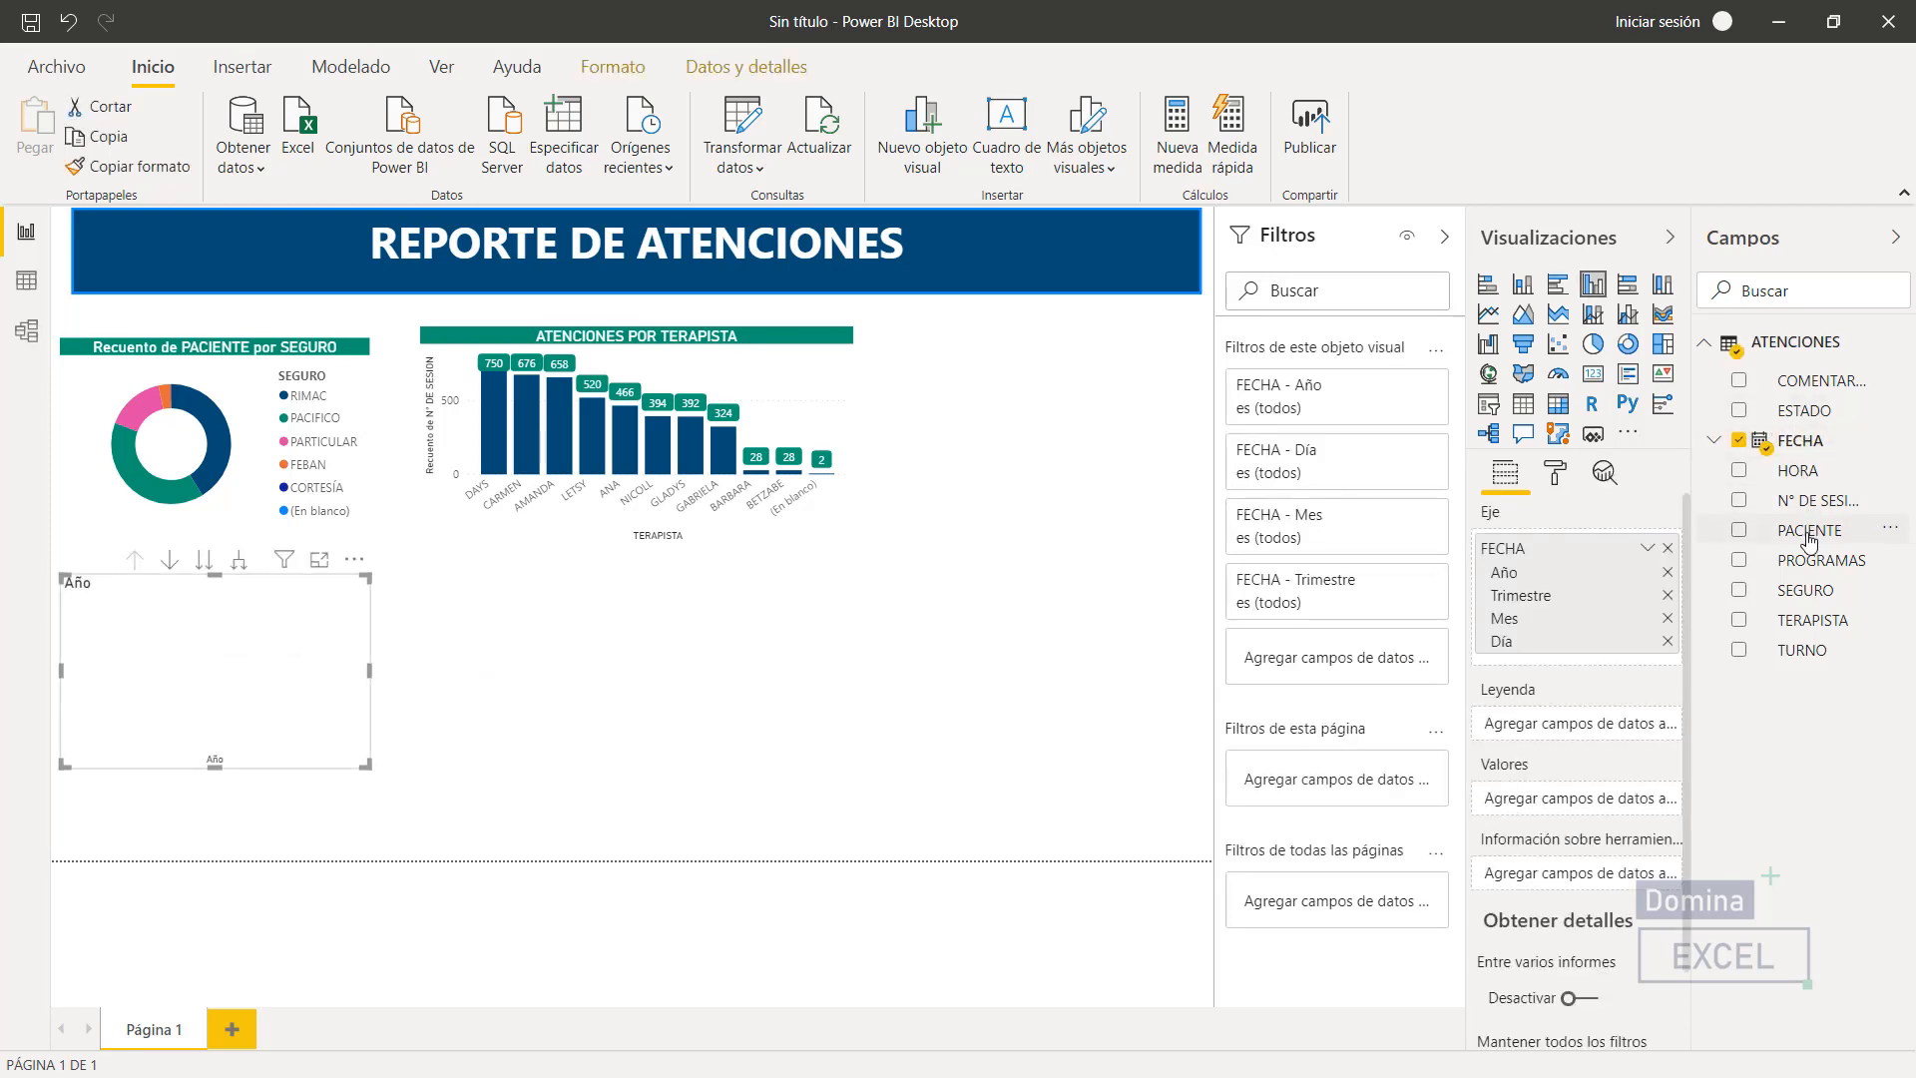
left_click_drag(1809, 540, 206, 659)
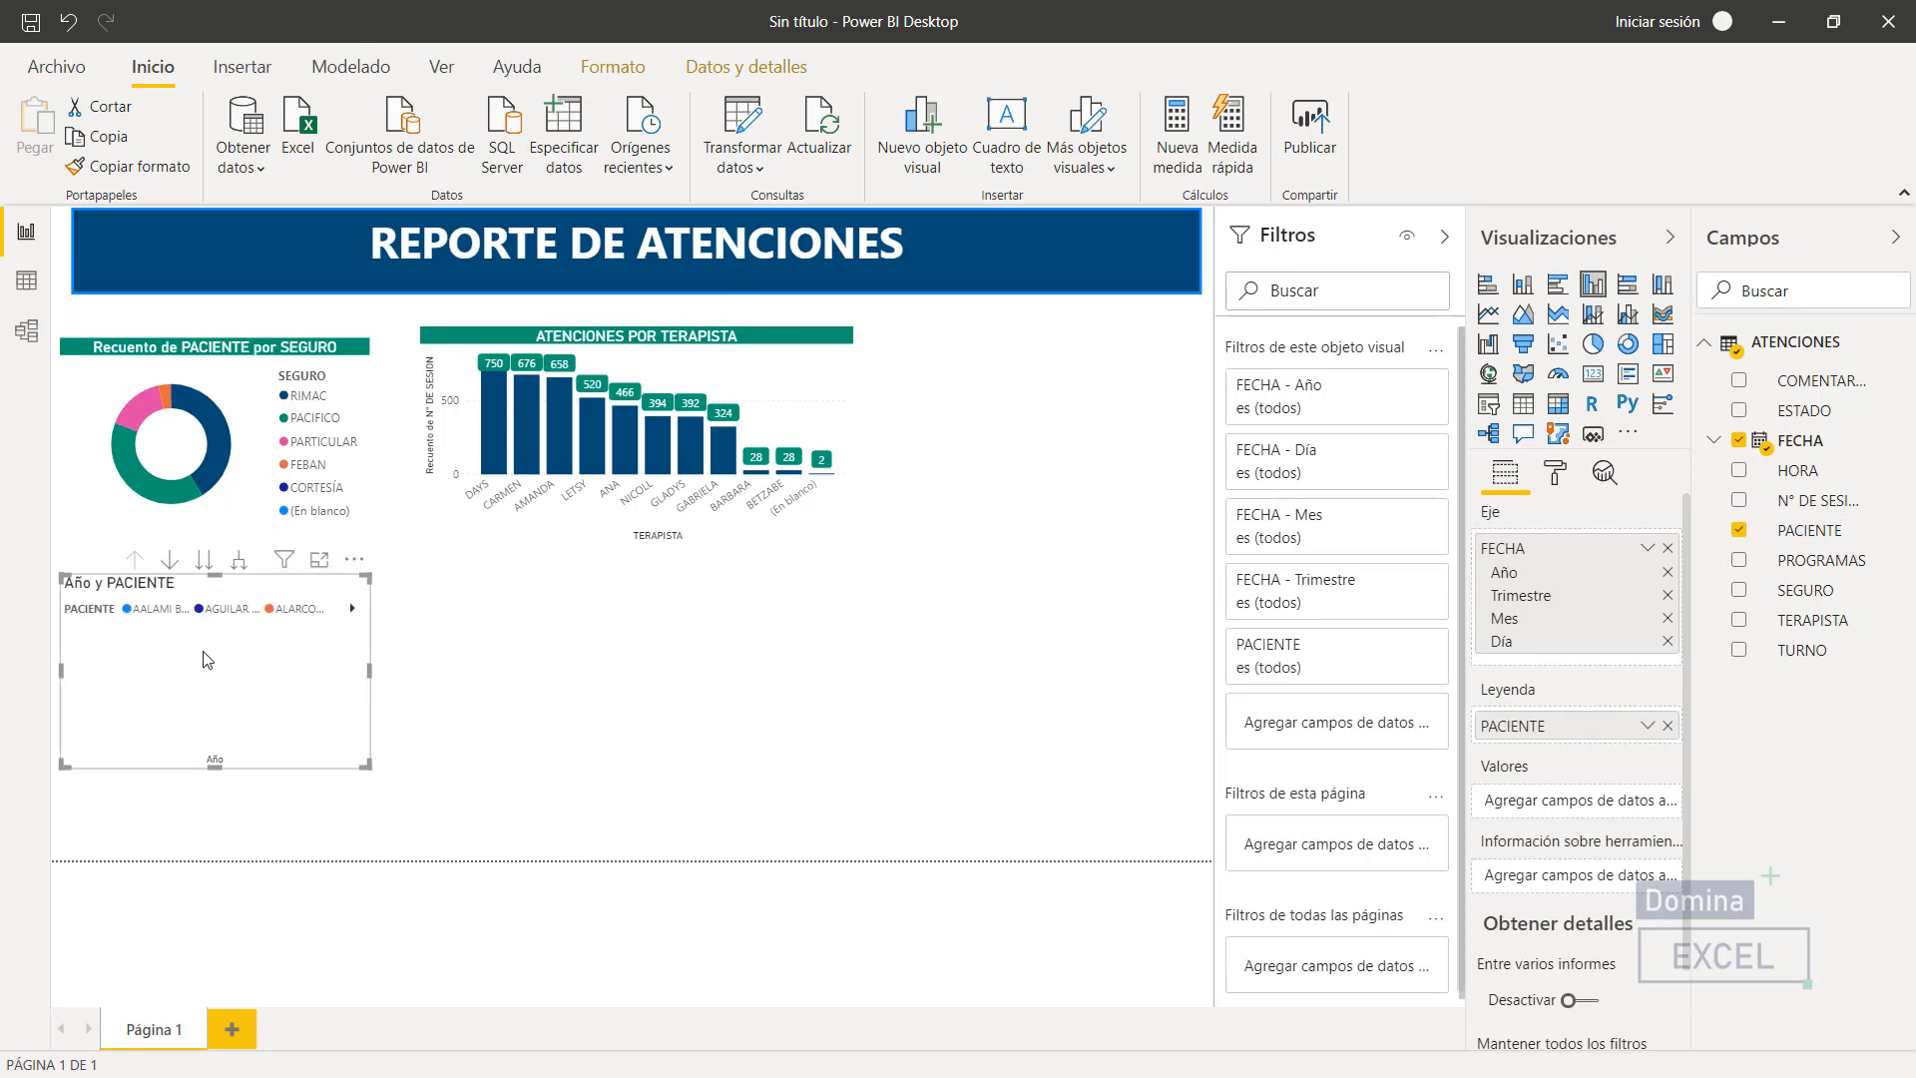
left_click(1489, 318)
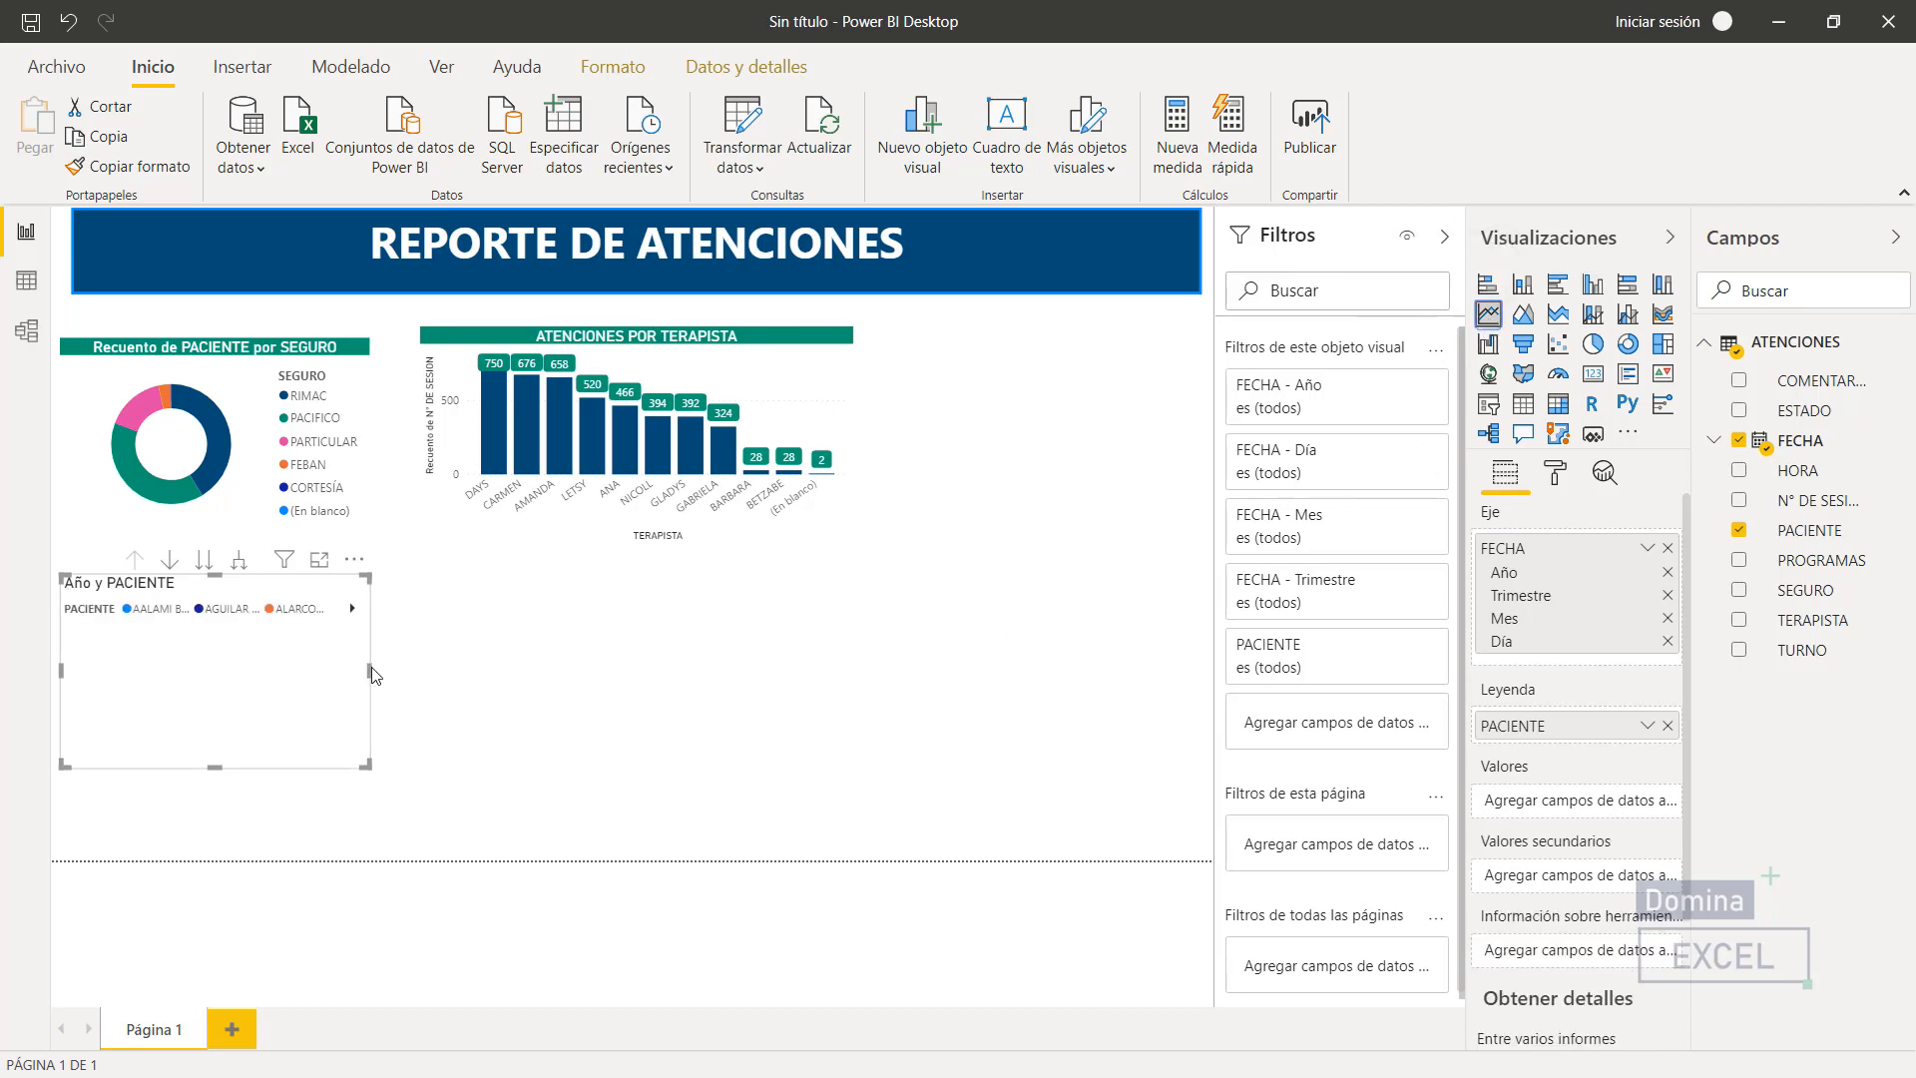
left_click_drag(372, 672, 725, 682)
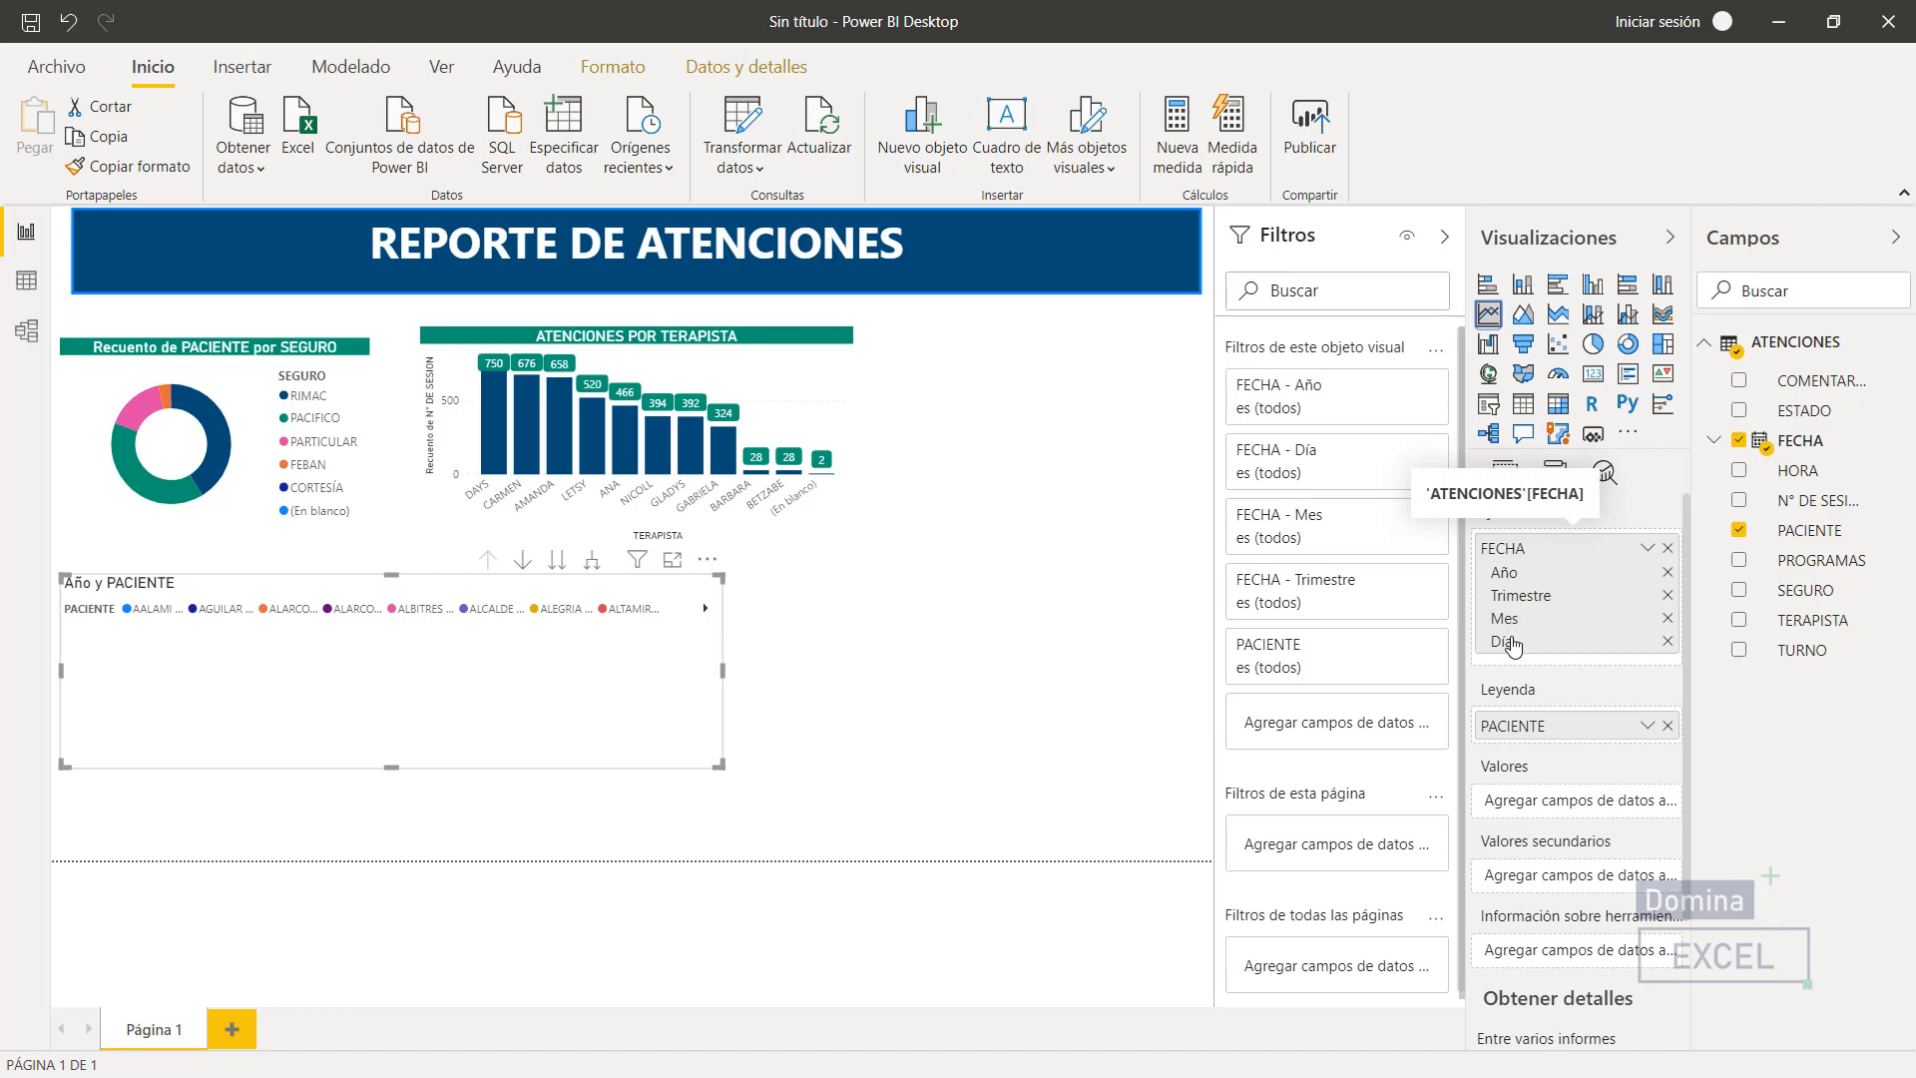
- Move PACIENTE from the line chart's legend to its values so the chart counts patients
left_click_drag(1517, 725, 1523, 819)
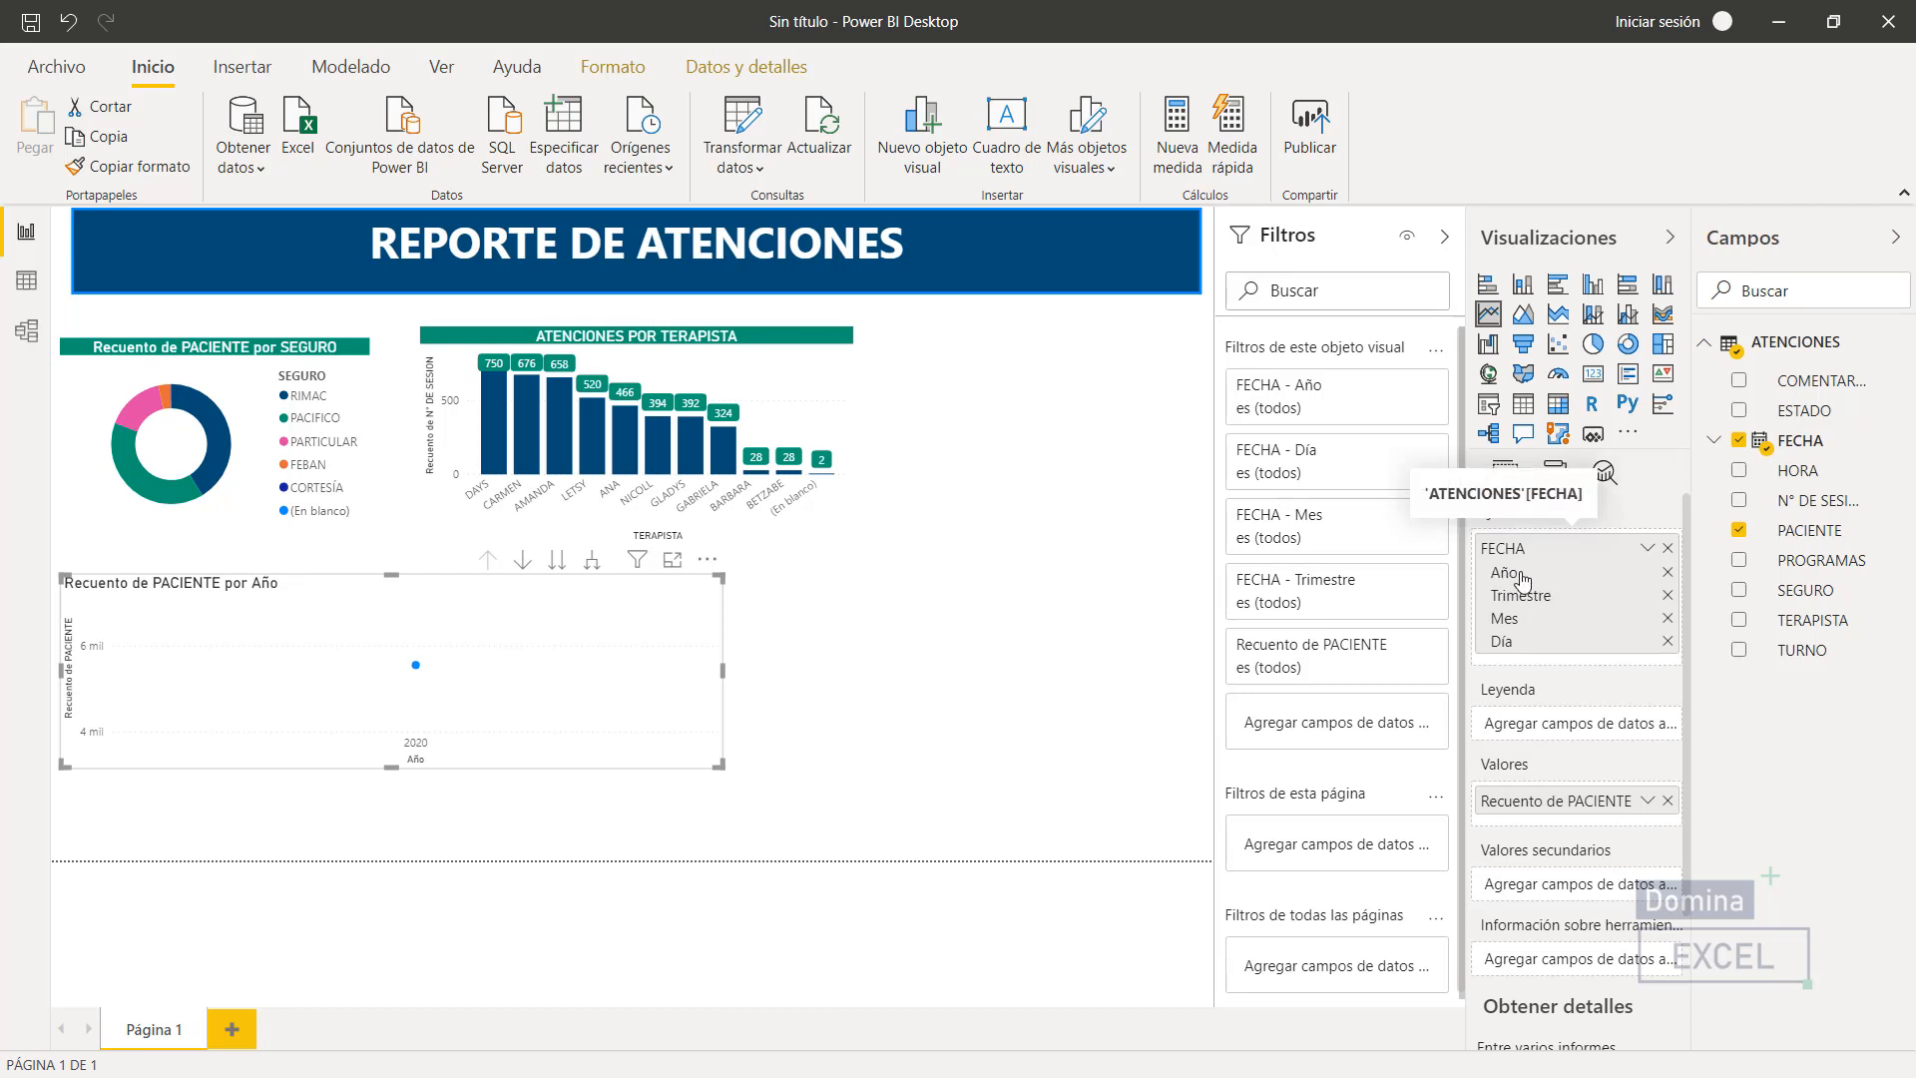
mouse_move(416, 668)
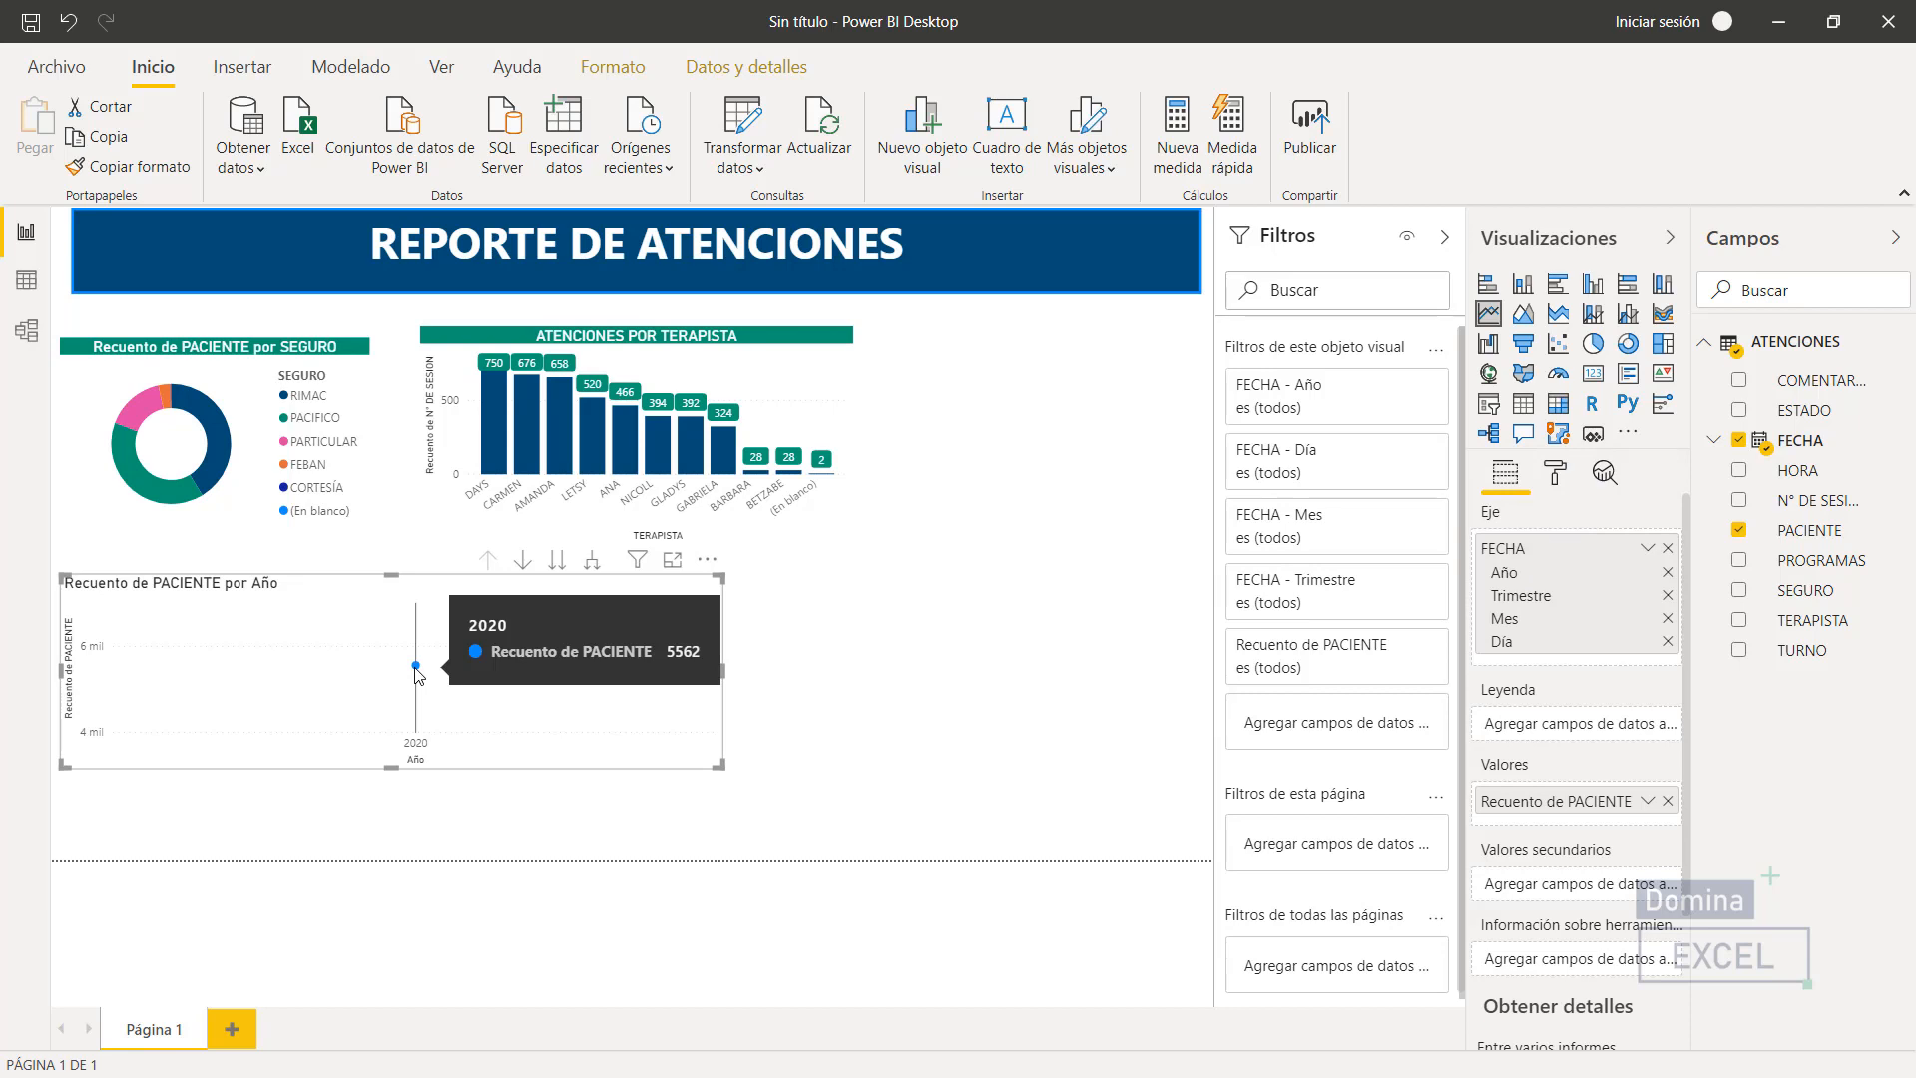
- Remove the Año, Trimestre and Mes levels from the line chart's FECHA axis hierarchy, checking the plotted points
left_click(1666, 573)
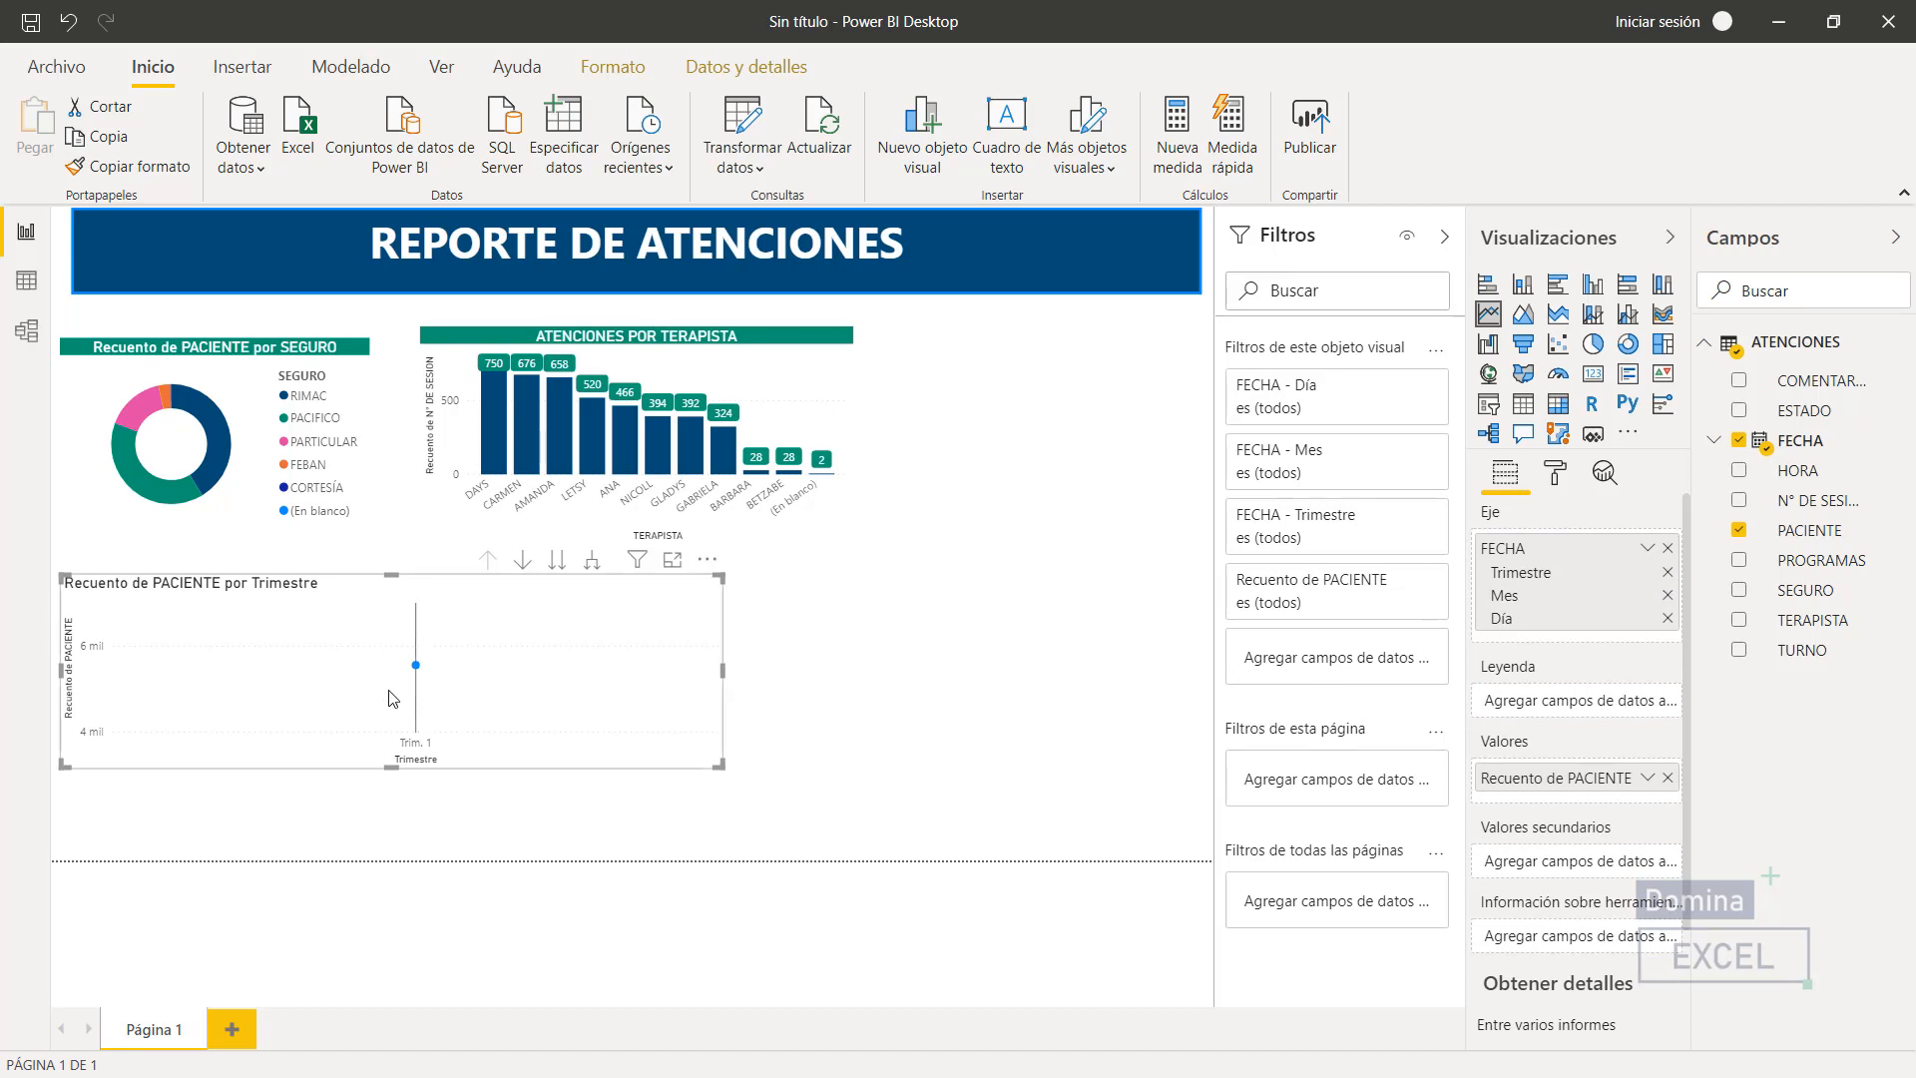
left_click(1666, 574)
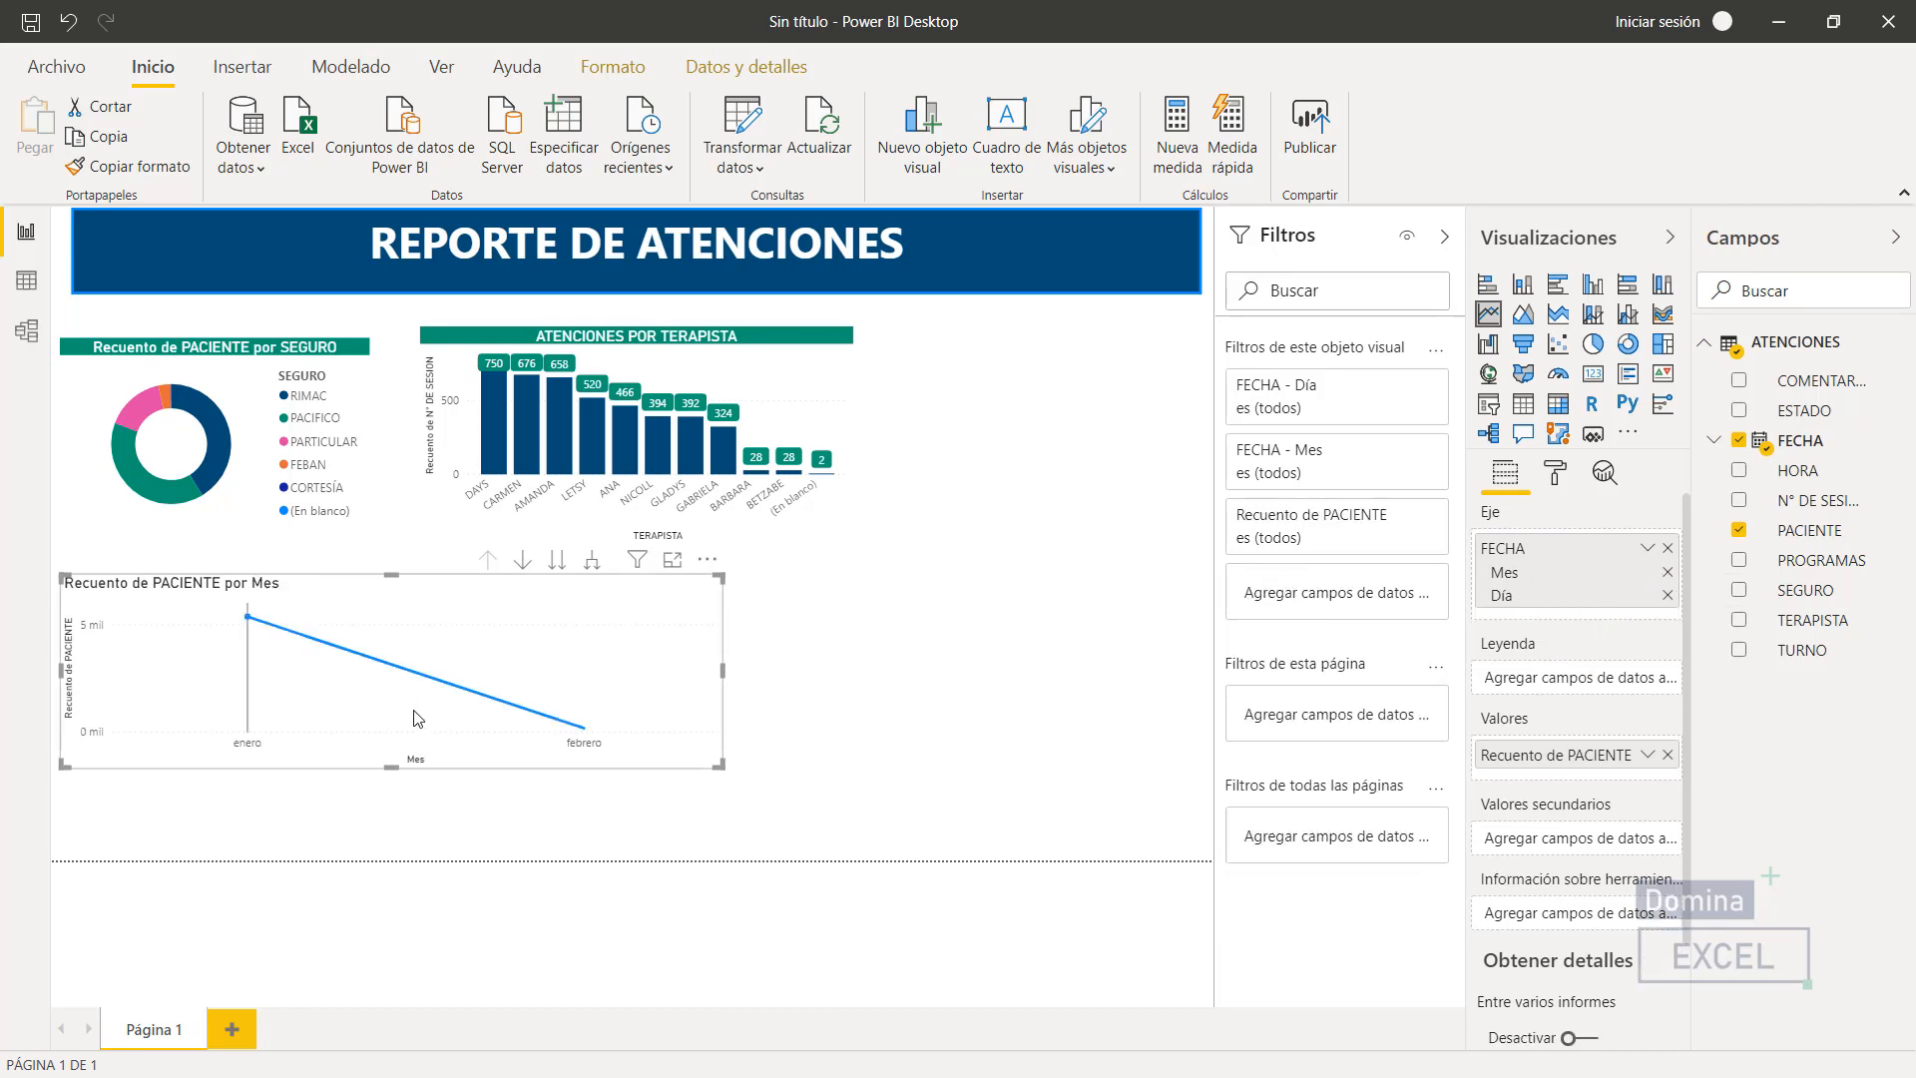
mouse_move(249, 625)
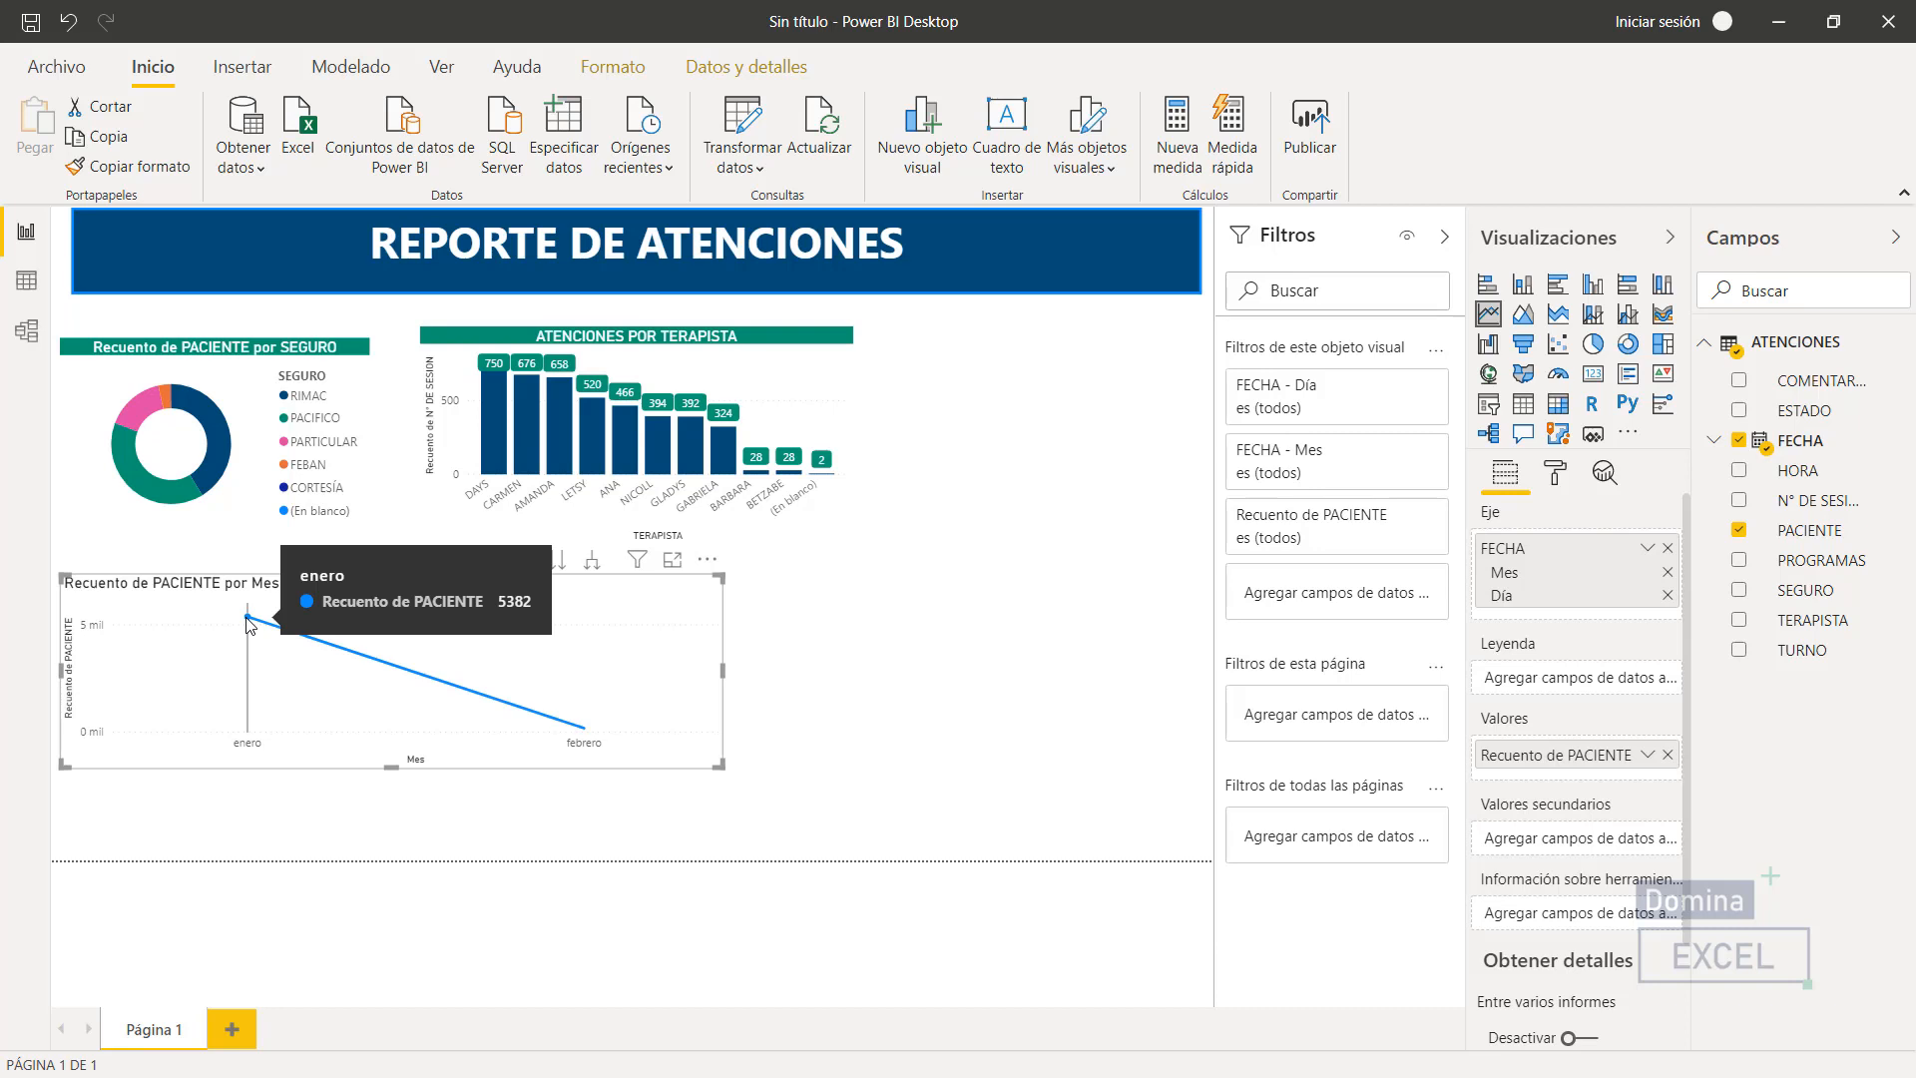
mouse_move(584, 734)
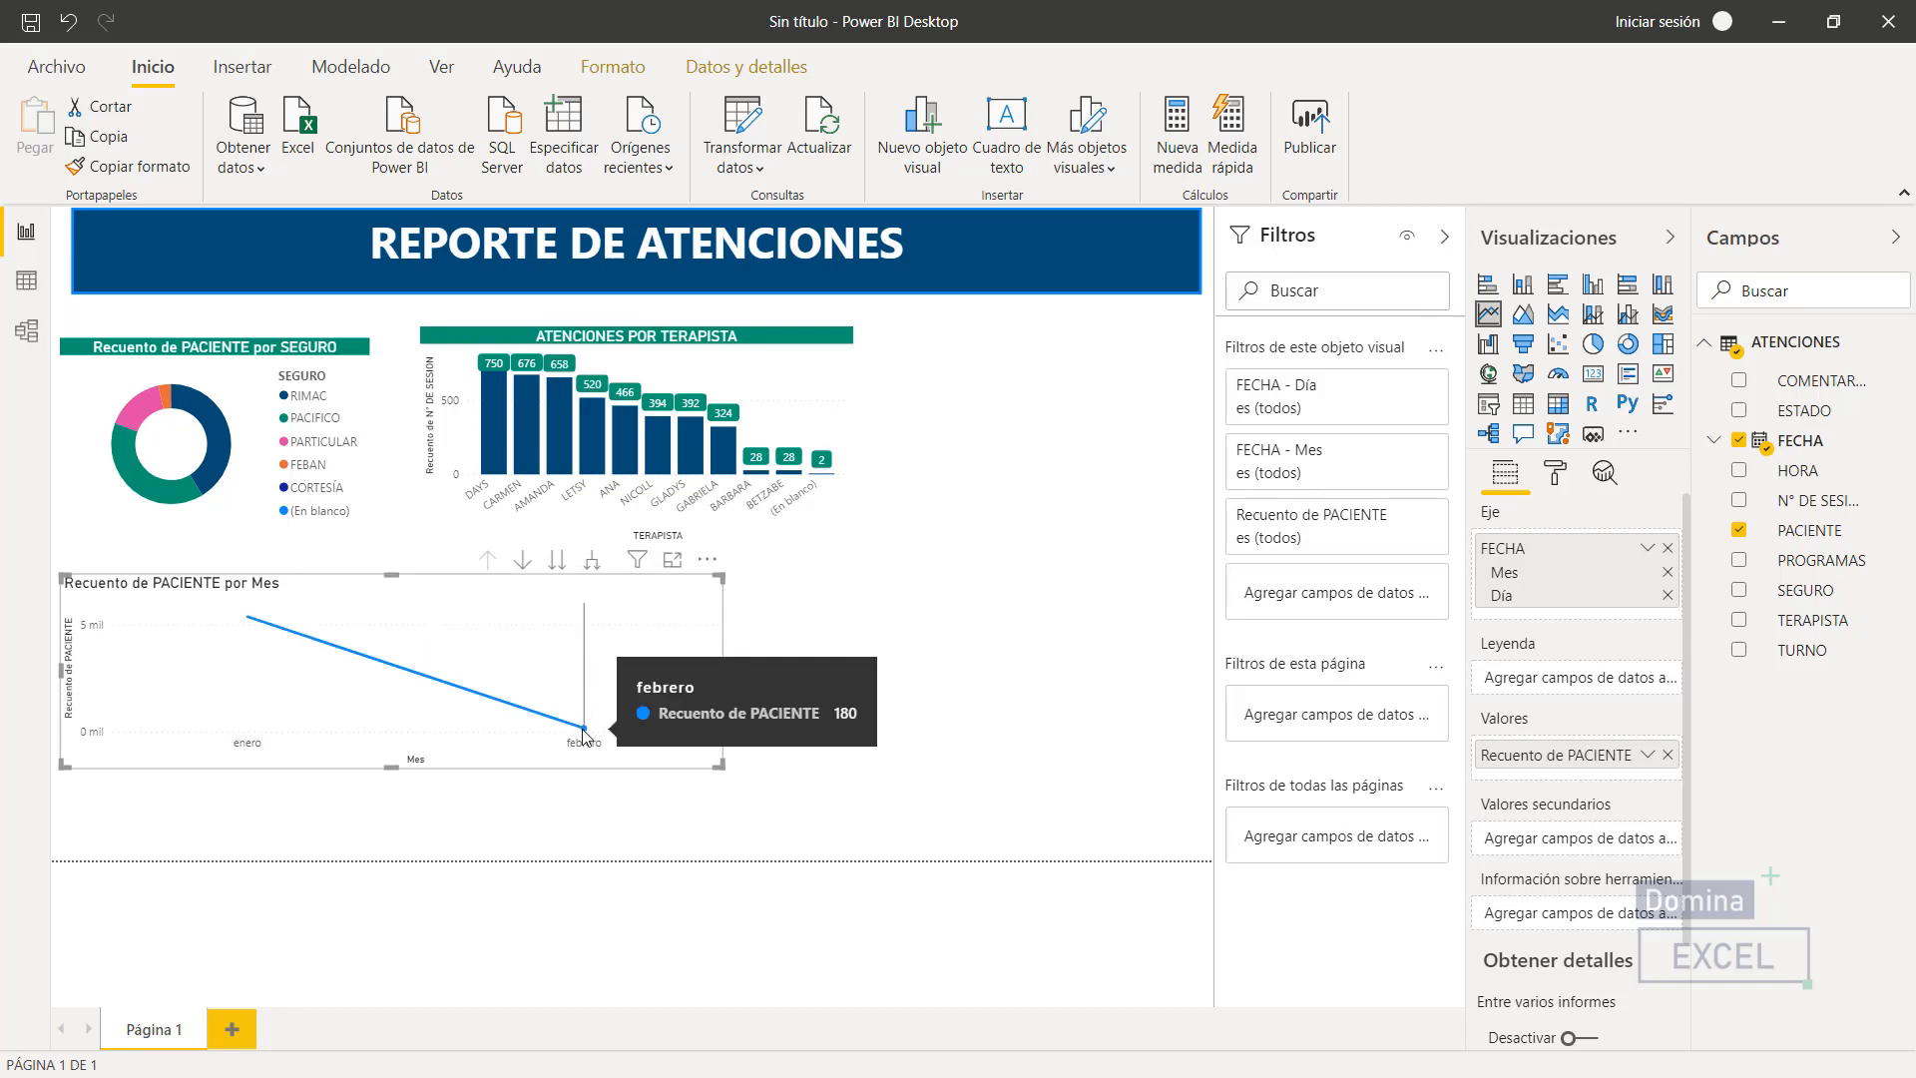
left_click(1666, 572)
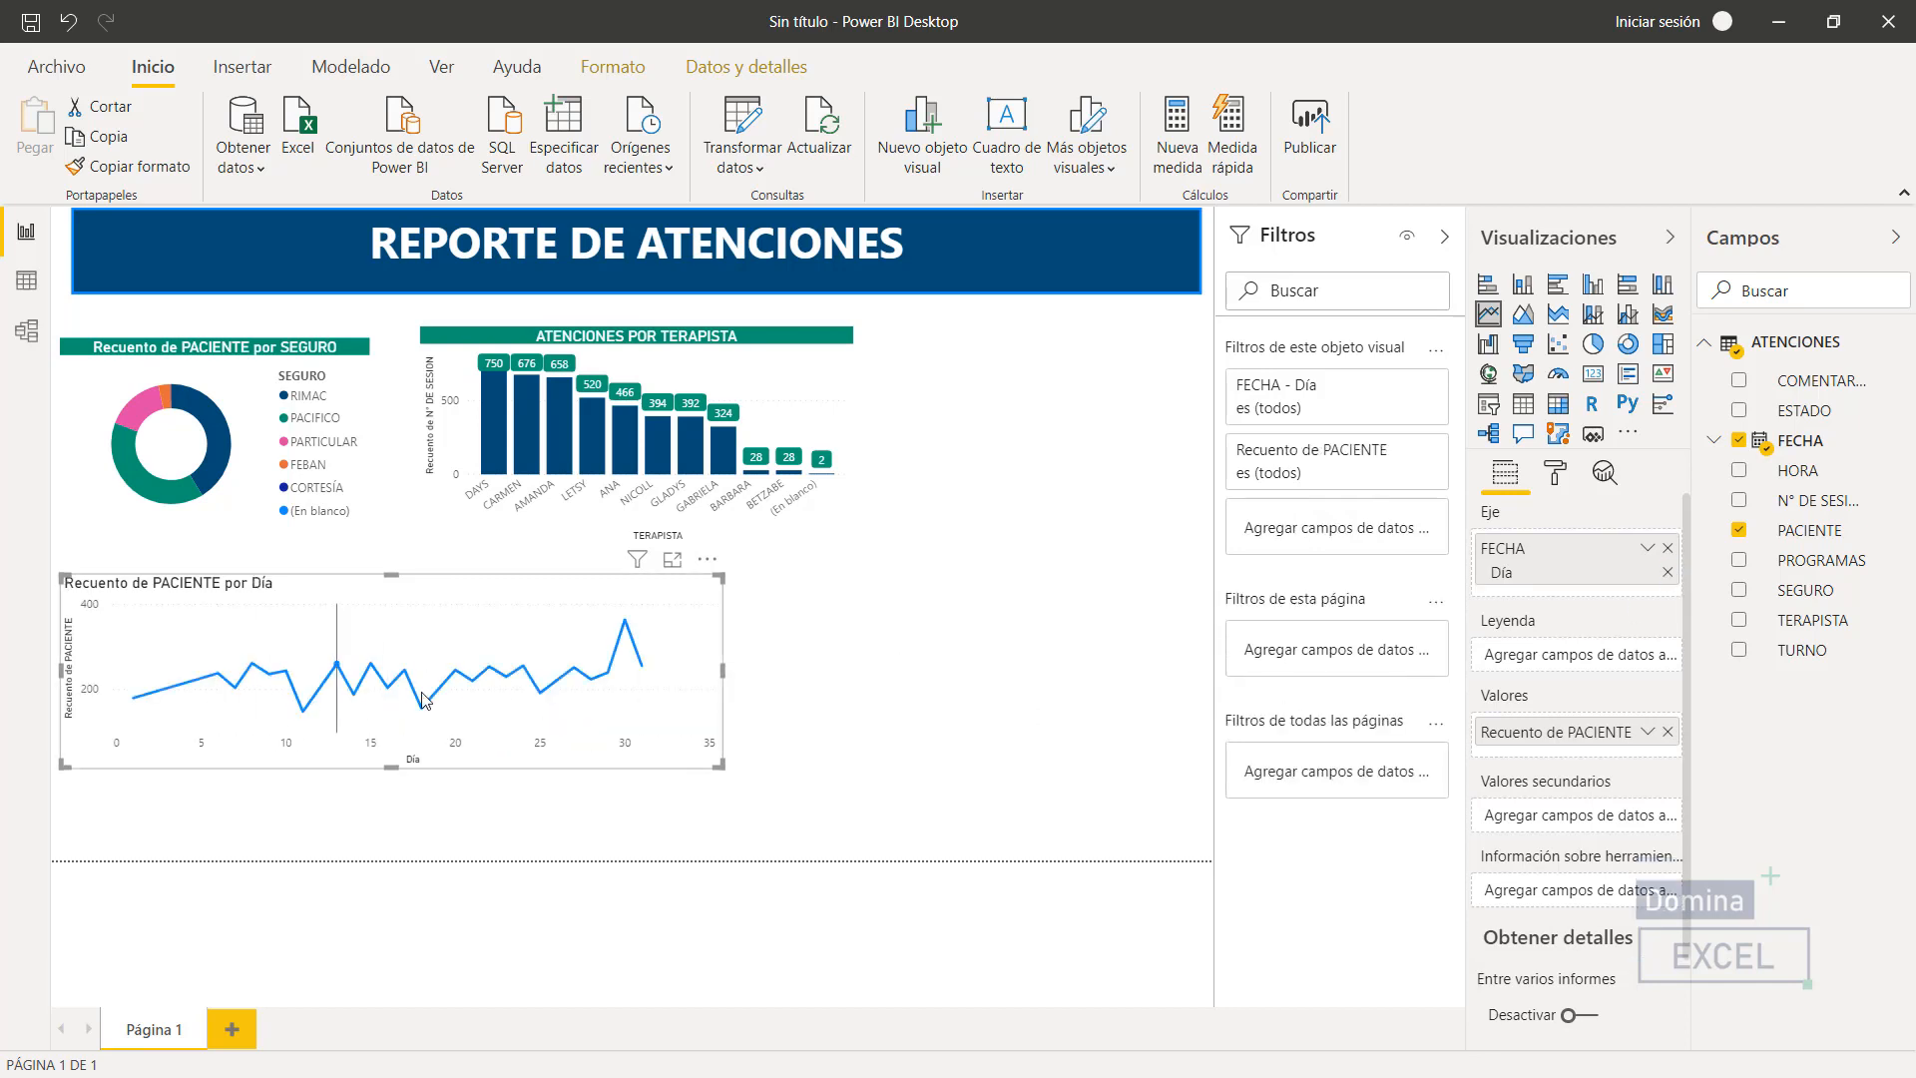
mouse_move(626, 681)
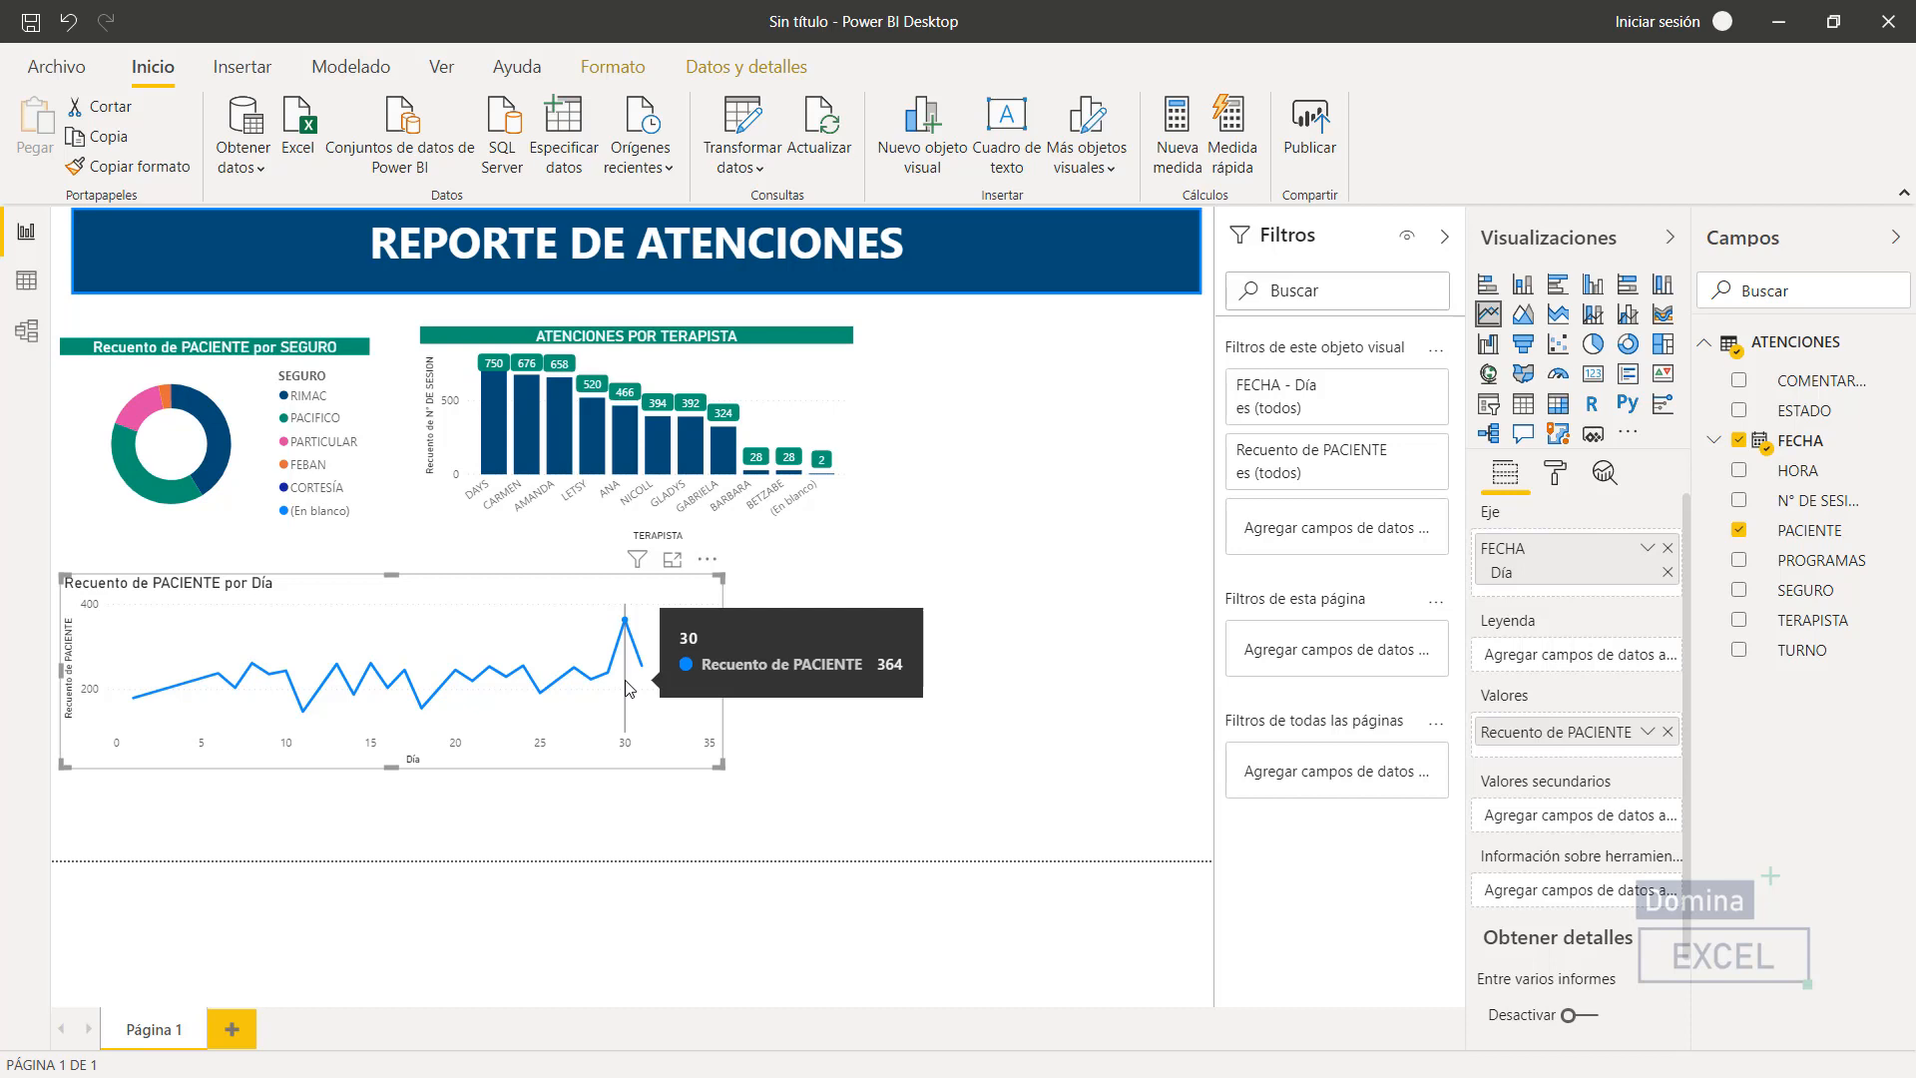
- Switch the line chart's axis from the date hierarchy to the plain FECHA field
left_click(1646, 551)
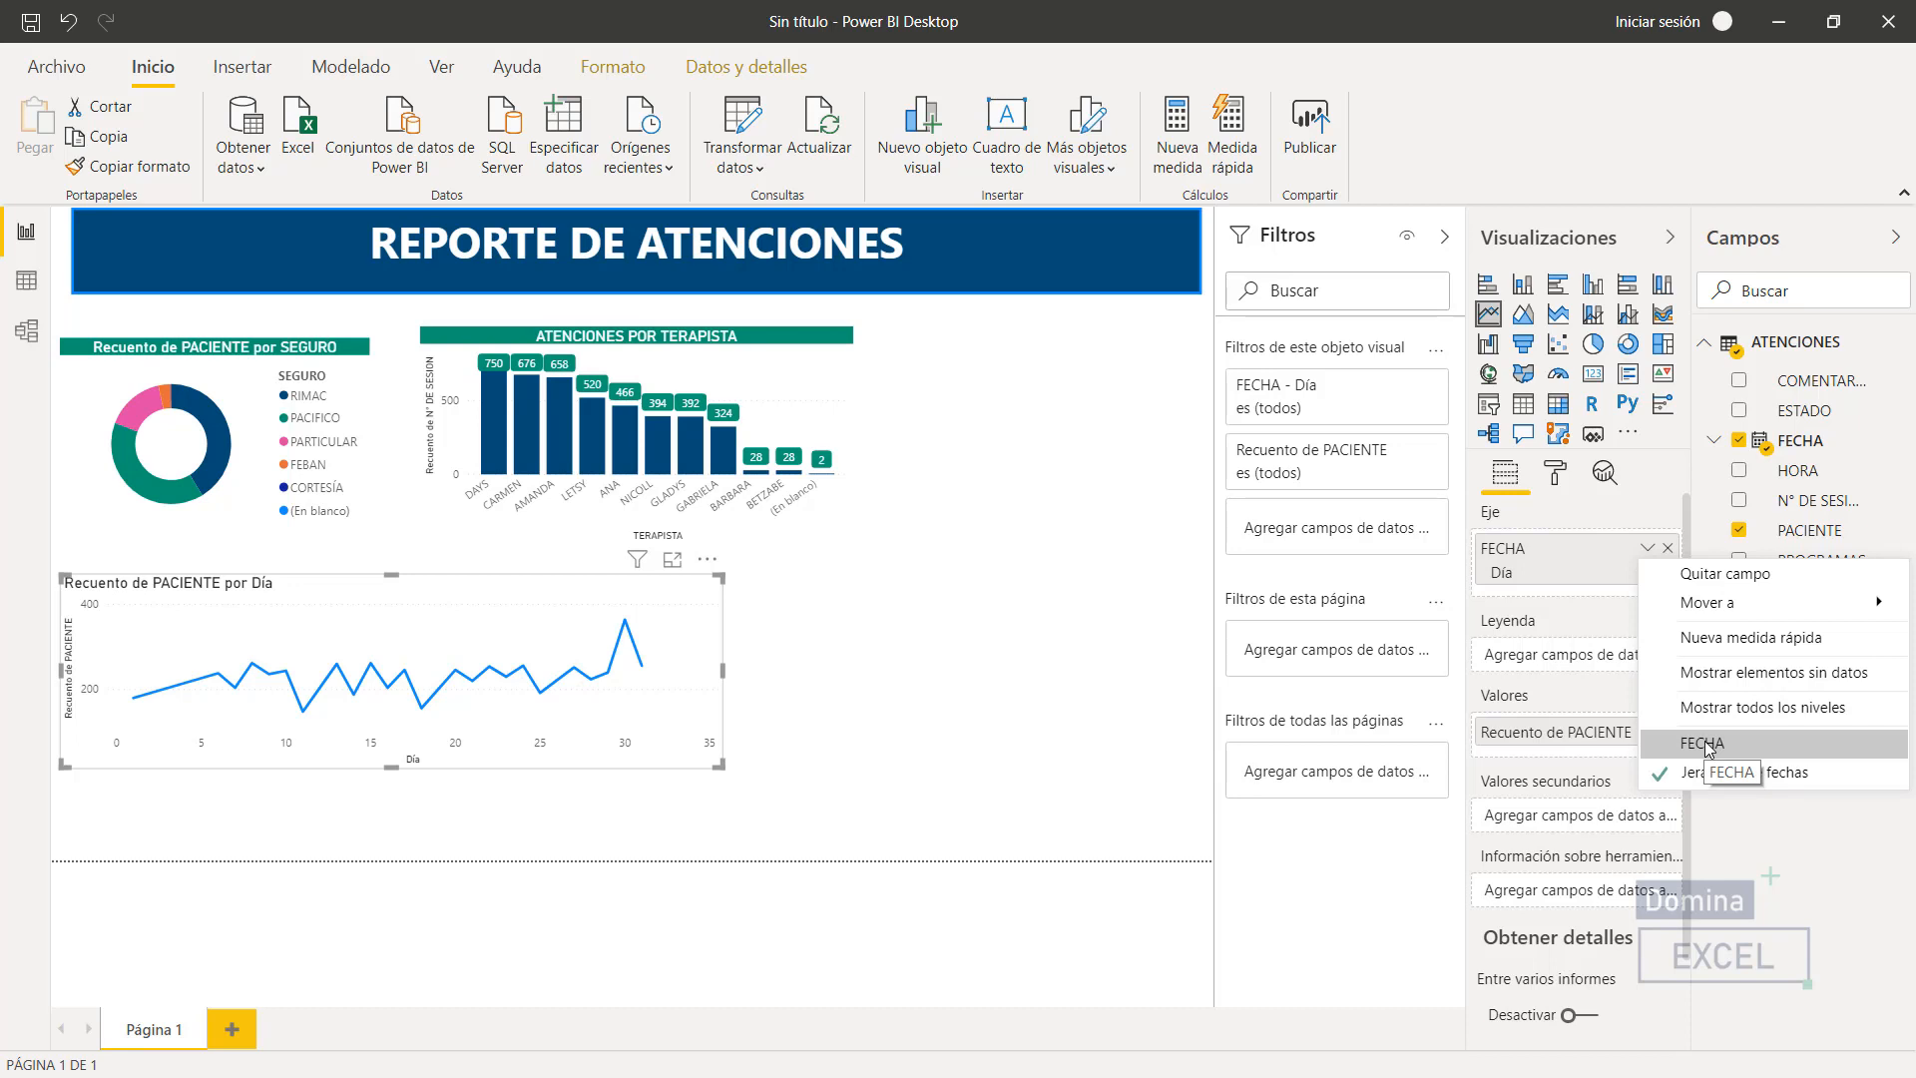
left_click(1704, 745)
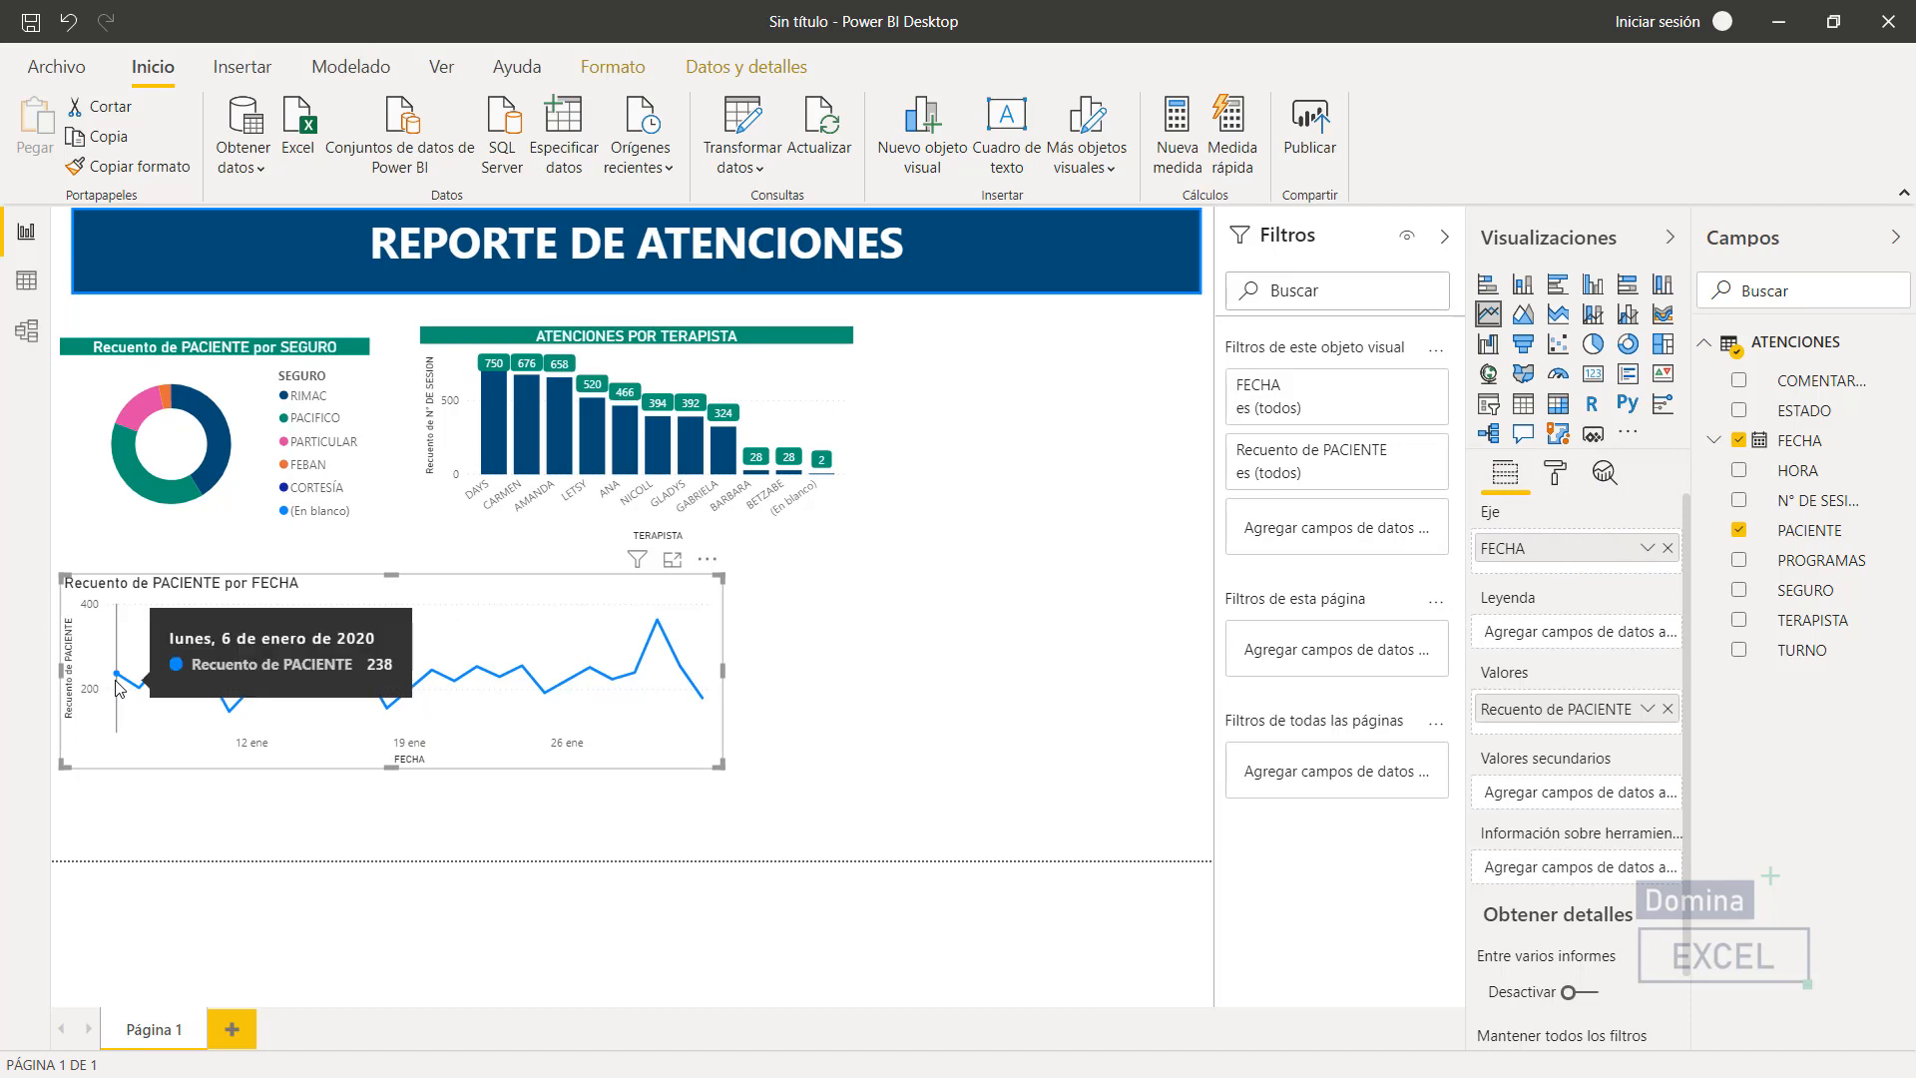
mouse_move(116, 683)
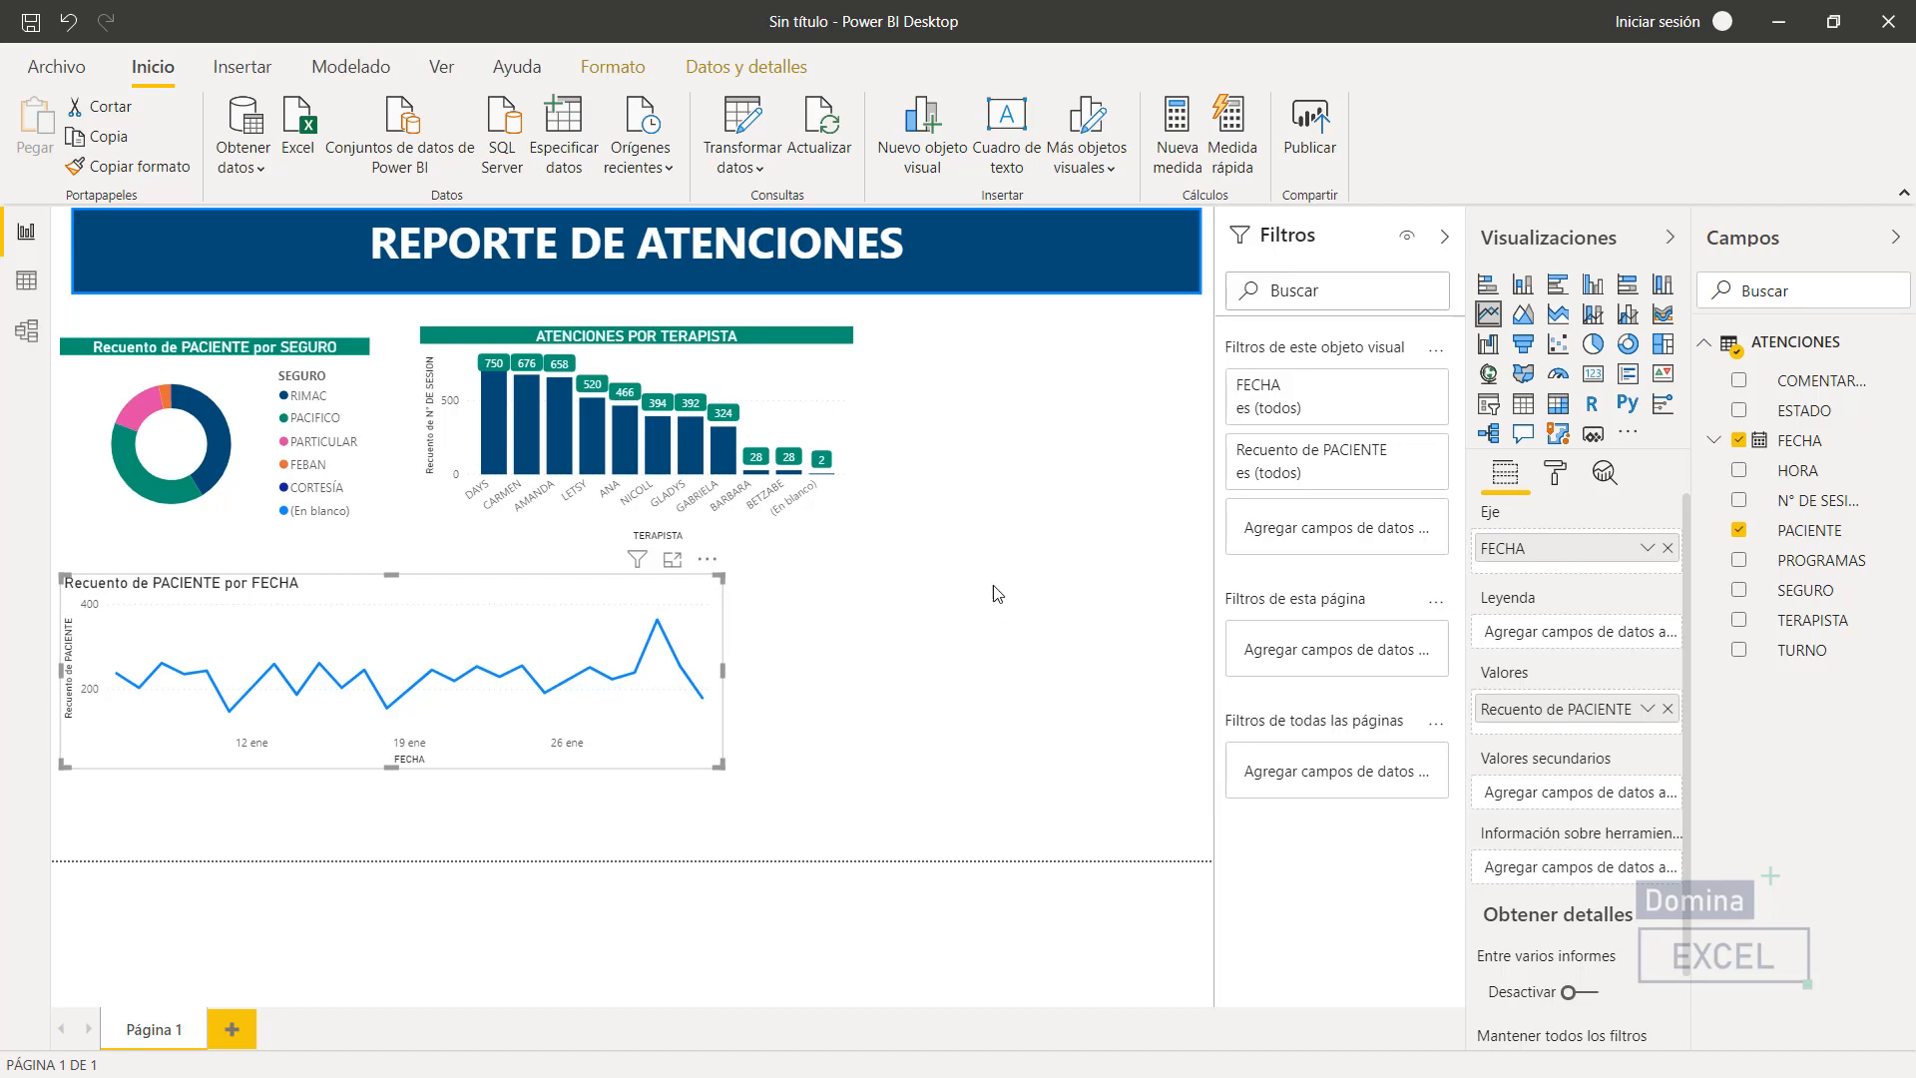
- Copy the column chart's formatting onto the line chart with the format painter
left_click(822, 374)
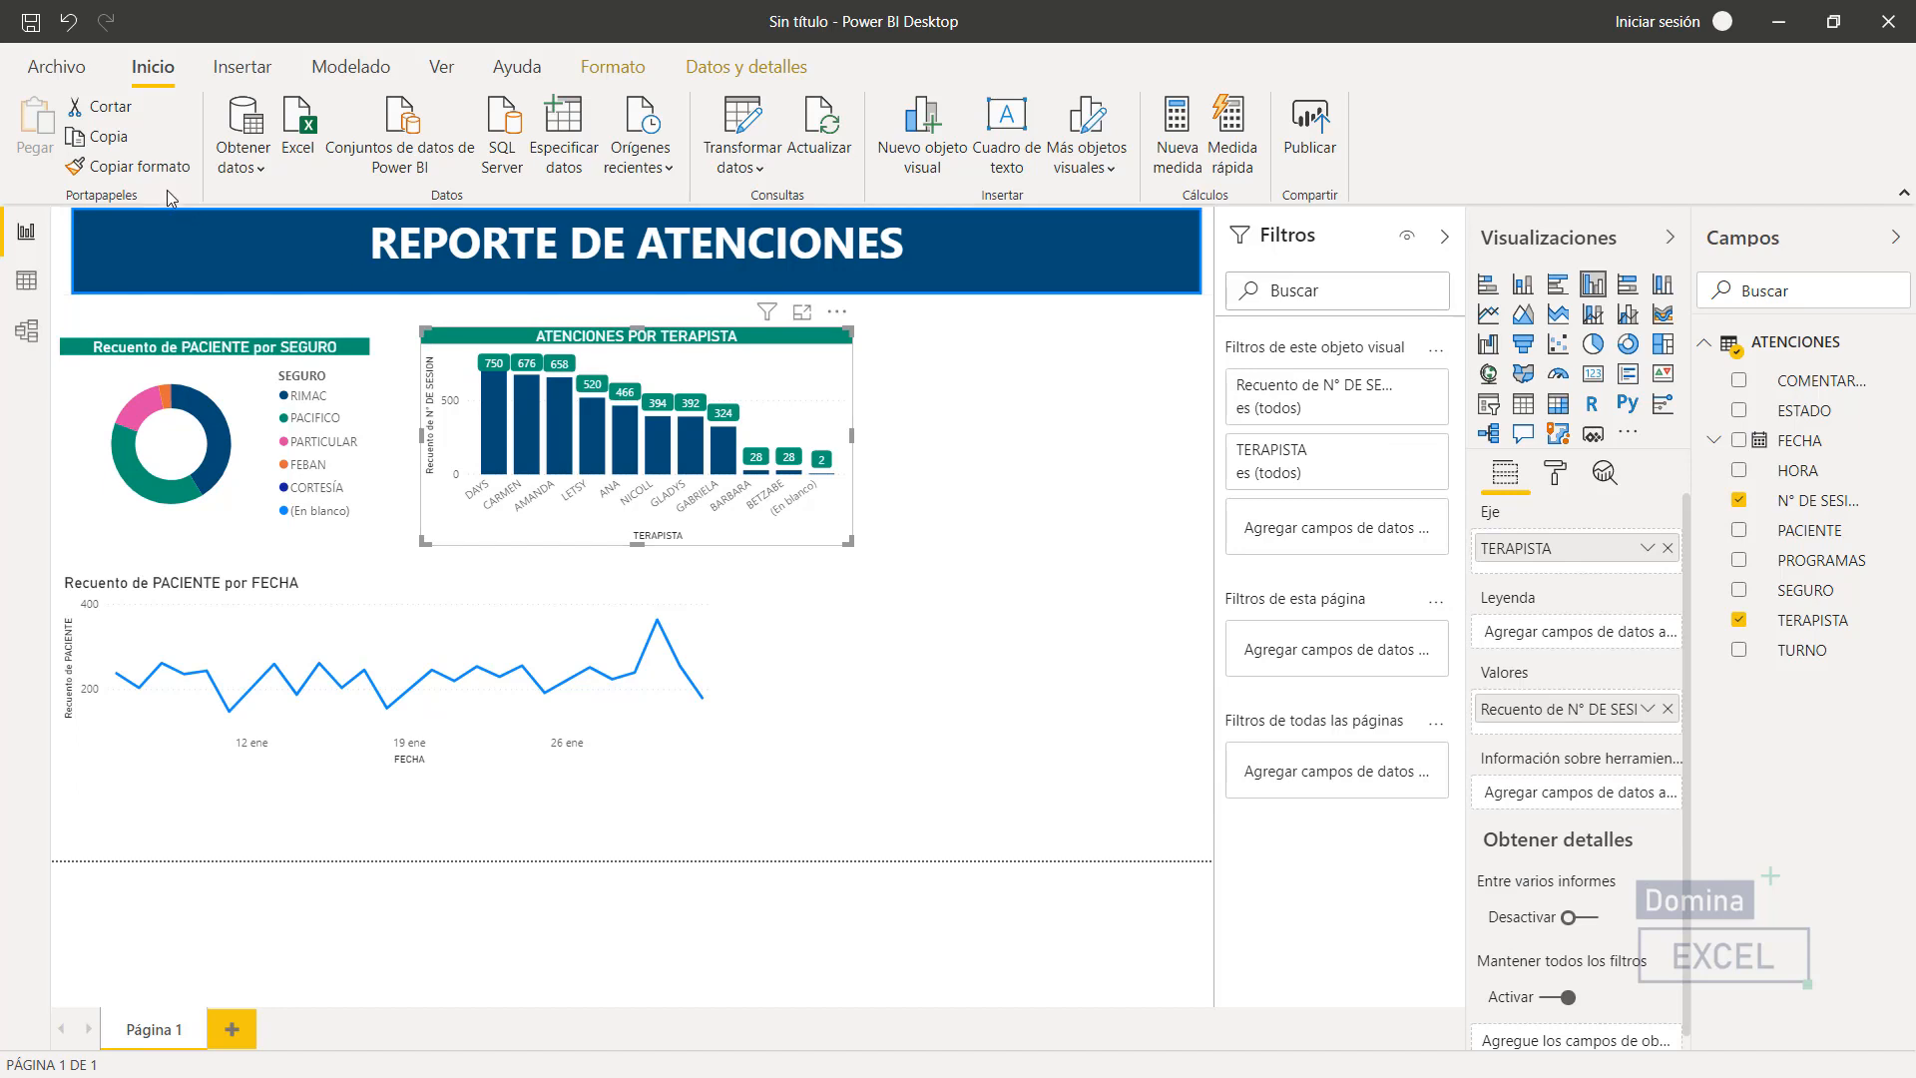
left_click(150, 169)
left_click(404, 616)
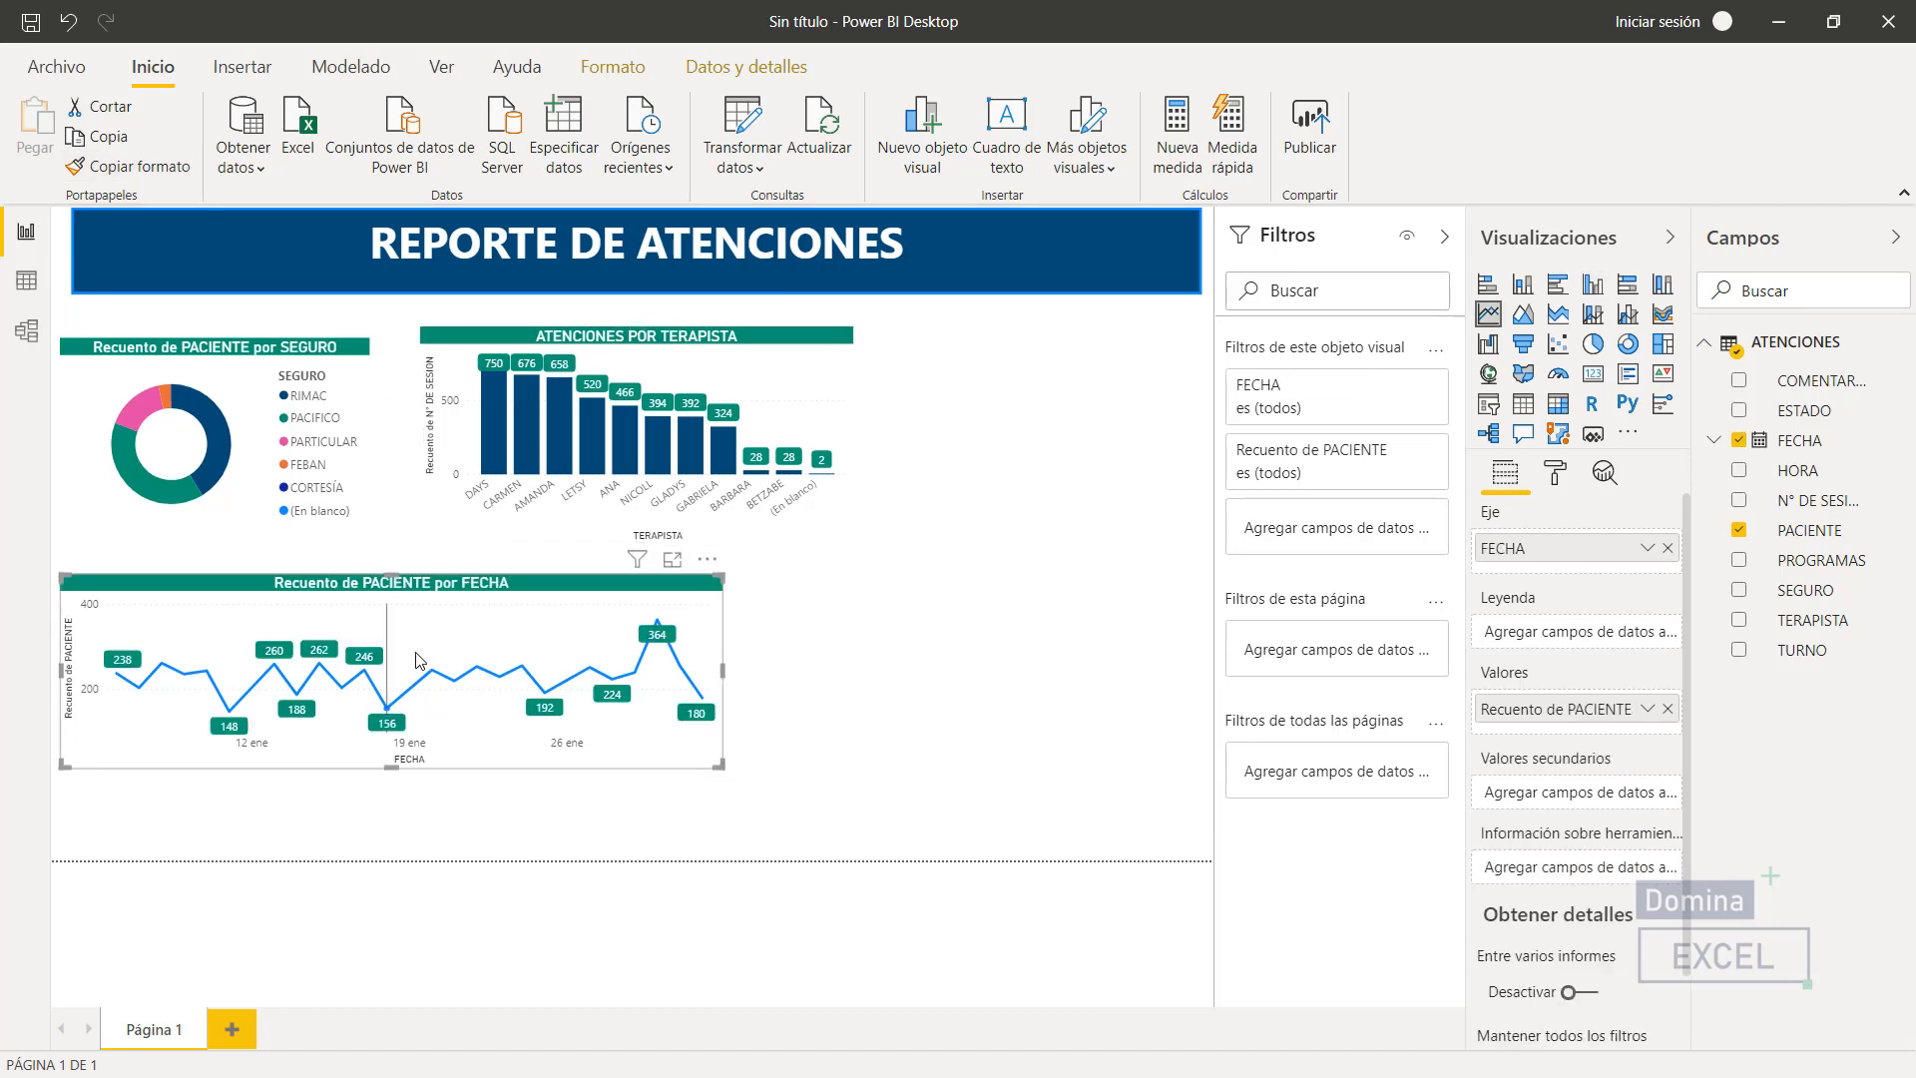
mouse_move(427, 683)
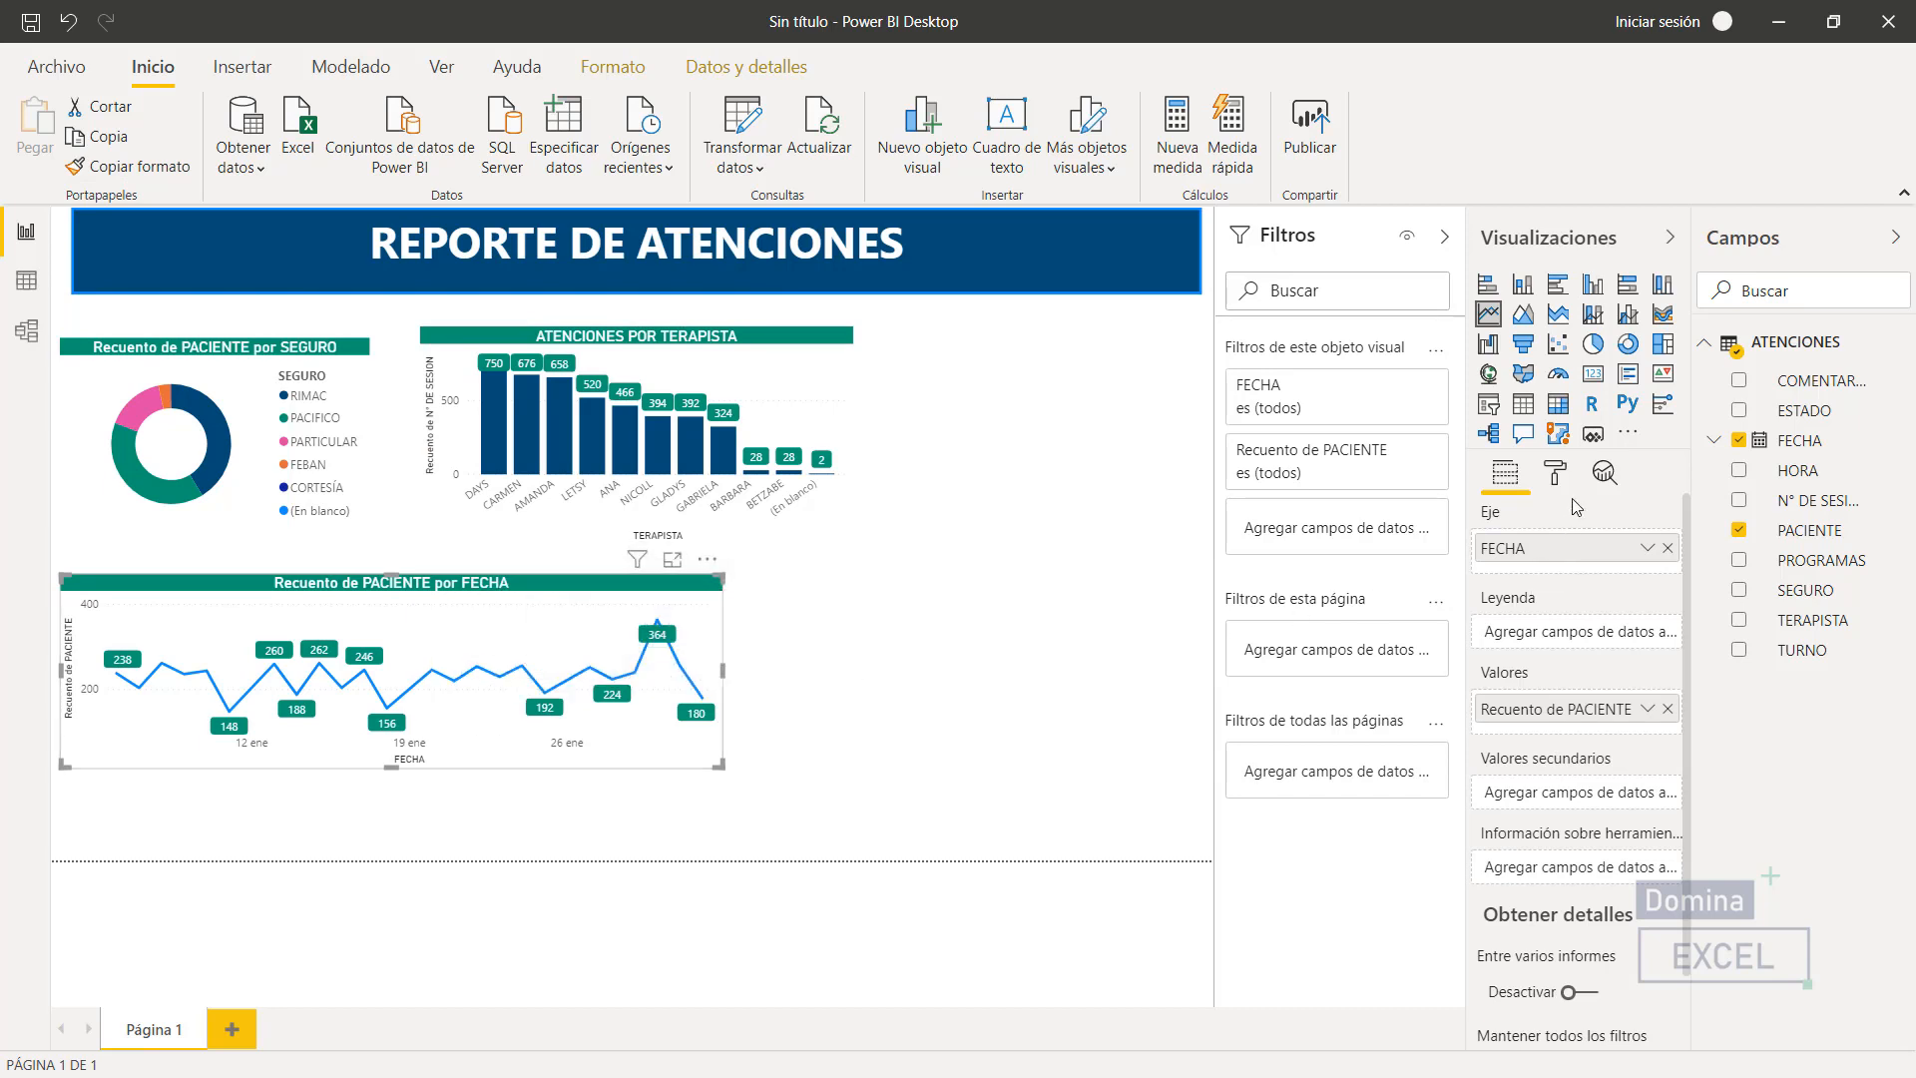
- Set the line chart's Recuento de PACIENTE data colour to the banner's dark blue
left_click(1555, 473)
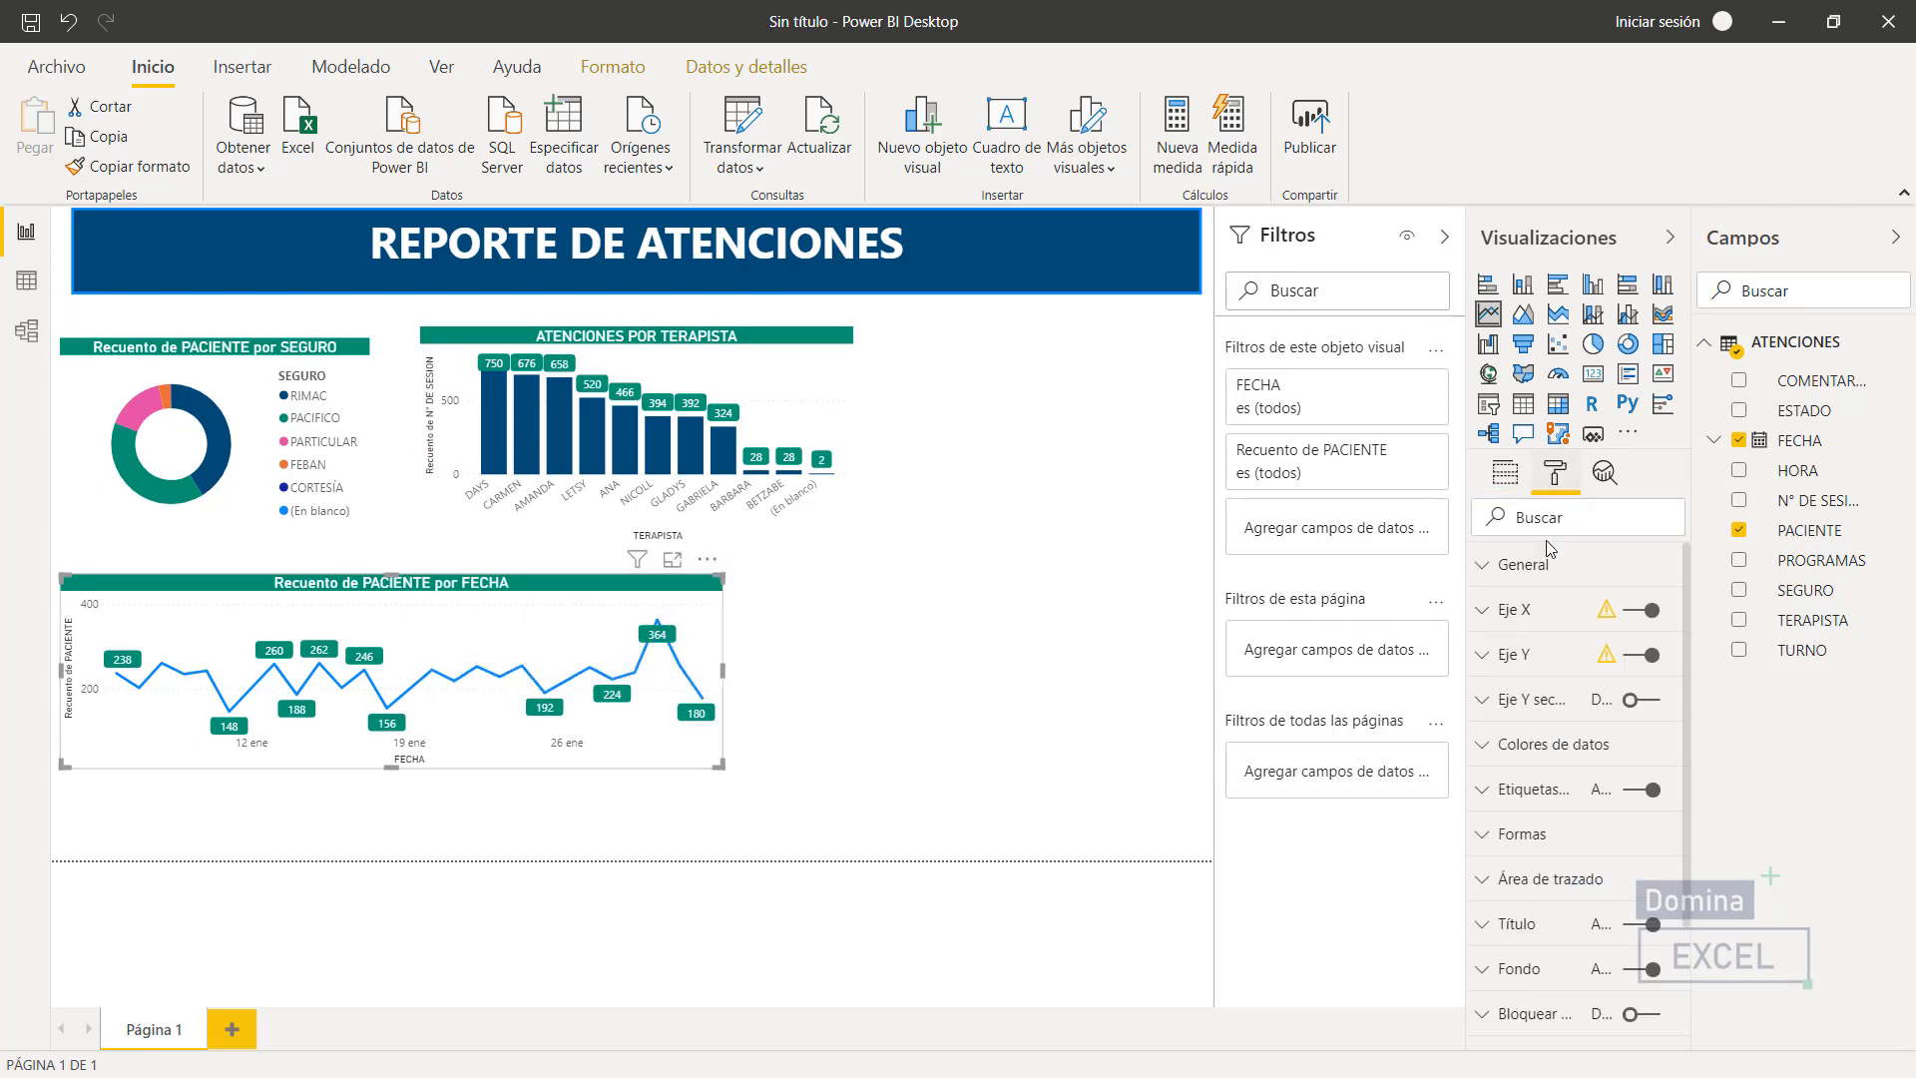
left_click(1518, 746)
scroll(1518, 749, "down", 1)
left_click(1519, 703)
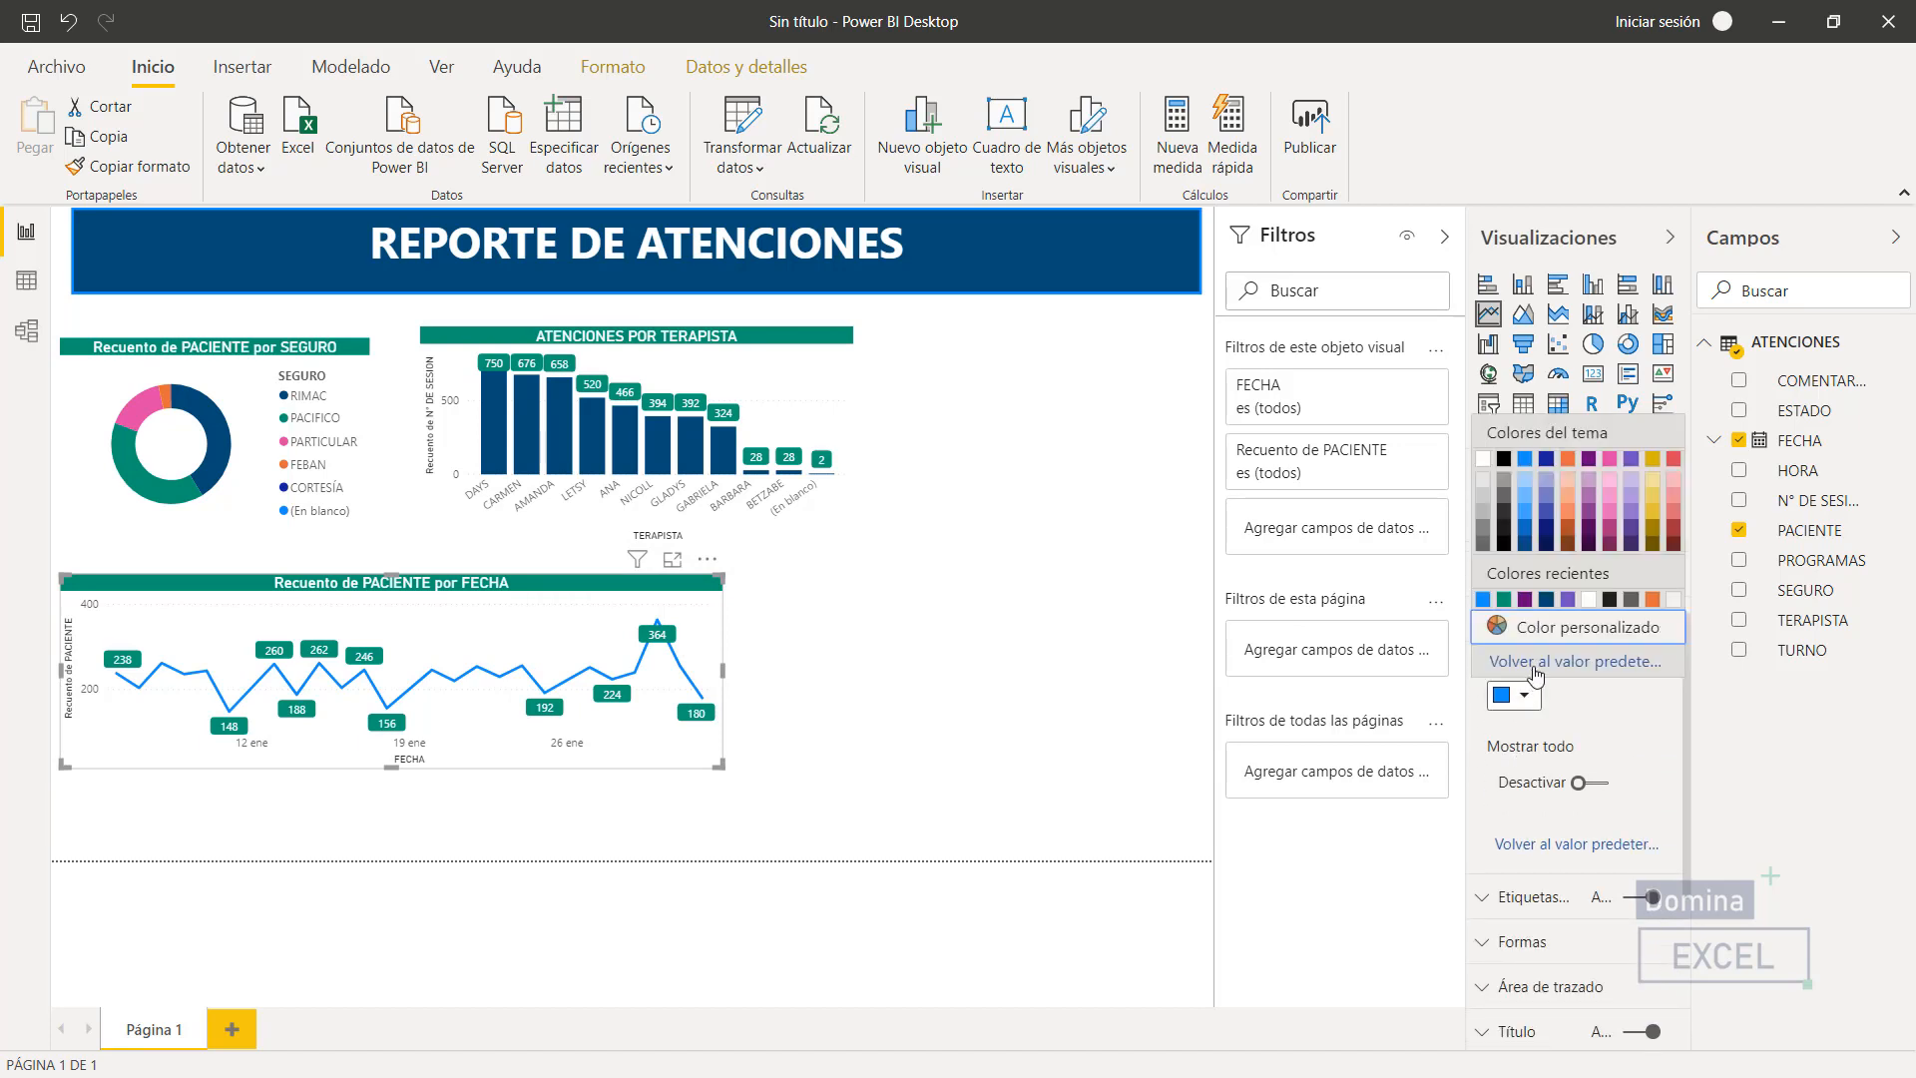
left_click(1547, 600)
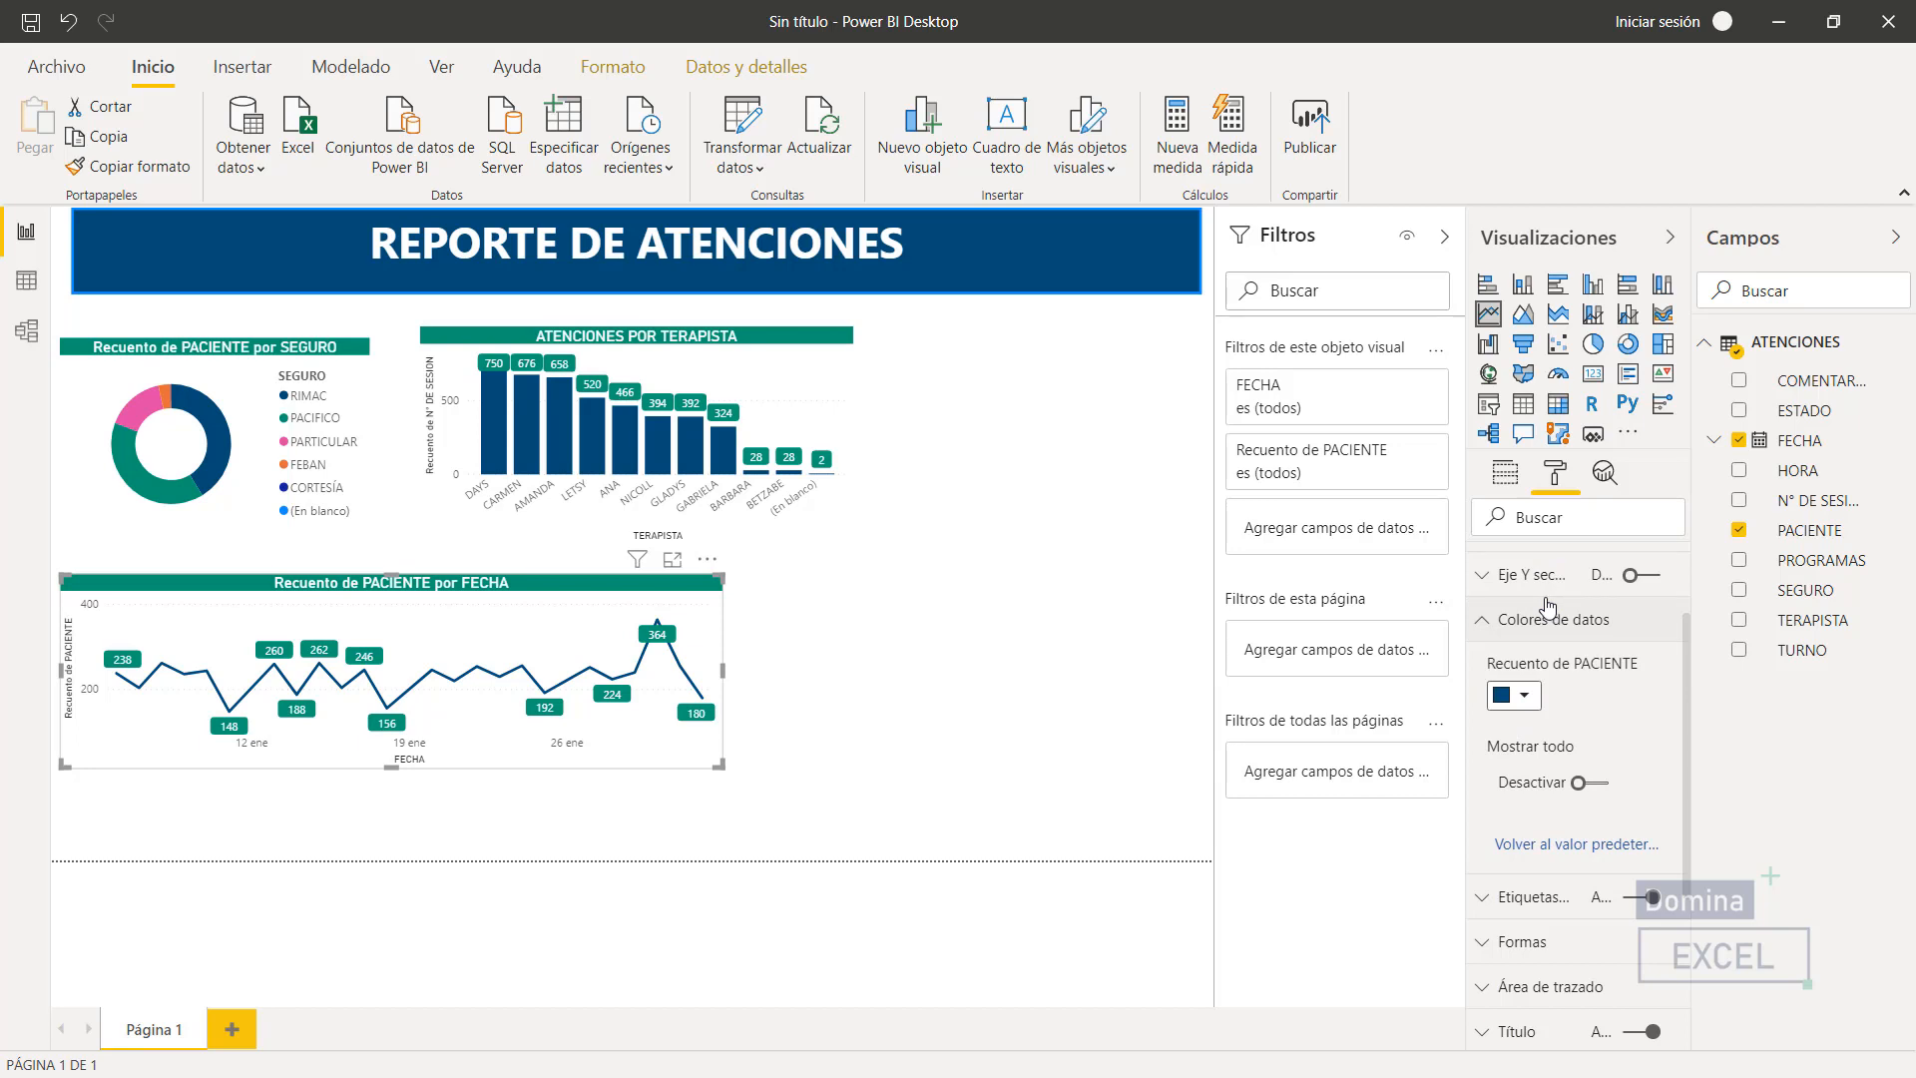
- Insert a card visual beside the line chart showing PACIENTE summarised as Recuento
left_click(984, 578)
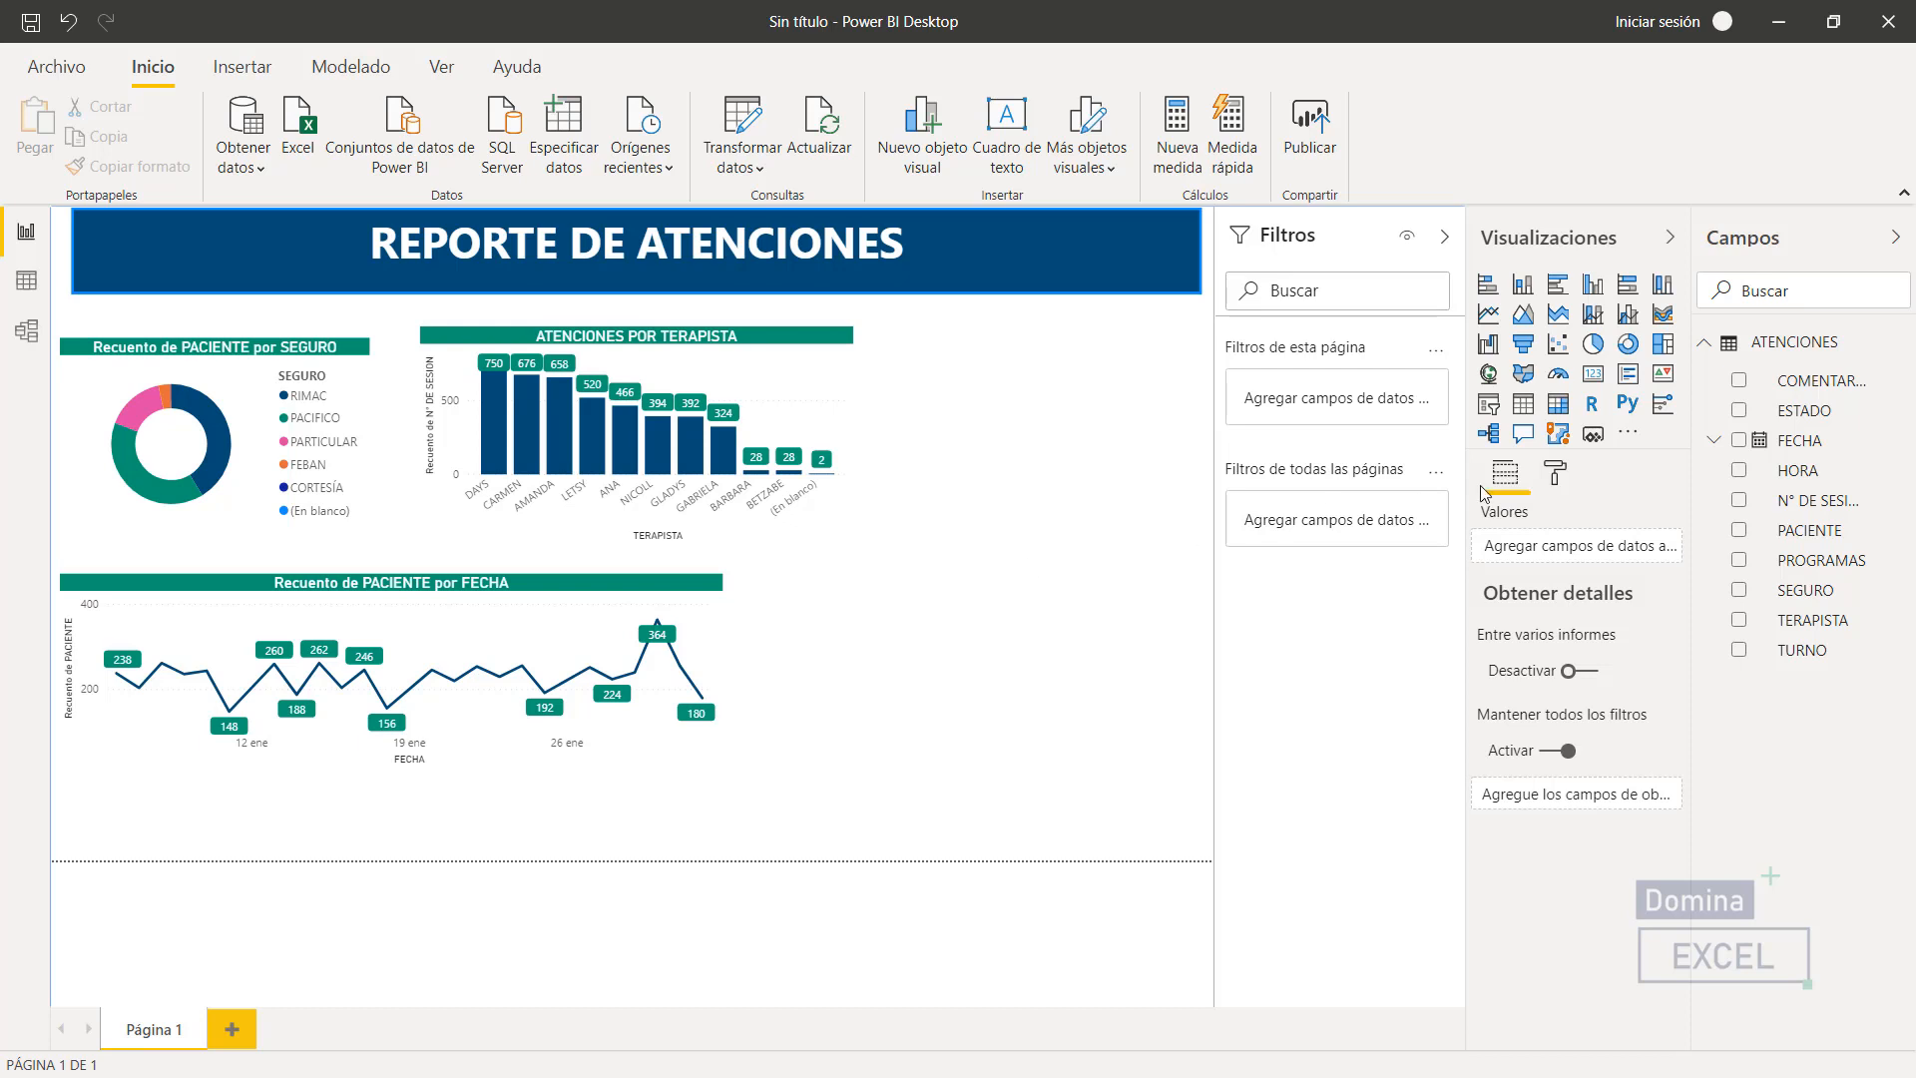
left_click(1594, 375)
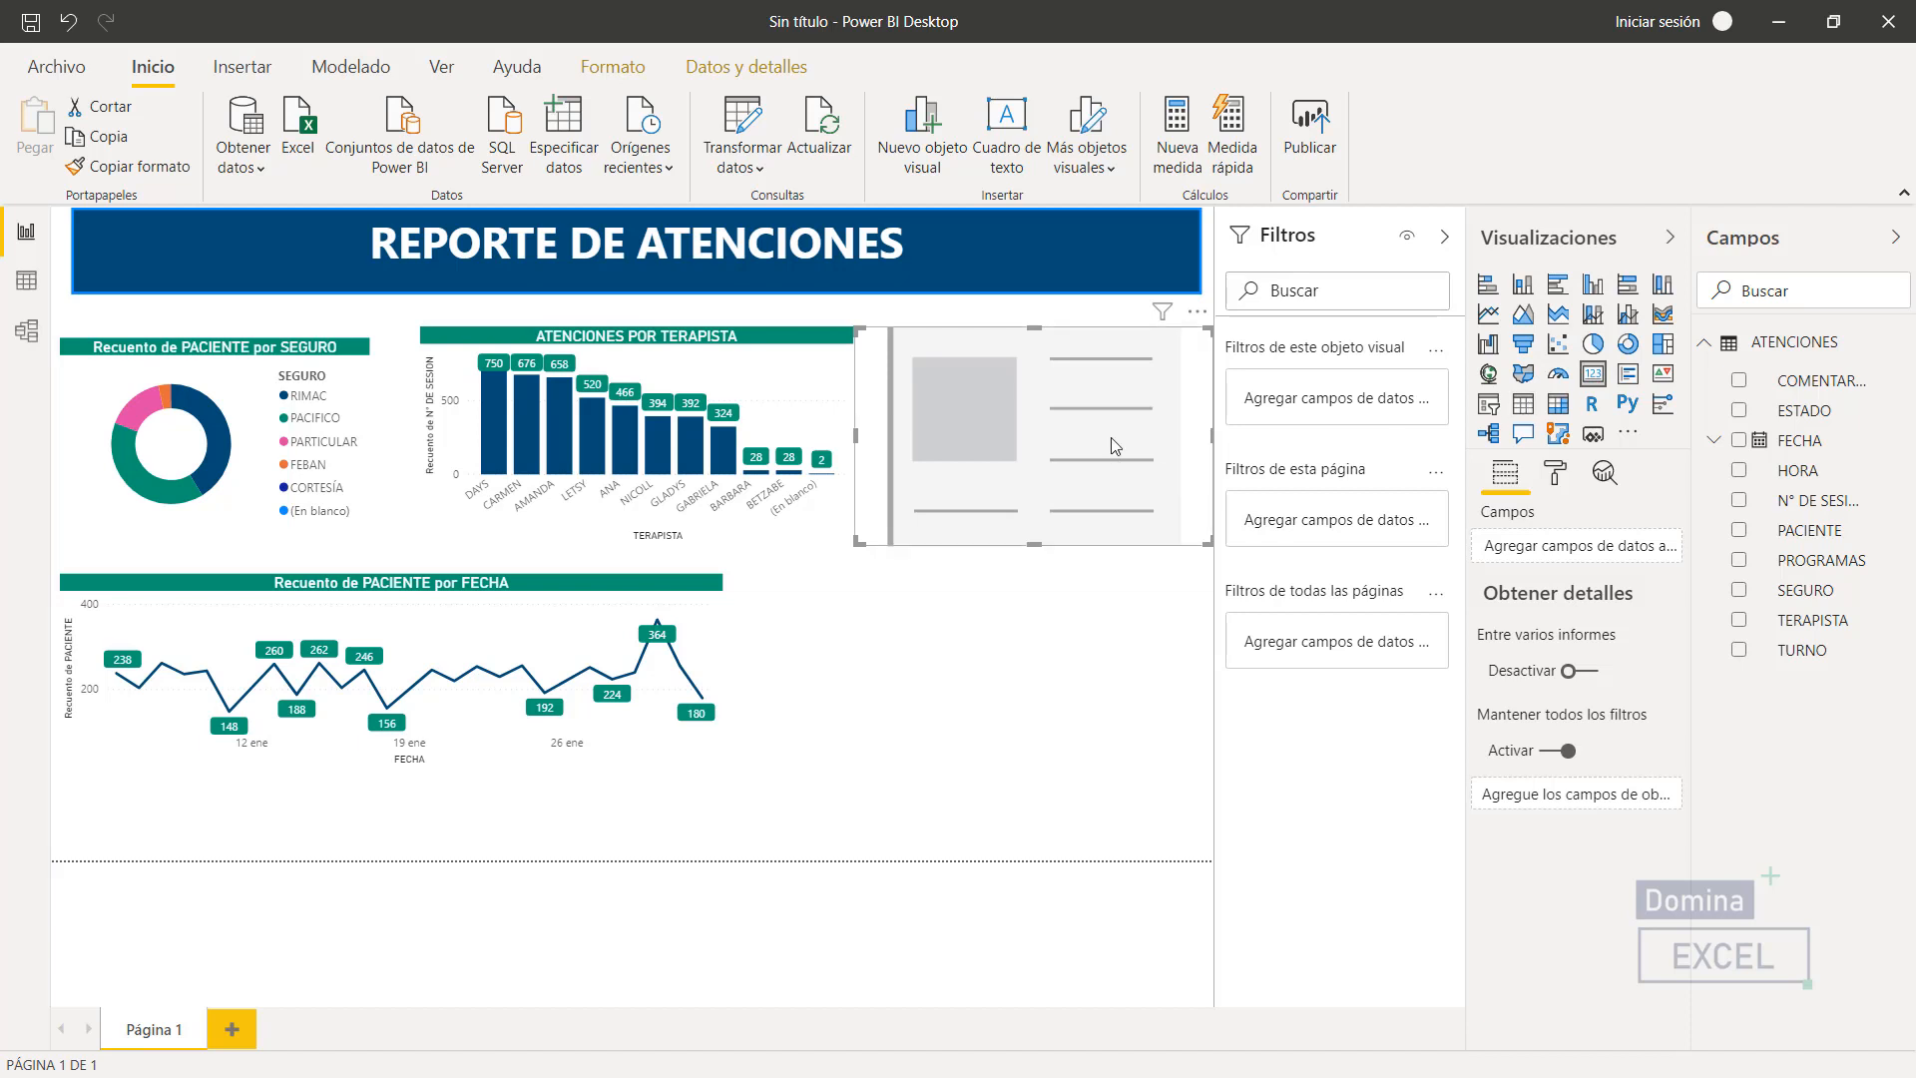
left_click_drag(1111, 437, 1034, 654)
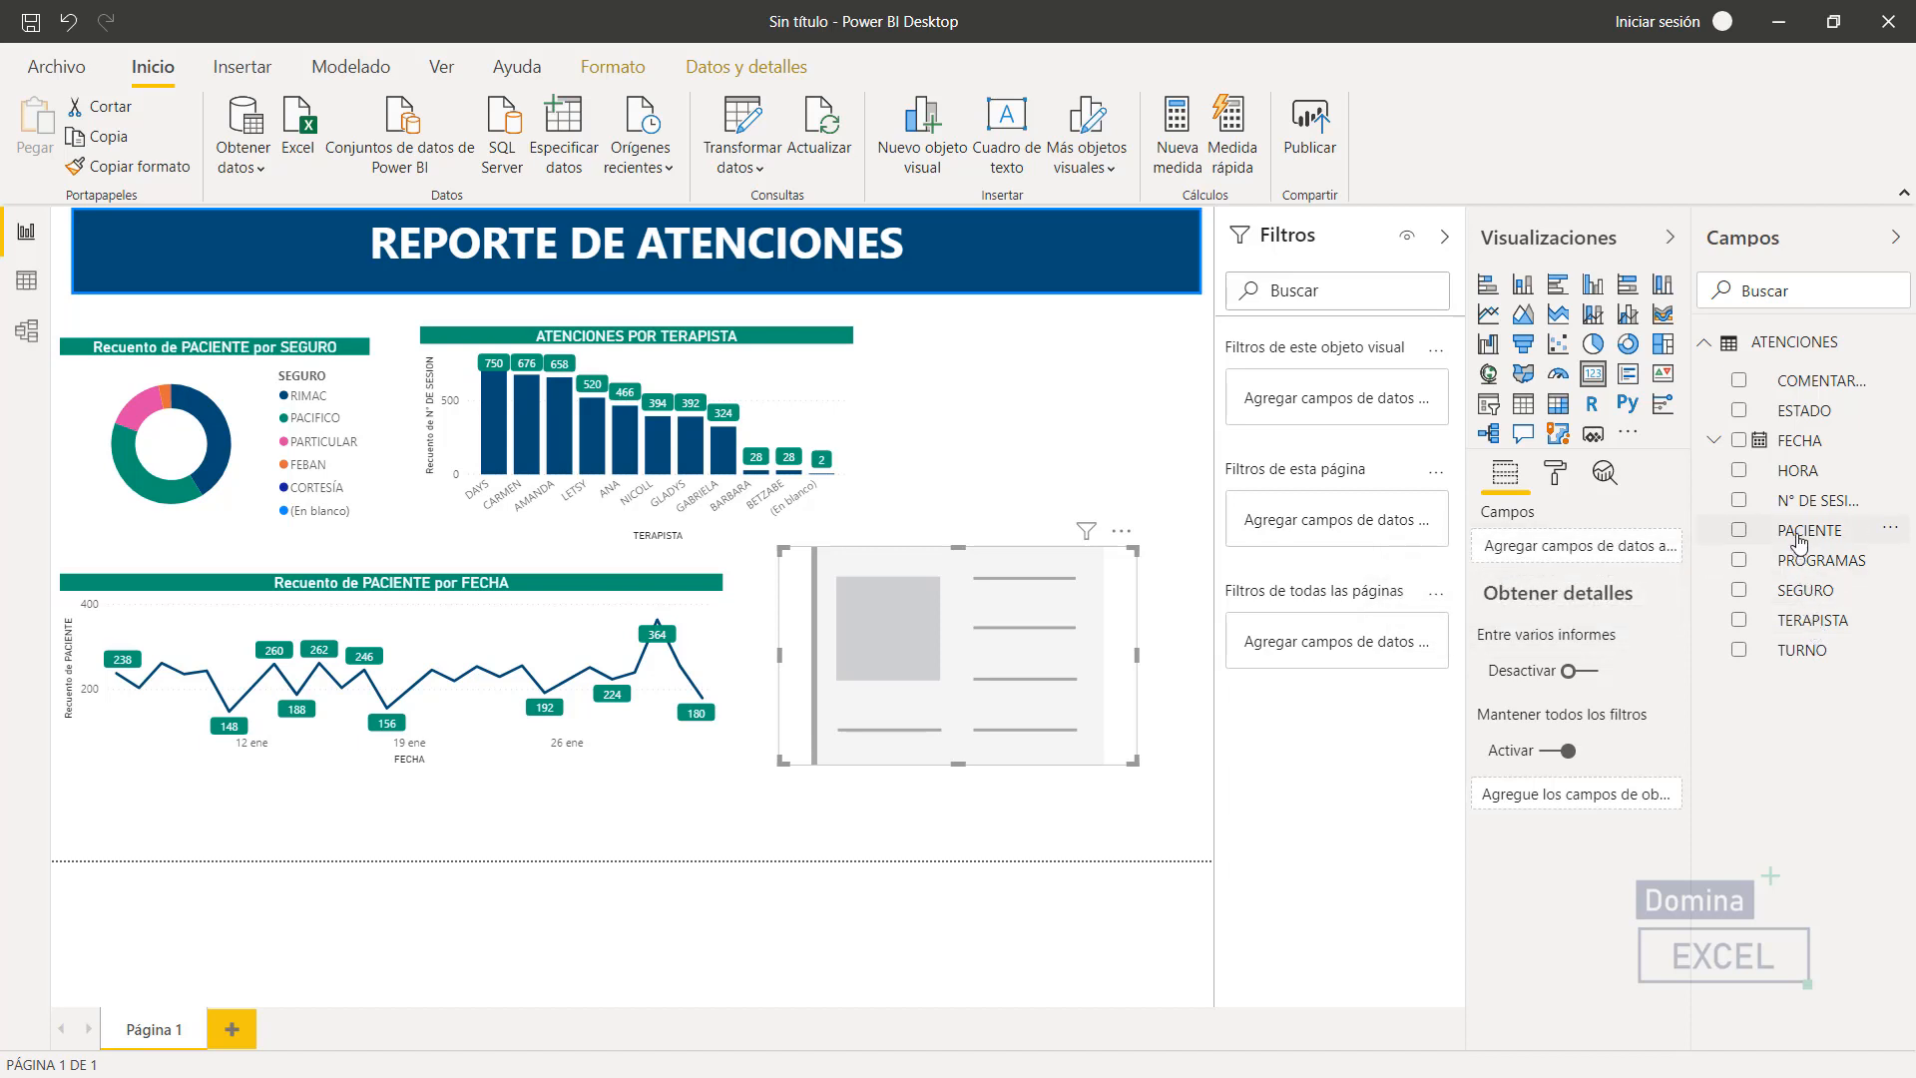
left_click_drag(1810, 530, 1557, 554)
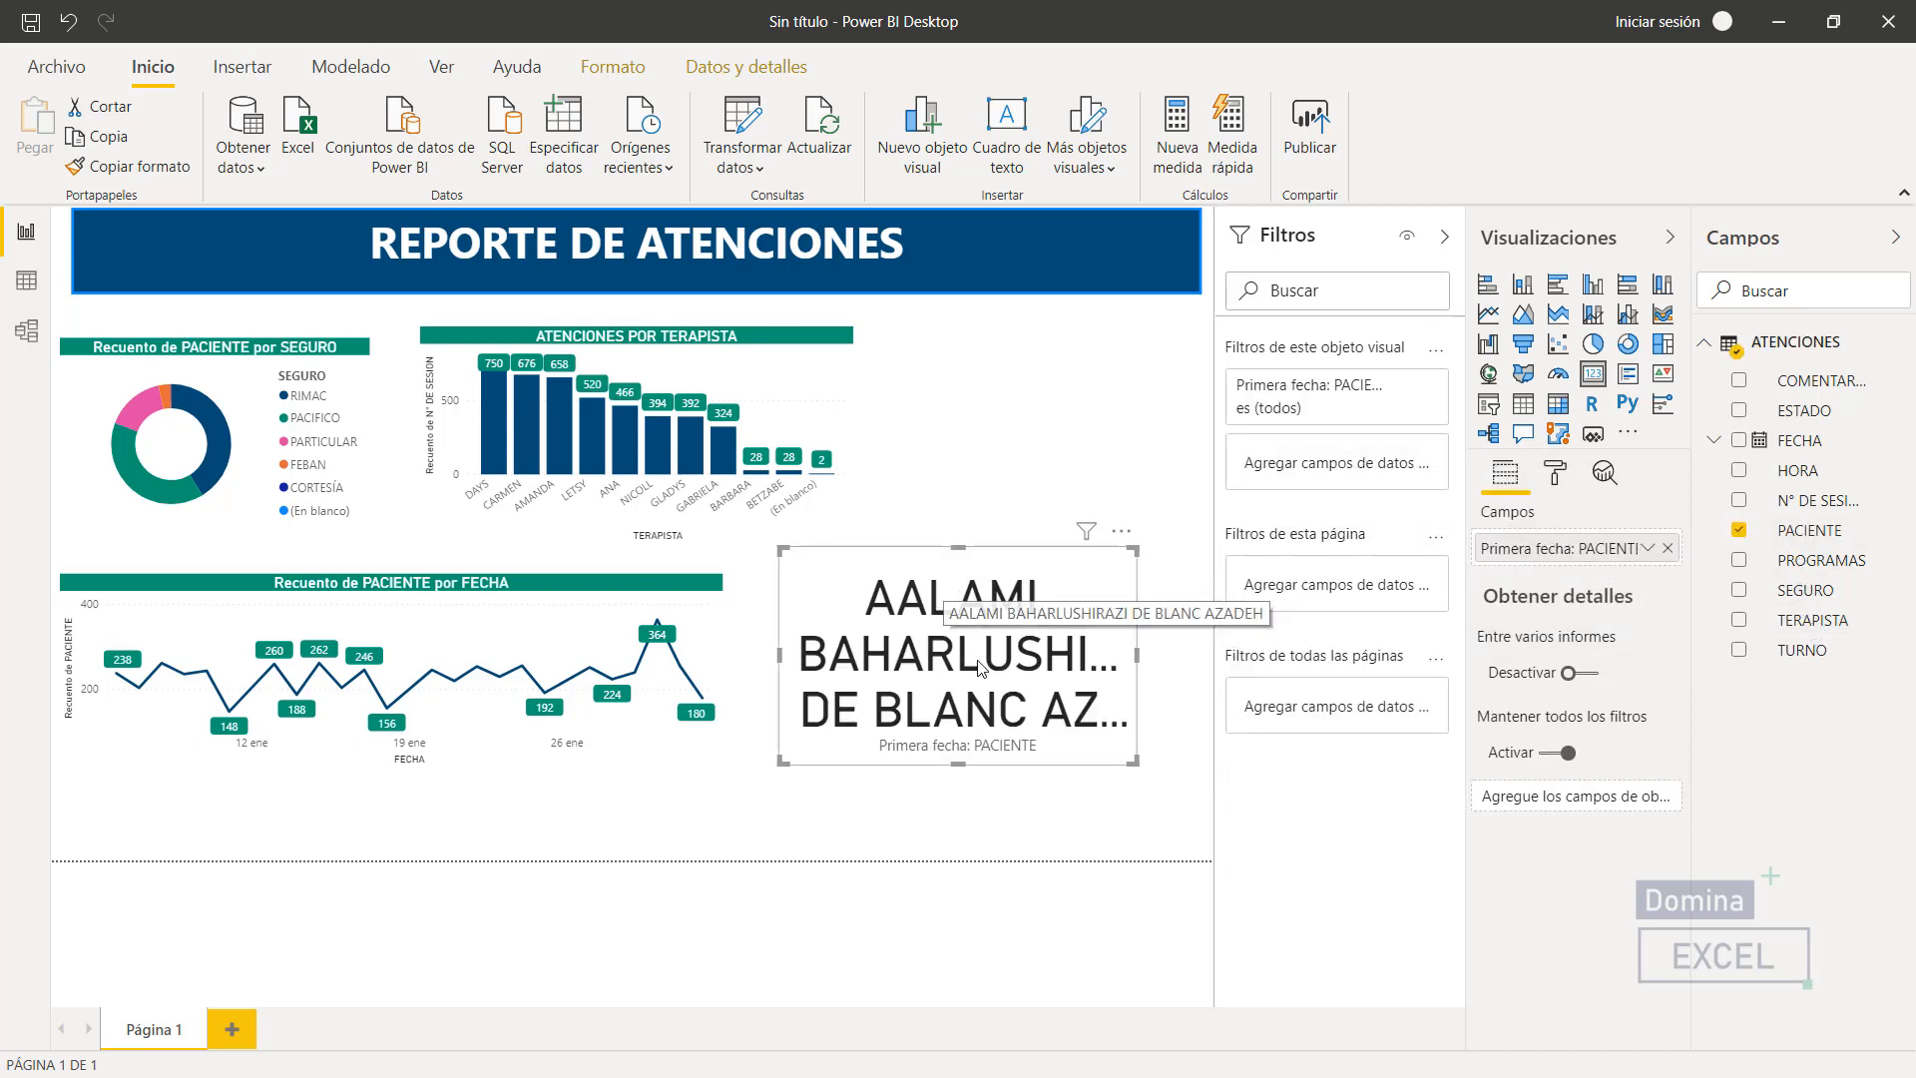
left_click(1648, 549)
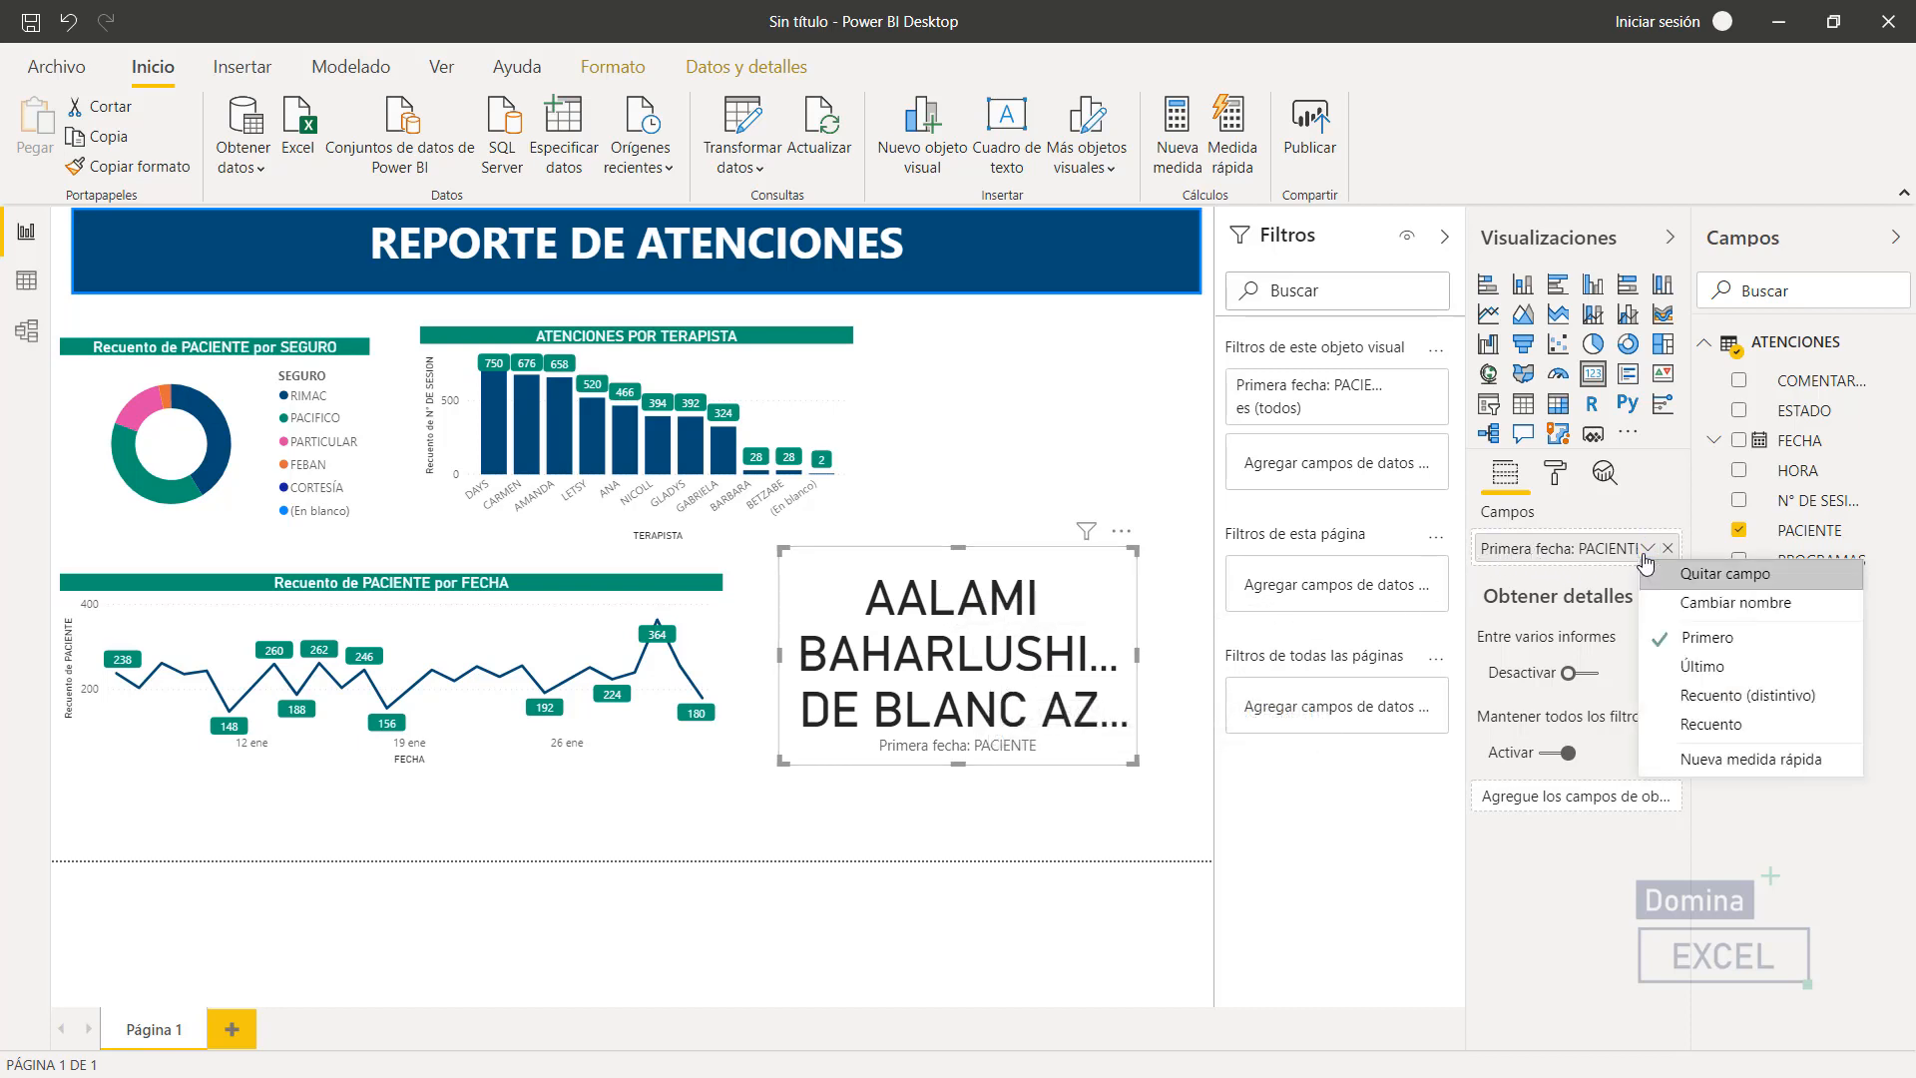
left_click(1662, 722)
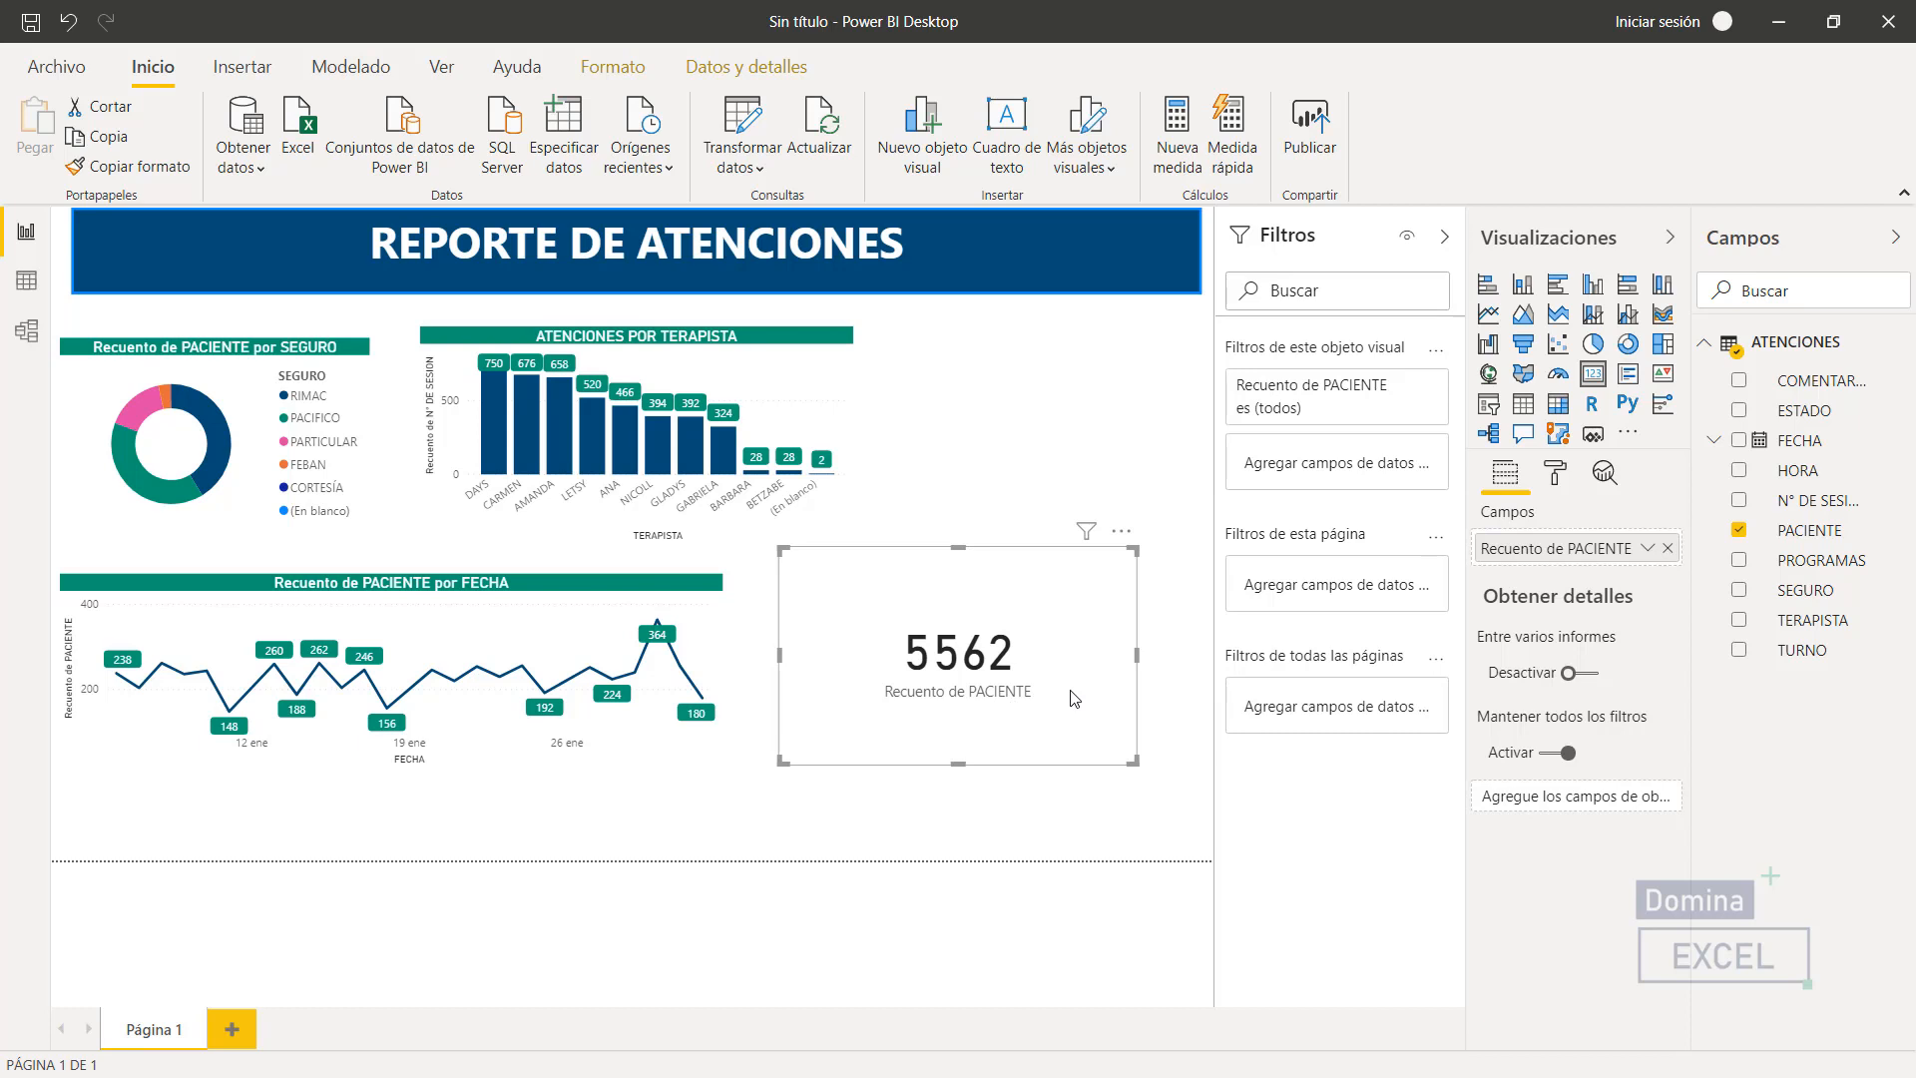
left_click(1644, 549)
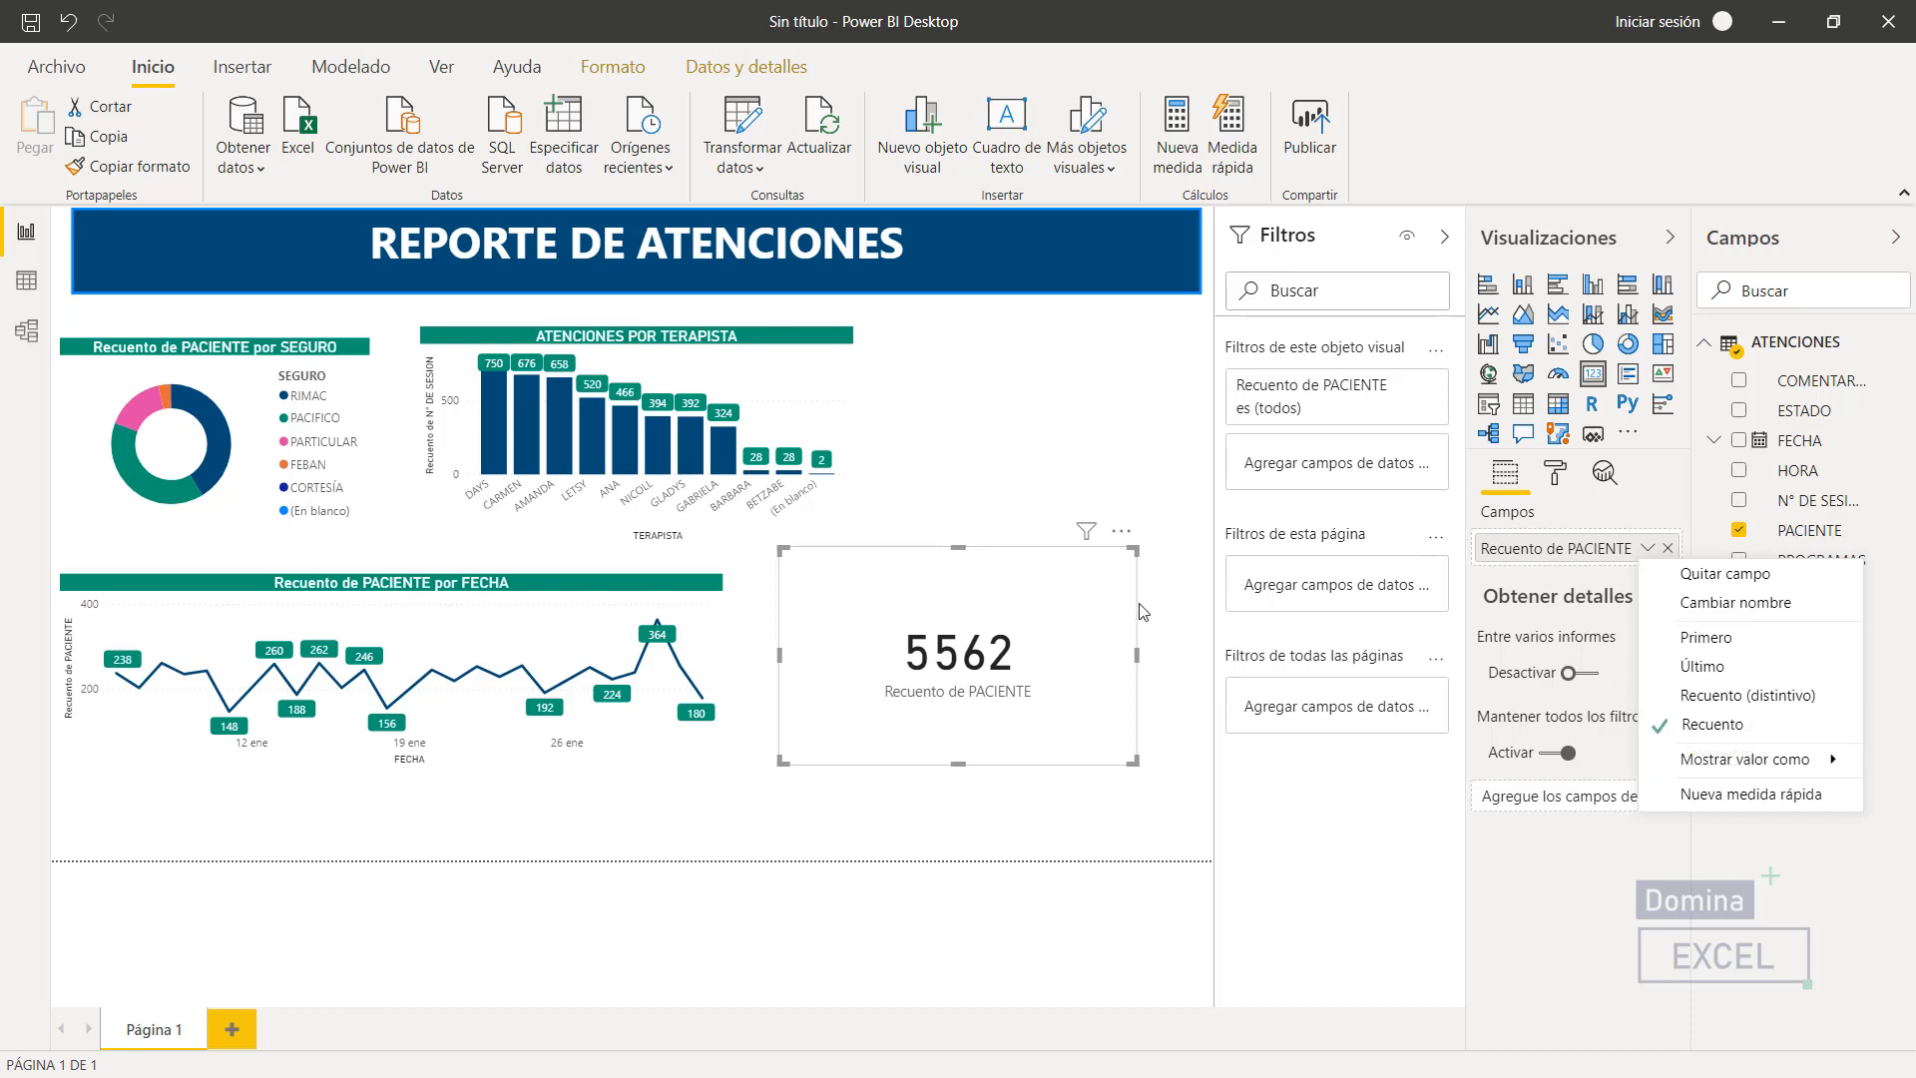
left_click(1098, 591)
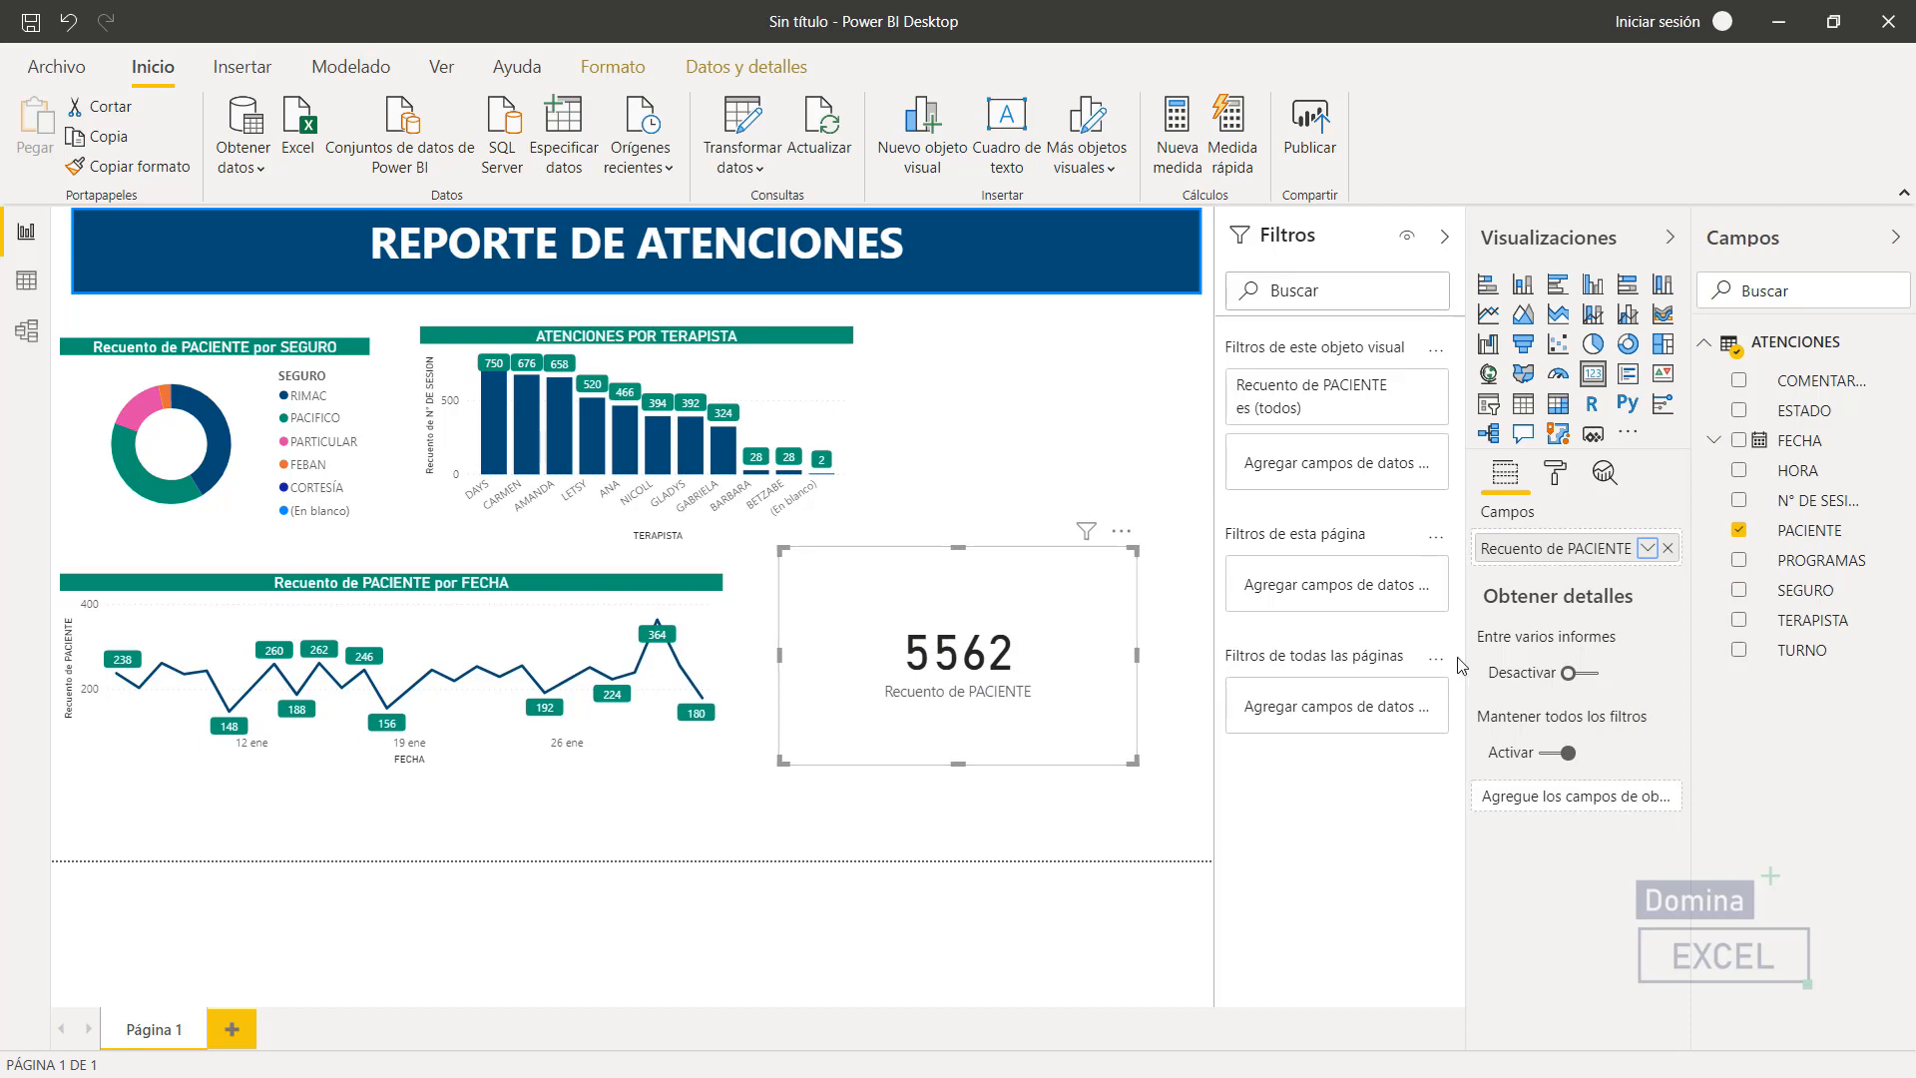
- Add TURNO as a visual-level filter on the card and restrict it to MAÑANA
left_click_drag(1799, 655, 1342, 493)
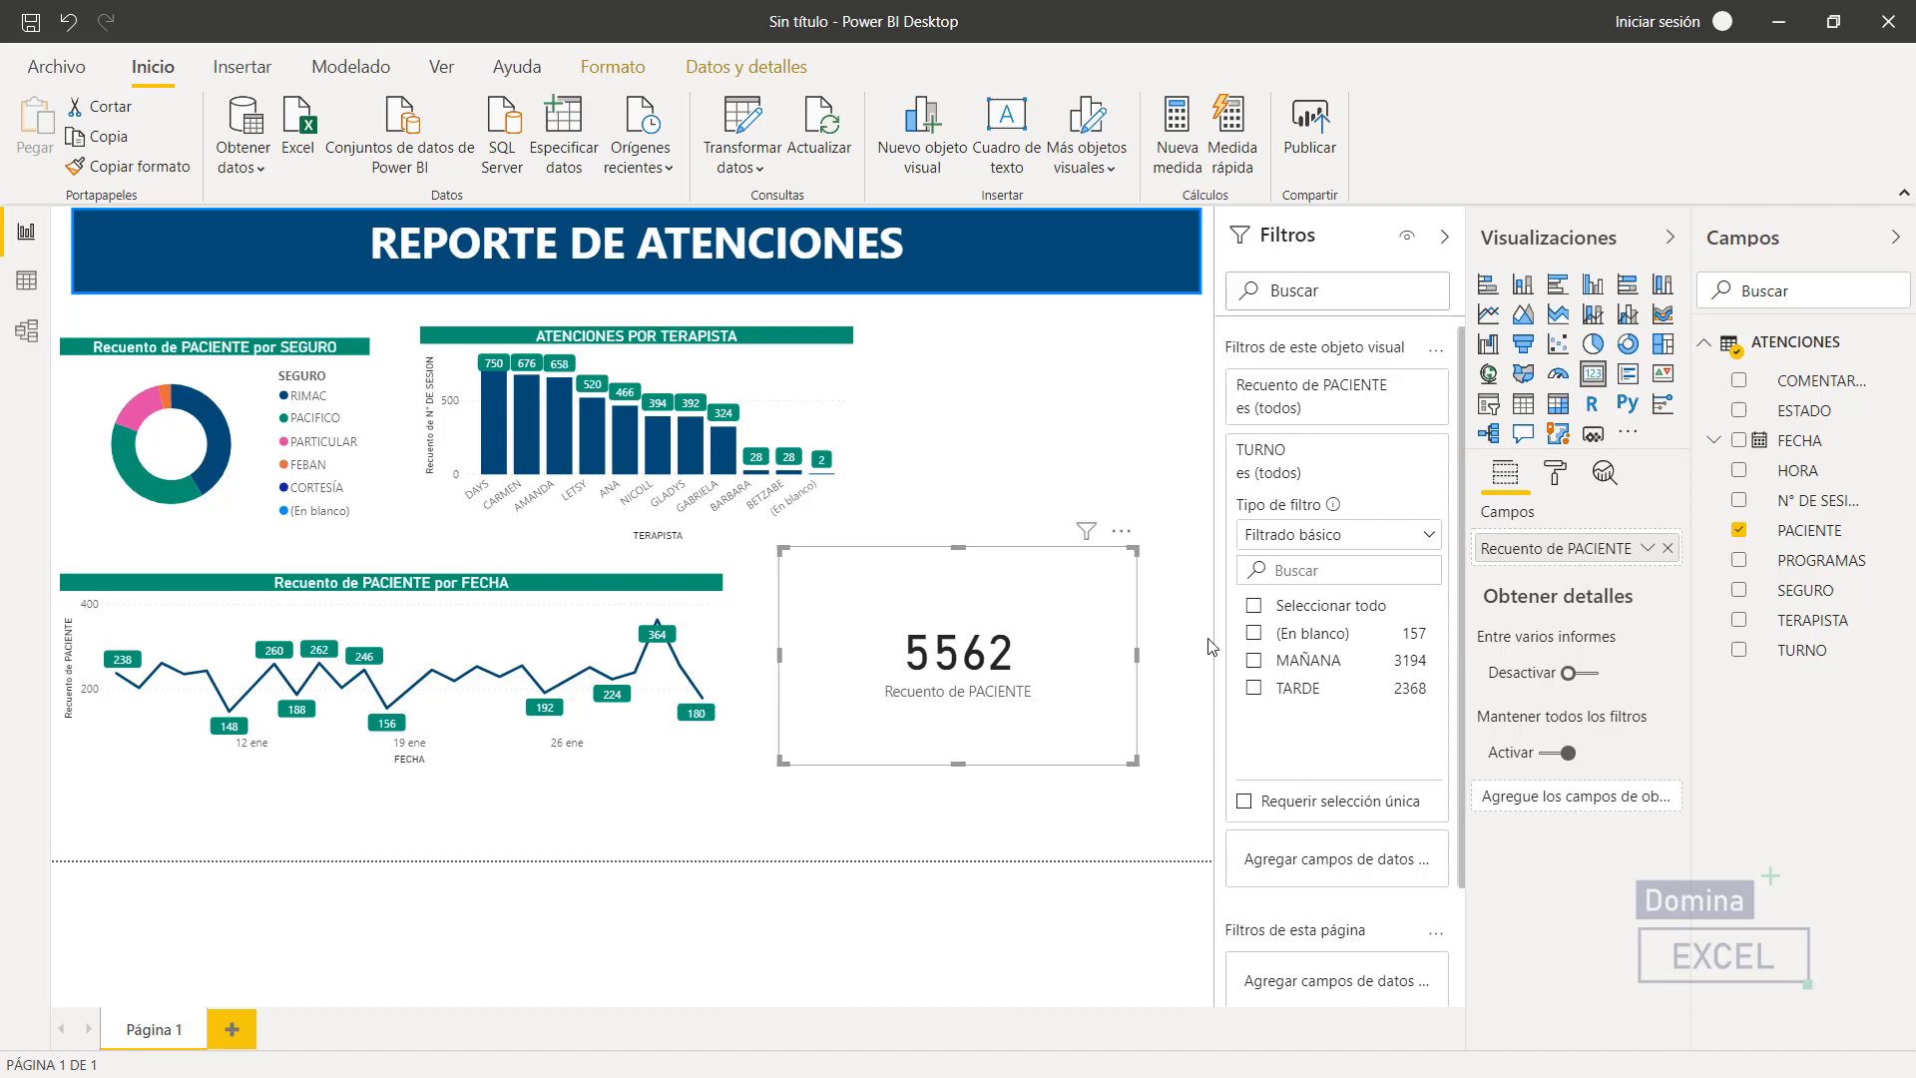
left_click(1254, 662)
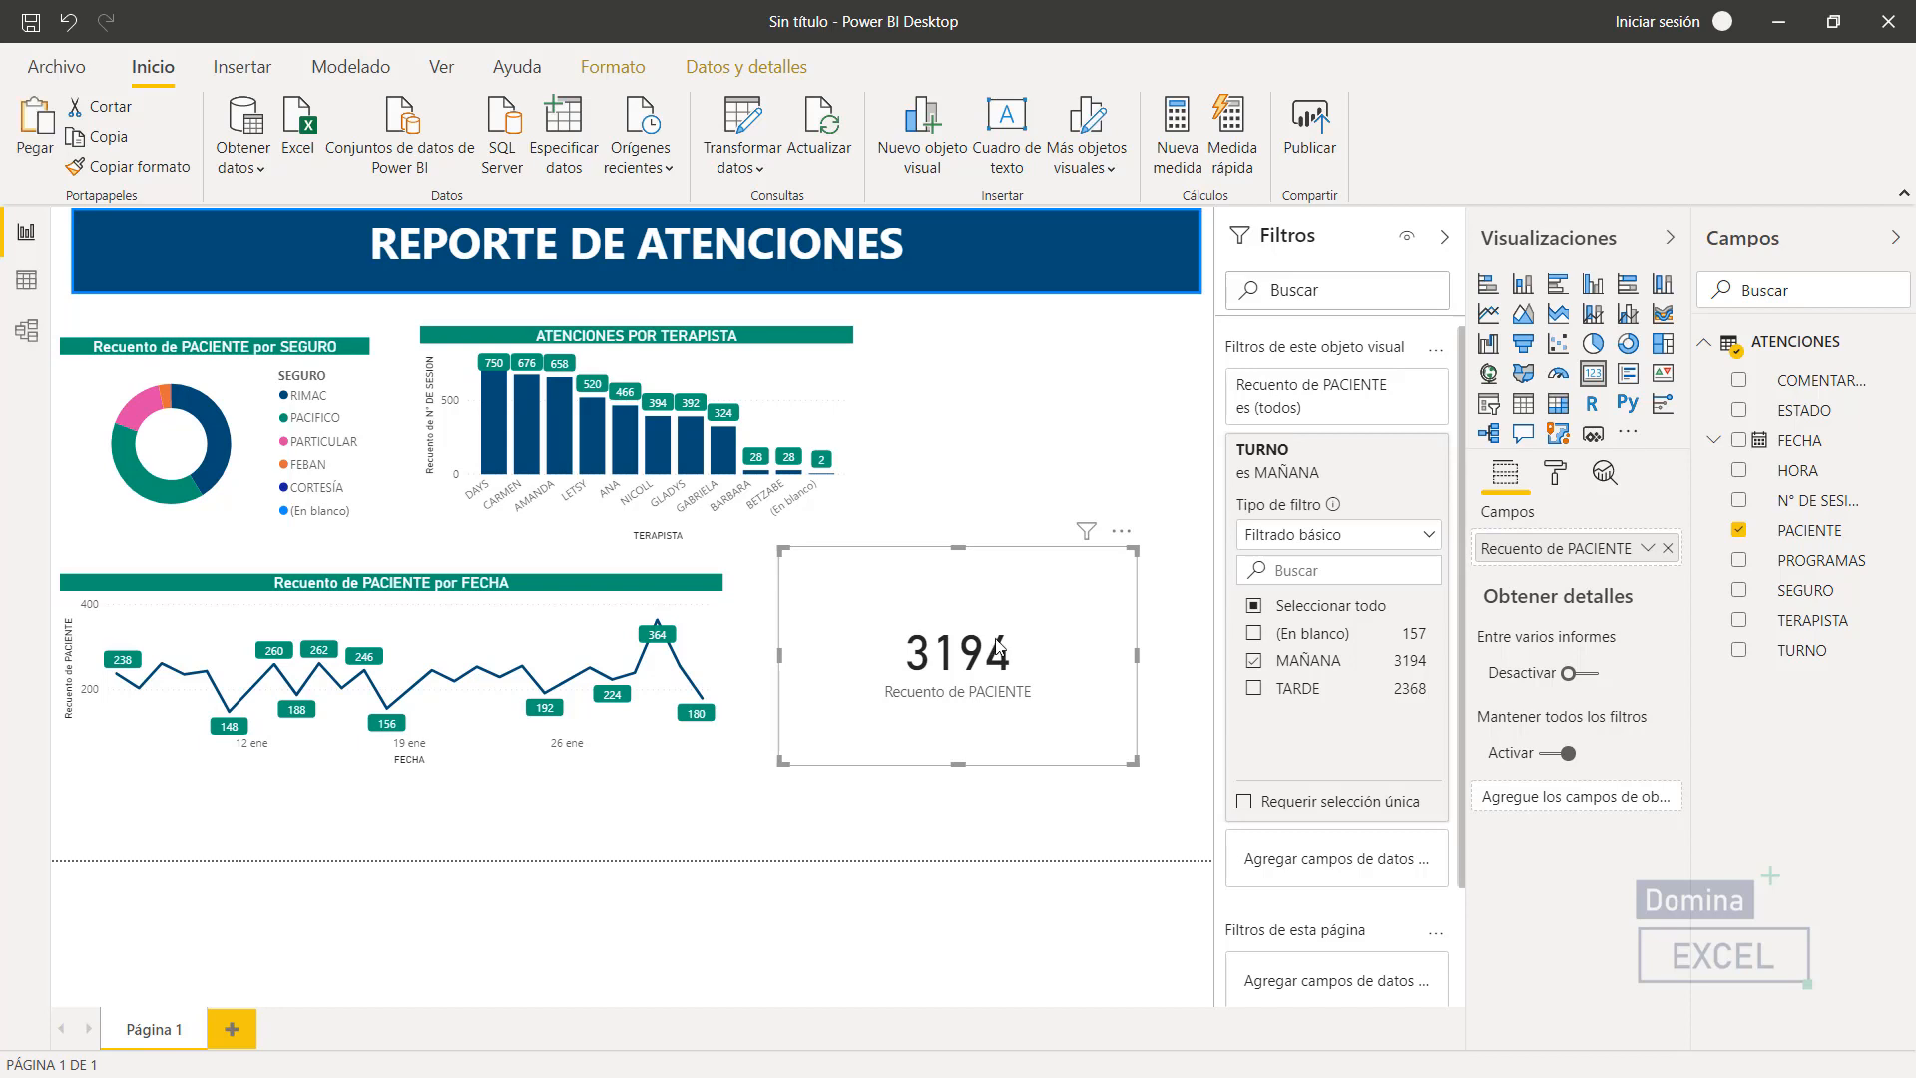
- Duplicate the MAÑANA card and place the copy, reduced in size, beside the column chart just under the banner
left_click(951, 804)
key("ctrl+v")
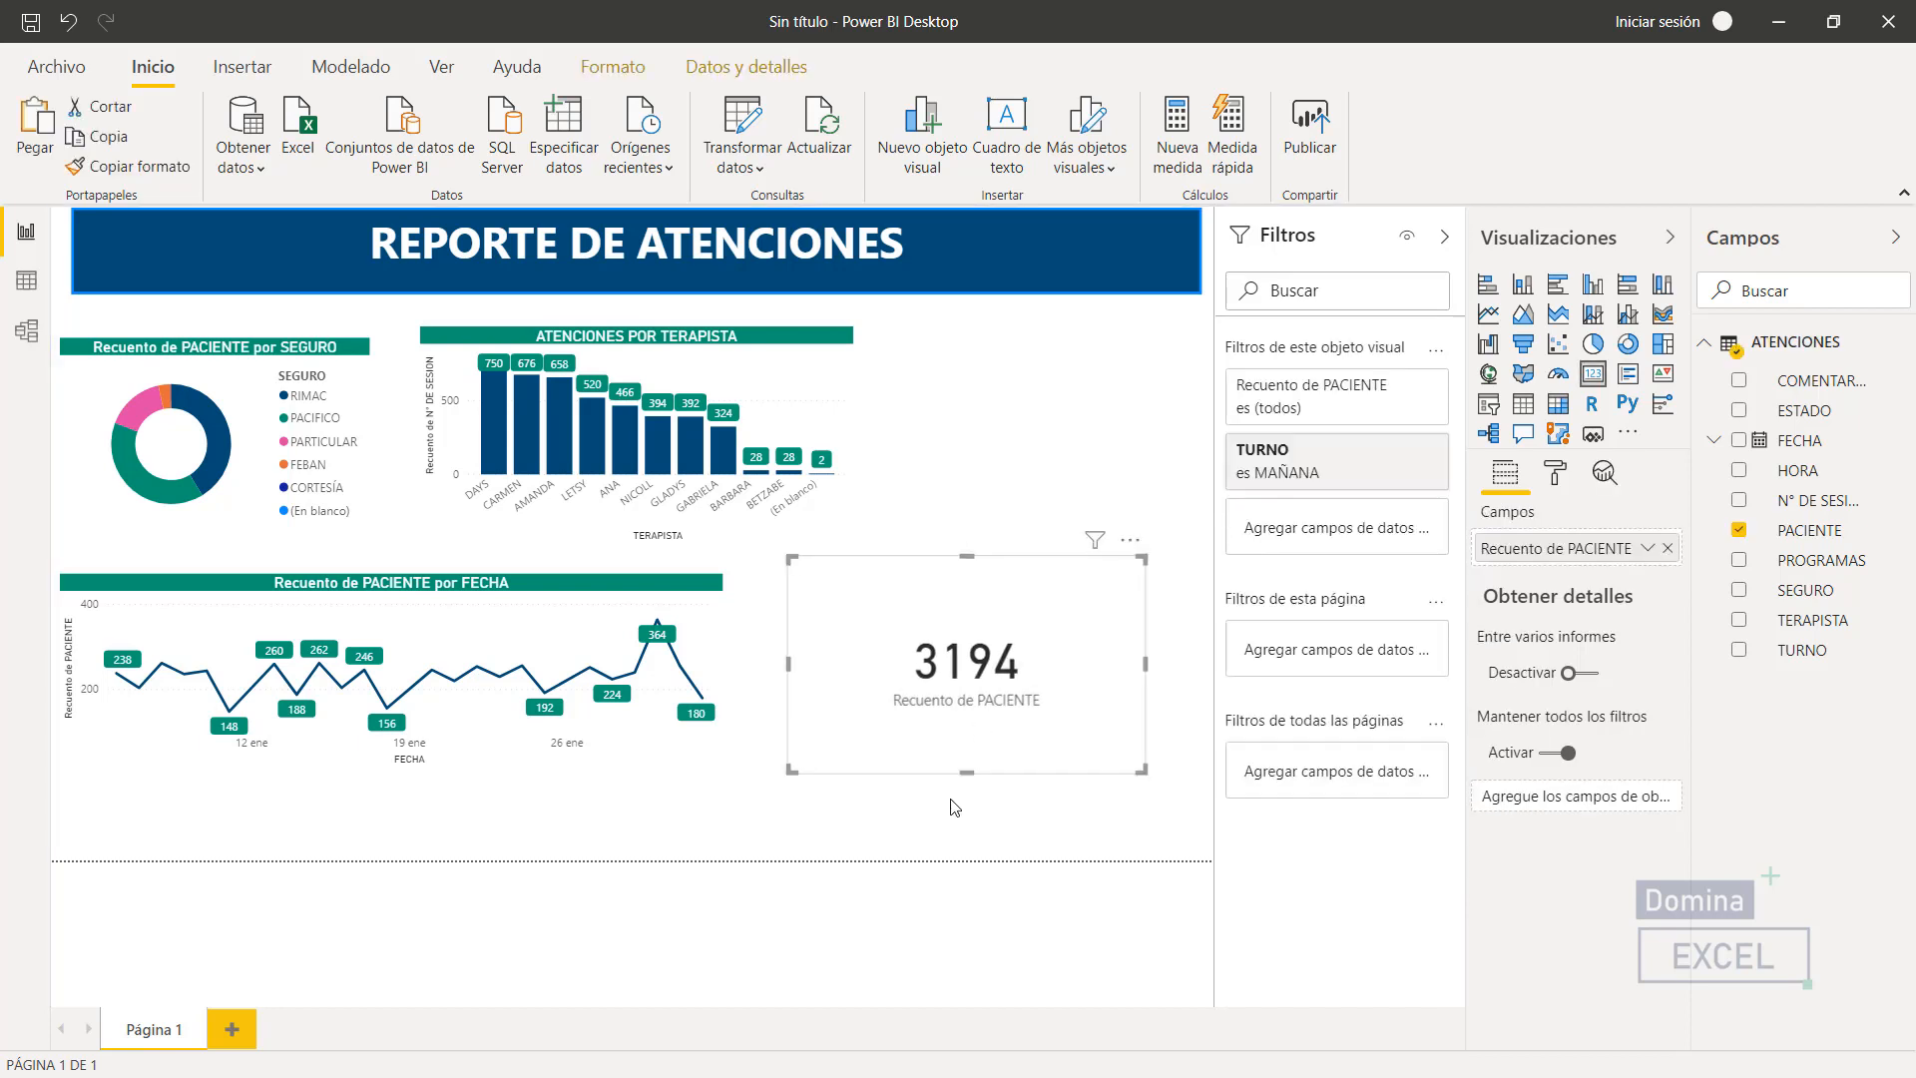
left_click_drag(975, 680, 991, 496)
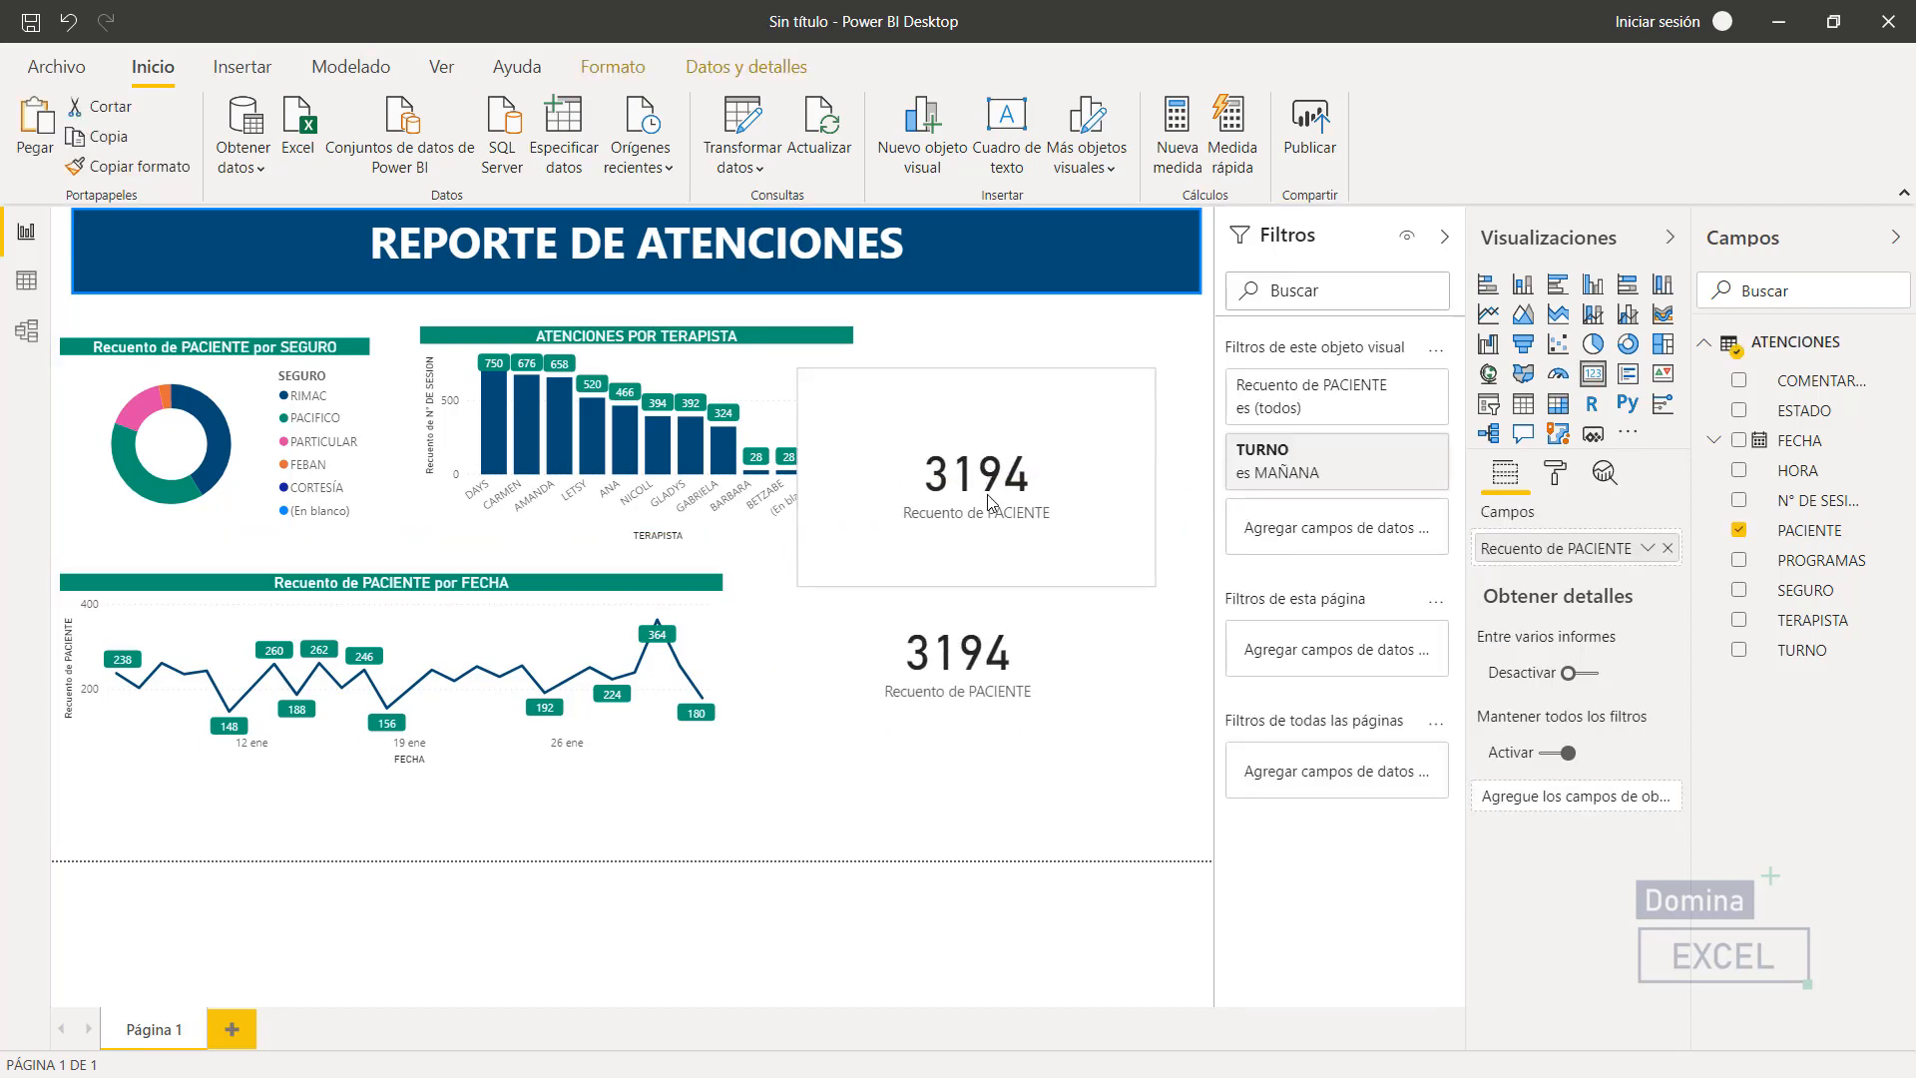
left_click_drag(1153, 372, 1048, 391)
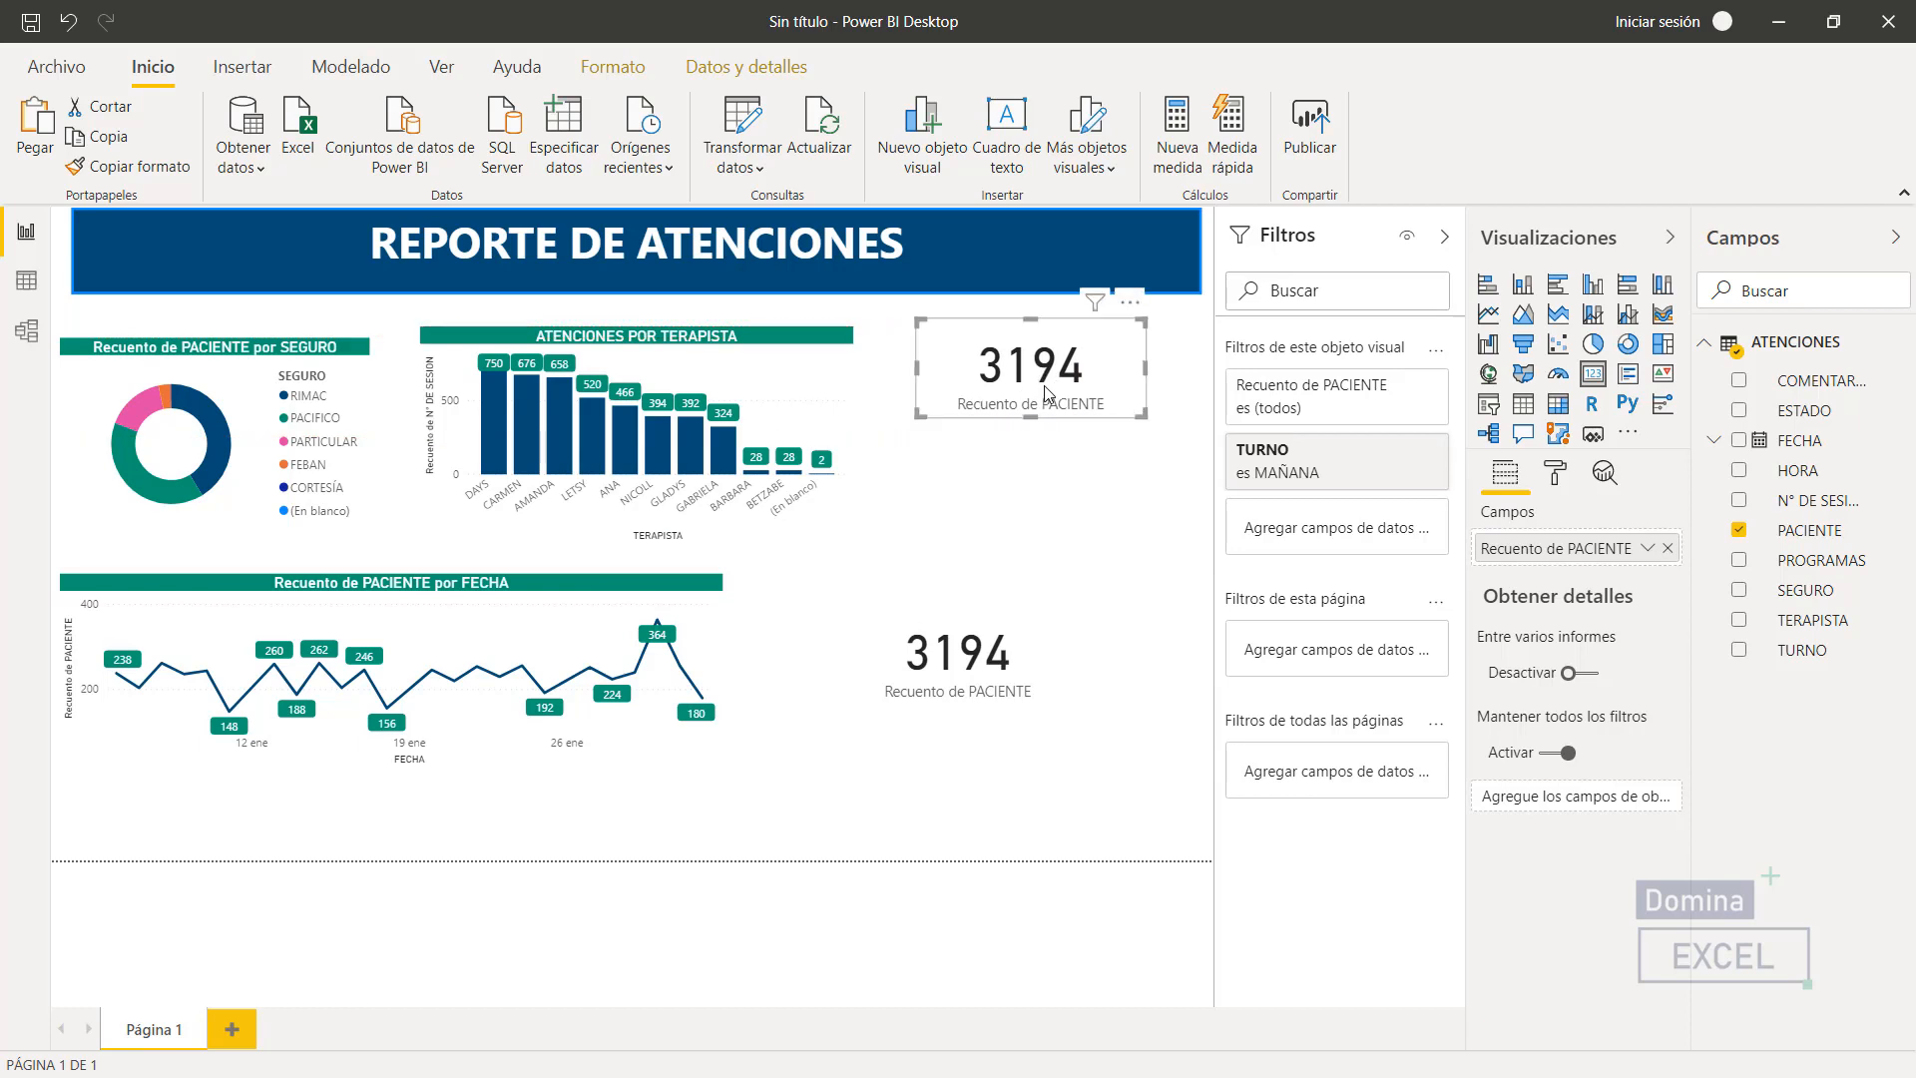
- Shrink the original card and move it under the copy, with its TURNO filter set to TARDE only
left_click(964, 667)
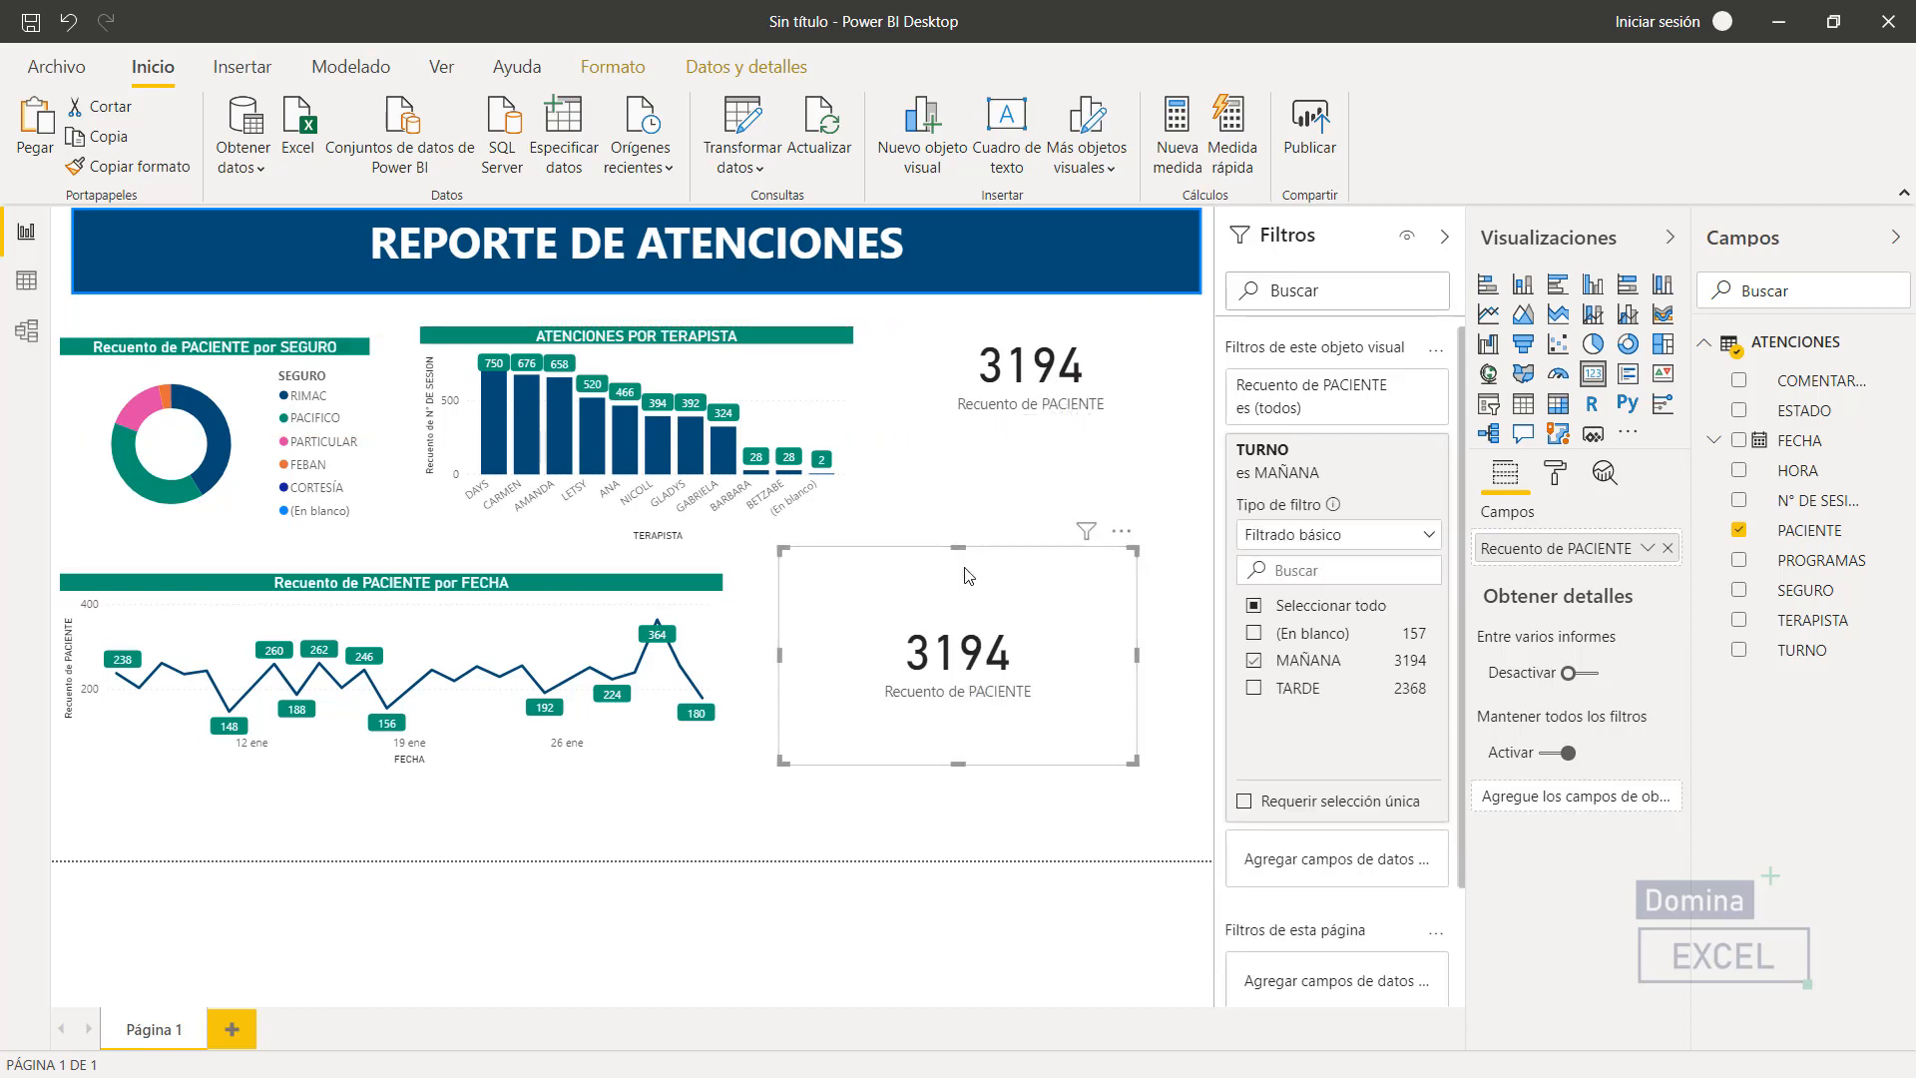
left_click_drag(964, 576, 1018, 519)
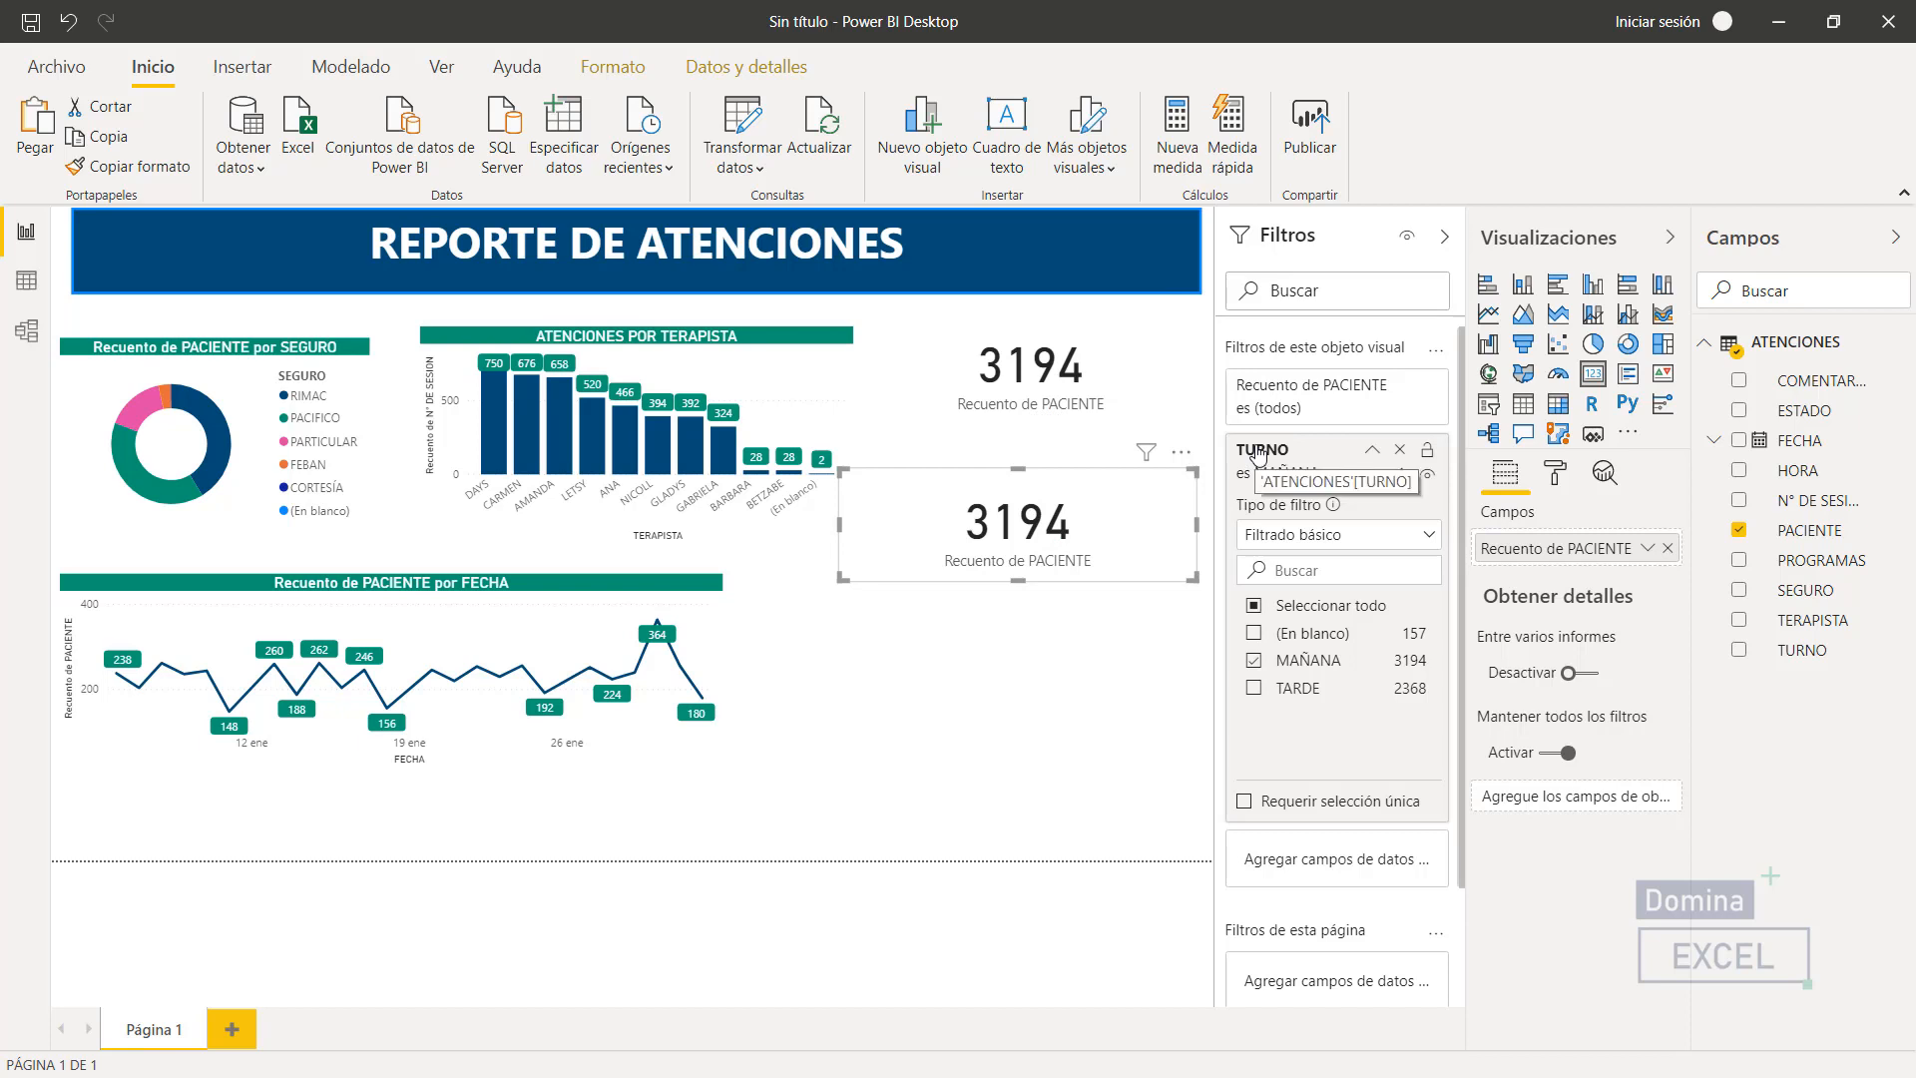
left_click(1253, 687)
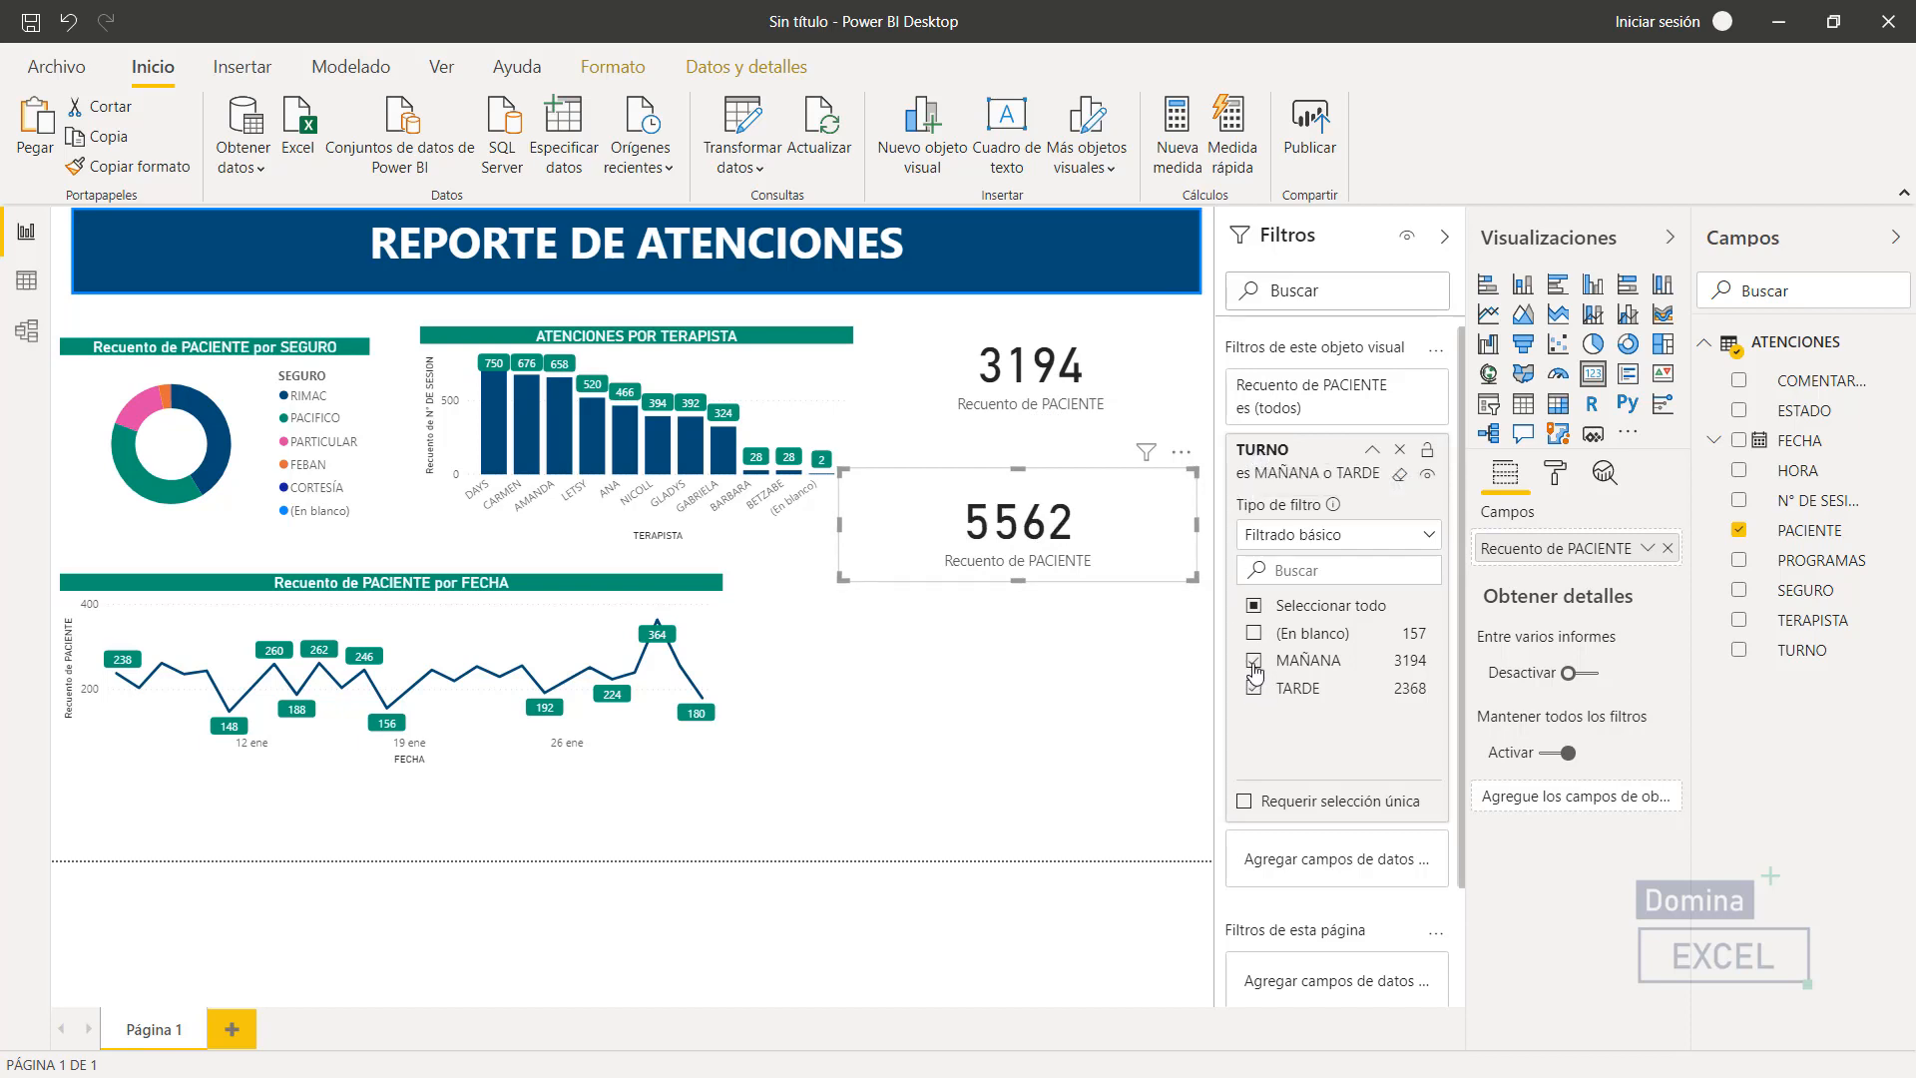
left_click(1254, 661)
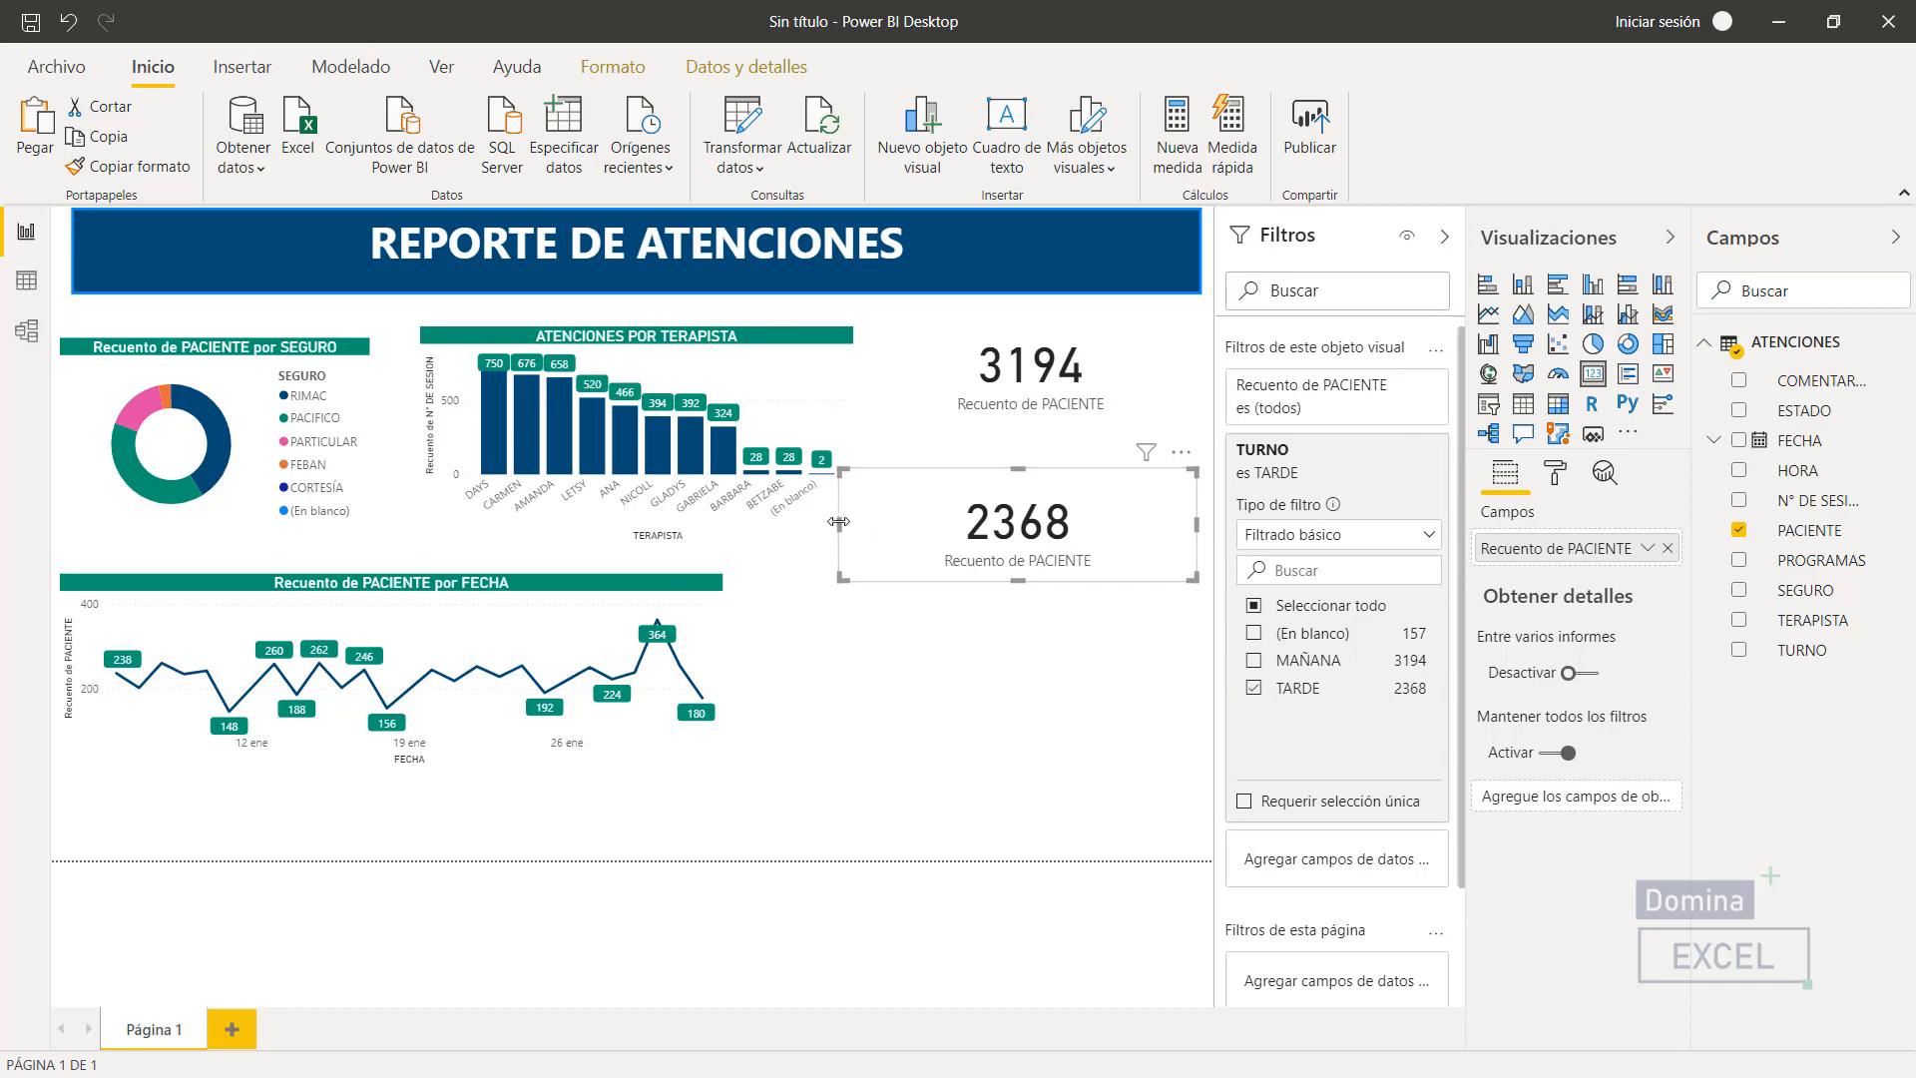
left_click_drag(844, 528, 874, 530)
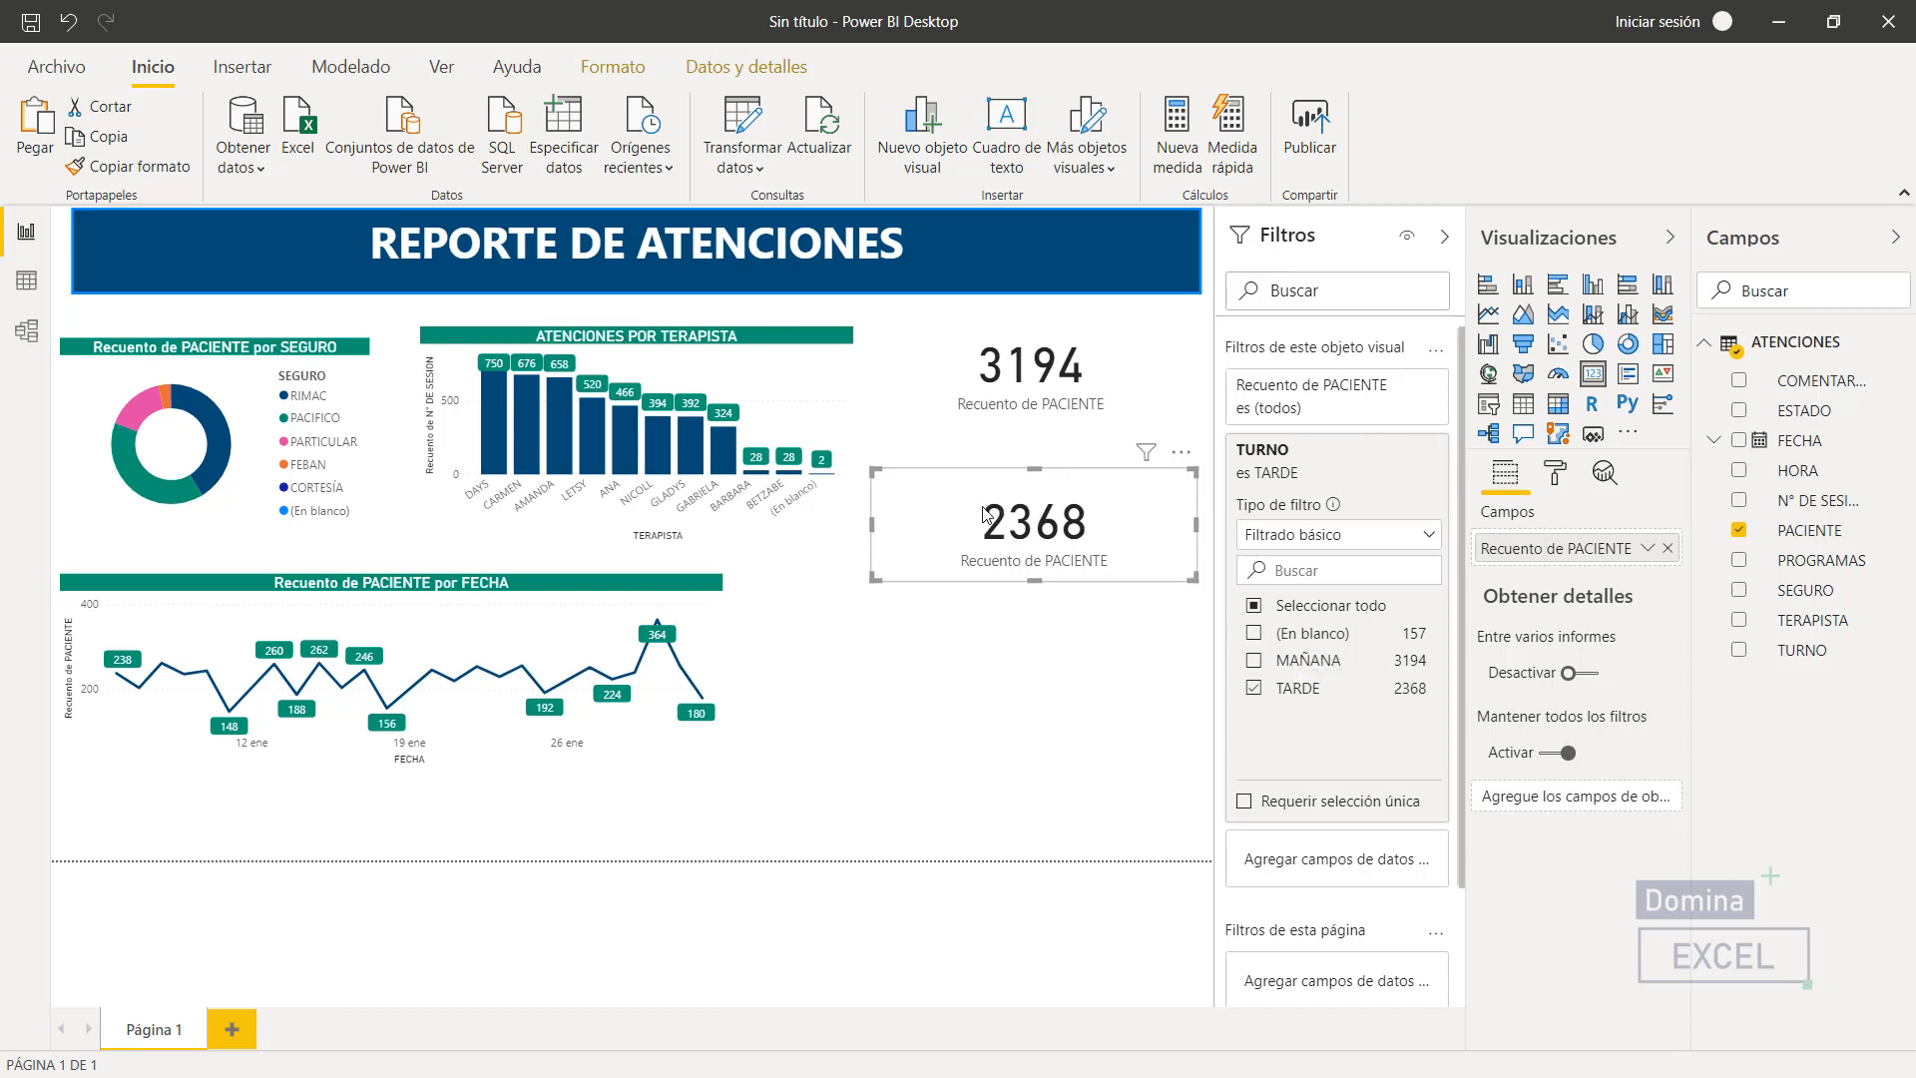
- Give the TARDE card a green background and make its data label white
left_click(1555, 475)
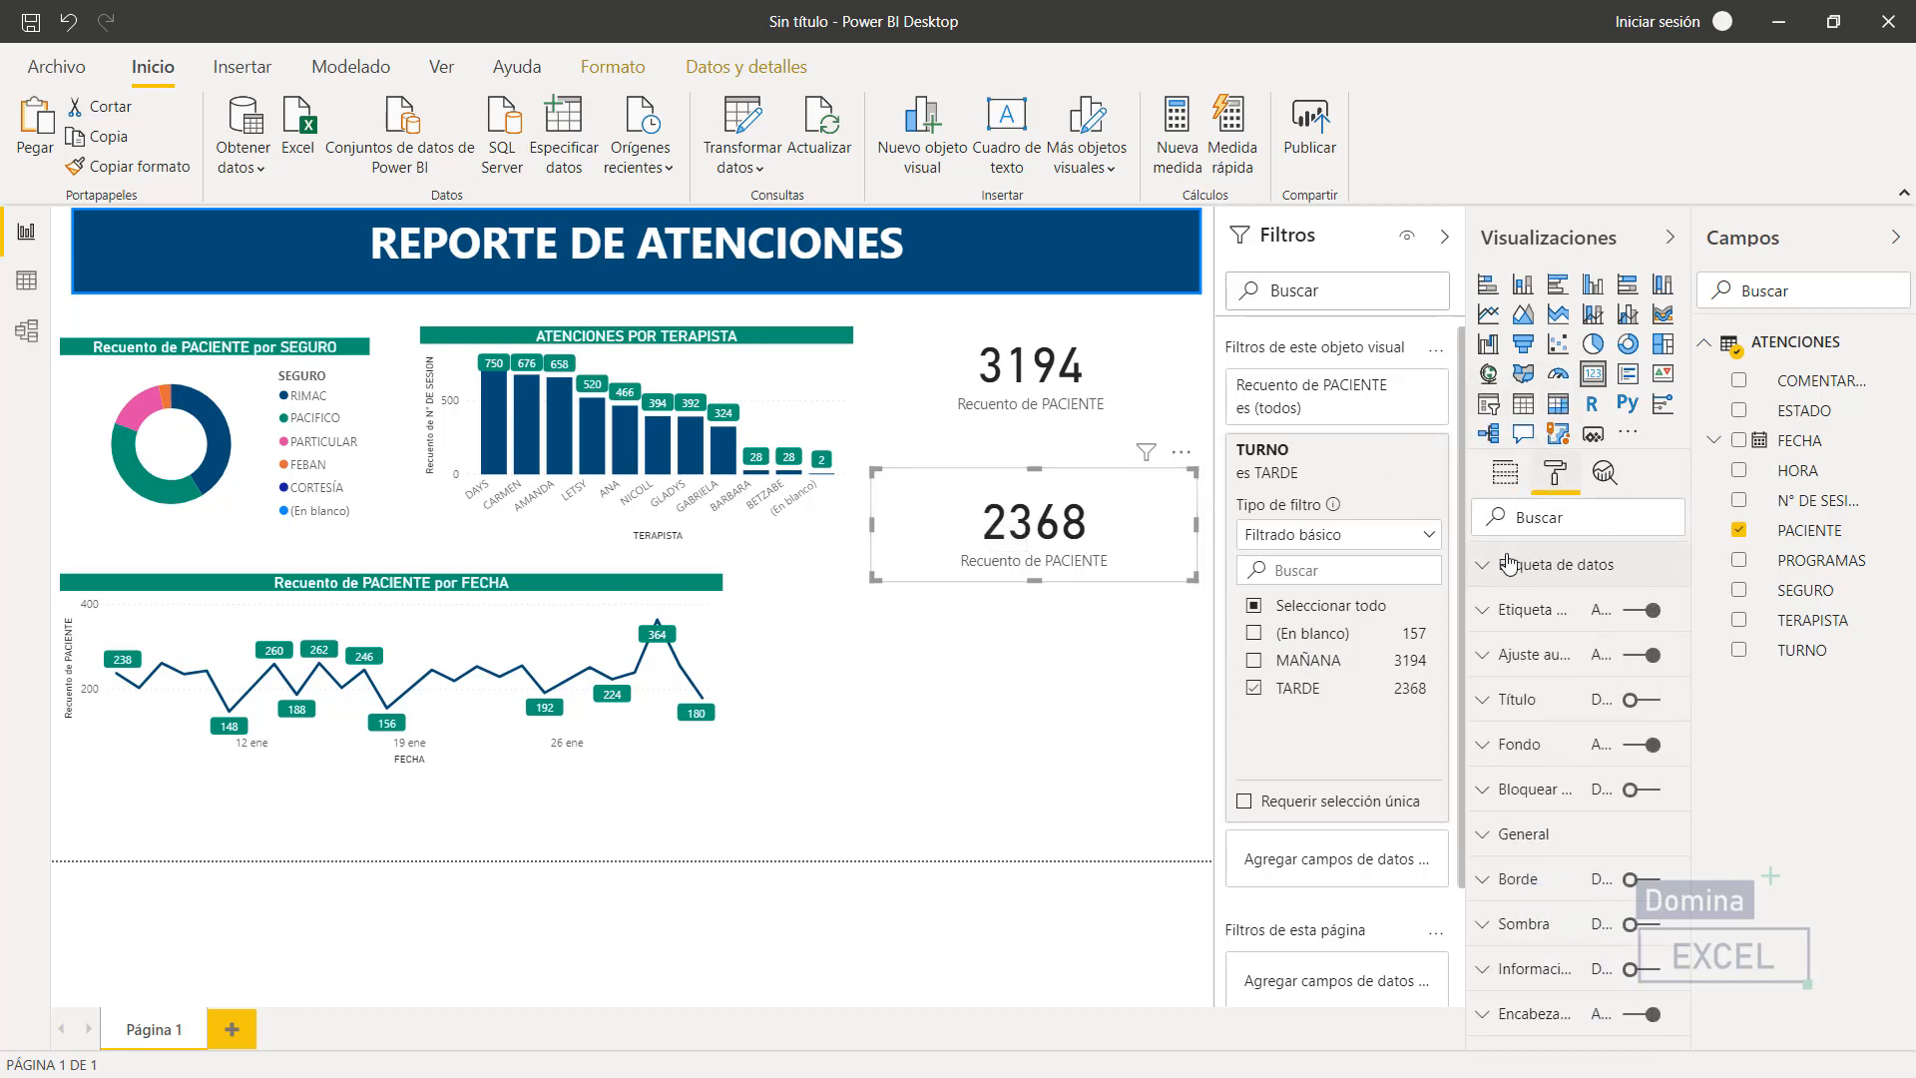
left_click(1483, 744)
left_click(1517, 819)
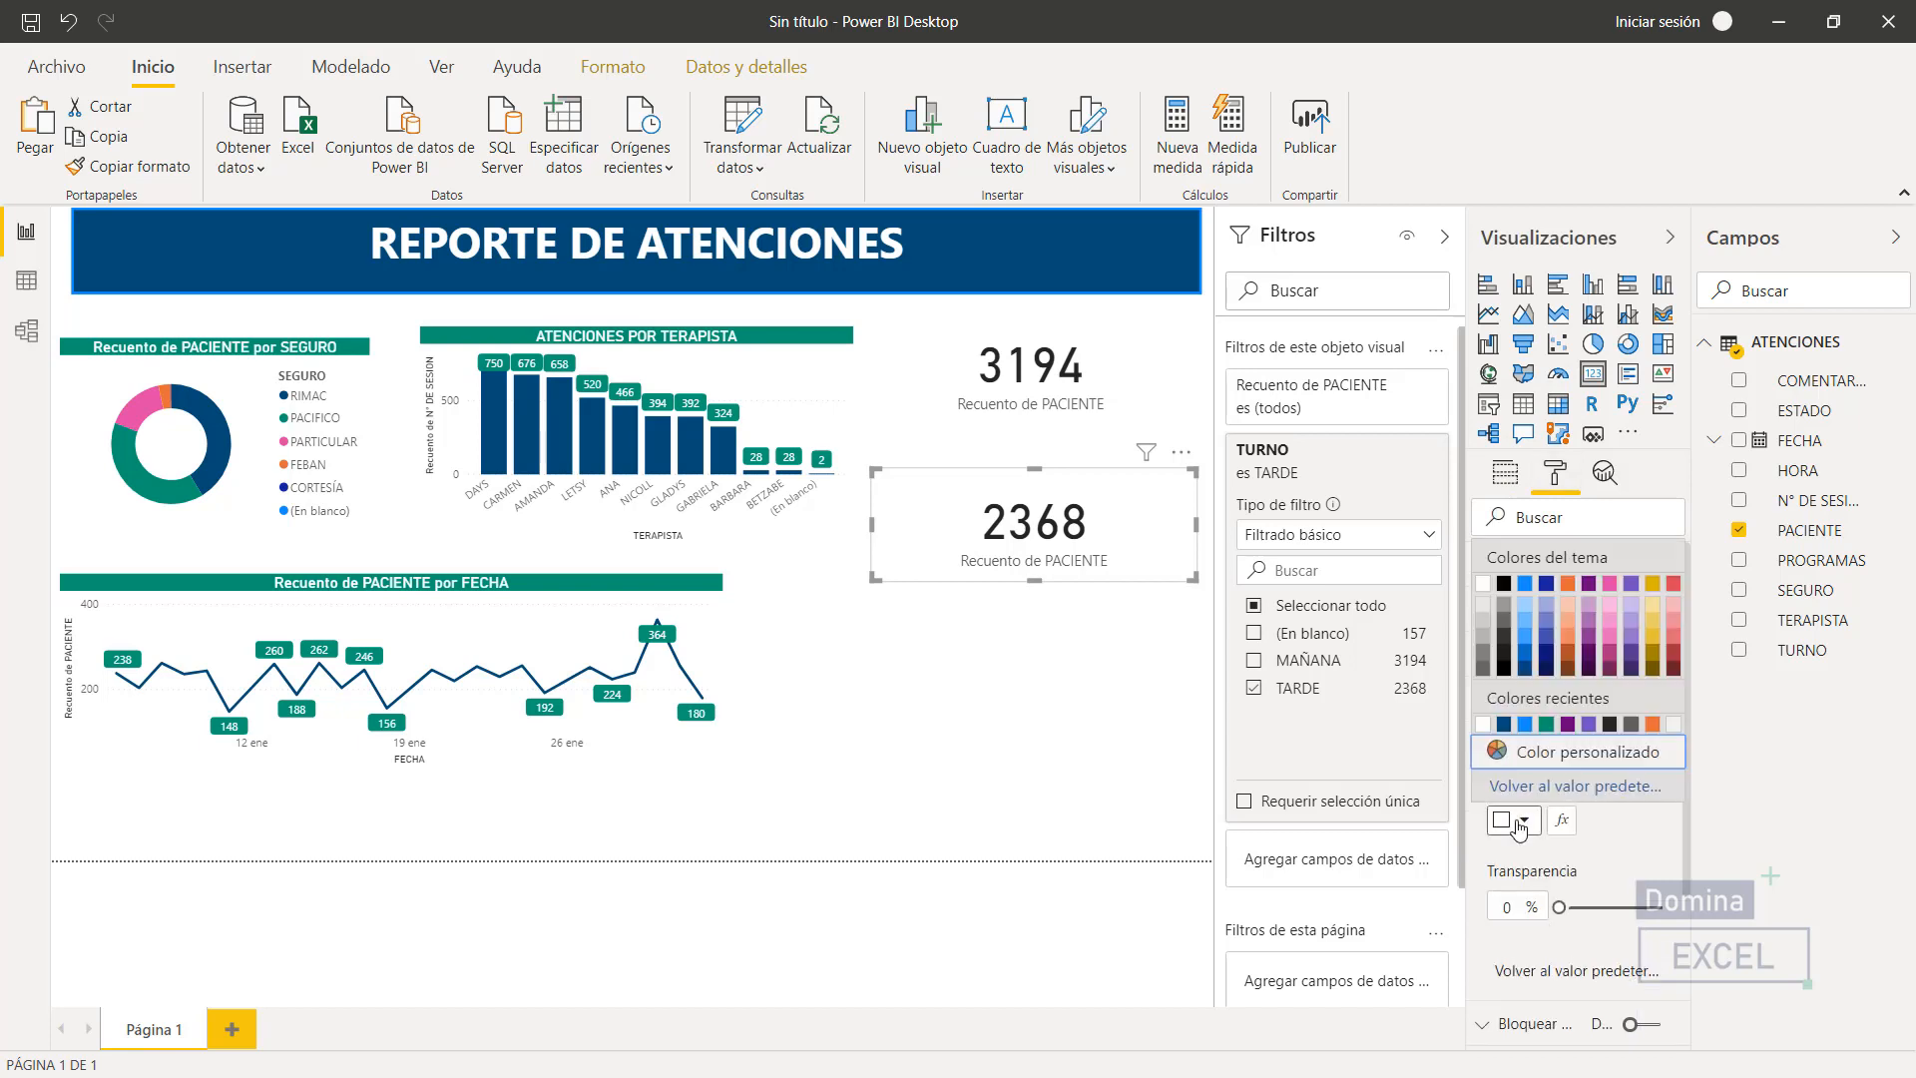
left_click(1546, 726)
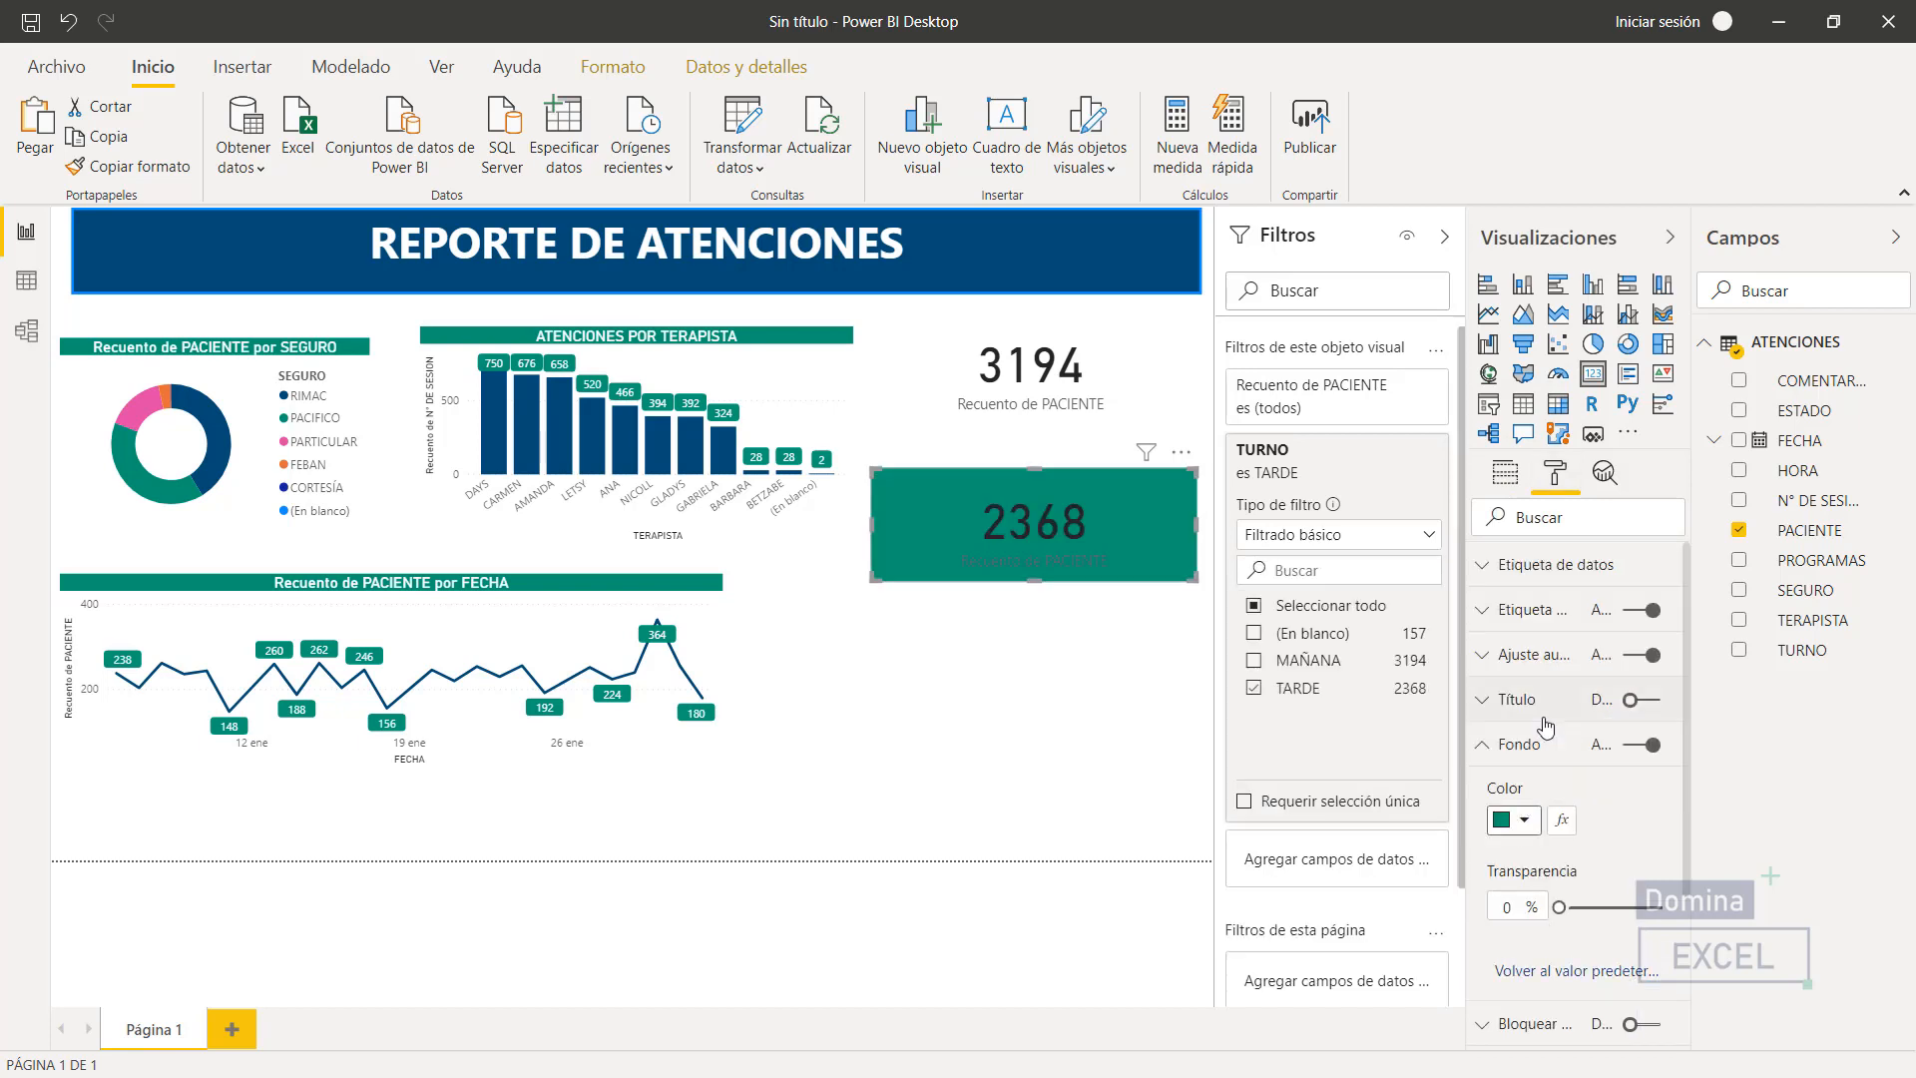
left_click(1493, 570)
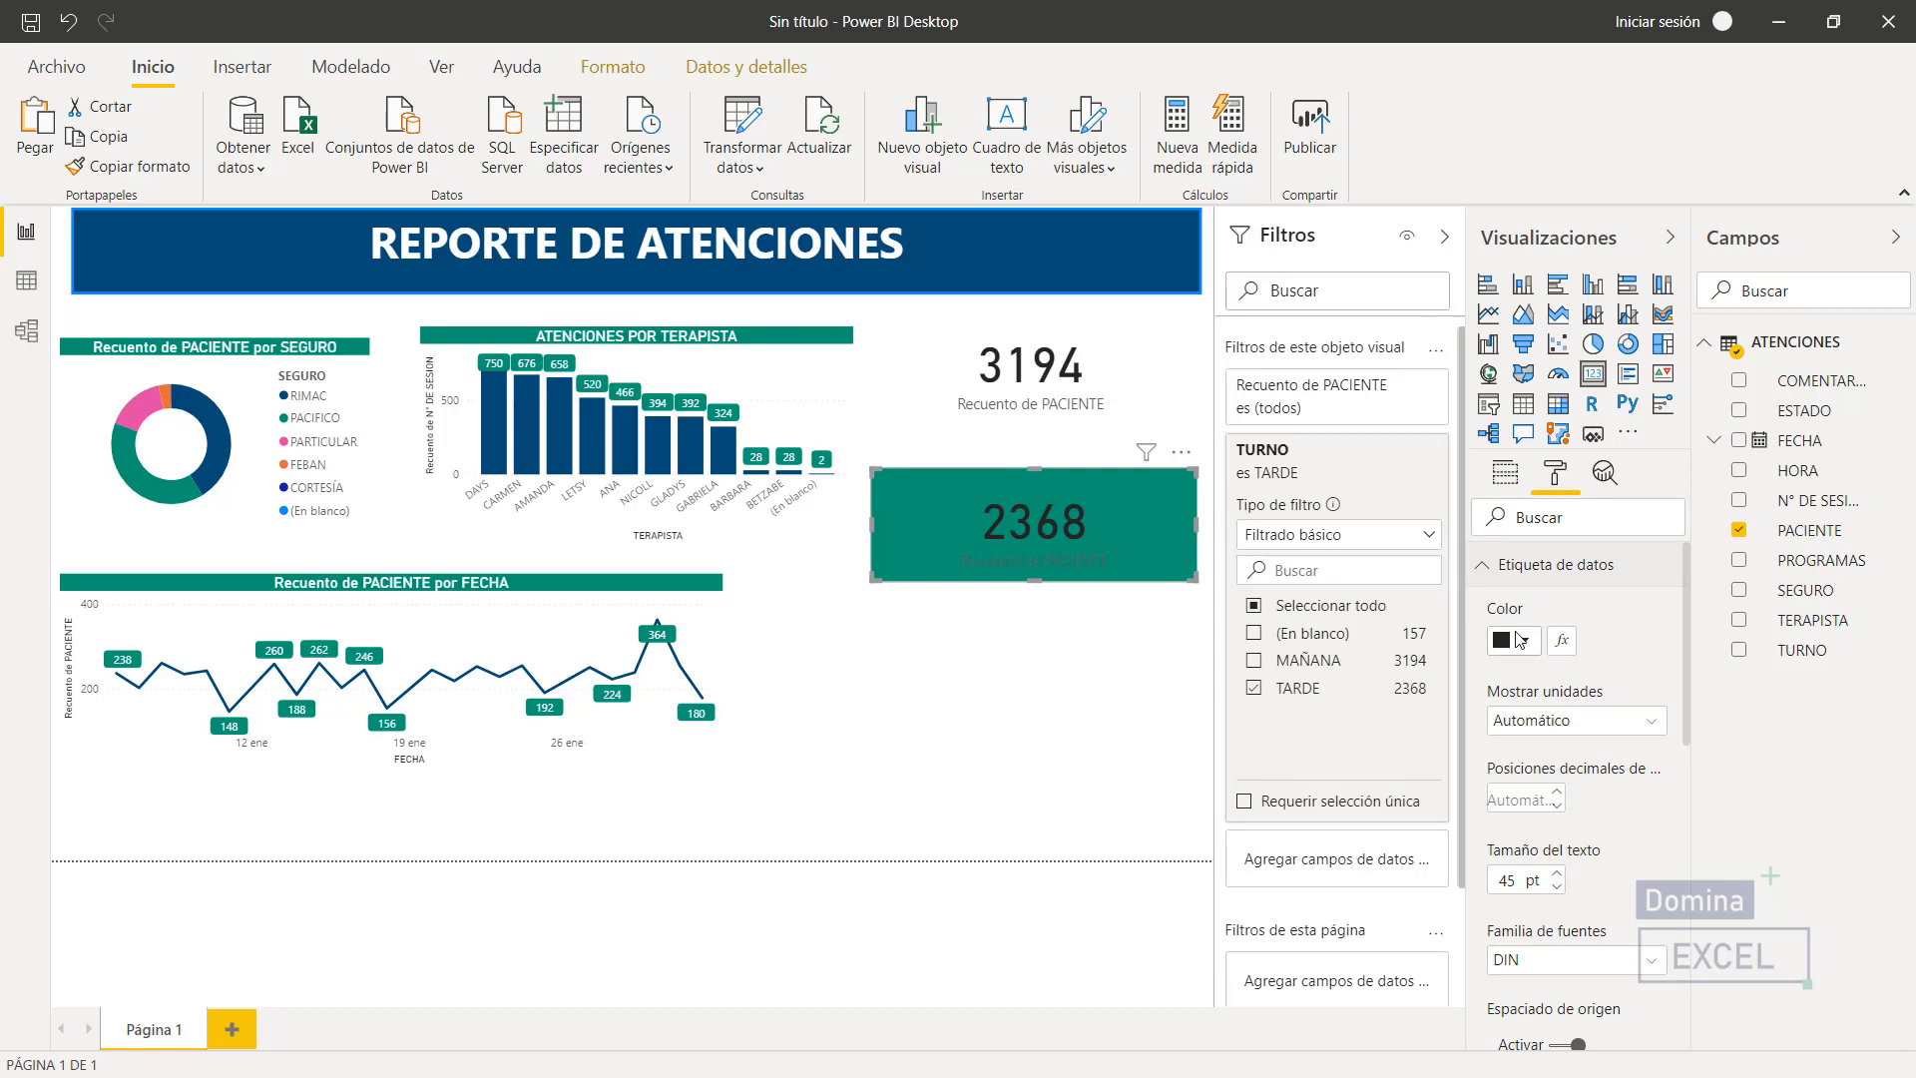
left_click(1516, 639)
left_click(1487, 707)
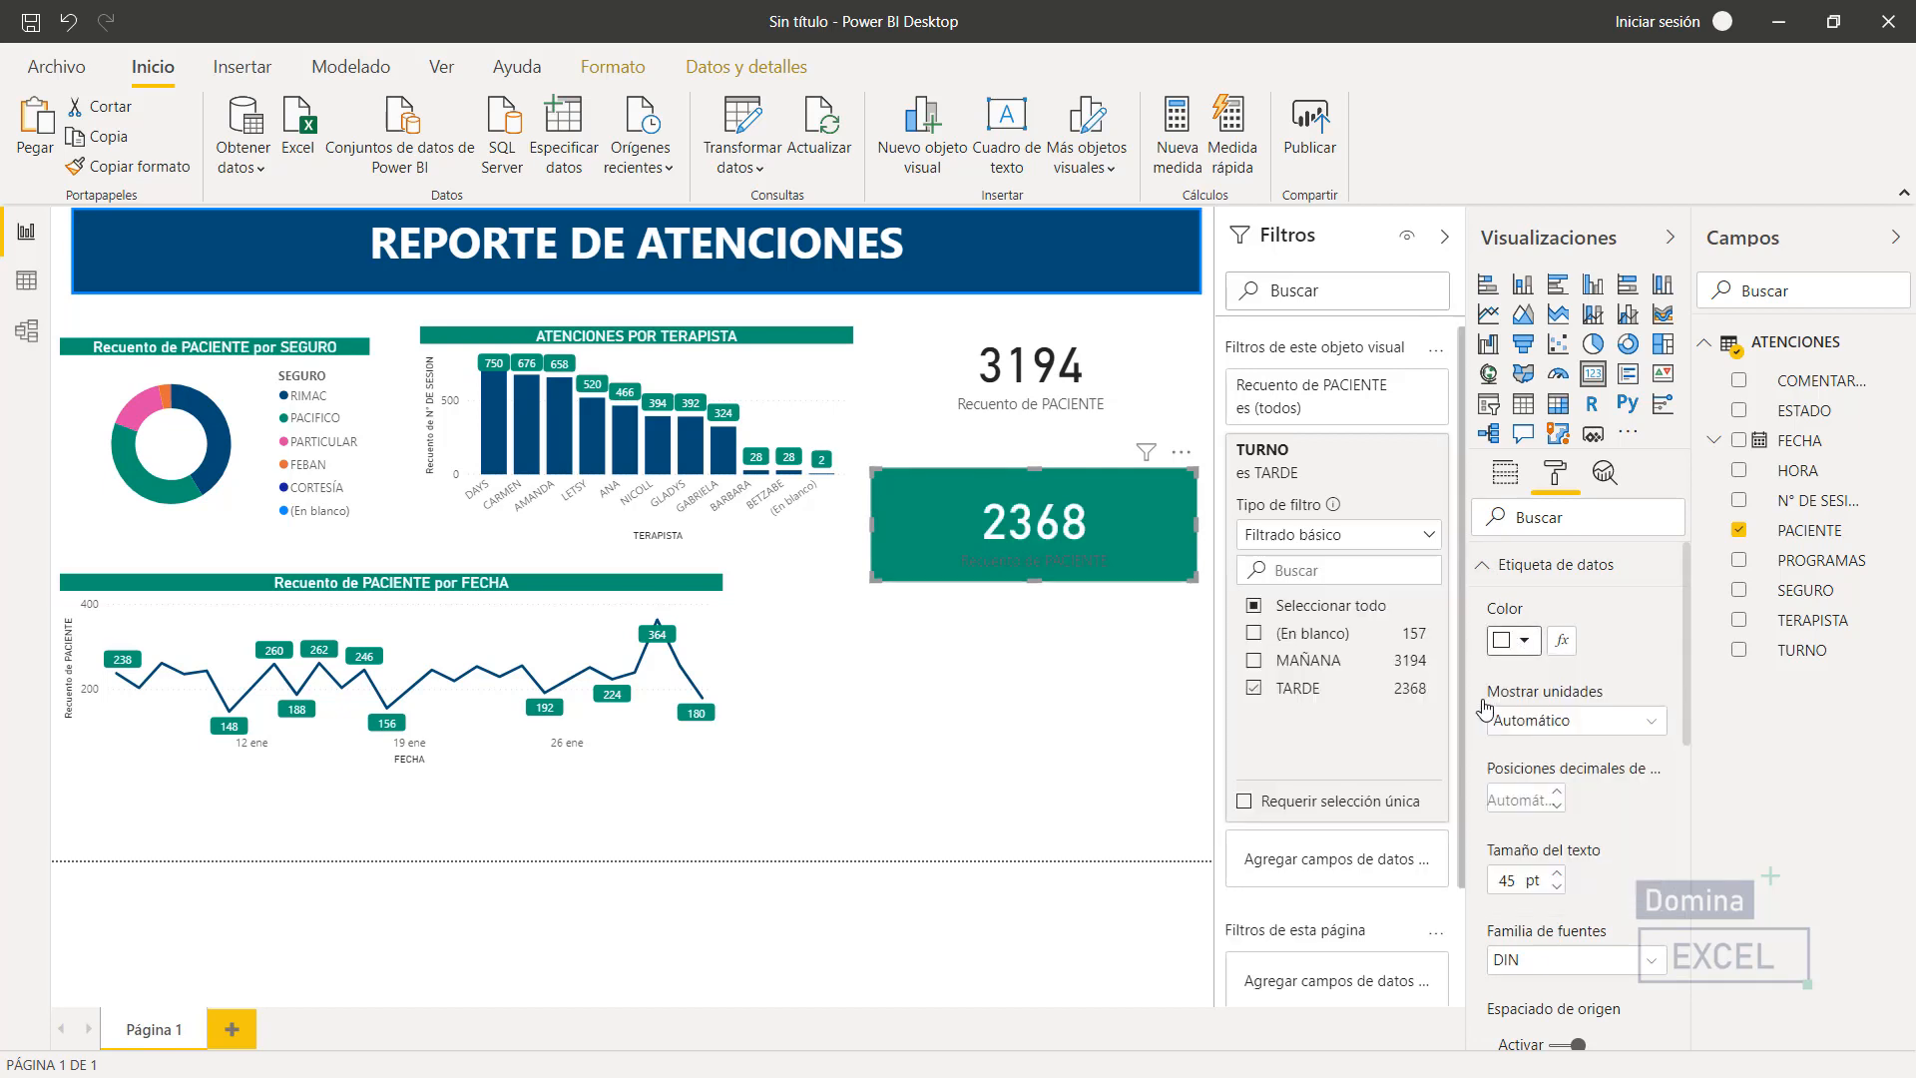
- Make the MAÑANA card's data label white and give the card a dark blue background
left_click(1068, 379)
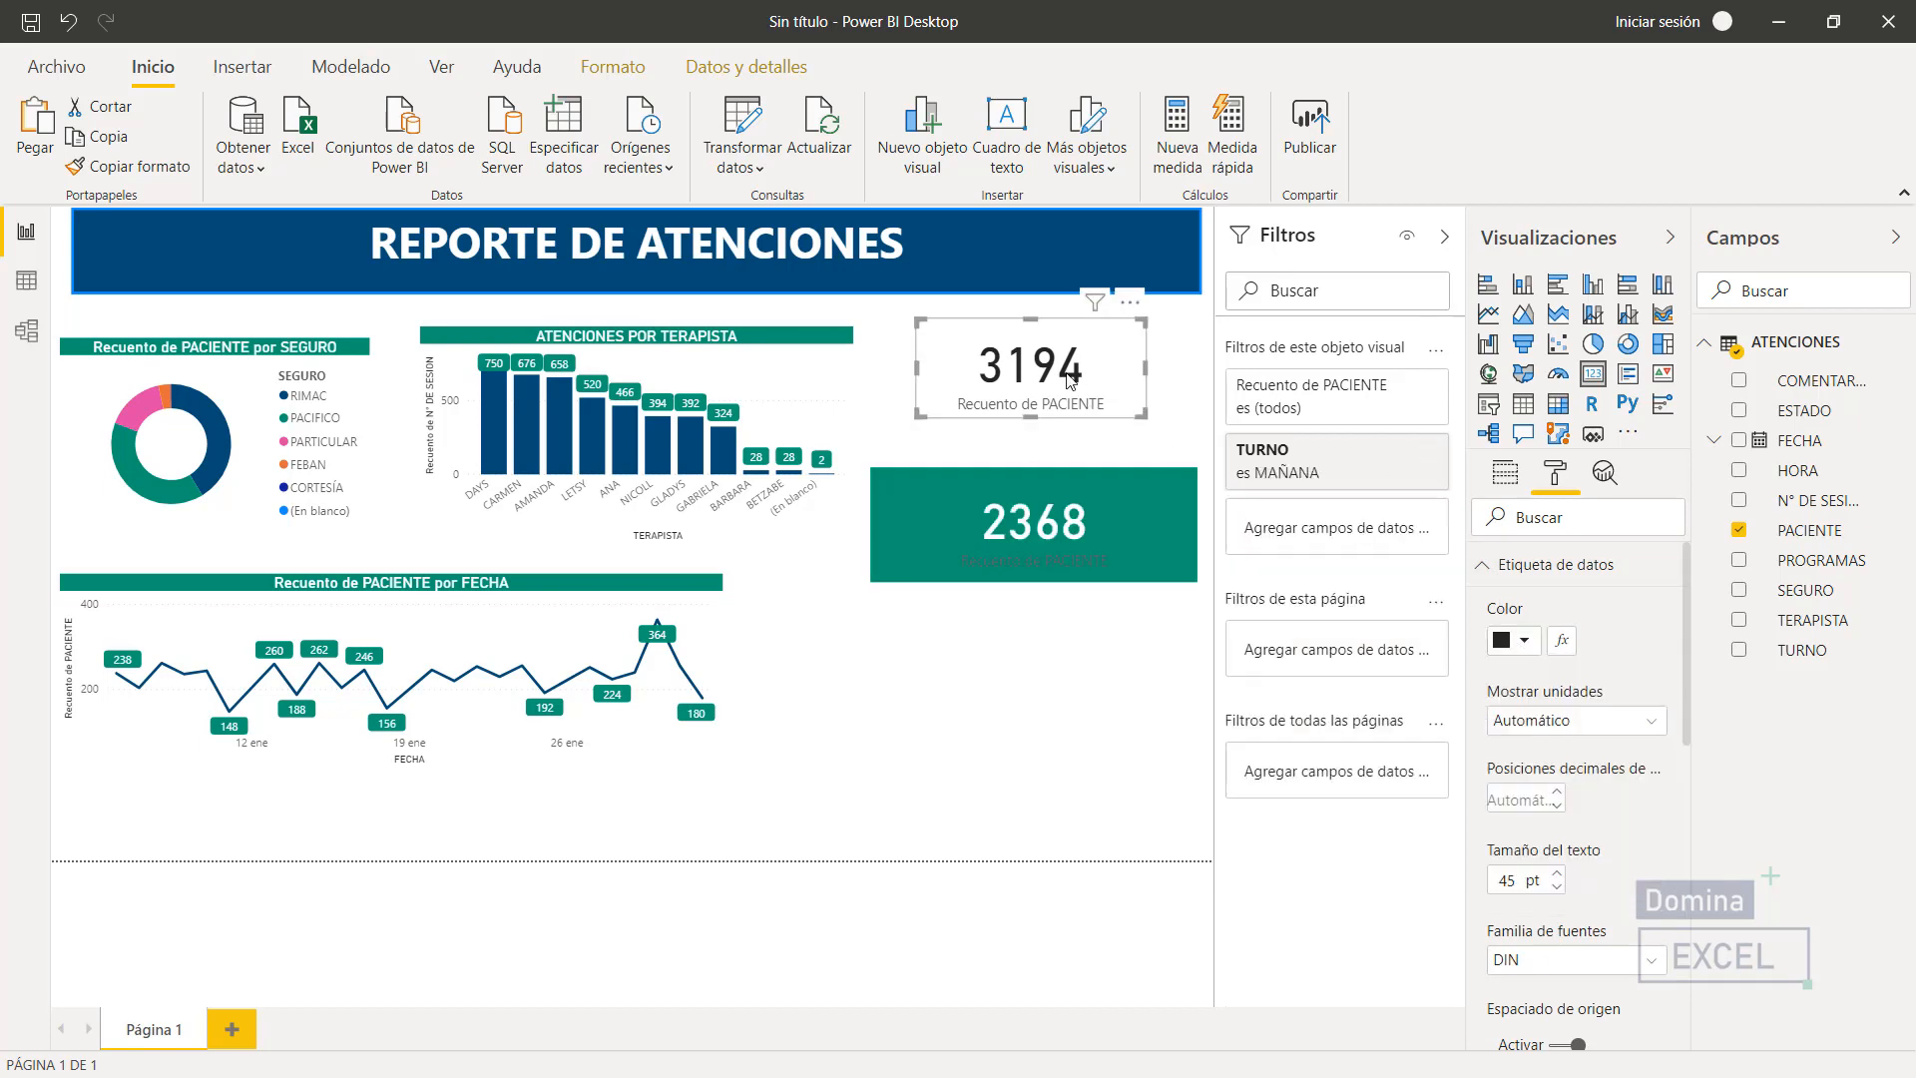
left_click(1515, 641)
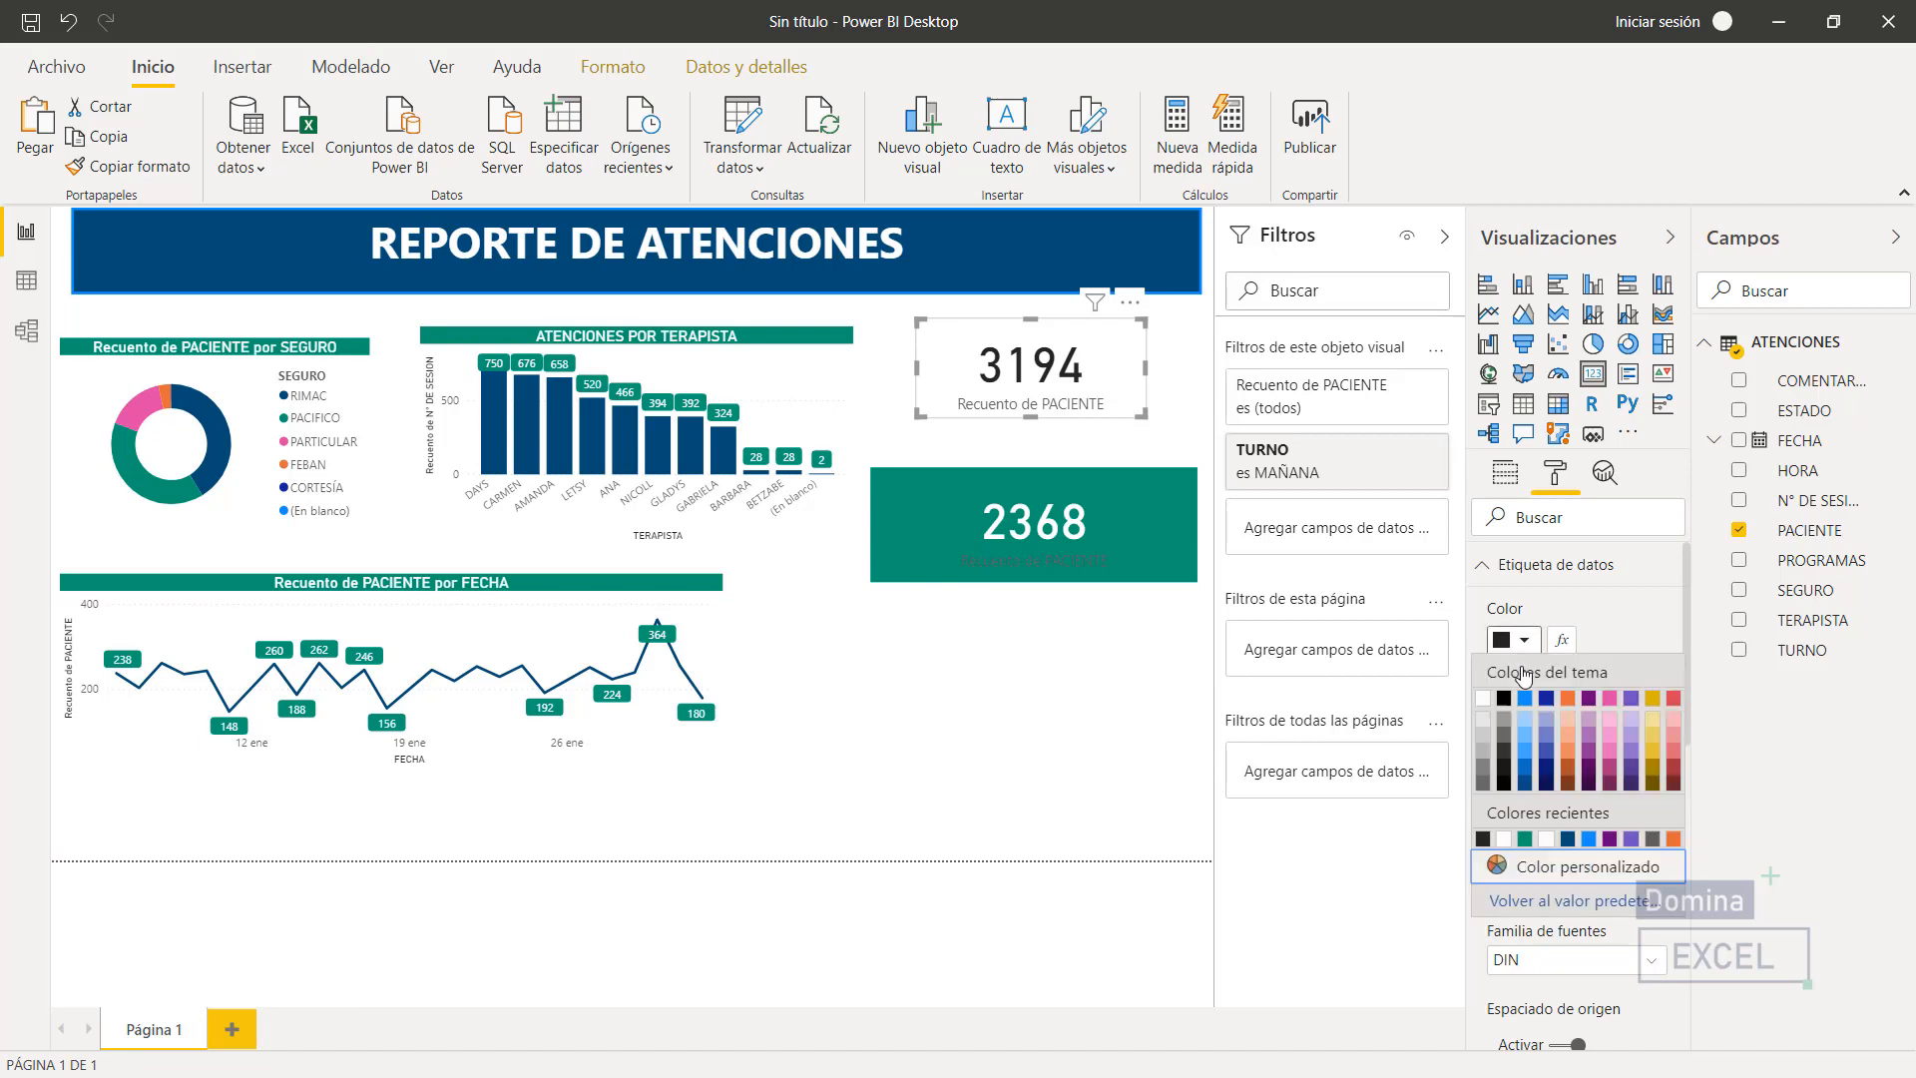
left_click(1545, 840)
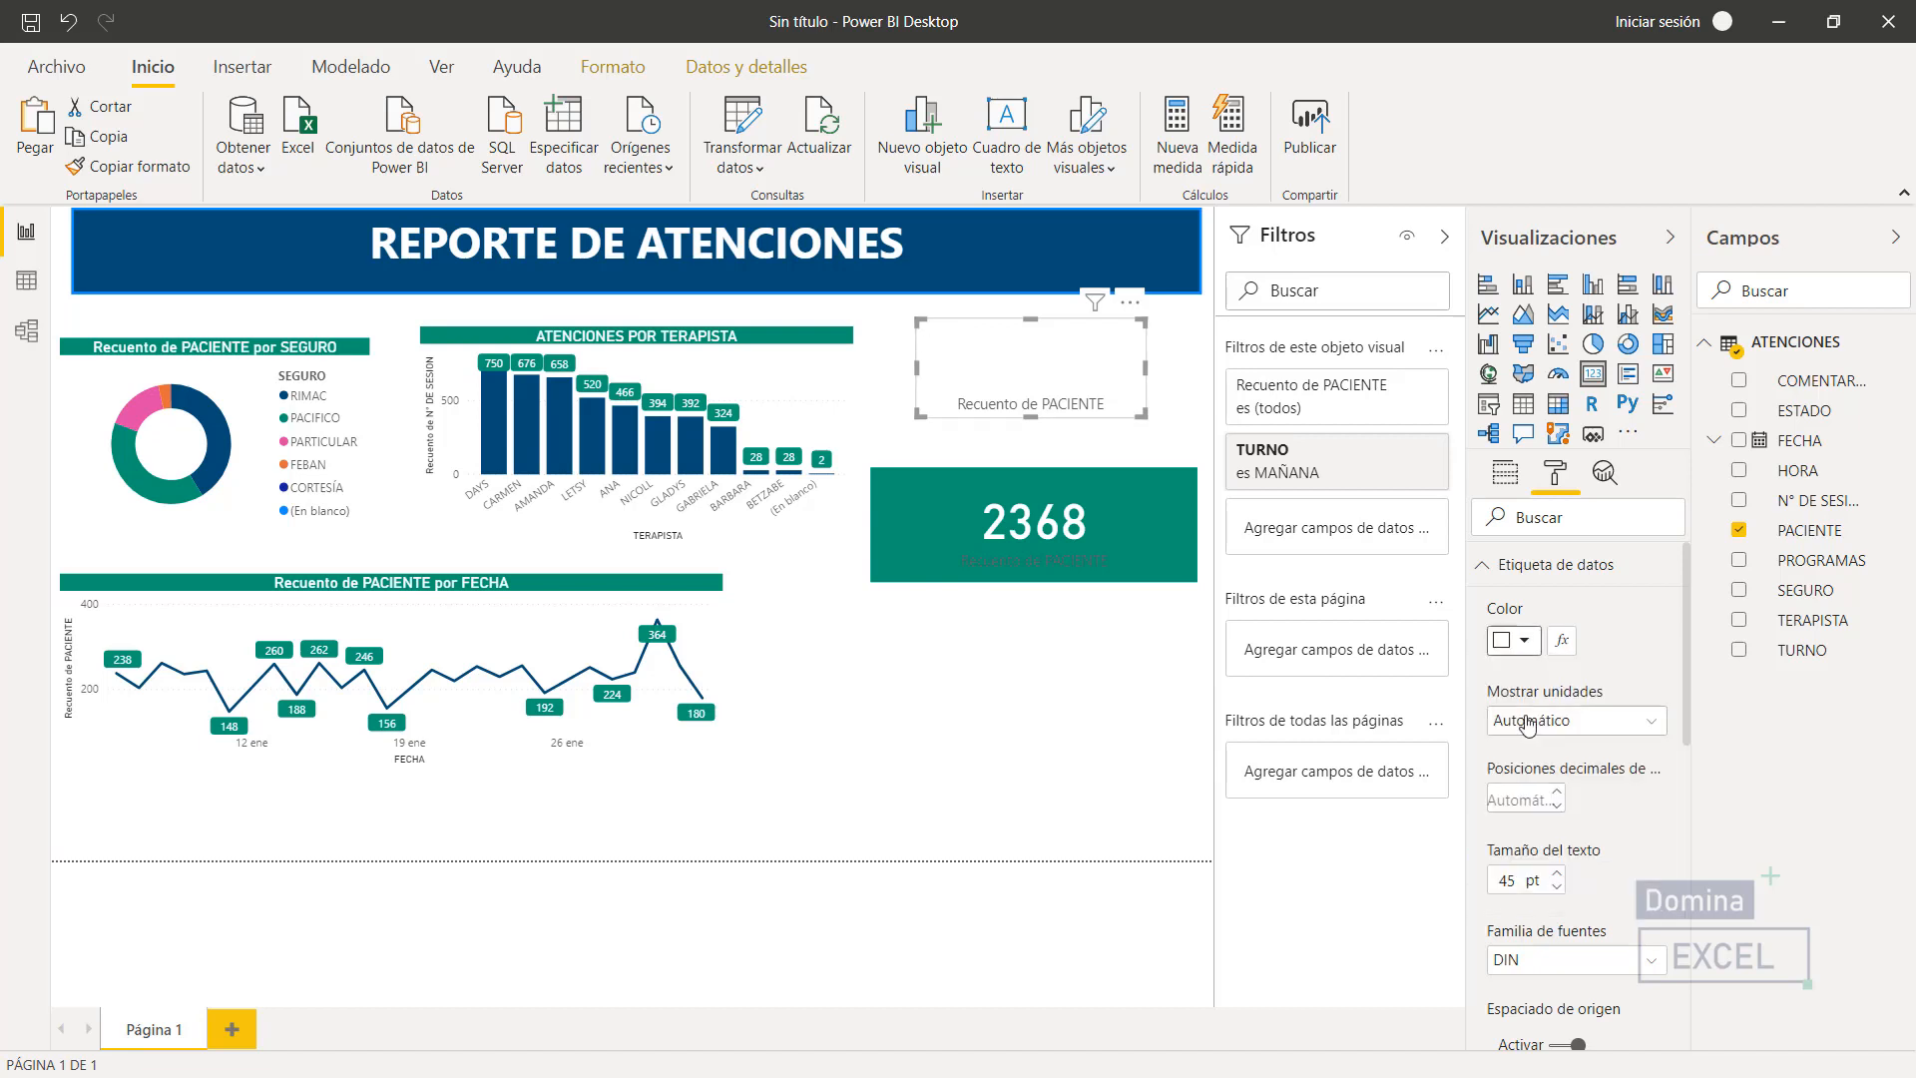
scroll(1534, 763, "down", 3)
scroll(1534, 764, "down", 4)
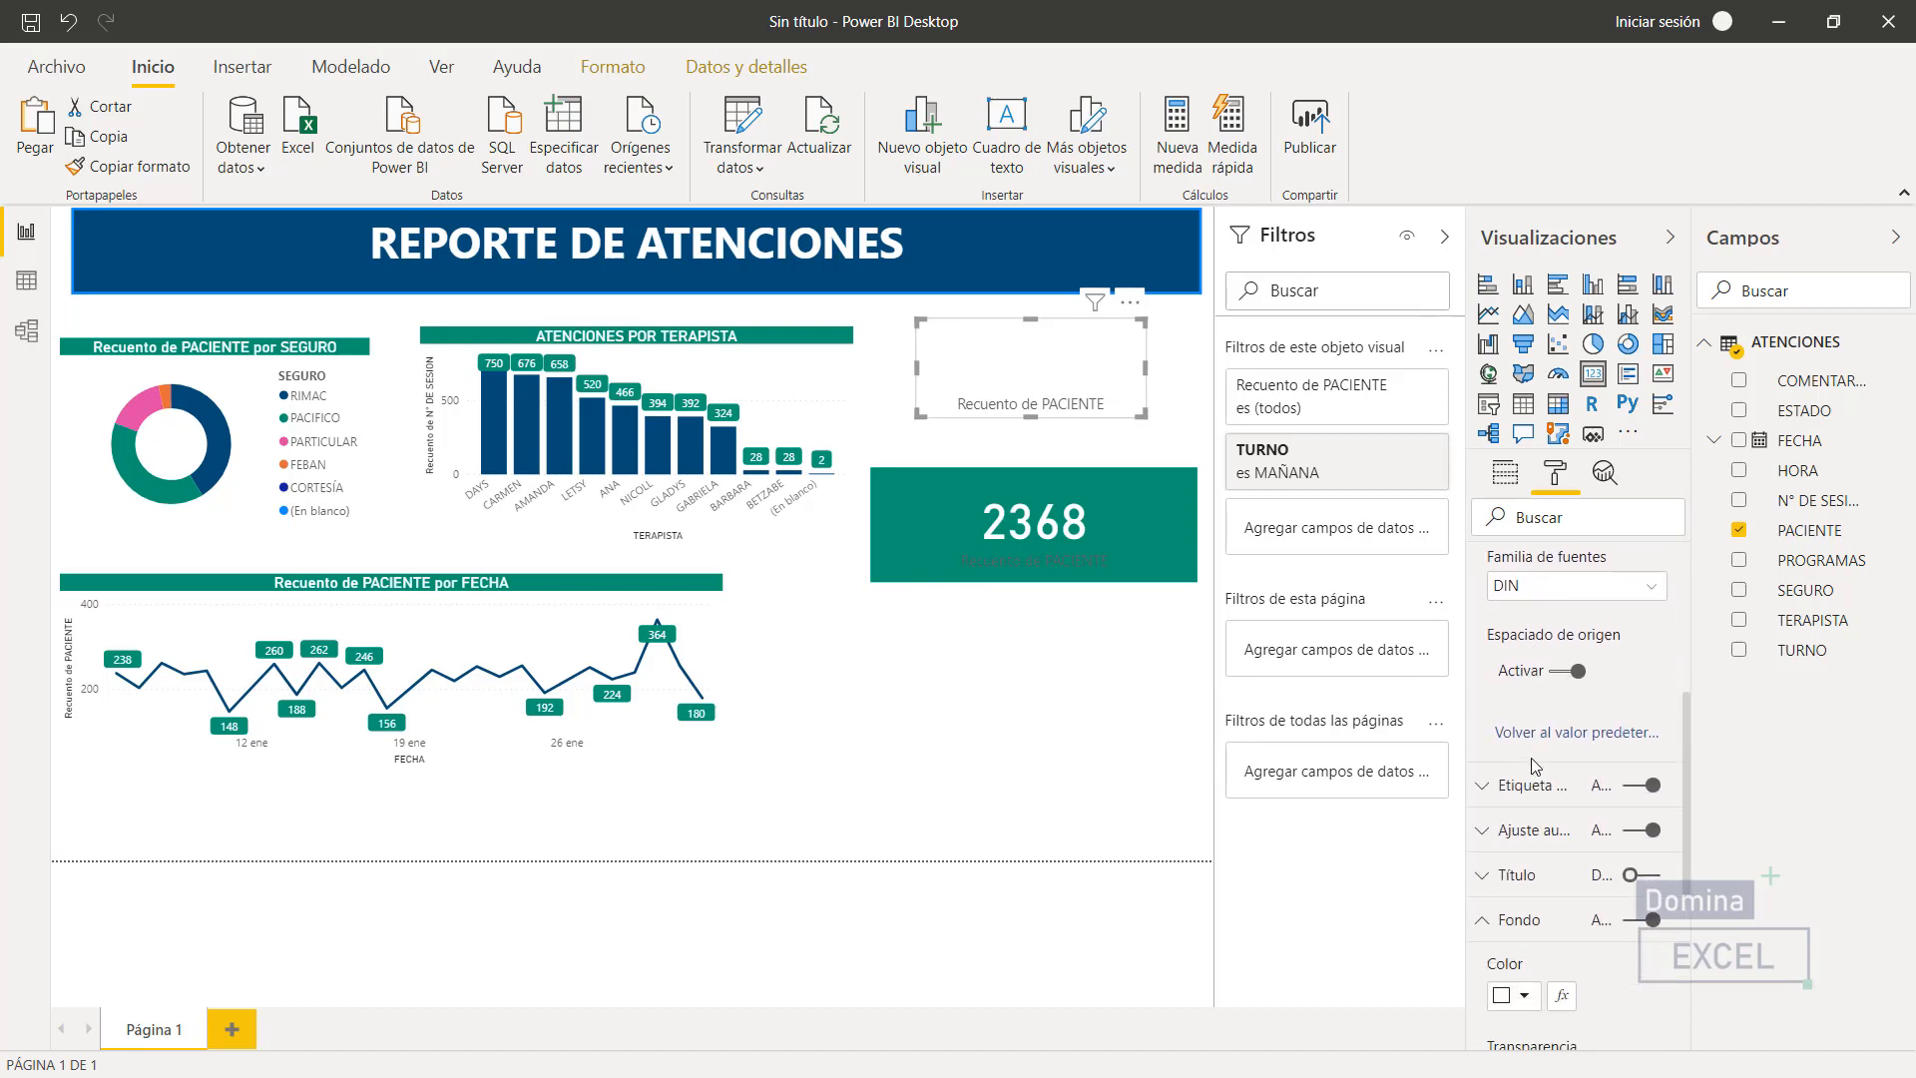
left_click(1524, 745)
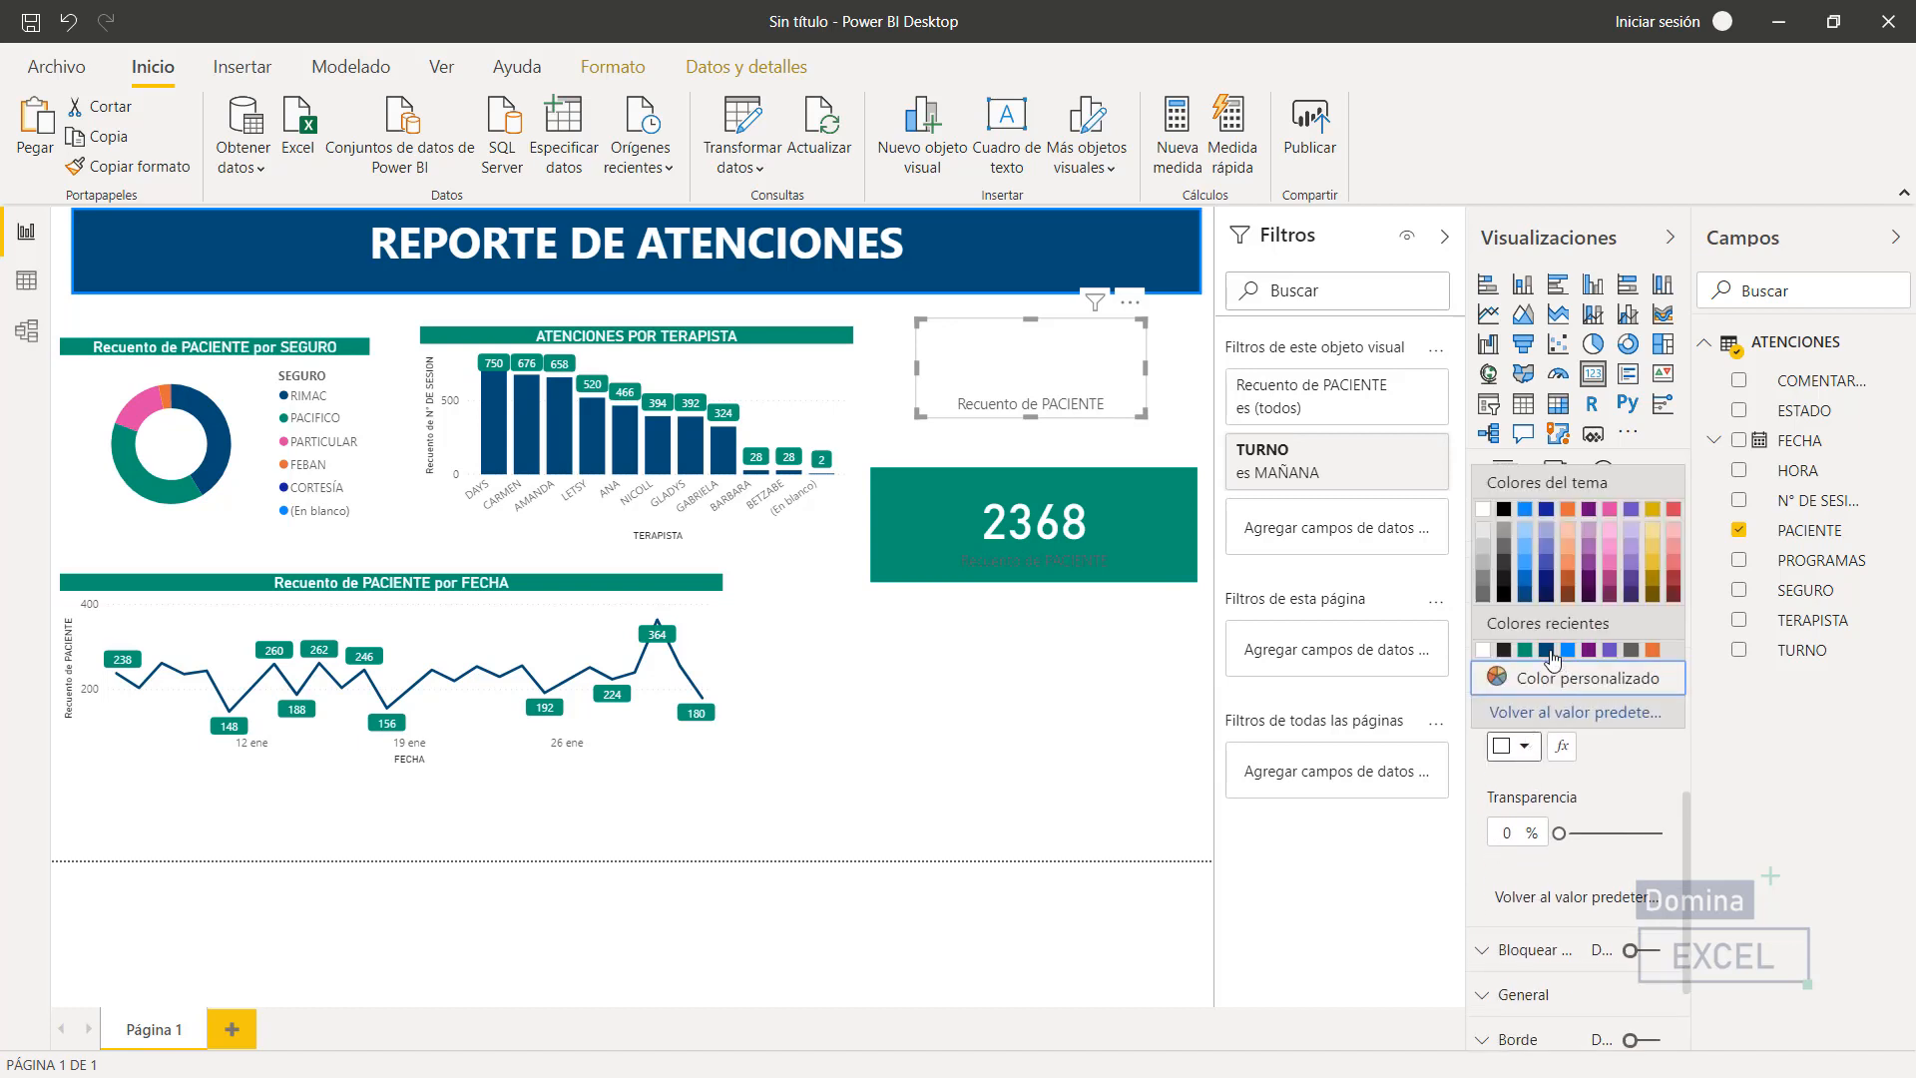
left_click(1547, 652)
- Narrow the green TARDE card from both sides to align with the MAÑANA card above it
left_click(886, 513)
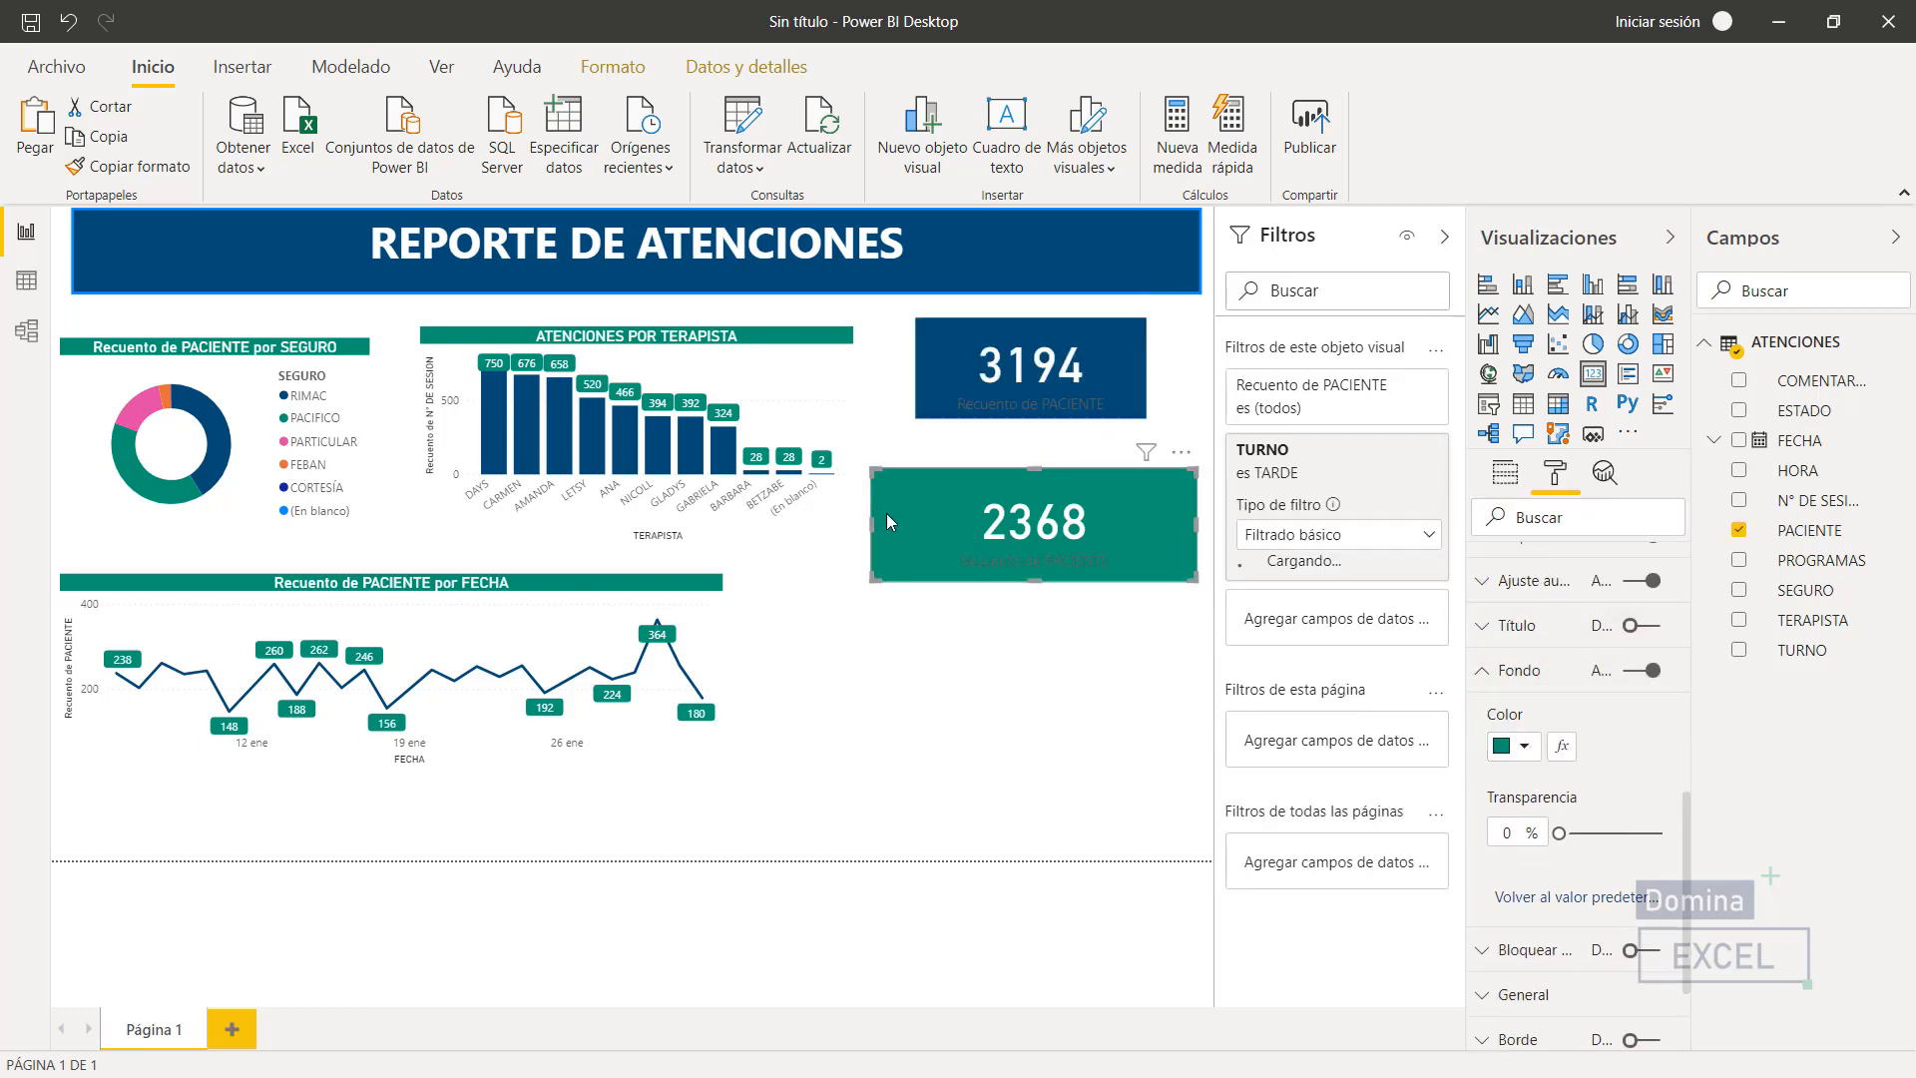
left_click_drag(869, 523, 919, 525)
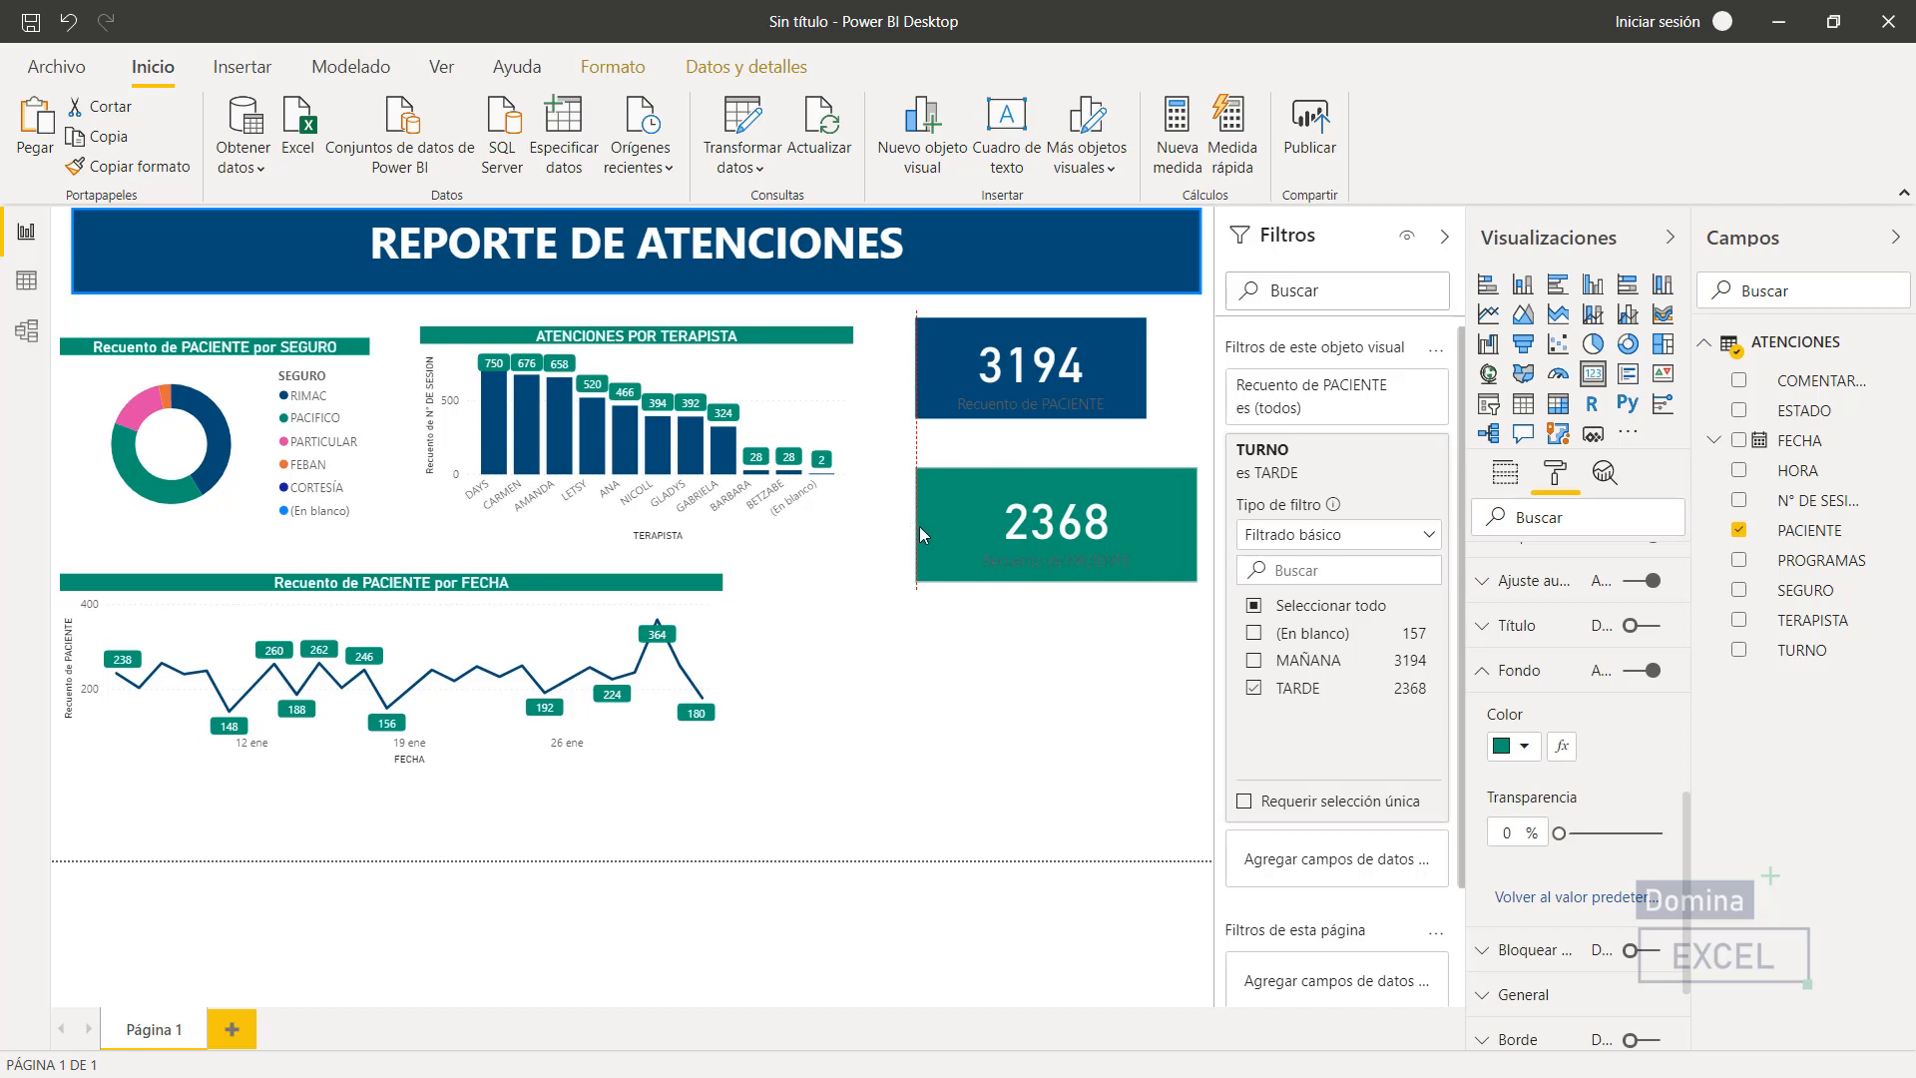
left_click_drag(1196, 524, 1148, 480)
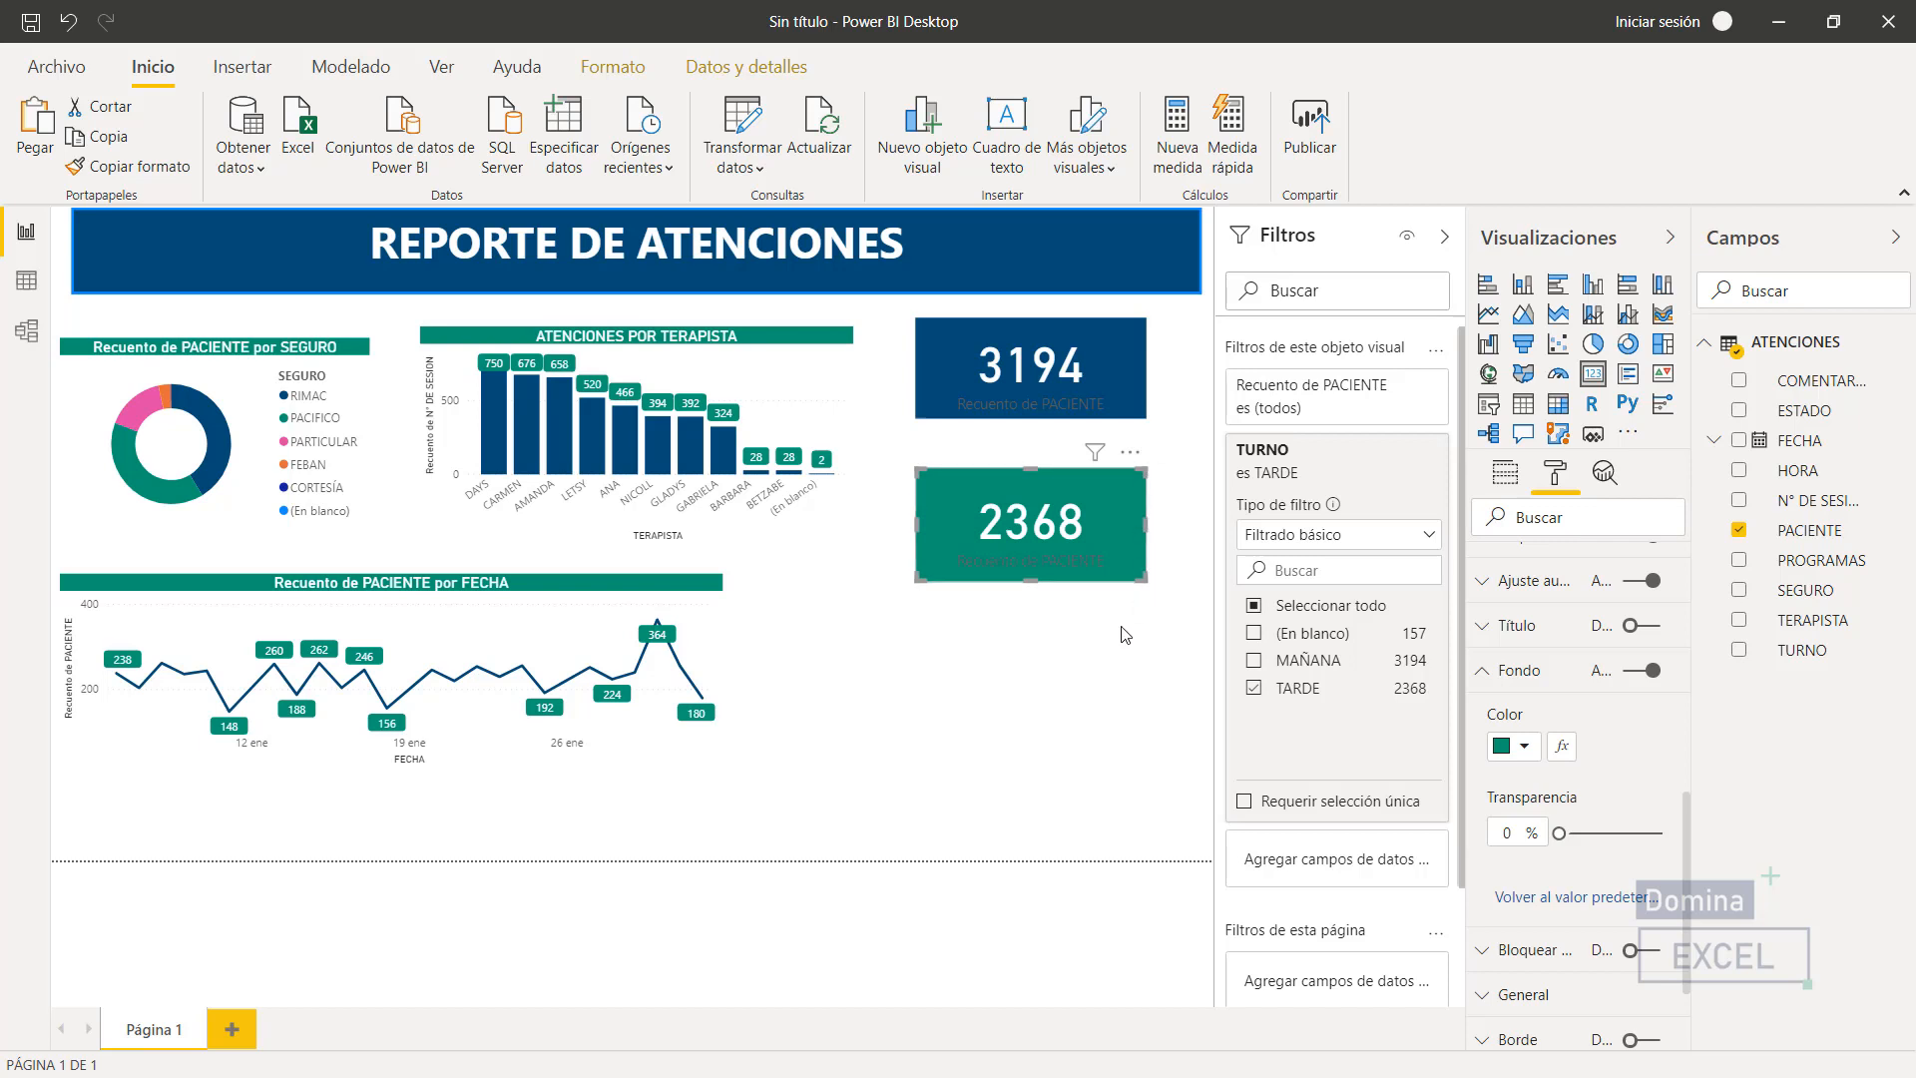
left_click(1084, 670)
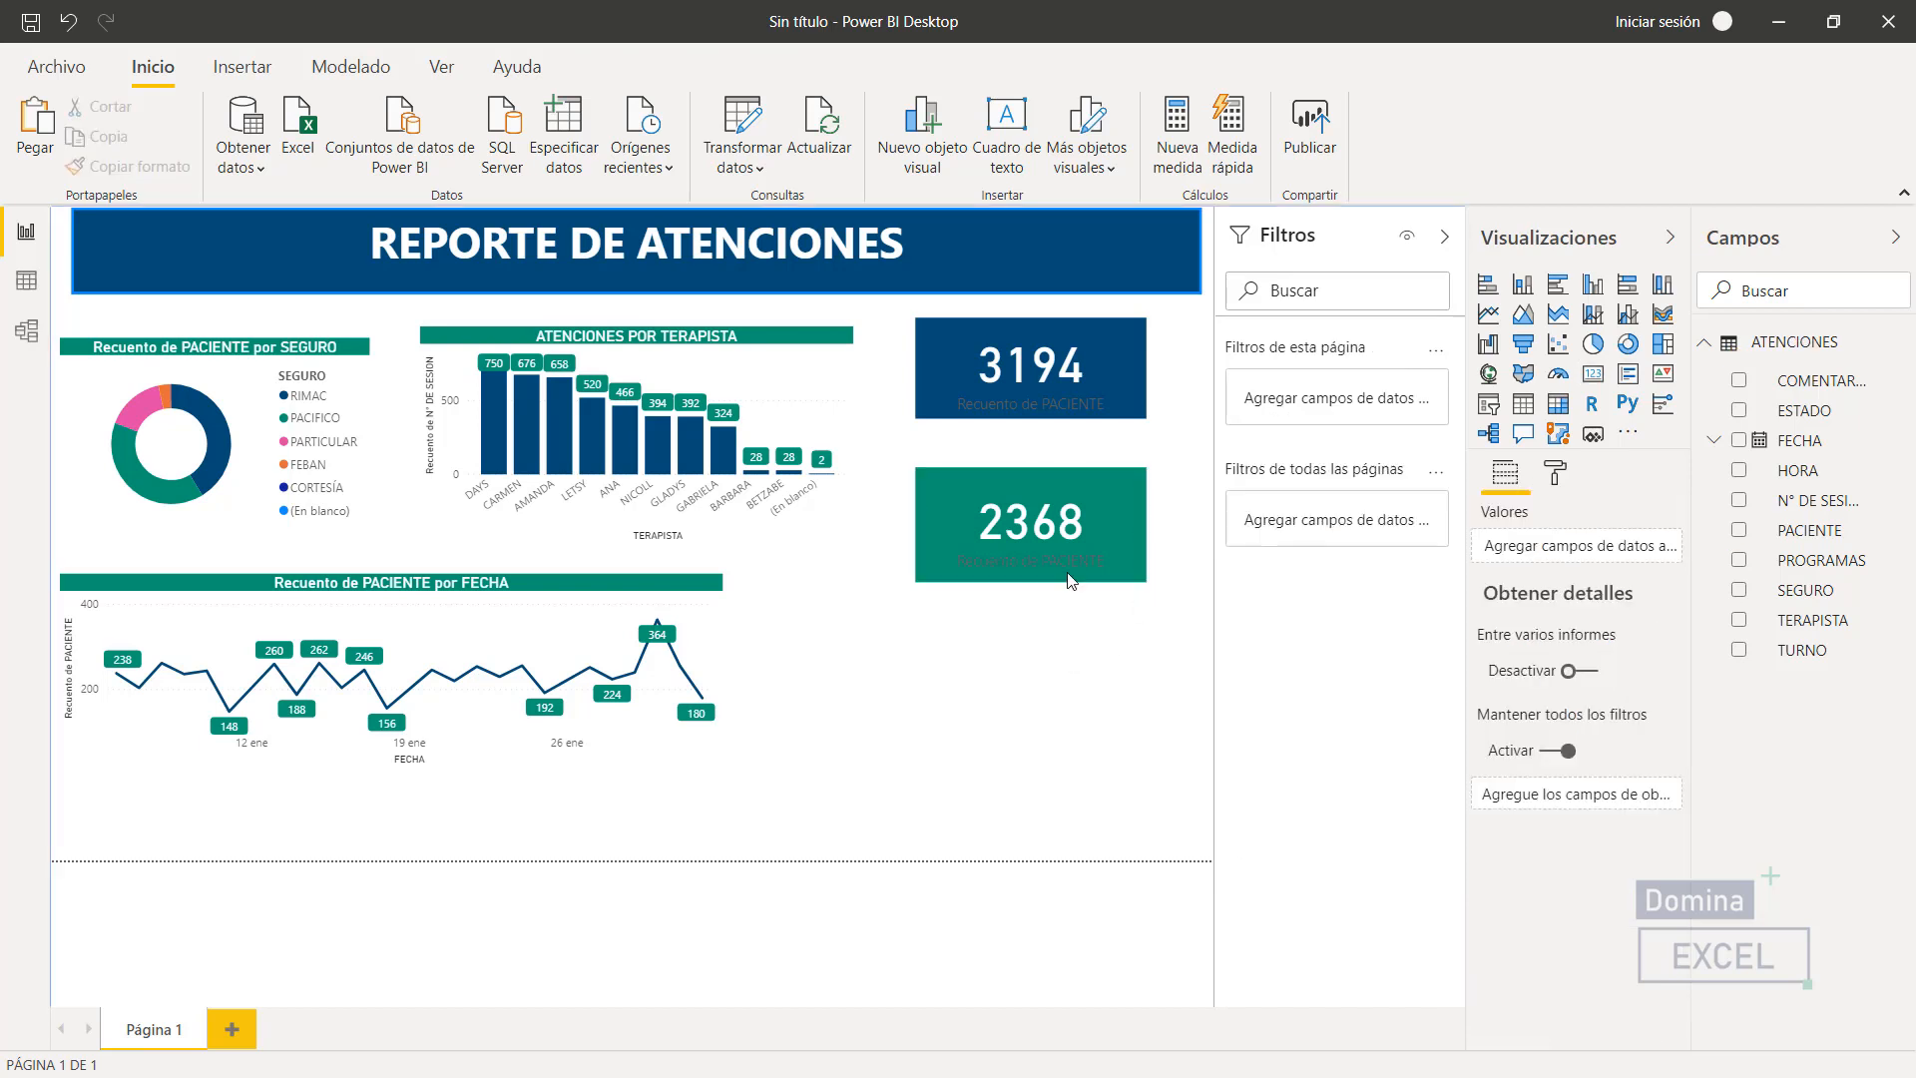
- Change the category label of the MAÑANA card to white
left_click(1032, 392)
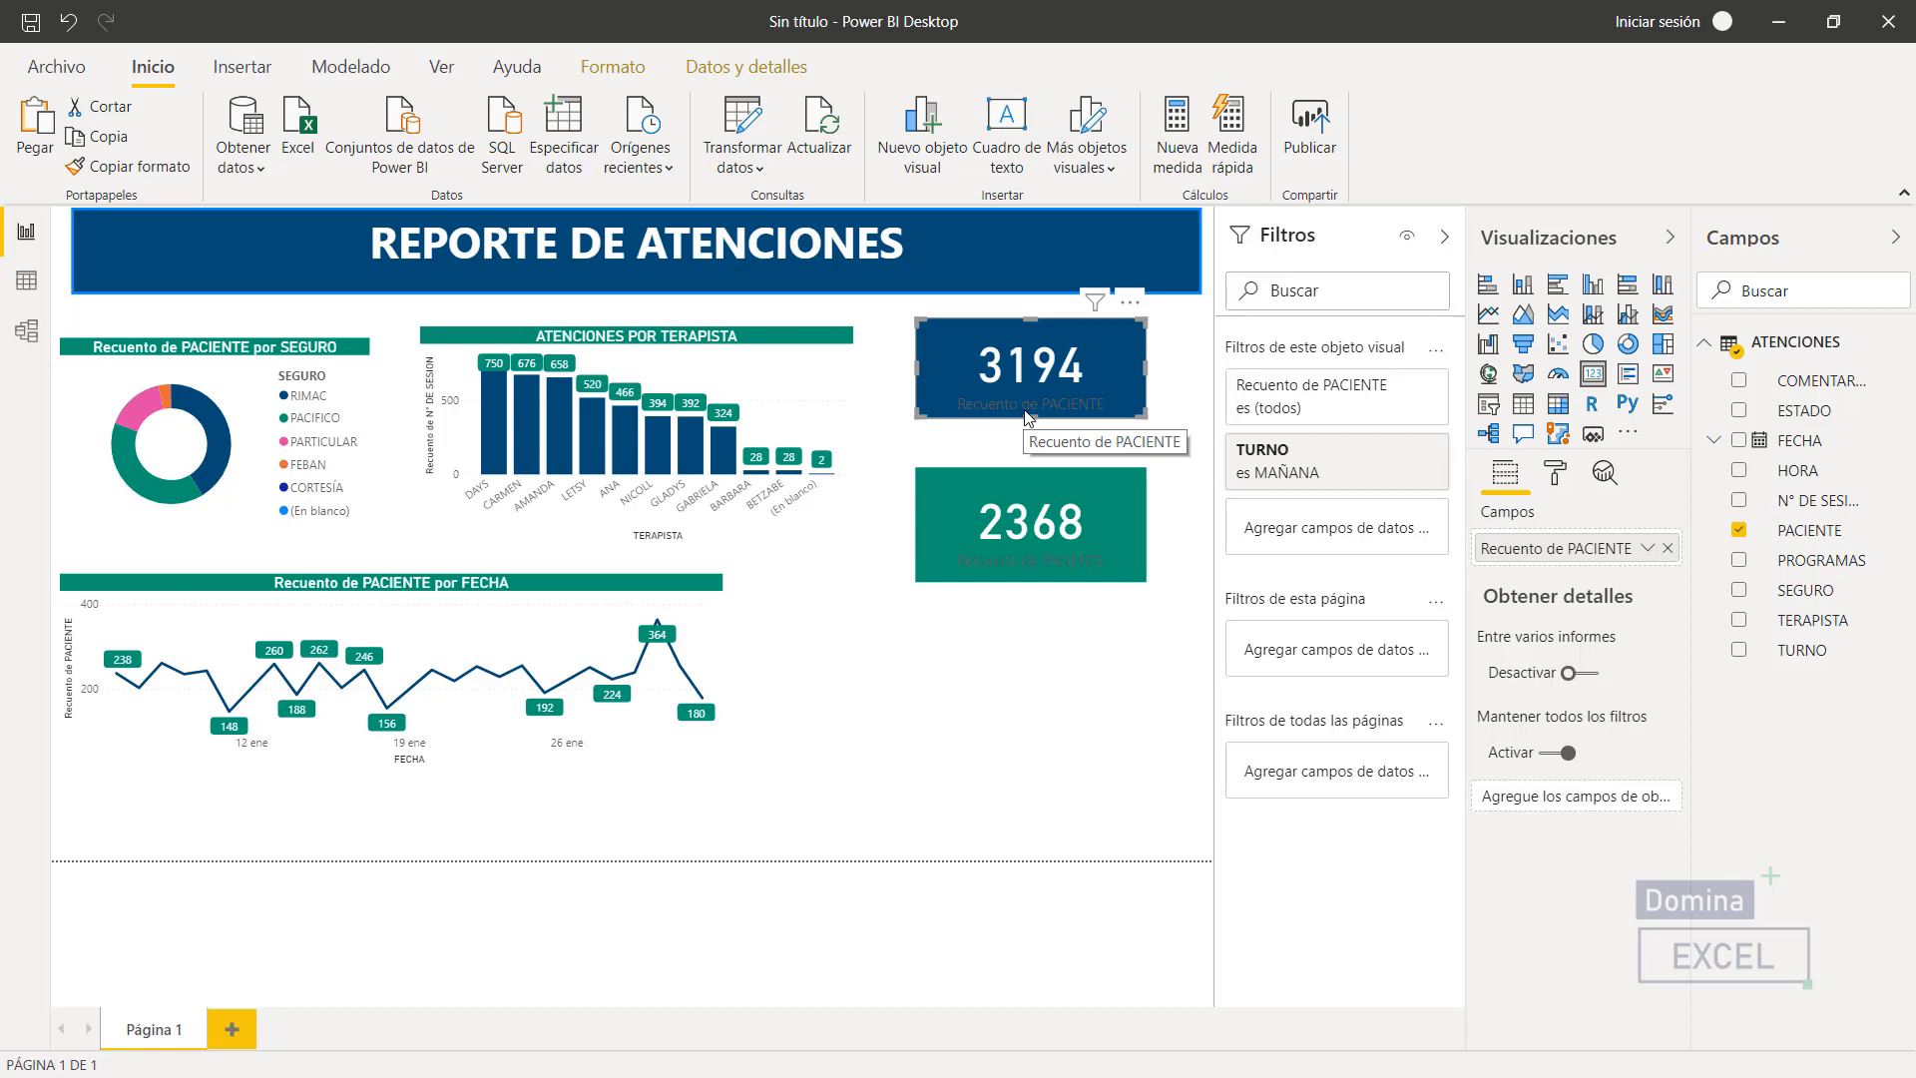
left_click(1563, 482)
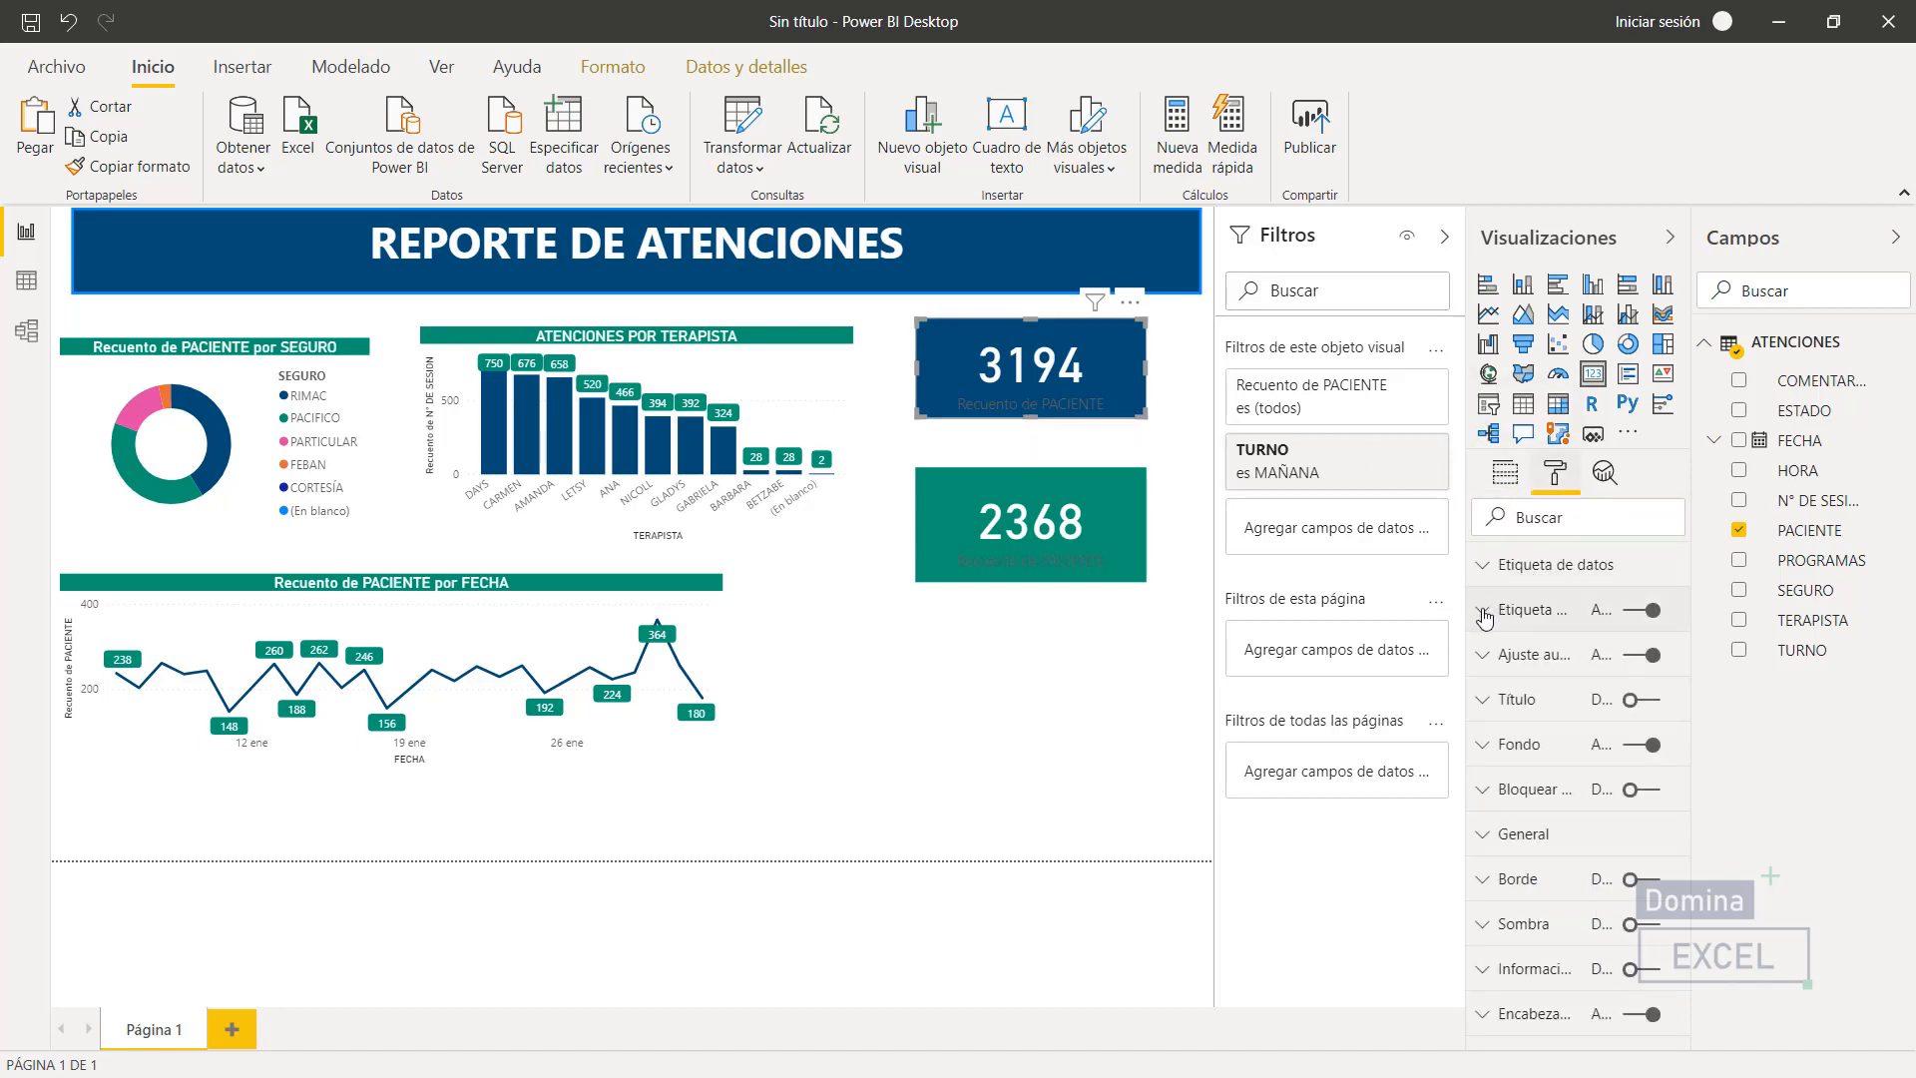
left_click(1484, 613)
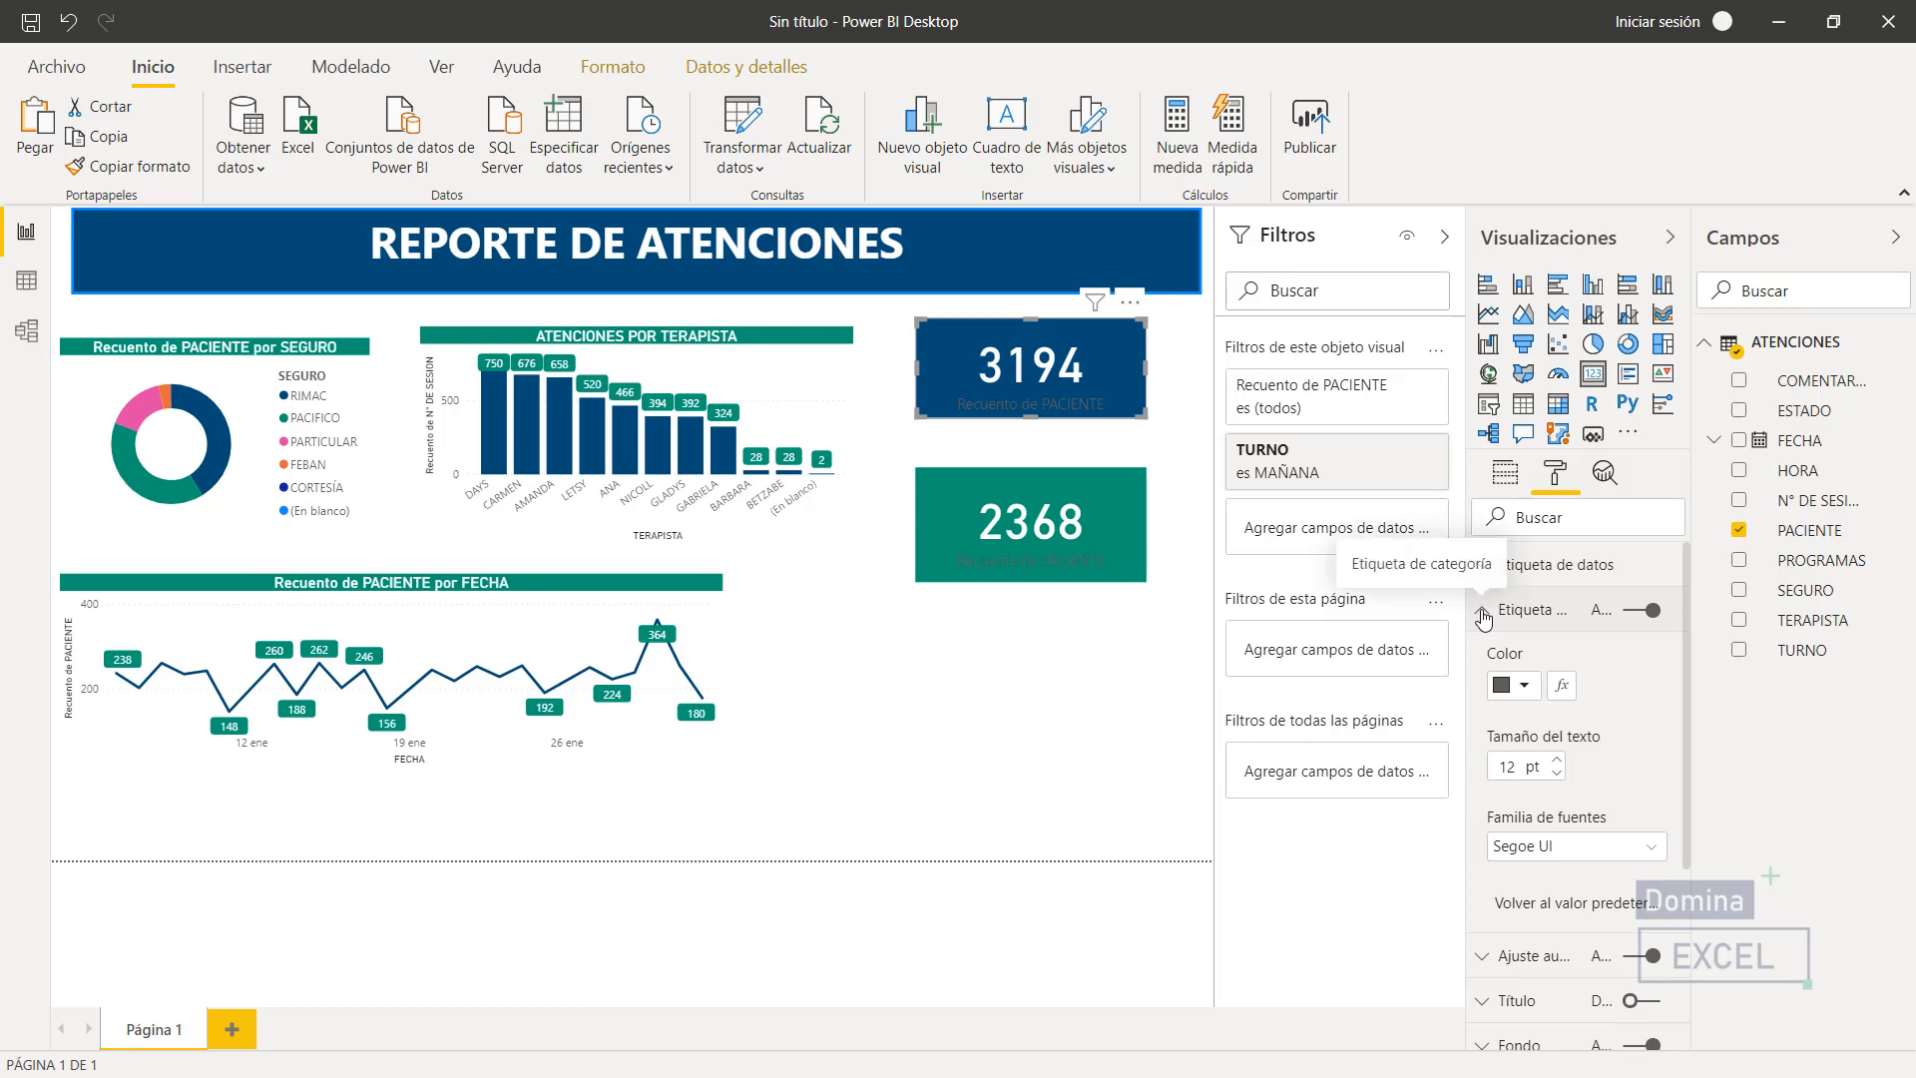
left_click(1522, 686)
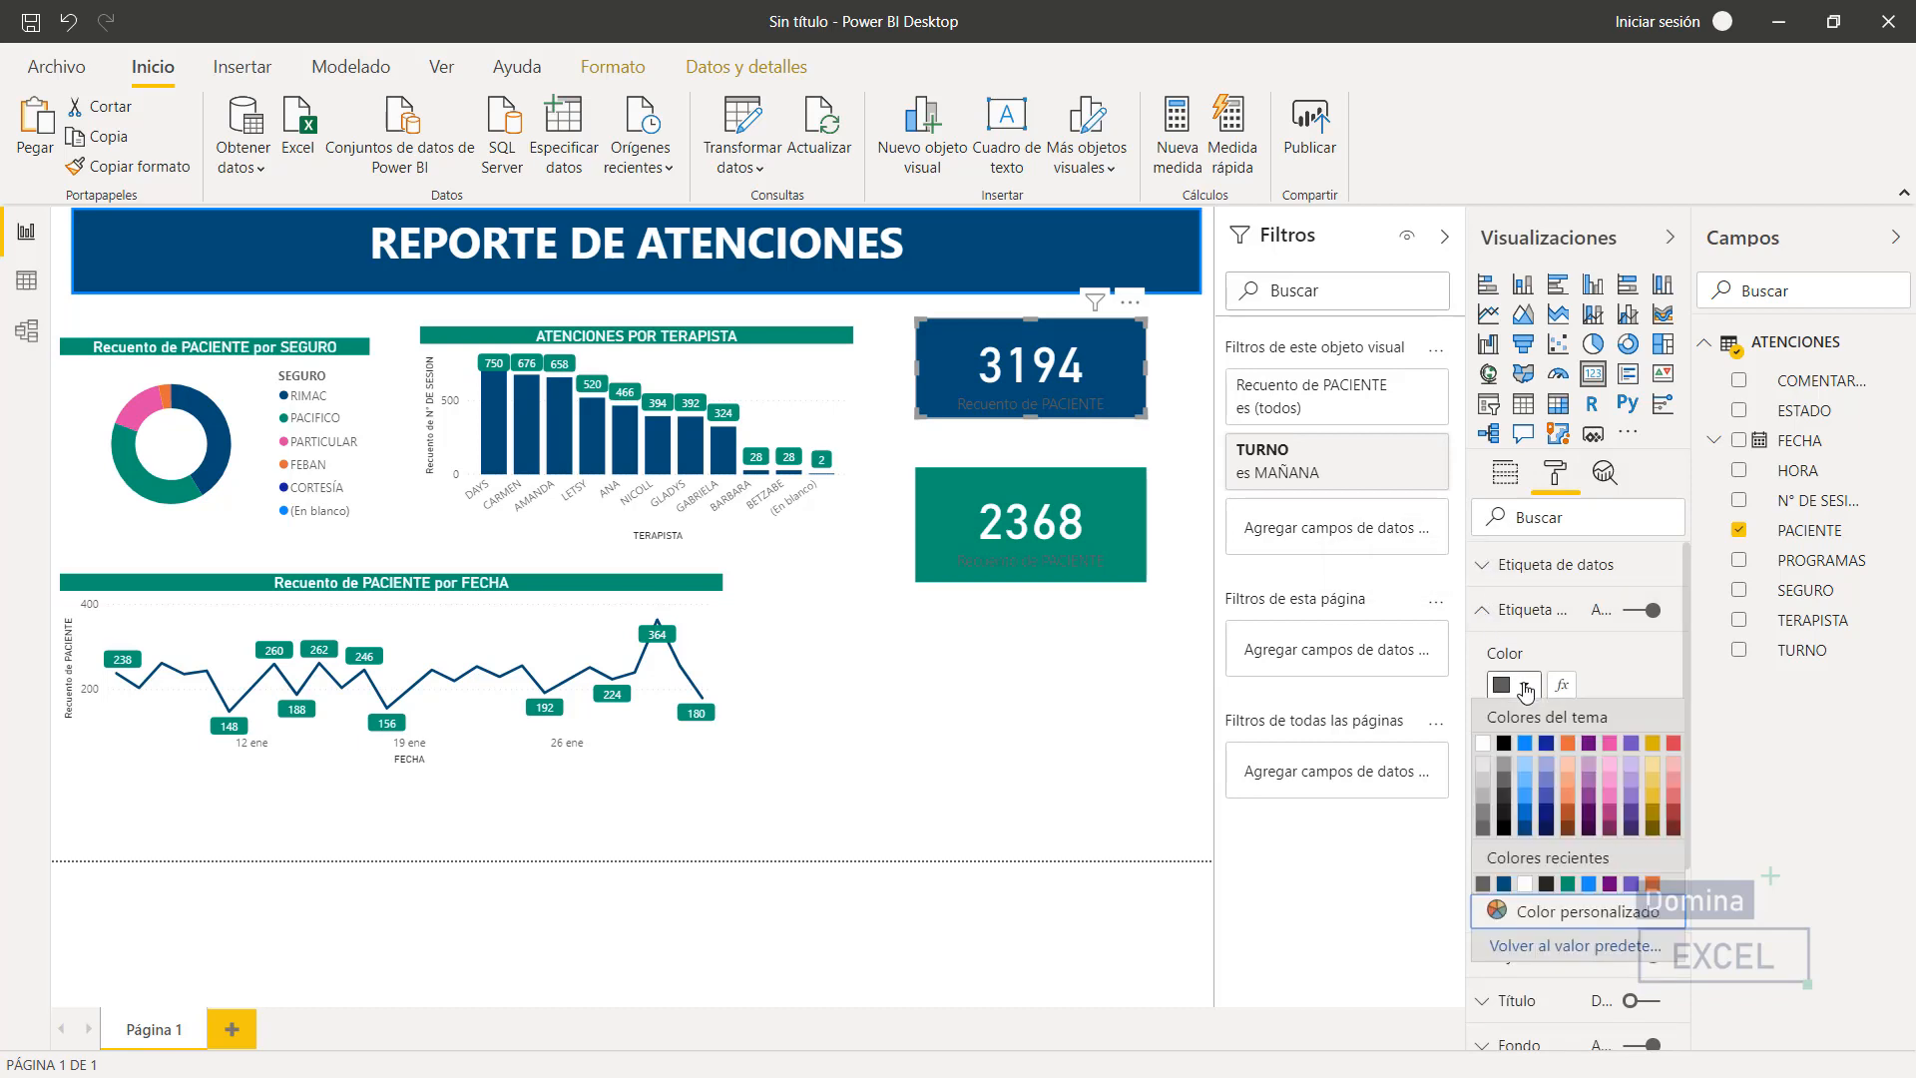
left_click(1484, 744)
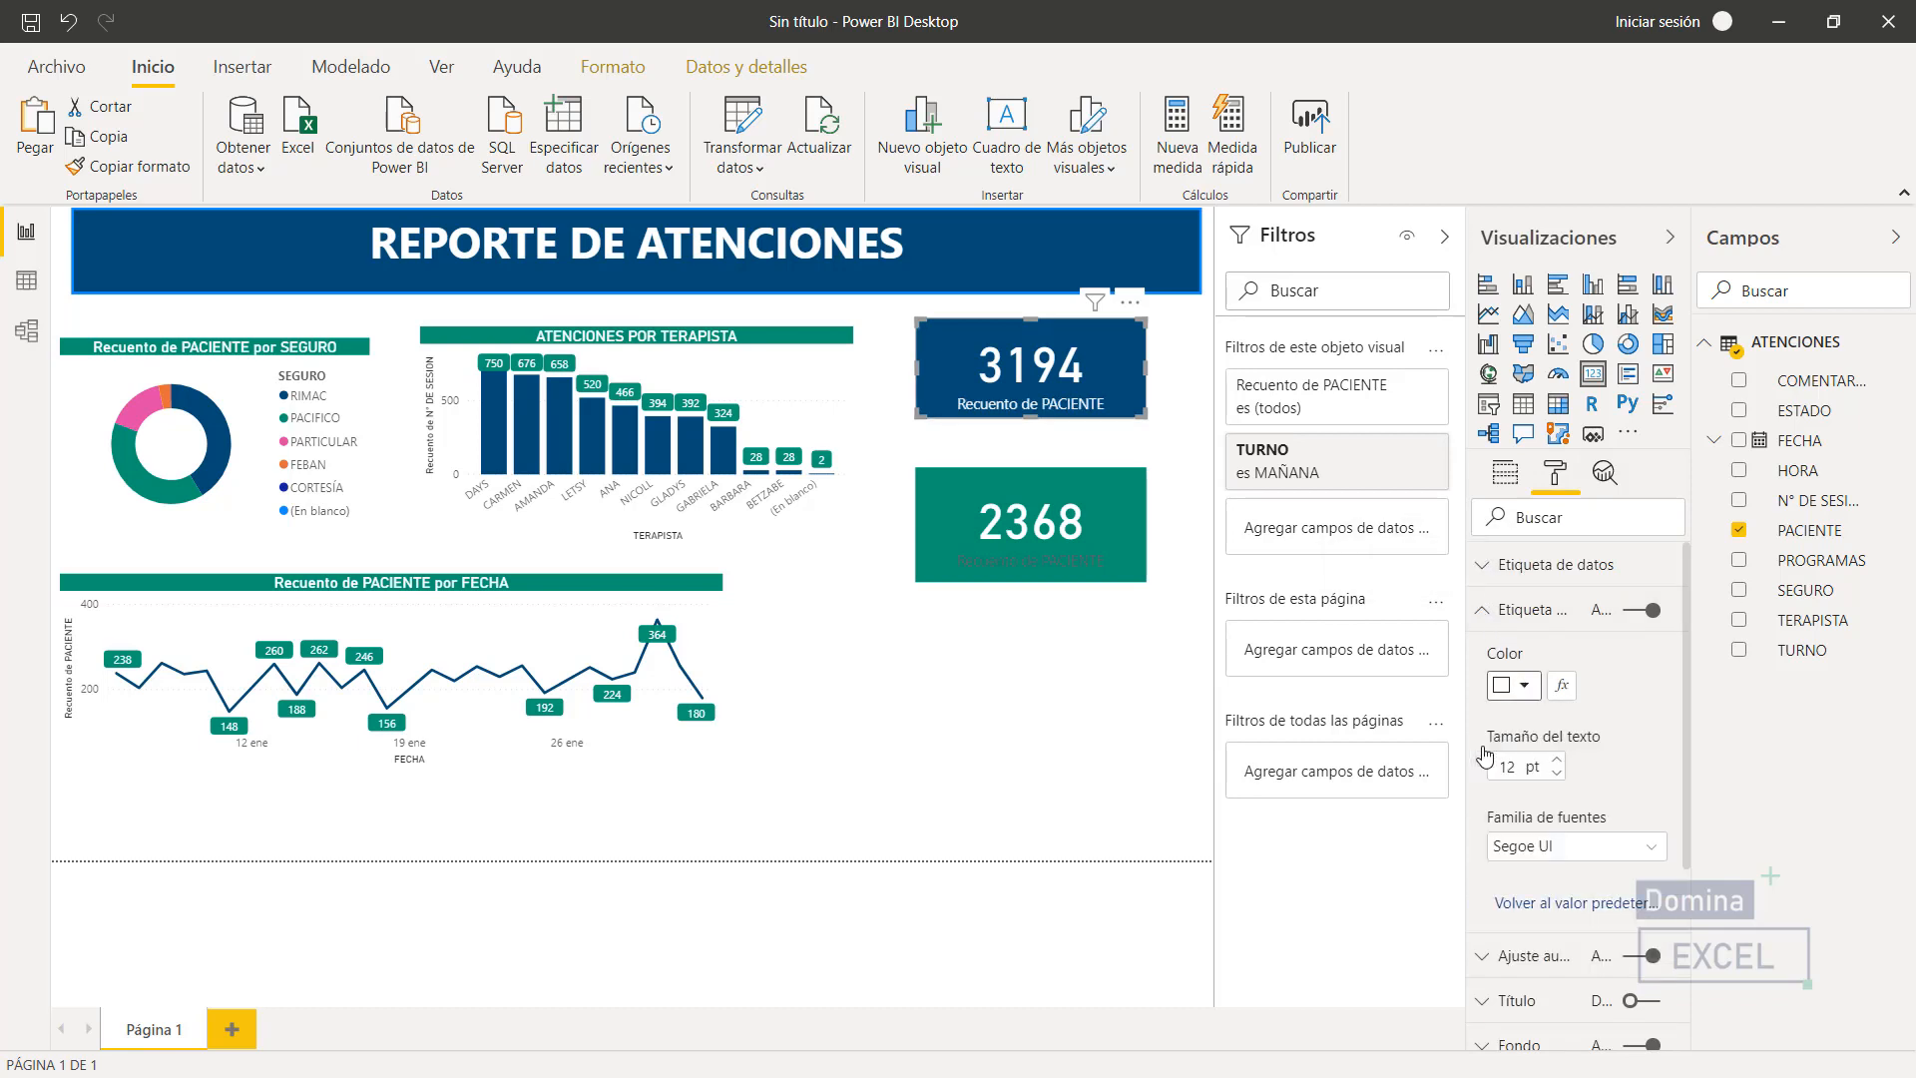
left_click(1483, 611)
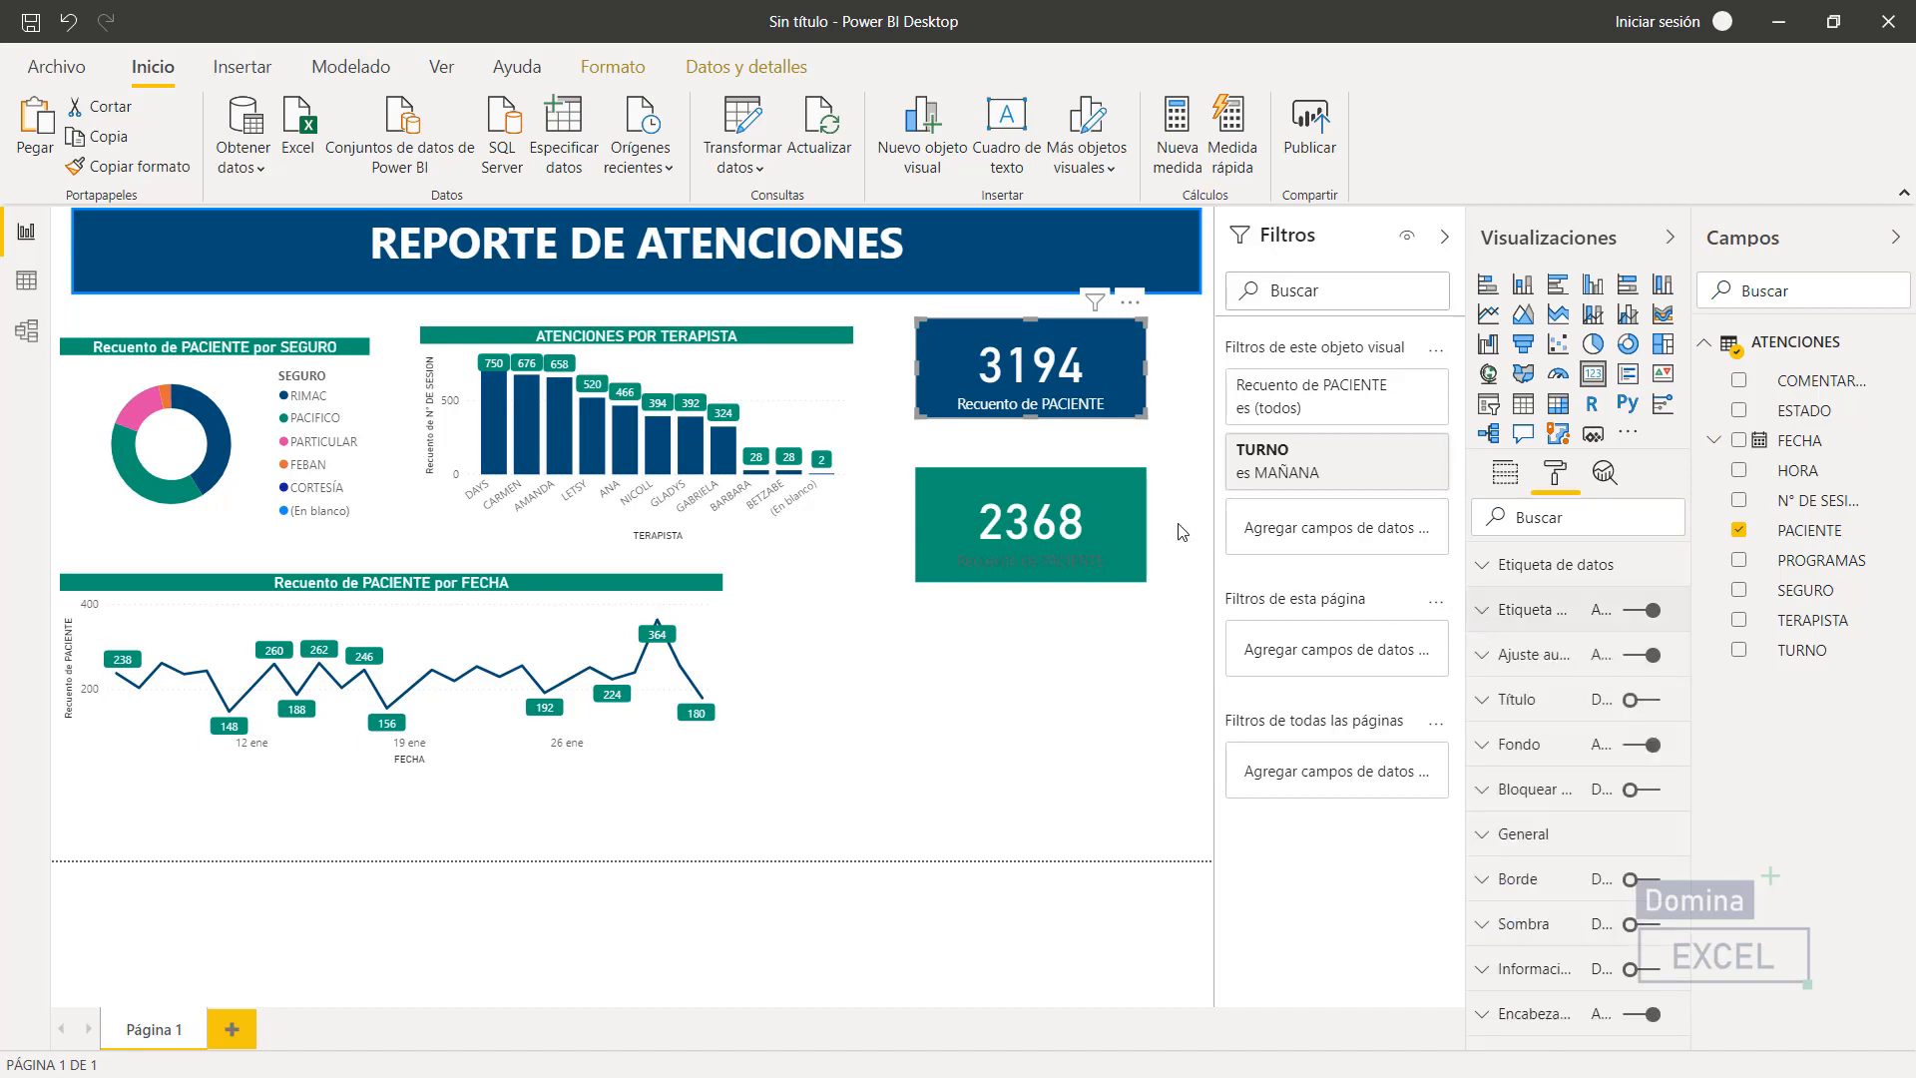
- Change the category label of the TARDE card to white
left_click(1110, 513)
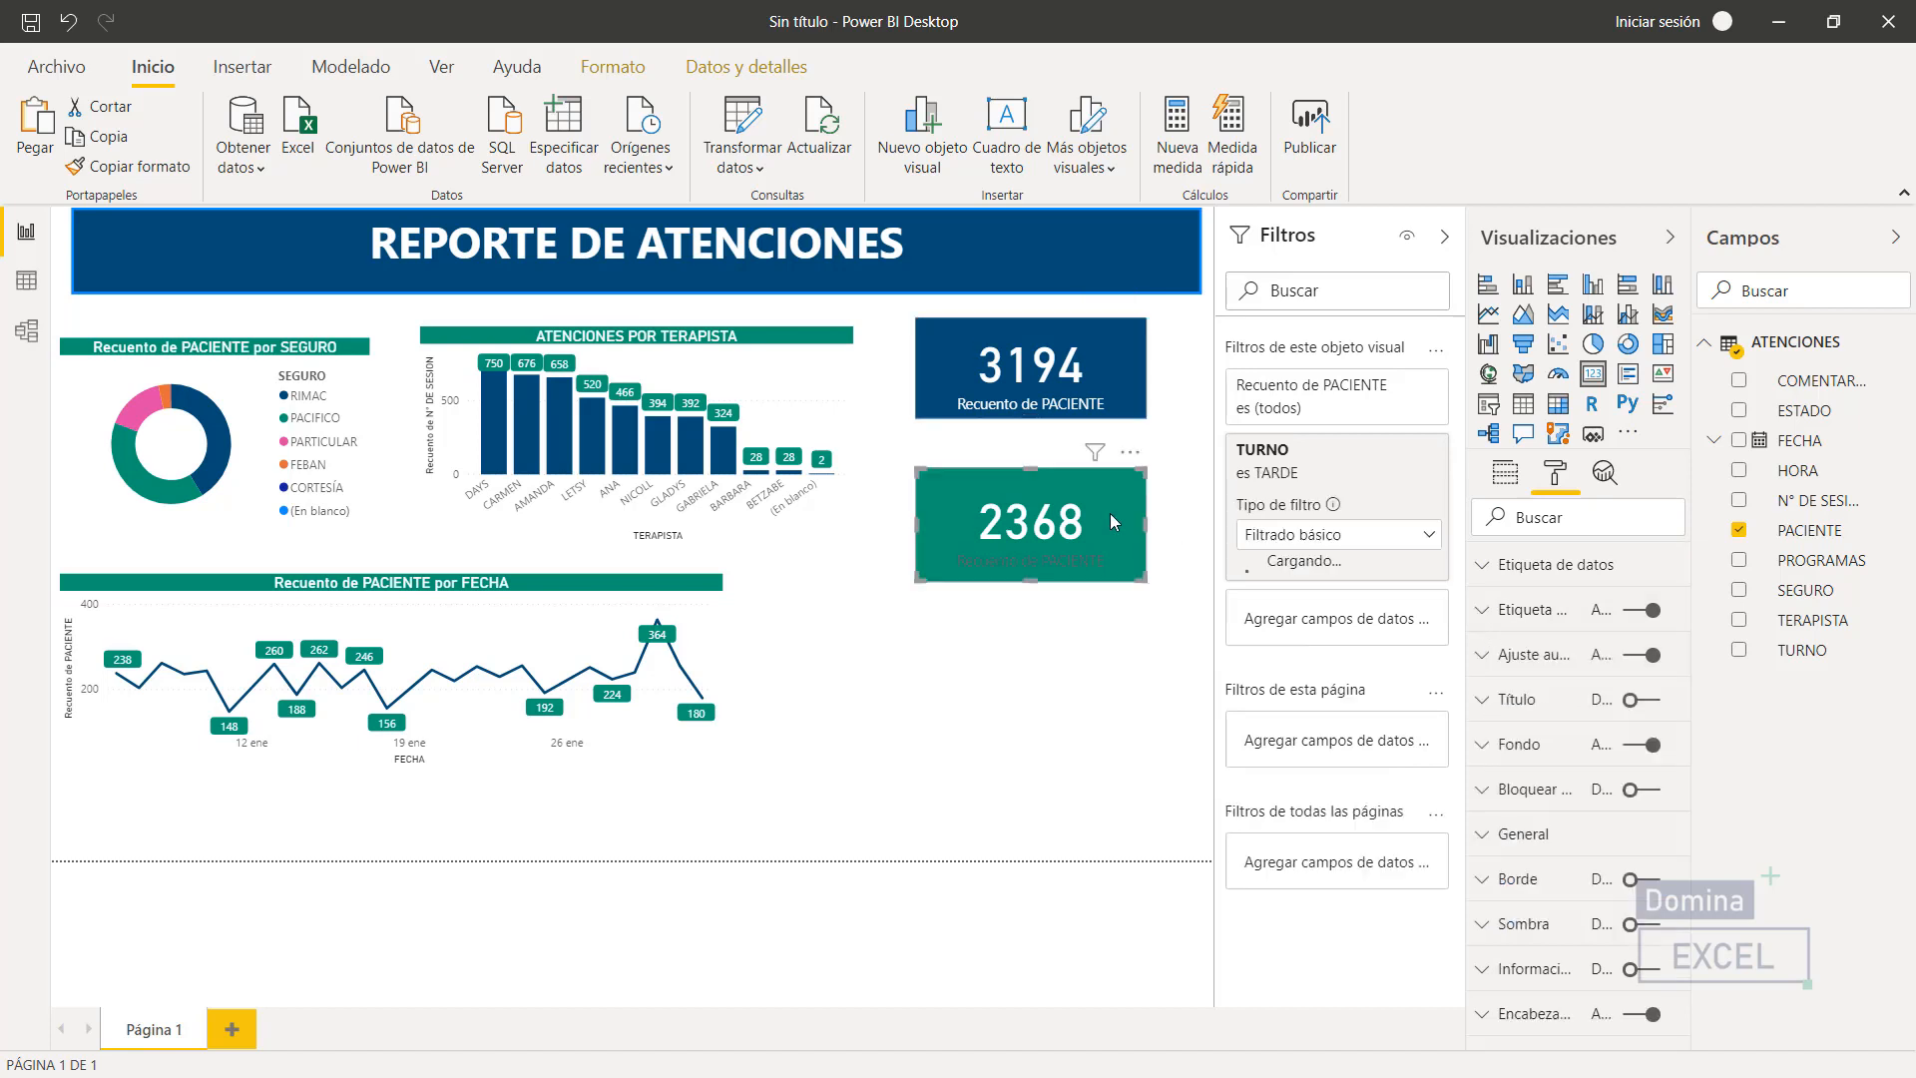
left_click(1489, 616)
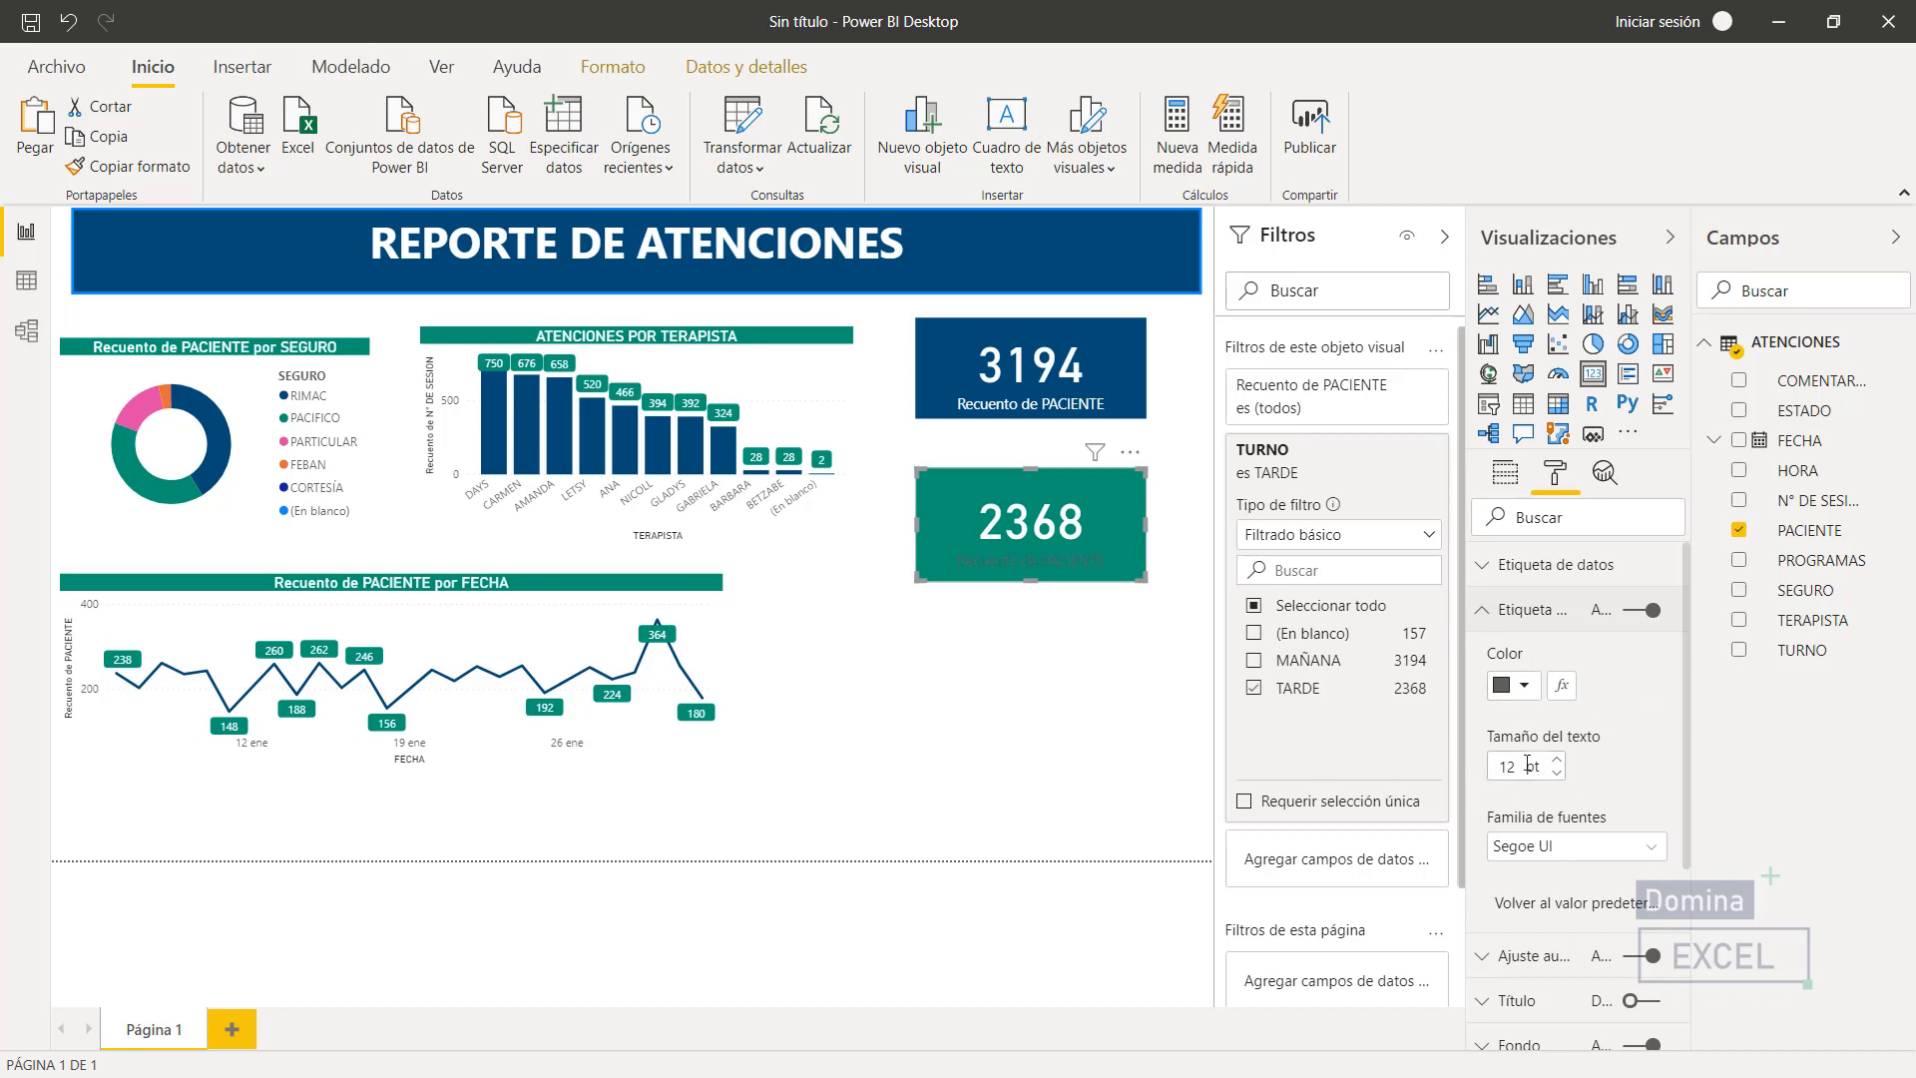
left_click(1521, 687)
left_click(1485, 745)
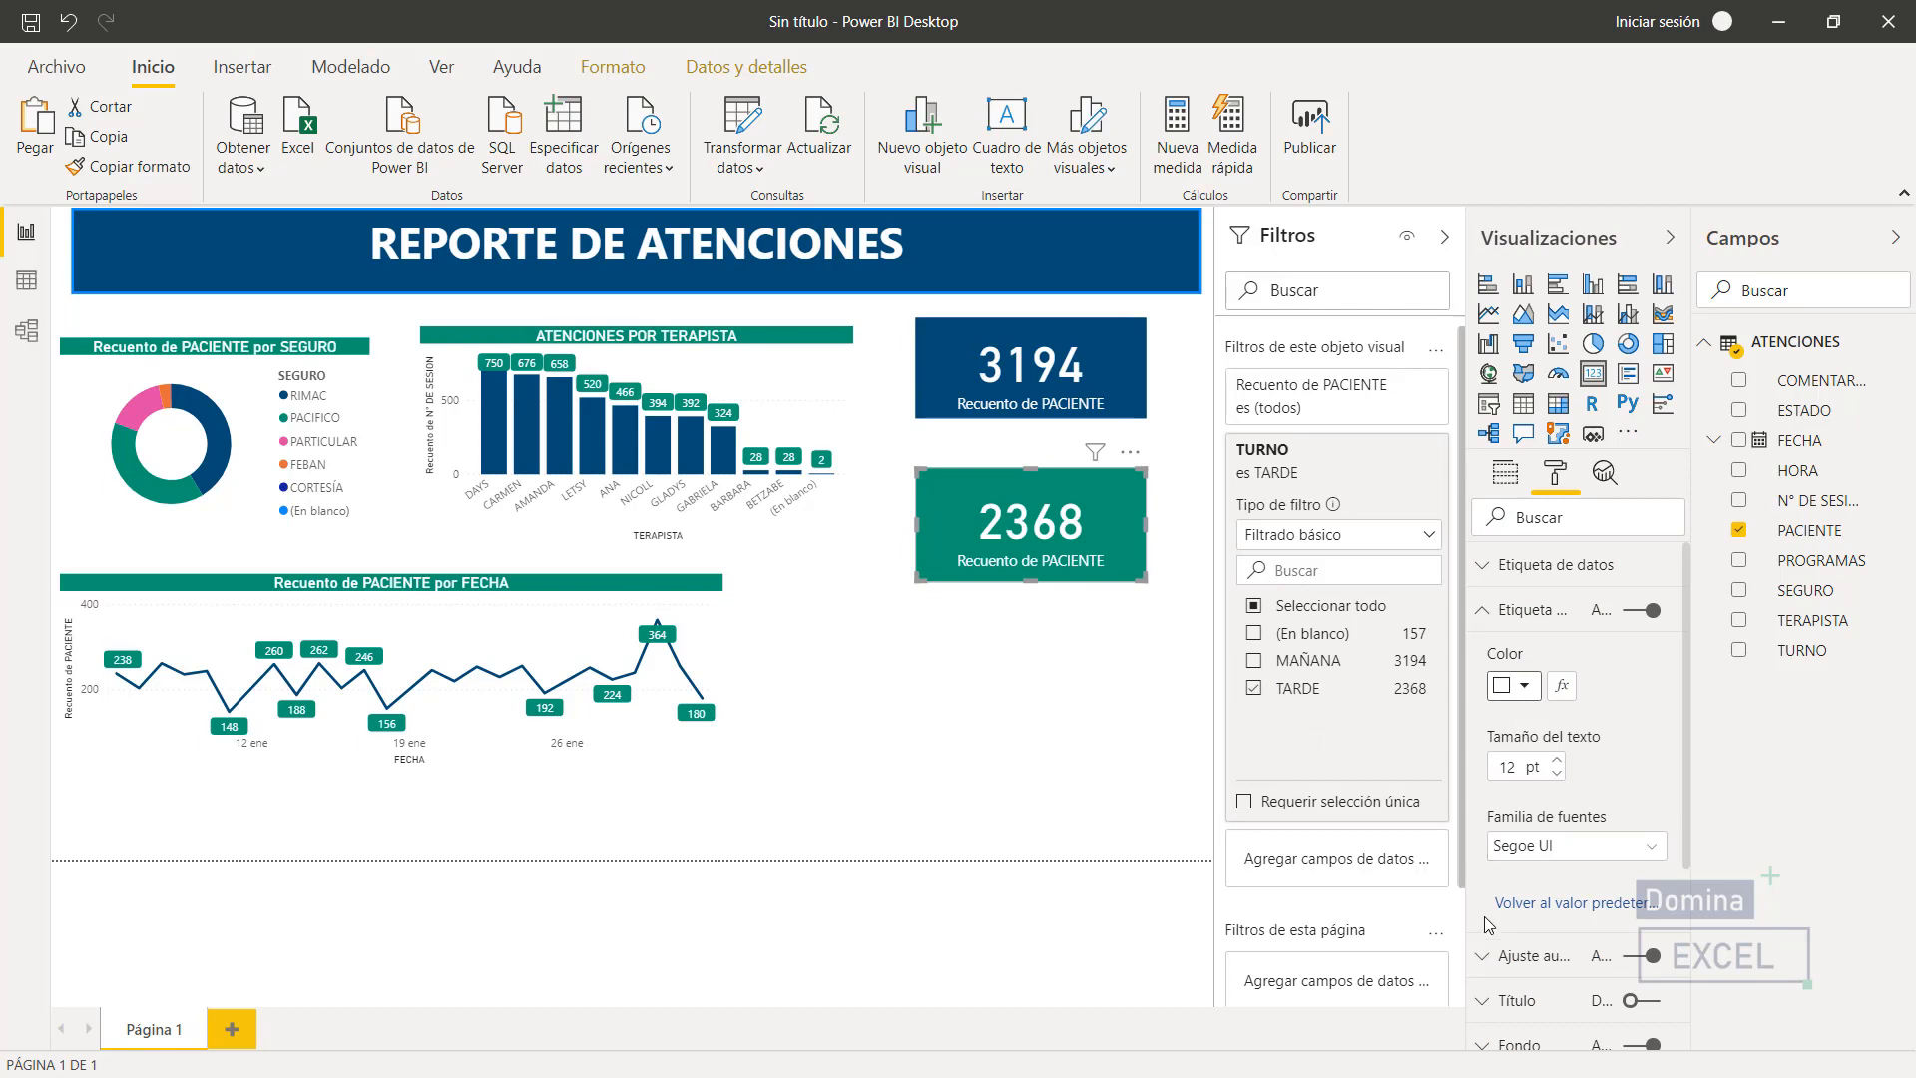
- Turn on the TARDE card's title with the text TURNO TARDE, centred and in white
left_click(1497, 1006)
scroll(1597, 779, "down", 4)
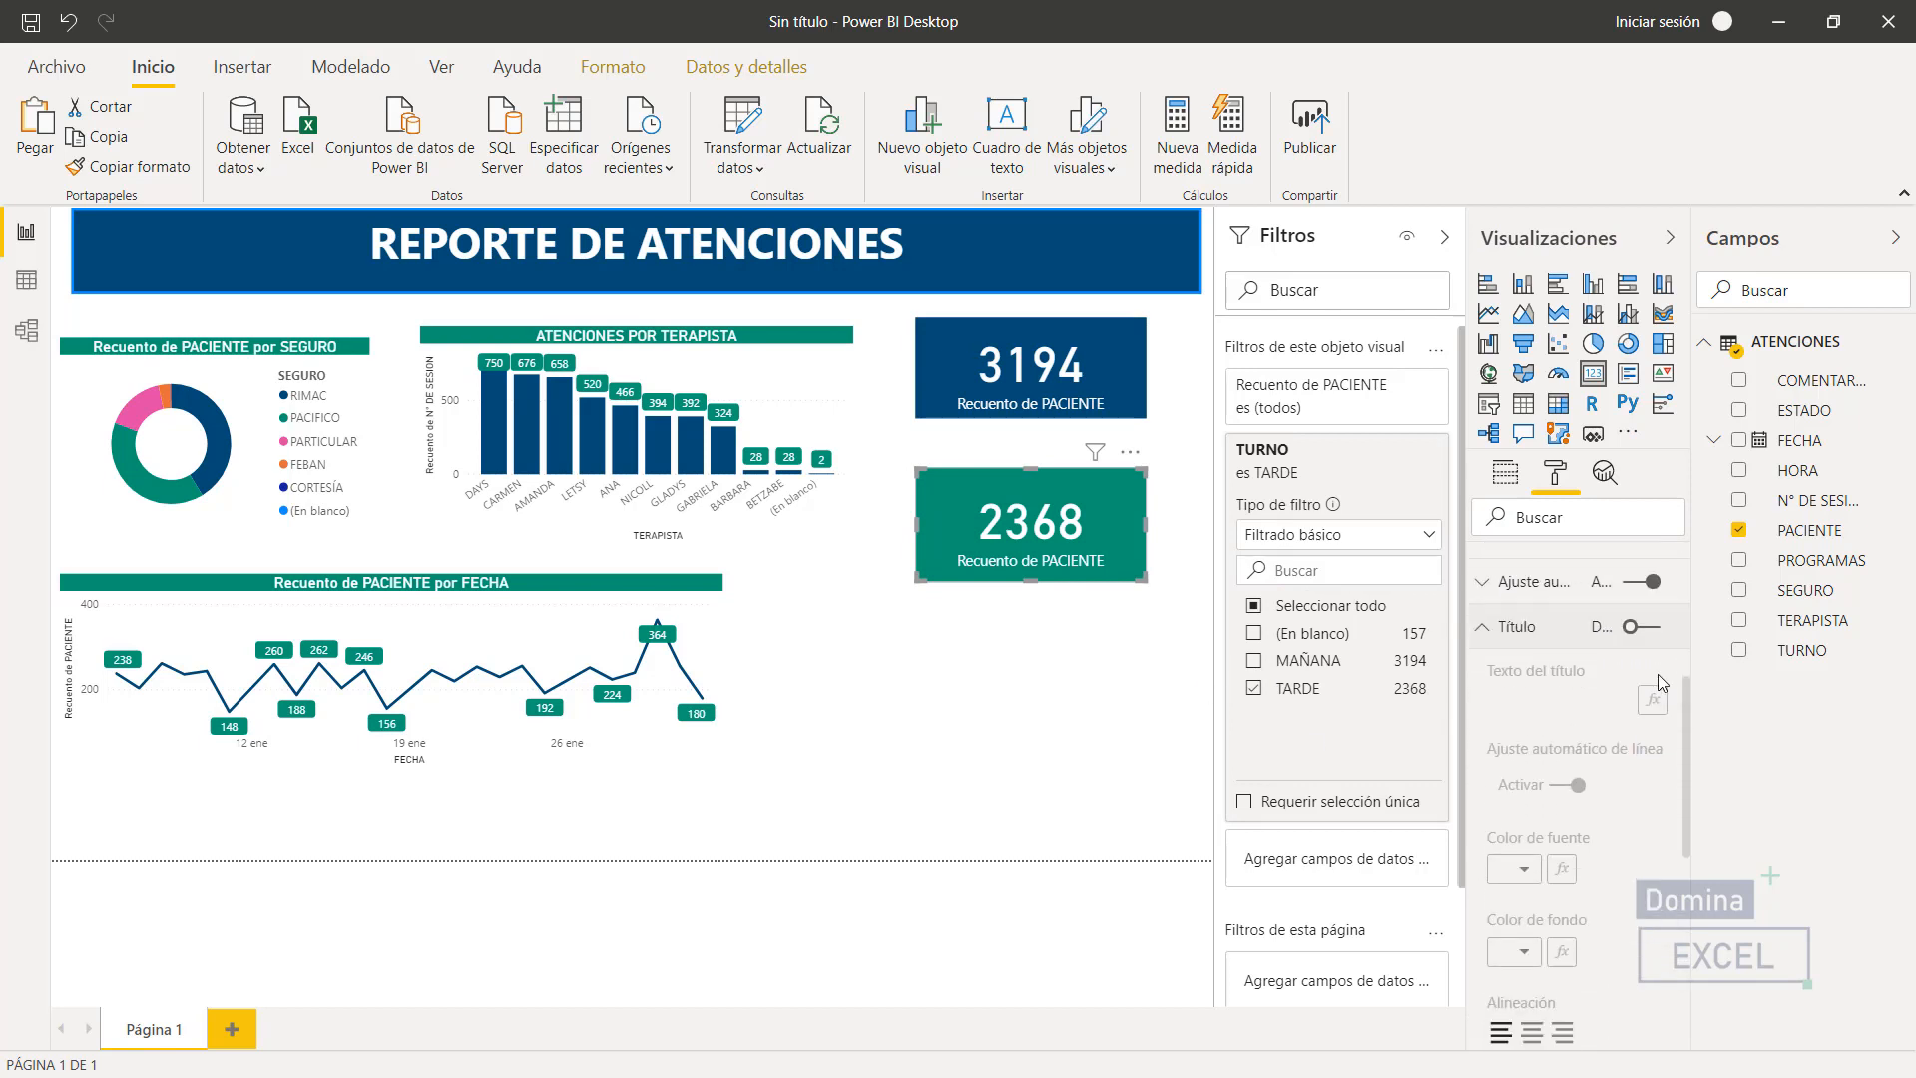
left_click(1642, 626)
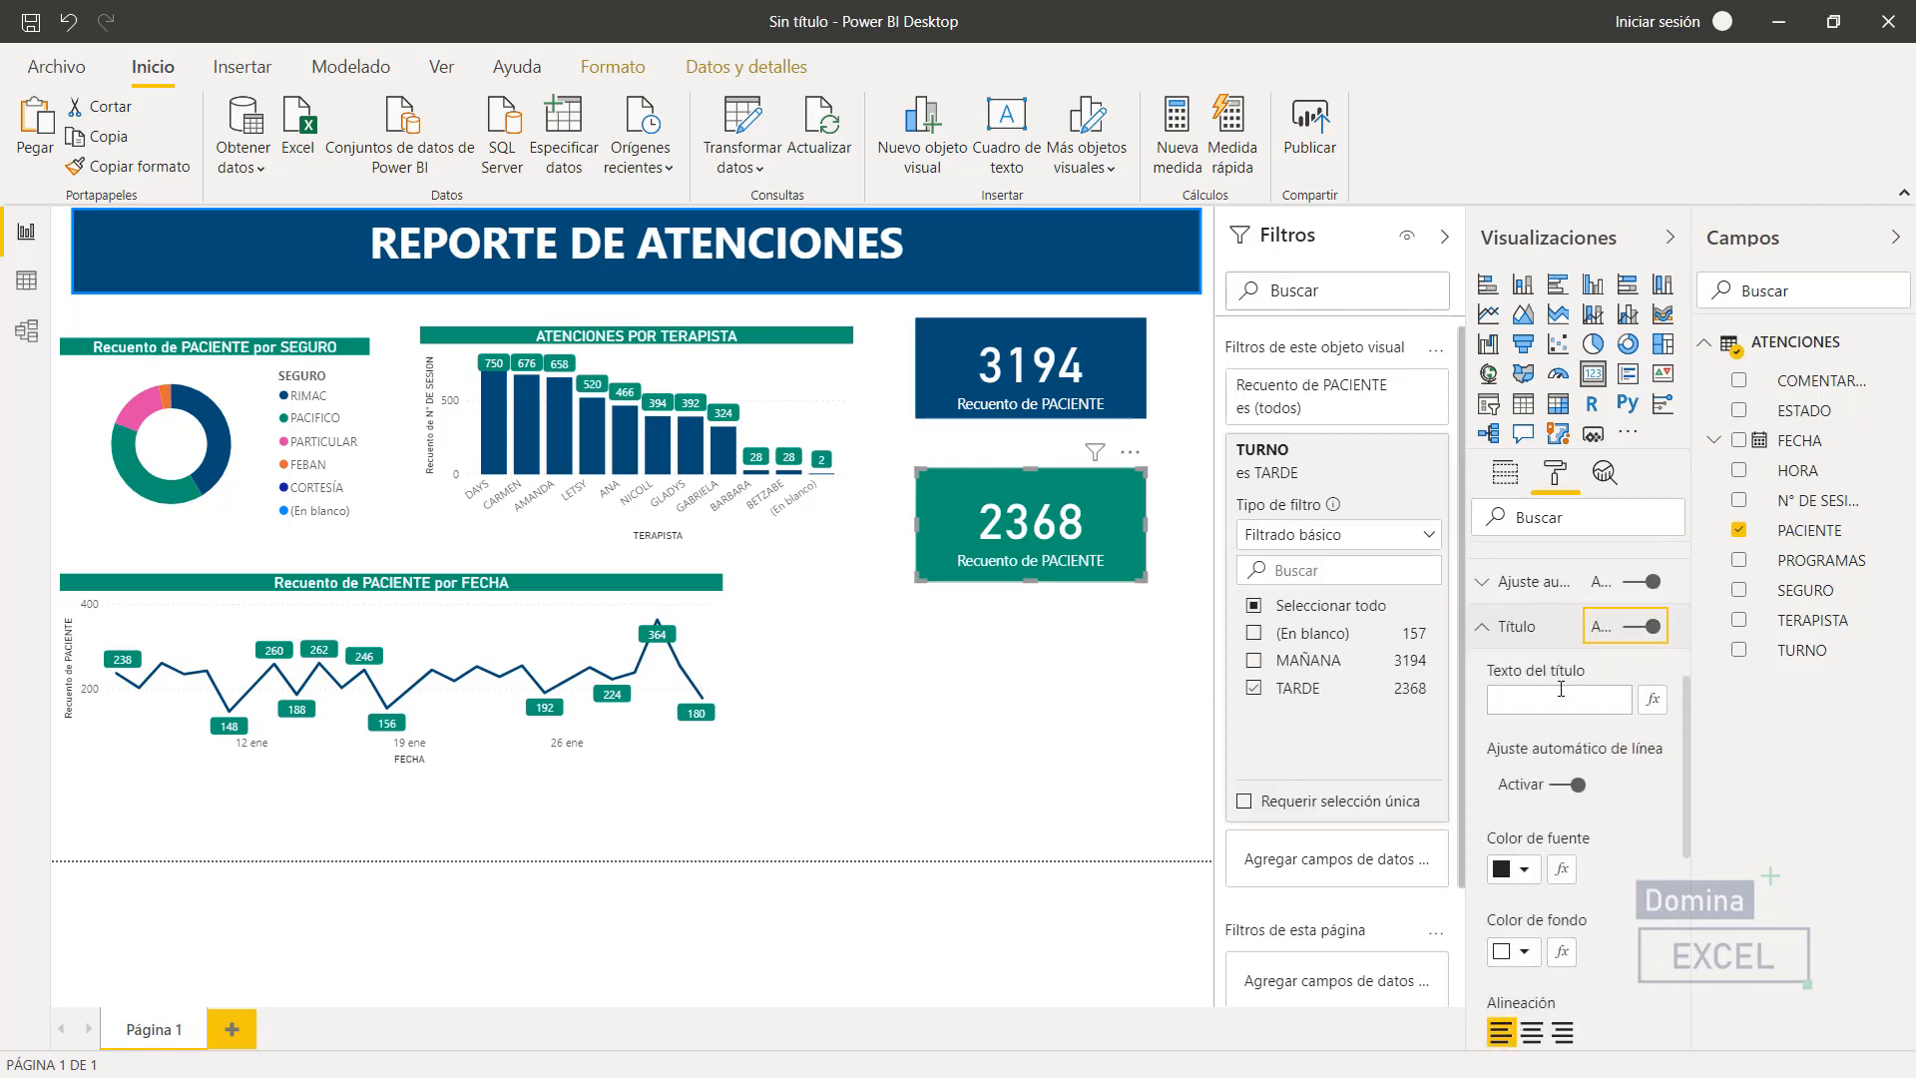
left_click(1551, 697)
type("TURNO TARDE")
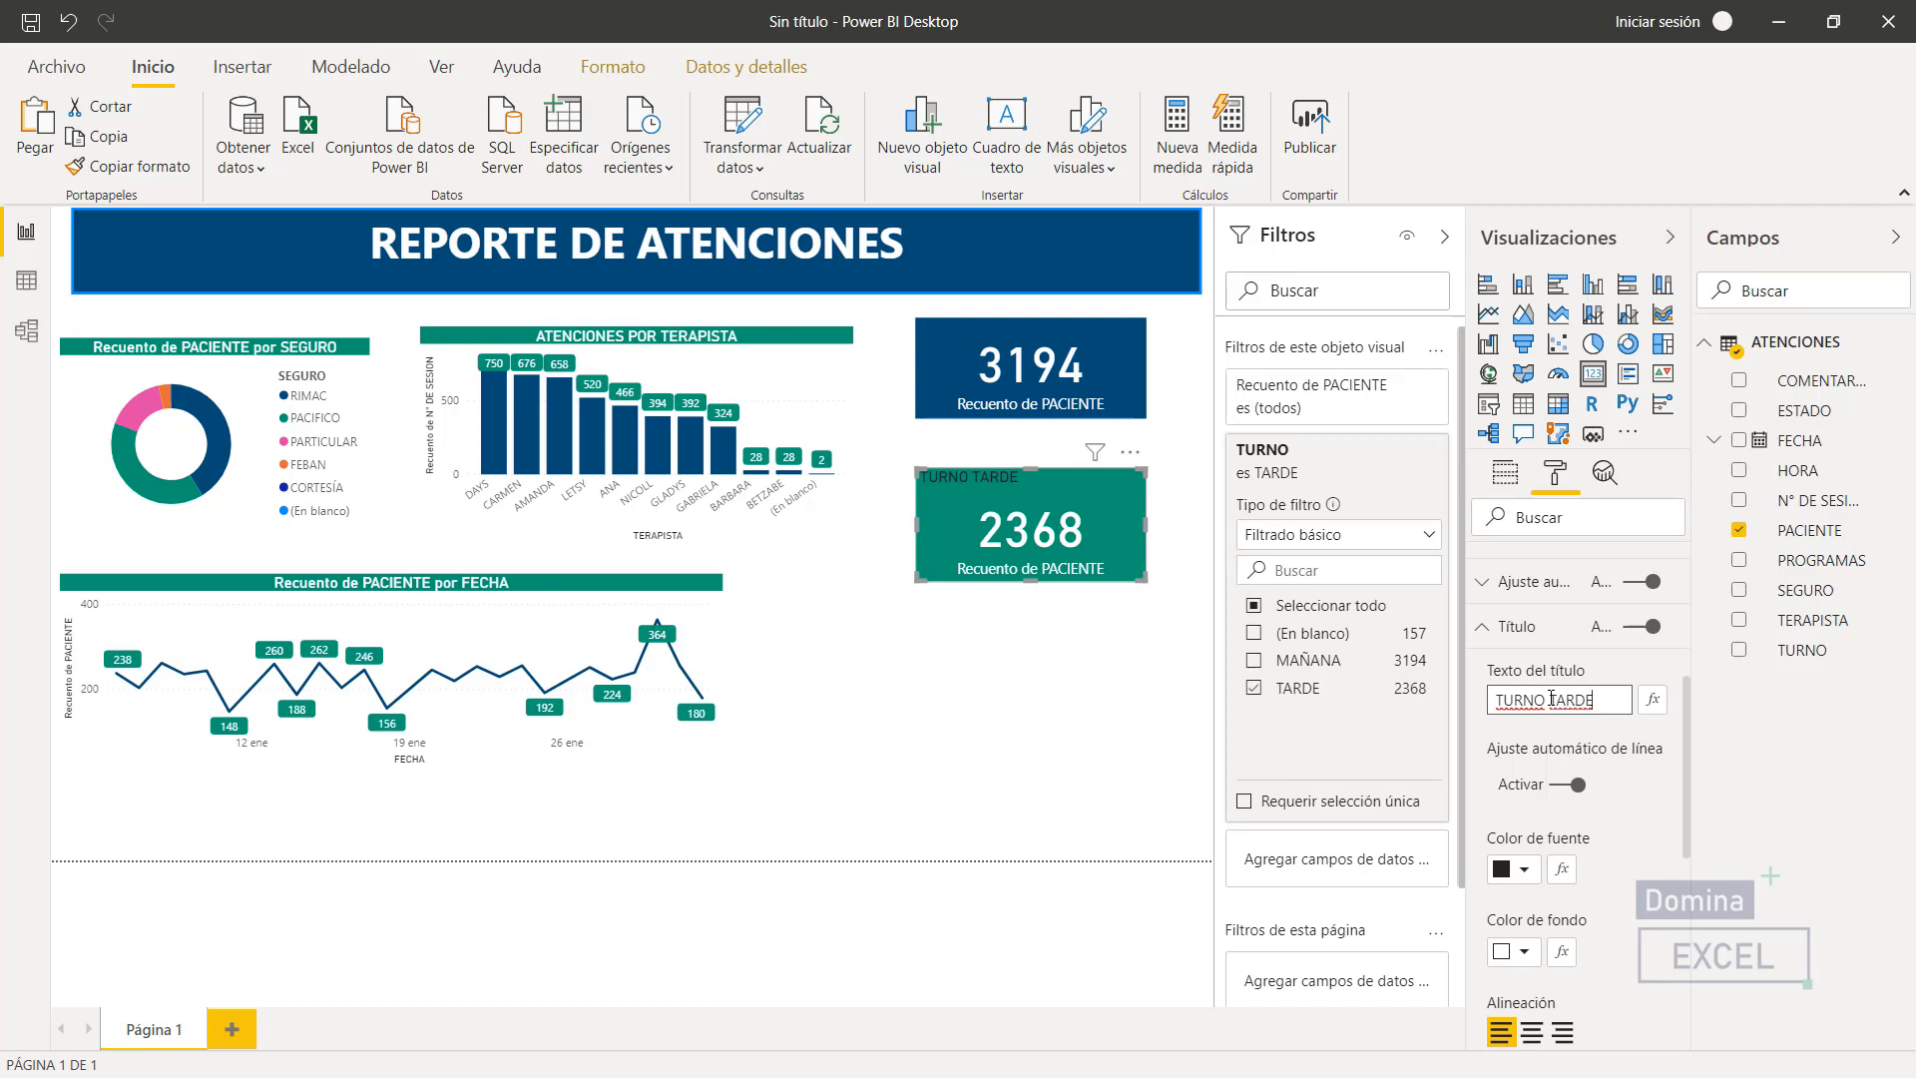
left_click(1532, 1033)
left_click(1525, 872)
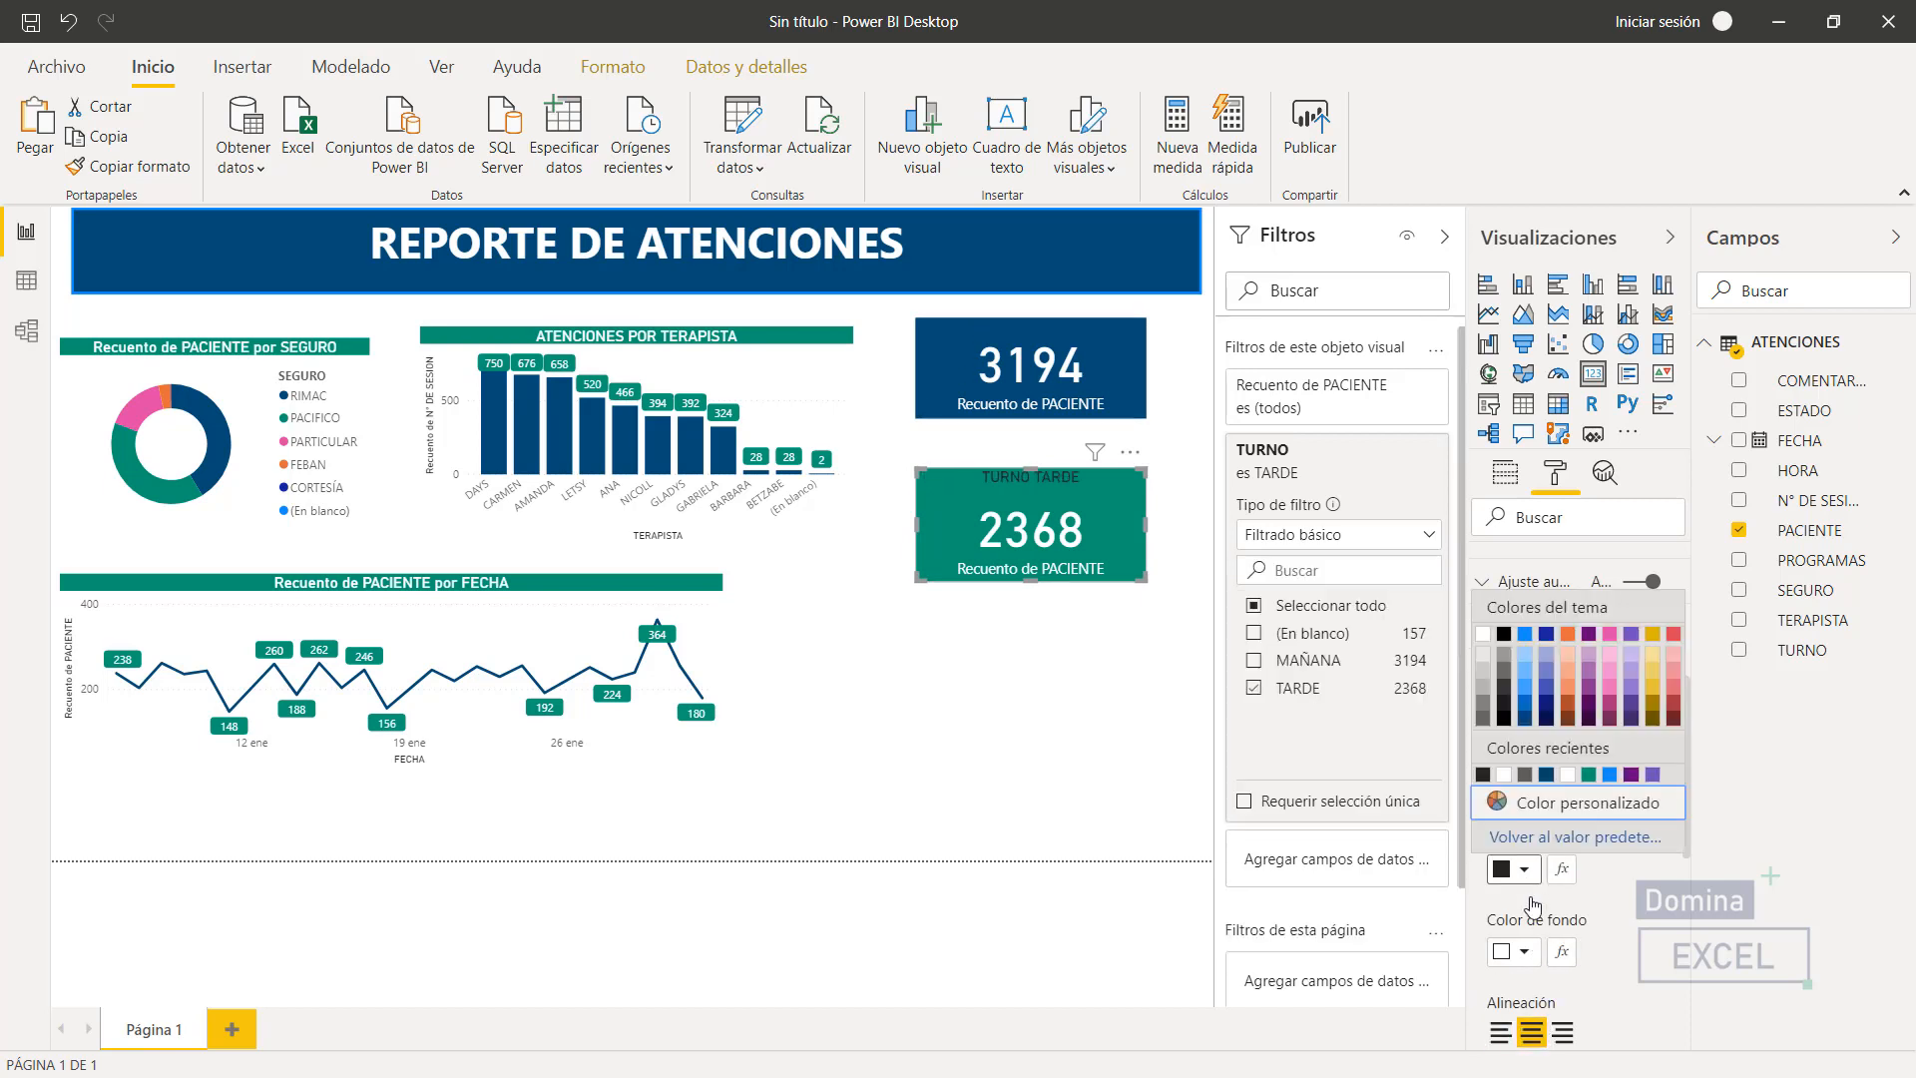
left_click(1483, 633)
- Turn on the MAÑANA card's title with the text TURNO MAÑANA, centred and in white
left_click(1128, 385)
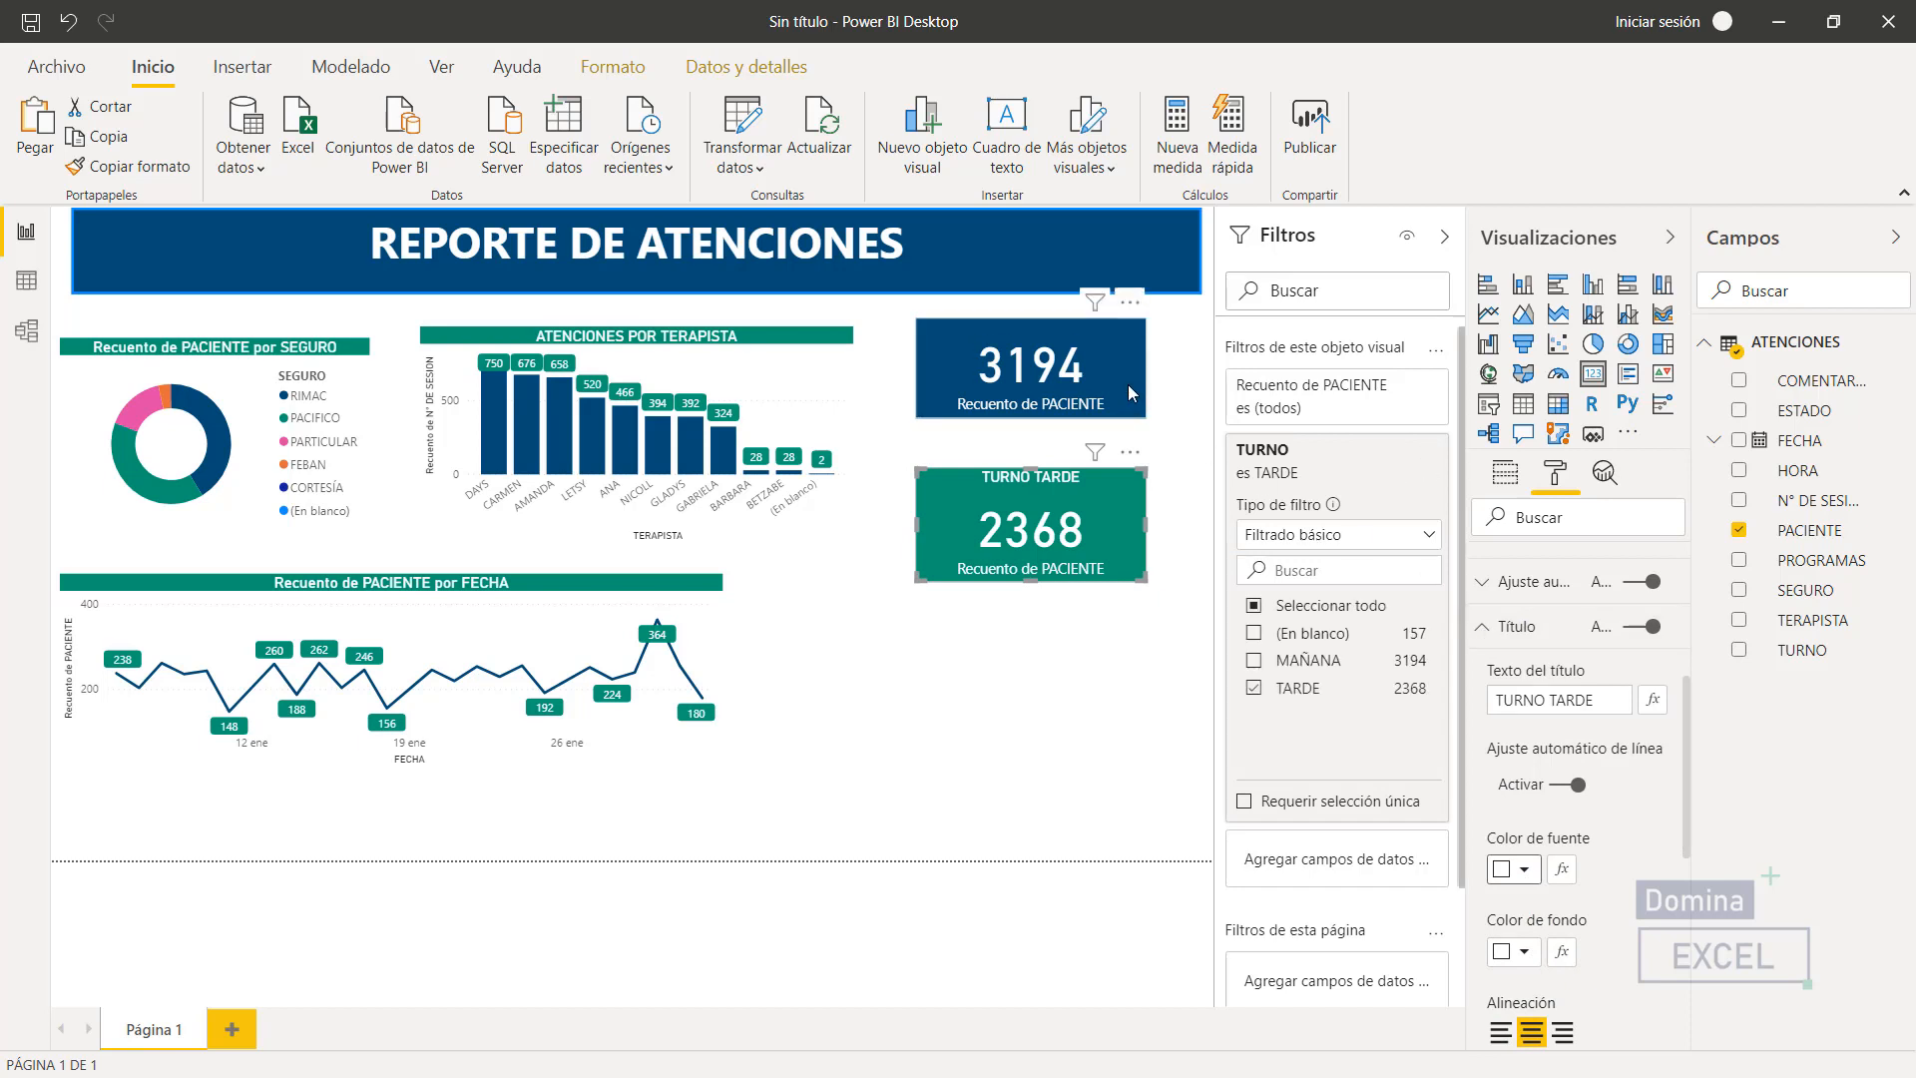
left_click(1633, 625)
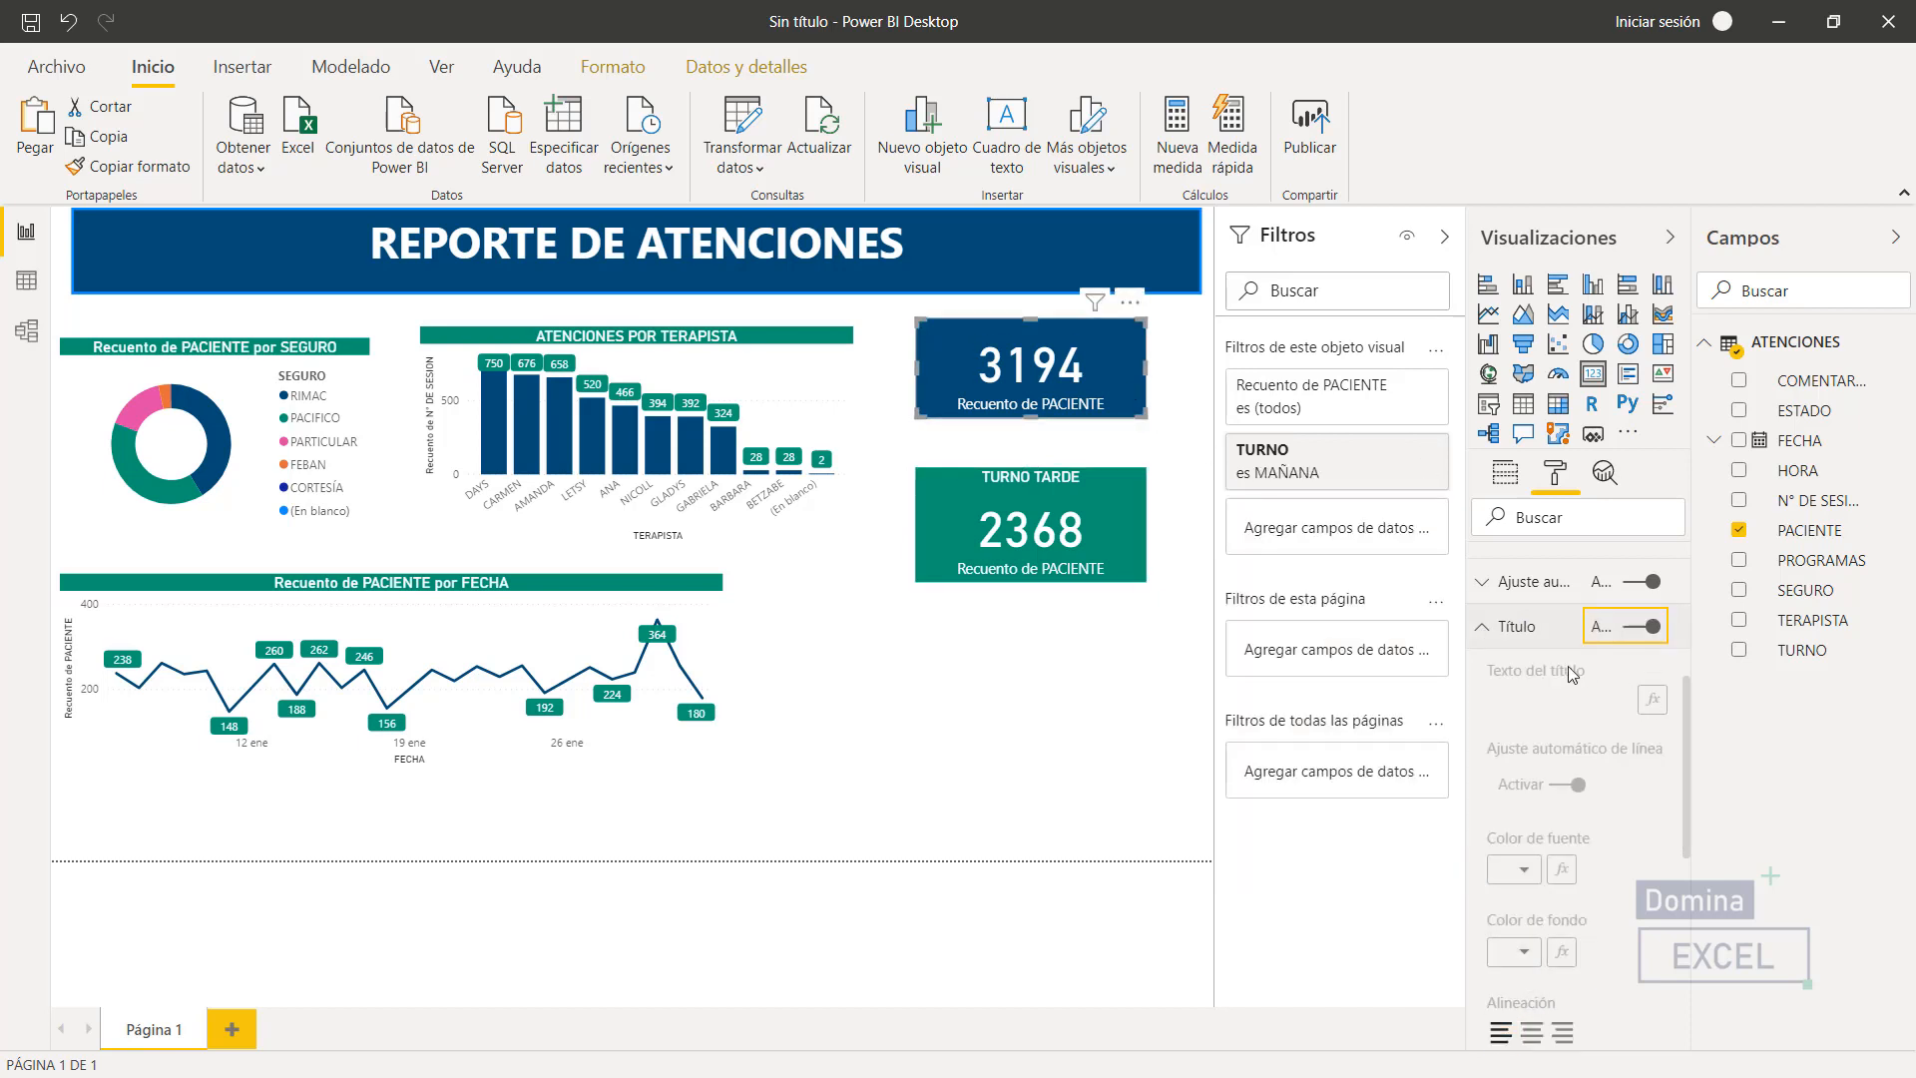
left_click(1537, 701)
type("T")
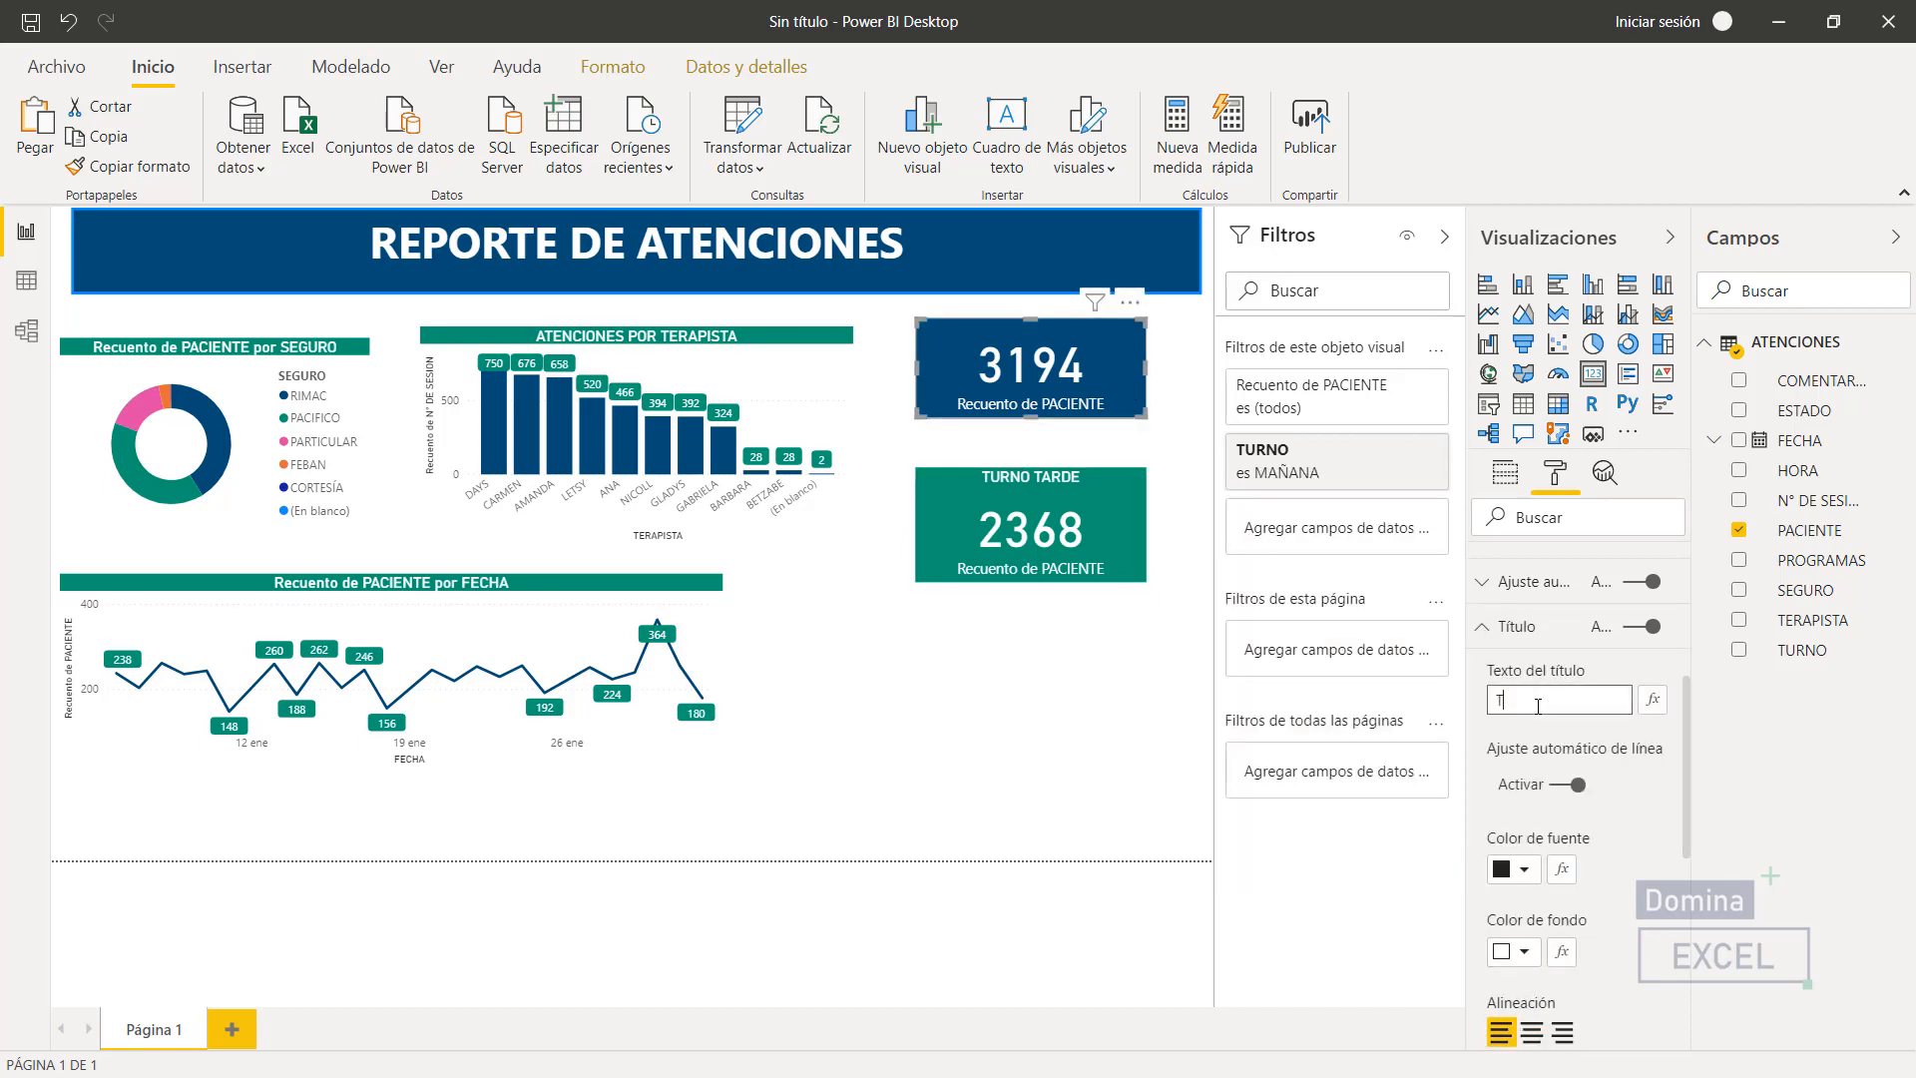
type("URNO M")
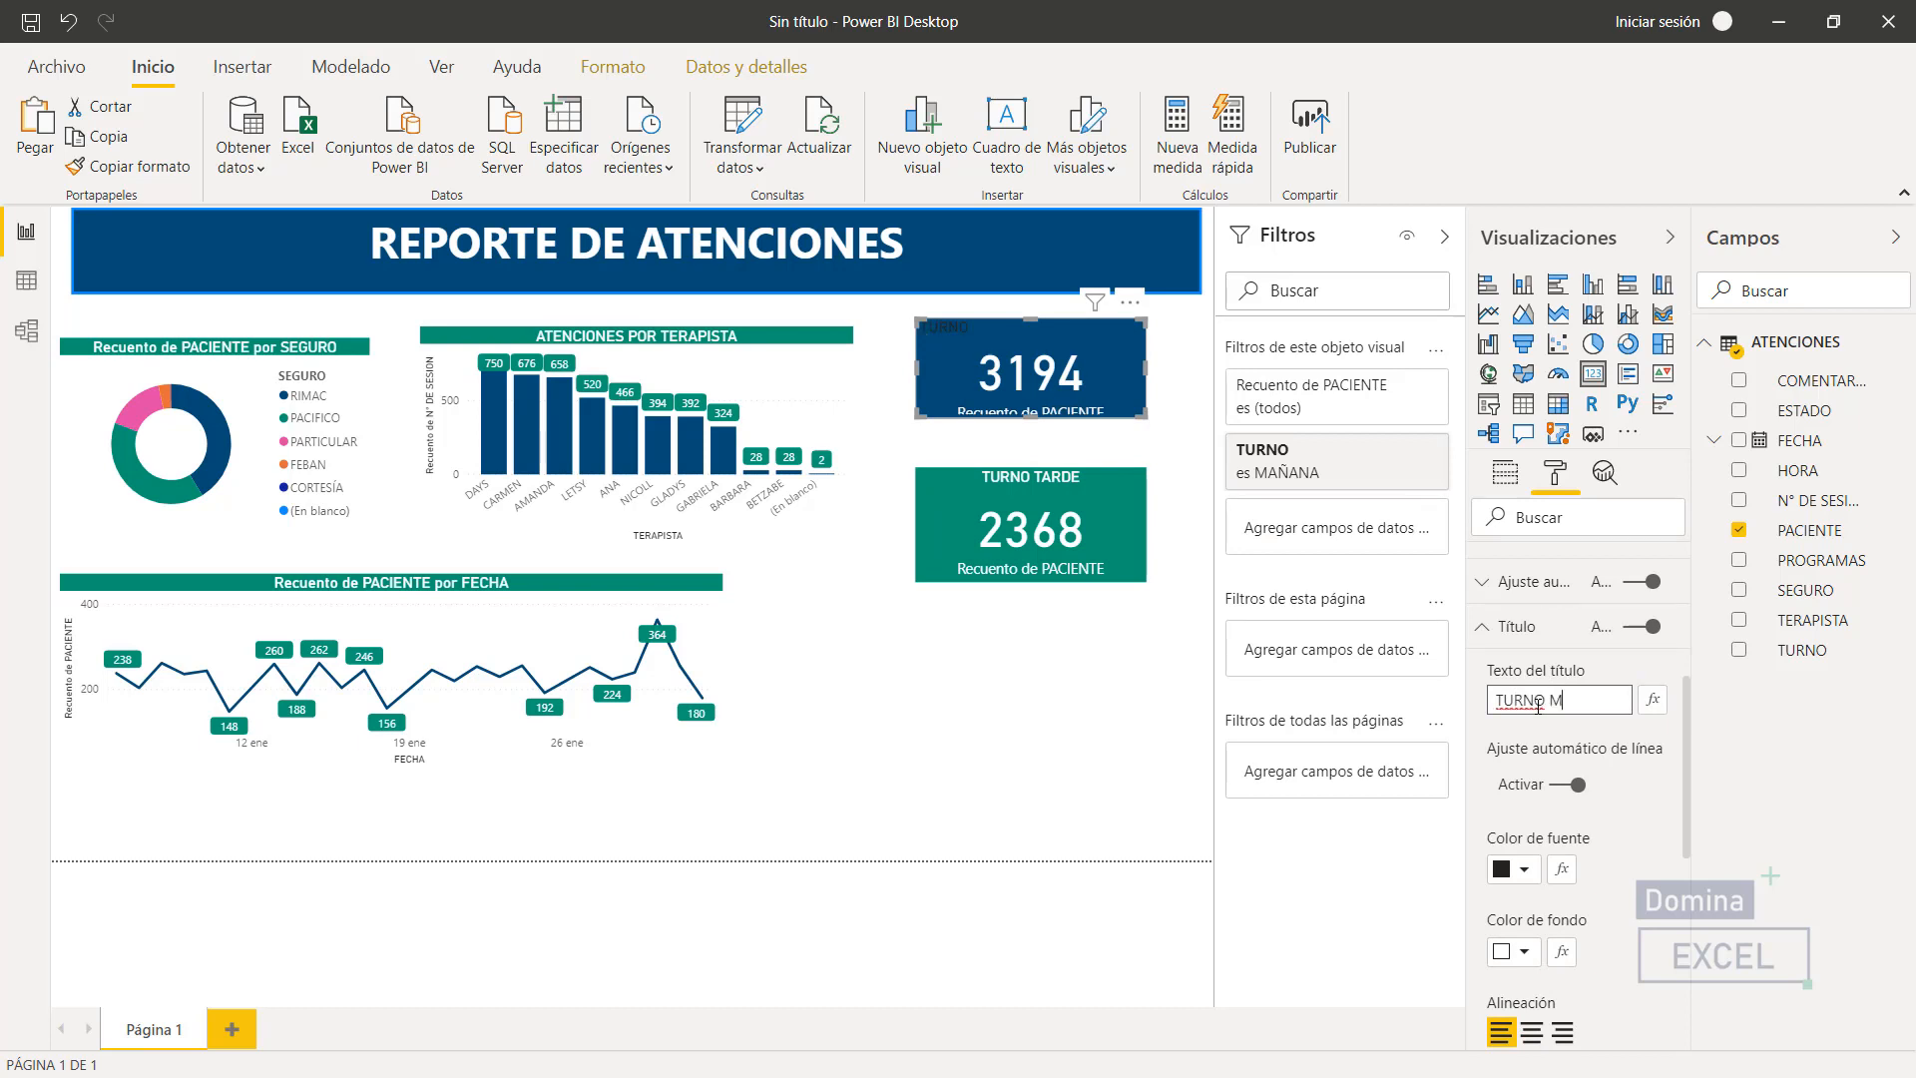
type("AÑANA")
left_click(1531, 1032)
left_click(1522, 869)
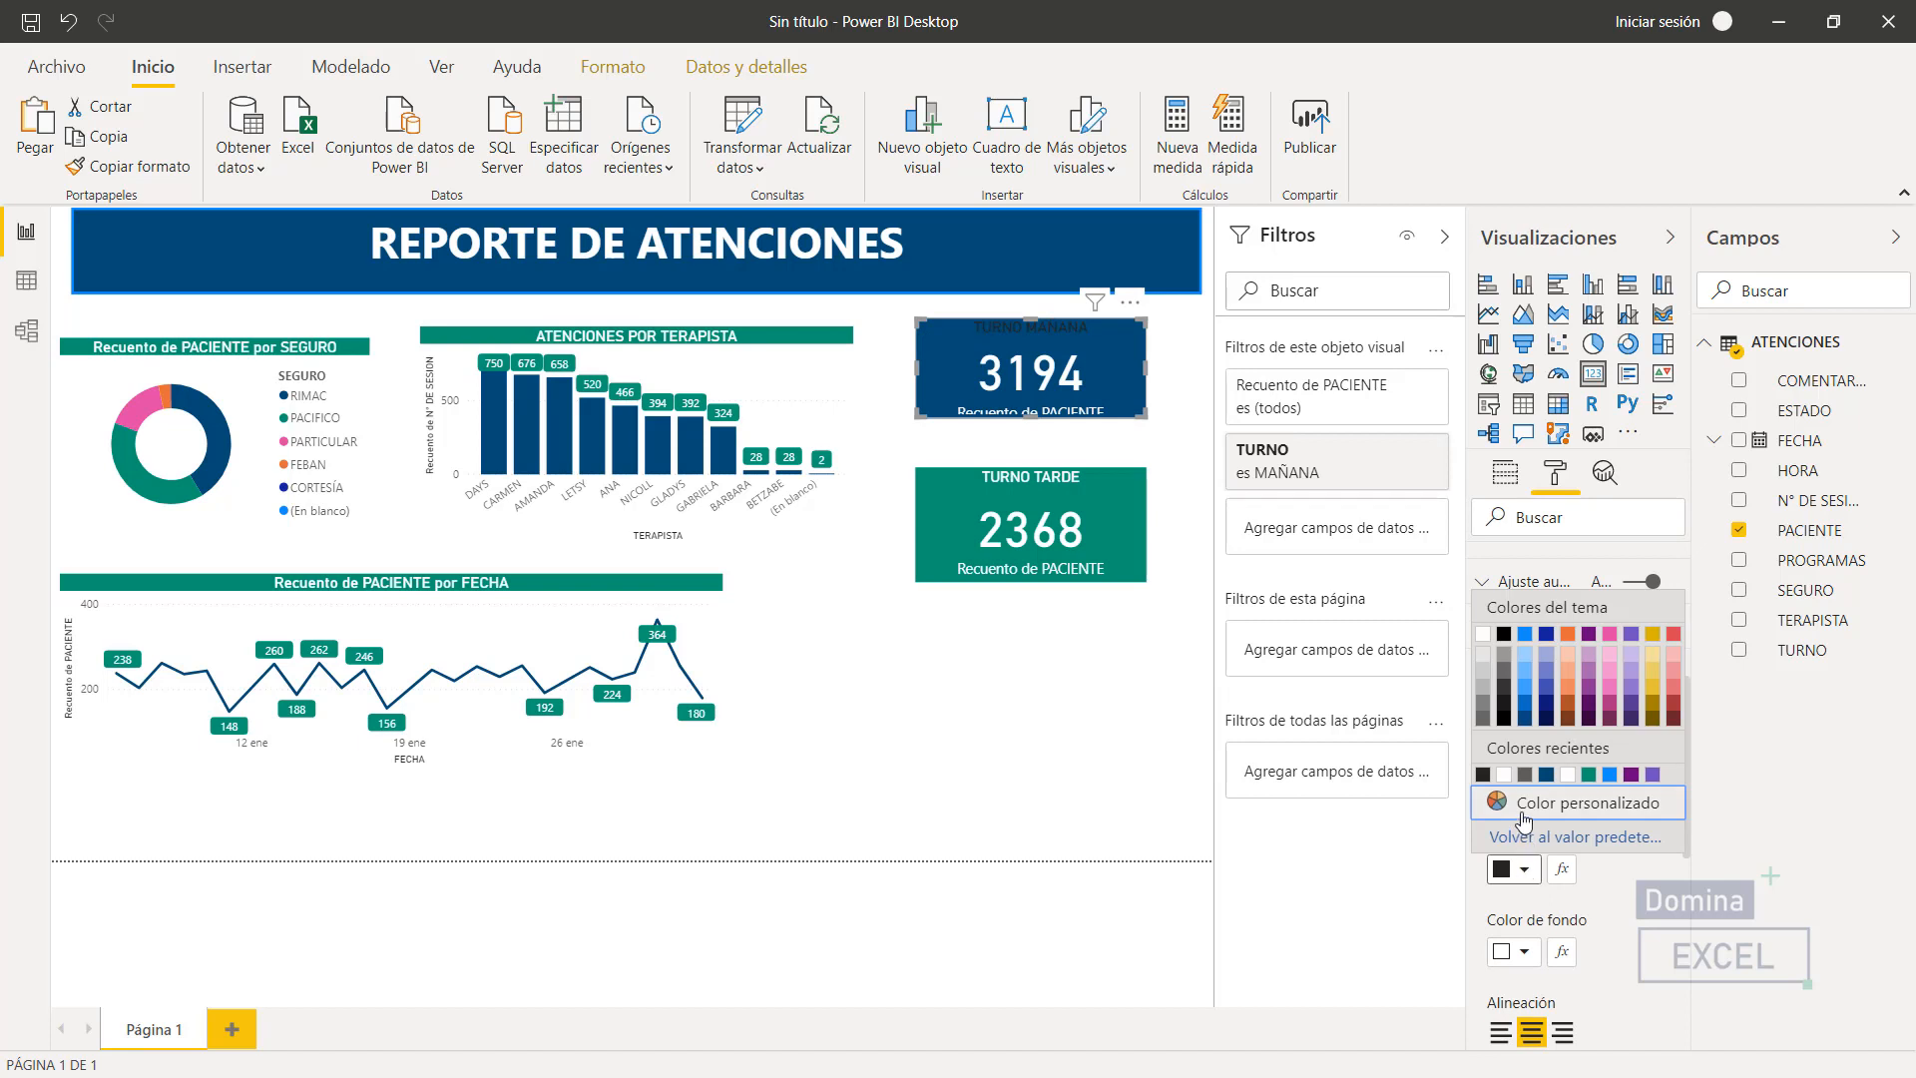
left_click(1503, 775)
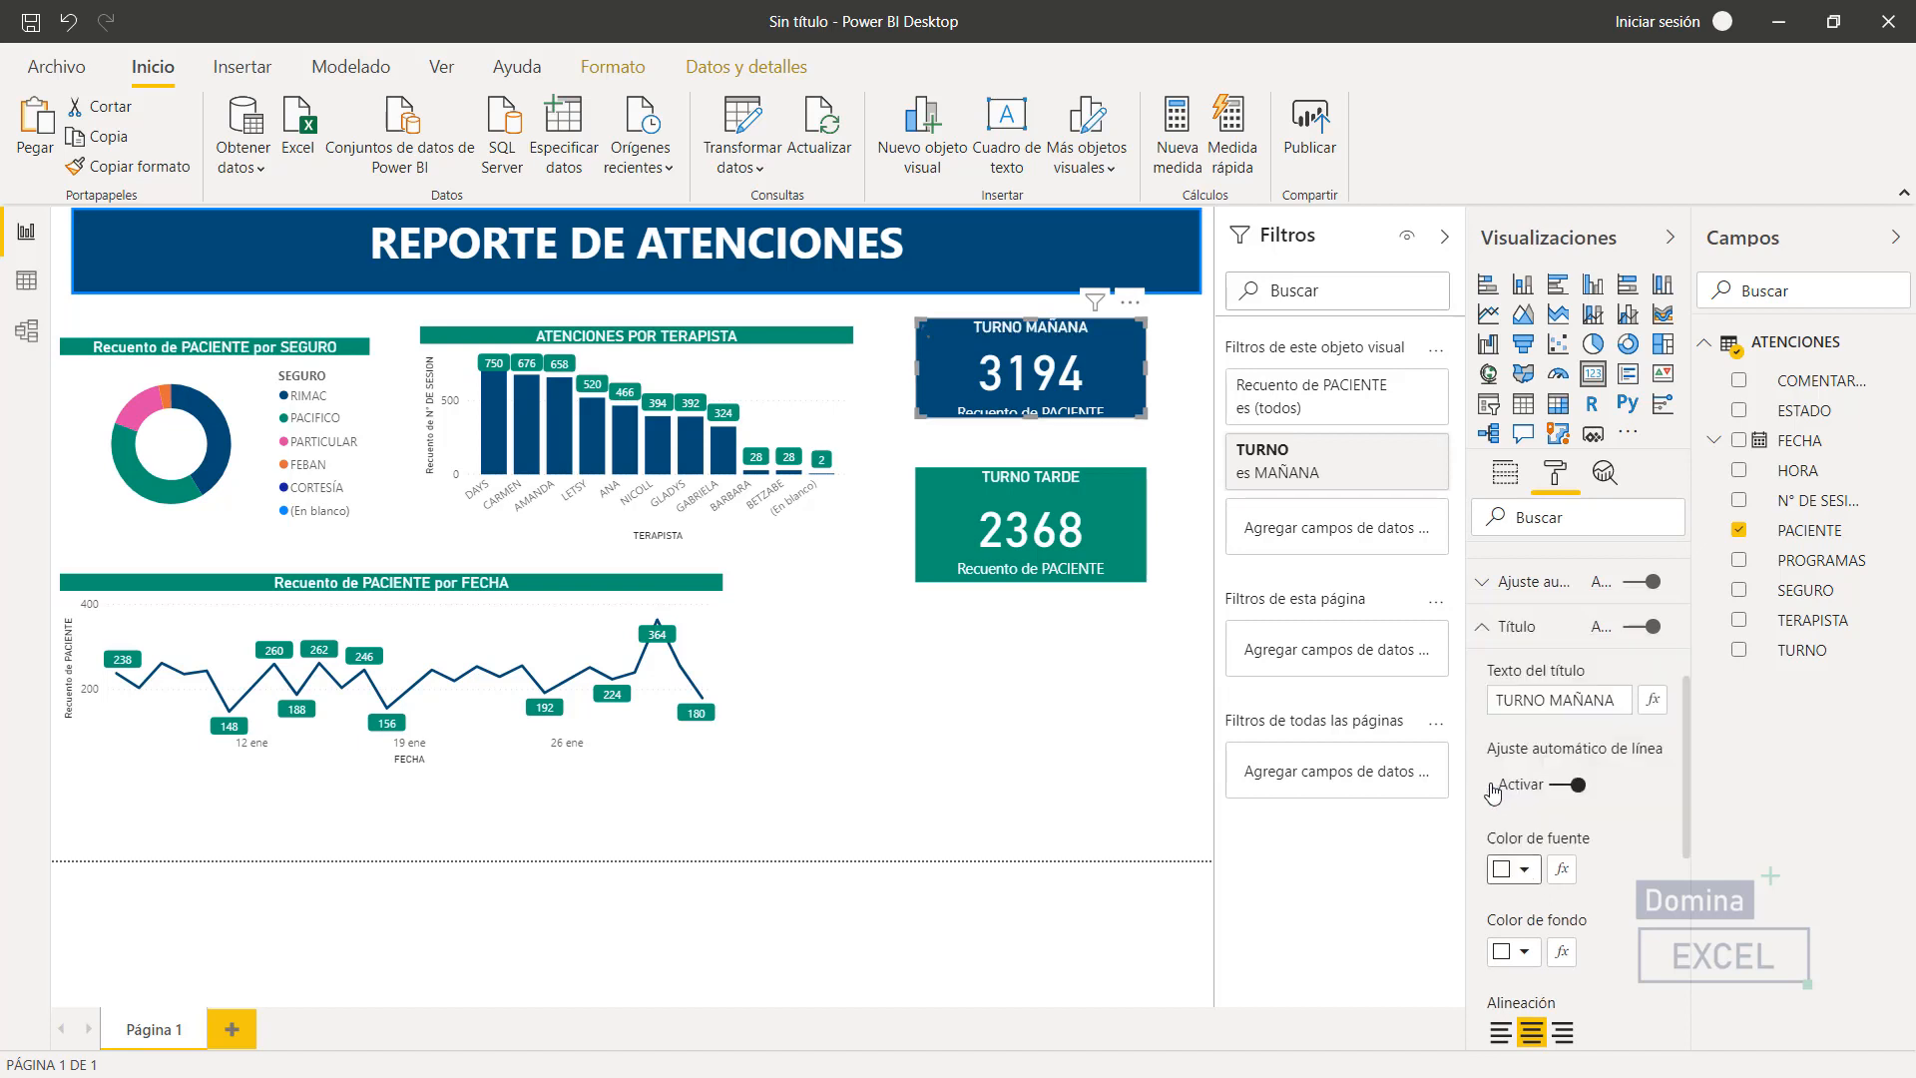
left_click(973, 649)
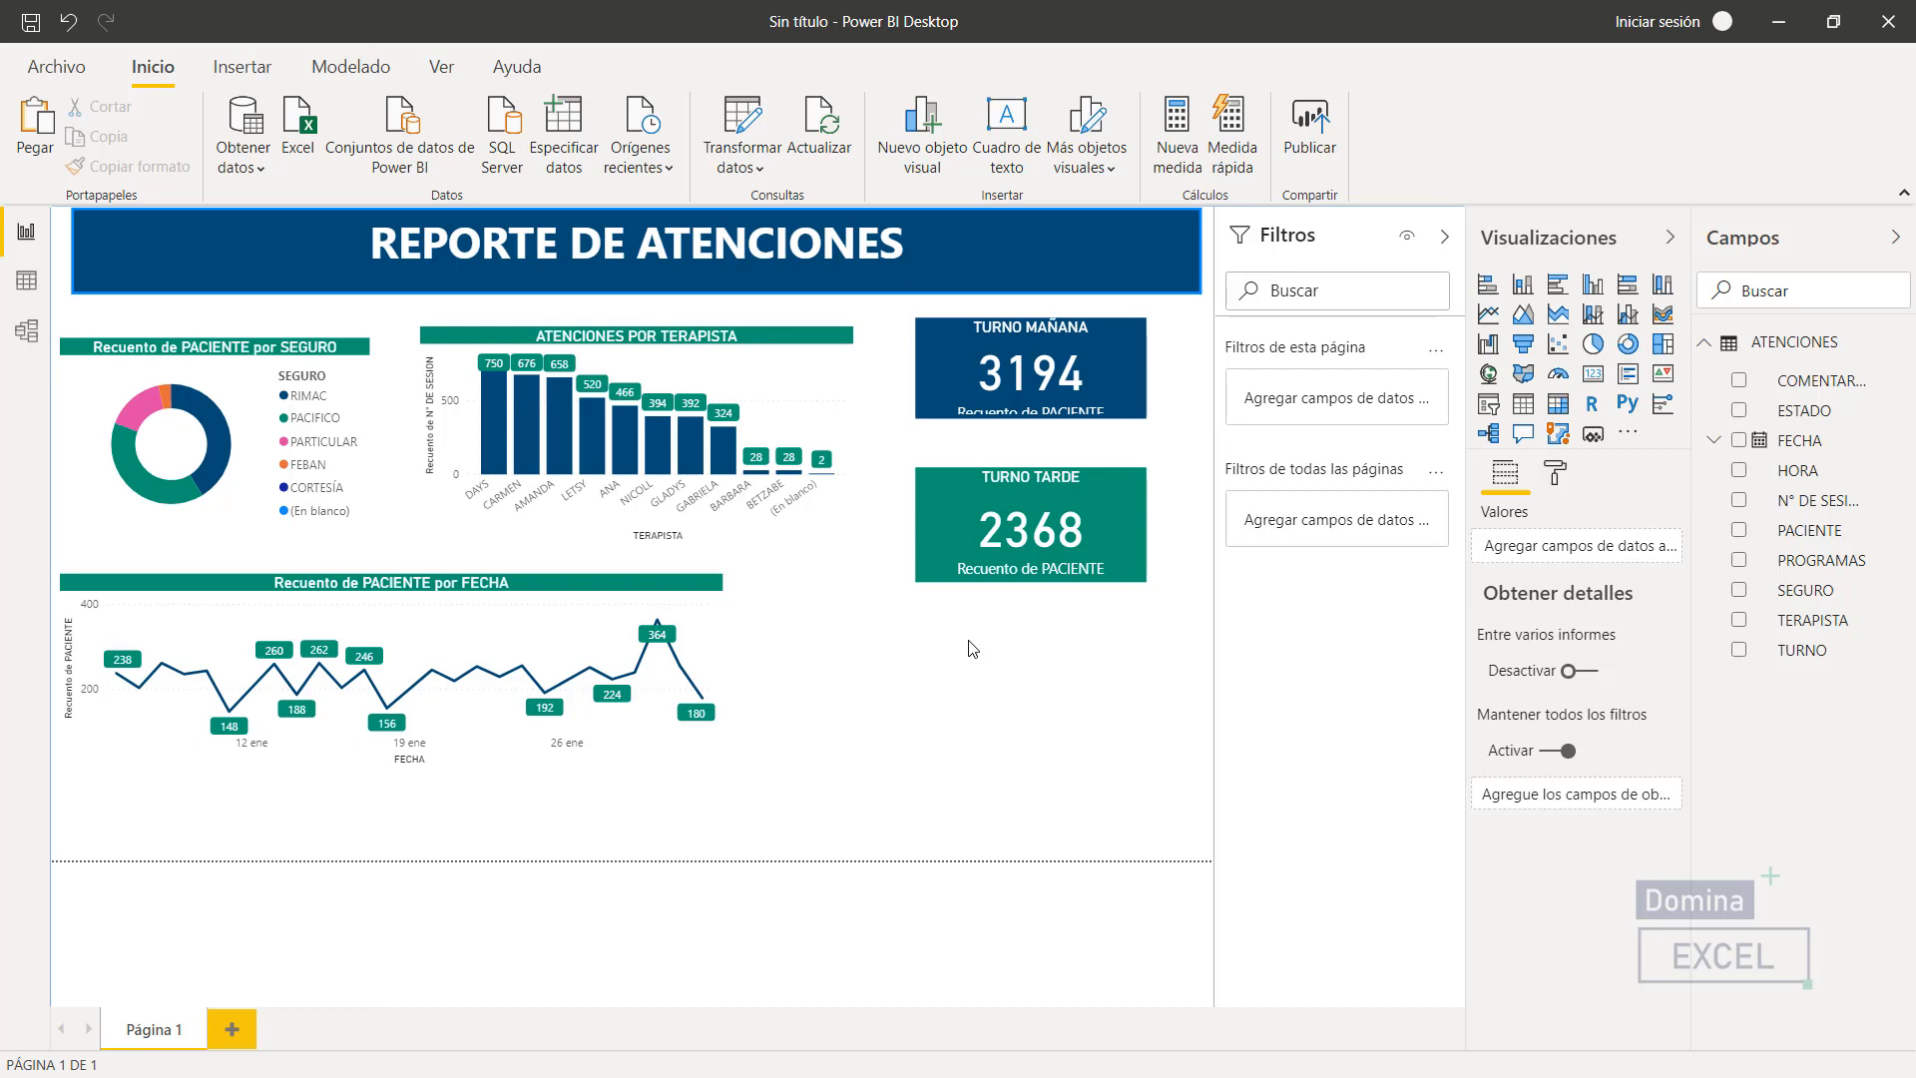
- Add an ESTADO slicer below the TURNO TARDE card, about 343 wide at about X 937, Y 428
left_click(1491, 412)
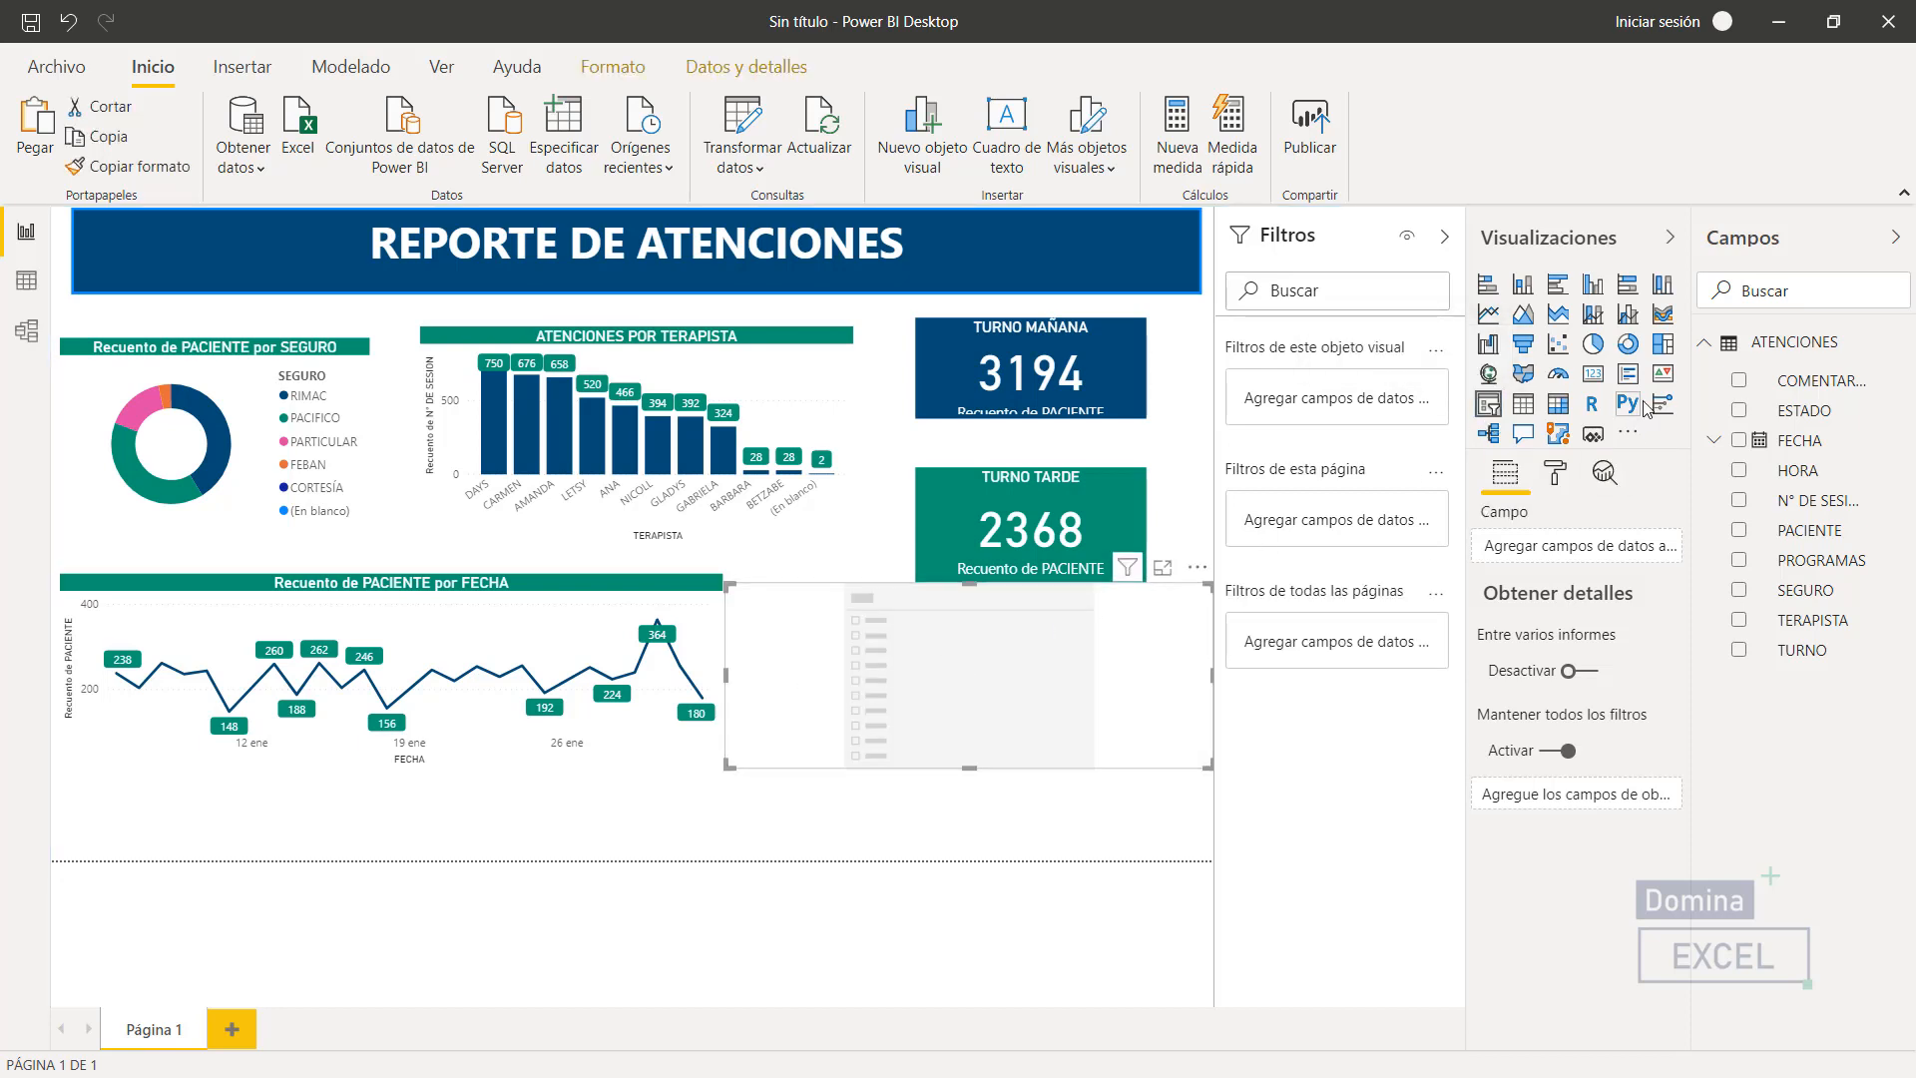
left_click_drag(1809, 418, 1587, 547)
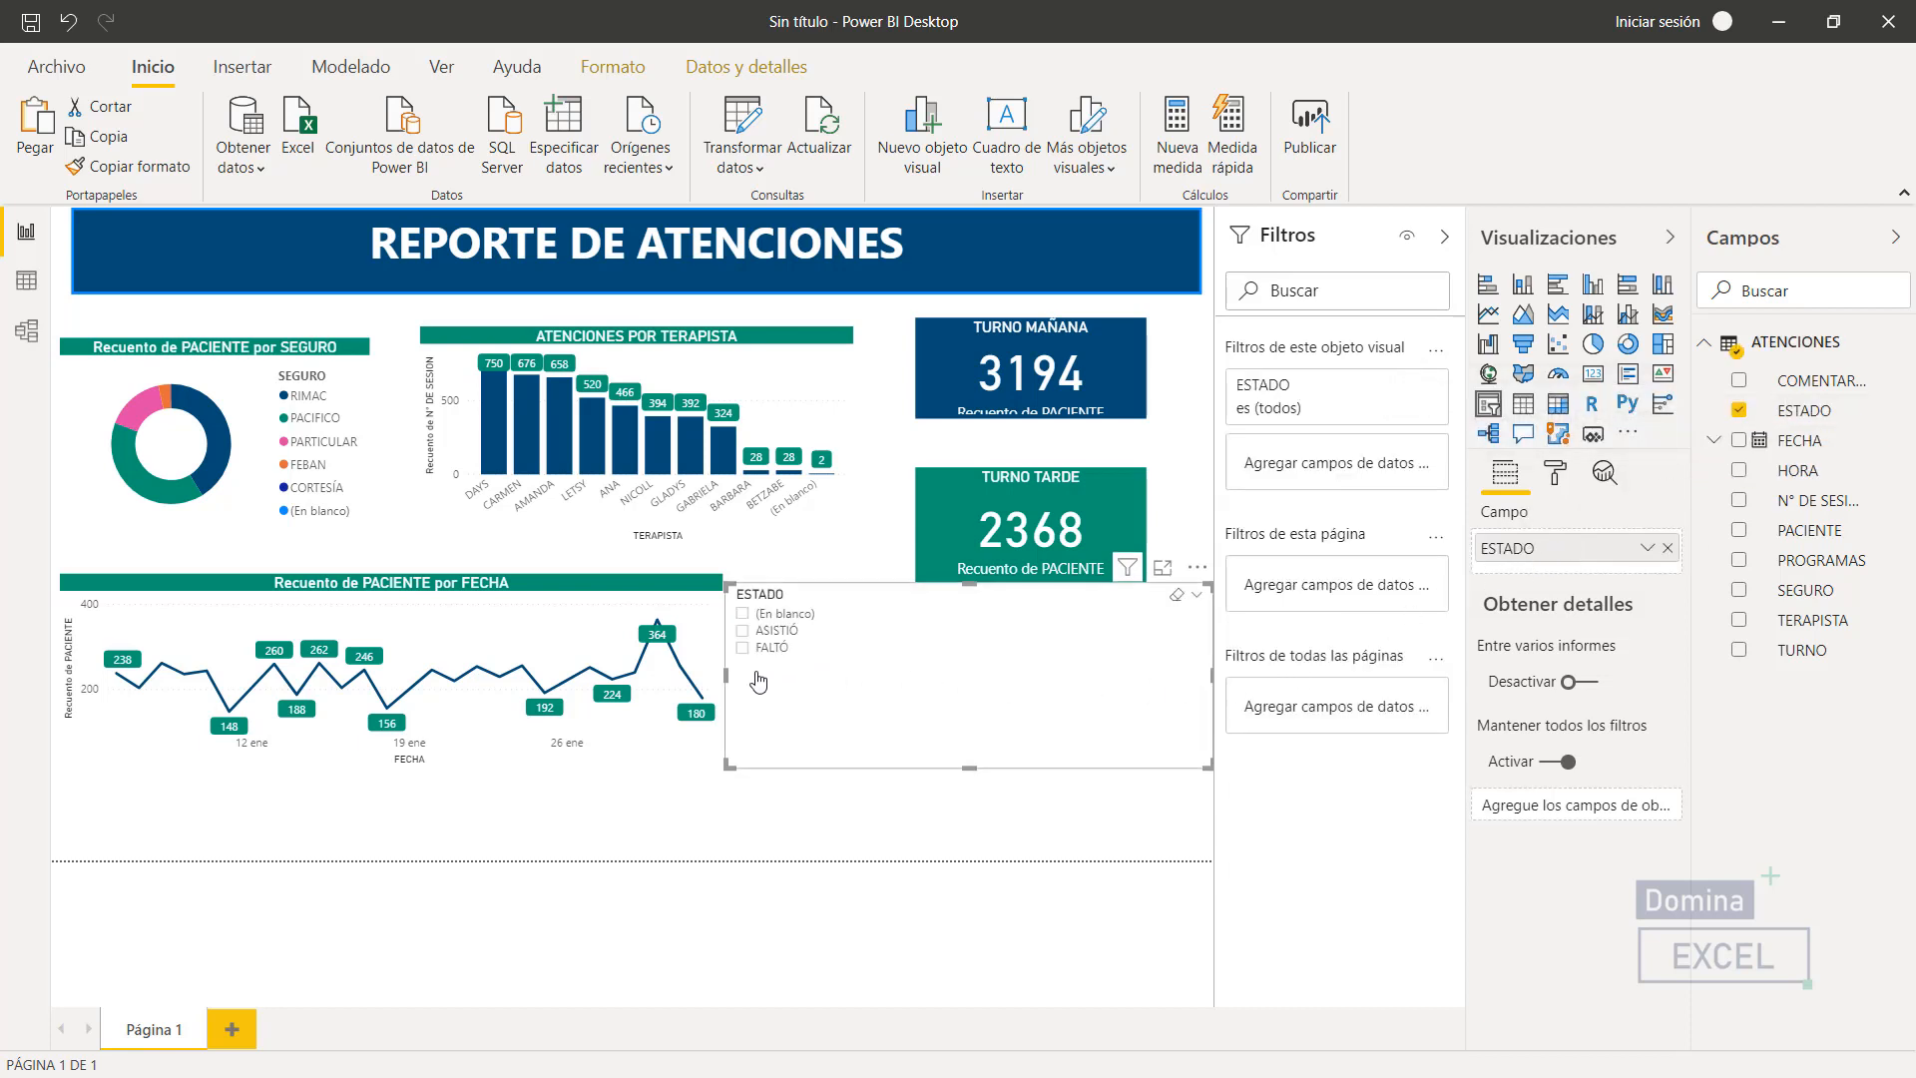
left_click_drag(734, 676, 902, 676)
left_click_drag(1039, 654, 1045, 669)
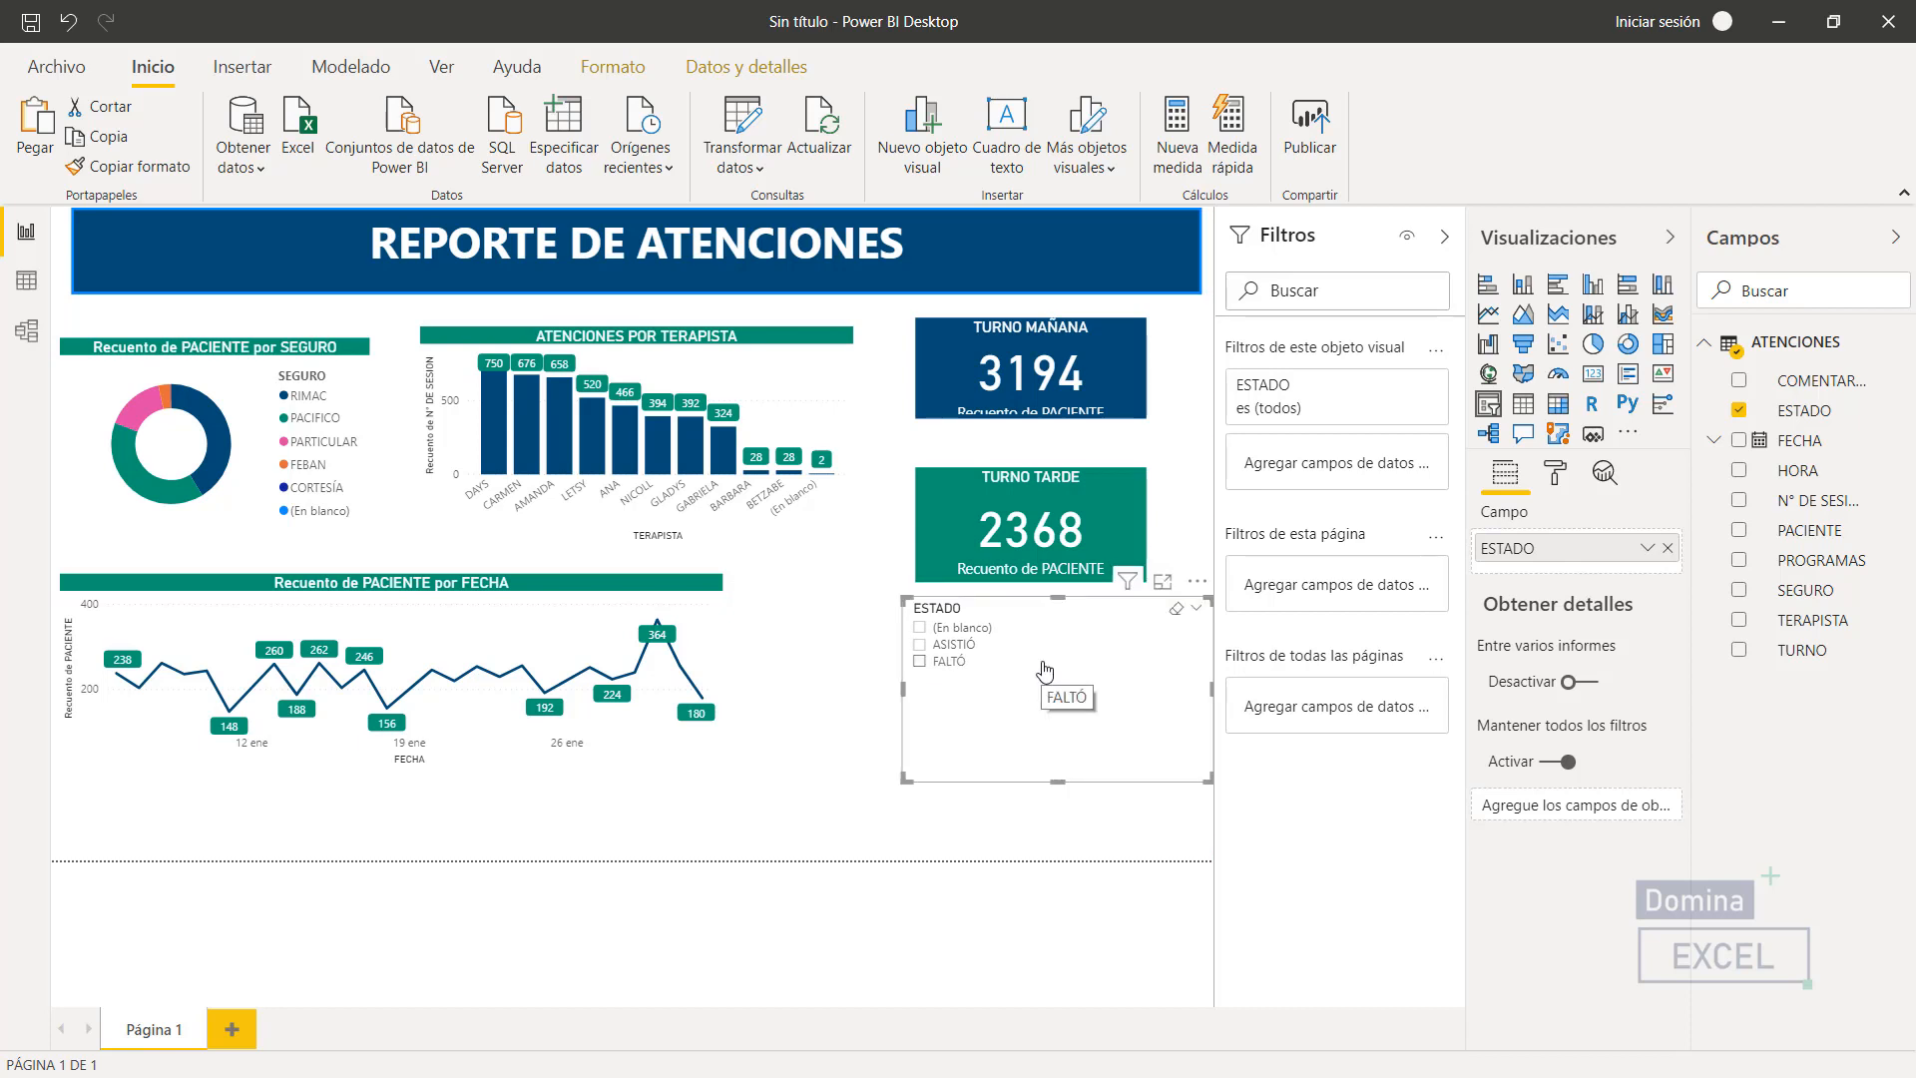
- Set the ESTADO slicer's general outline colour to dark grey
left_click(1553, 473)
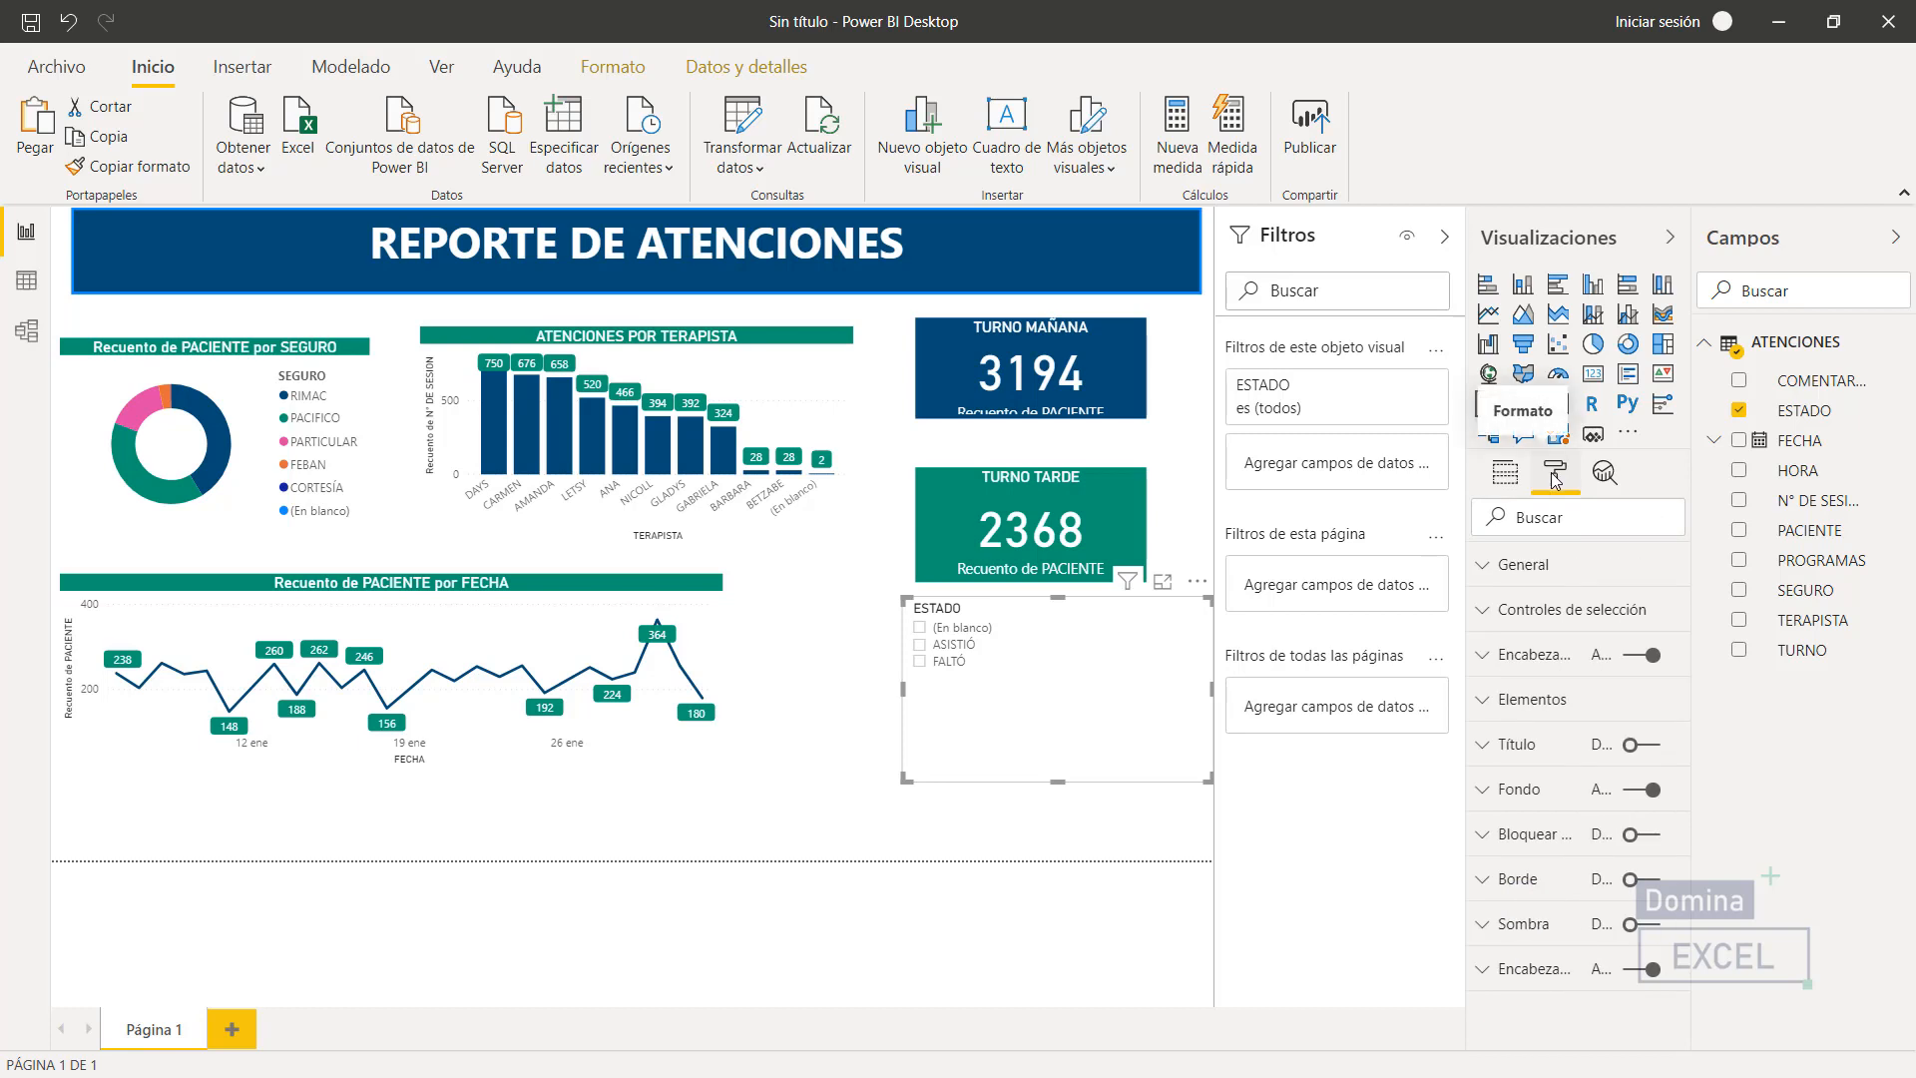
left_click(1482, 567)
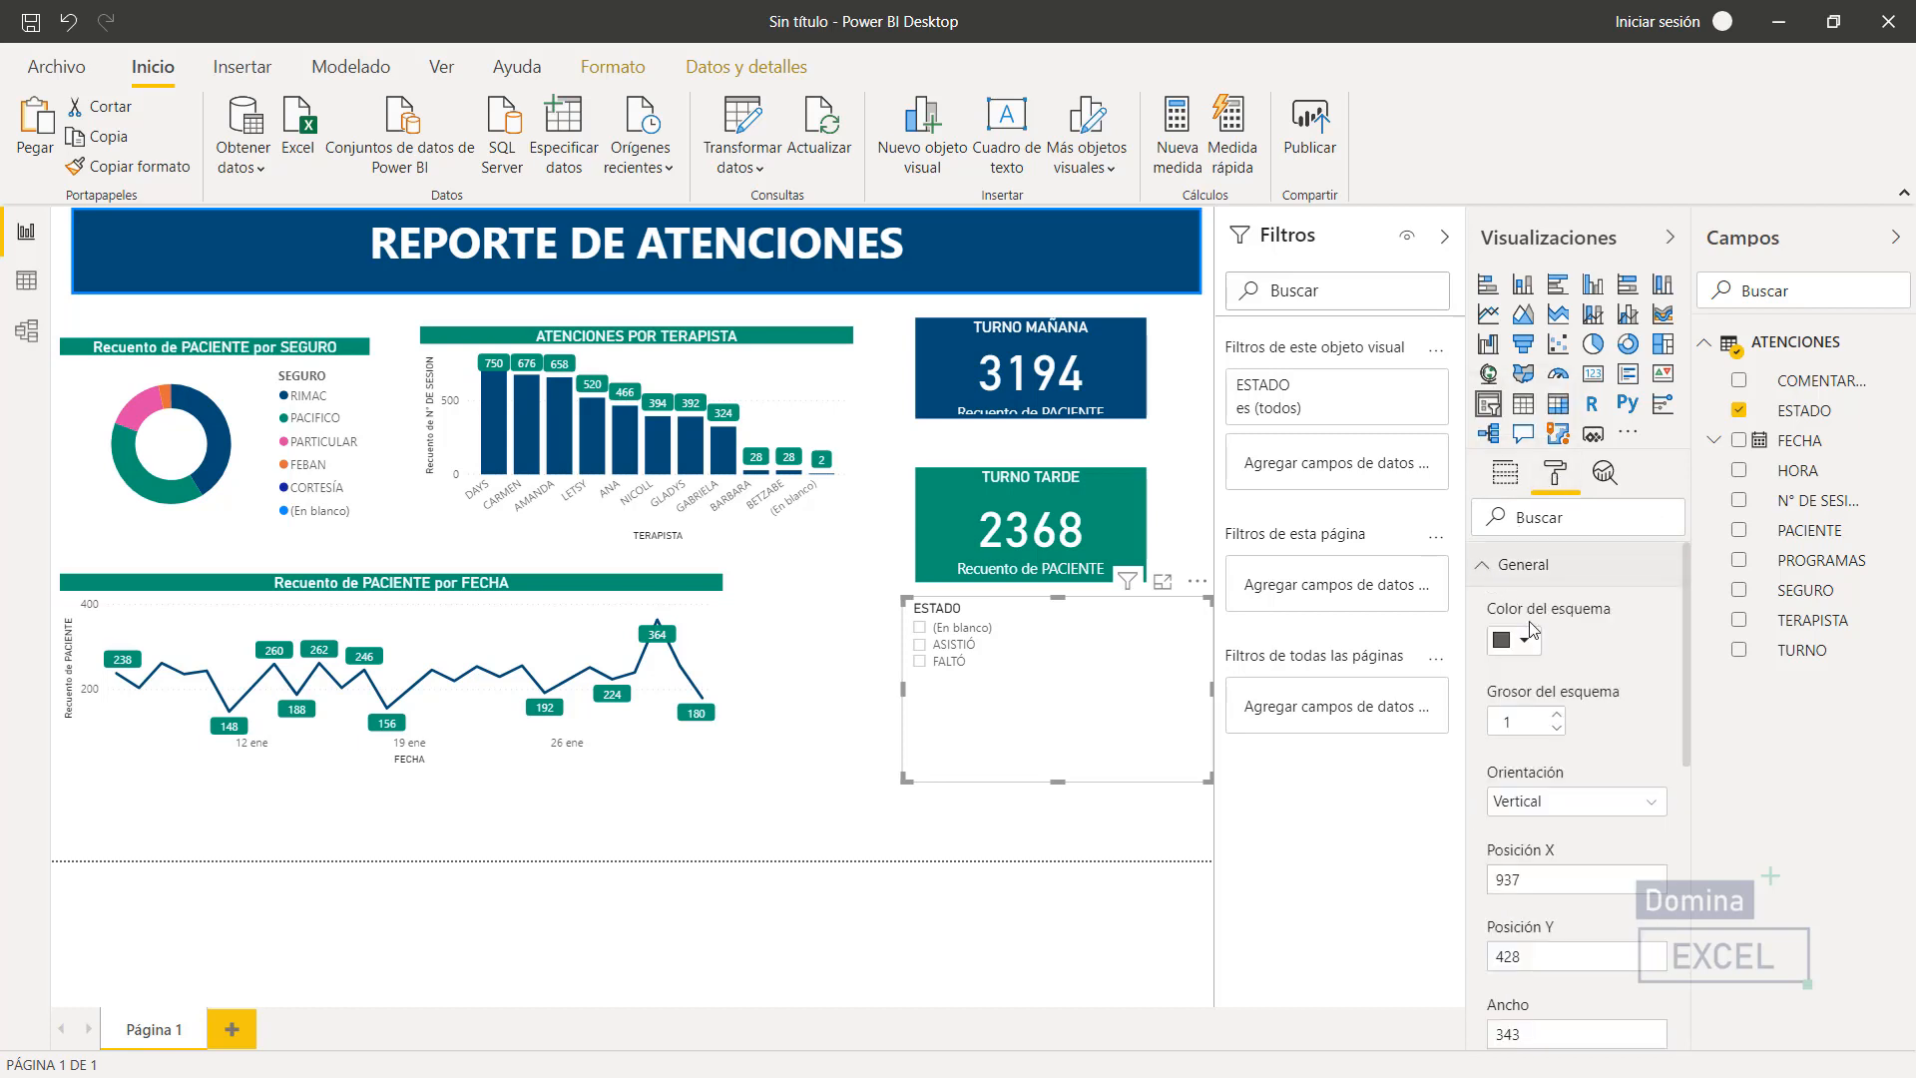
left_click(1524, 640)
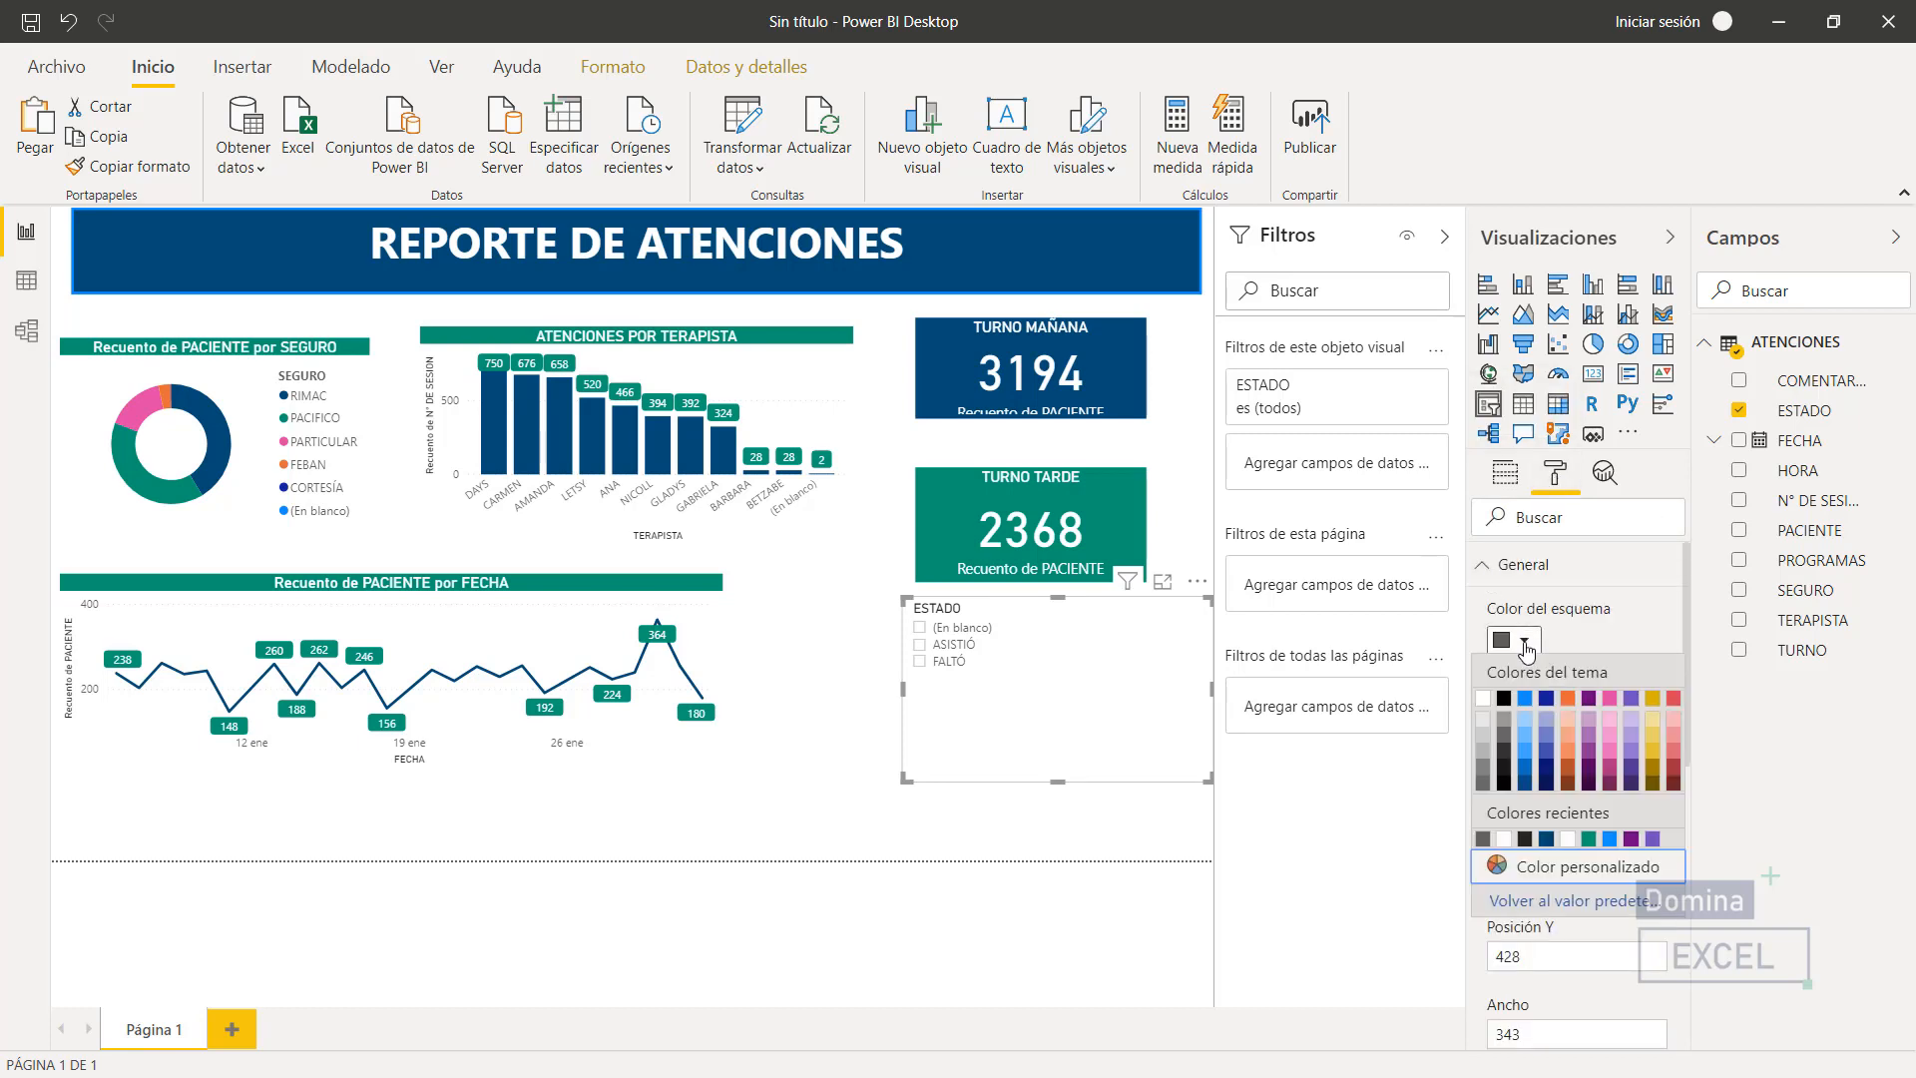
left_click(1506, 738)
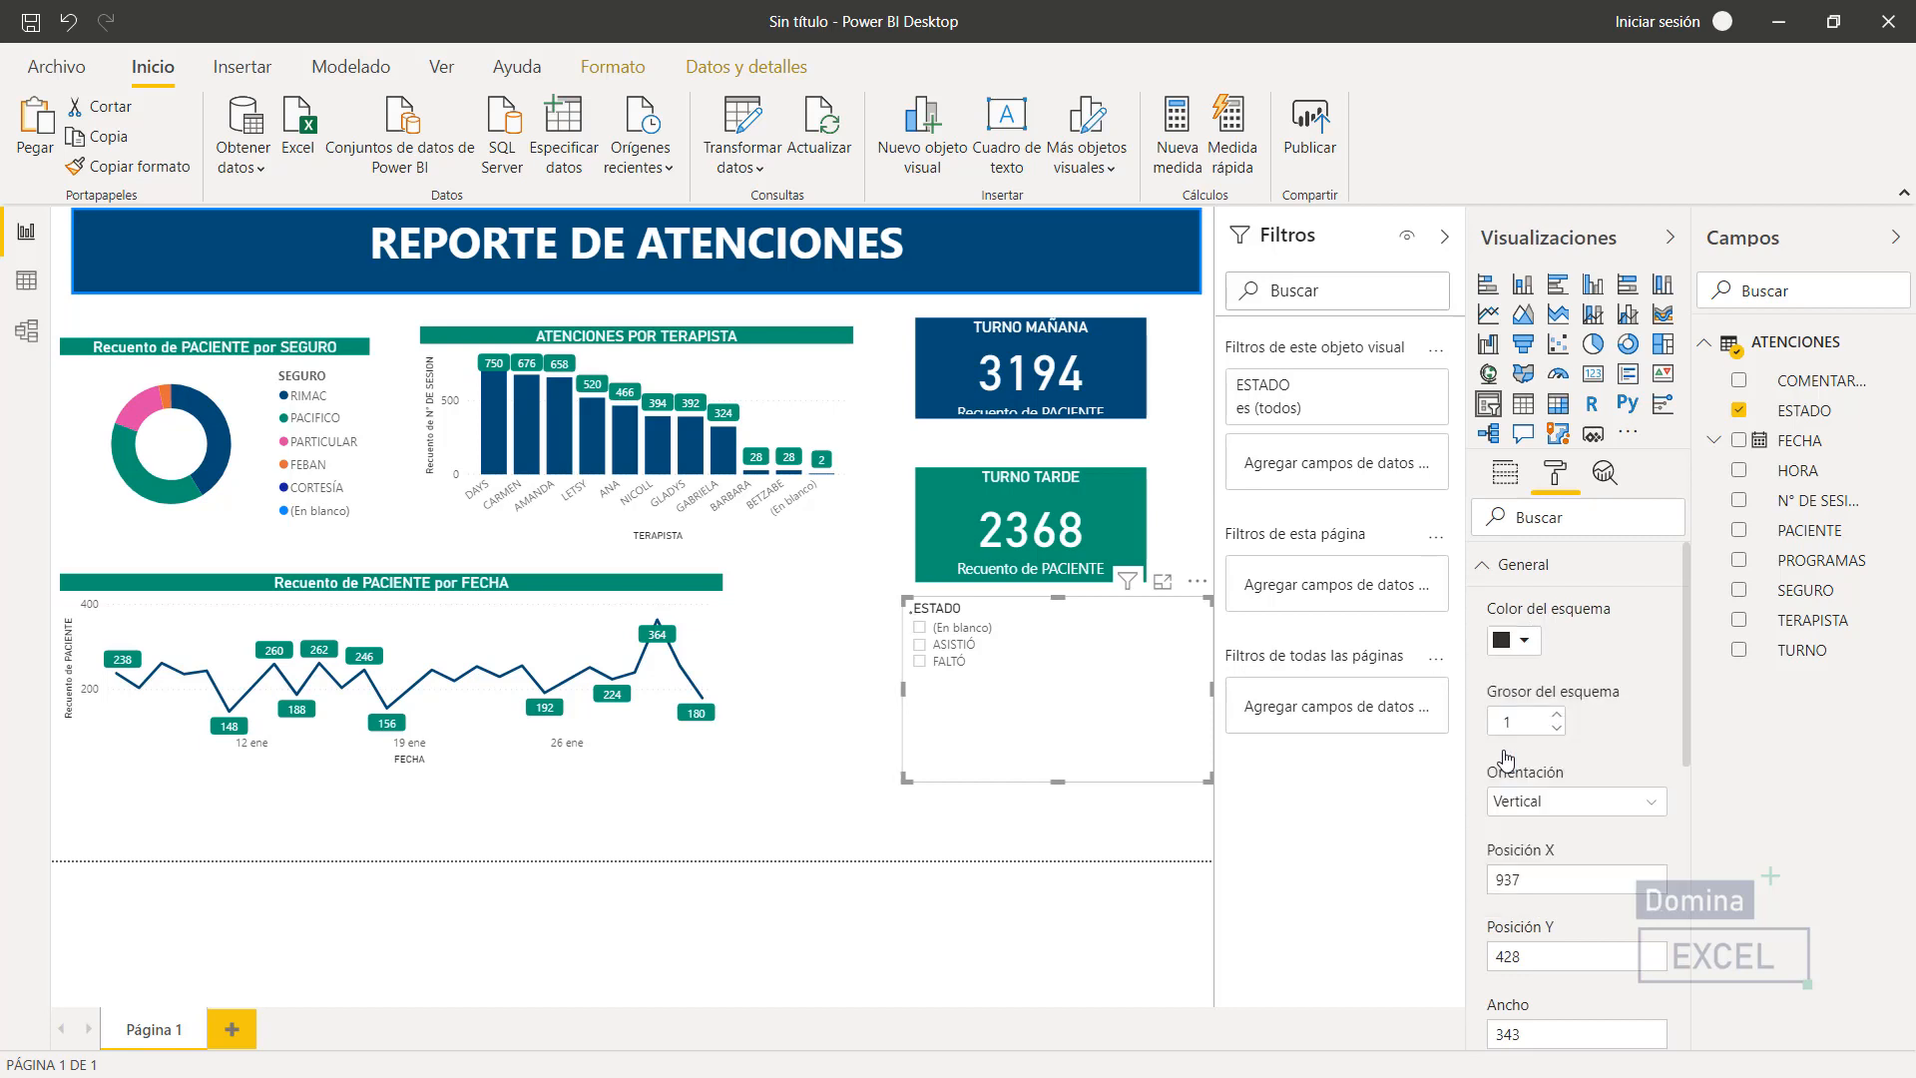
left_click(1482, 567)
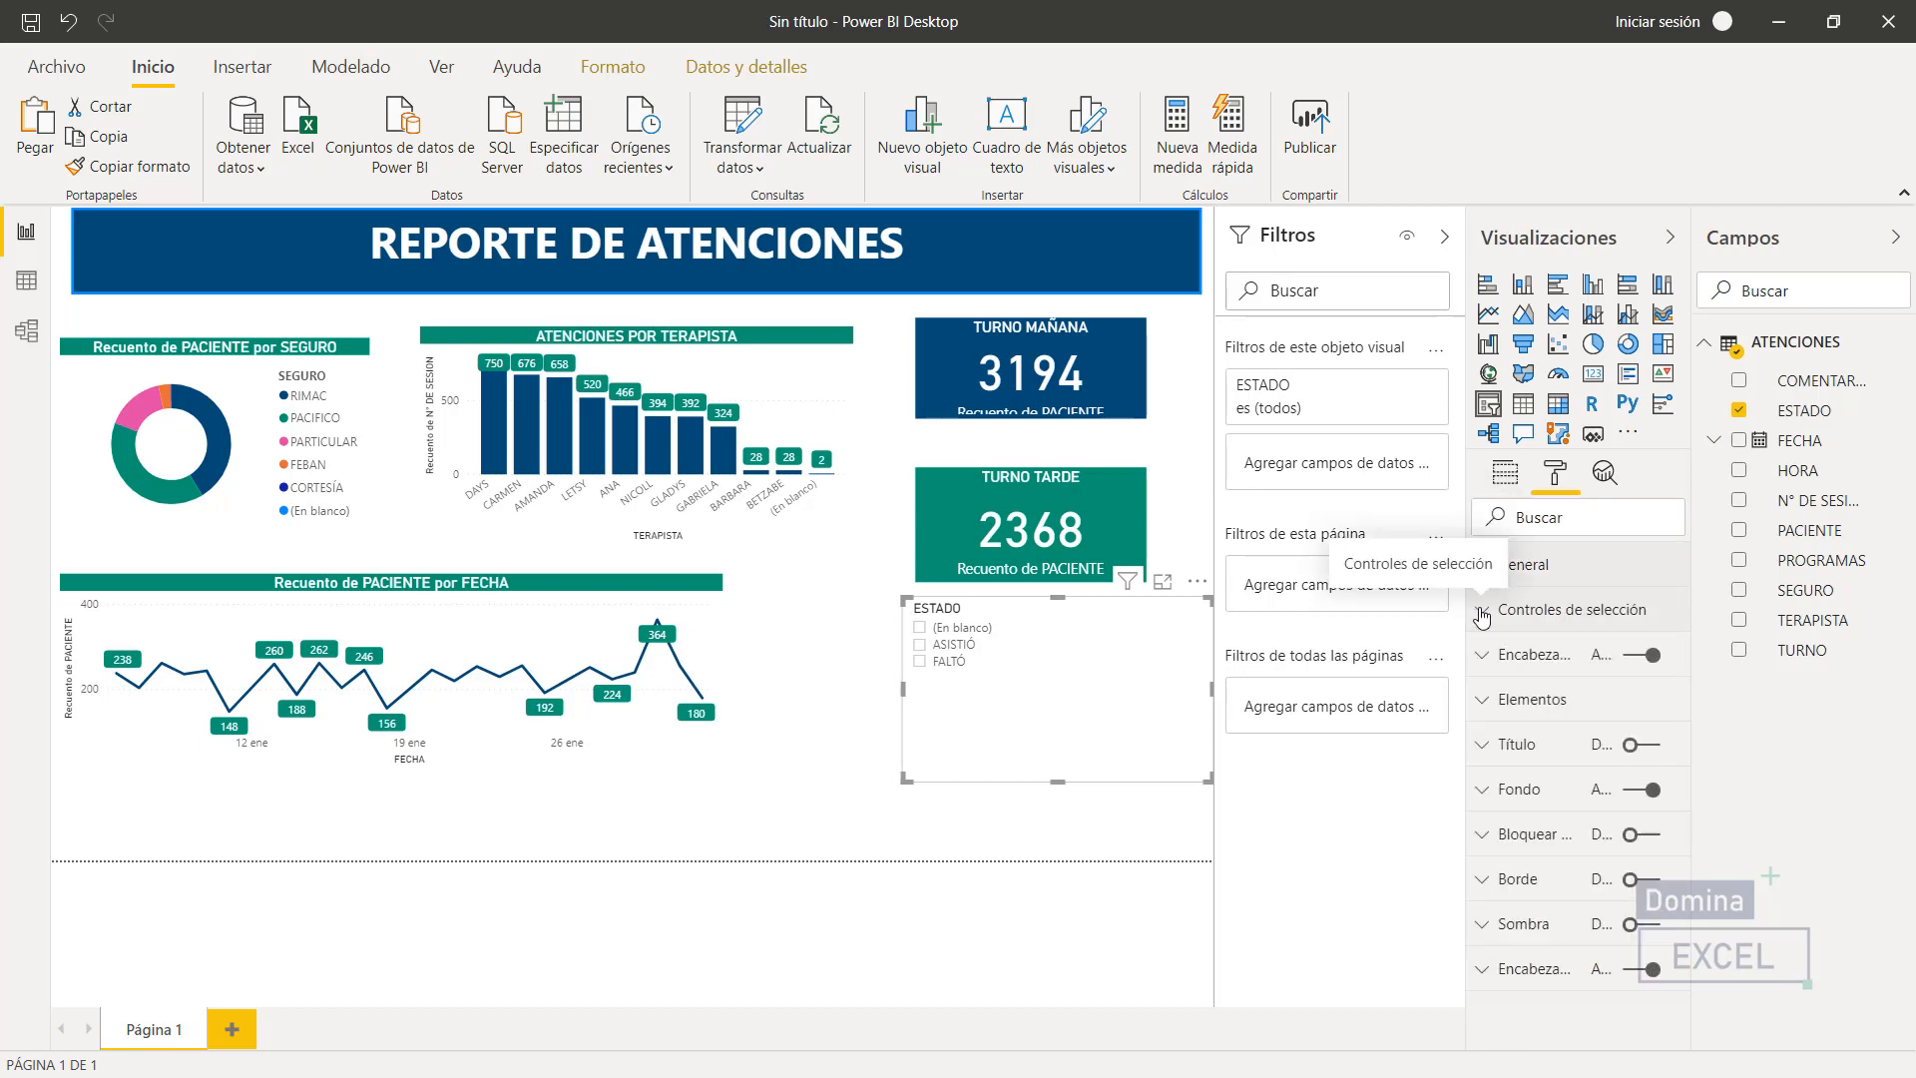
- Set the font colour of the ESTADO slicer's items to black
left_click(1482, 699)
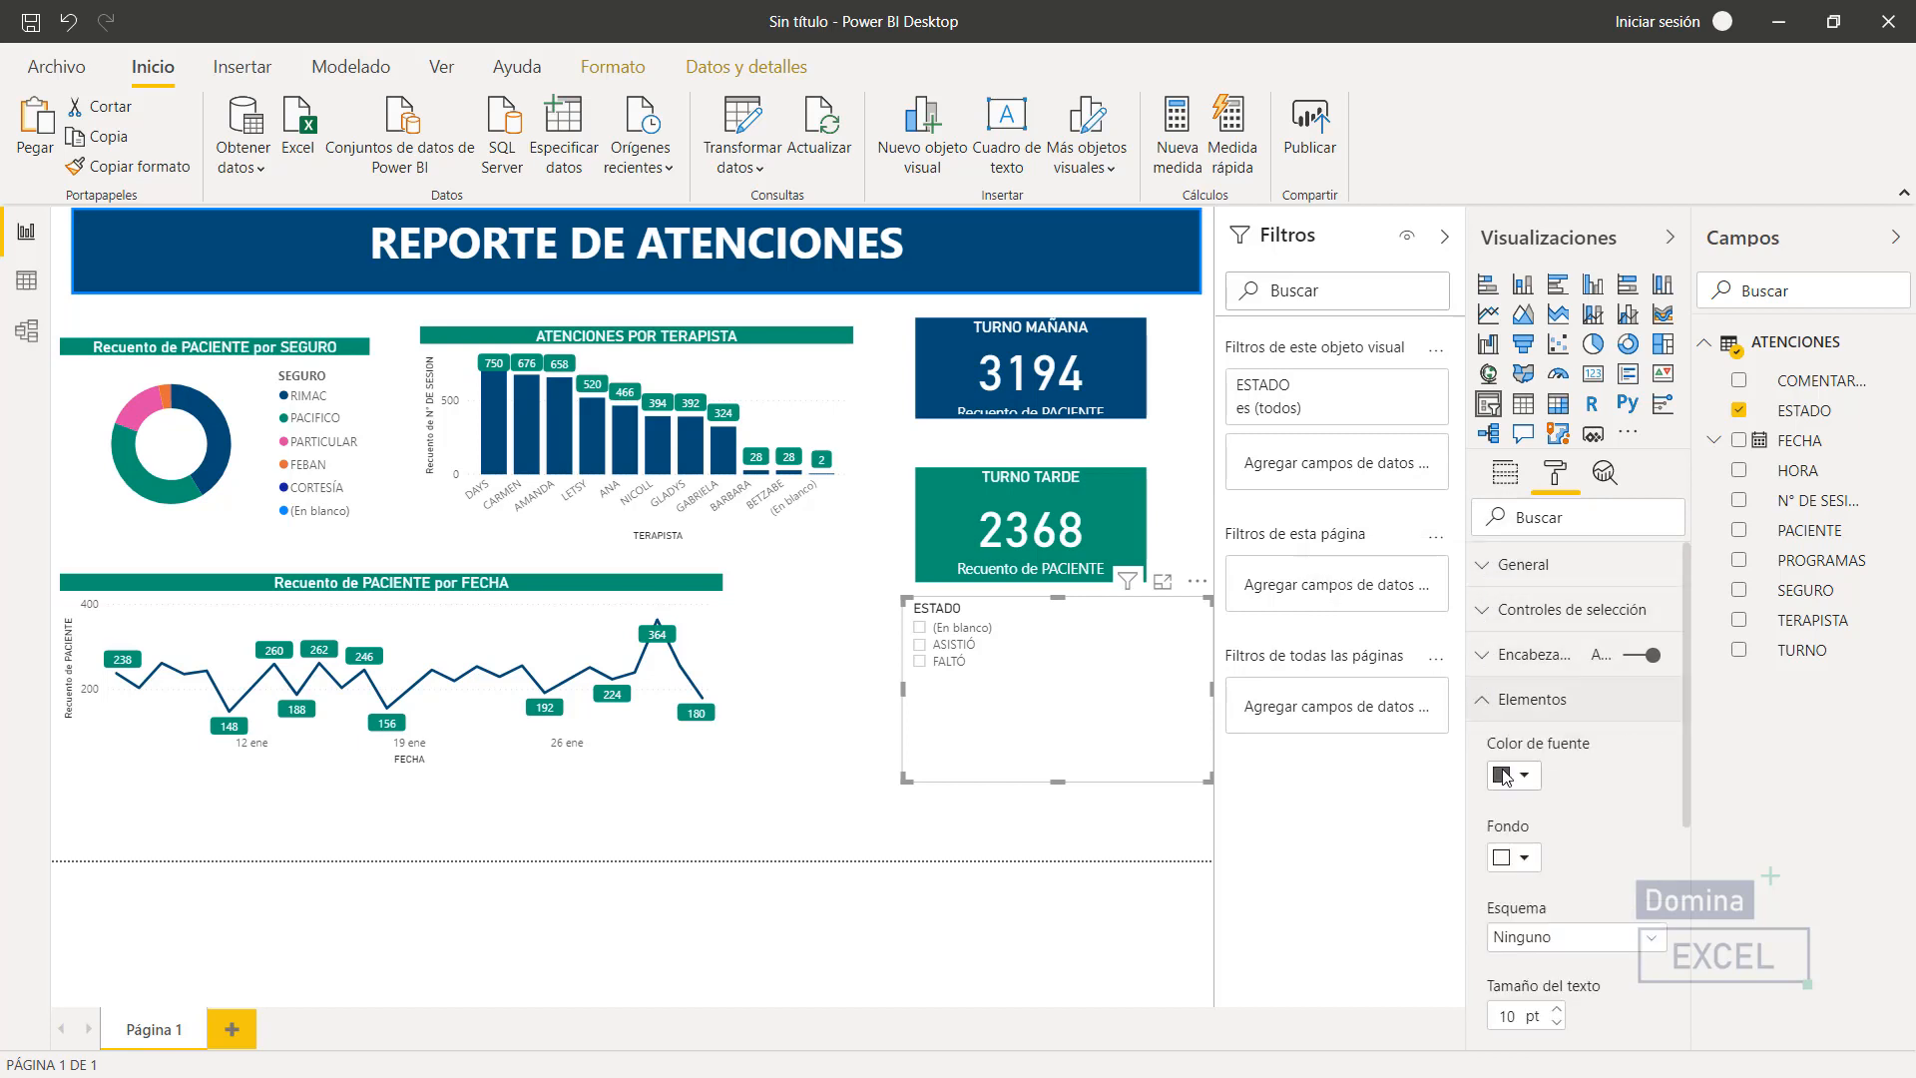
left_click(1524, 780)
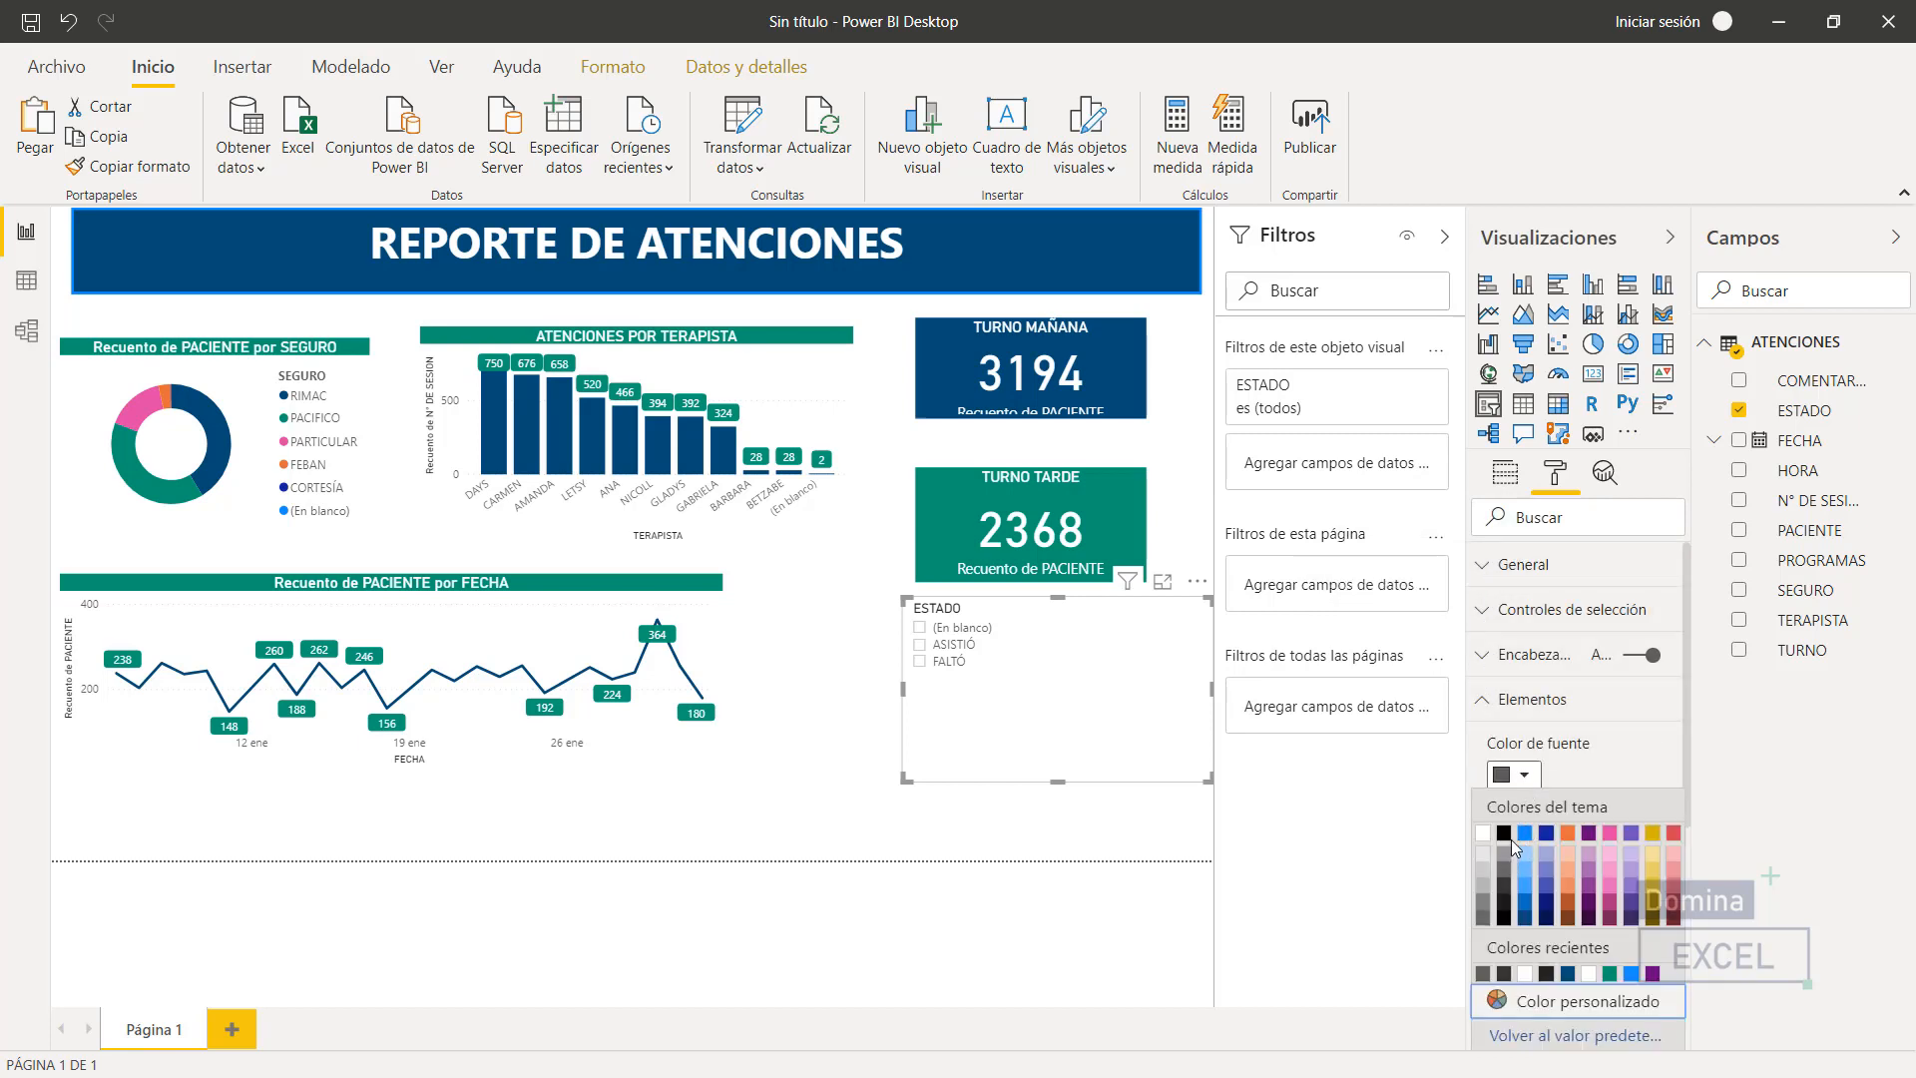
left_click(1504, 833)
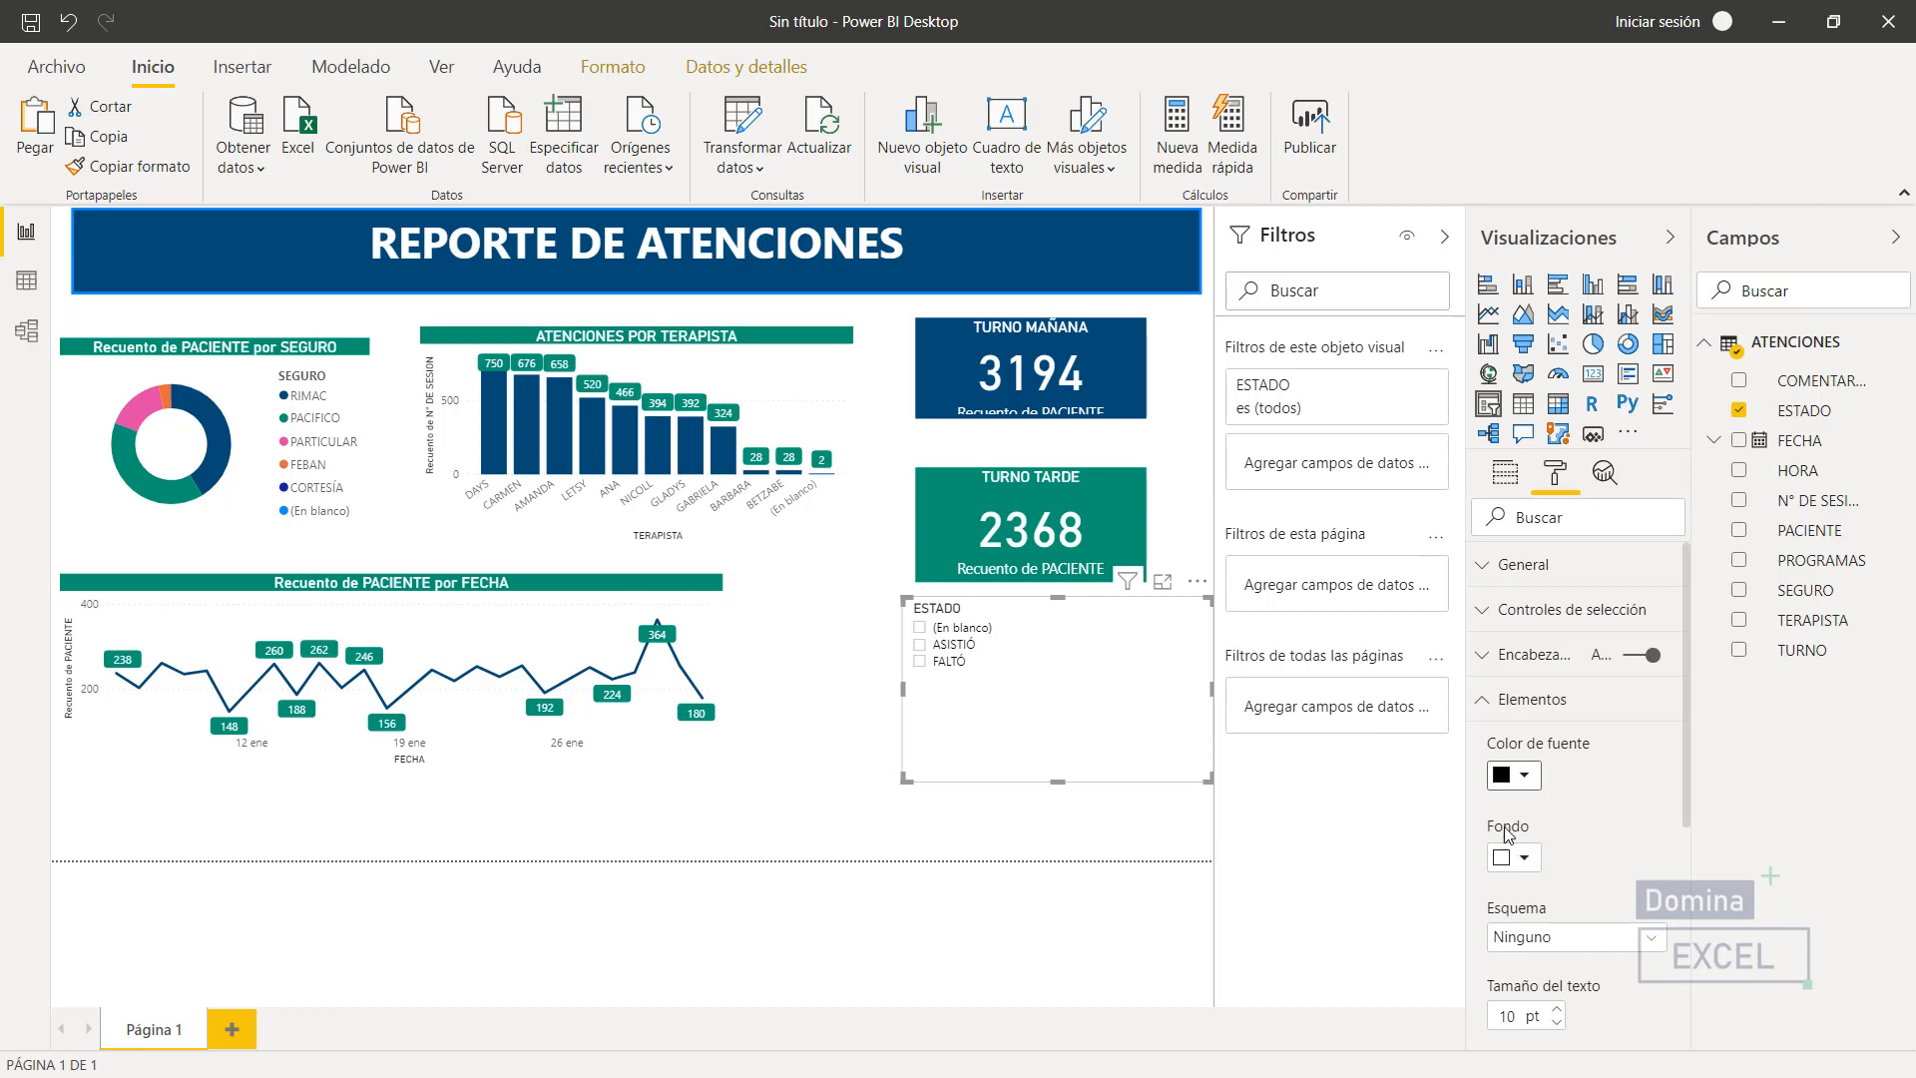
left_click(1149, 627)
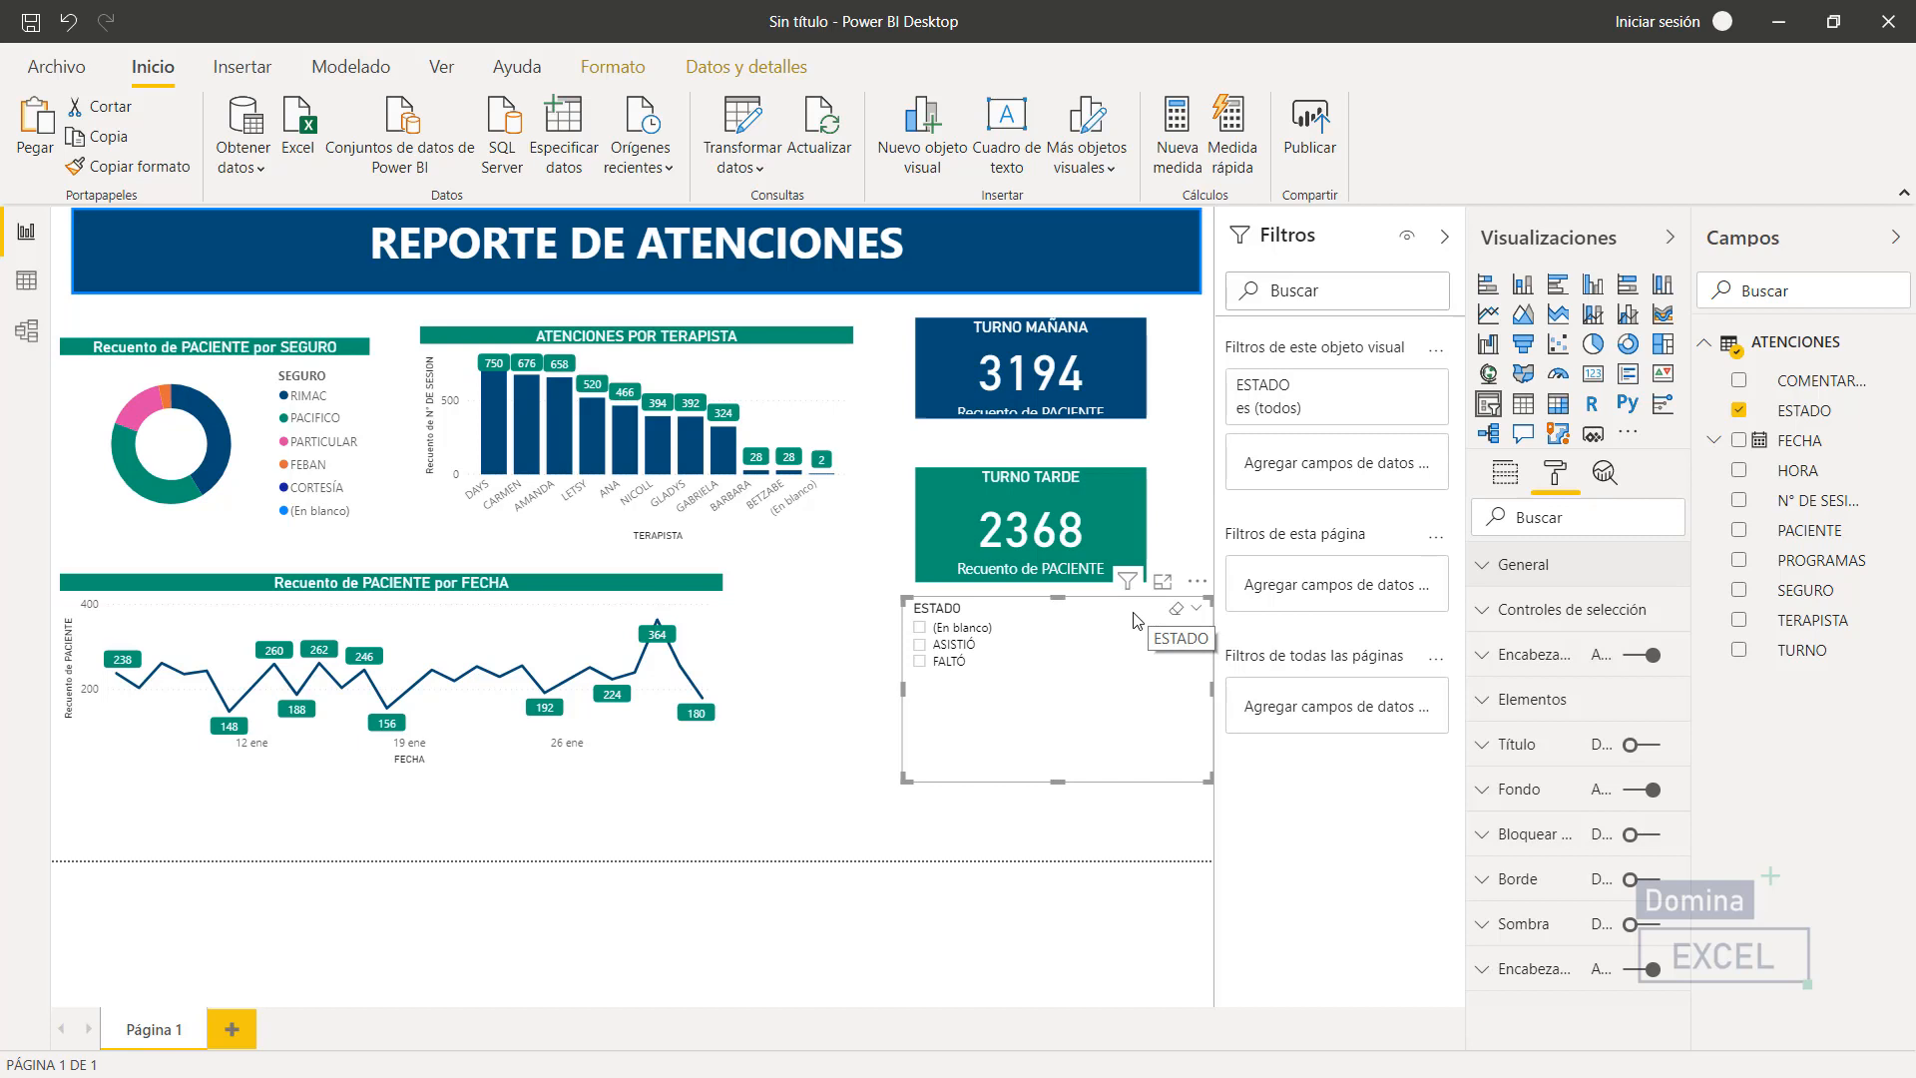
- Switch the ESTADO slicer's orientation to Horizontal
left_click(1501, 565)
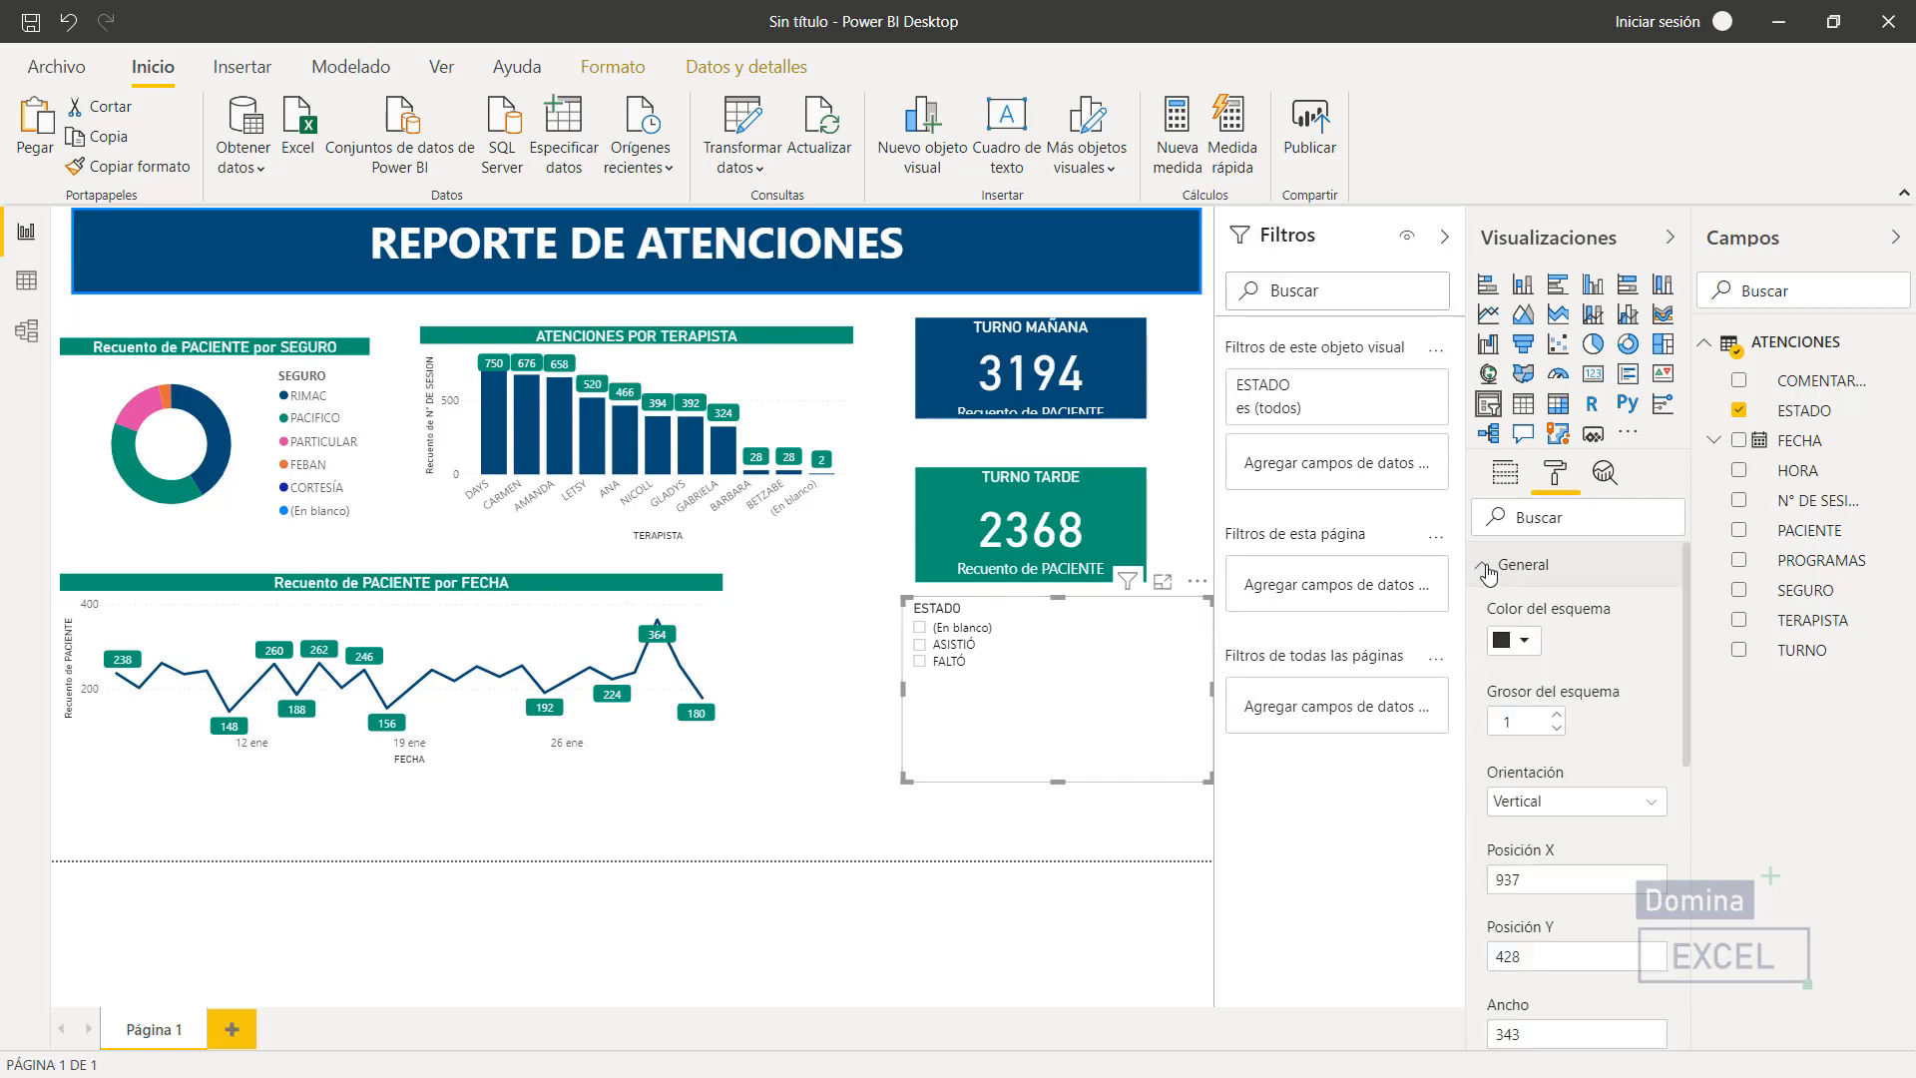
left_click(1642, 802)
left_click(1613, 856)
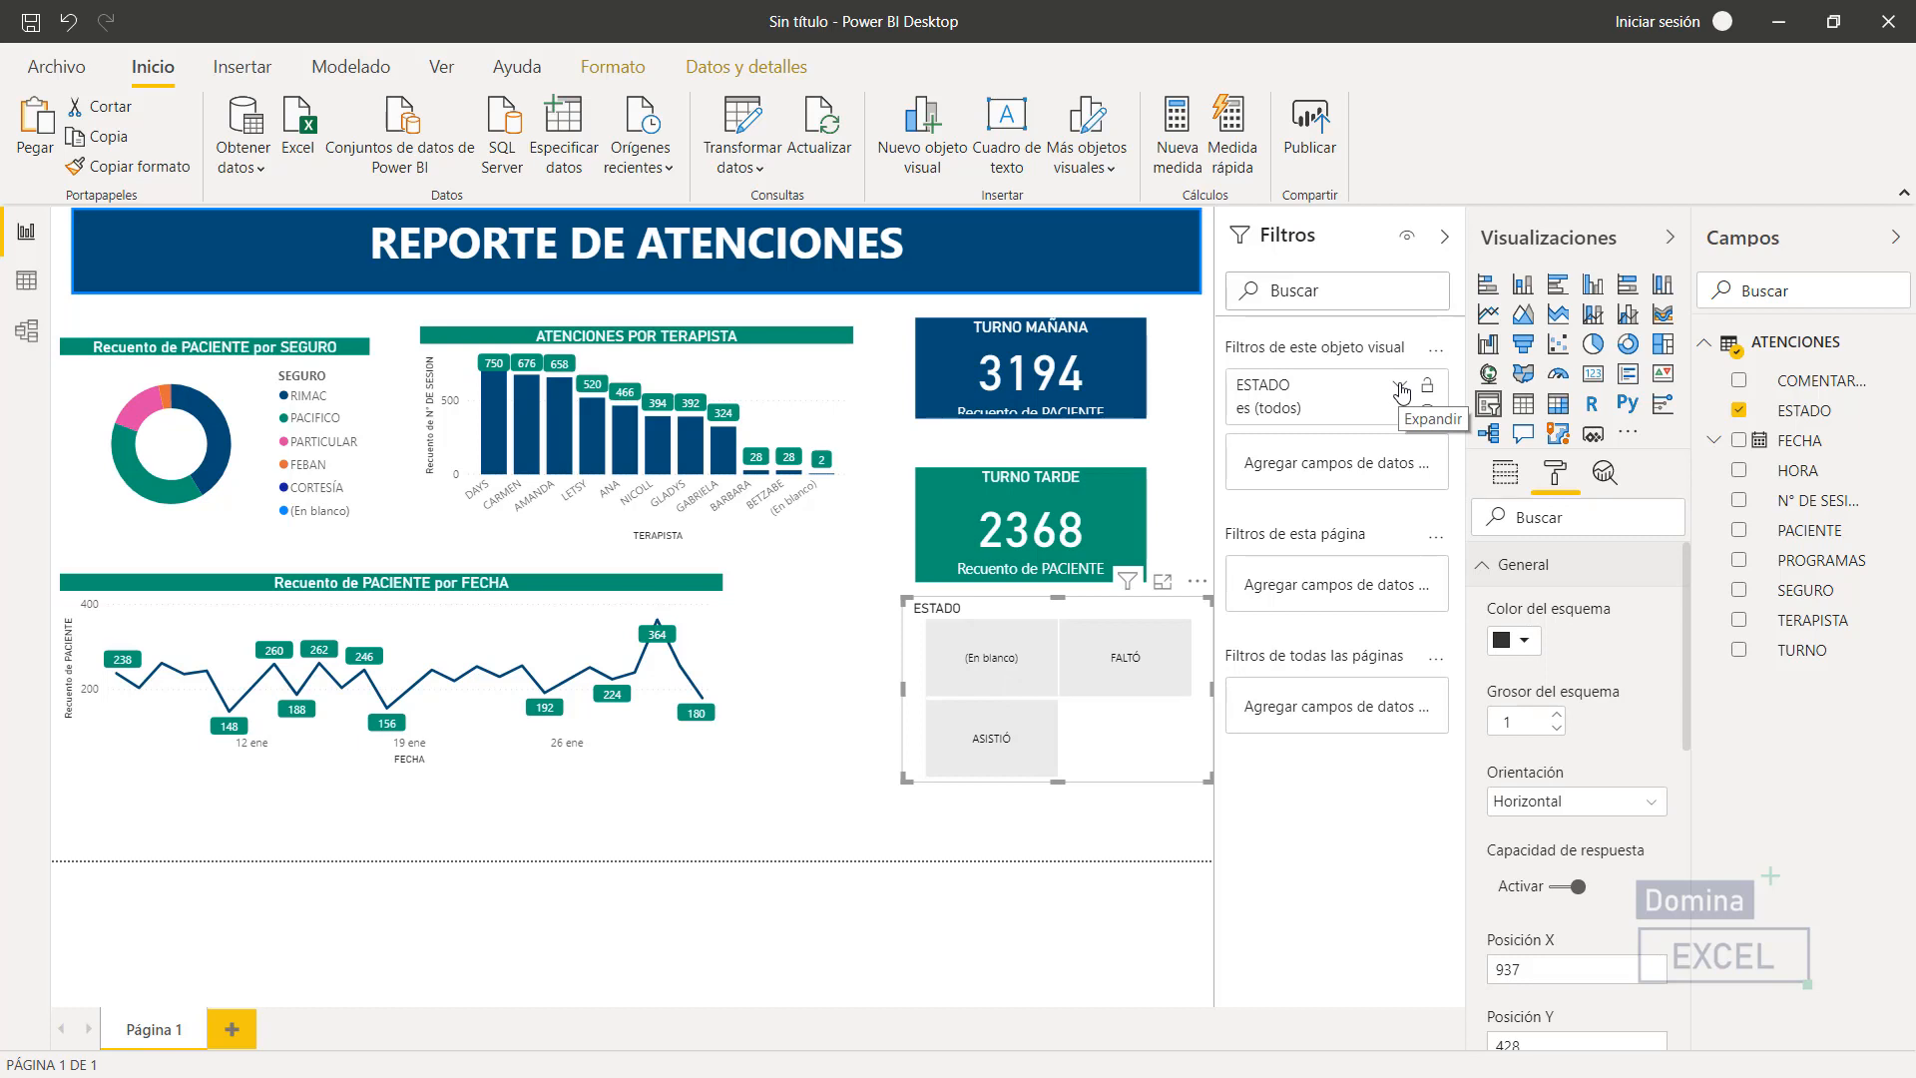
- Filter the ESTADO slicer to ASISTIÓ and FALTÓ only, and shift it slightly further below the TURNO TARDE card
left_click(1400, 387)
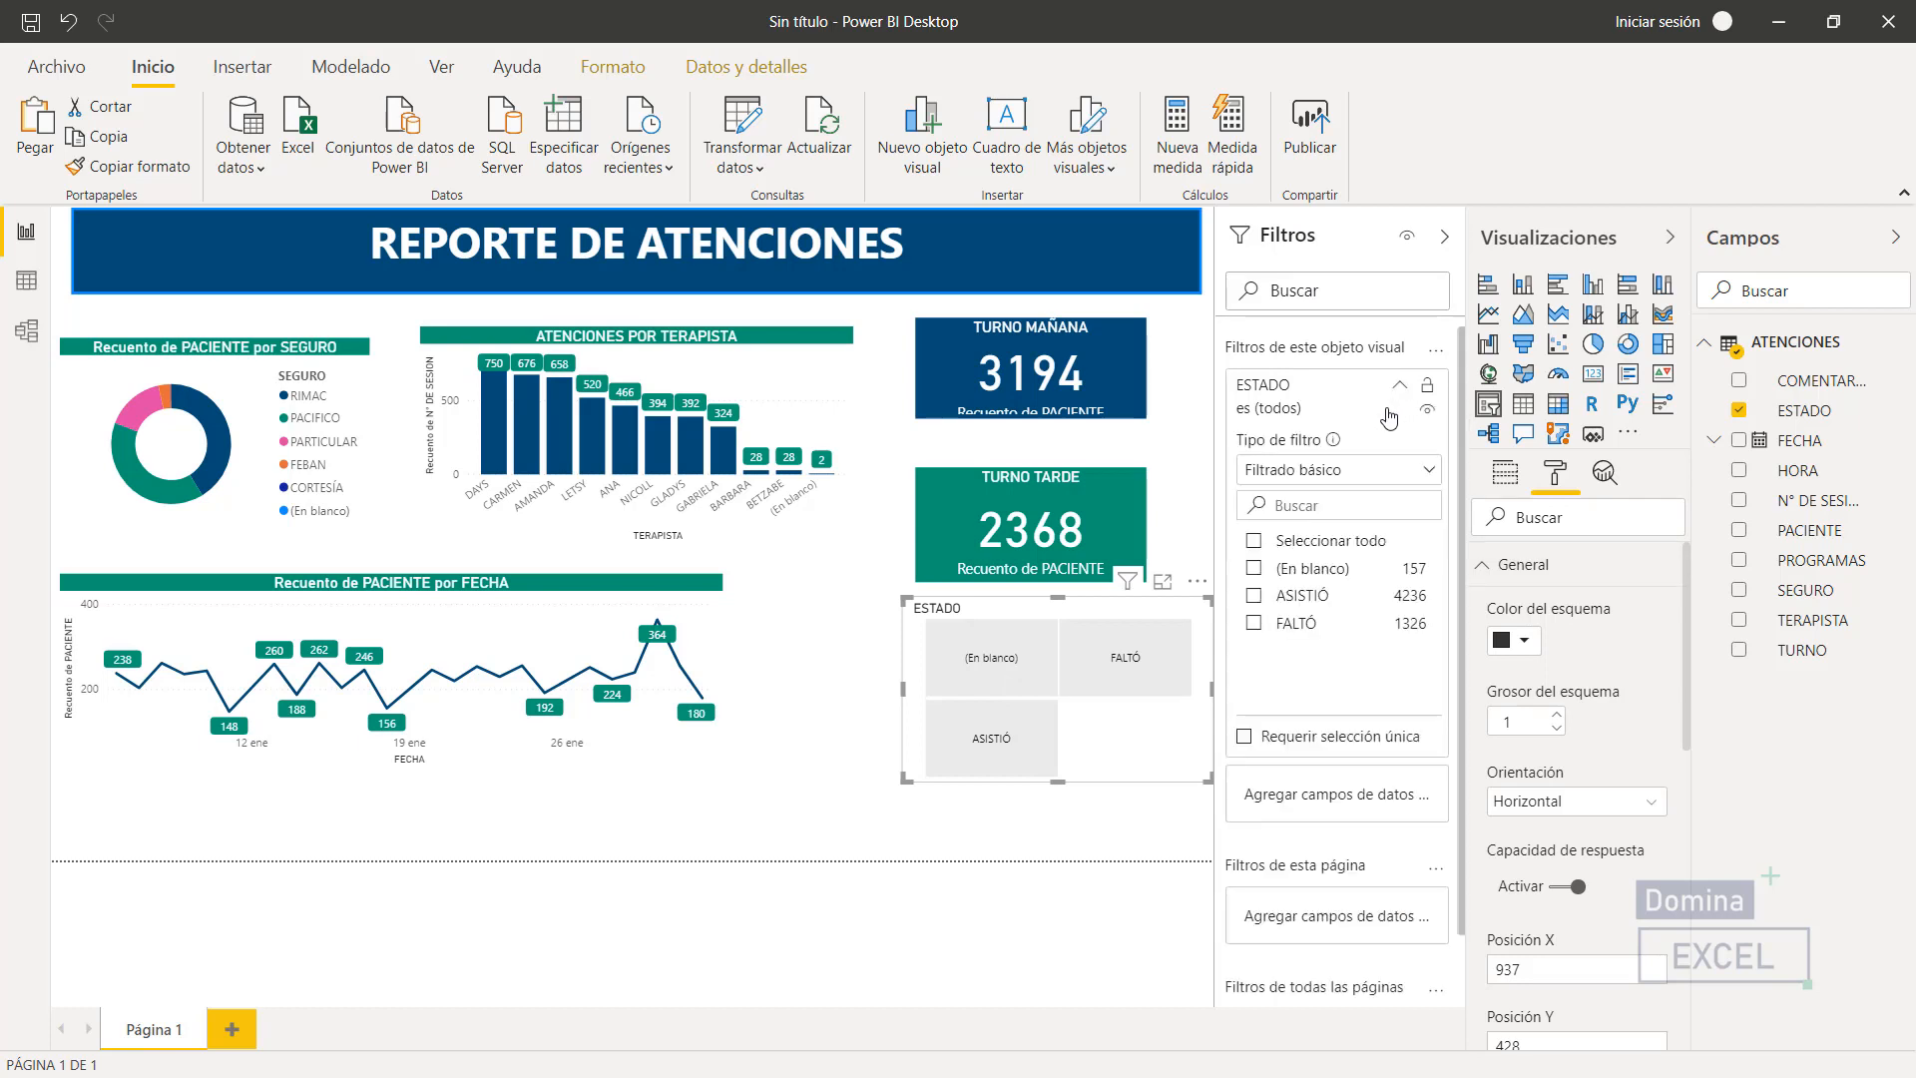
left_click(1253, 599)
left_click(1254, 623)
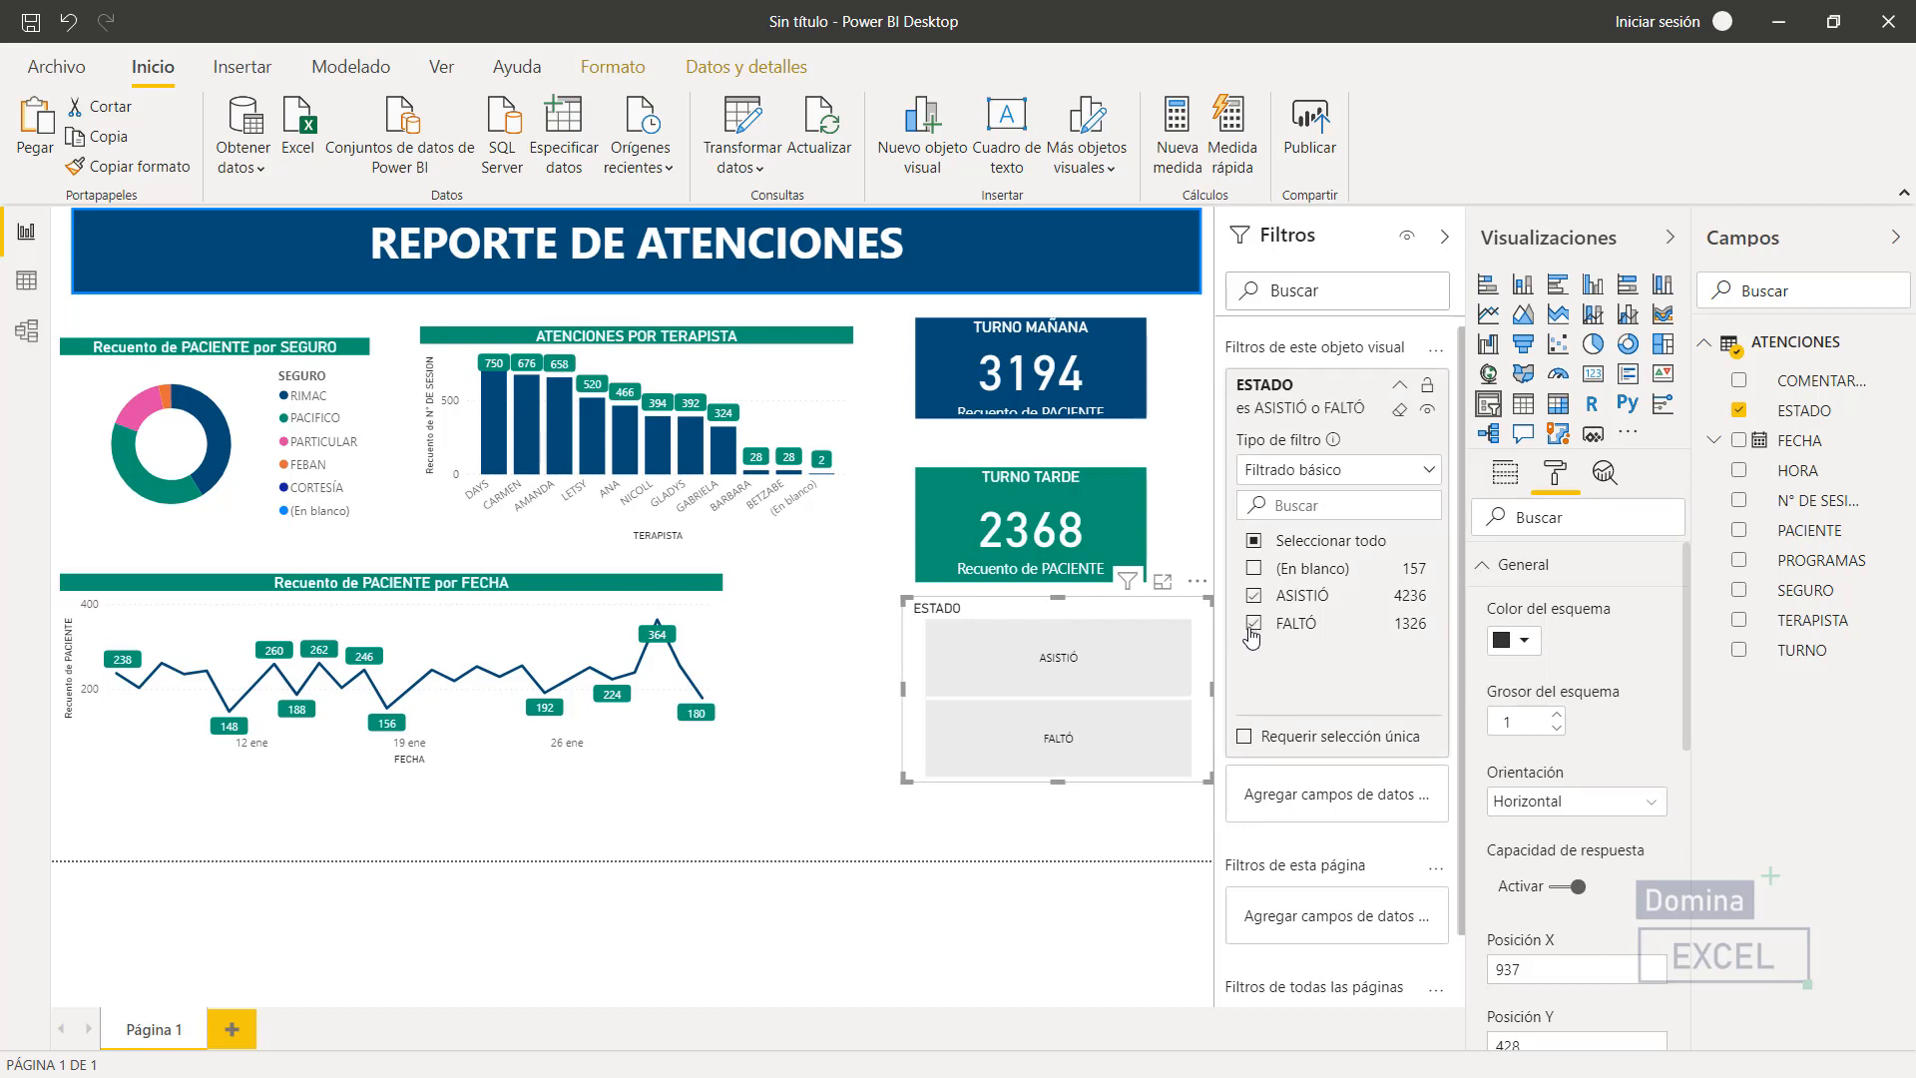
left_click(855, 751)
left_click_drag(1100, 620, 1106, 645)
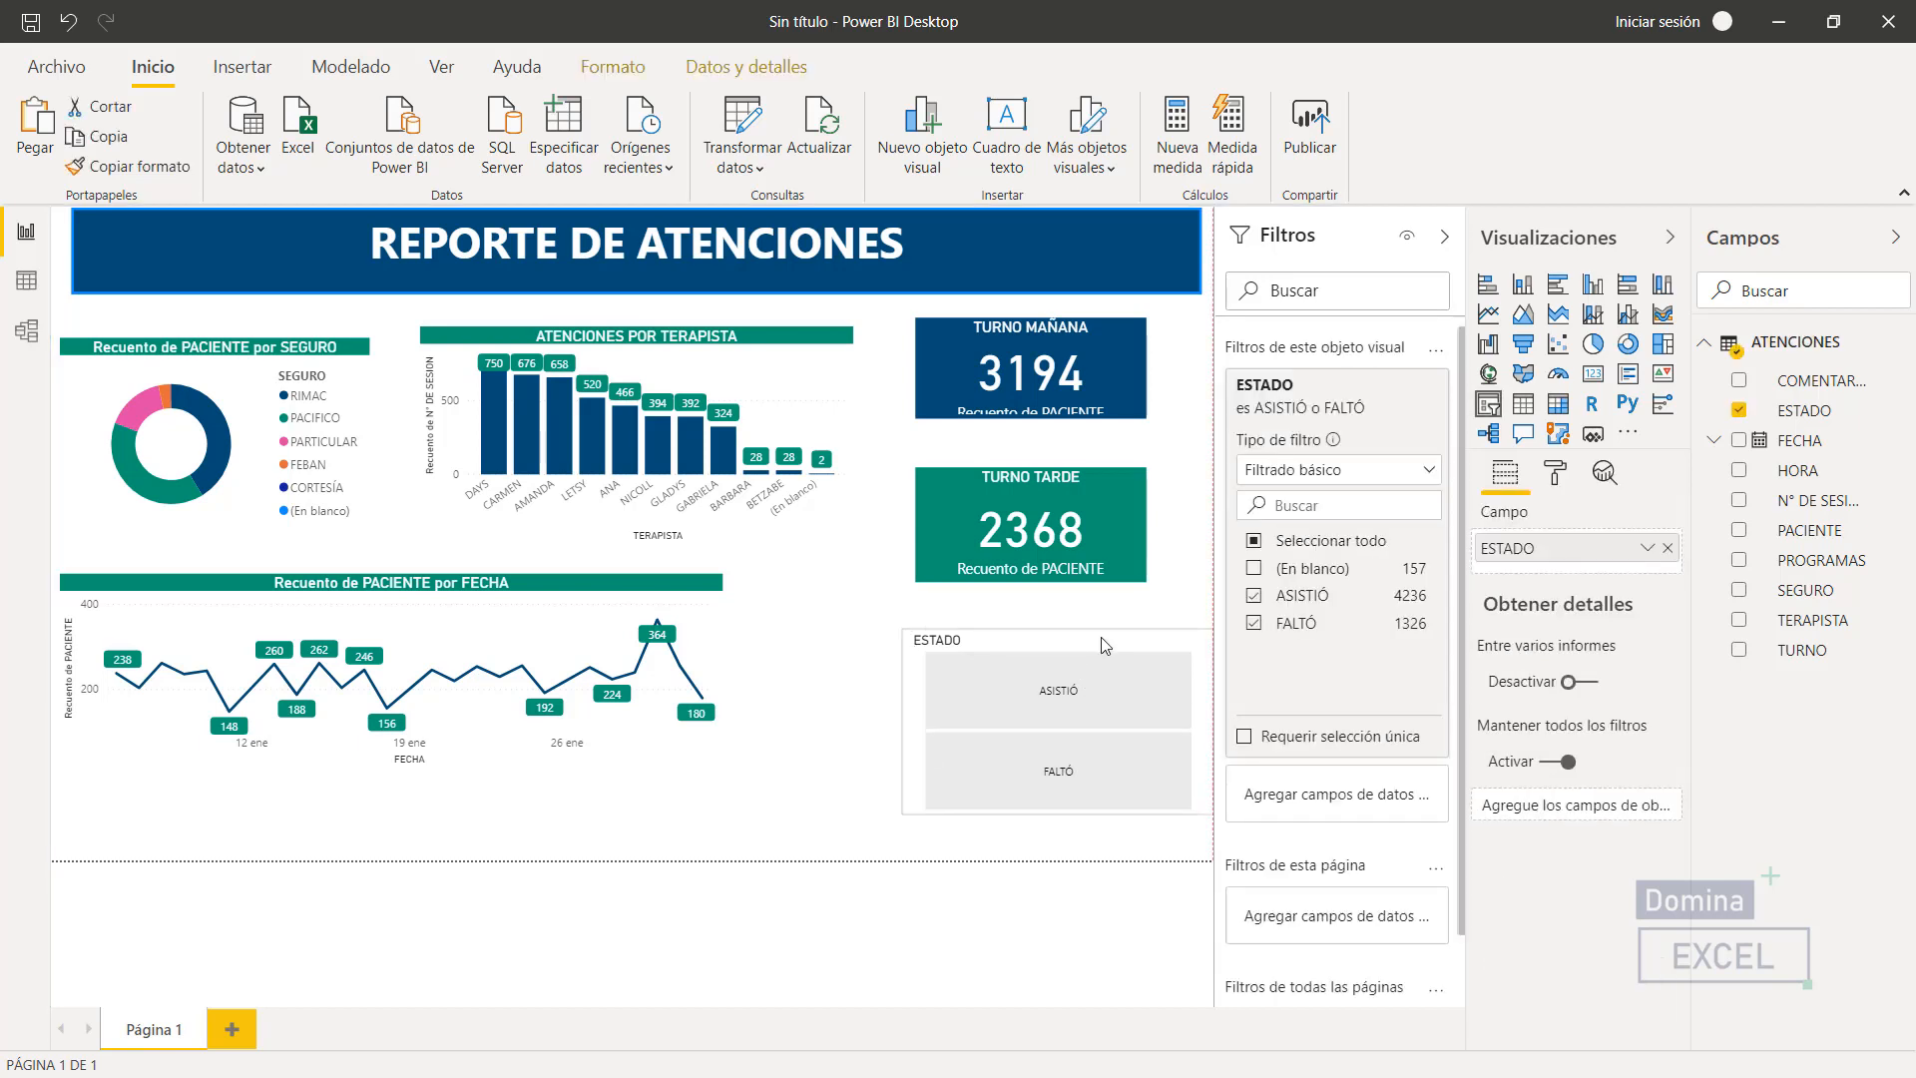
- Fill the ESTADO slicer's background with the recent dark blue #004B75
left_click(1553, 475)
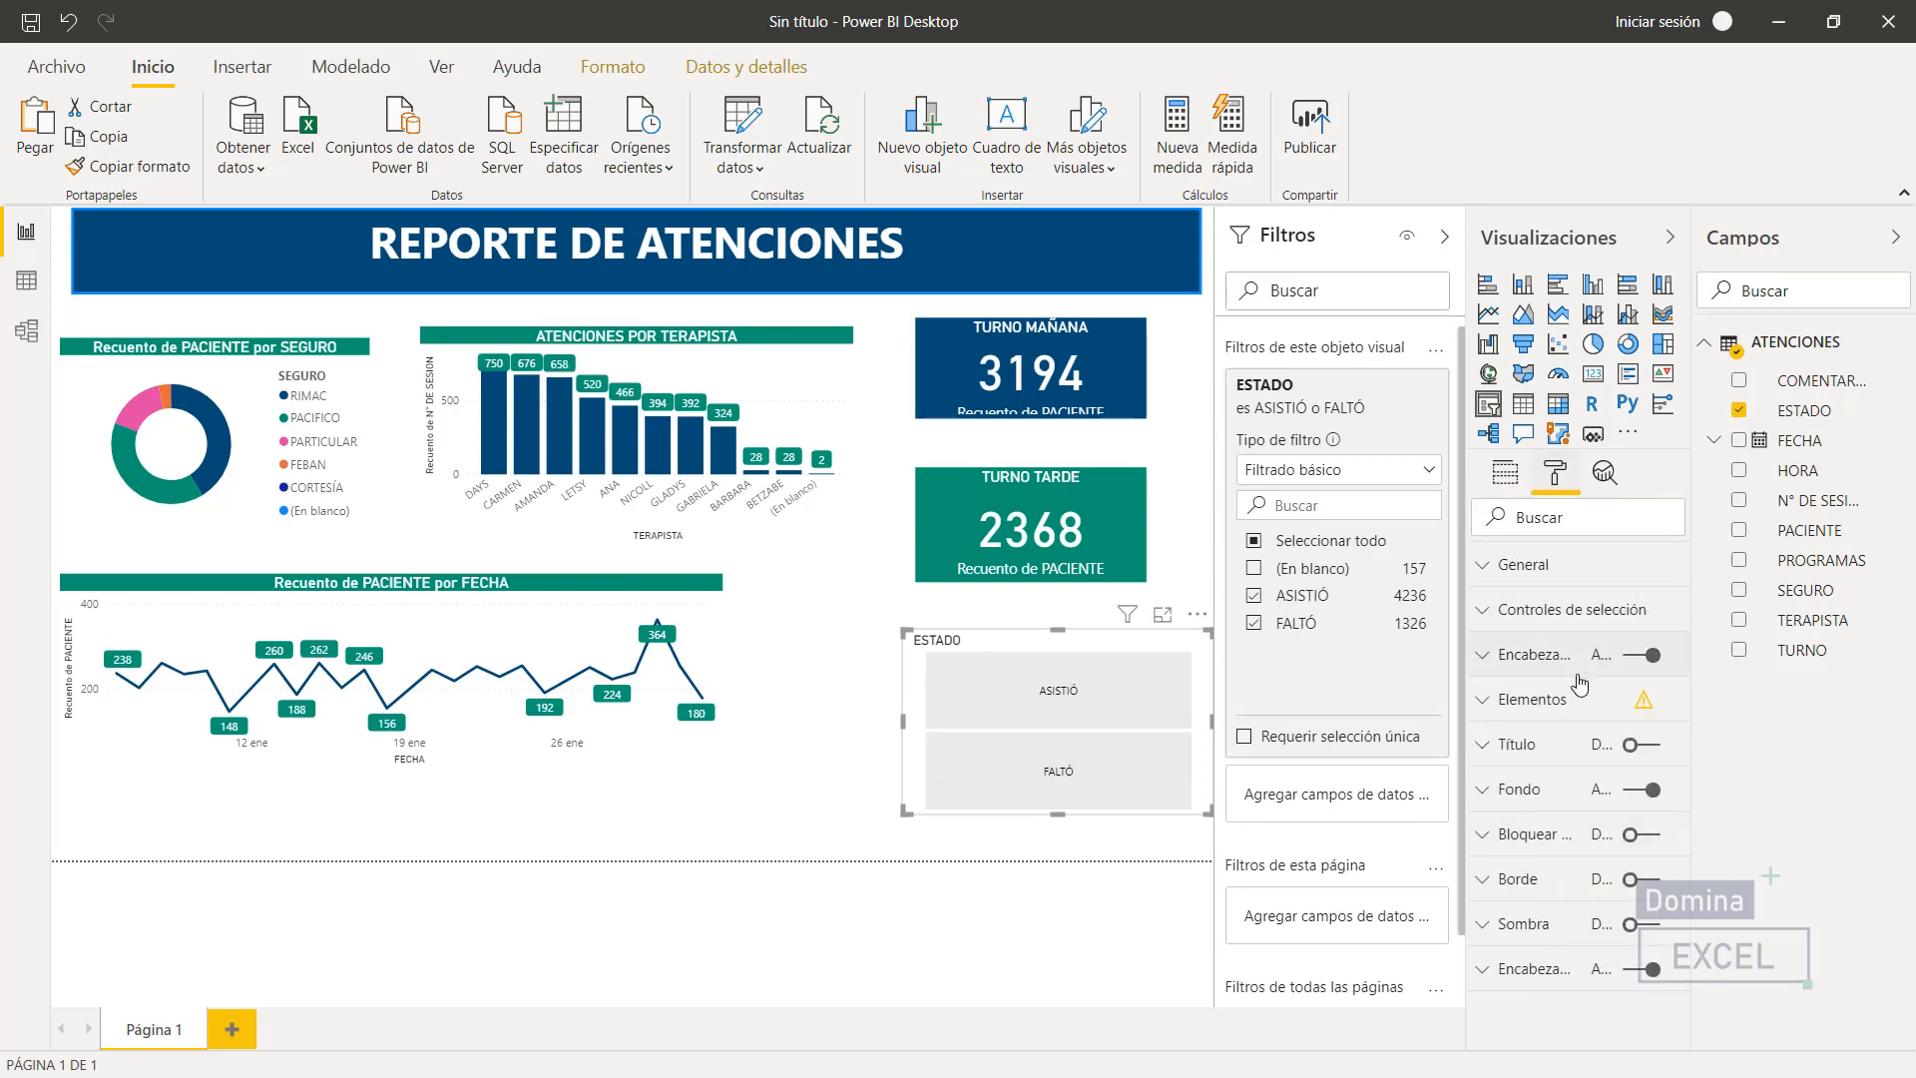
left_click(1484, 794)
scroll(1487, 798, "down", 2)
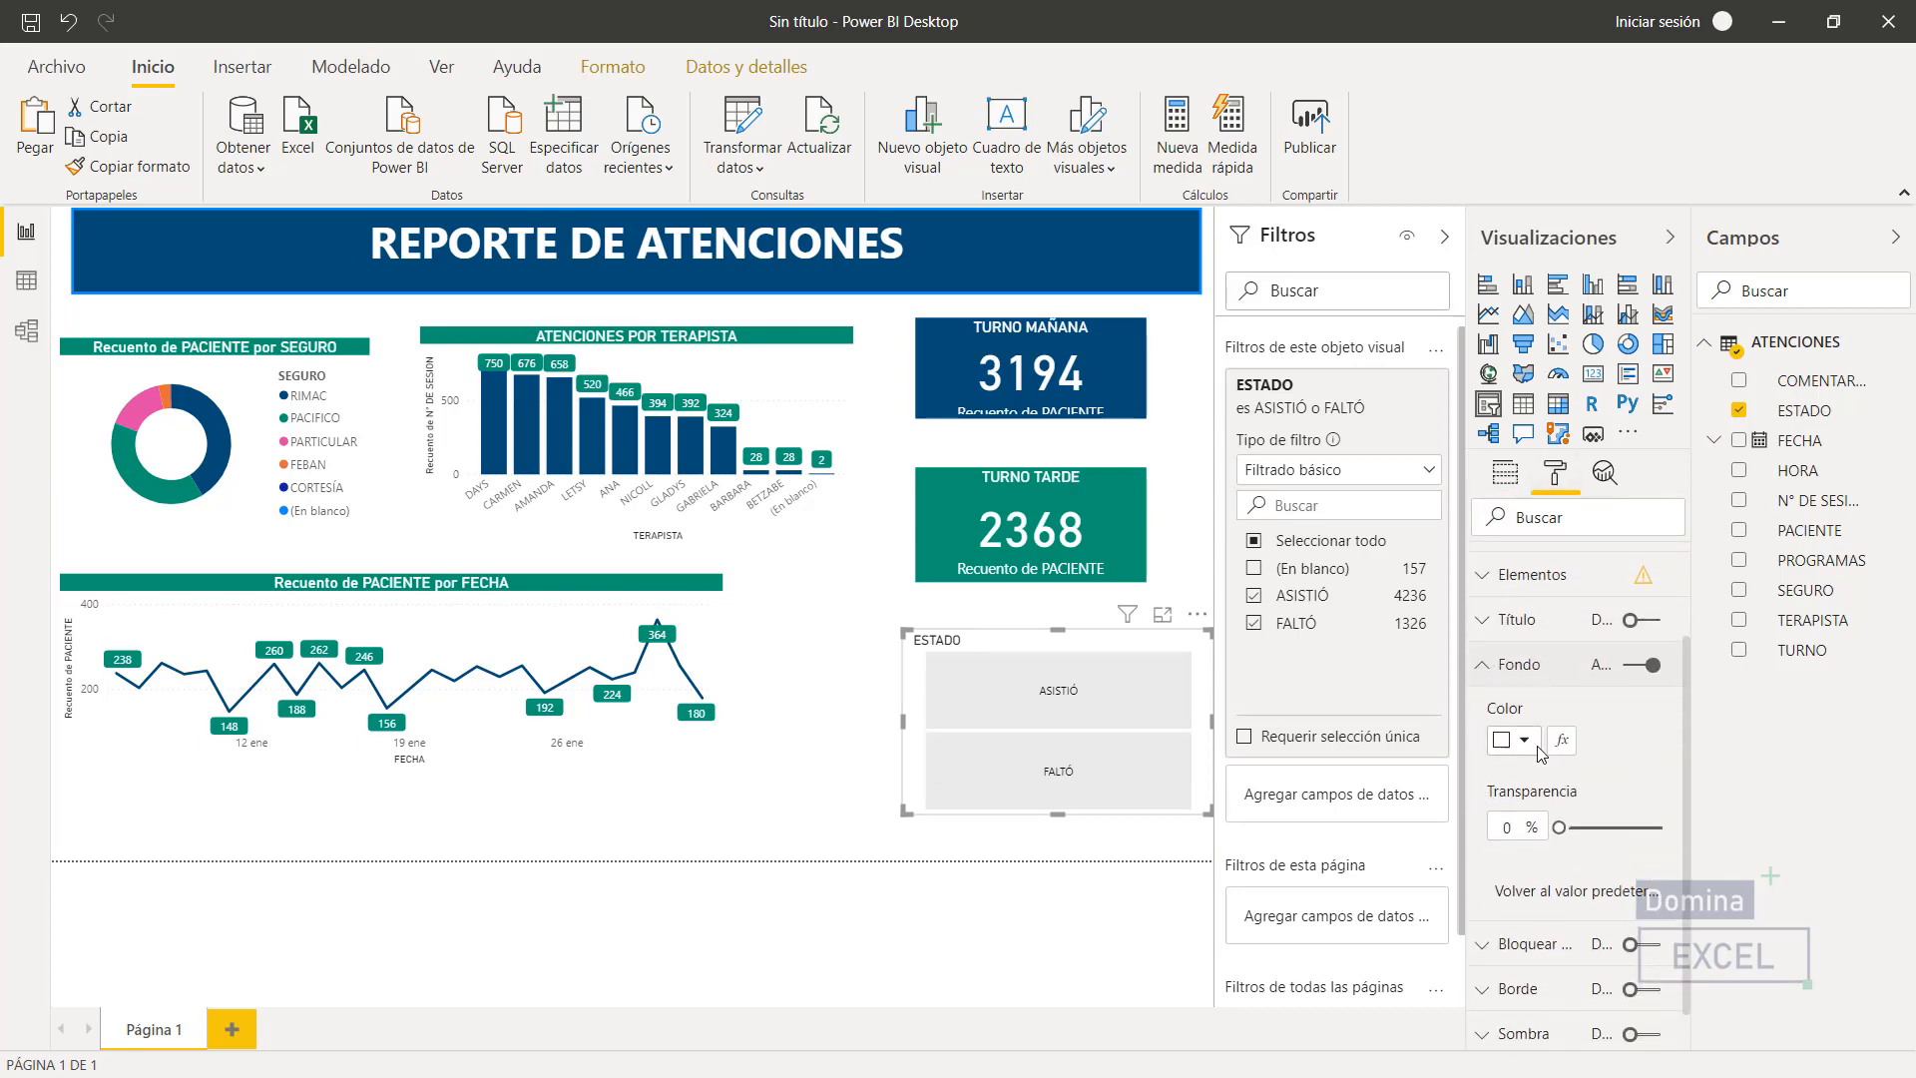
left_click(1524, 742)
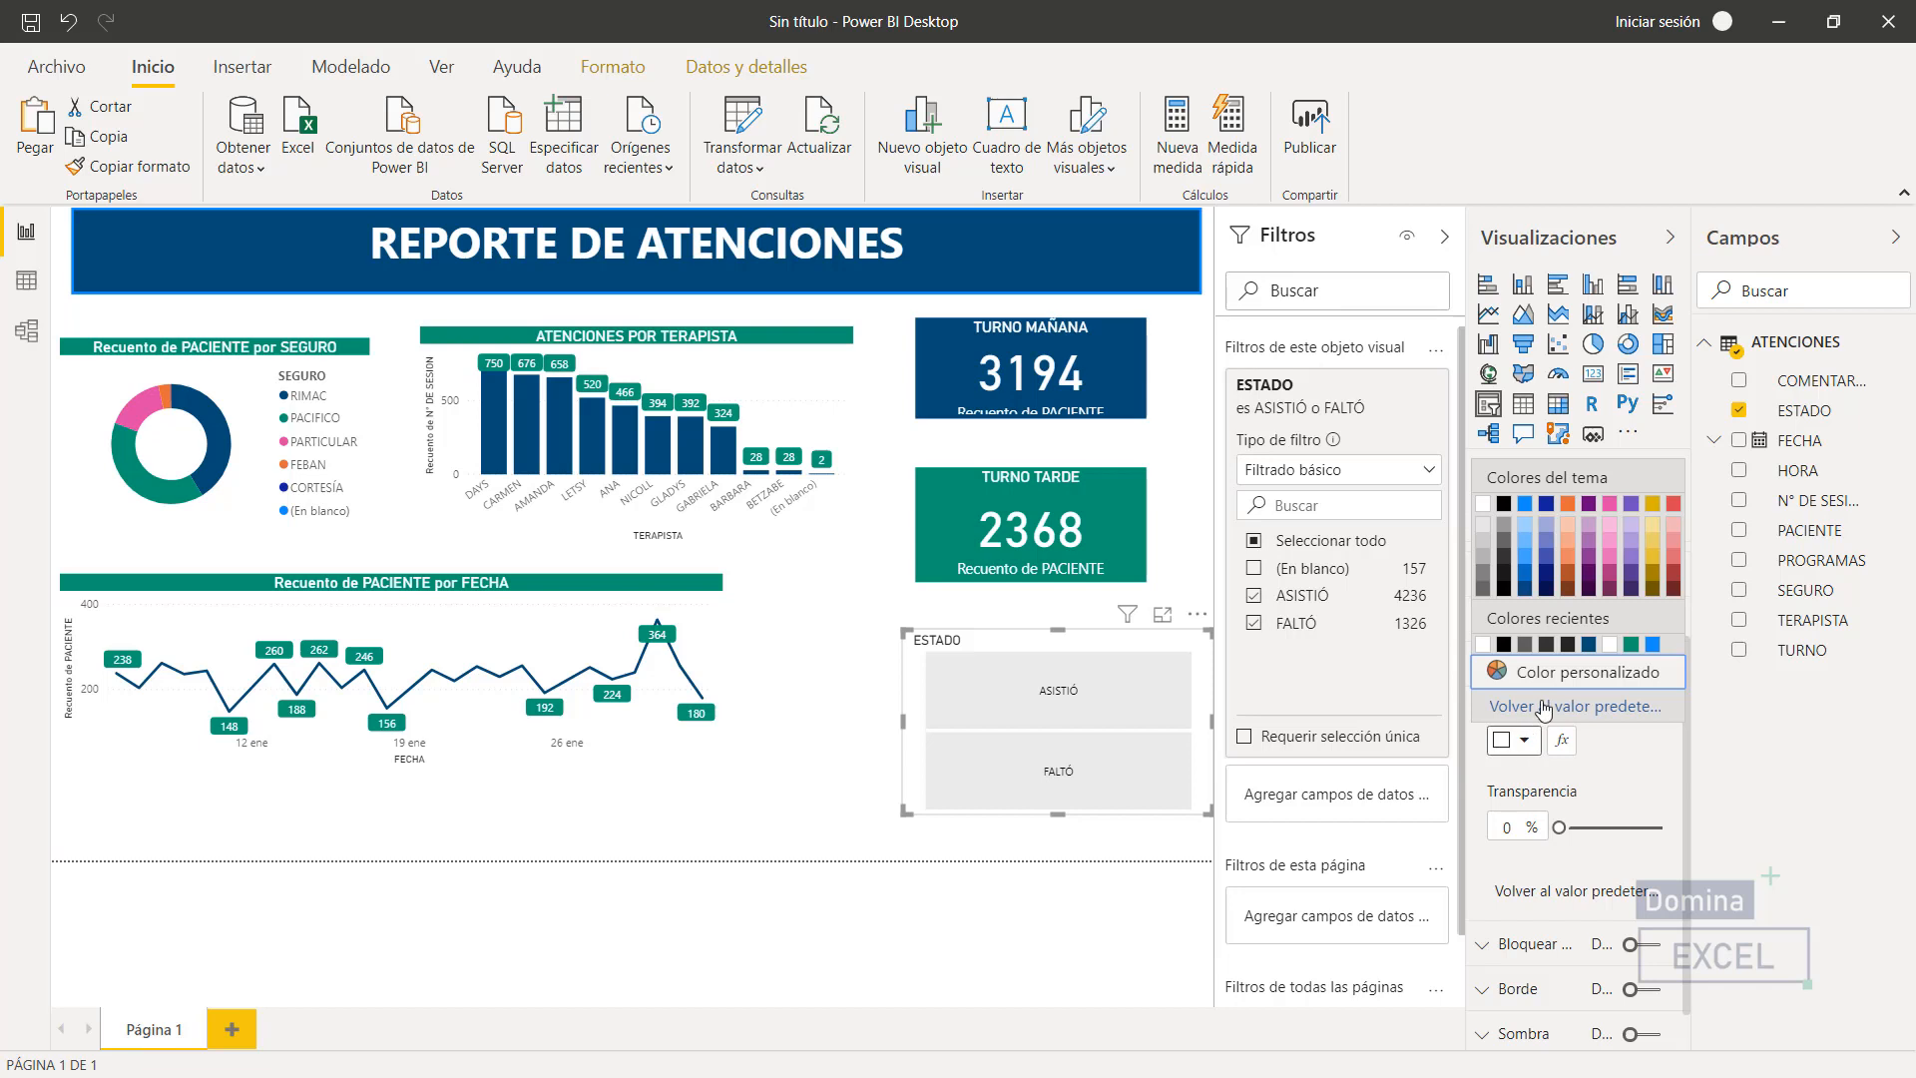
left_click(1590, 646)
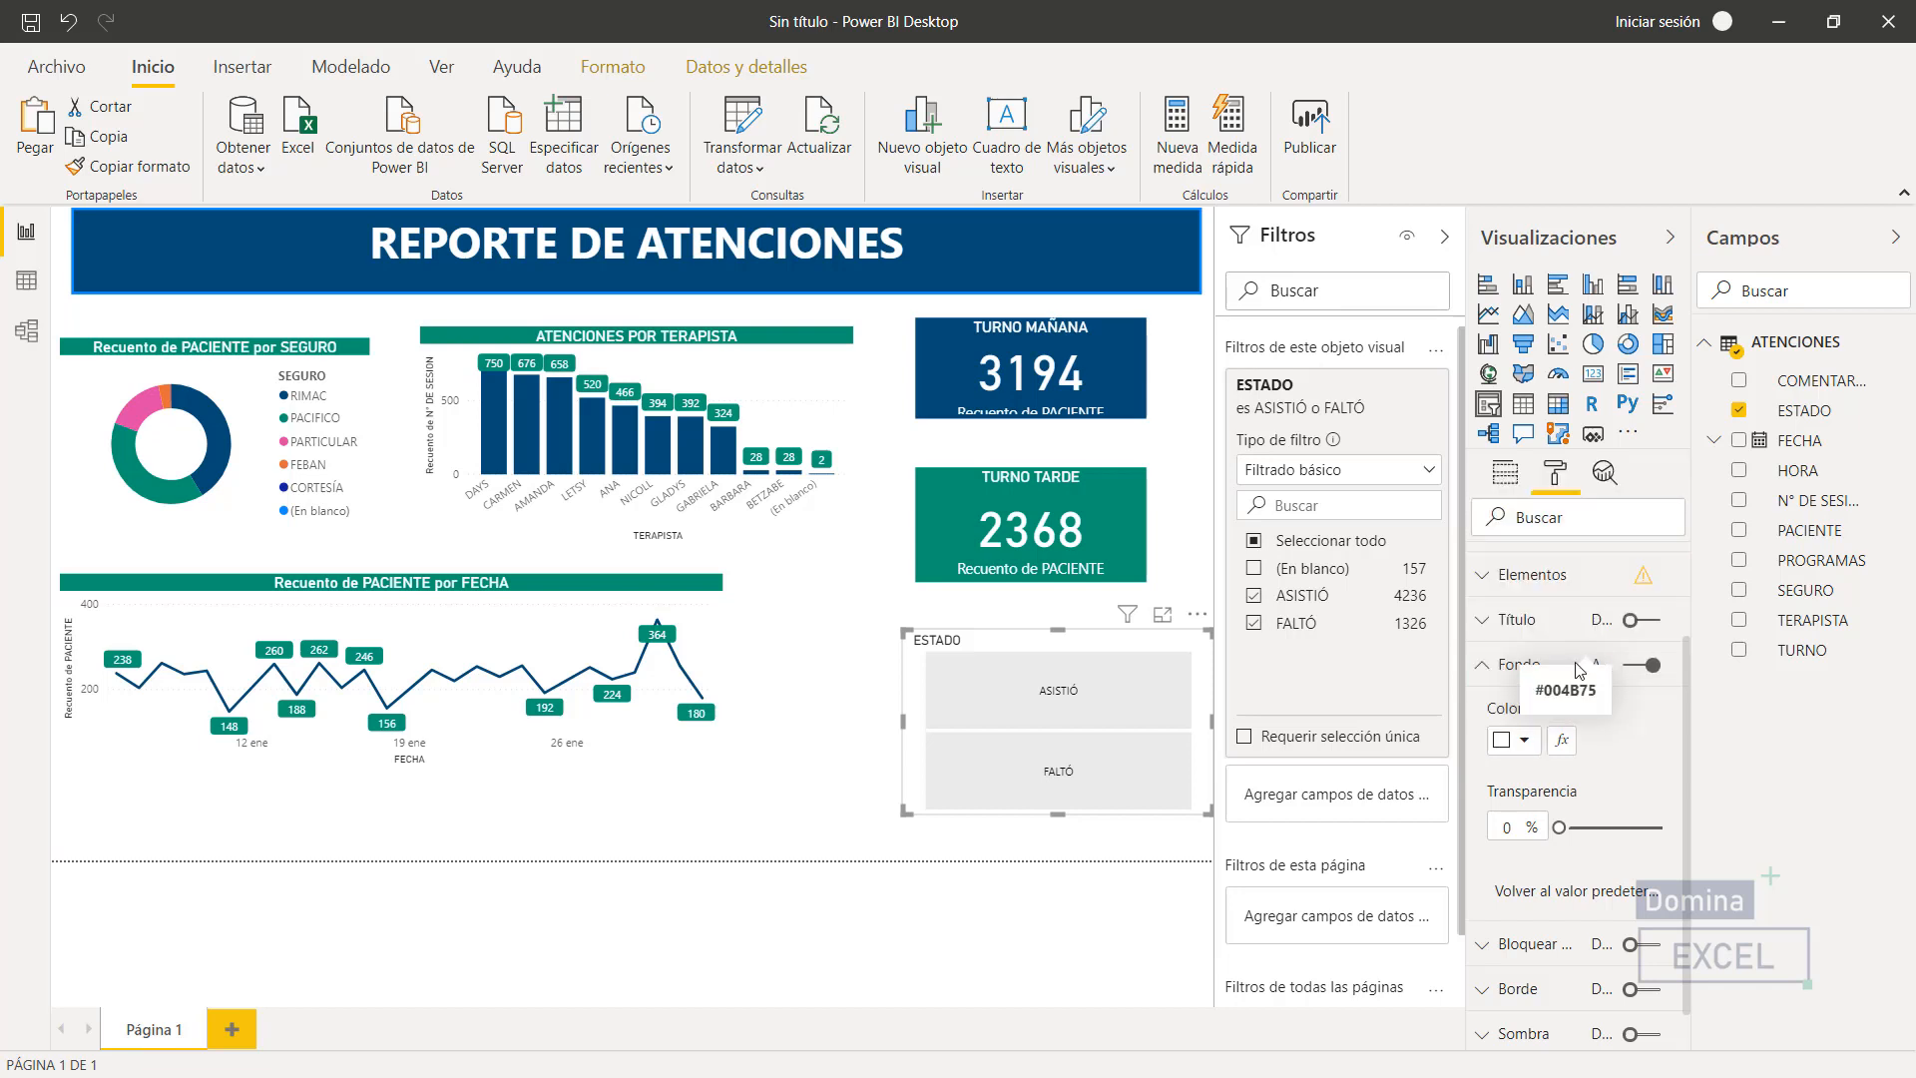
left_click(1519, 740)
left_click(1589, 647)
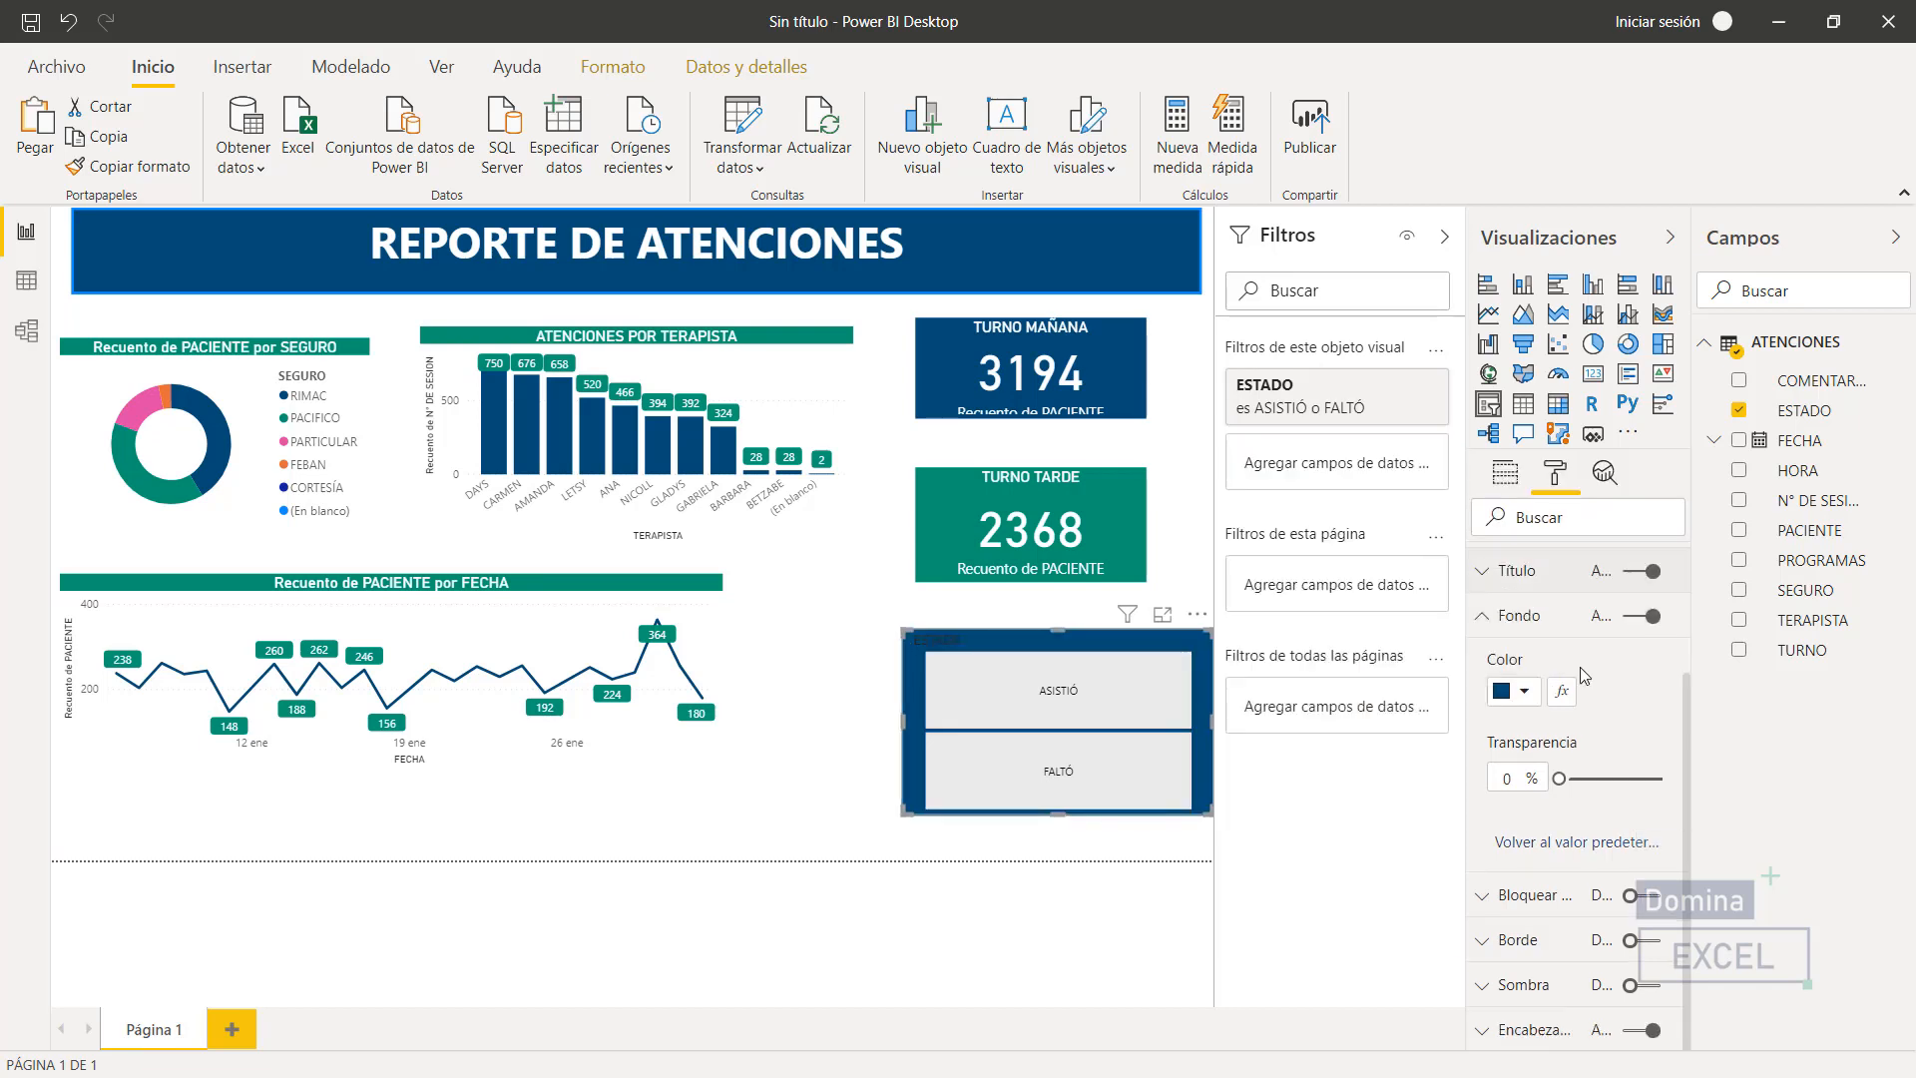
- Change the ESTADO slicer header's font colour to white
left_click(1485, 635)
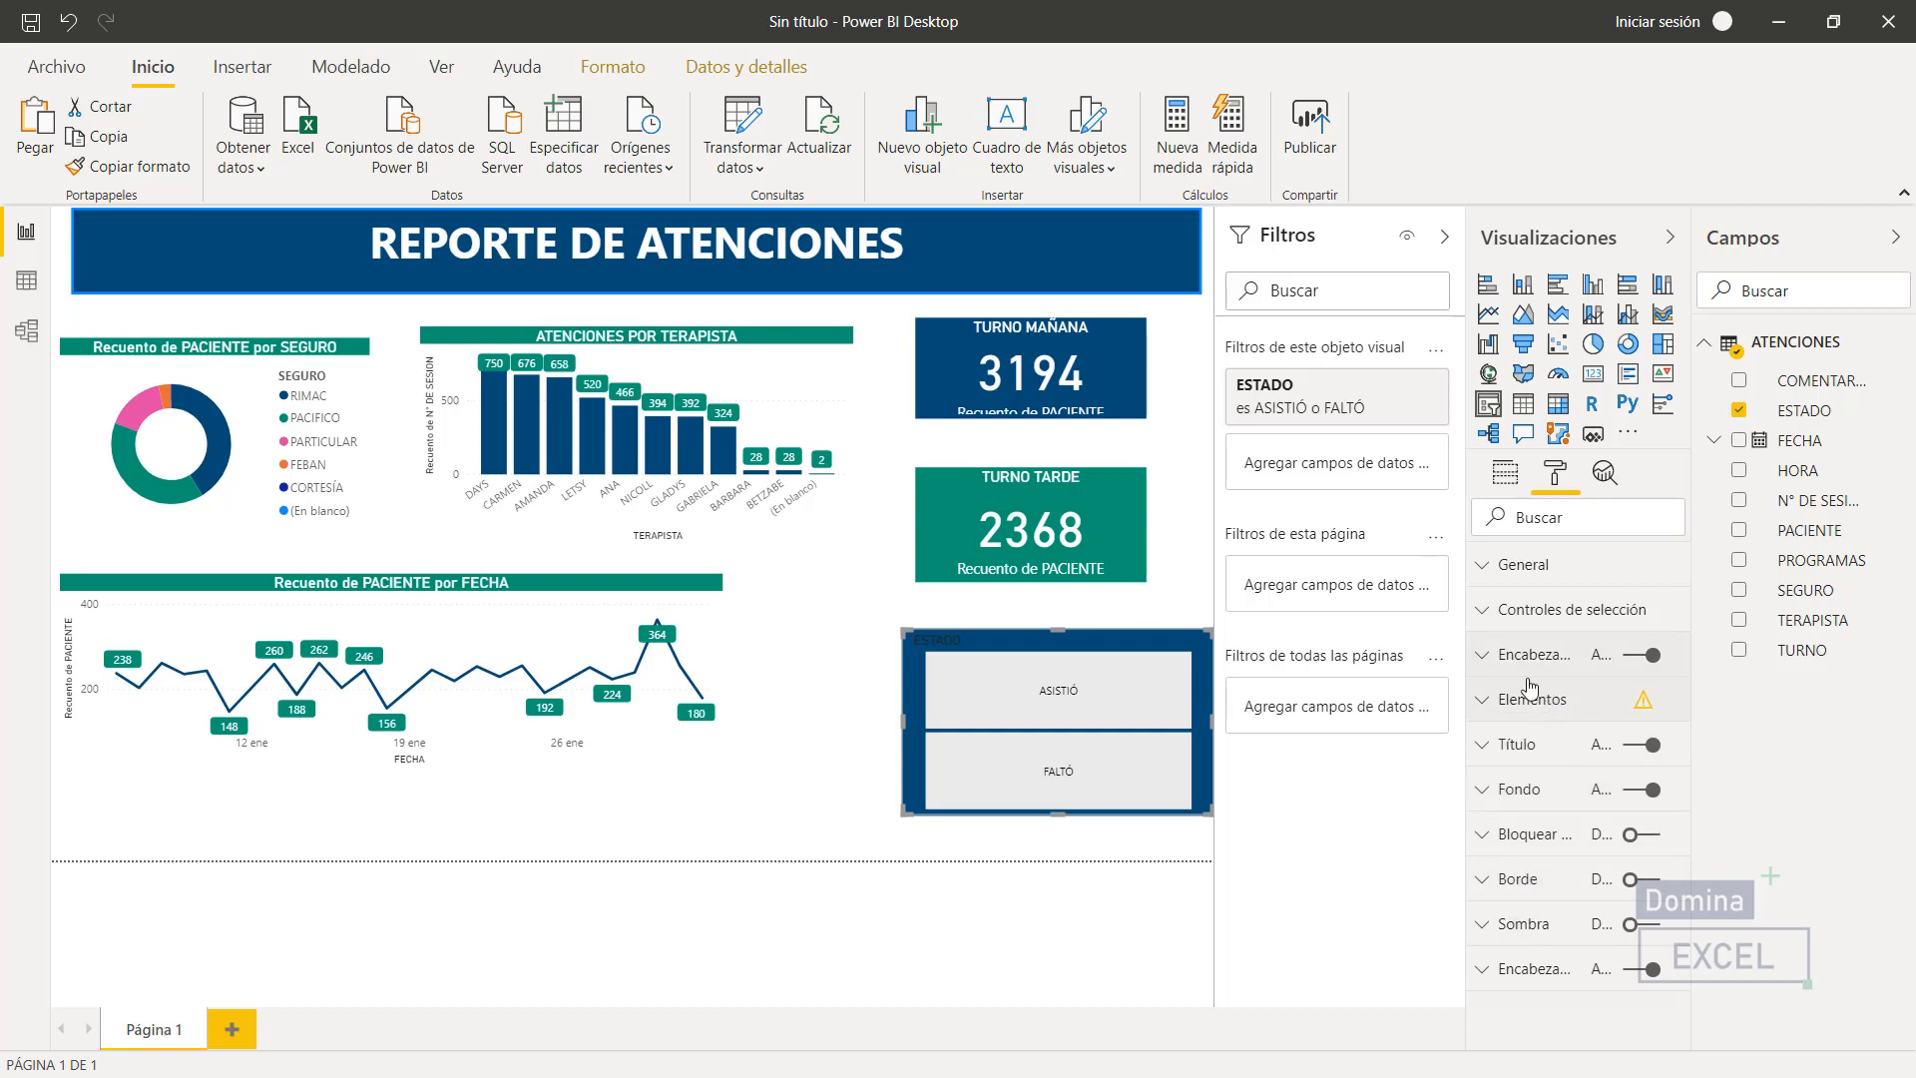
left_click(1483, 655)
left_click(1517, 730)
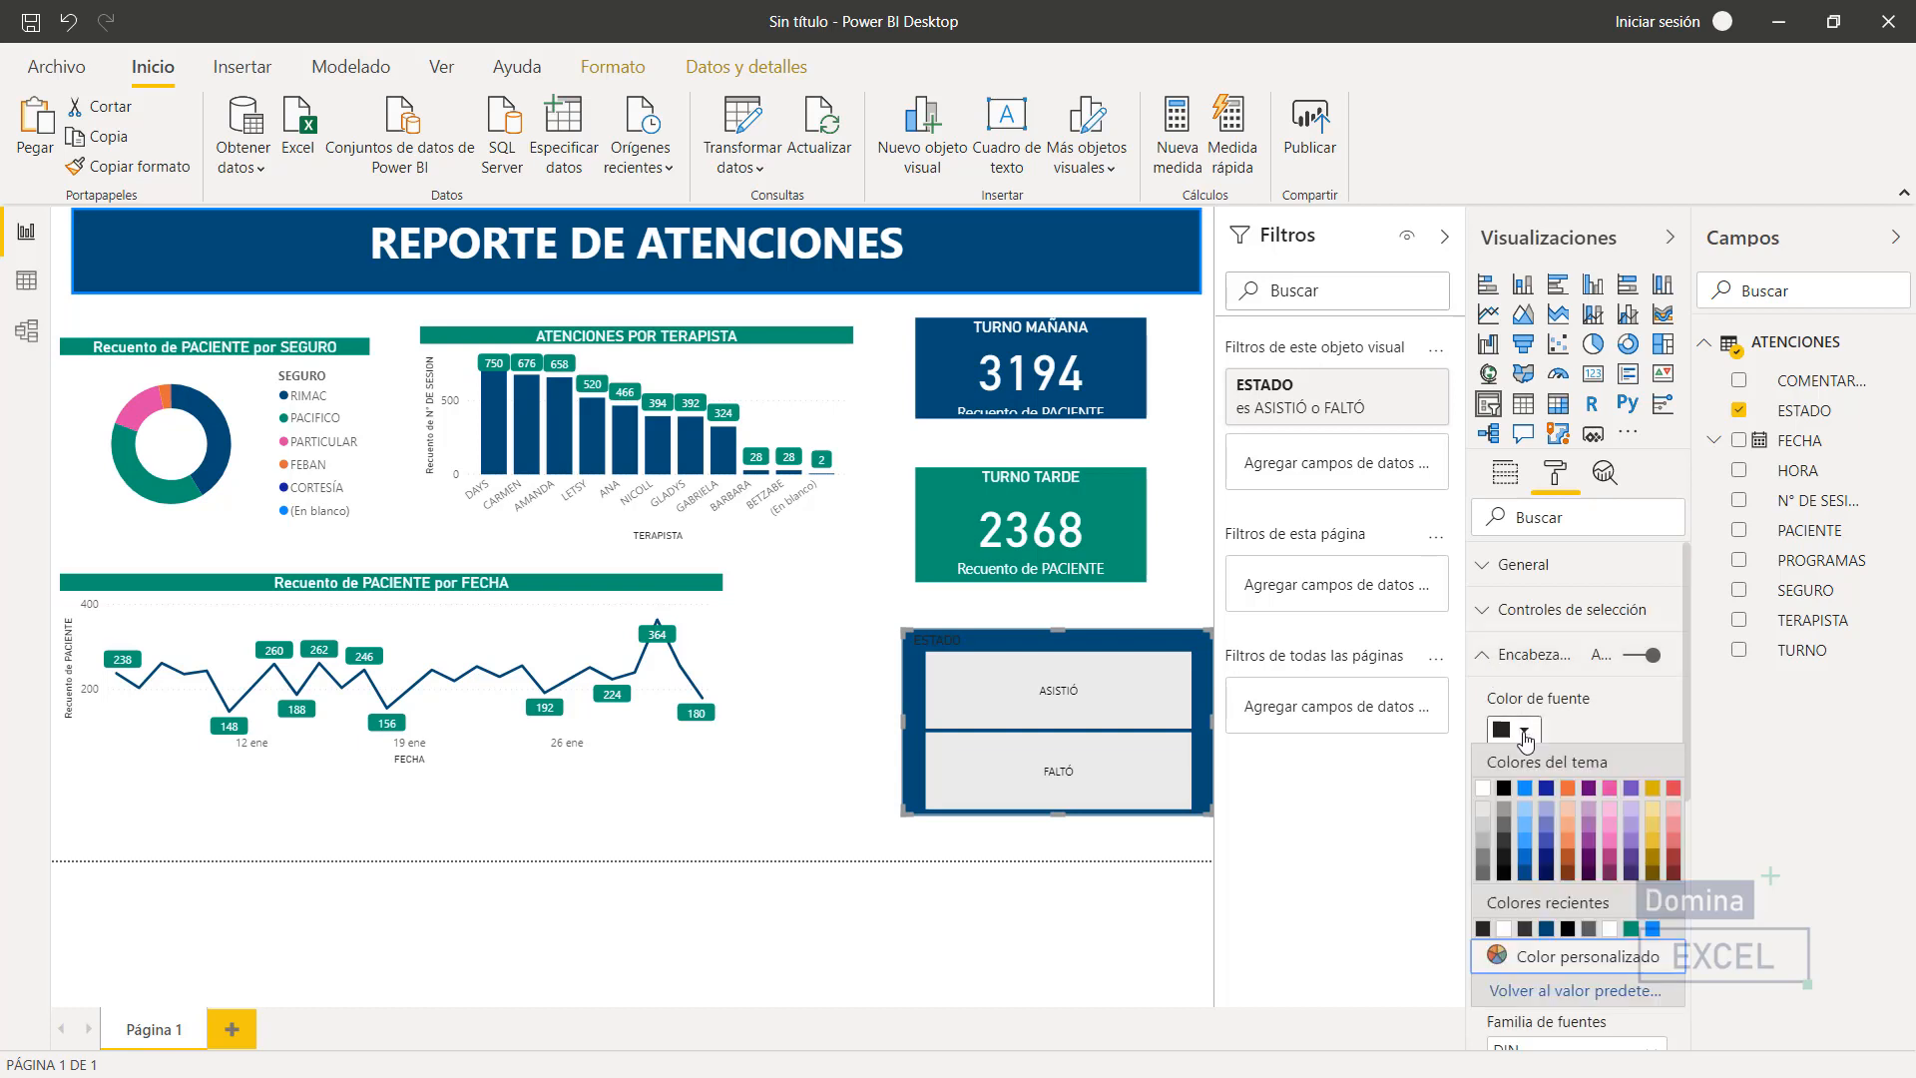
left_click(1483, 788)
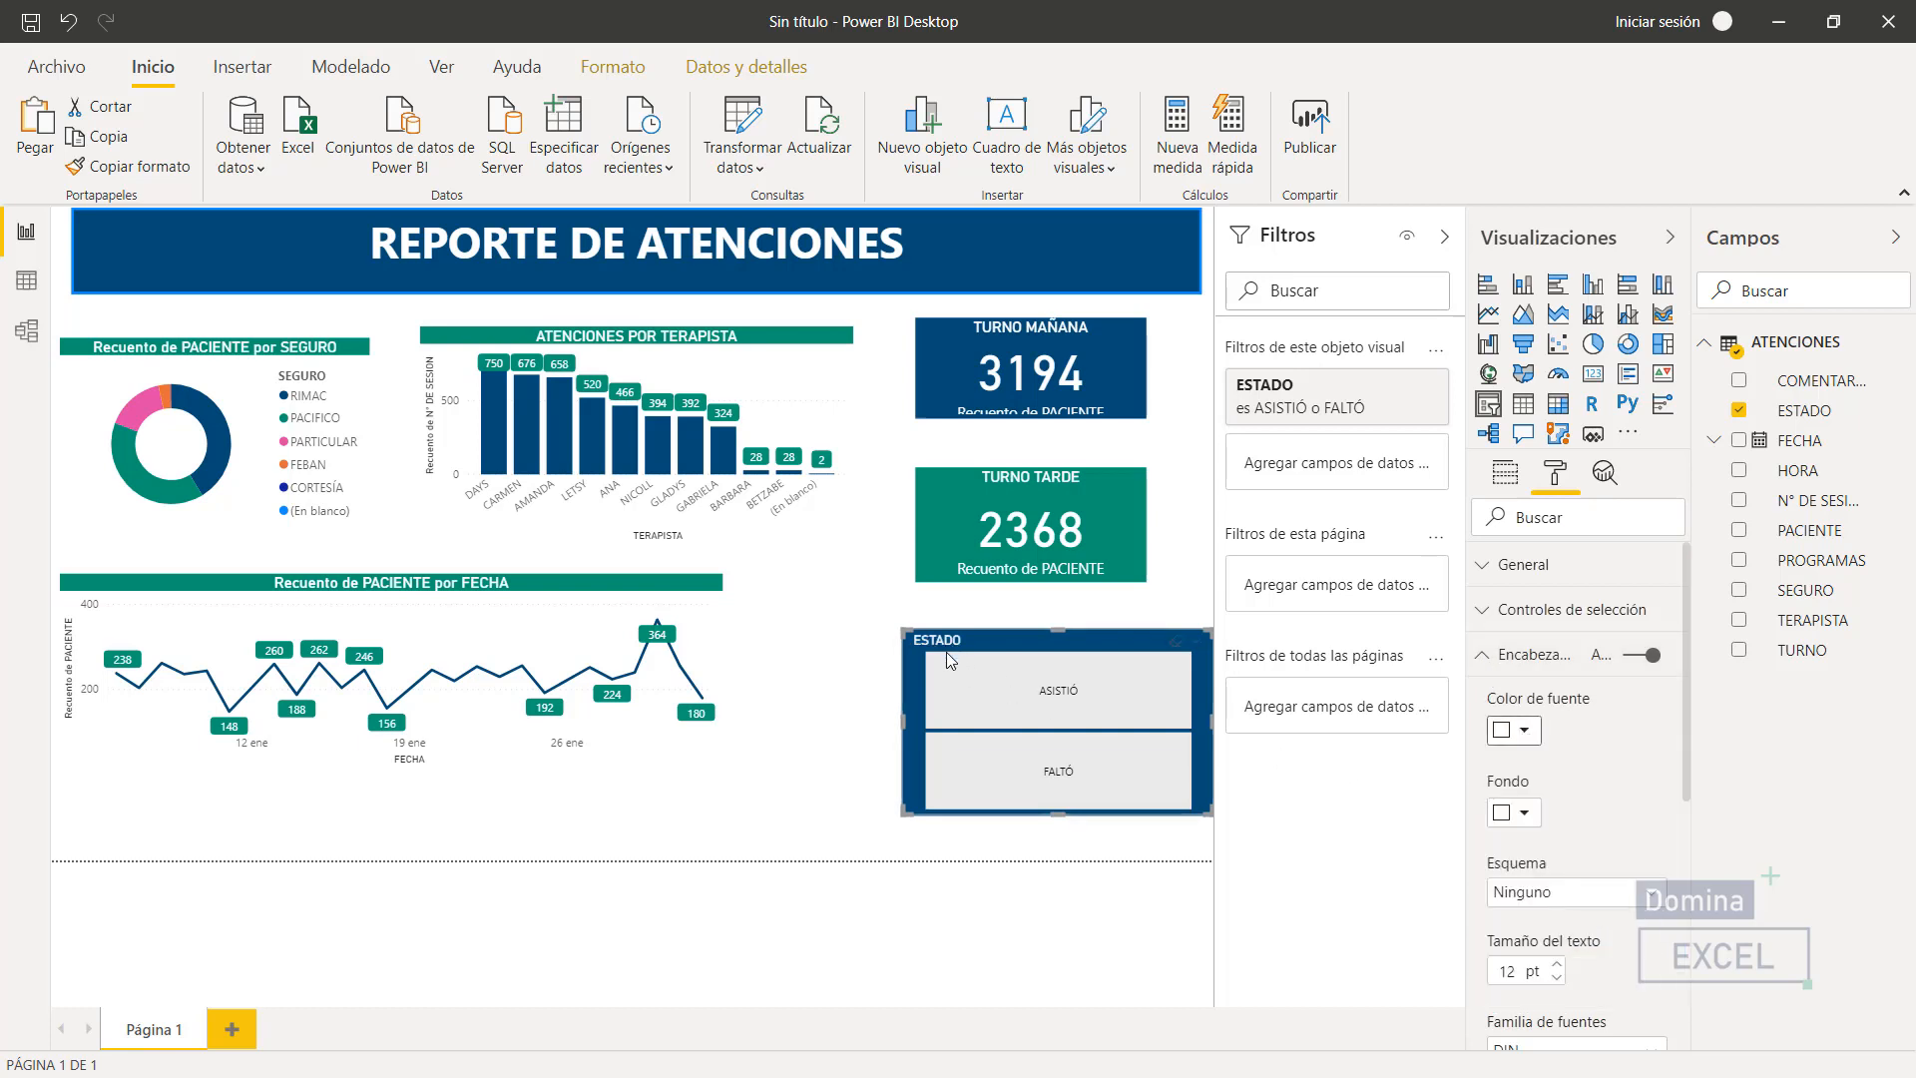
- Set the ESTADO slicer header's text size to 14 pt and narrow the slicer to line up with the cards' outer edge
scroll(1590, 874, "down", 5)
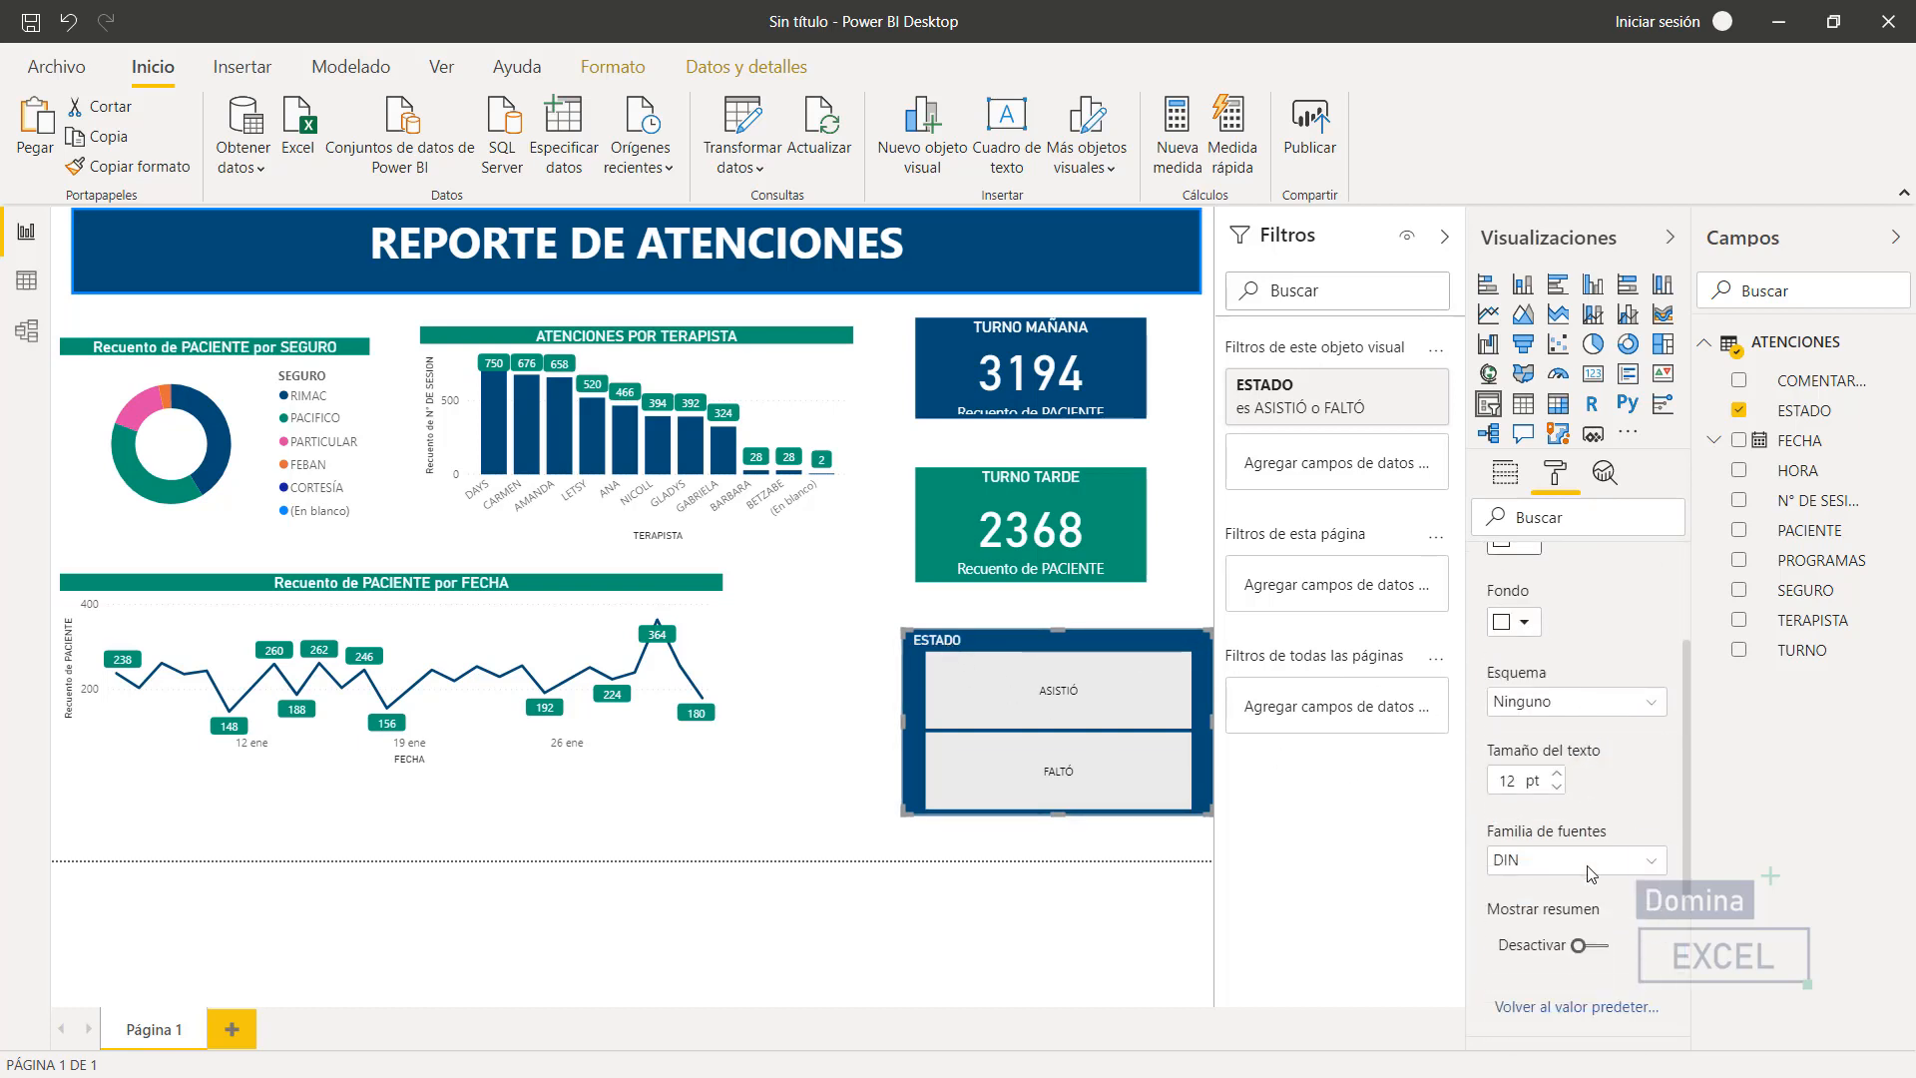
scroll(1587, 879, "up", 4)
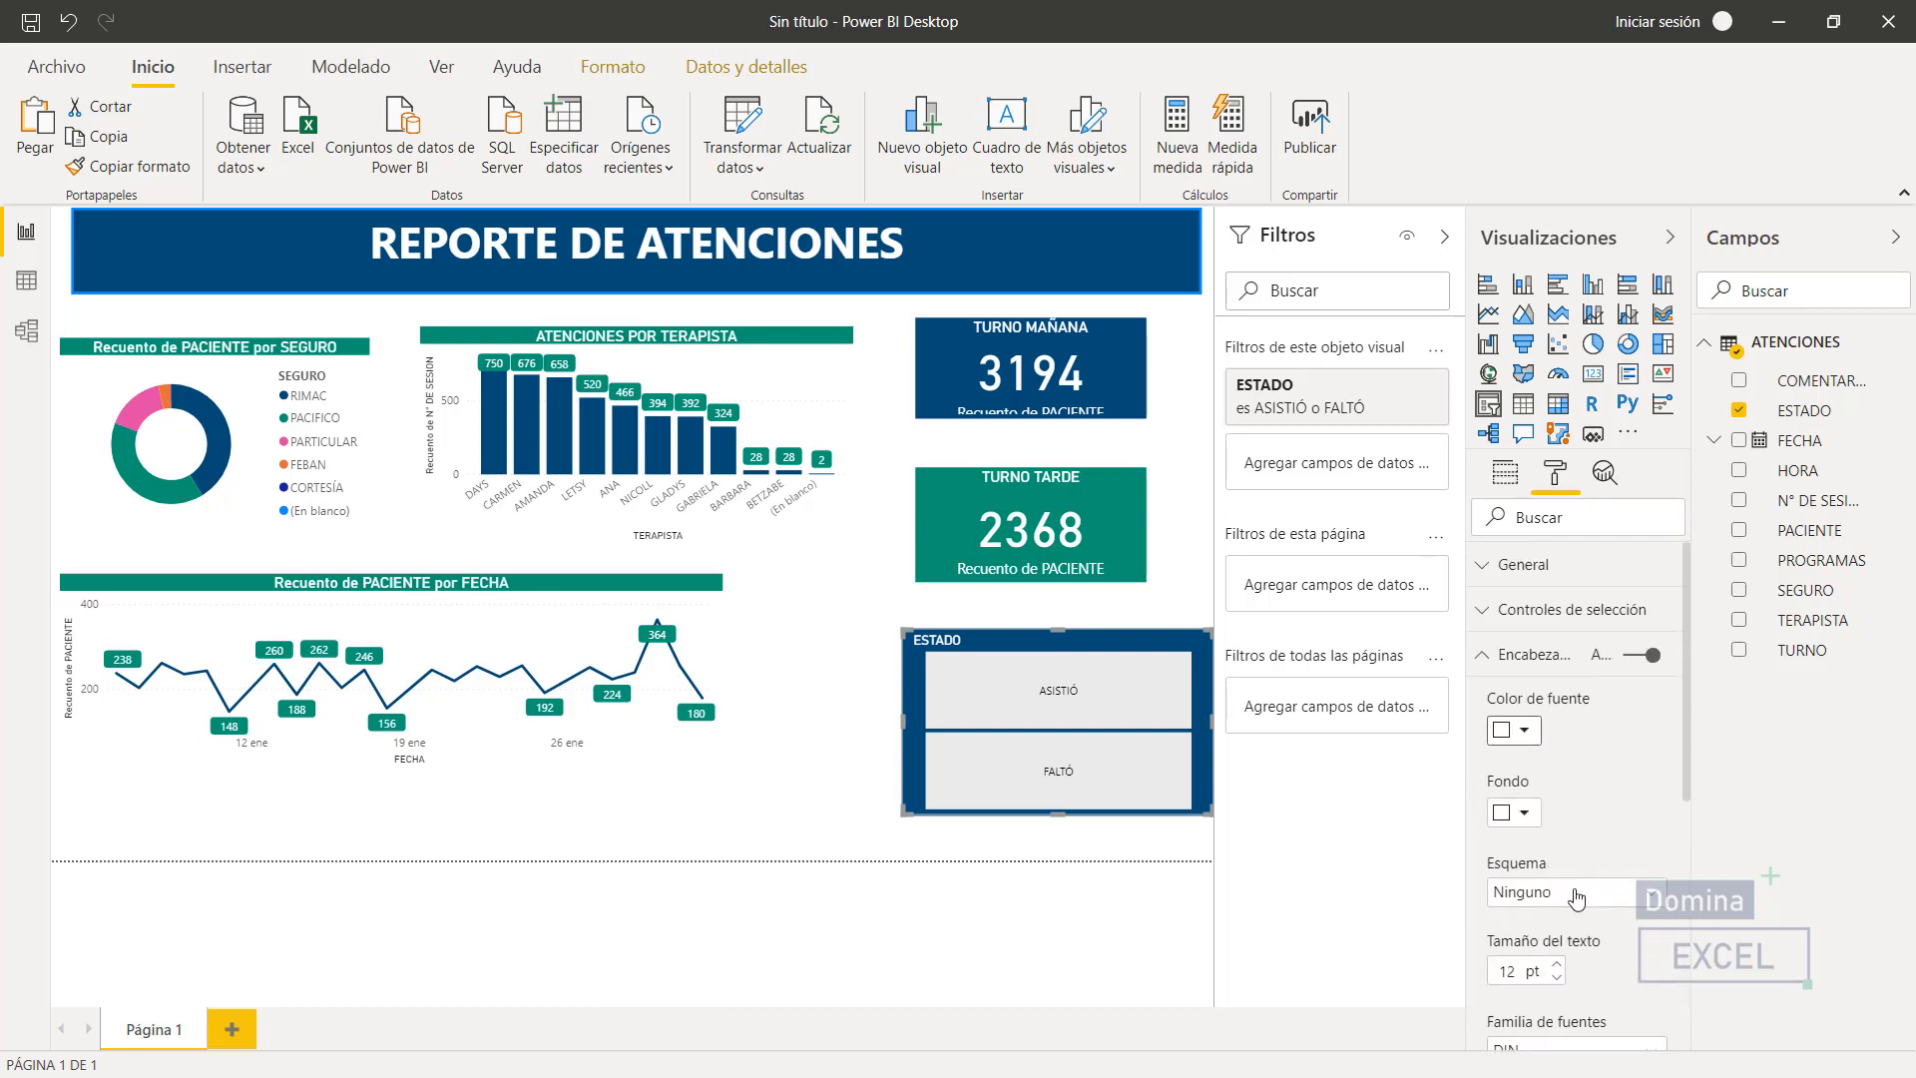
left_click(1555, 965)
left_click(1555, 965)
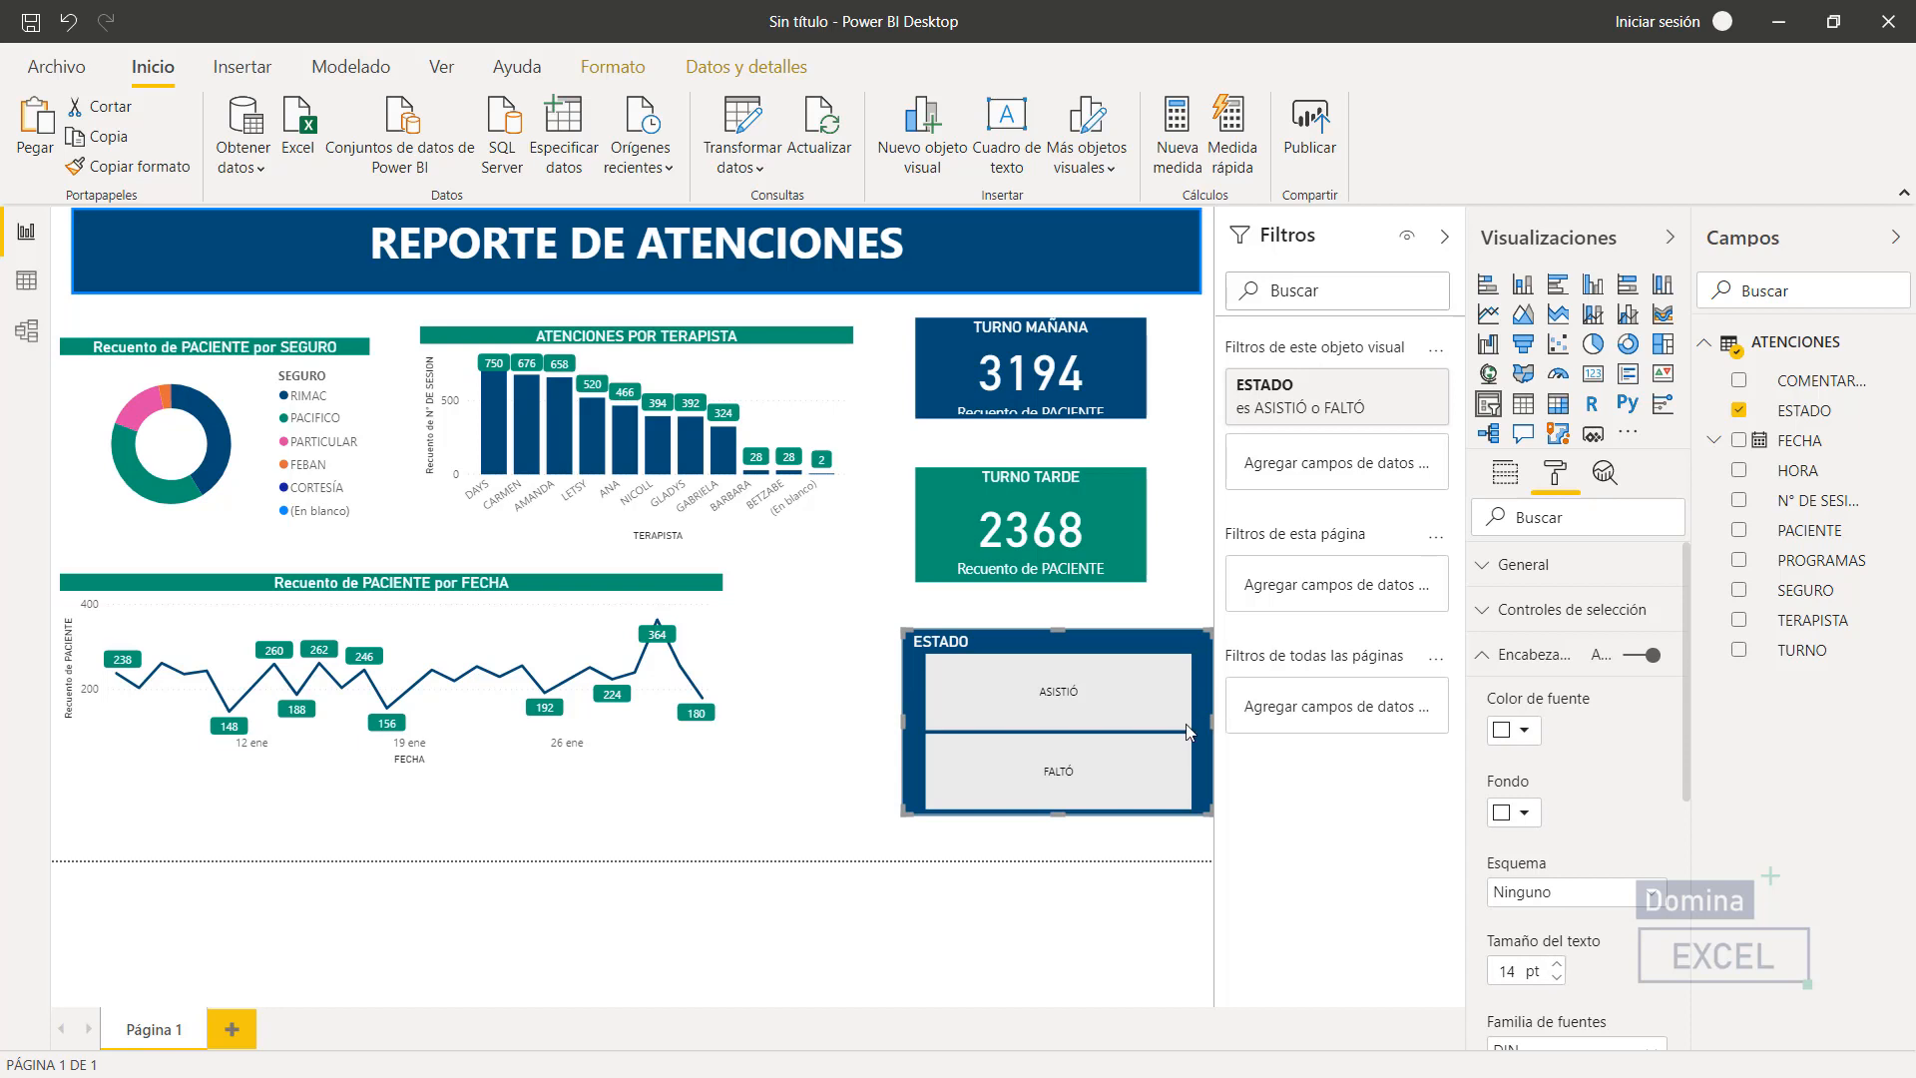
left_click_drag(1187, 731, 1146, 727)
left_click(1161, 653)
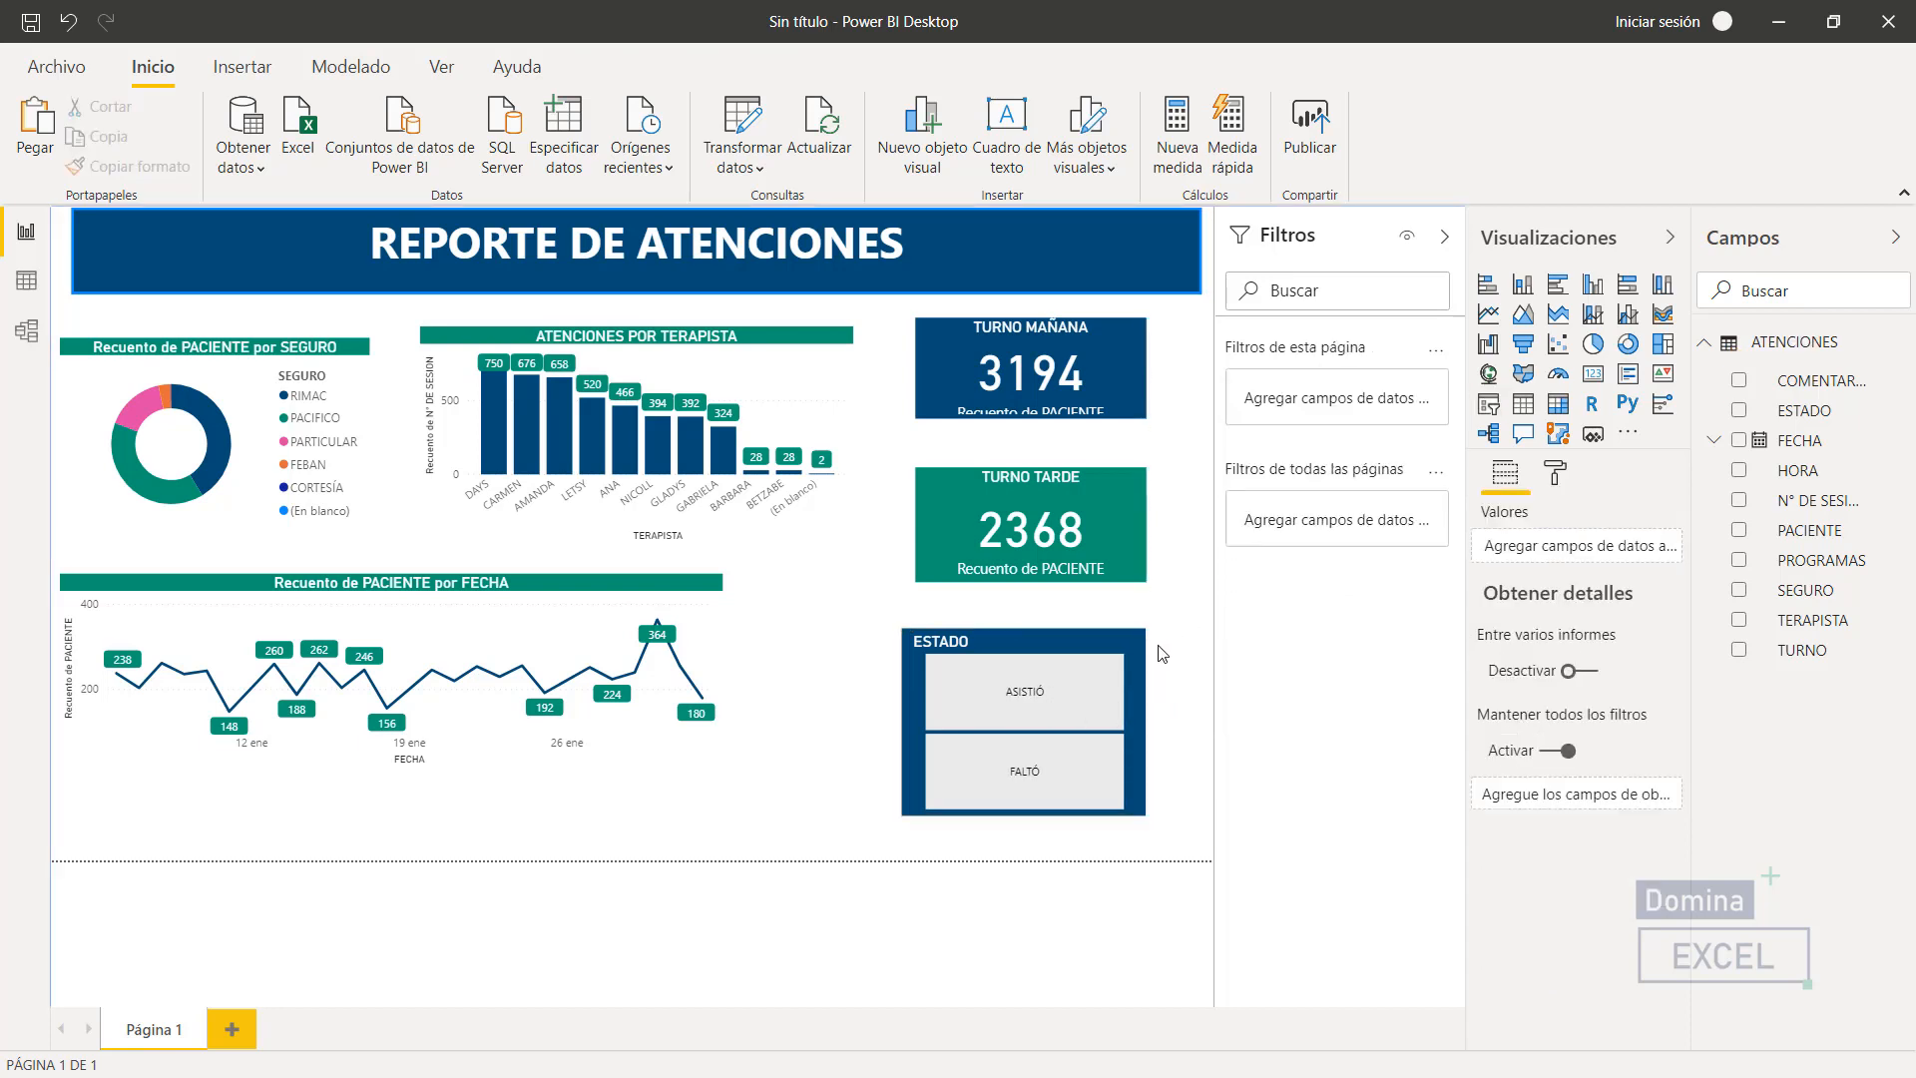
- Test the slicer by switching between ASISTIÓ and FALTÓ, ending with ASISTIÓ selected, and check the charts and cards
left_click(1066, 682)
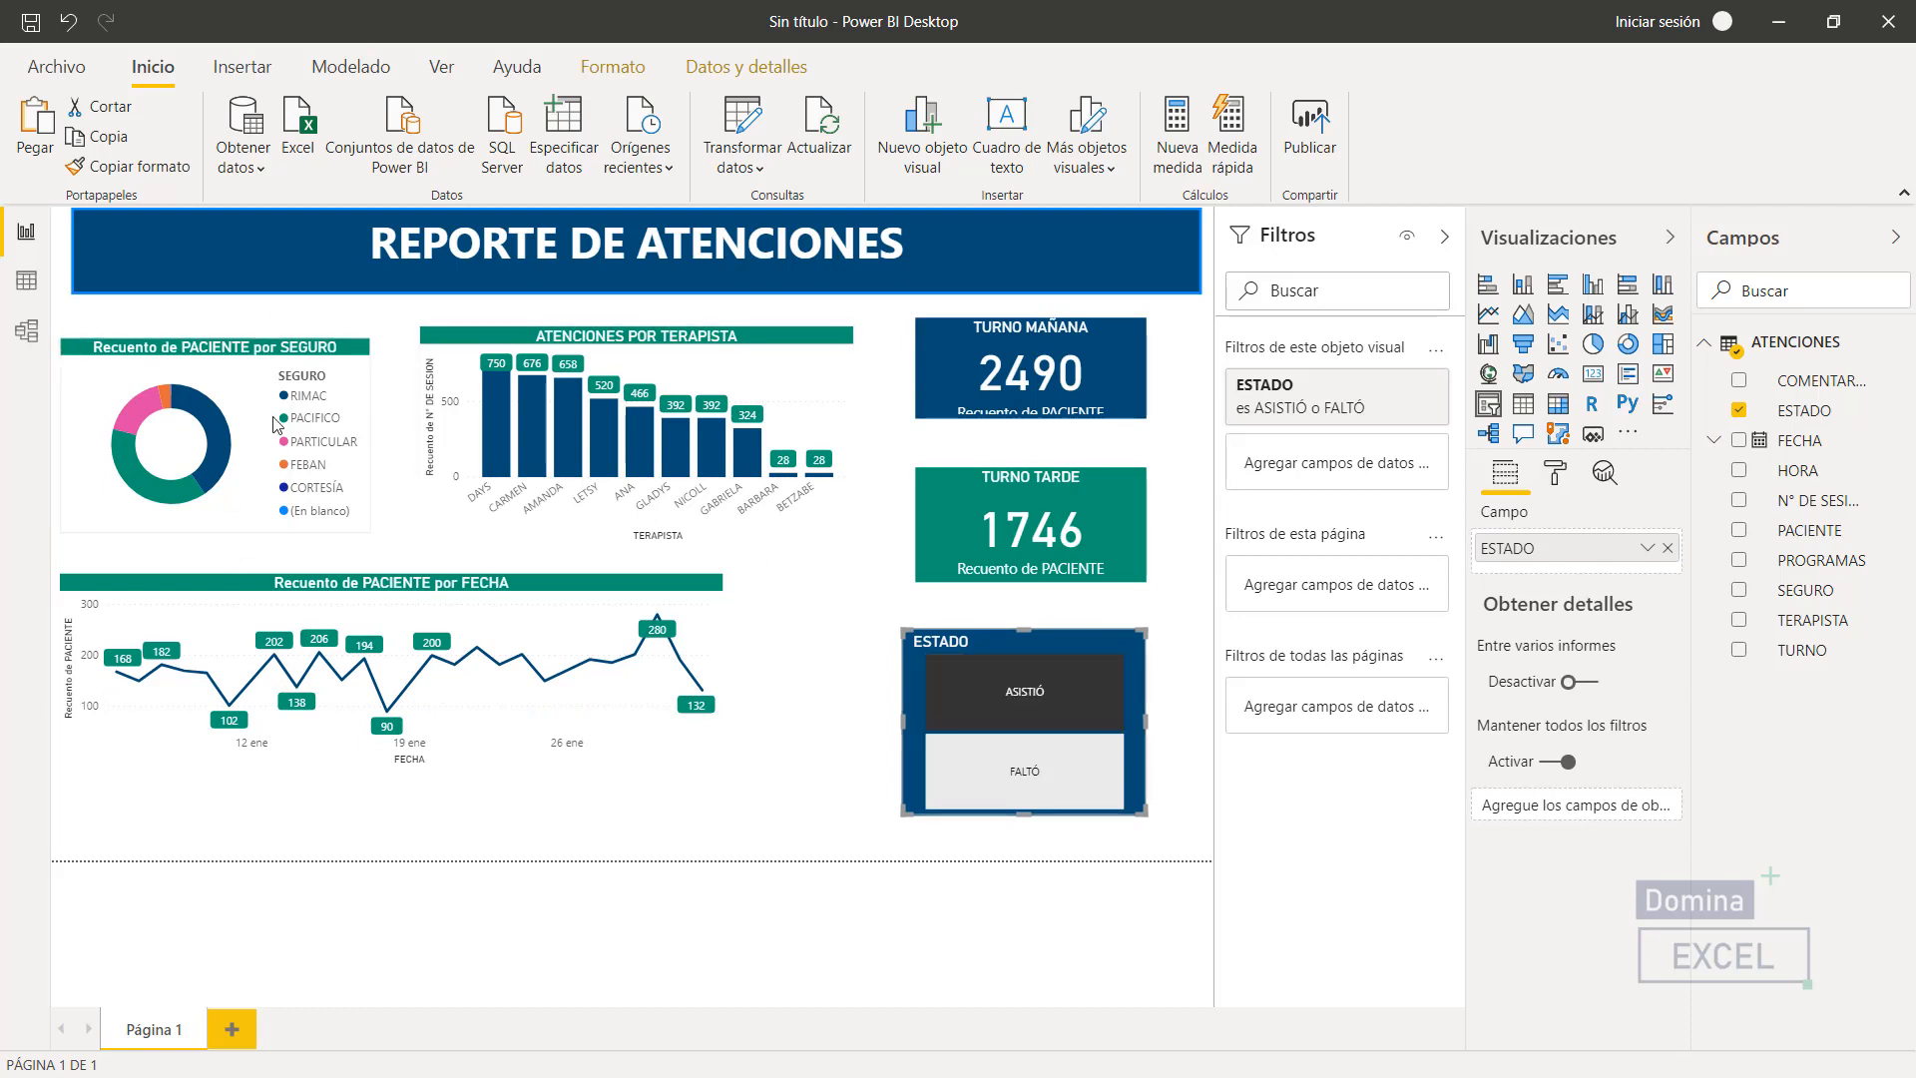
left_click(1042, 774)
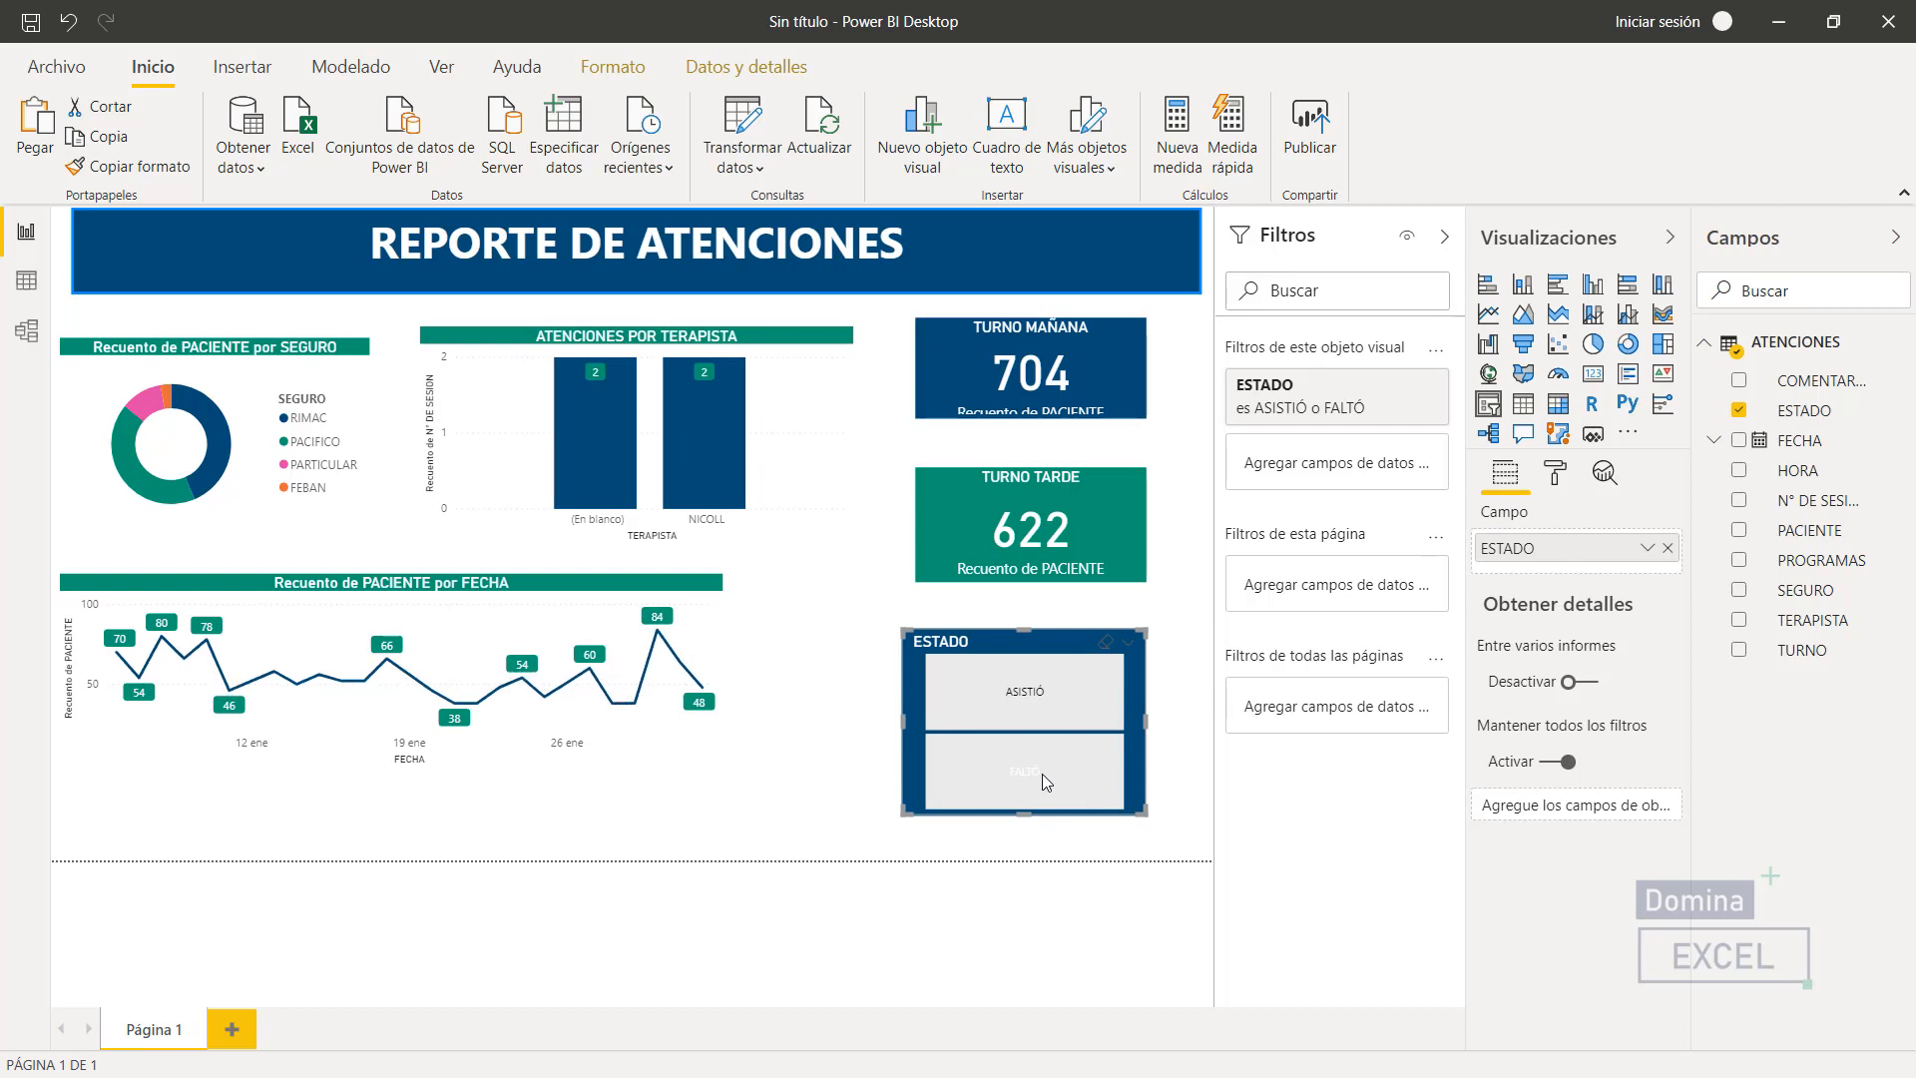
left_click(1042, 775)
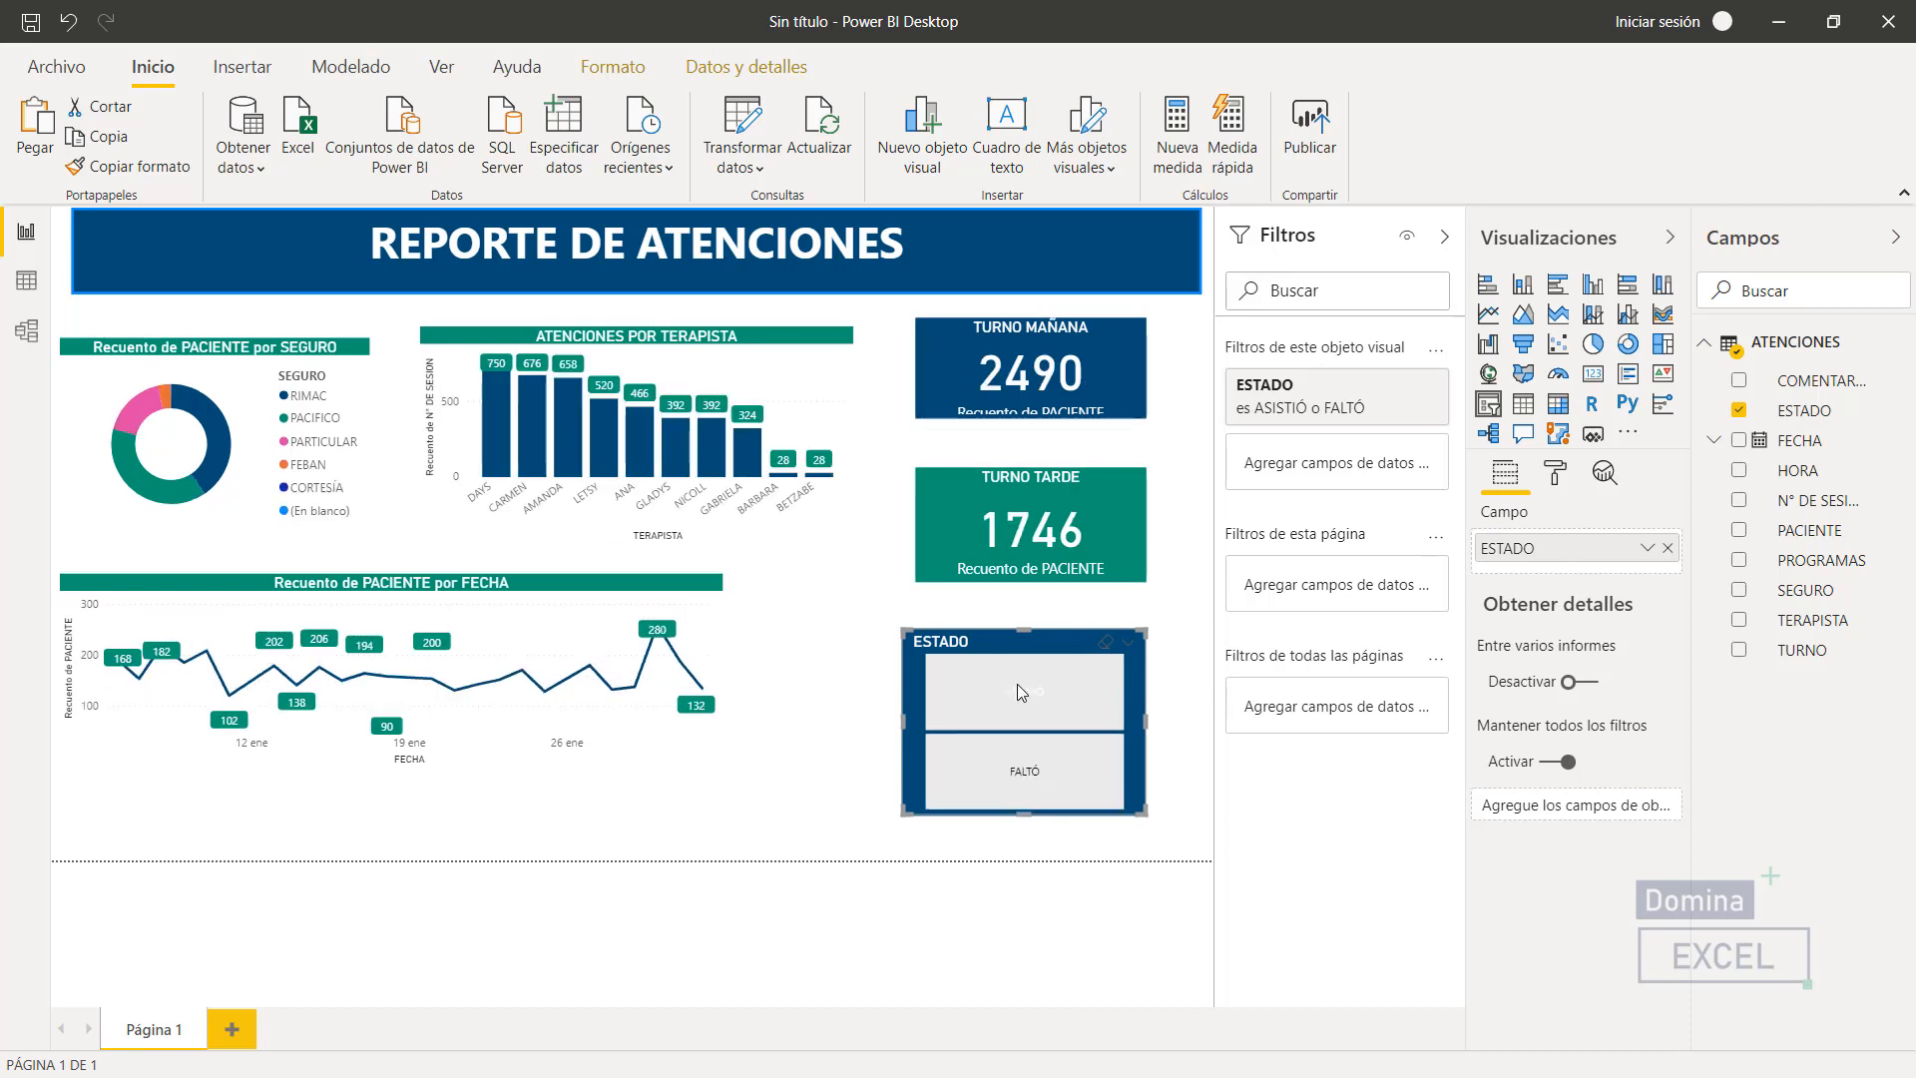
left_click(1012, 769)
left_click(1022, 688)
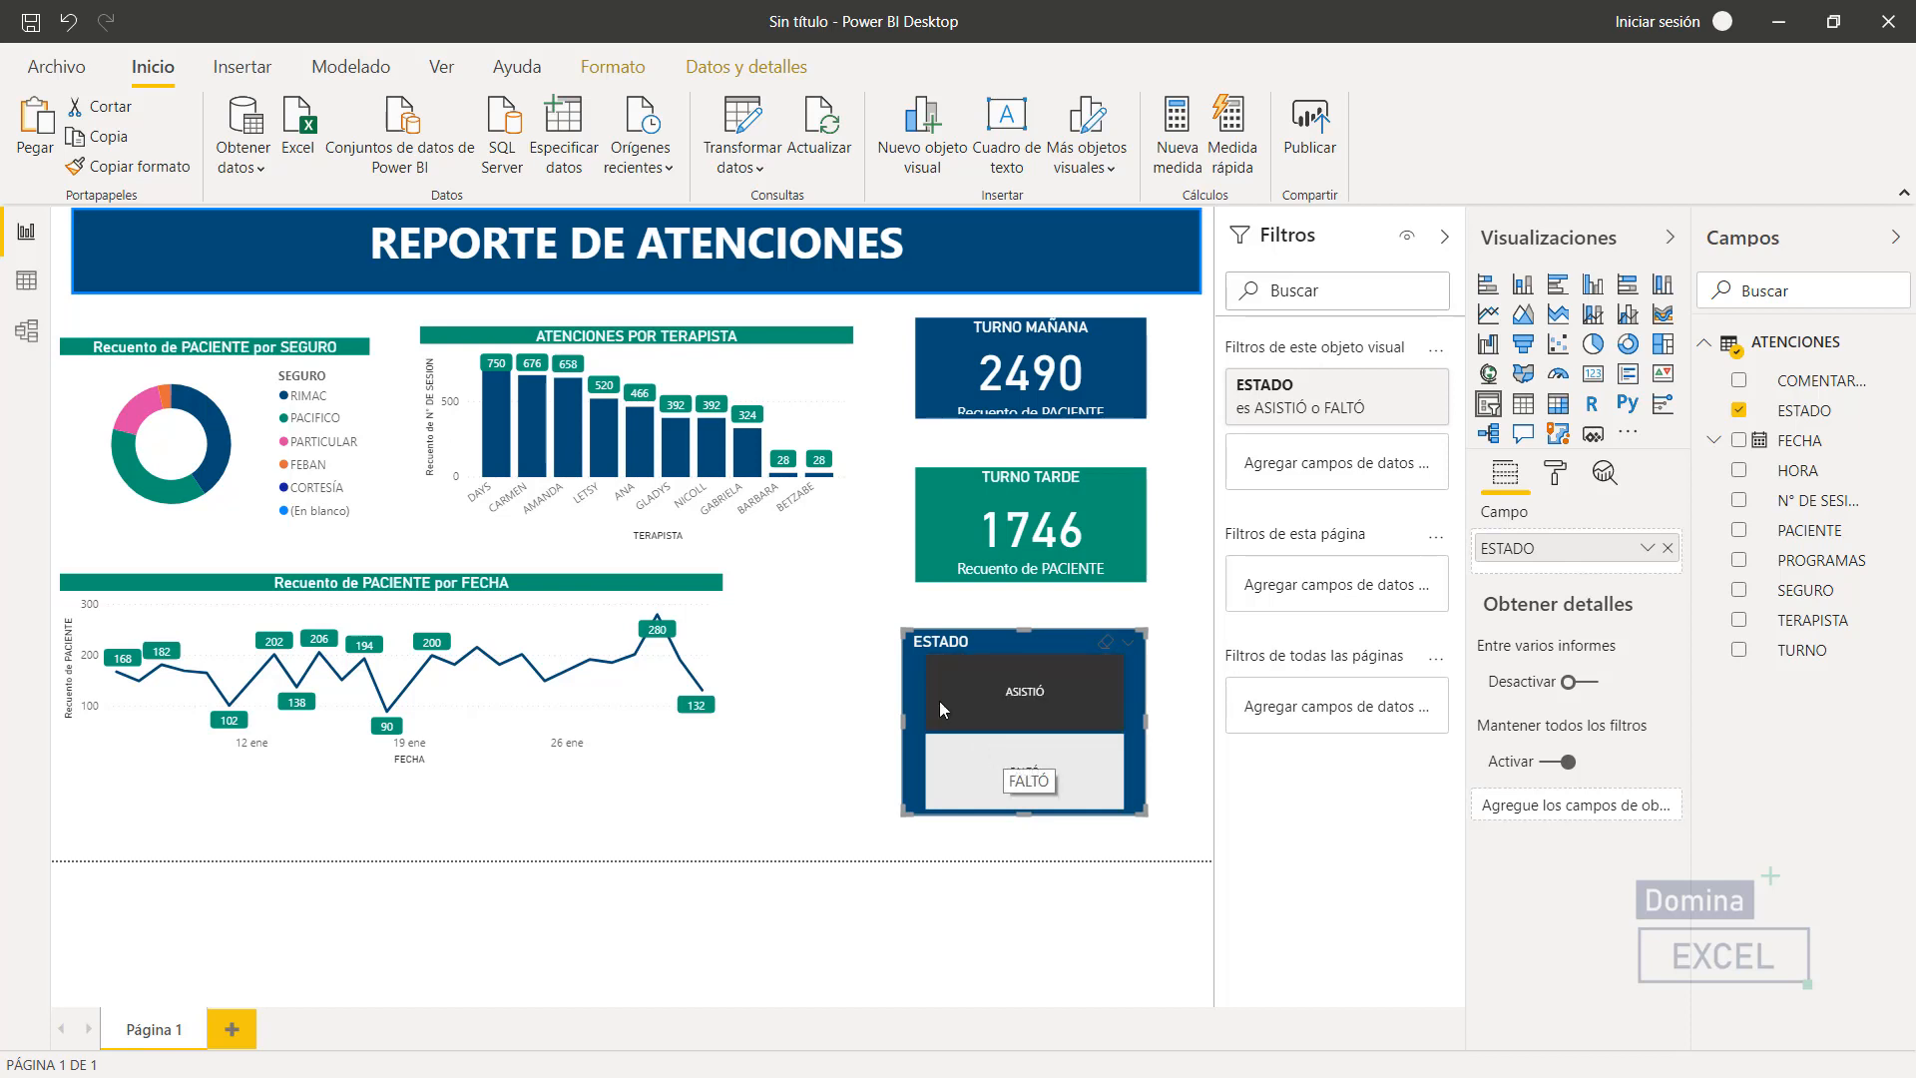
- Cross-filter the page by the third therapist's column in the ATENCIONES POR TERAPISTA chart and check the shift cards
mouse_move(573, 411)
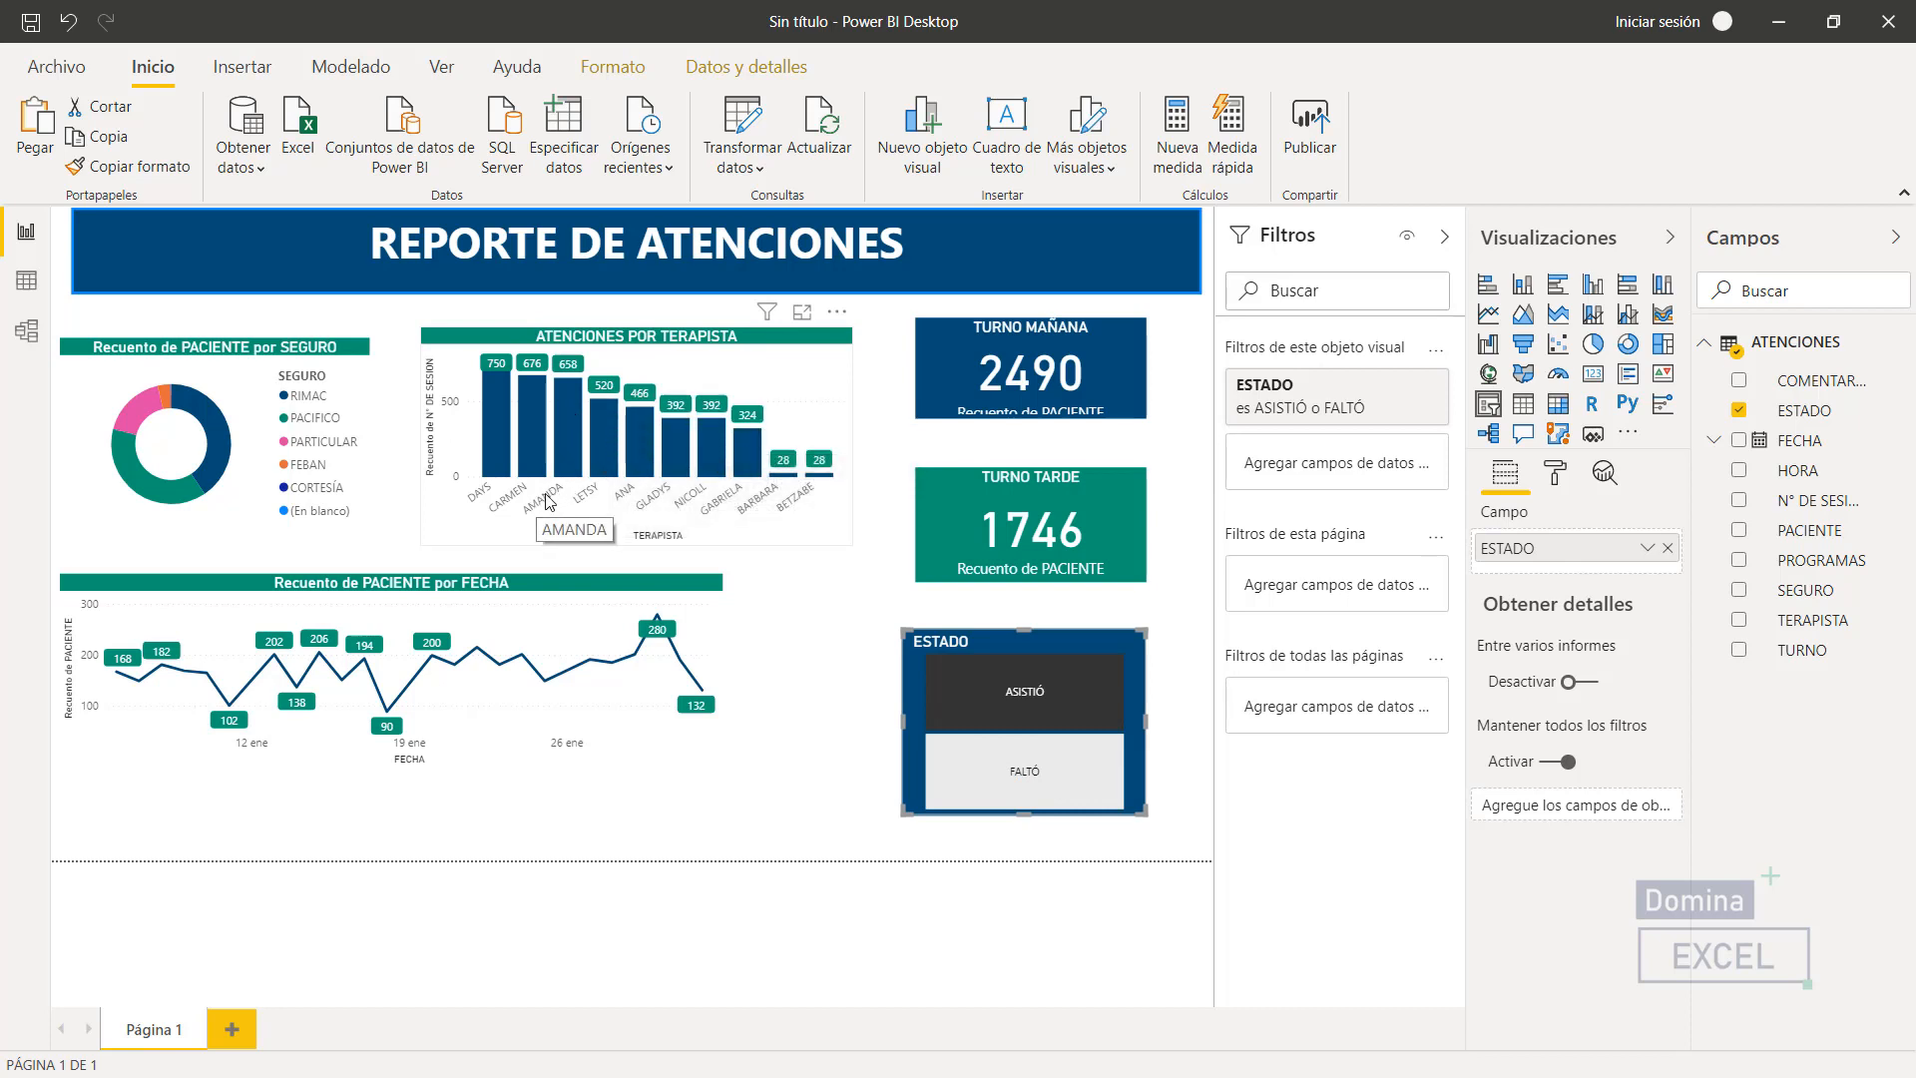
left_click(565, 416)
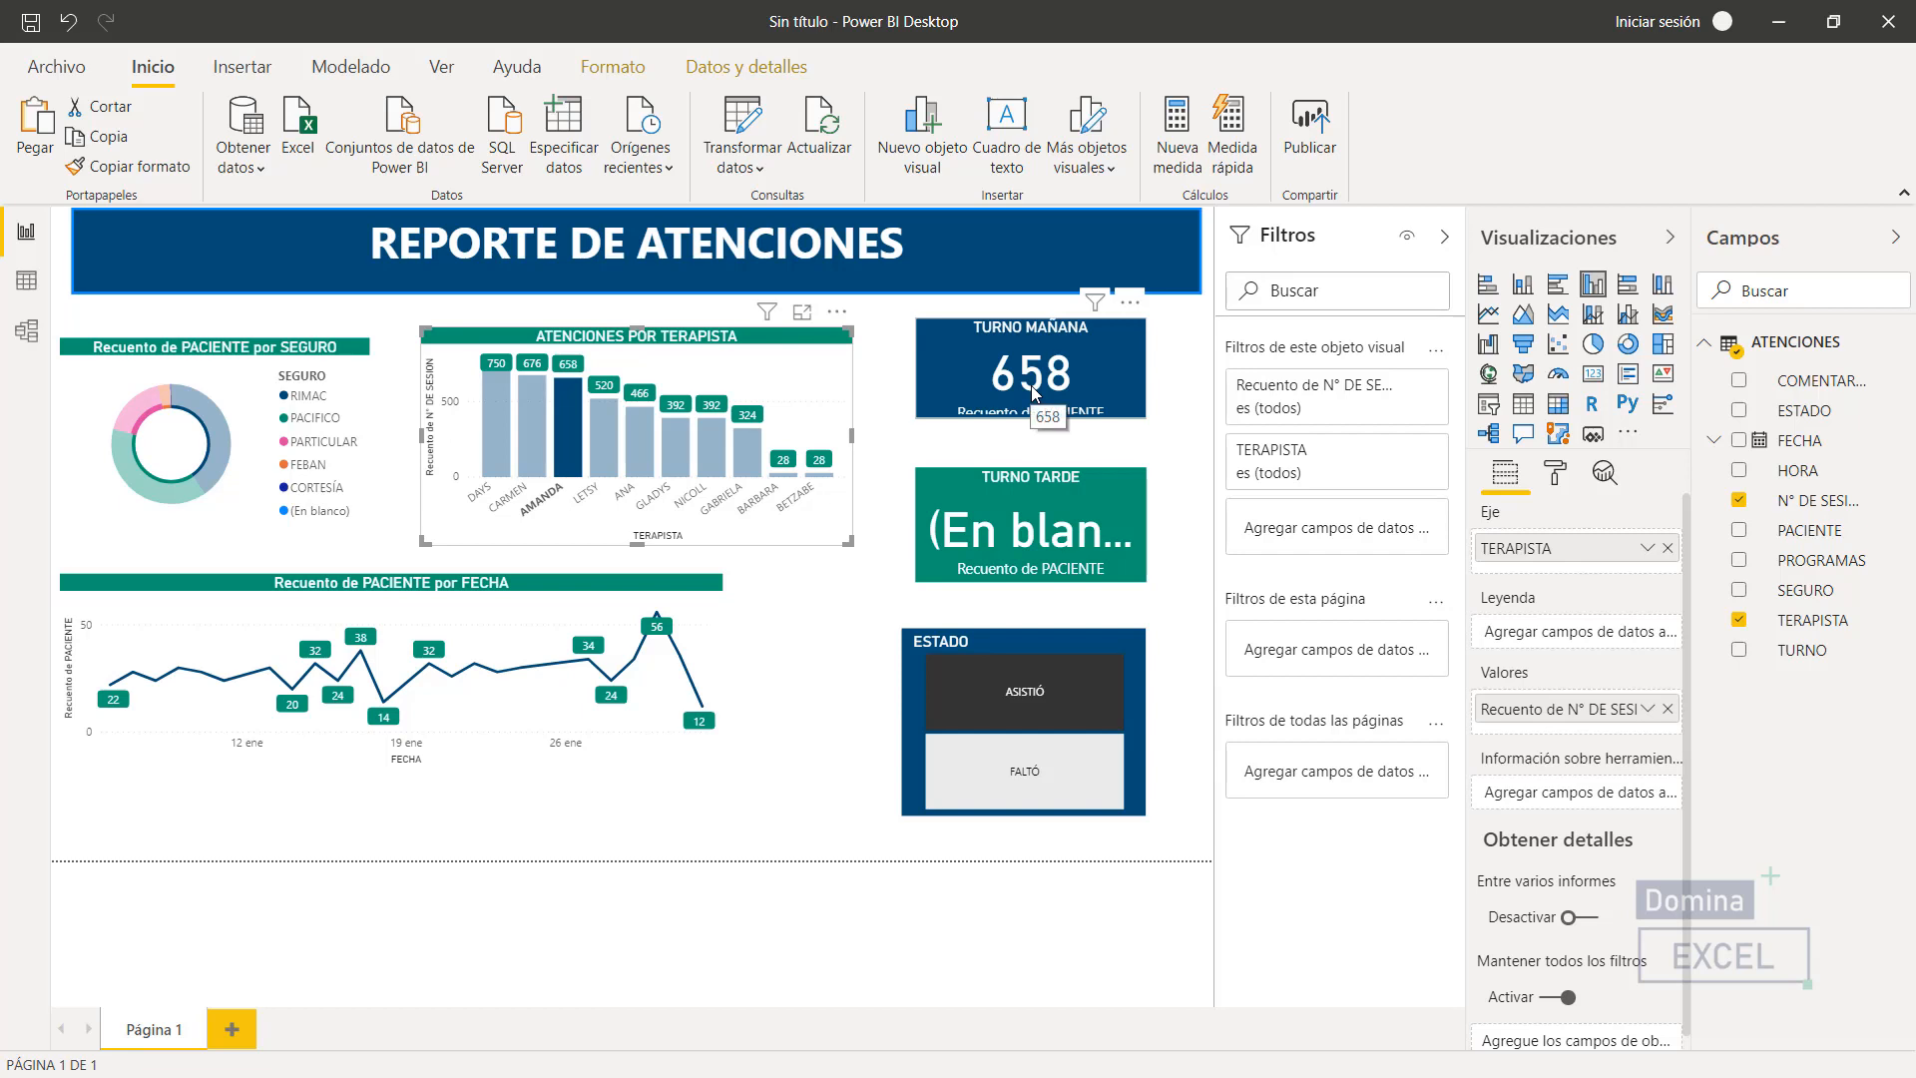
- Cross-filter the page by several other therapists' columns in ATENCIONES POR TERAPISTA, comparing the shift cards and date chart, and clear the column selection
left_click(683, 448)
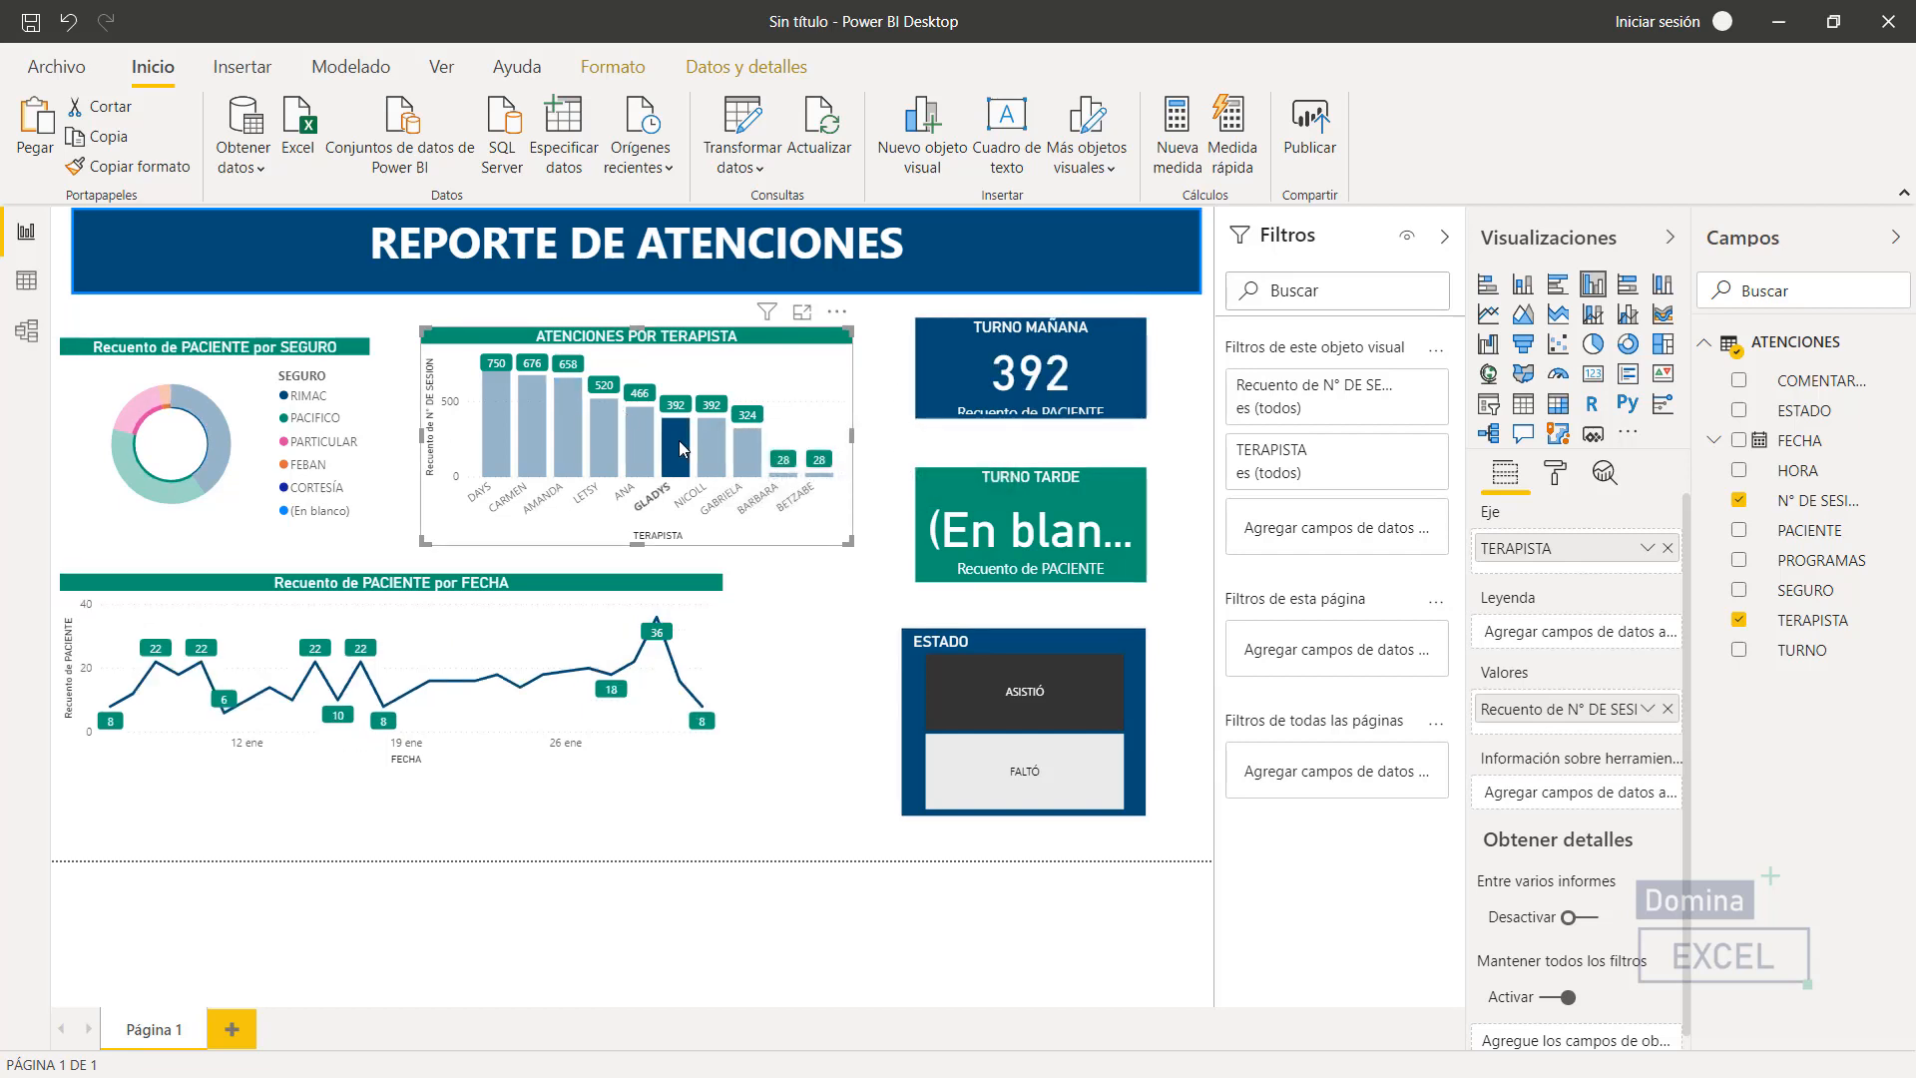
left_click(721, 451)
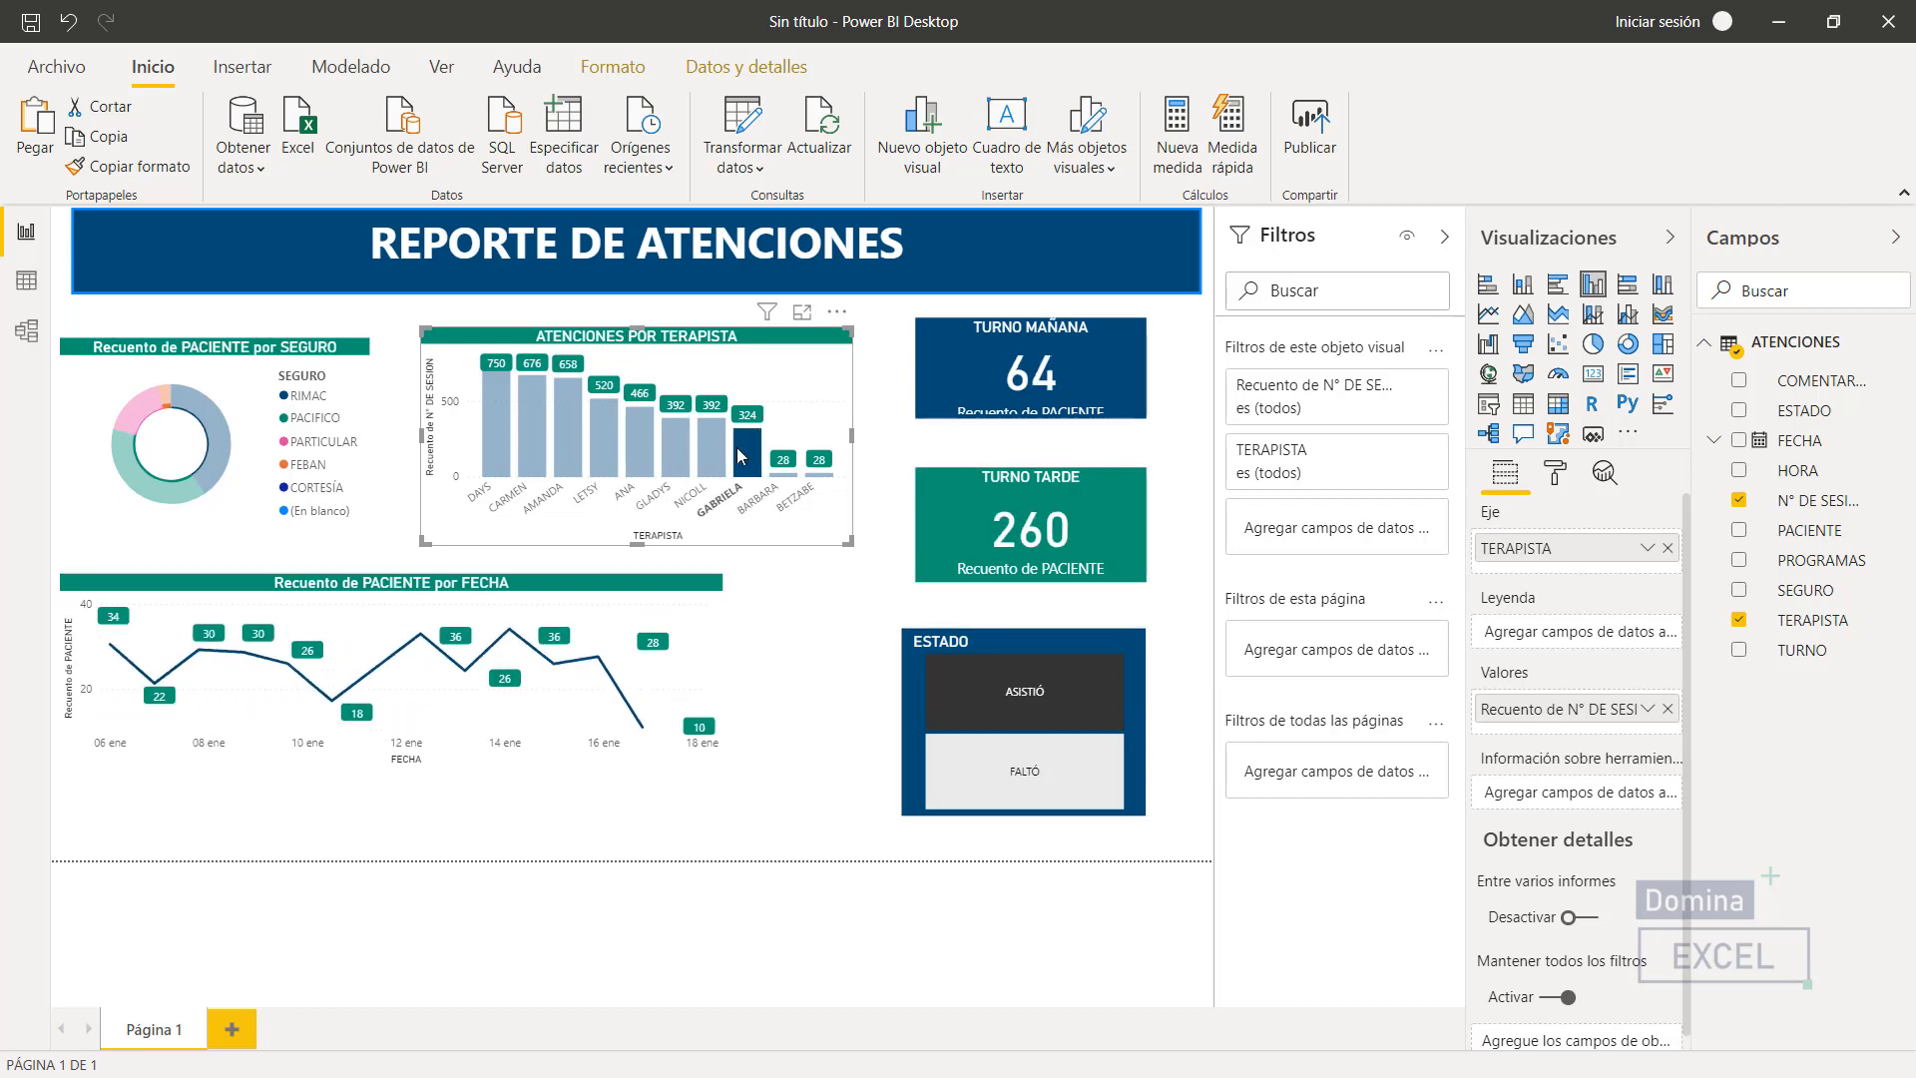
left_click(718, 447)
left_click(601, 423)
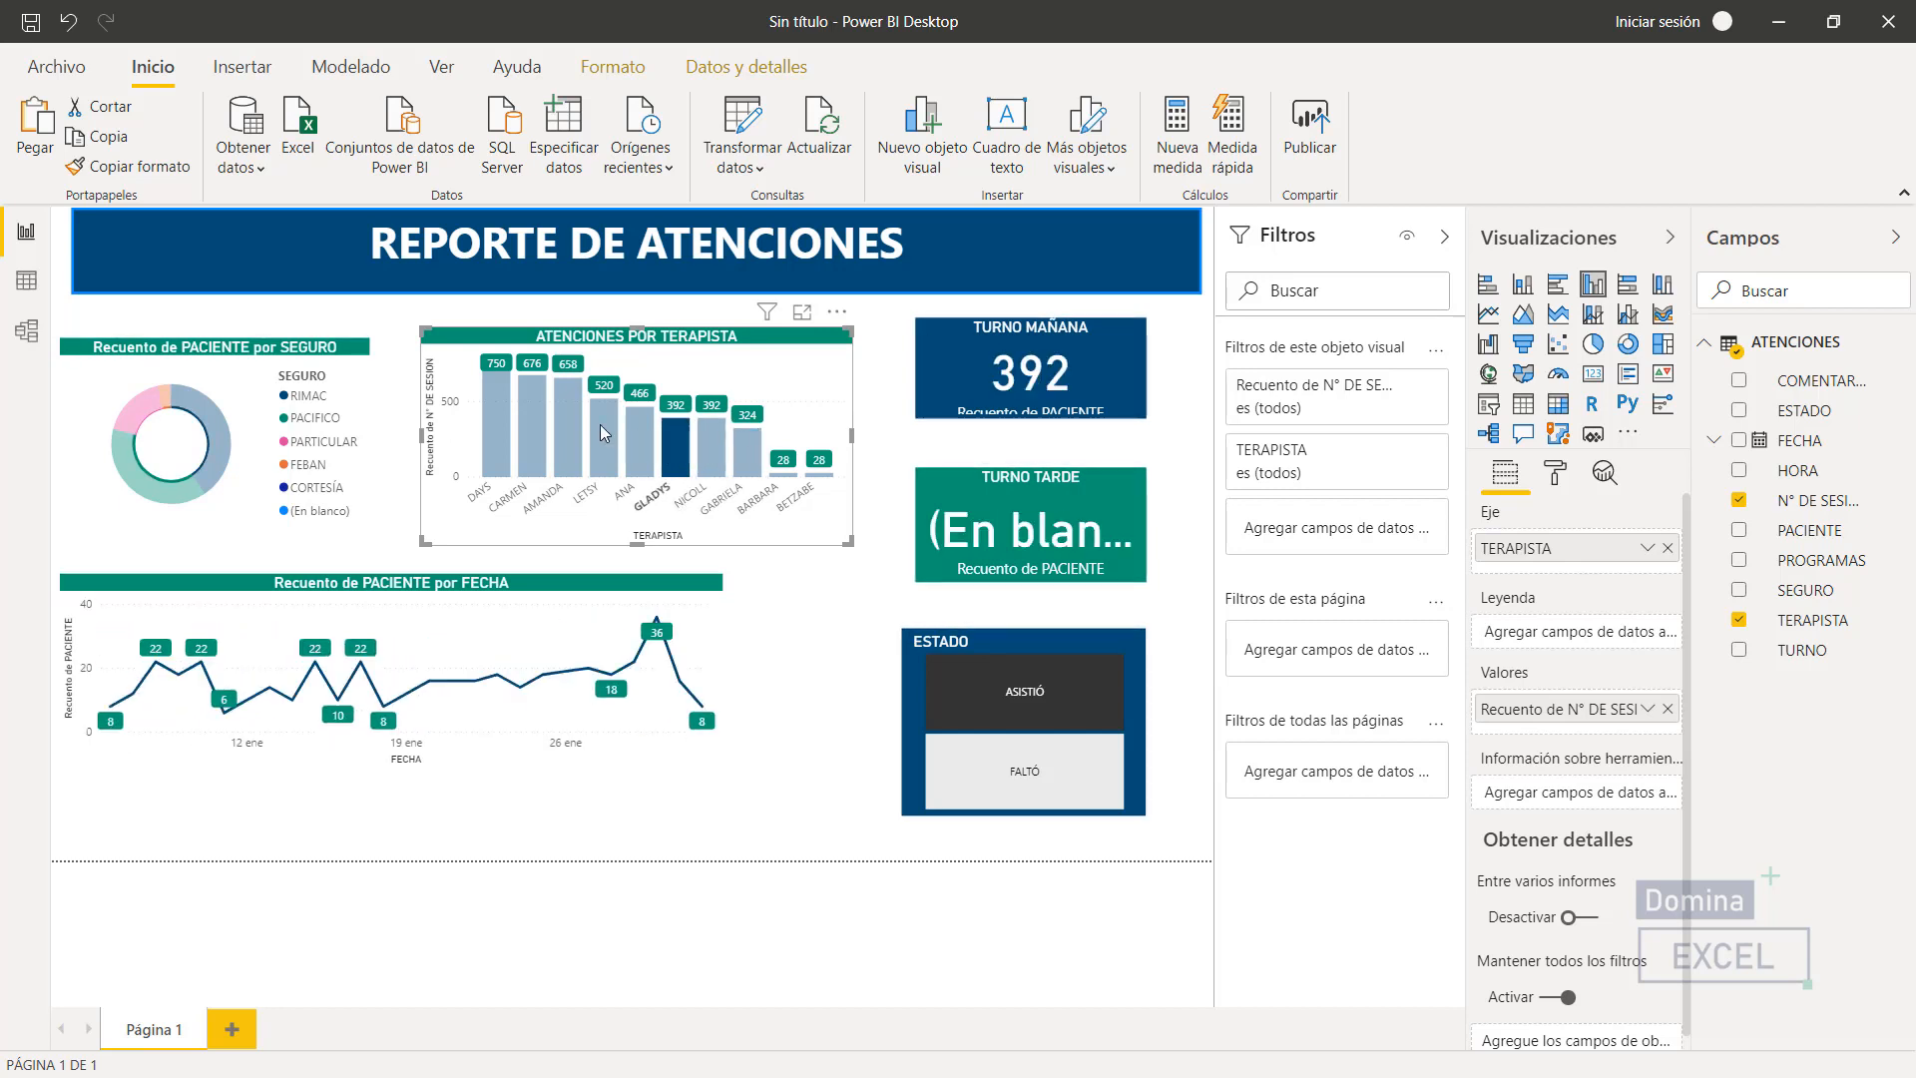
left_click(503, 403)
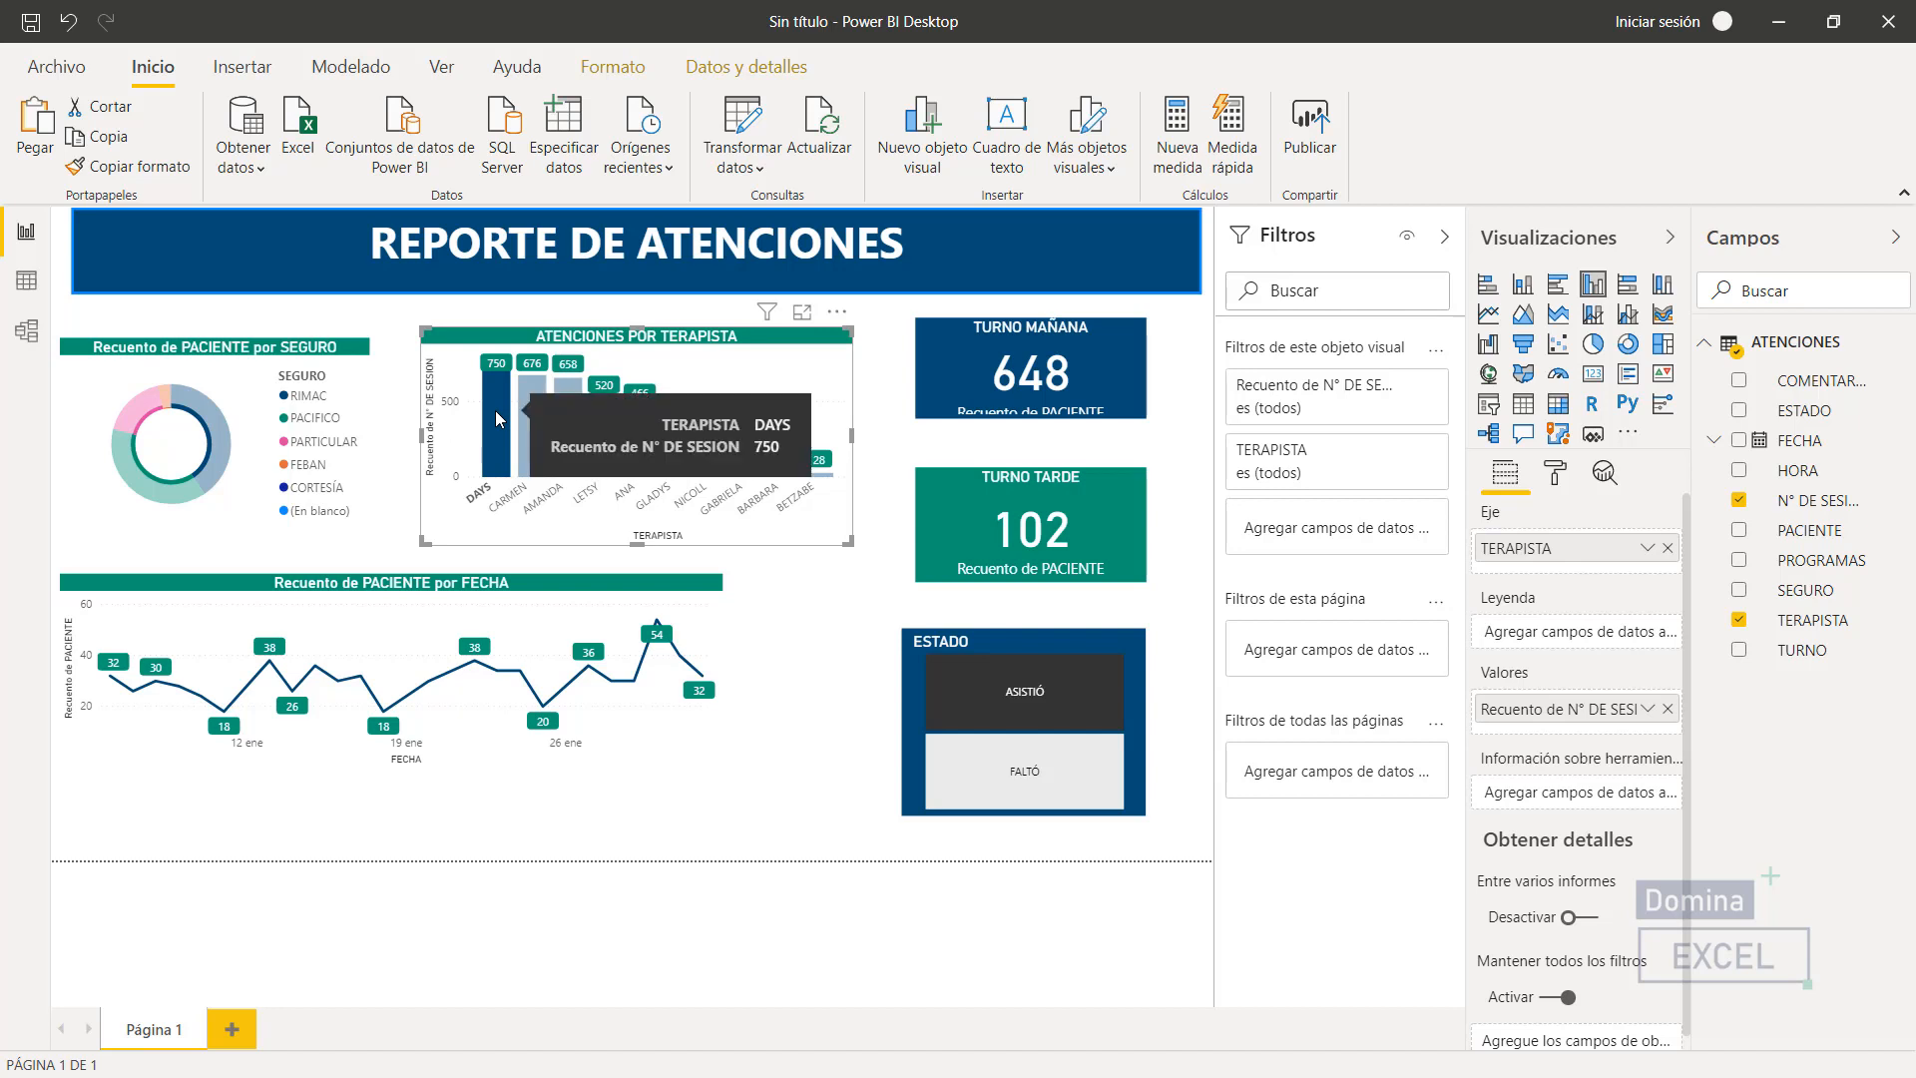
left_click(496, 417)
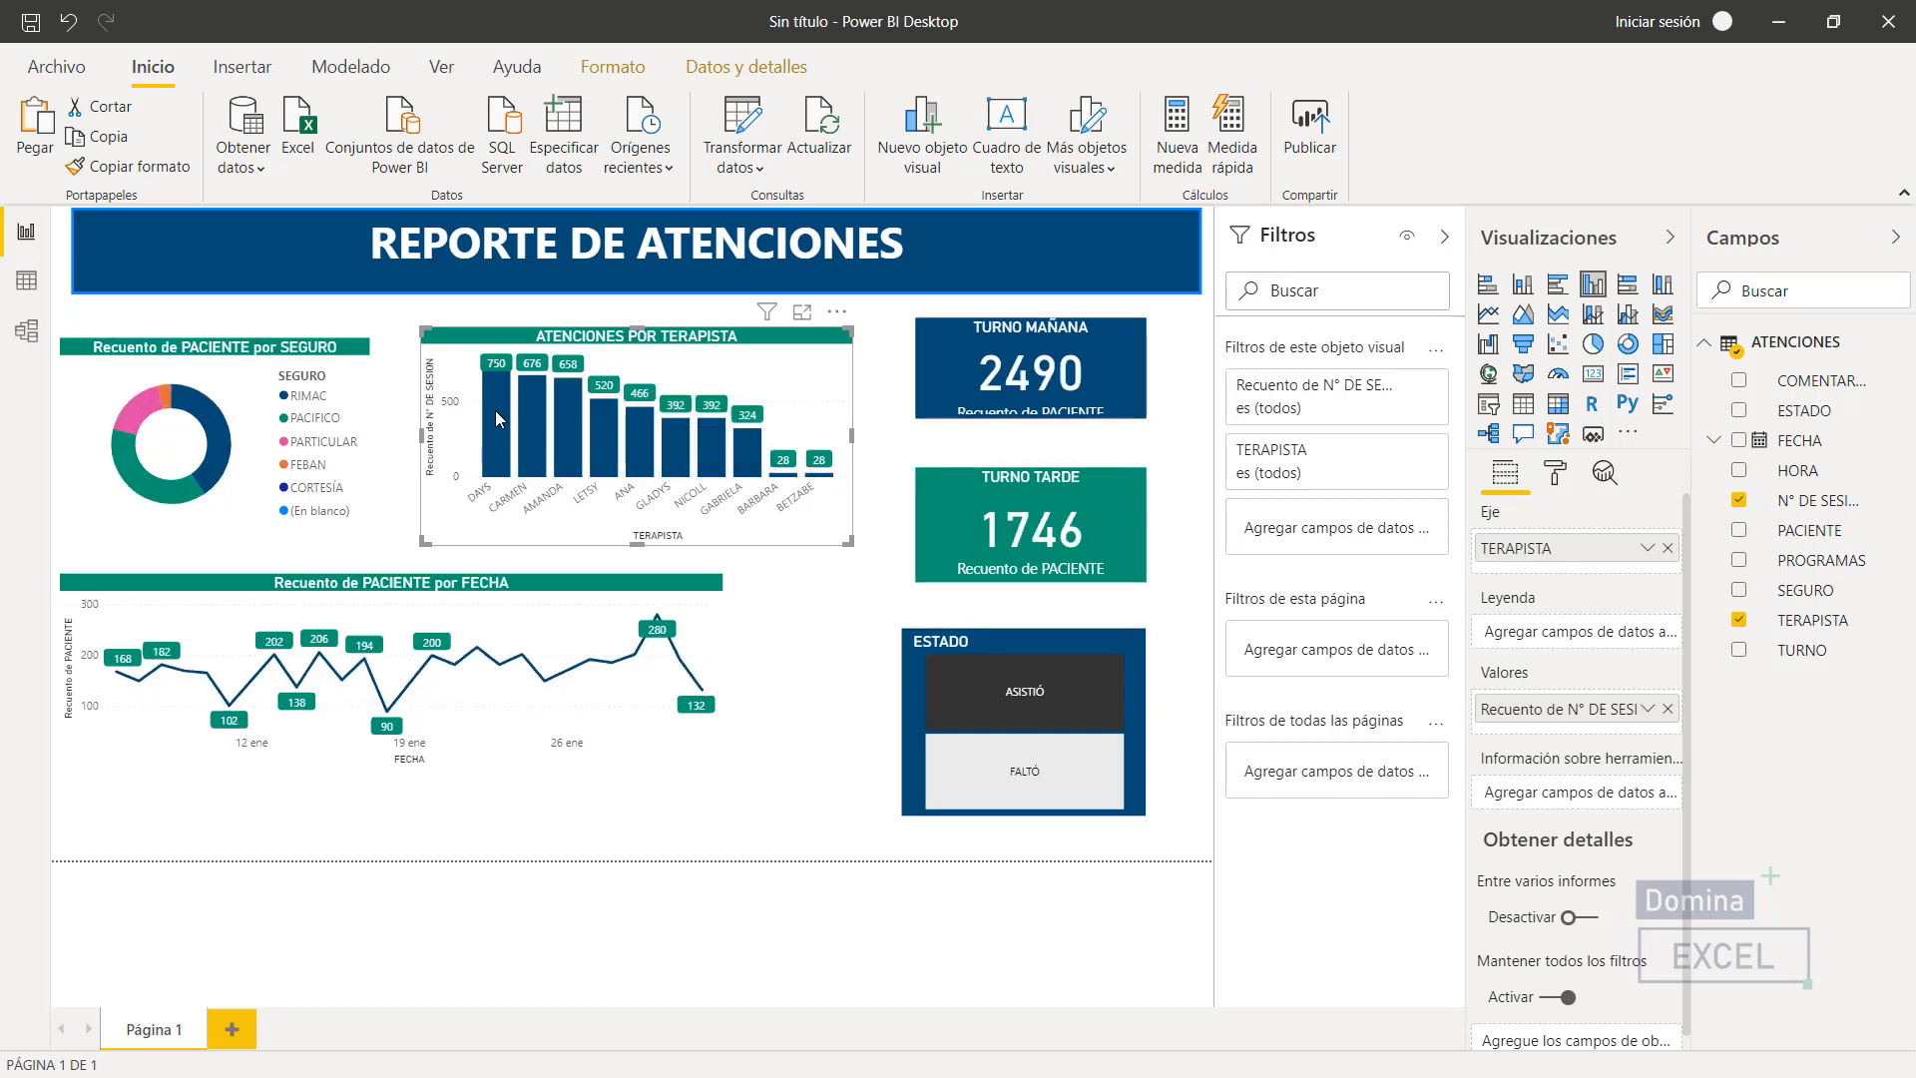
left_click(813, 630)
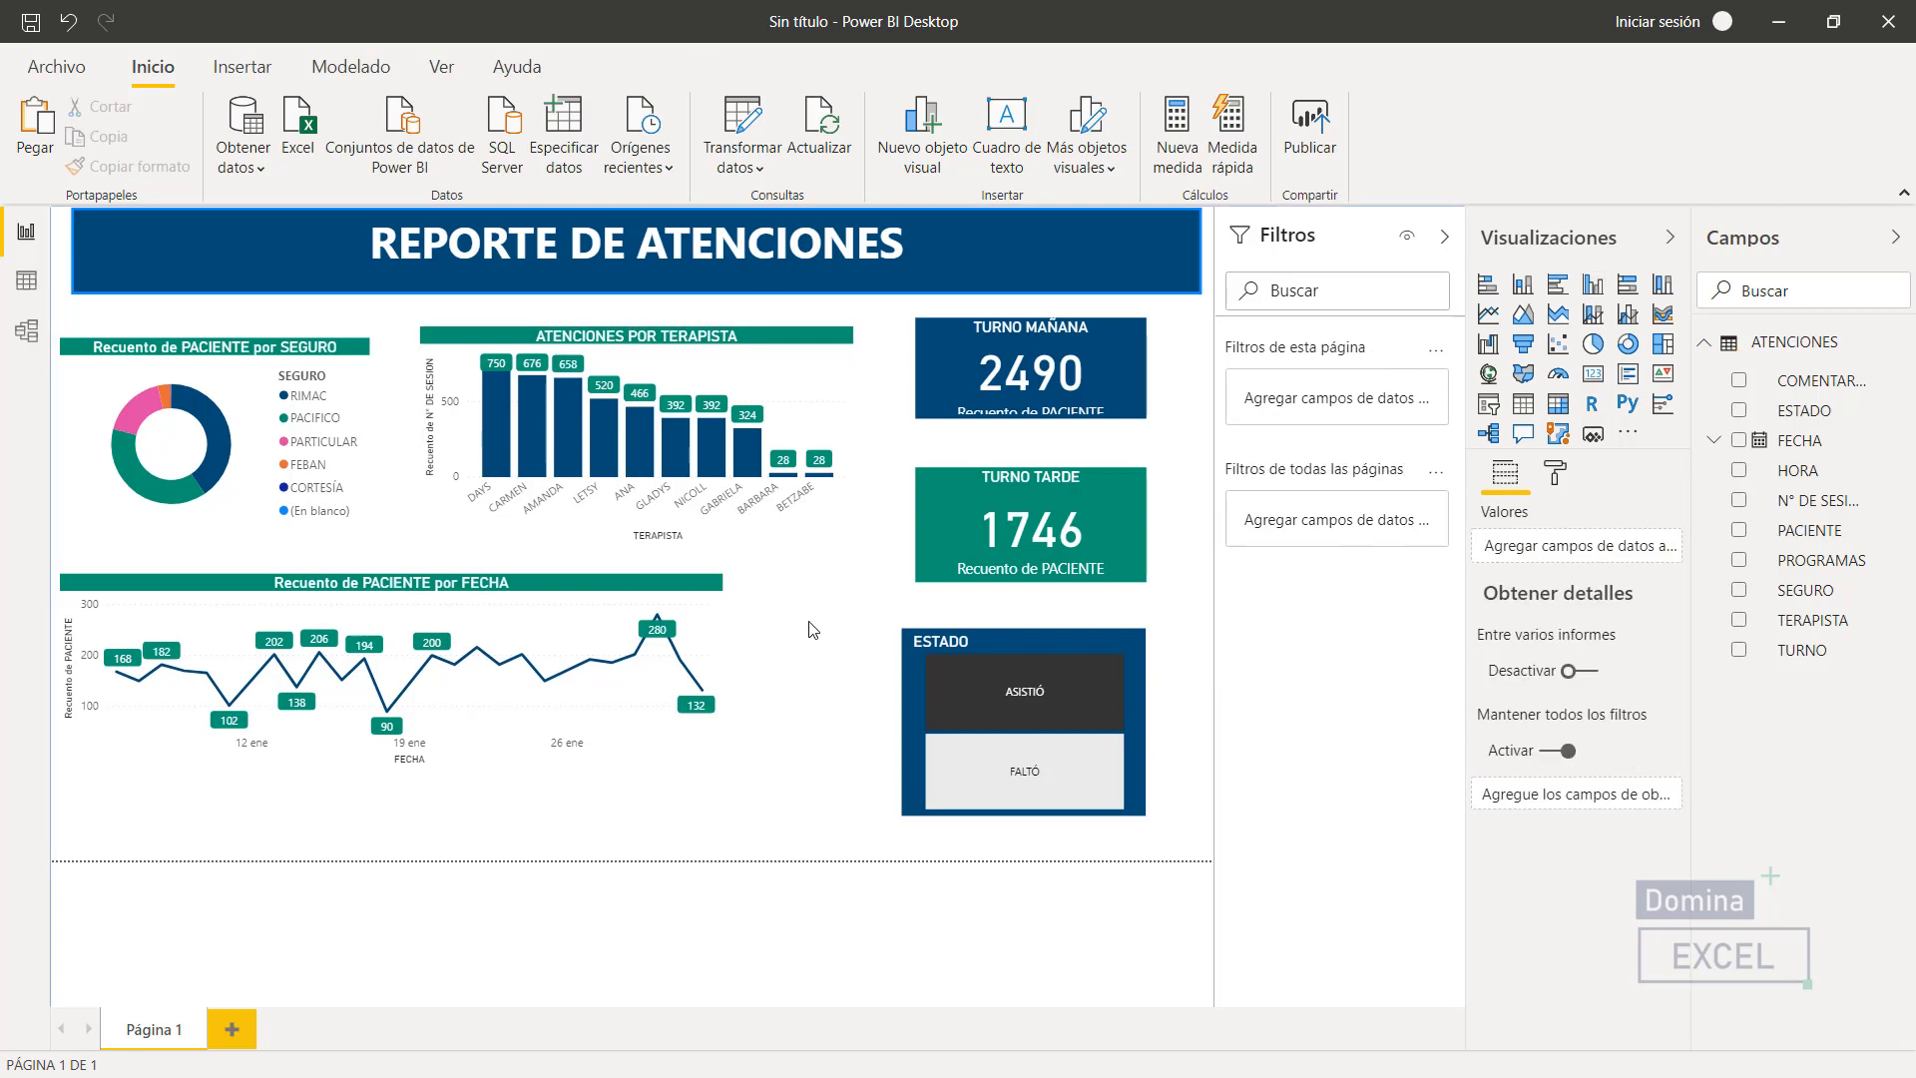